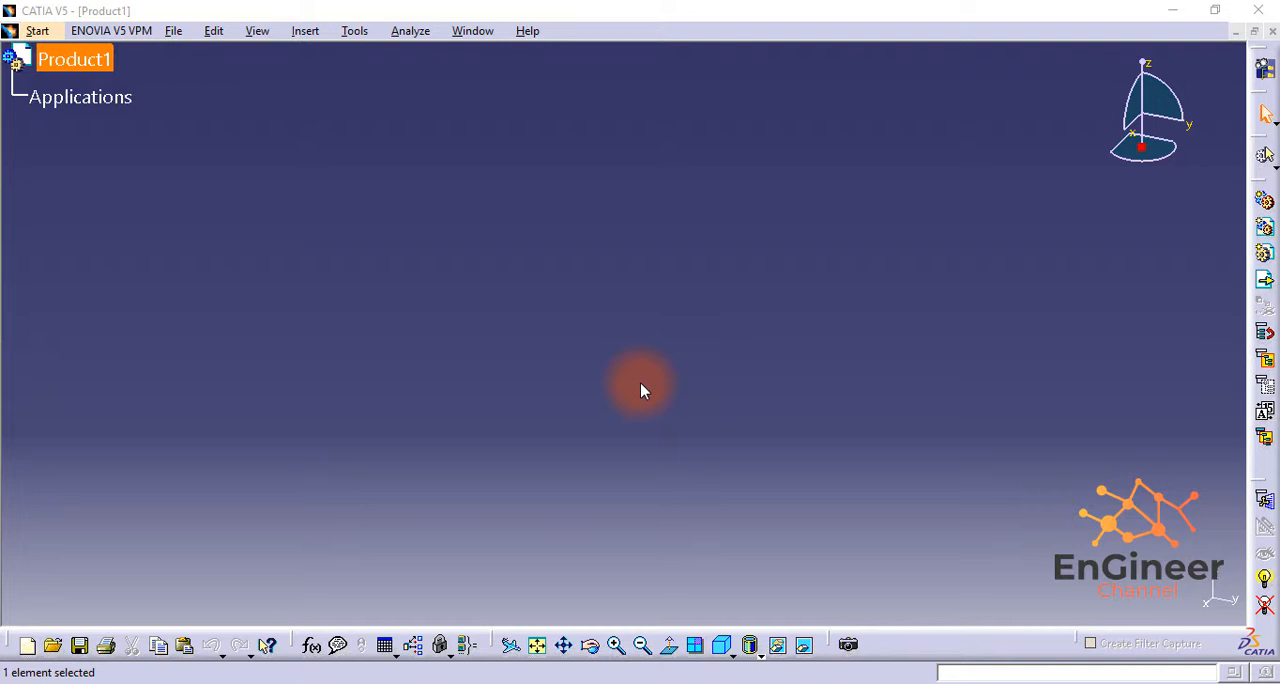
Step: Create a new part in the Part Design workbench and open a sketch on its xy plane
{"action": "left_click", "coordinate": [36, 31]}
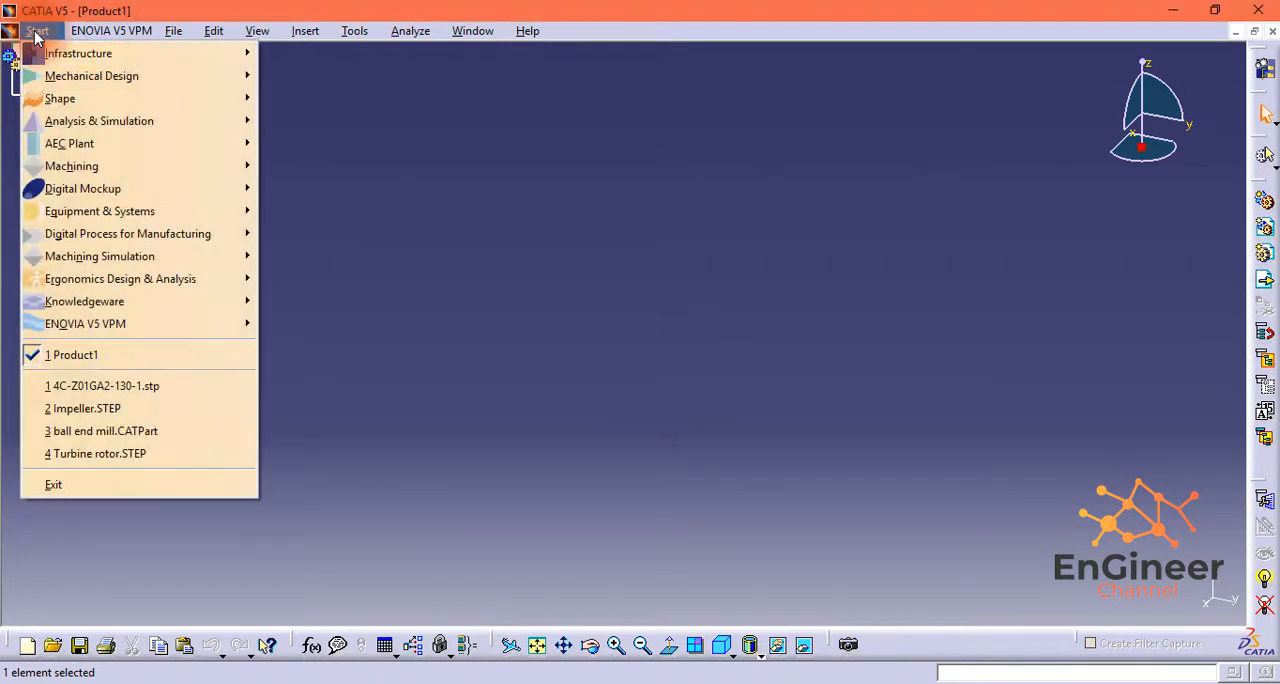
{"action": "mouse_move", "coordinate": [60, 76]}
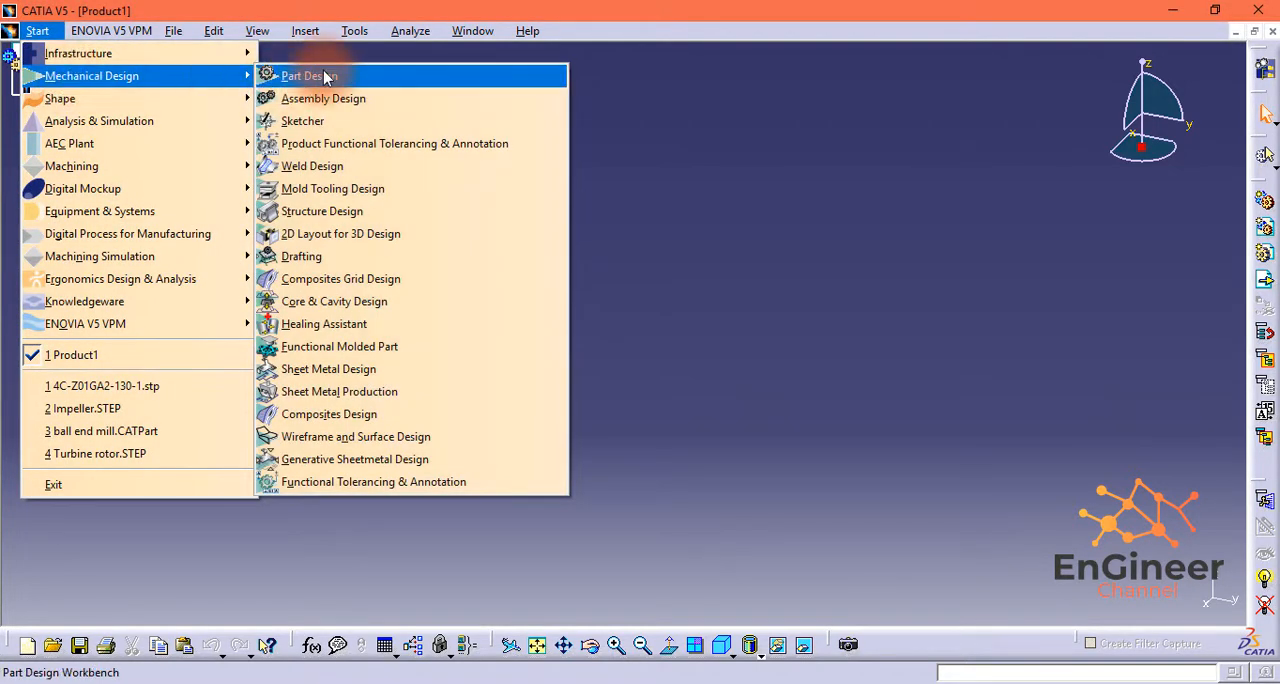
{"action": "left_click", "coordinate": [323, 77]}
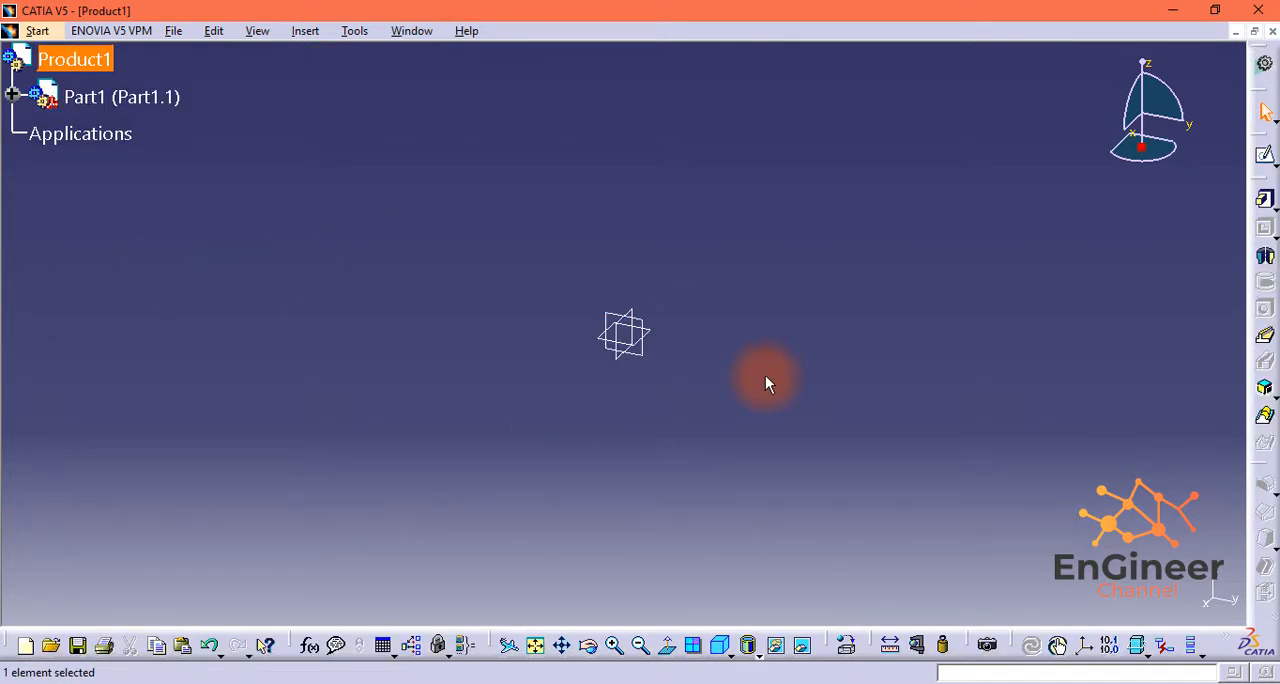
{"action": "left_click", "coordinate": [1266, 158]}
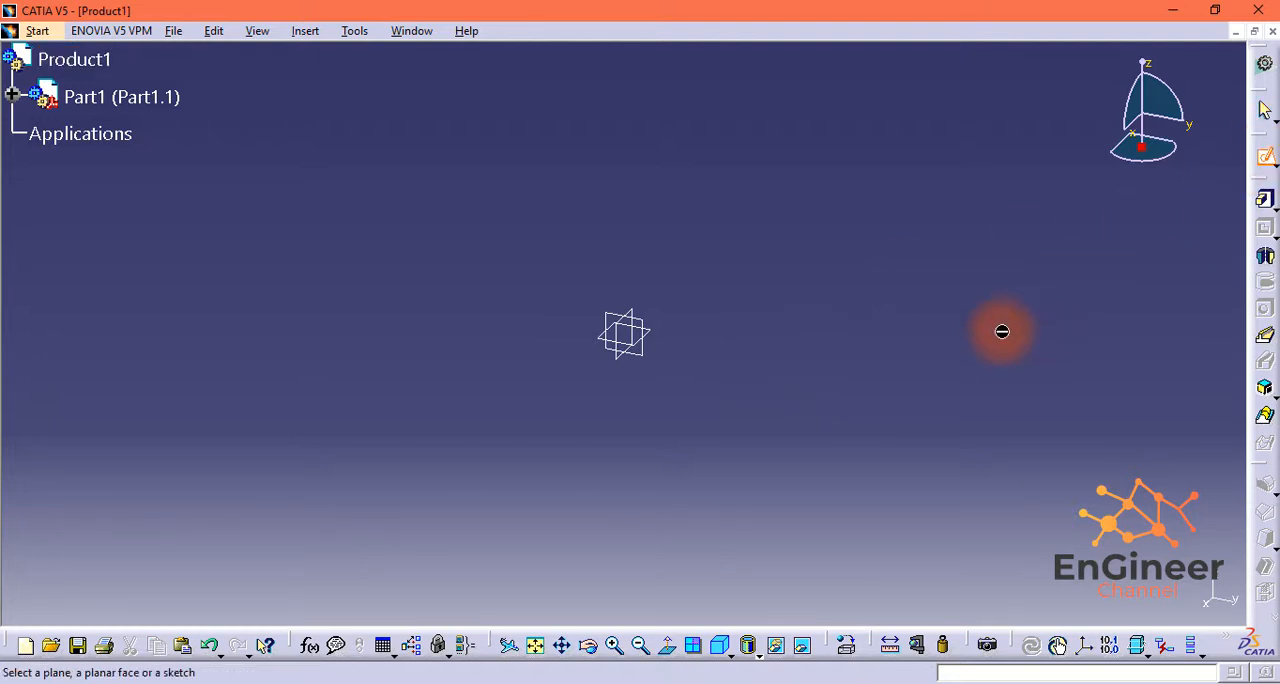
{"action": "left_click", "coordinate": [658, 337]}
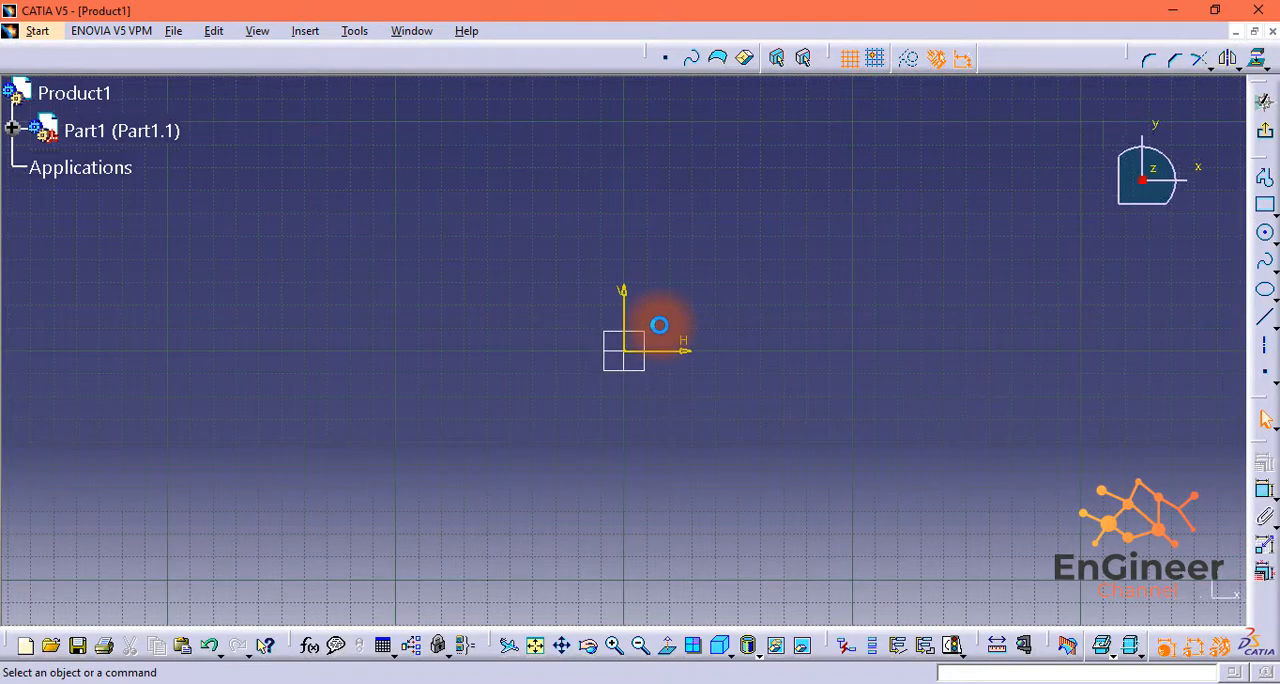
Step: Sketch a centered rectangle about 112 mm high around the origin
{"action": "left_click", "coordinate": [1274, 215]}
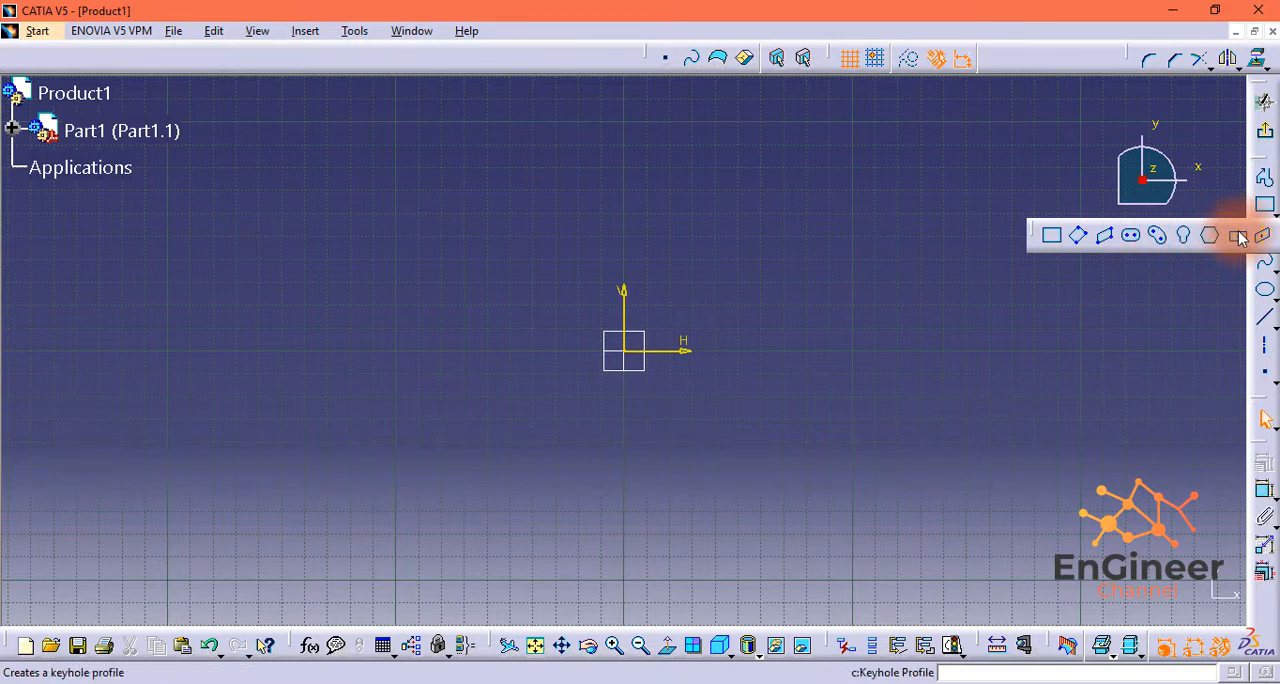
{"action": "left_click", "coordinate": [1236, 235]}
{"action": "left_click", "coordinate": [632, 352]}
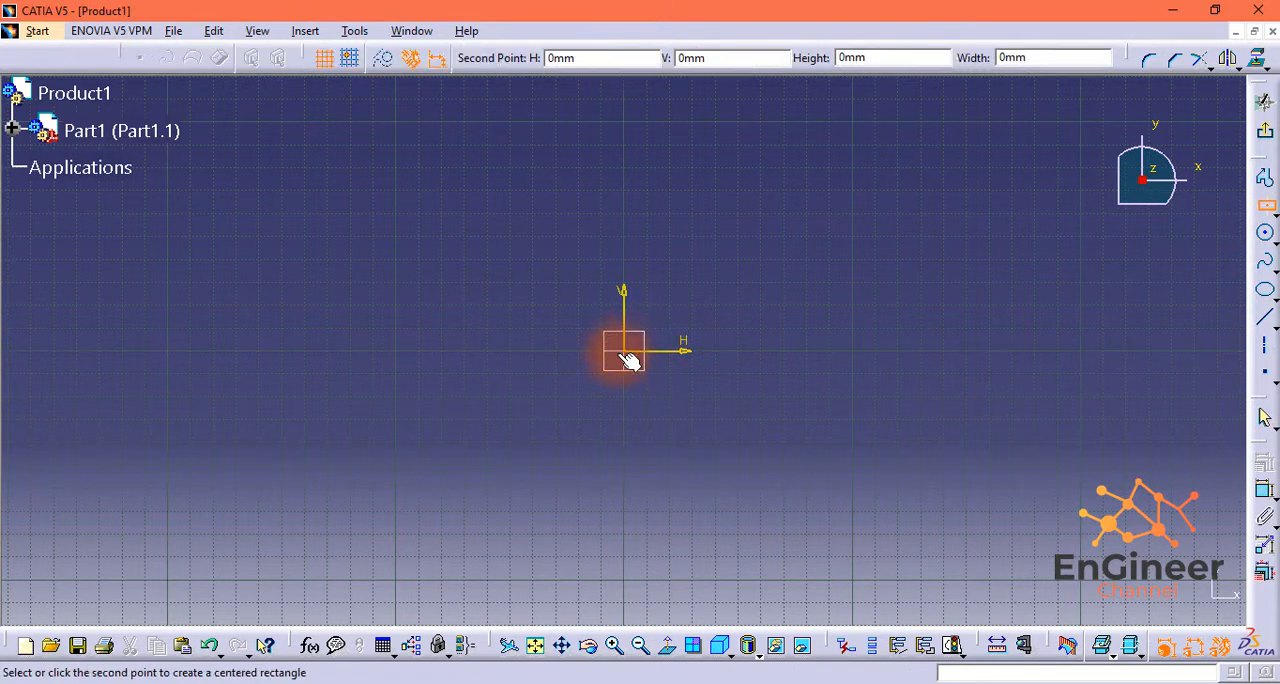
{"action": "left_click", "coordinate": [483, 479]}
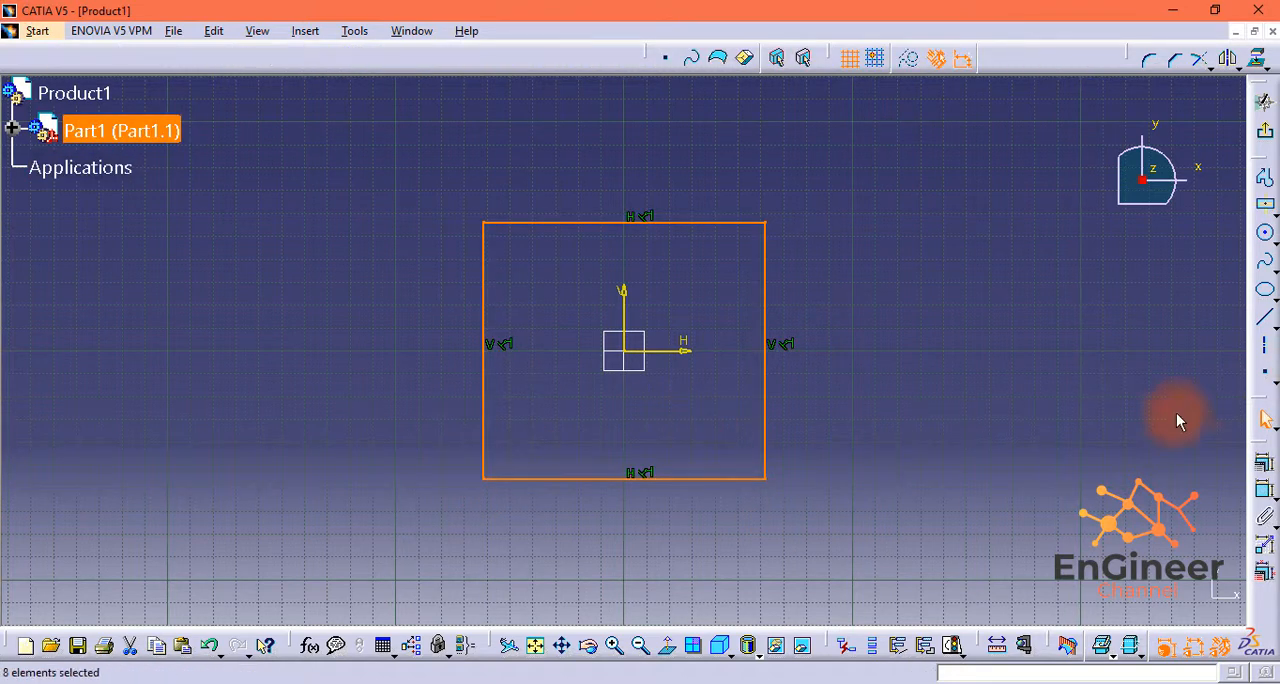
Step: Dimension the rectangle's horizontal side and set its width to 300 mm
{"action": "left_click", "coordinate": [1264, 489]}
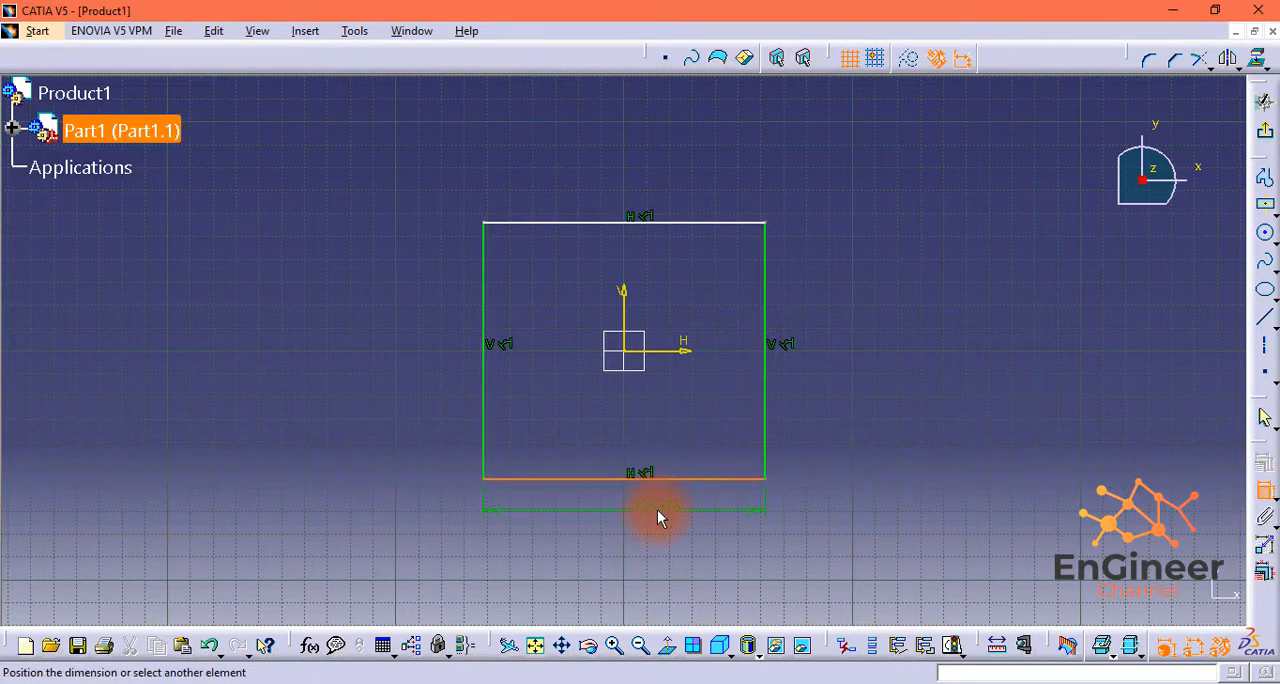
{"action": "left_click", "coordinate": [640, 504]}
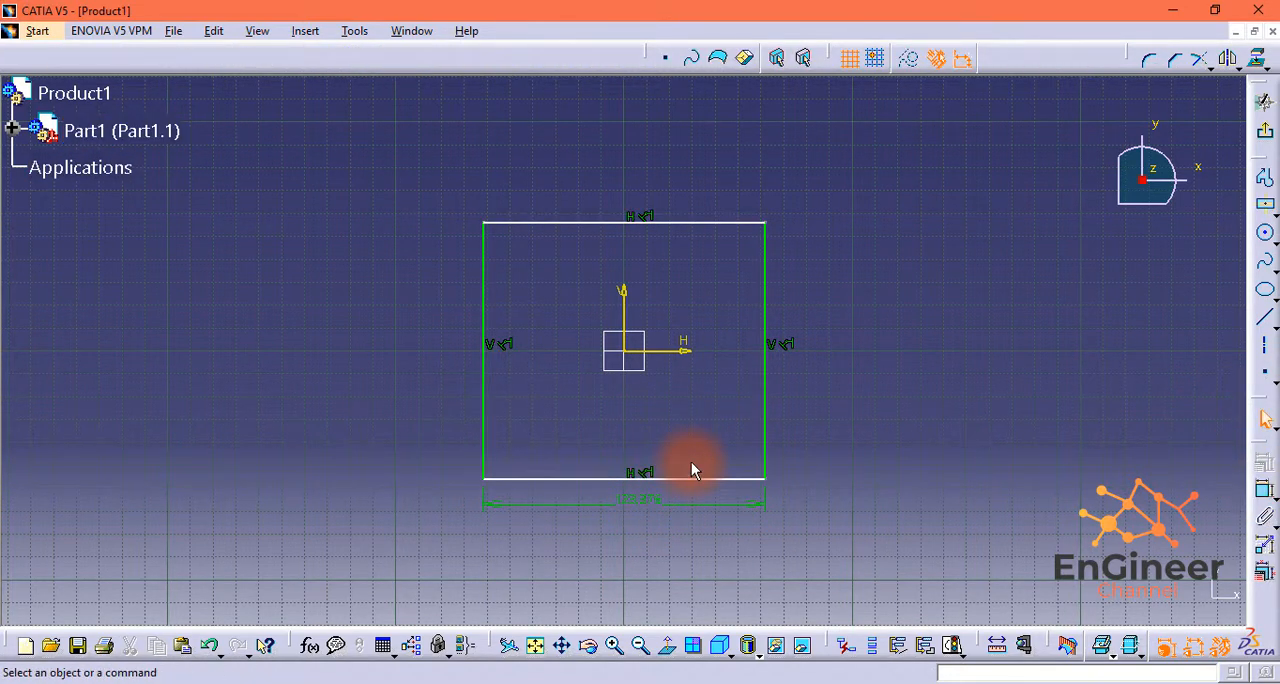
{"action": "double_click", "coordinate": [640, 496]}
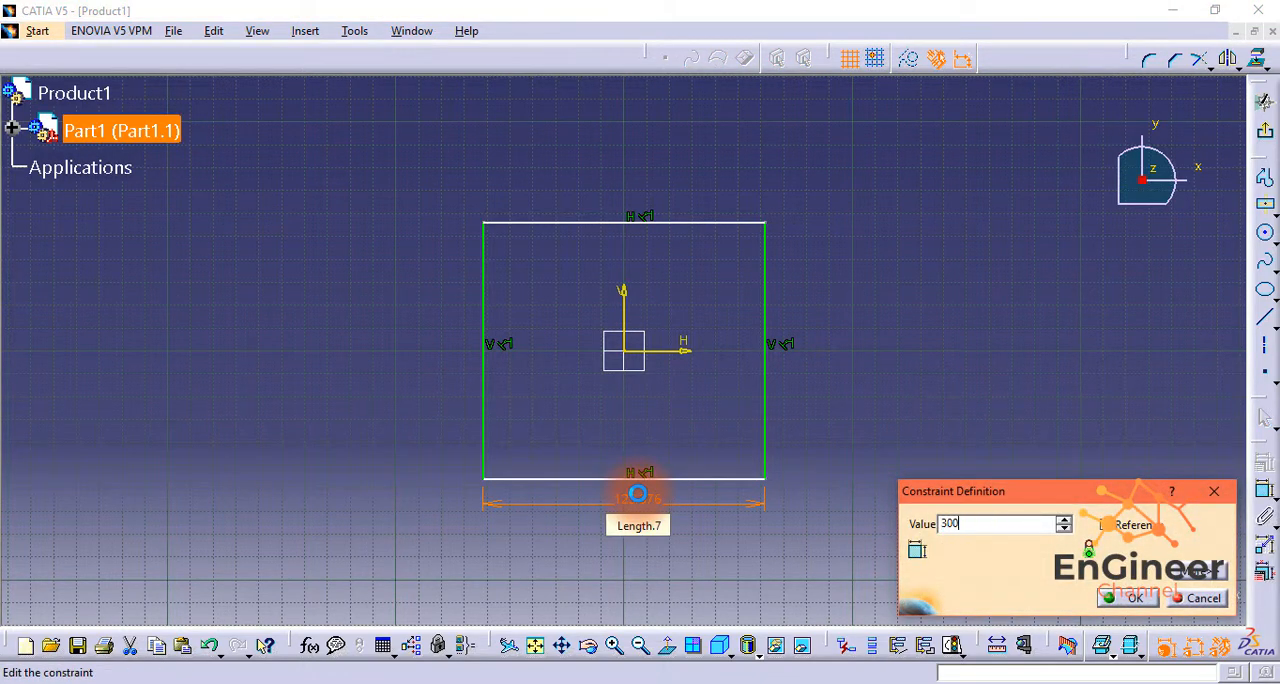
{"action": "key", "text": "Return"}
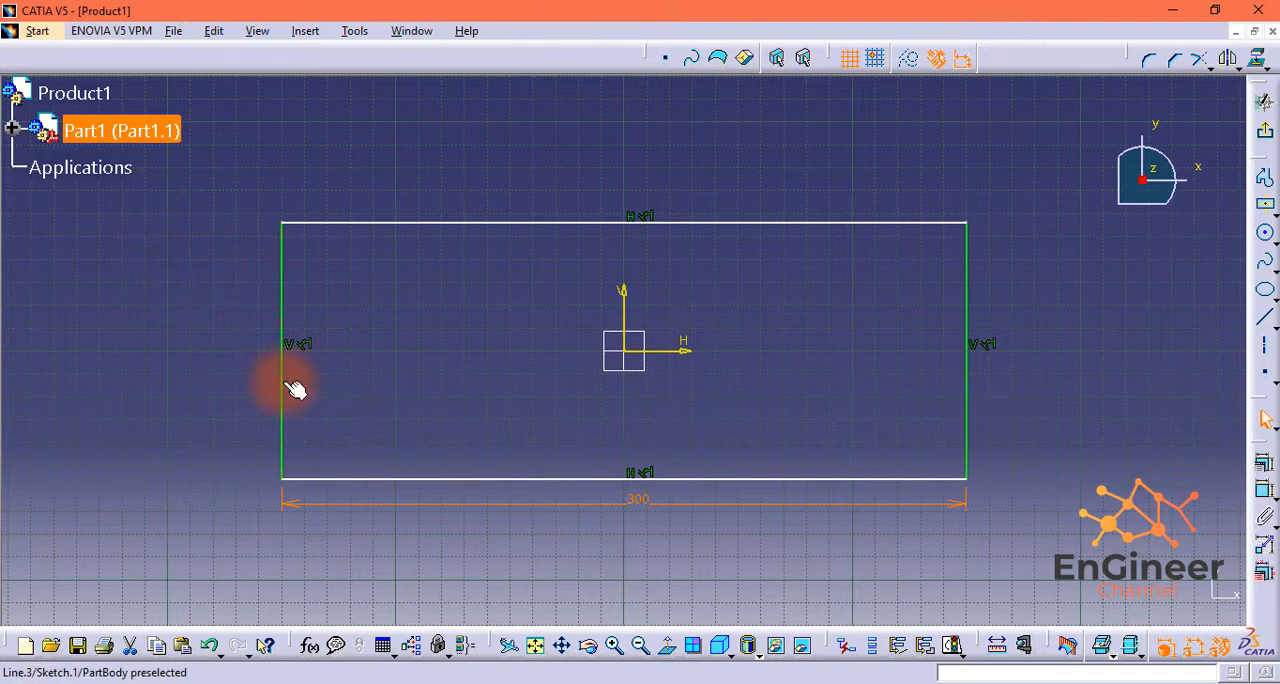
Step: Dimension the rectangle's vertical side and set its height to 300 mm
{"action": "left_click", "coordinate": [283, 382]}
{"action": "left_click", "coordinate": [1263, 488]}
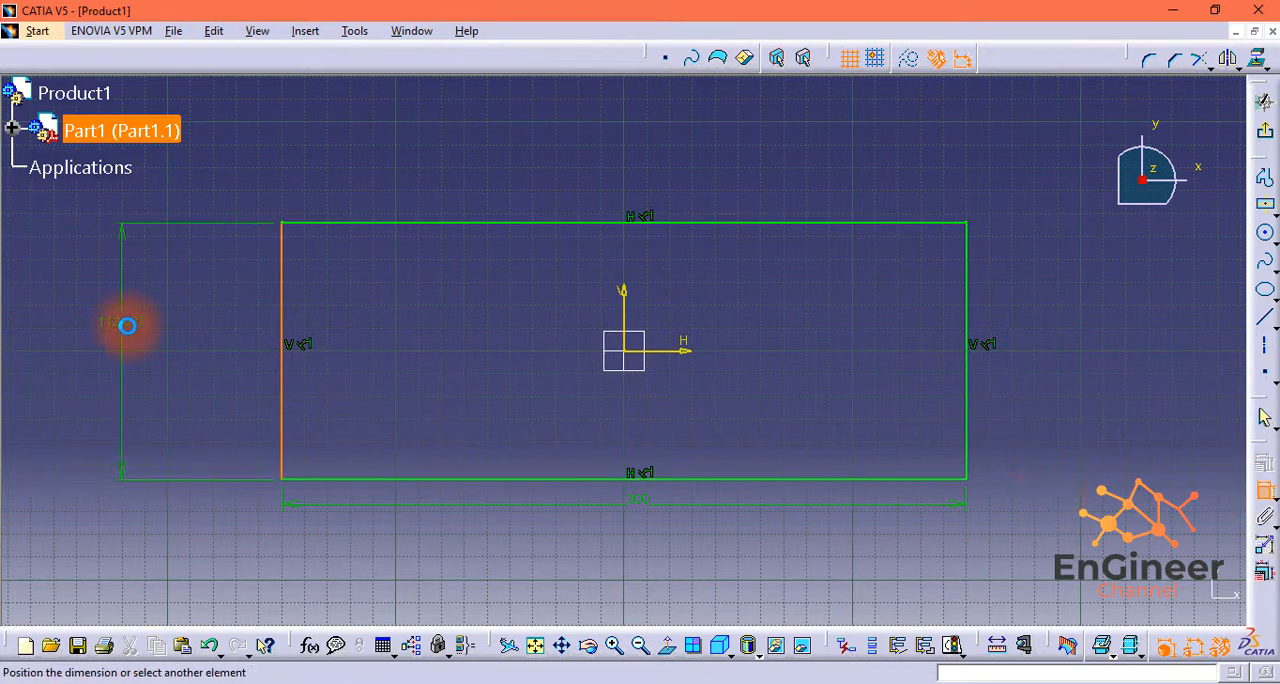
{"action": "left_click", "coordinate": [253, 343]}
{"action": "left_click", "coordinate": [613, 657]}
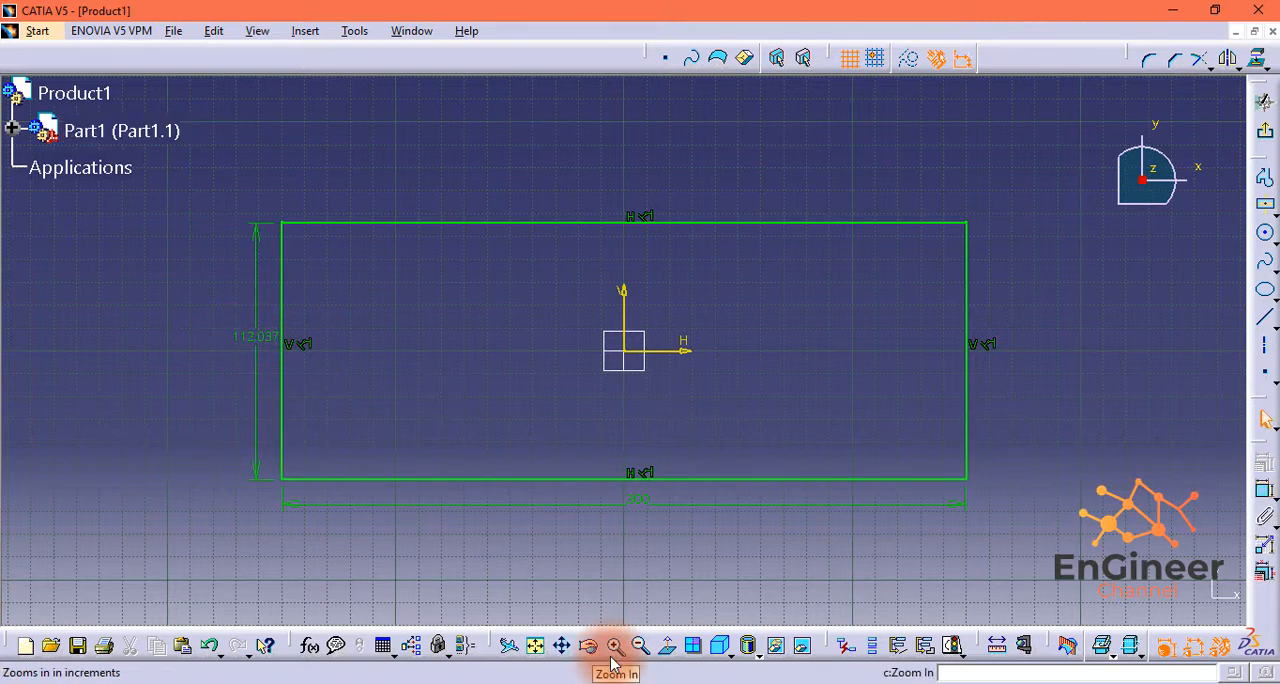
{"action": "double_click", "coordinate": [265, 340]}
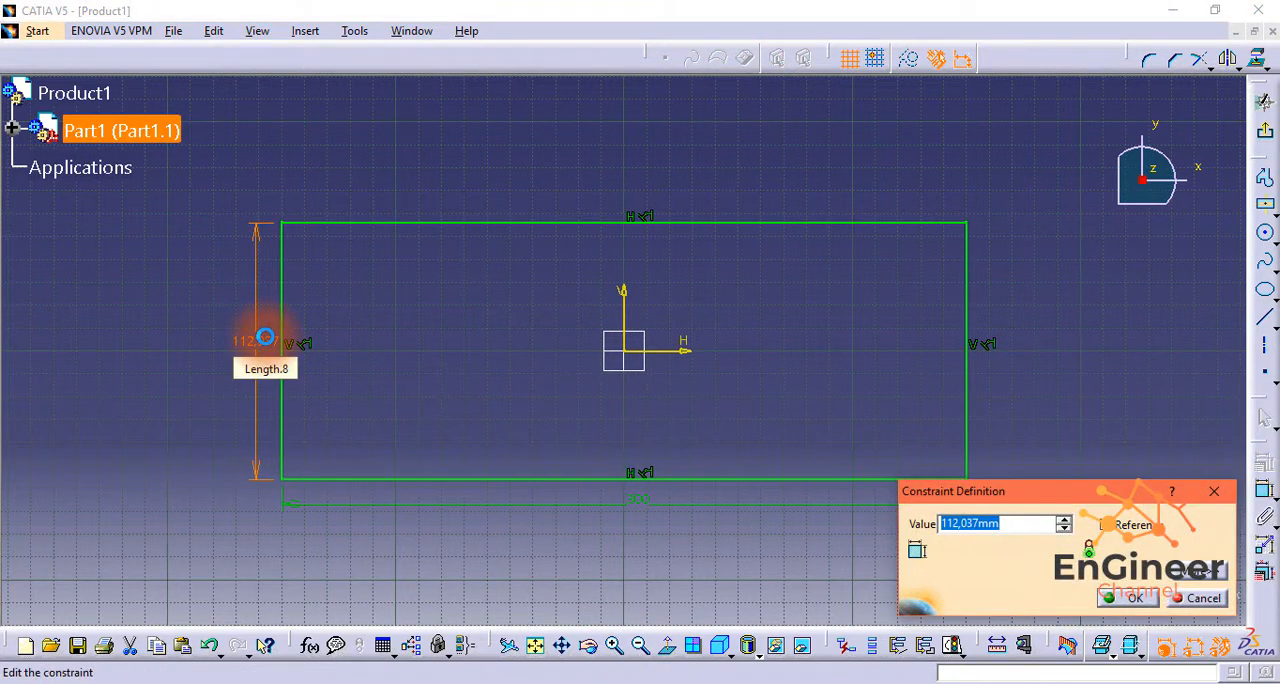
{"action": "key", "text": "Return"}
{"action": "scroll", "coordinate": [1040, 284], "scroll_direction": "down", "scroll_amount": 5}
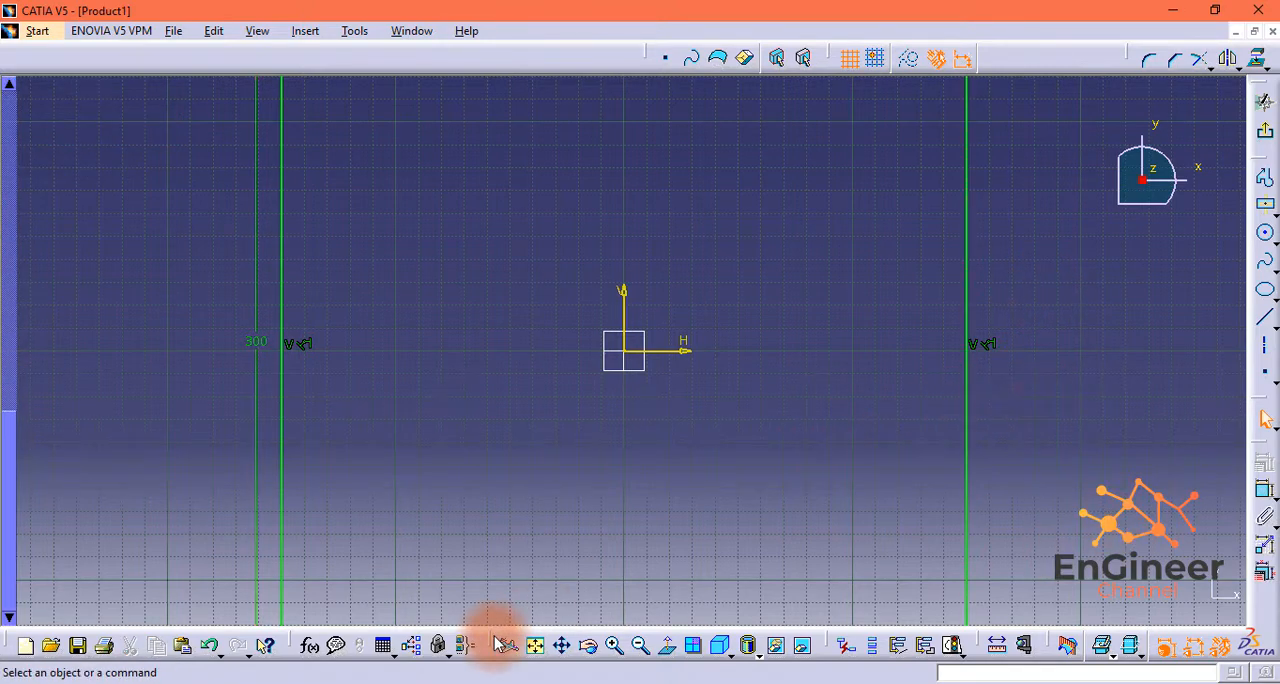
{"action": "left_click", "coordinate": [641, 645]}
{"action": "left_click", "coordinate": [642, 645]}
{"action": "left_click", "coordinate": [642, 645]}
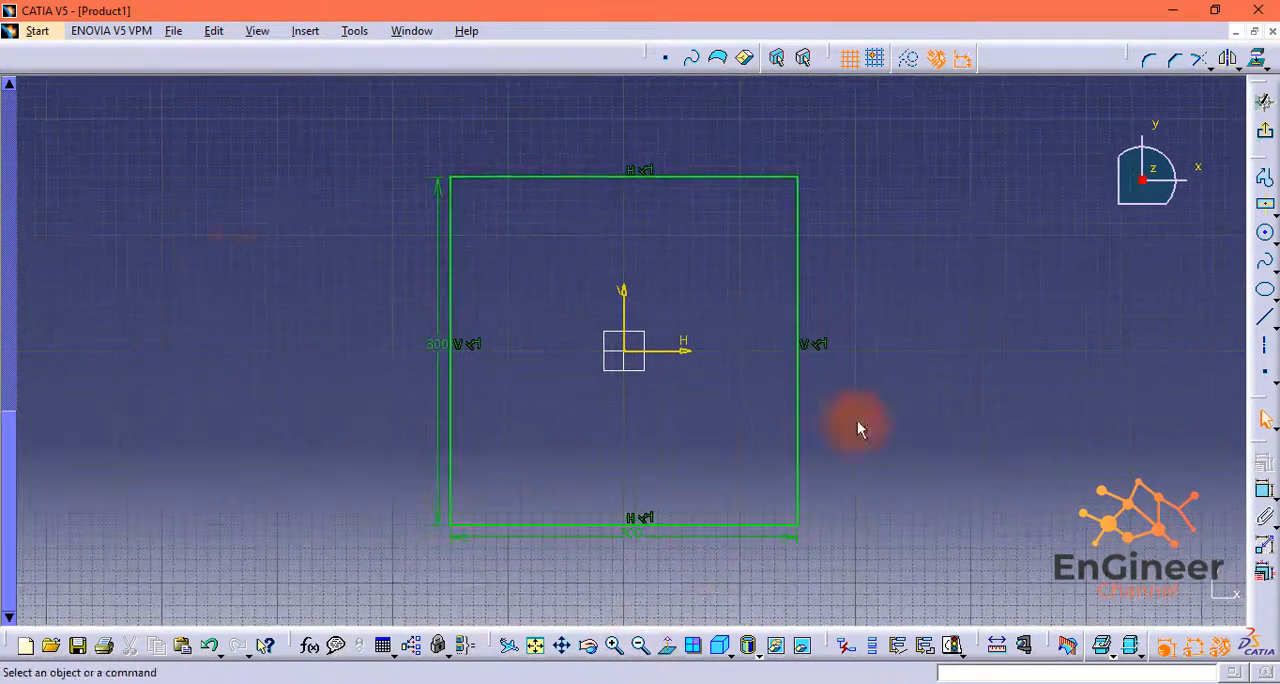
{"action": "scroll", "coordinate": [42, 257], "scroll_direction": "up", "scroll_amount": 5}
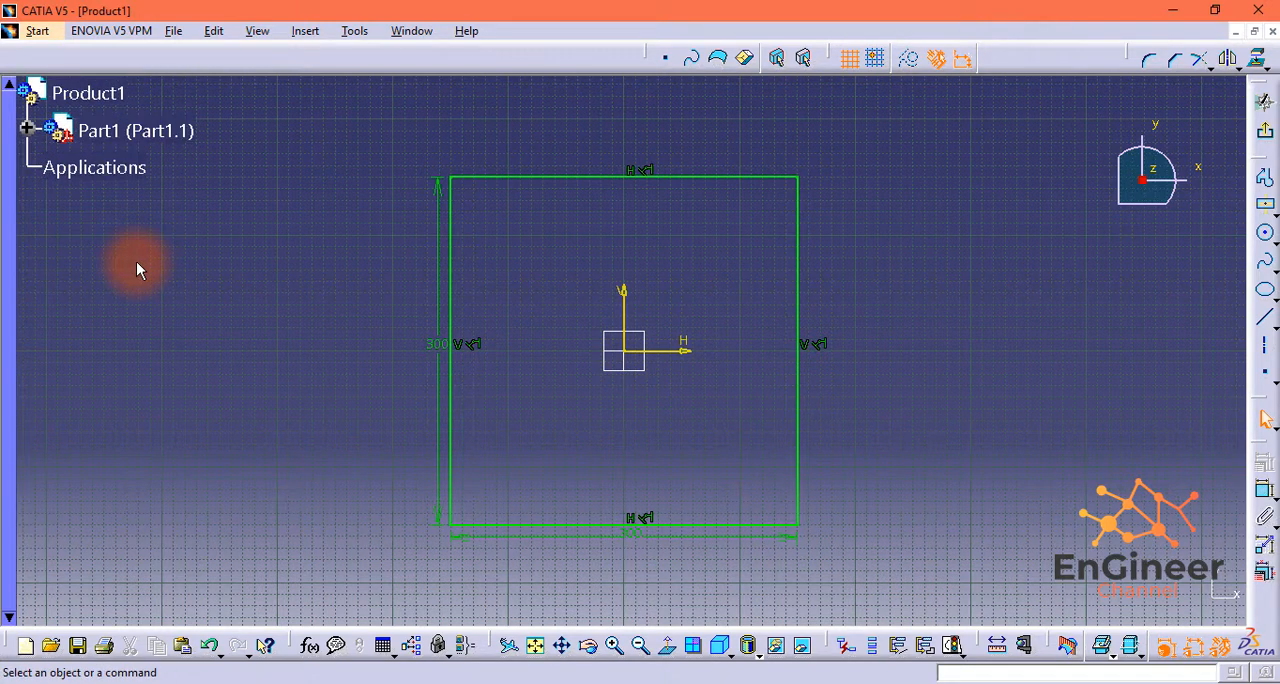
Step: Leave the sketch and extrude the square profile upward into a flat plate with Pad
{"action": "left_click", "coordinate": [1266, 136]}
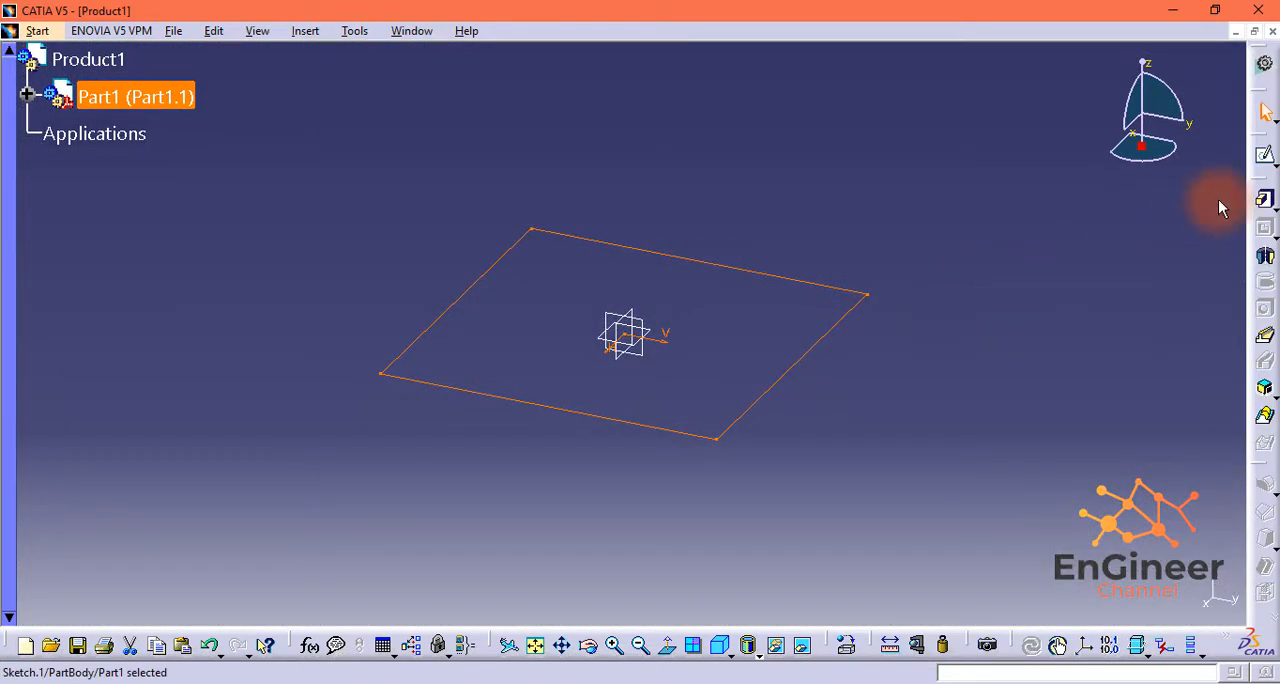
{"action": "left_click", "coordinate": [1265, 199]}
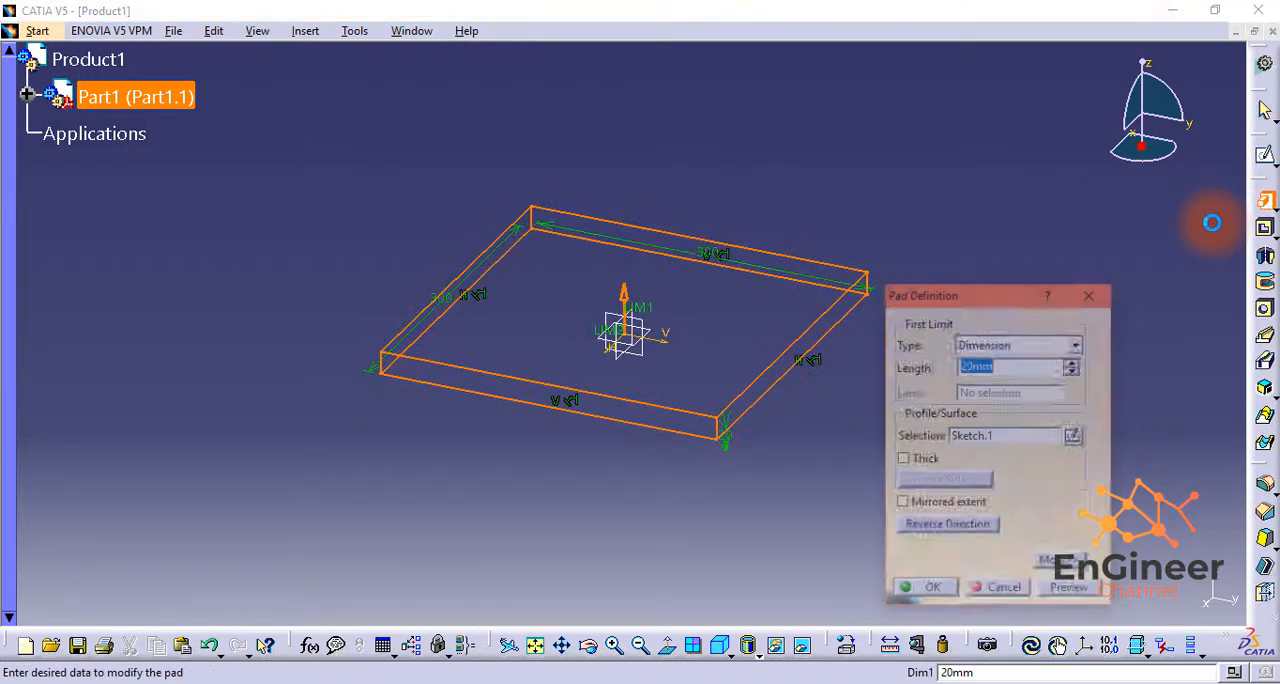
{"action": "key", "text": "Return"}
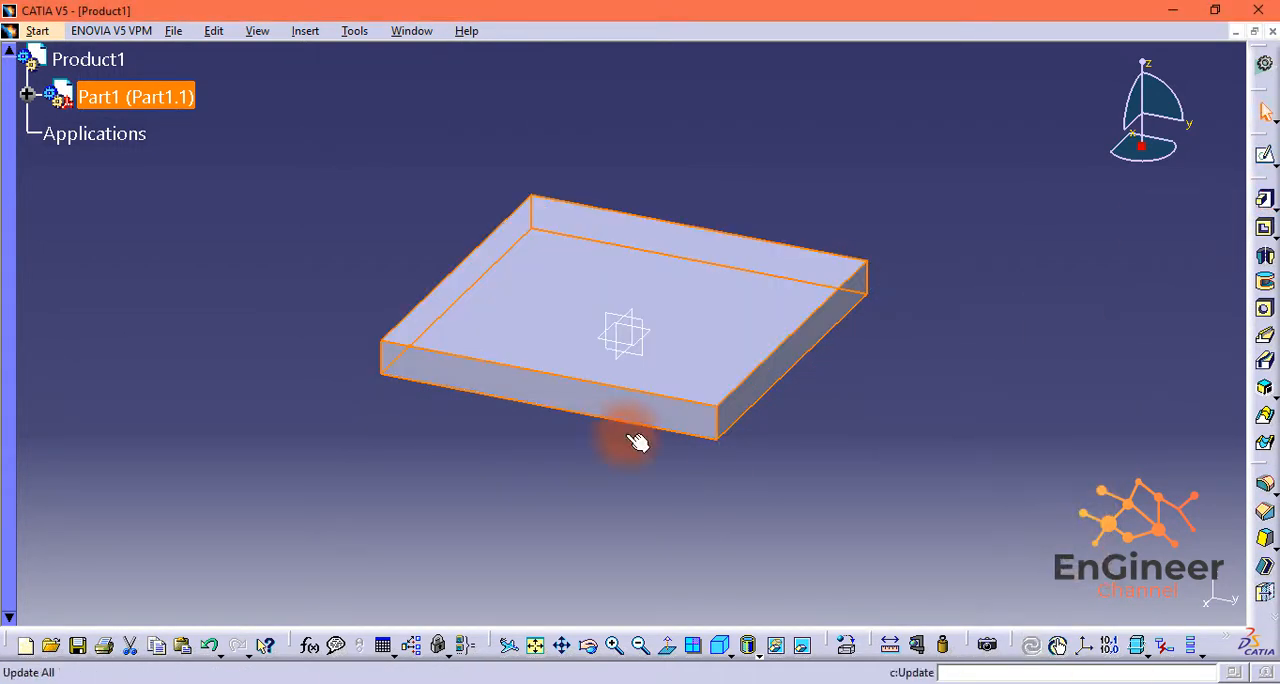
Step: Chamfer the four edges of the plate's upper face with a 10 mm length and a 45° angle
{"action": "left_click_drag", "start_coordinate": [1272, 614], "coordinate": [1193, 551]}
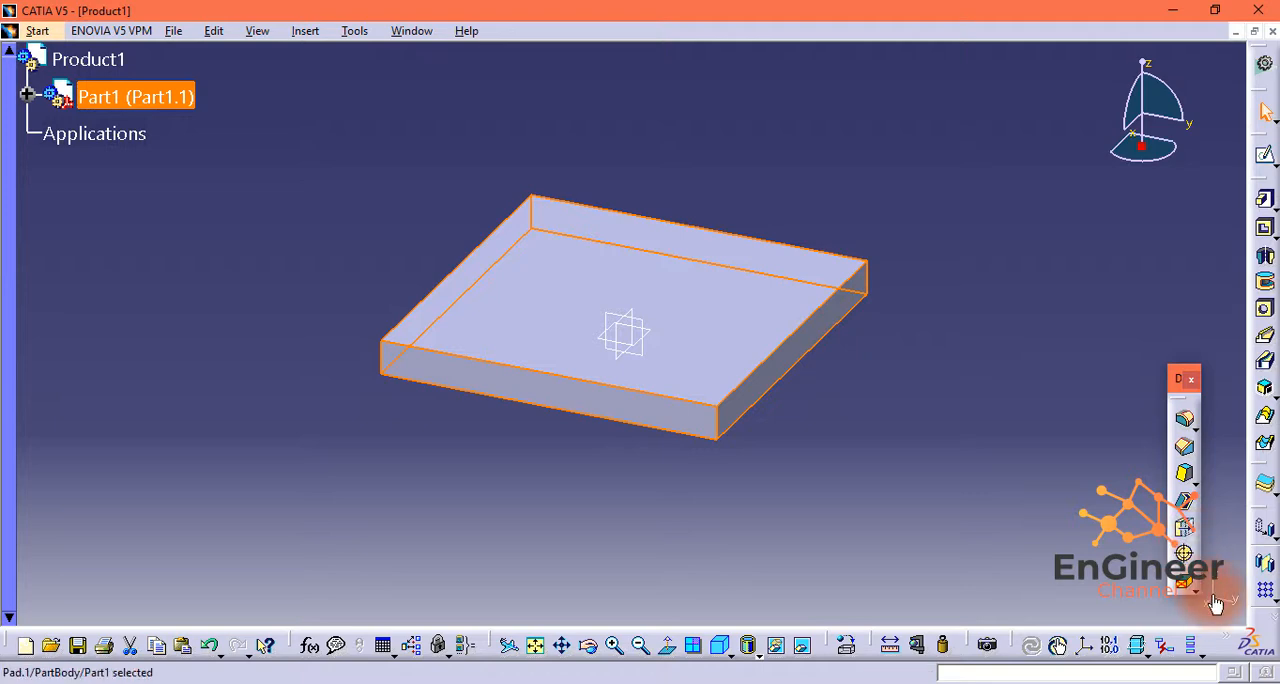
{"action": "left_click", "coordinate": [1193, 454]}
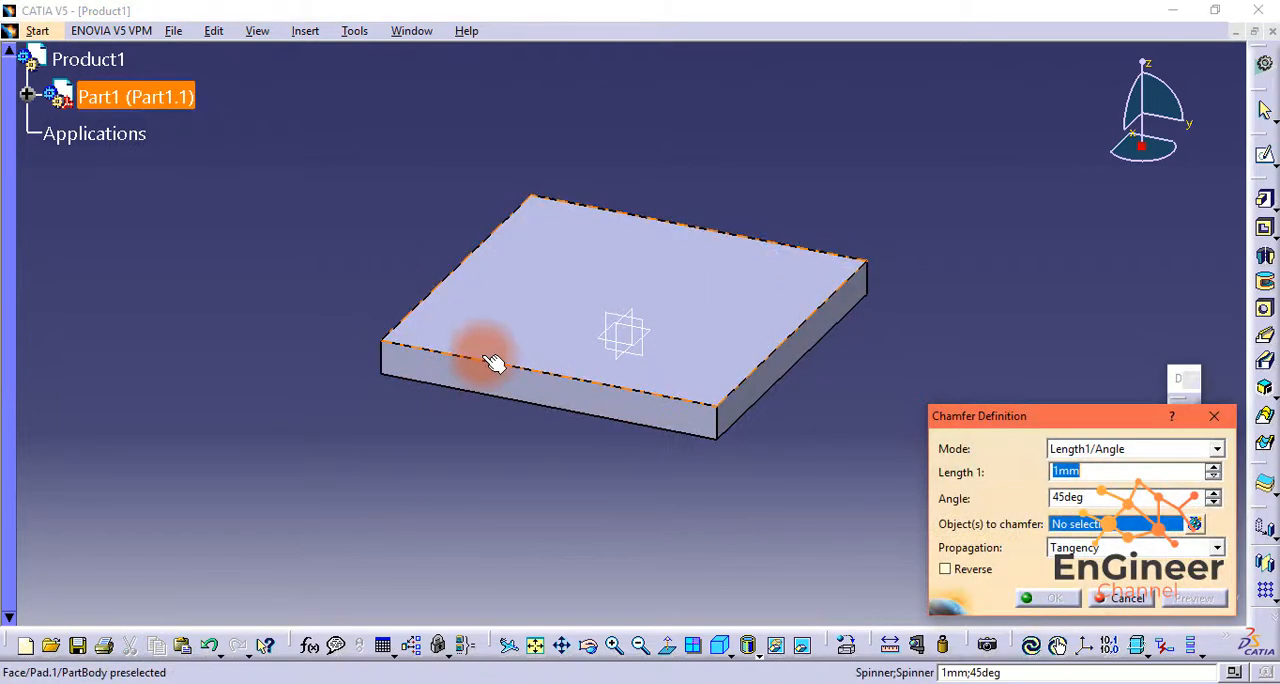
{"action": "left_click", "coordinate": [497, 370]}
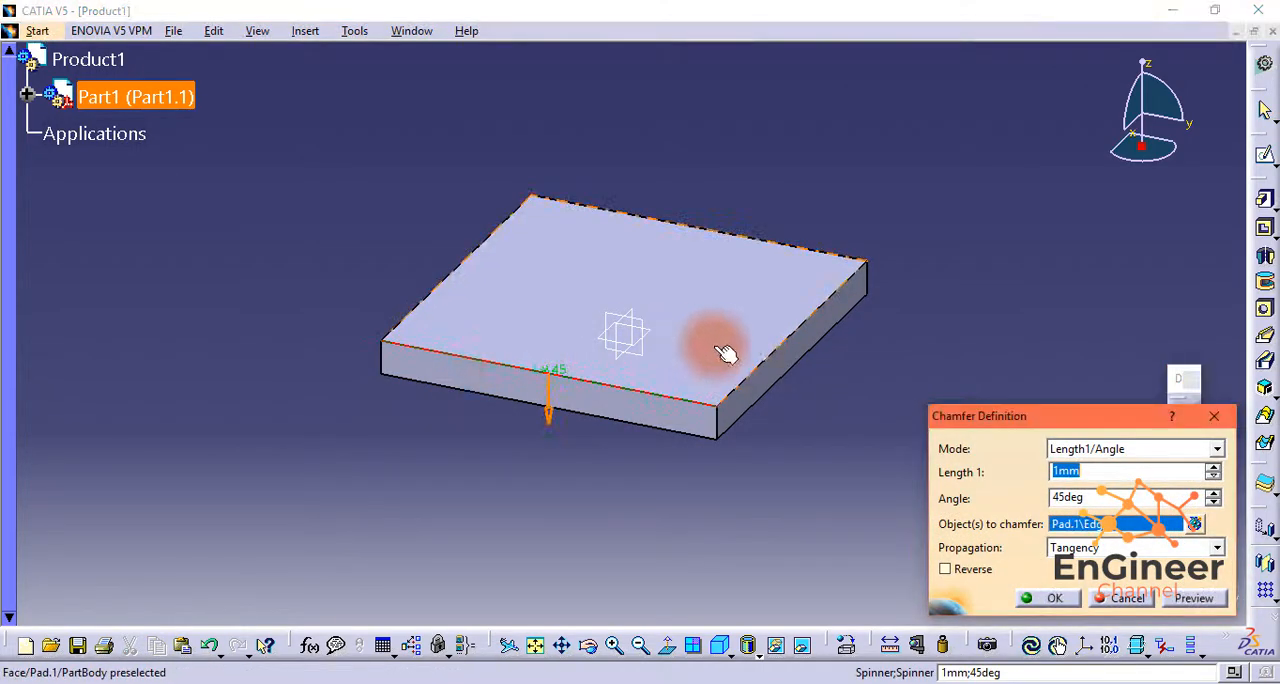
{"action": "left_click", "coordinate": [790, 358]}
{"action": "left_click", "coordinate": [691, 224]}
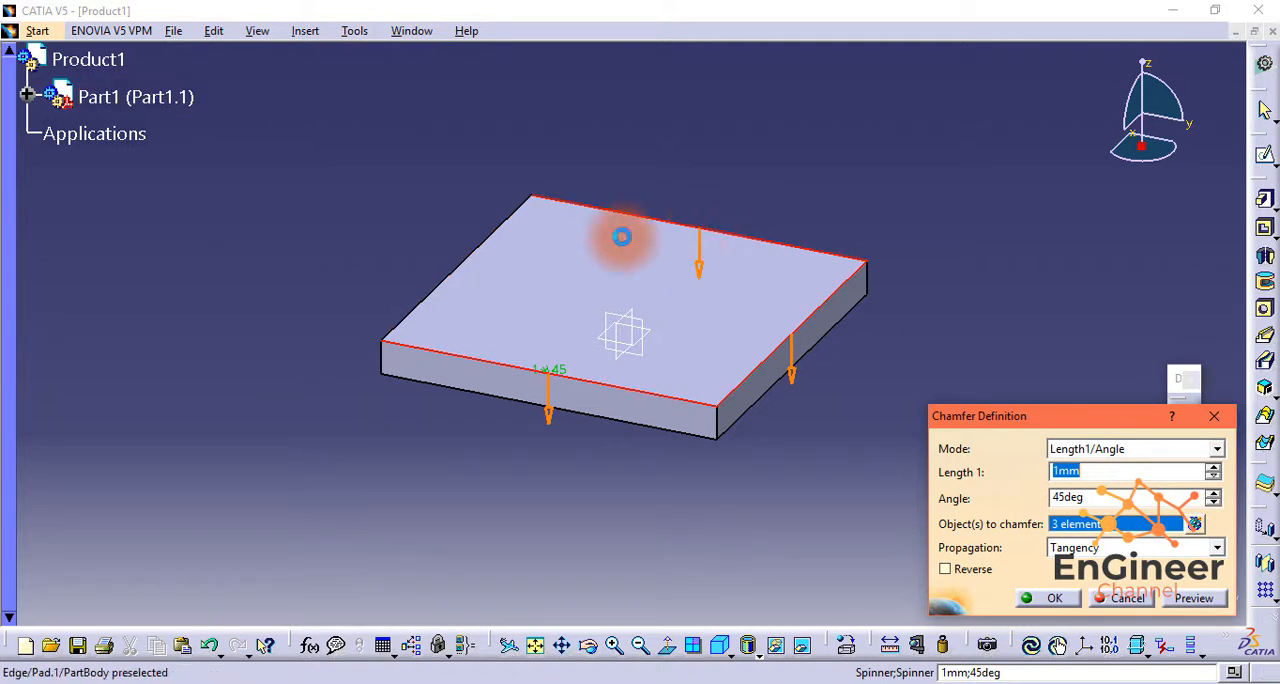
{"action": "left_click", "coordinate": [485, 240]}
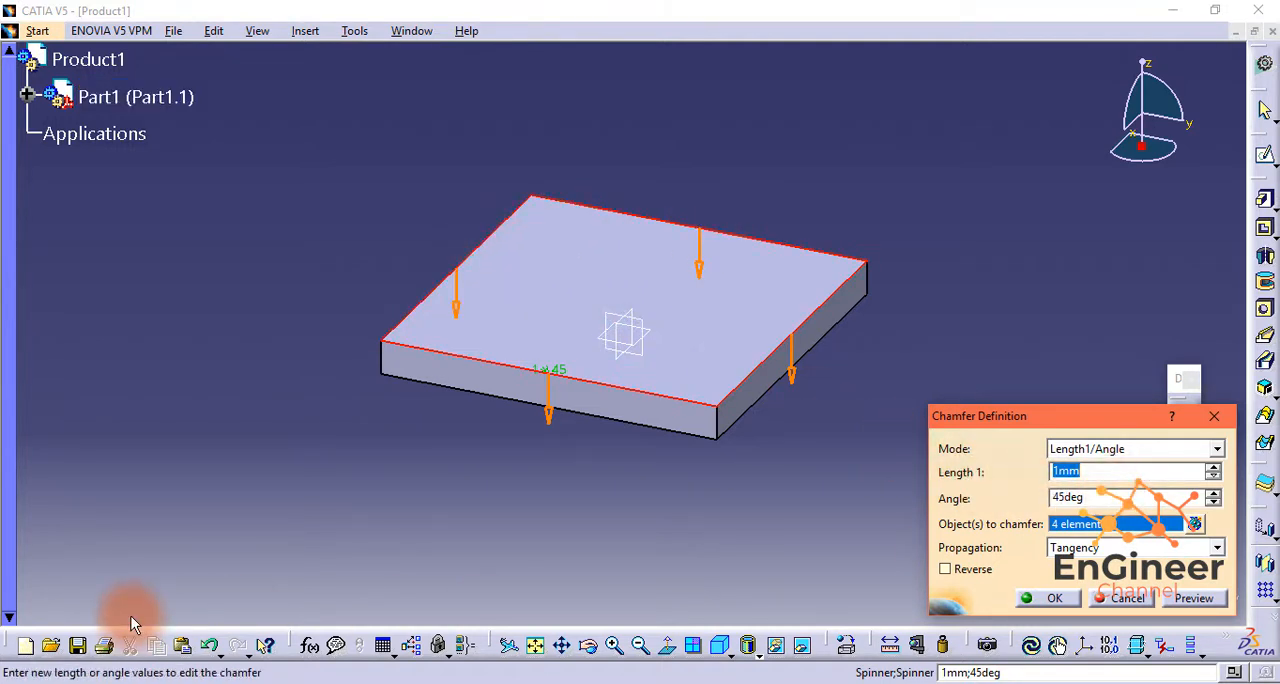
{"action": "type", "text": "10"}
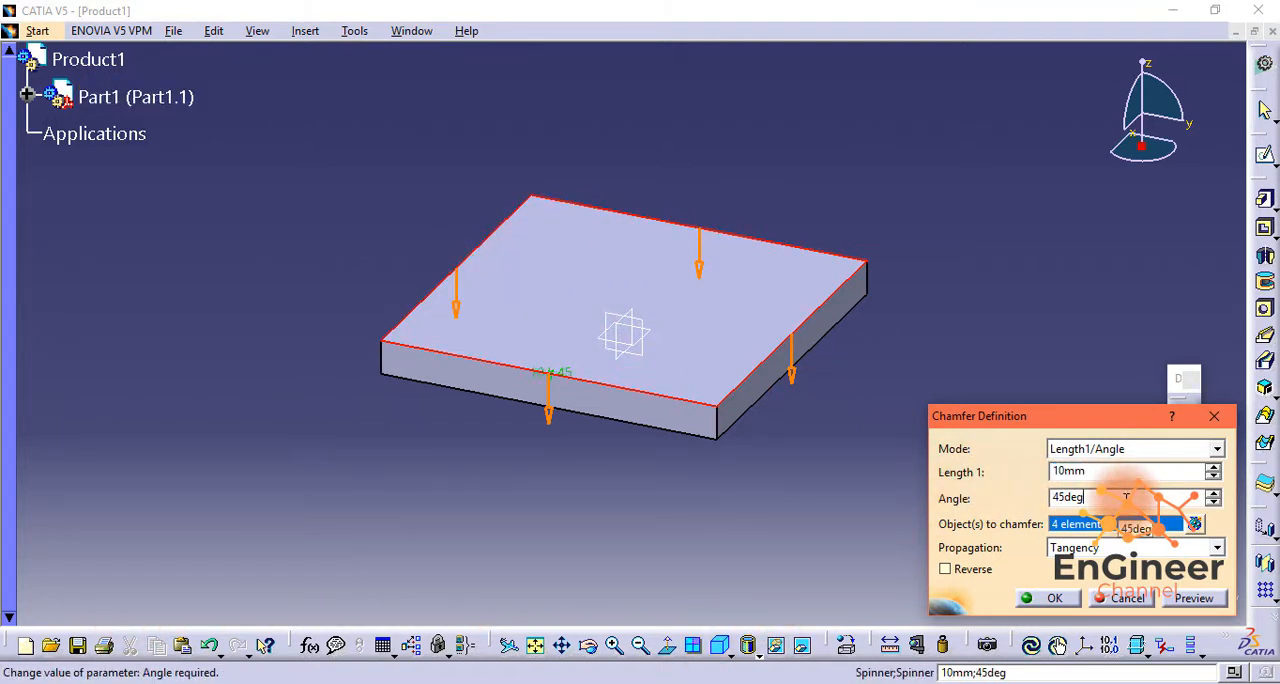
{"action": "left_click", "coordinate": [1194, 598]}
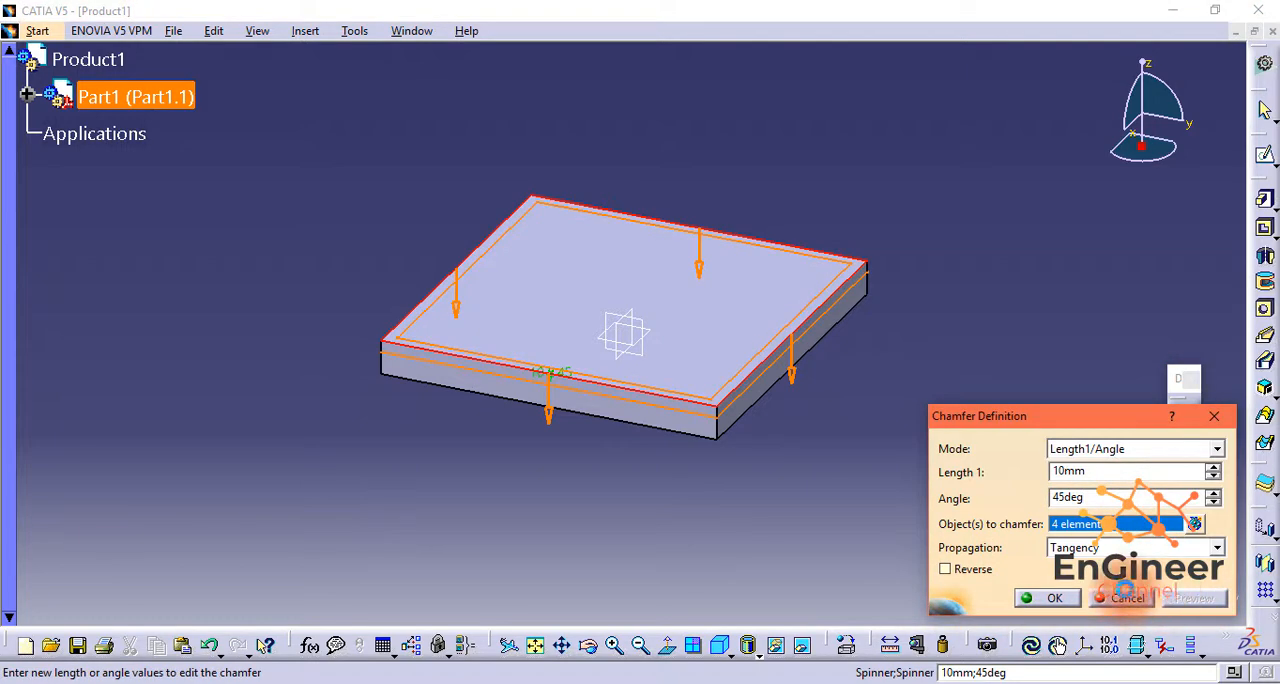
{"action": "left_click", "coordinate": [1025, 599]}
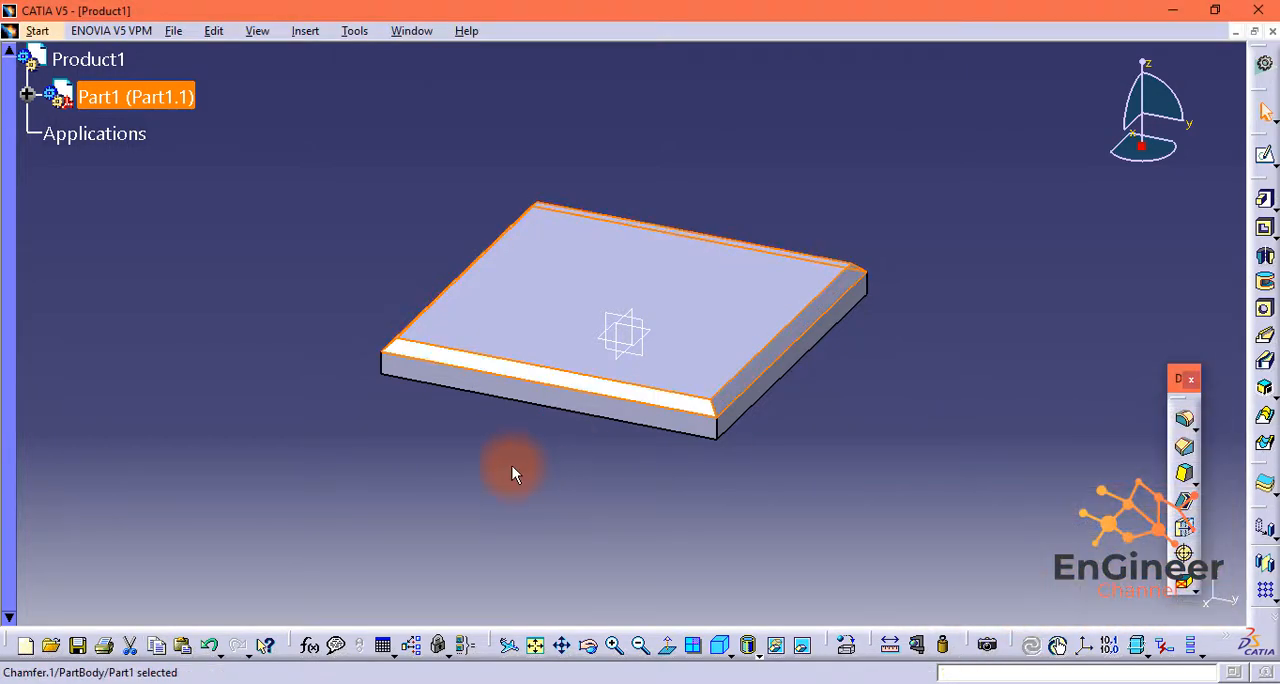
Step: Expand the part's specification tree down to Pad.1 and reopen its Sketch.1 for editing
{"action": "left_click", "coordinate": [27, 93]}
{"action": "left_click", "coordinate": [53, 131]}
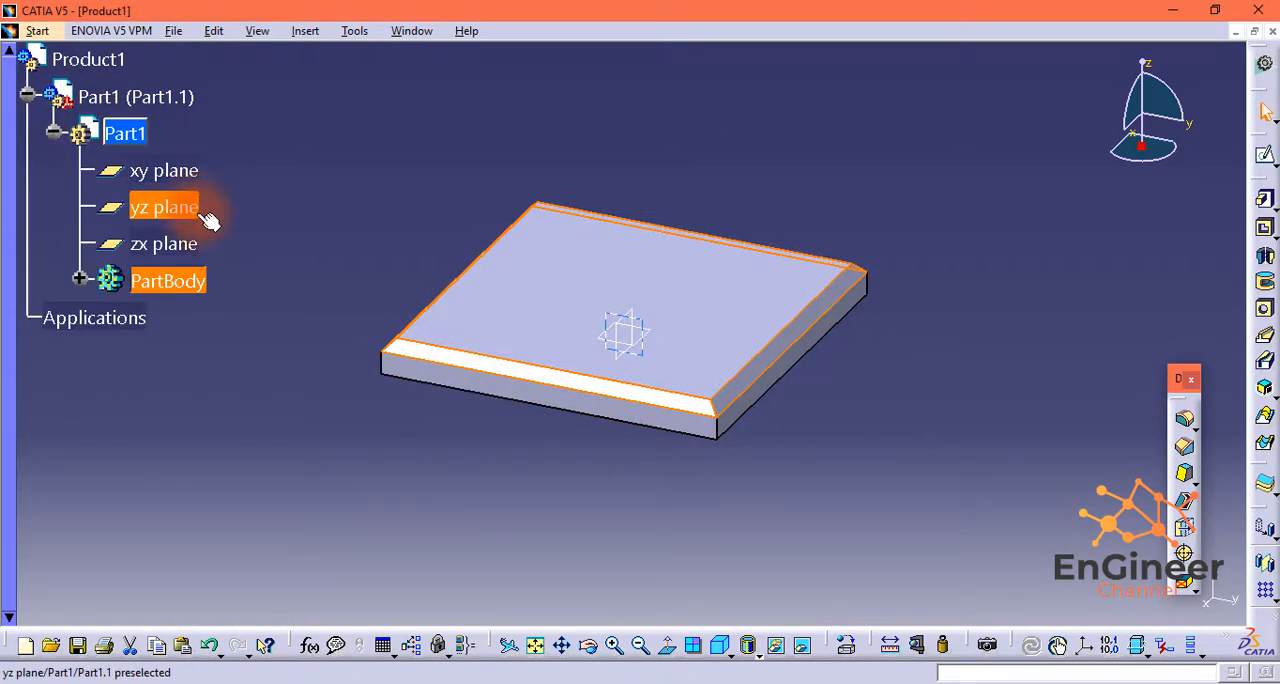
{"action": "left_click", "coordinate": [80, 280]}
{"action": "left_click", "coordinate": [106, 352]}
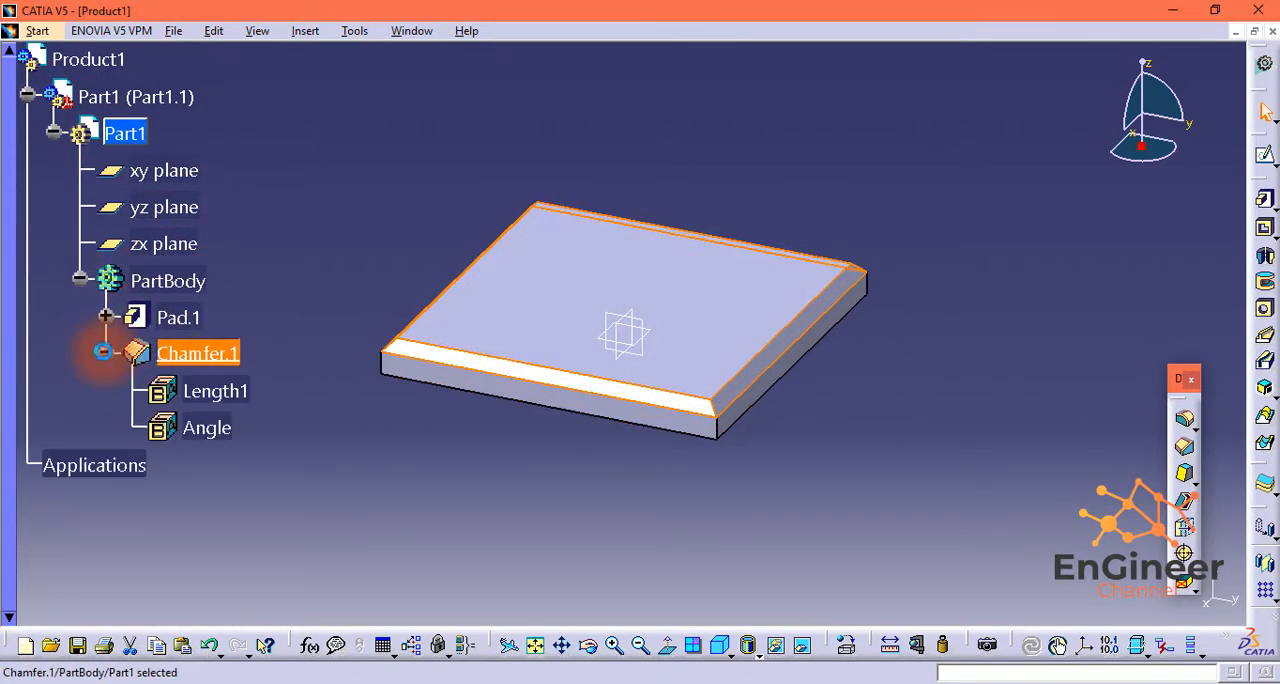
{"action": "left_click", "coordinate": [106, 352]}
{"action": "left_click", "coordinate": [106, 317]}
{"action": "left_click", "coordinate": [189, 350]}
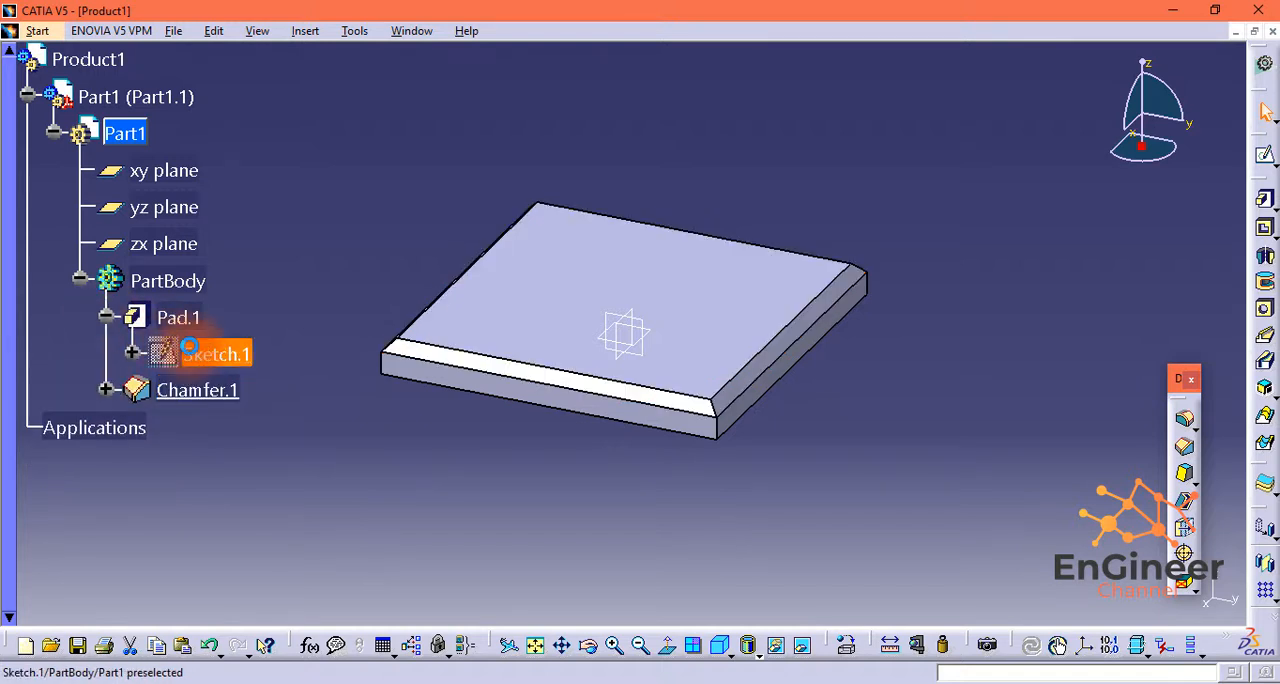
{"action": "right_click", "coordinate": [189, 350]}
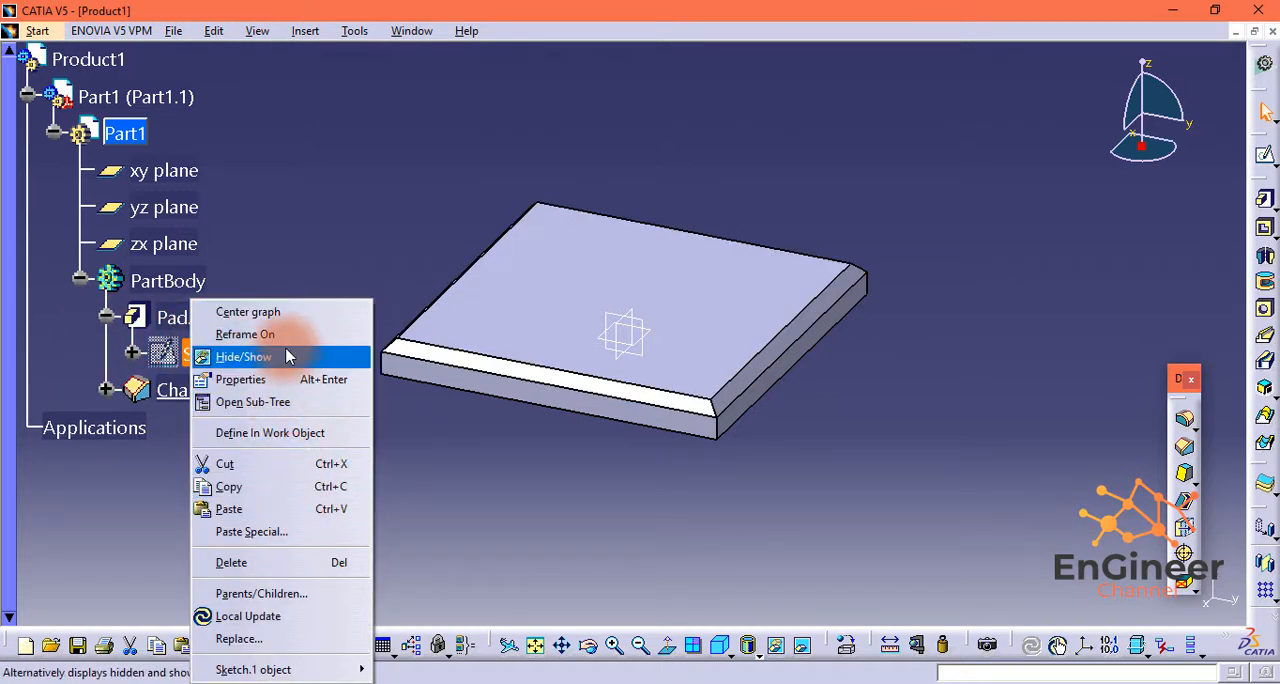
{"action": "double_click", "coordinate": [173, 358]}
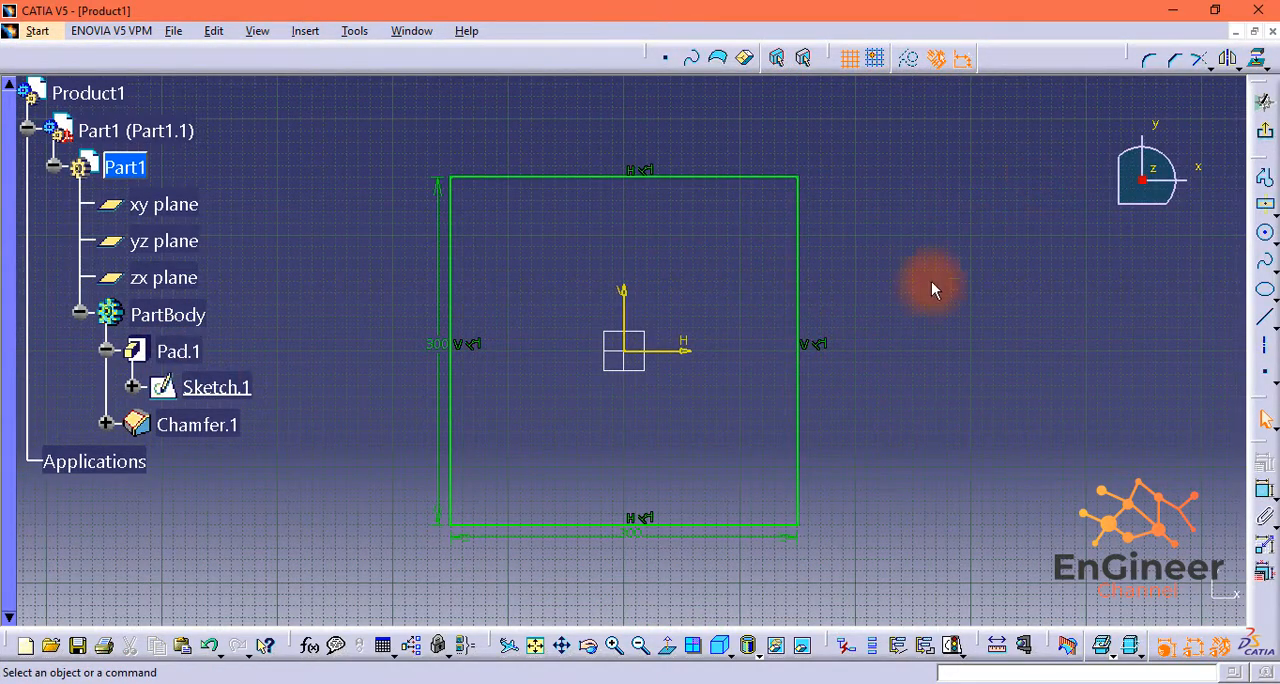
Step: Round the square's upper-left corner with a Corner of about 38 mm radius, converting the selected edge's length into a distance
{"action": "left_click", "coordinate": [1148, 59]}
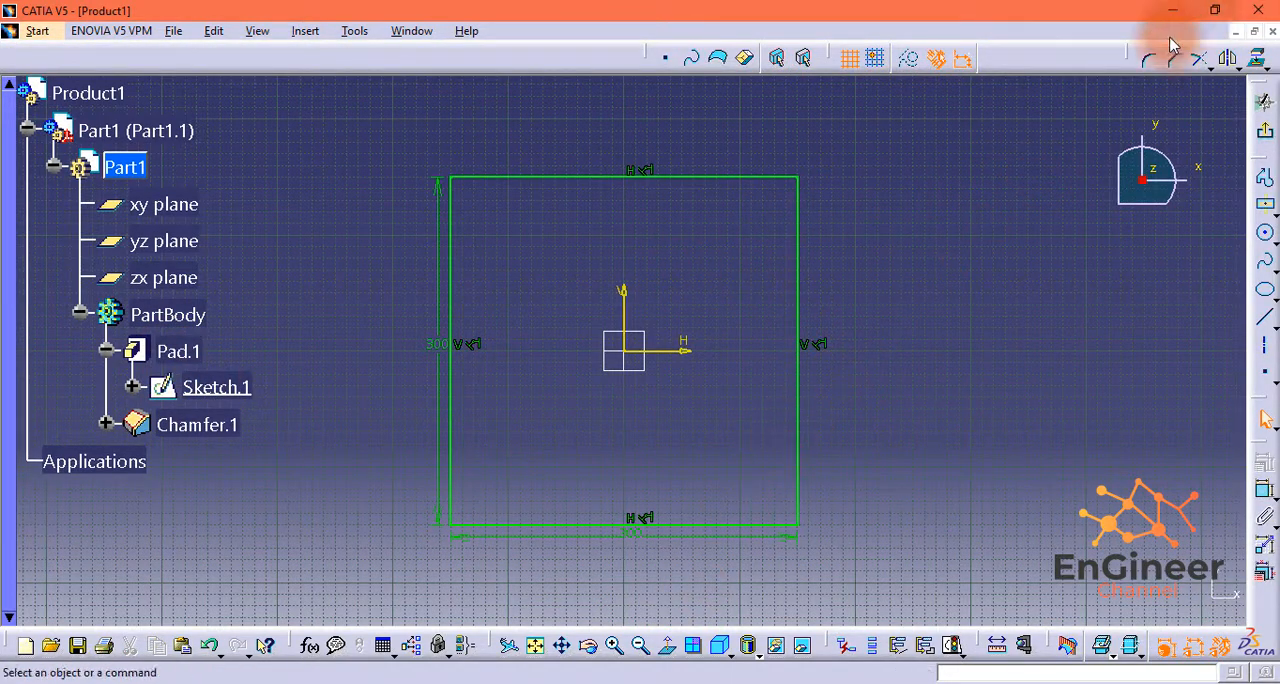
{"action": "left_click", "coordinate": [450, 202]}
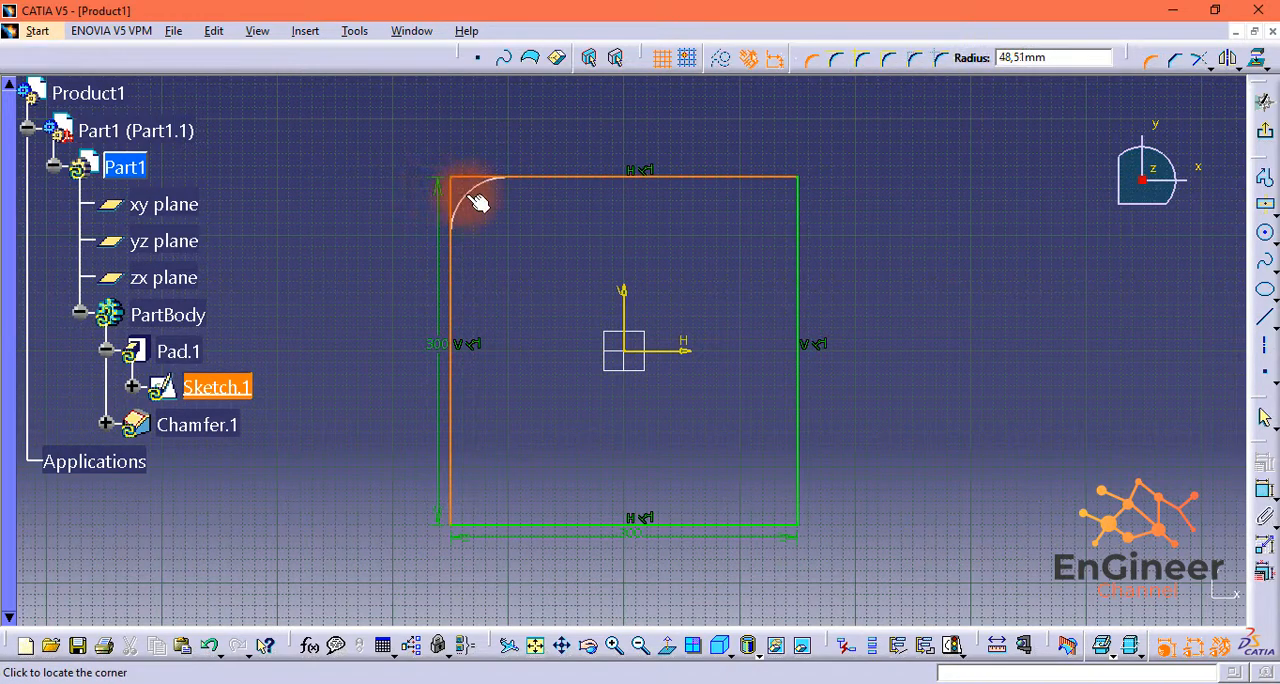
{"action": "left_click", "coordinate": [476, 196]}
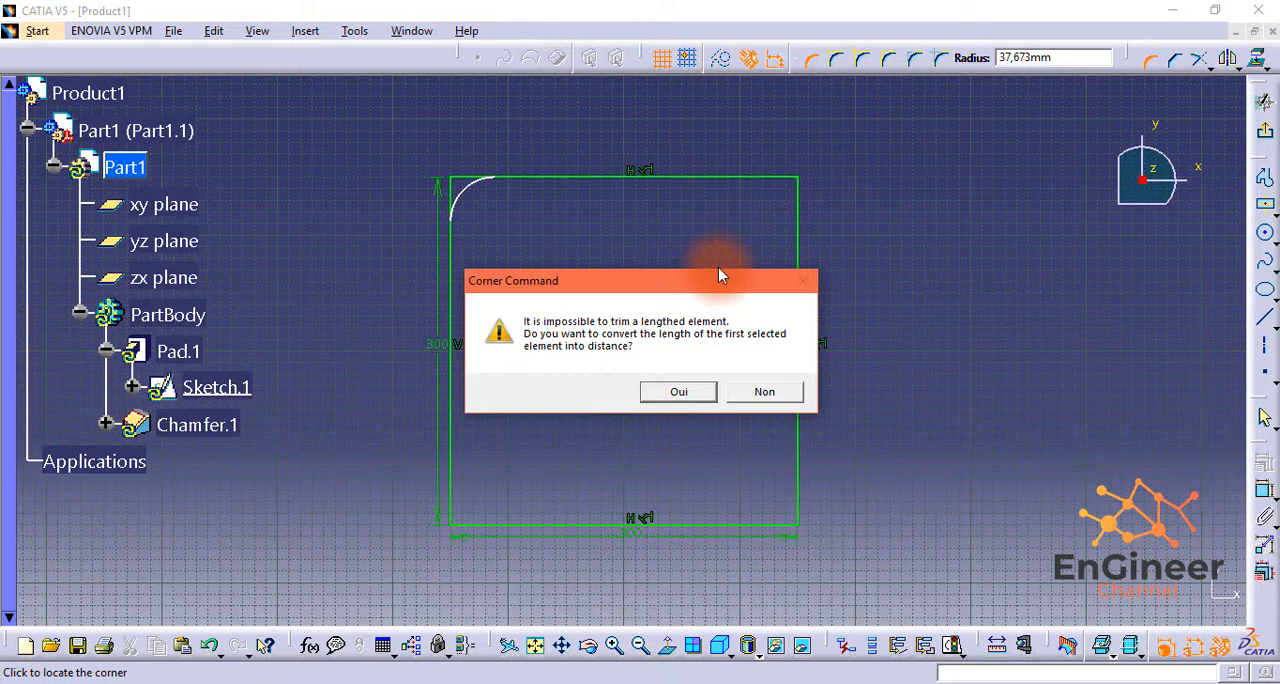
{"action": "left_click", "coordinate": [684, 391]}
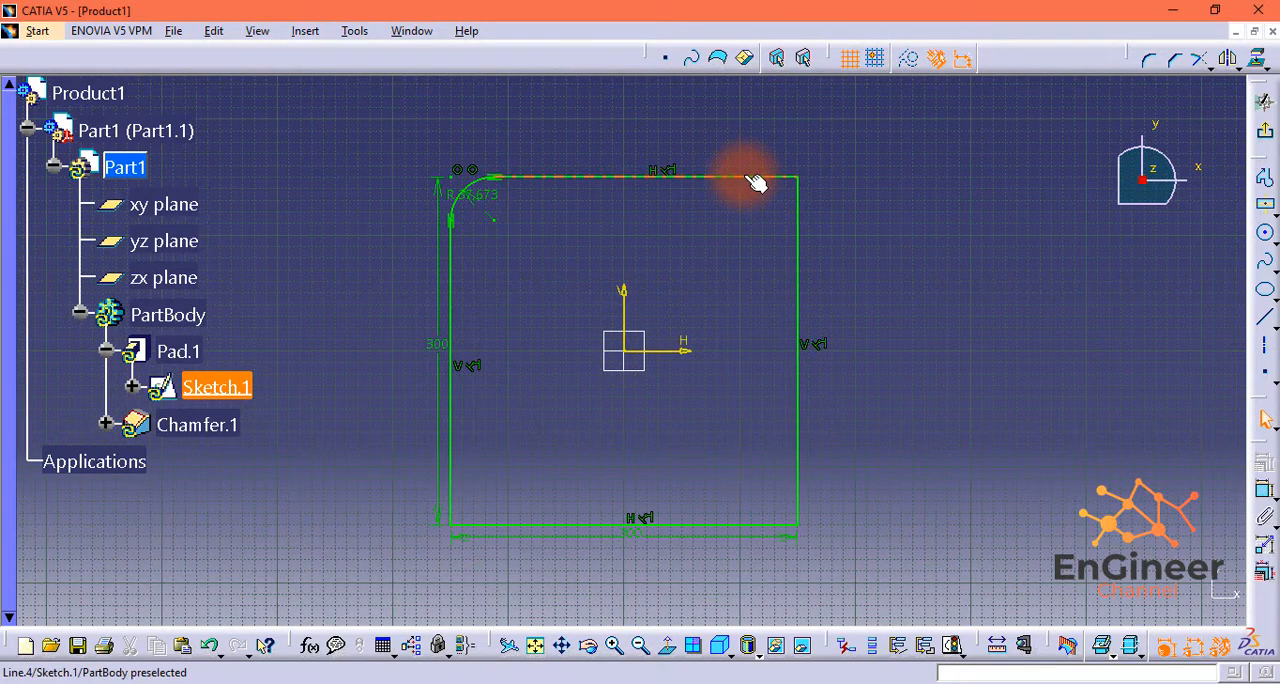
Step: Round the square's upper-right, lower-right and lower-left corners with Corner arcs of about 39, 45 and 39 mm radius
{"action": "left_click", "coordinate": [1152, 63]}
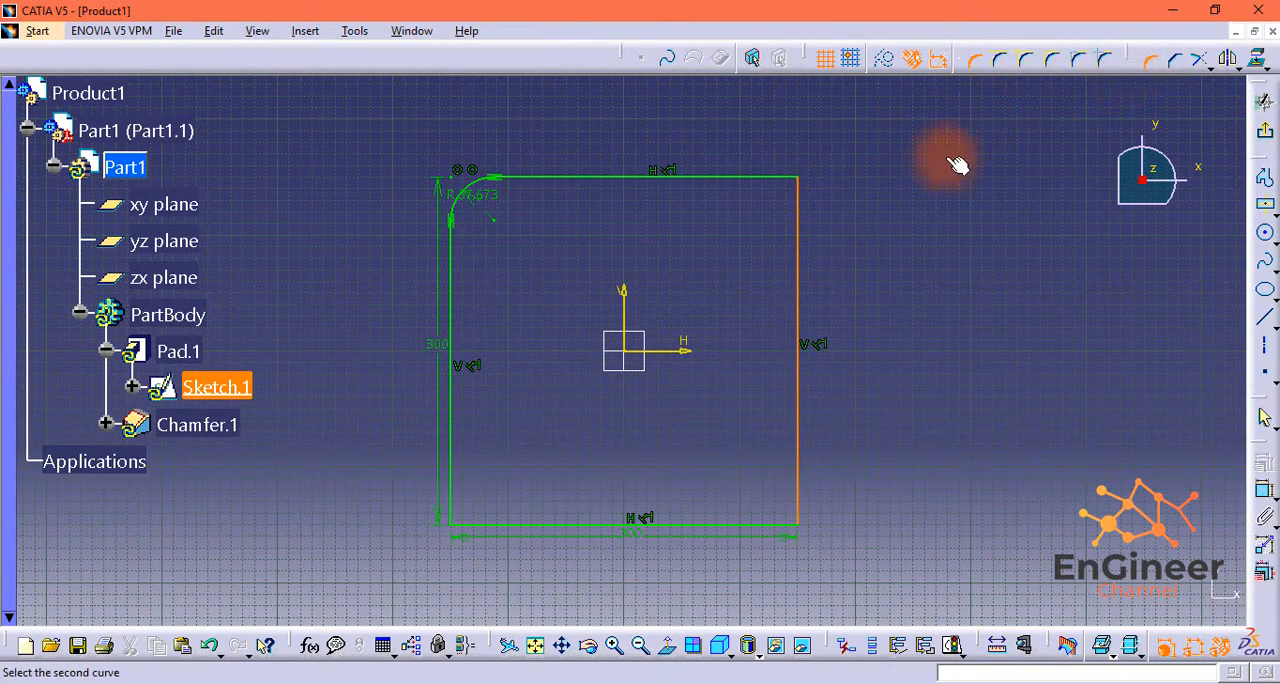
{"action": "left_click", "coordinate": [785, 182]}
{"action": "left_click", "coordinate": [795, 196]}
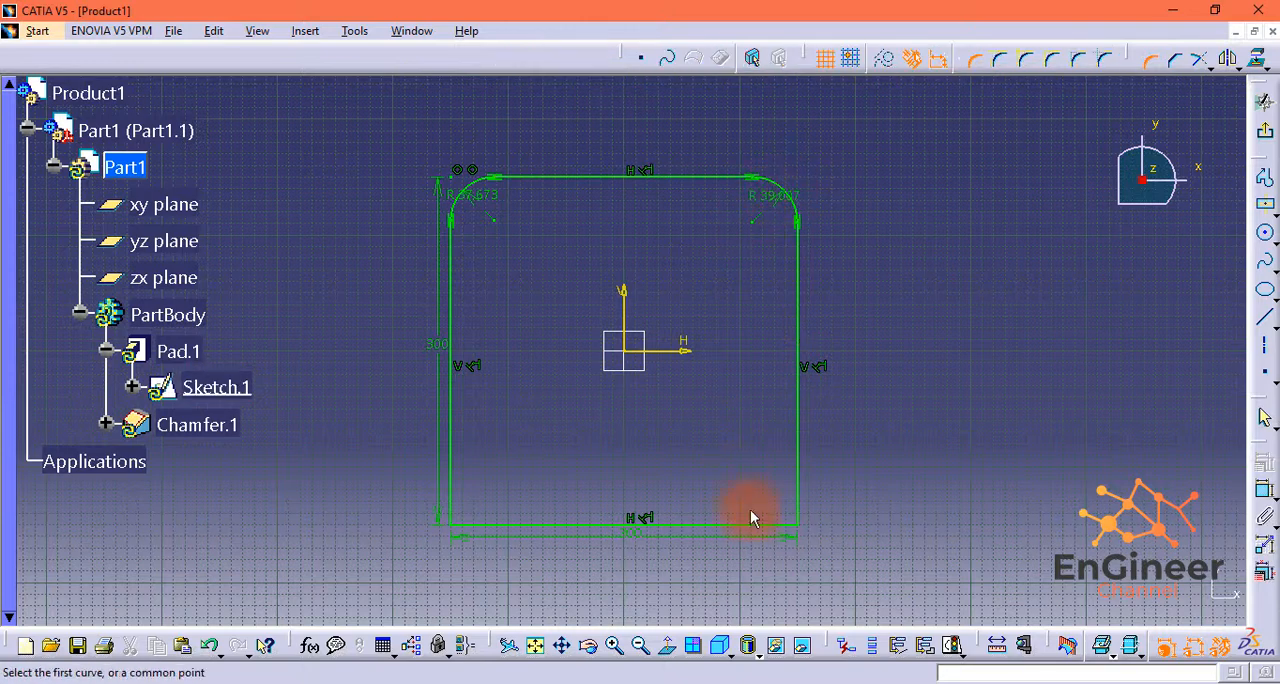
{"action": "left_click", "coordinate": [762, 524]}
{"action": "left_click", "coordinate": [798, 512]}
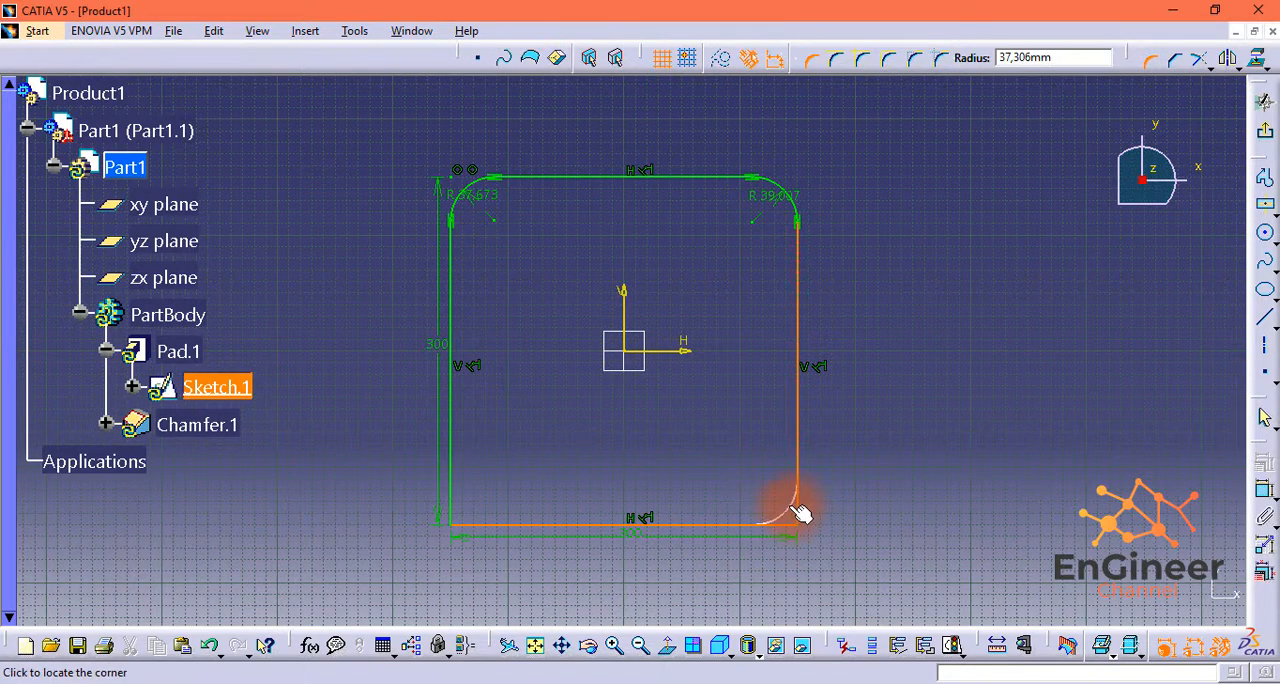
{"action": "left_click", "coordinate": [609, 515]}
{"action": "left_click", "coordinate": [657, 398]}
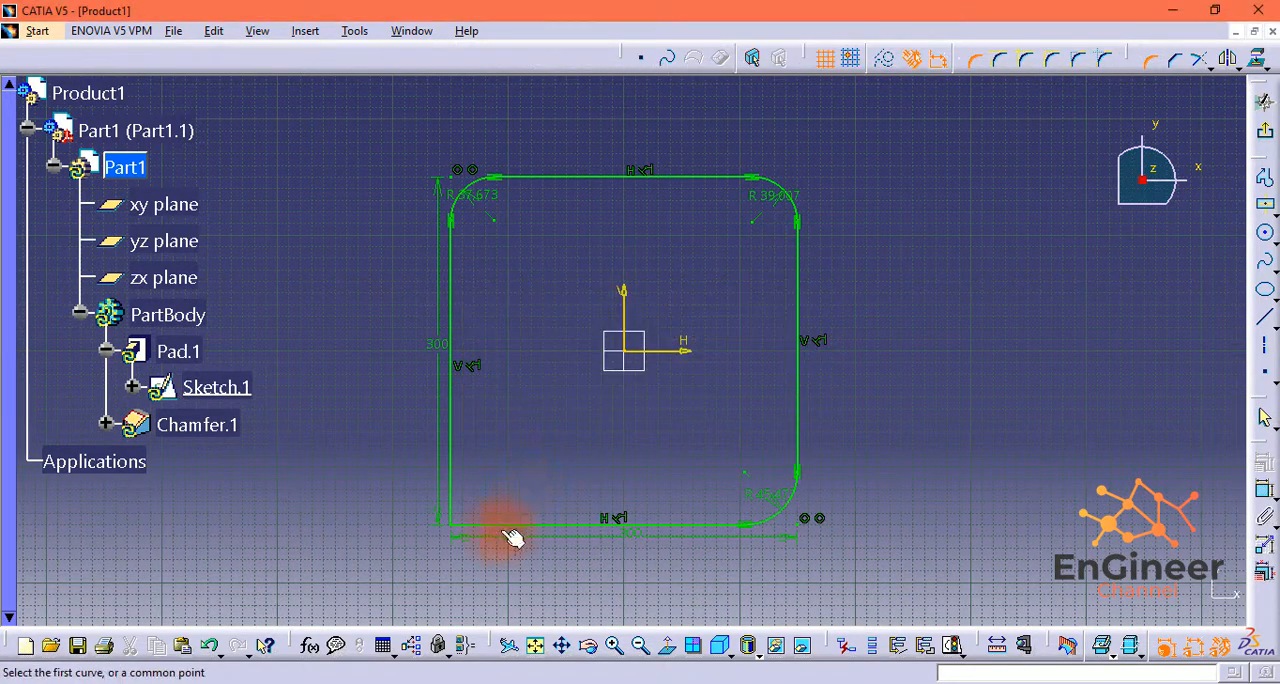
{"action": "left_click", "coordinate": [492, 525]}
{"action": "left_click", "coordinate": [451, 490]}
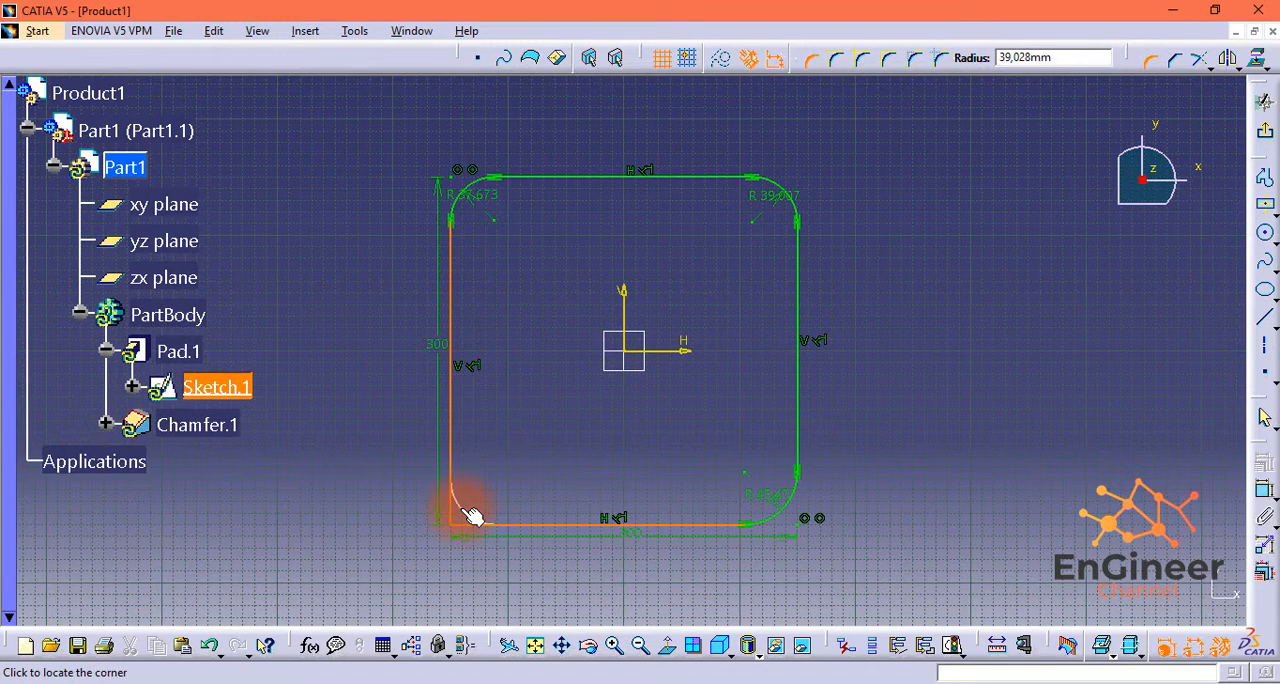
{"action": "left_click", "coordinate": [472, 515]}
{"action": "left_click", "coordinate": [731, 224]}
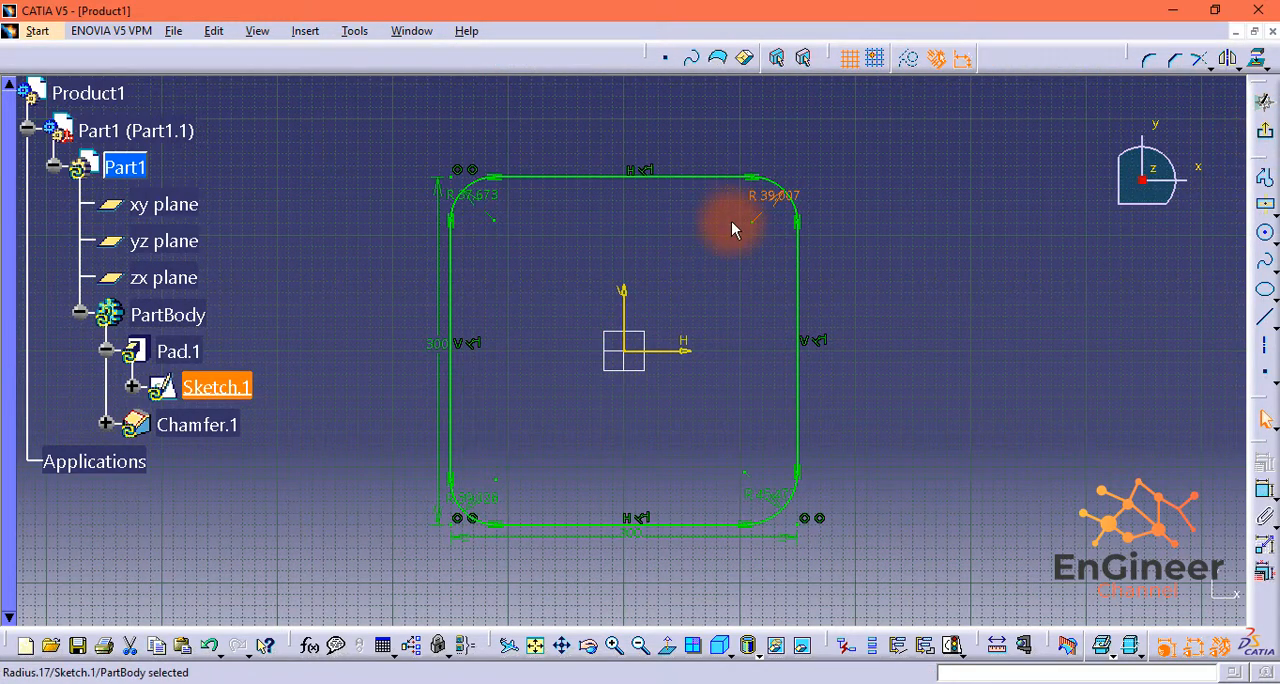
Step: Set the radius of all four rounded corners of the square to 30 mm
{"action": "double_click", "coordinate": [776, 196]}
{"action": "left_click", "coordinate": [1128, 598]}
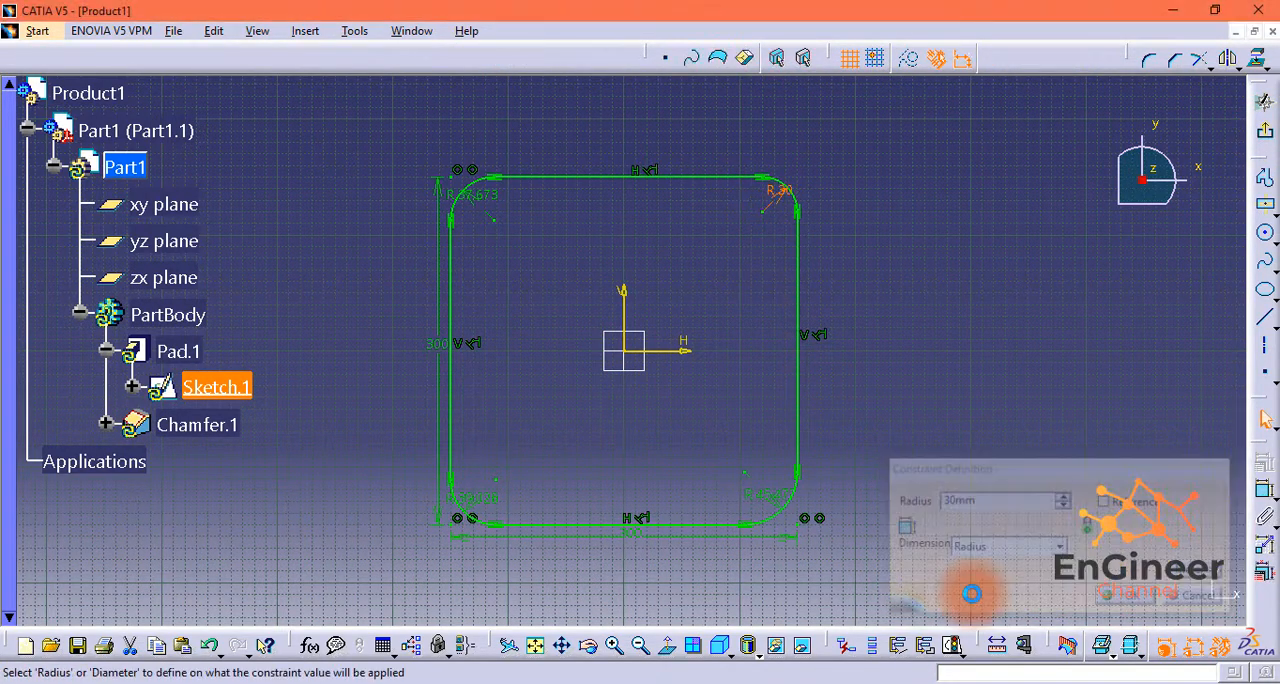
{"action": "double_click", "coordinate": [780, 494]}
{"action": "type", "text": "30"}
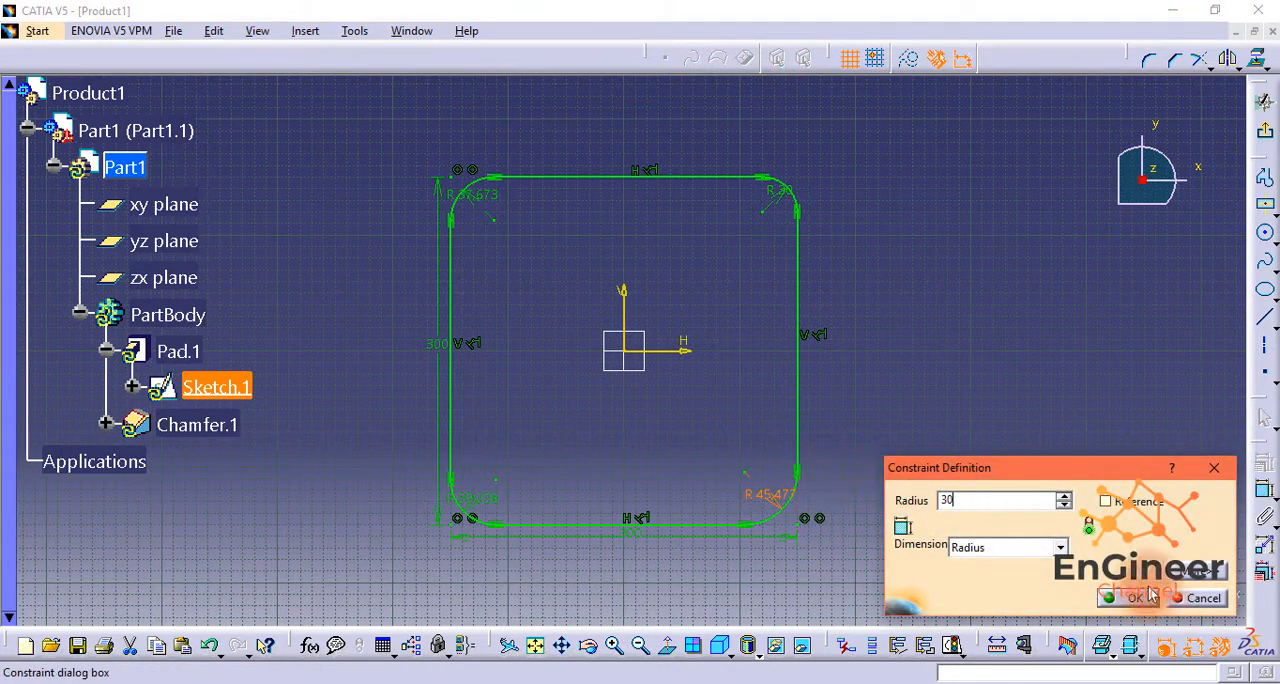
{"action": "left_click", "coordinate": [1128, 598]}
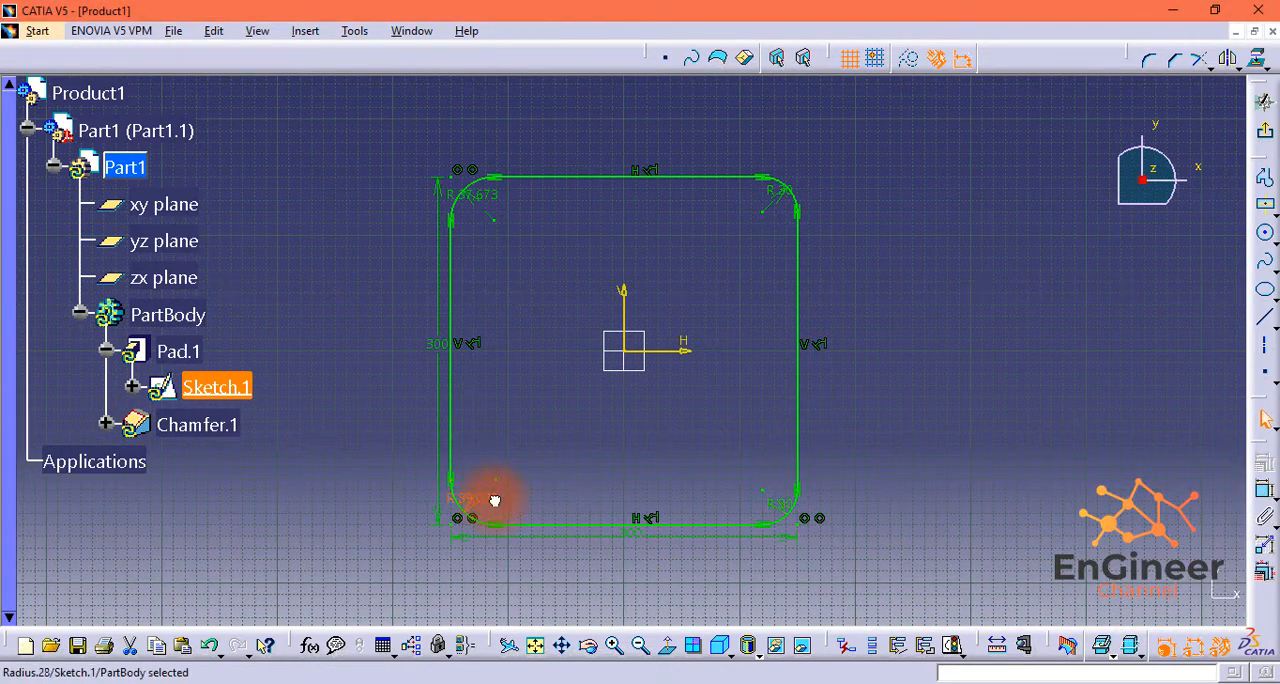
{"action": "double_click", "coordinate": [494, 500]}
{"action": "type", "text": "30"}
{"action": "key", "text": "Return"}
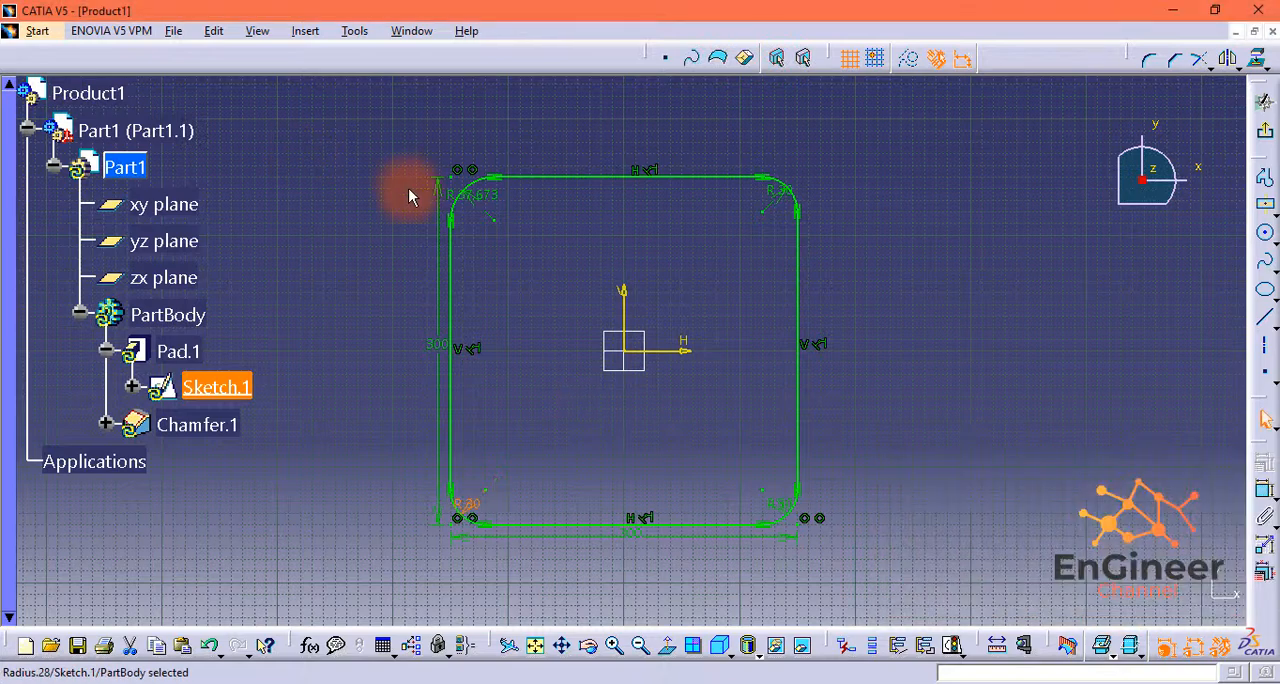
{"action": "double_click", "coordinate": [490, 195]}
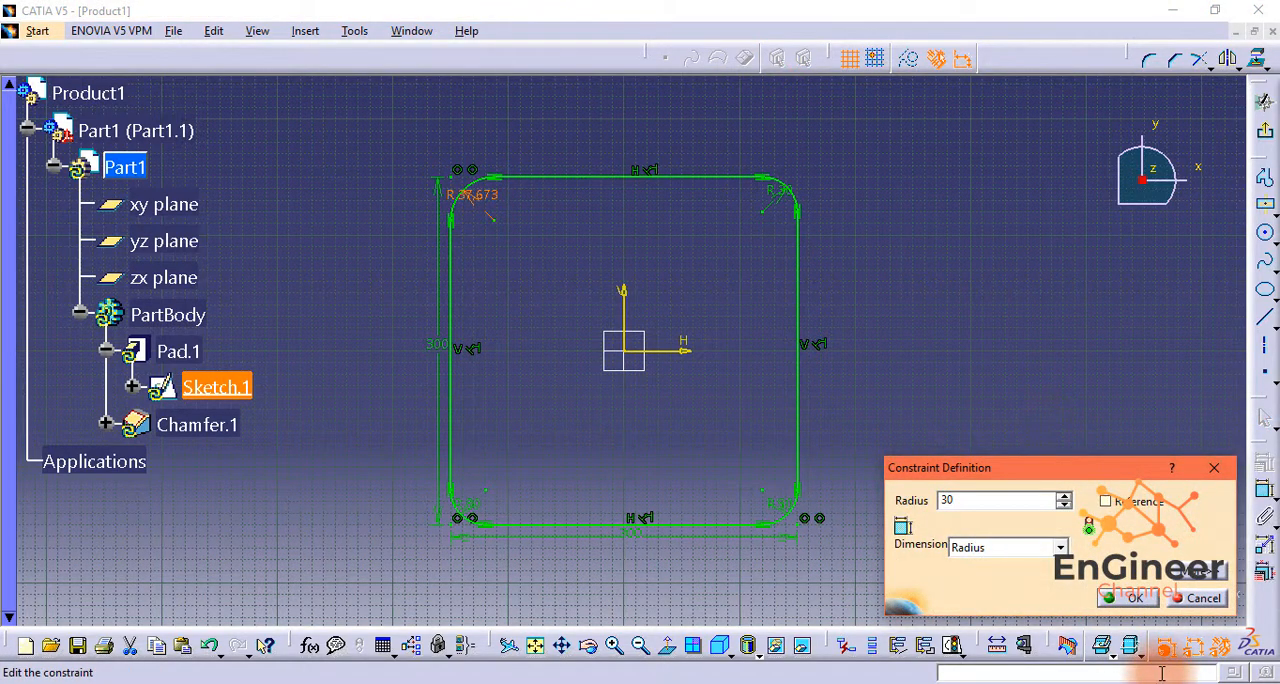
{"action": "left_click", "coordinate": [1130, 598]}
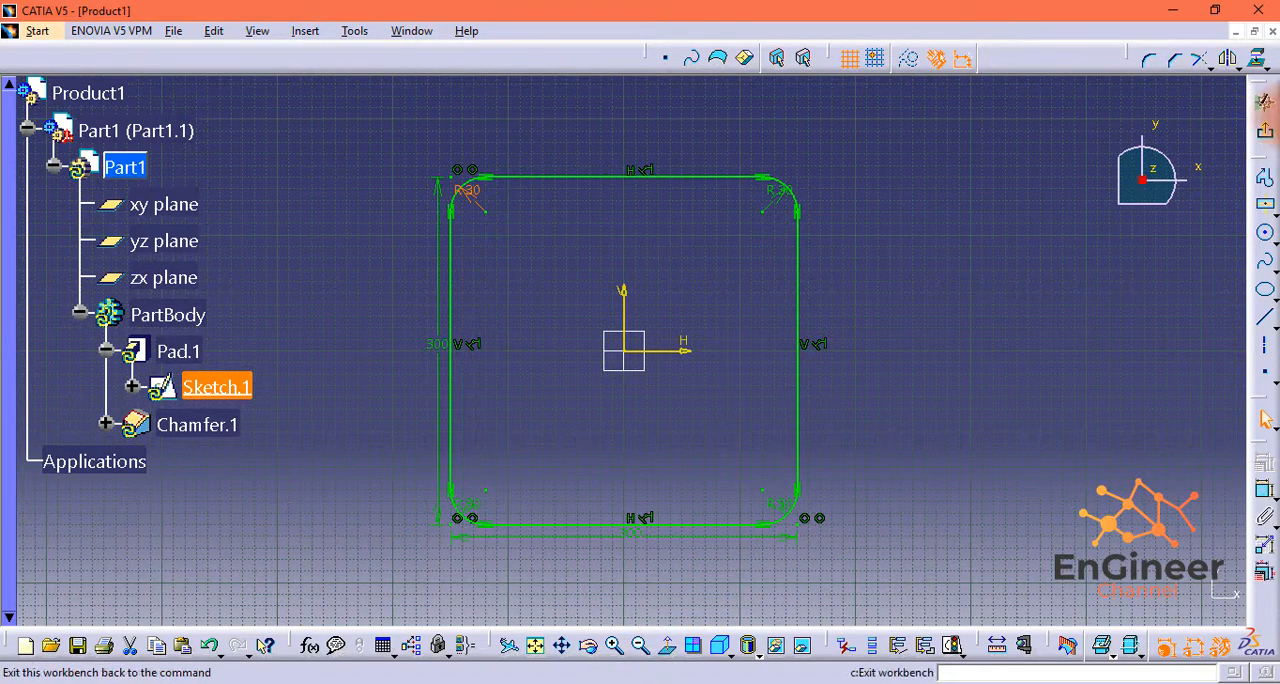
Step: Leave the base sketch and start a new sketch on the plate's upper face
{"action": "left_click", "coordinate": [1264, 102]}
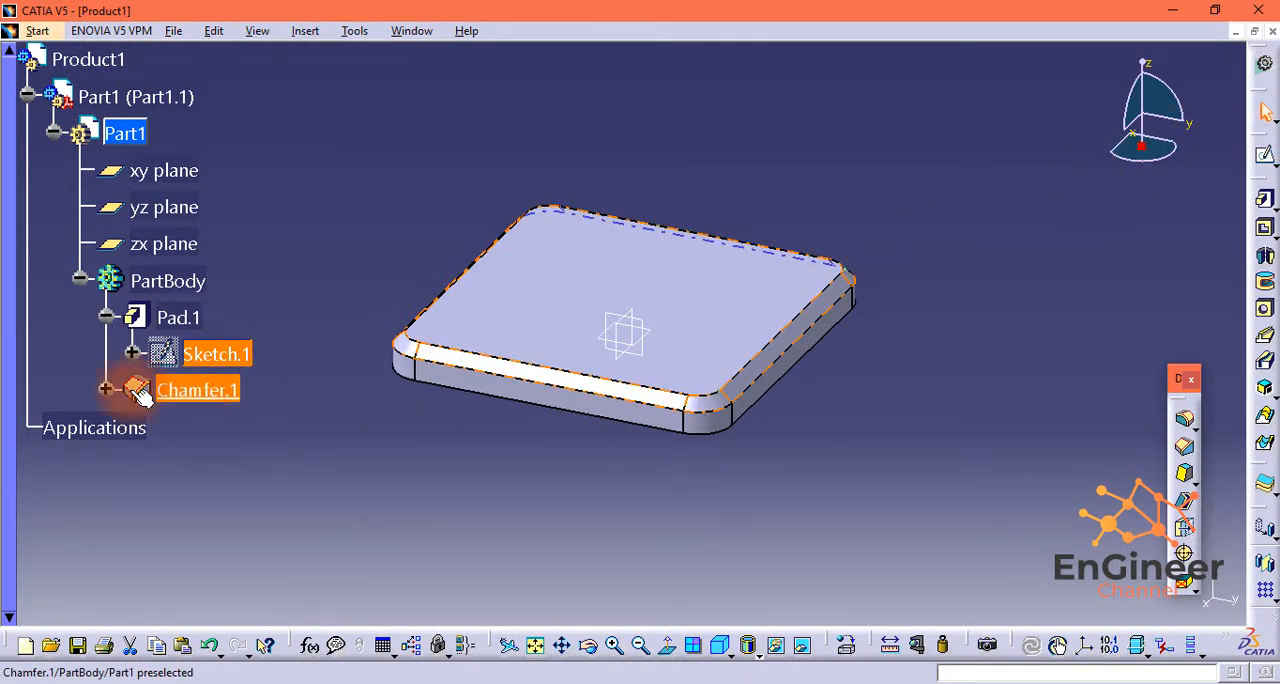
{"action": "middle_click_drag", "start_coordinate": [533, 390], "coordinate": [543, 523]}
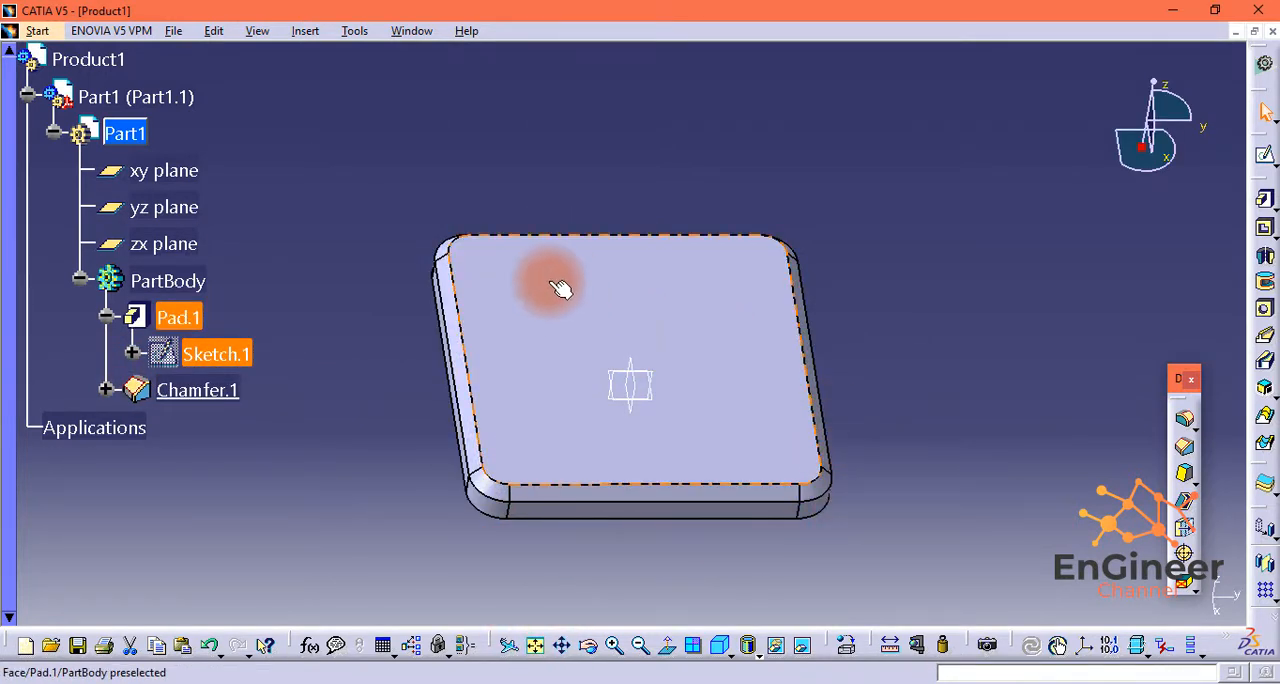
{"action": "left_click", "coordinate": [575, 314]}
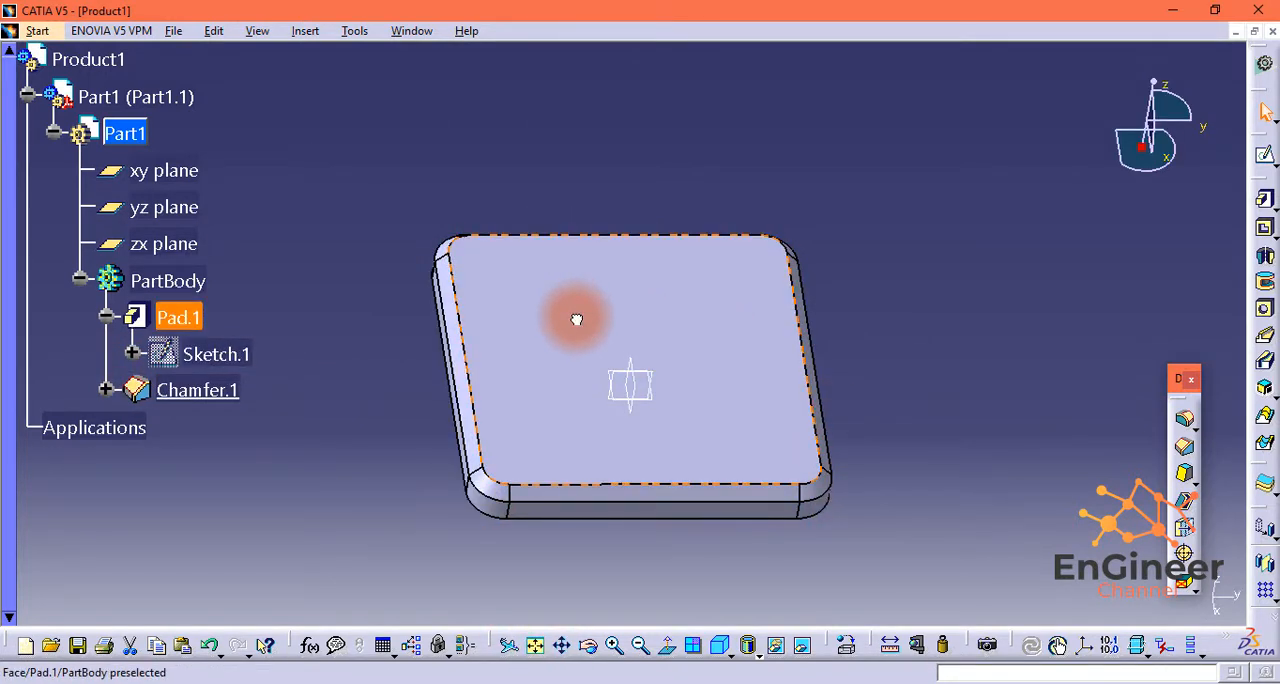
{"action": "left_click", "coordinate": [1262, 157]}
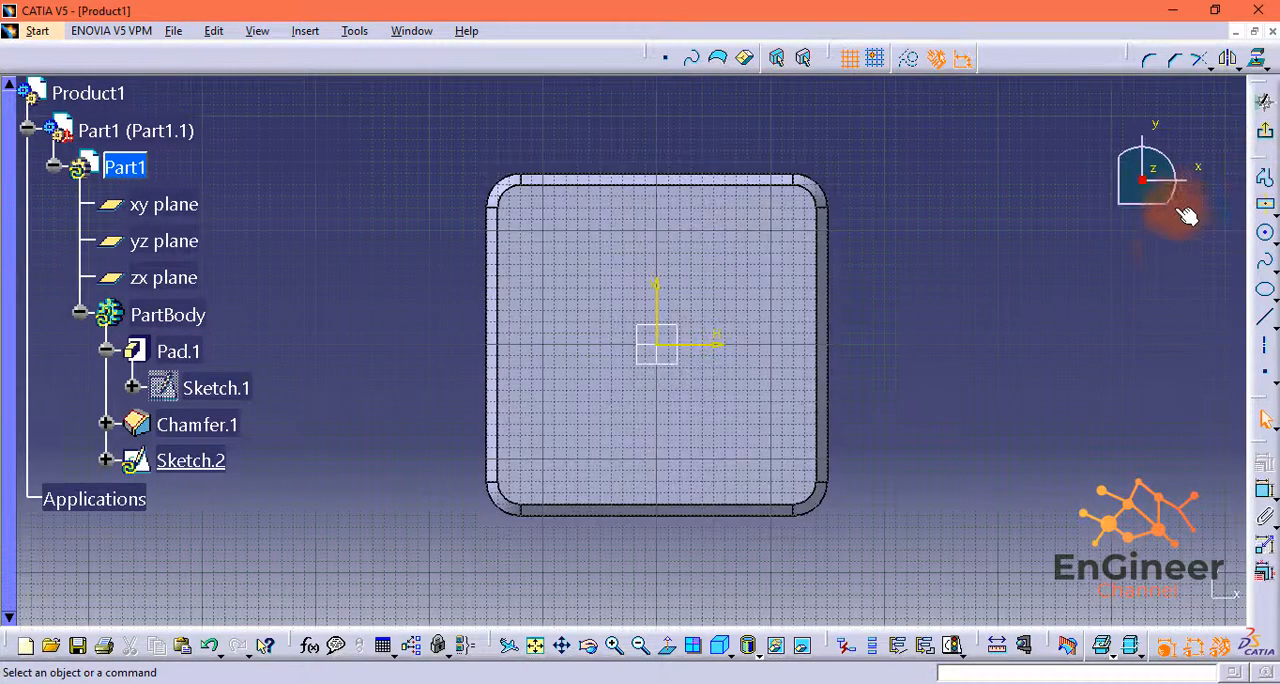
Step: Draw two small circles on the plate's upper face, one near each of its two upper corners
{"action": "left_click", "coordinate": [1265, 233]}
{"action": "left_click", "coordinate": [538, 224]}
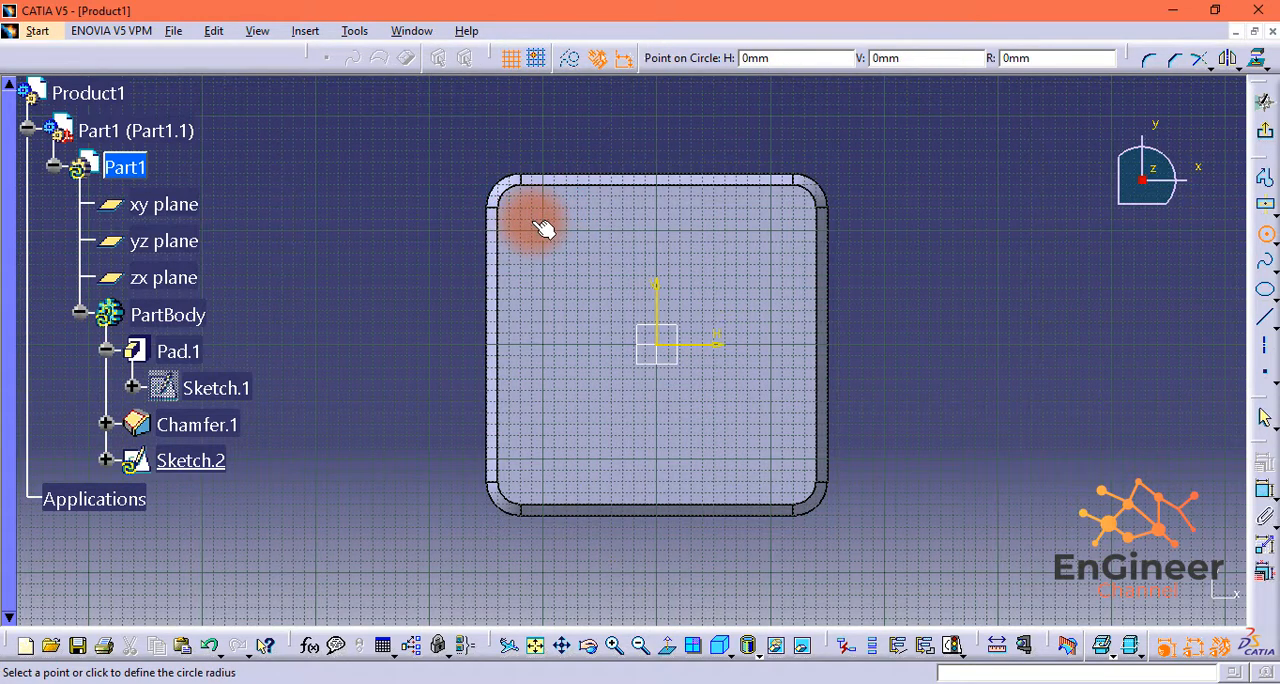
{"action": "left_click", "coordinate": [547, 232]}
{"action": "left_click", "coordinate": [1268, 238]}
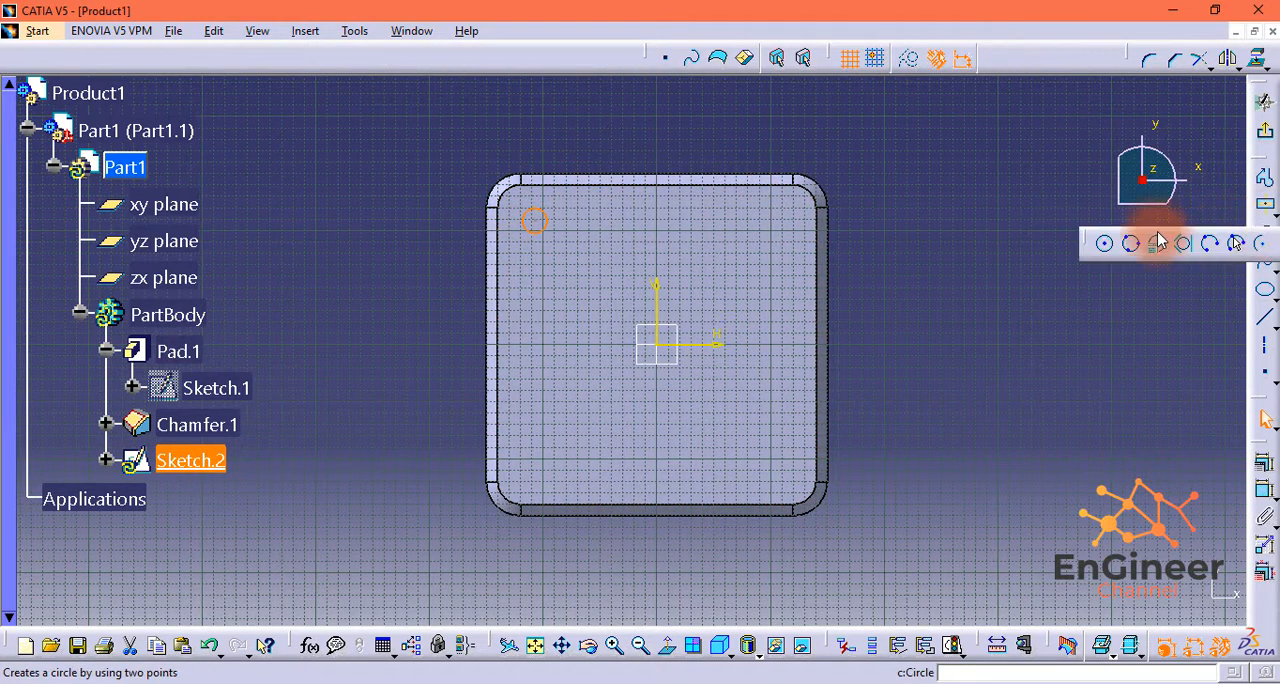
{"action": "left_click", "coordinate": [1103, 245]}
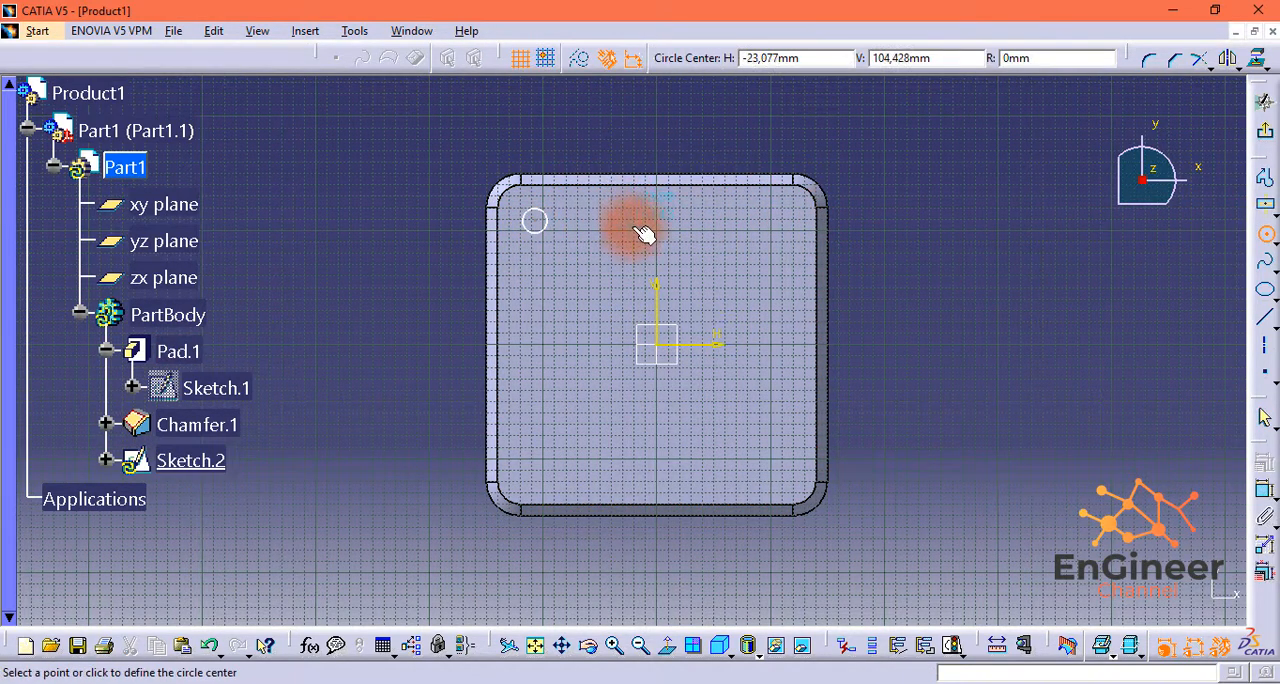
{"action": "left_click", "coordinate": [783, 228]}
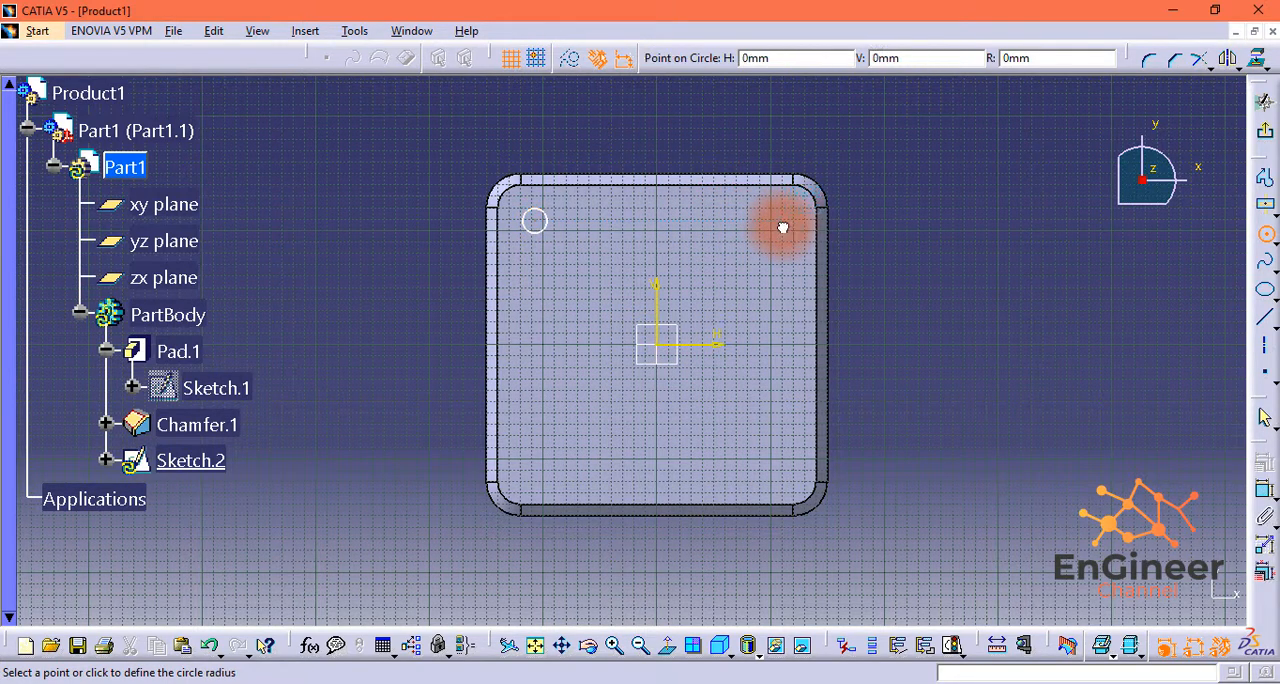
{"action": "left_click", "coordinate": [787, 228]}
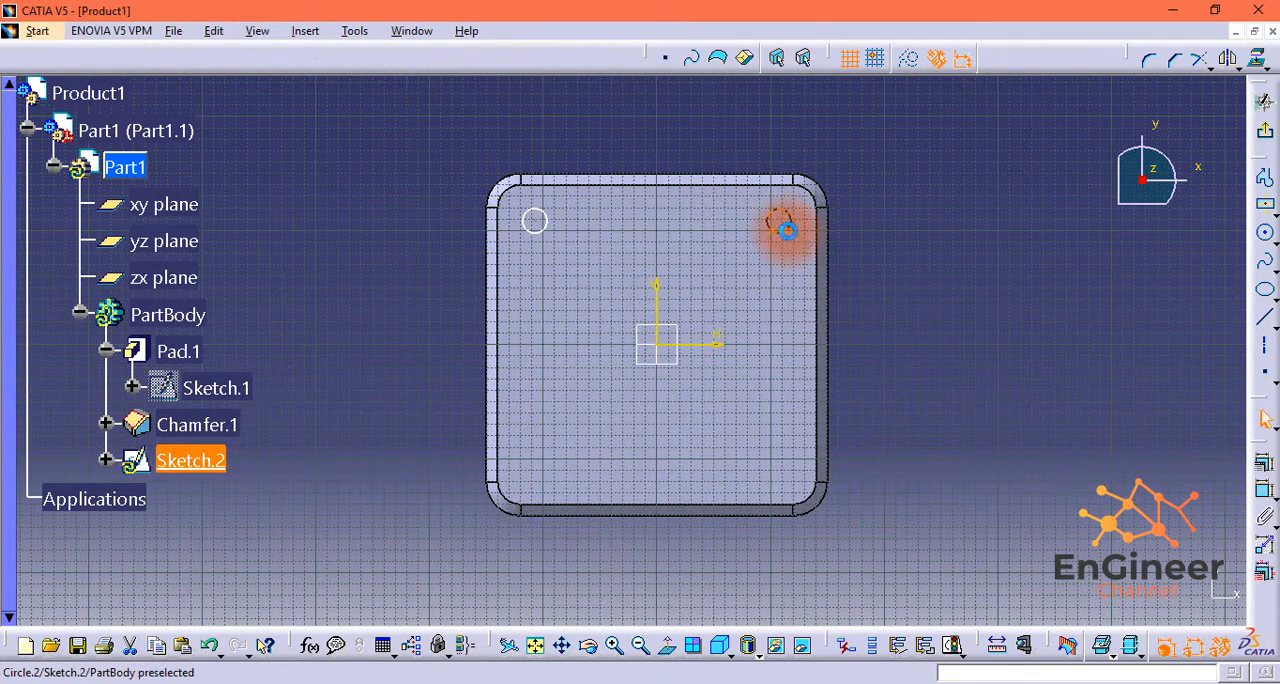
Step: Draw two small circles near the plate's lower corners, centred about 107 mm either side of the origin and 120 mm below it
{"action": "left_click", "coordinate": [1266, 236]}
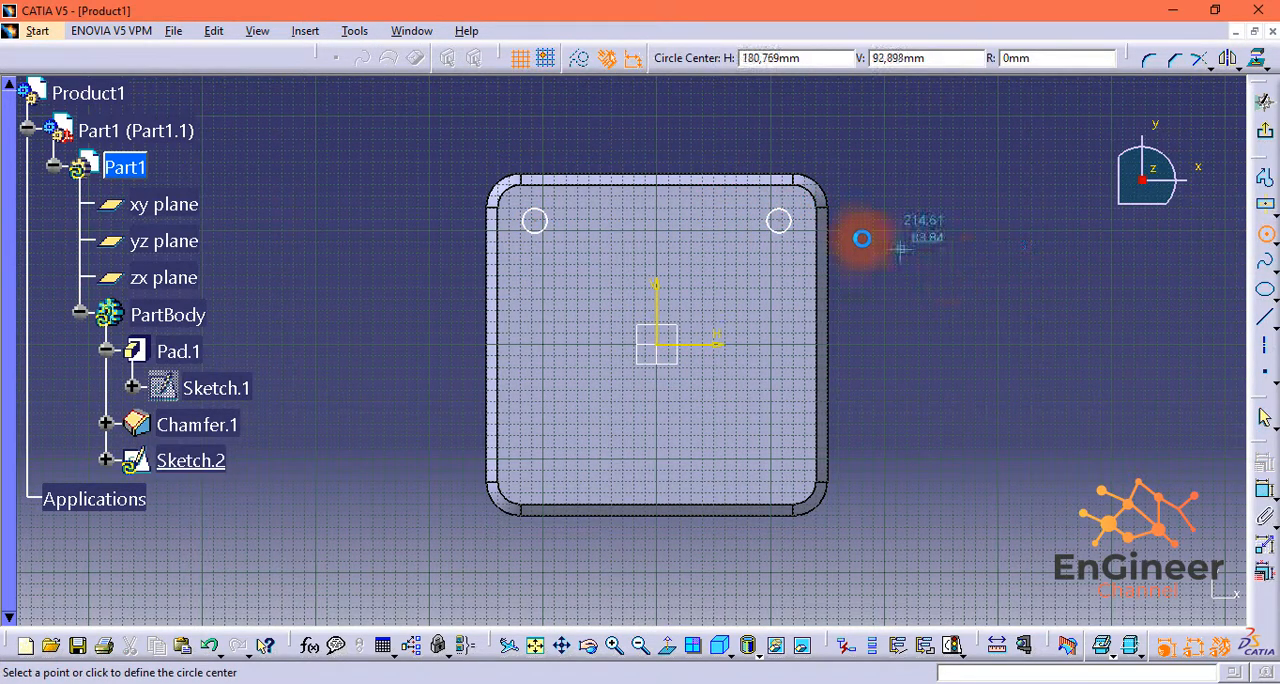
{"action": "left_click", "coordinate": [788, 486]}
{"action": "left_click", "coordinate": [793, 490]}
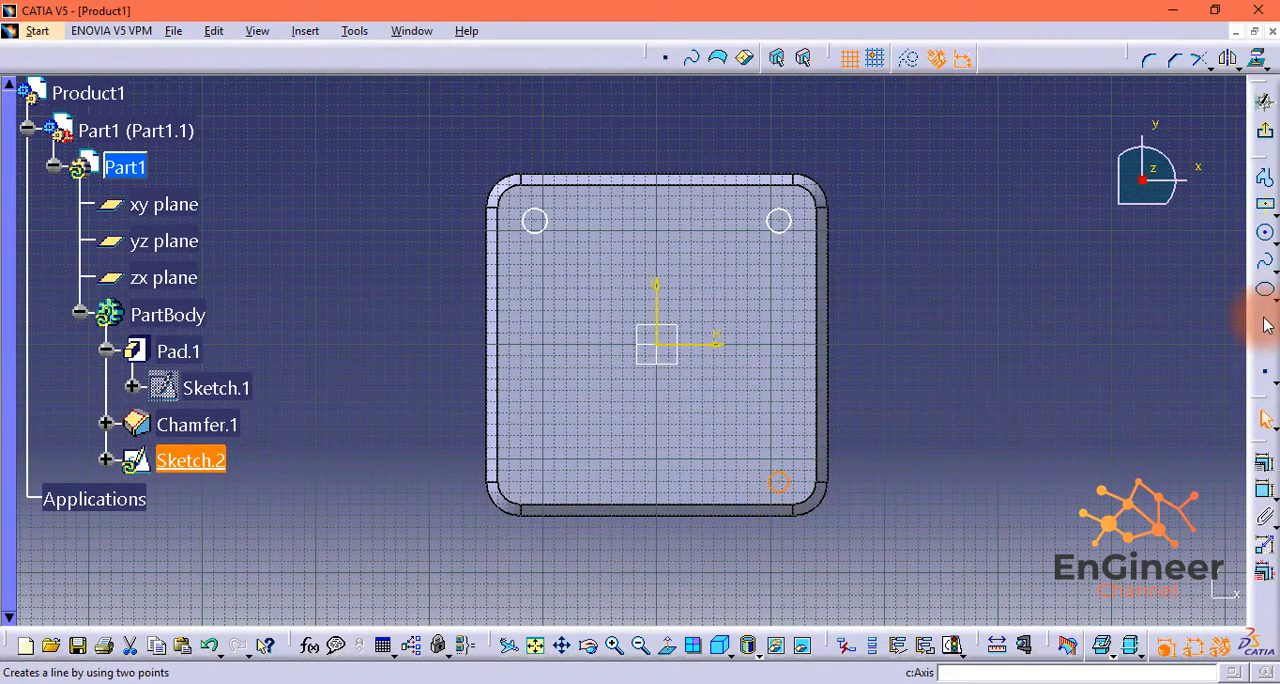
{"action": "left_click", "coordinate": [1266, 240]}
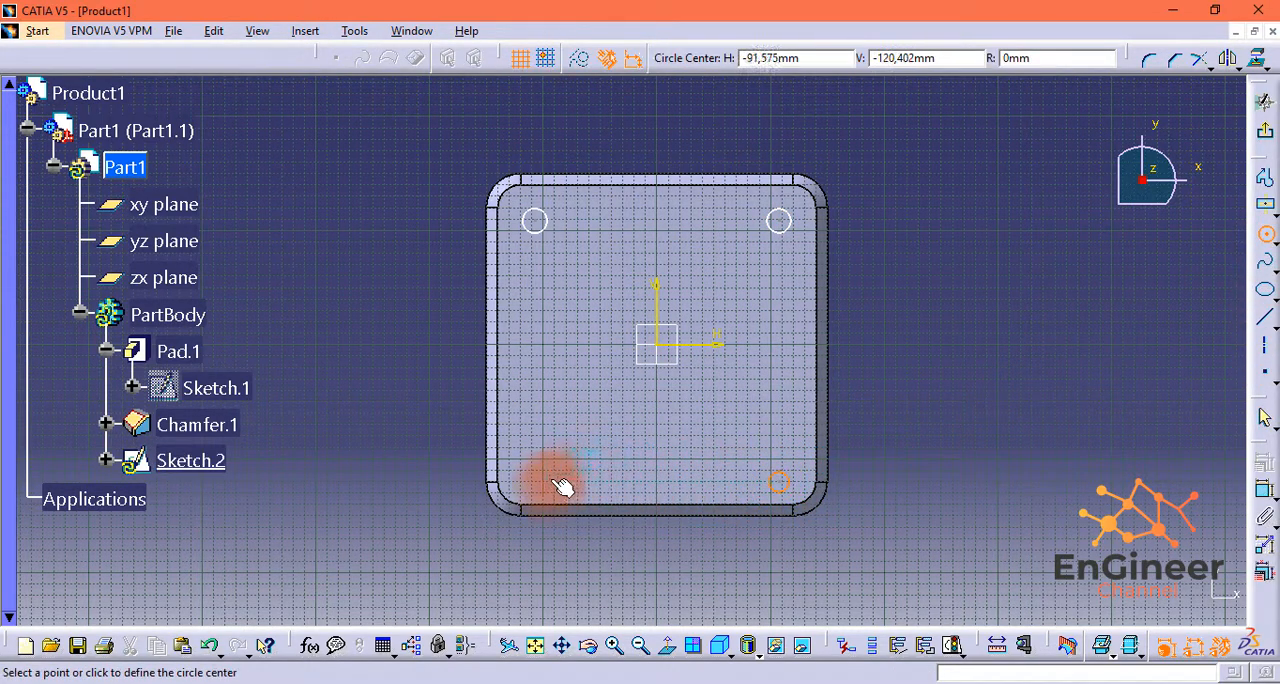
{"action": "scroll", "coordinate": [560, 485], "scroll_direction": "up", "scroll_amount": 3}
{"action": "left_click", "coordinate": [614, 647]}
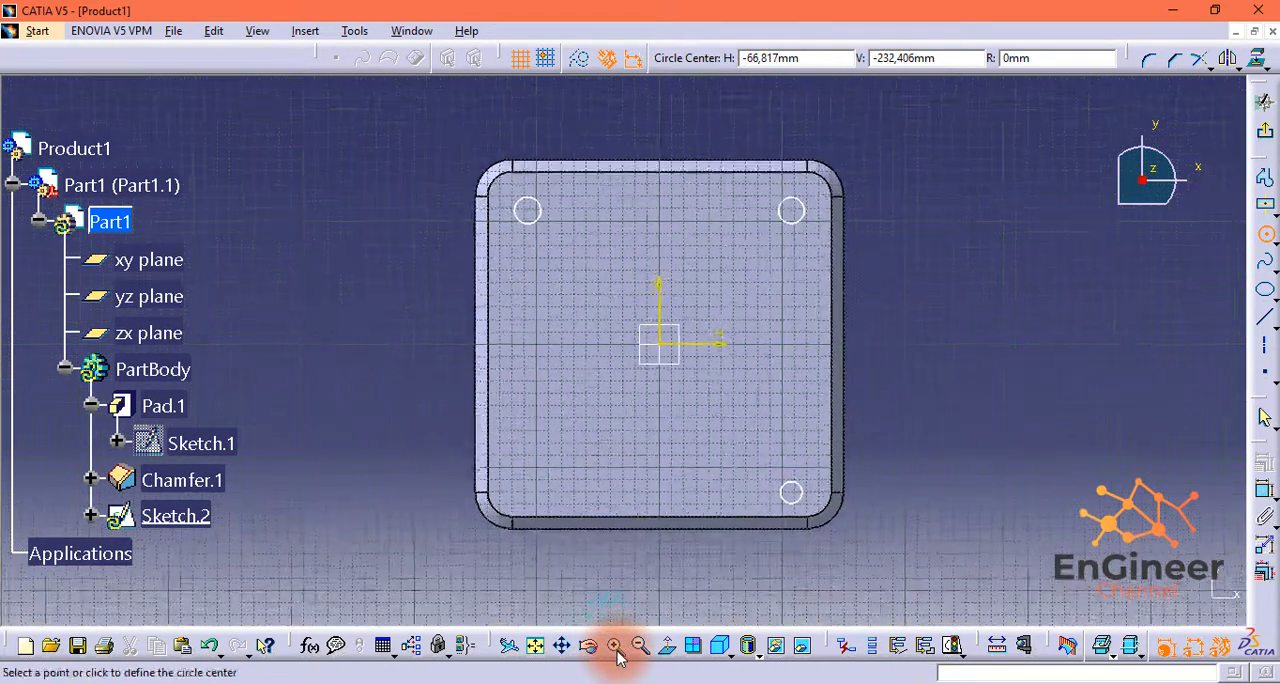
{"action": "left_click", "coordinate": [614, 647]}
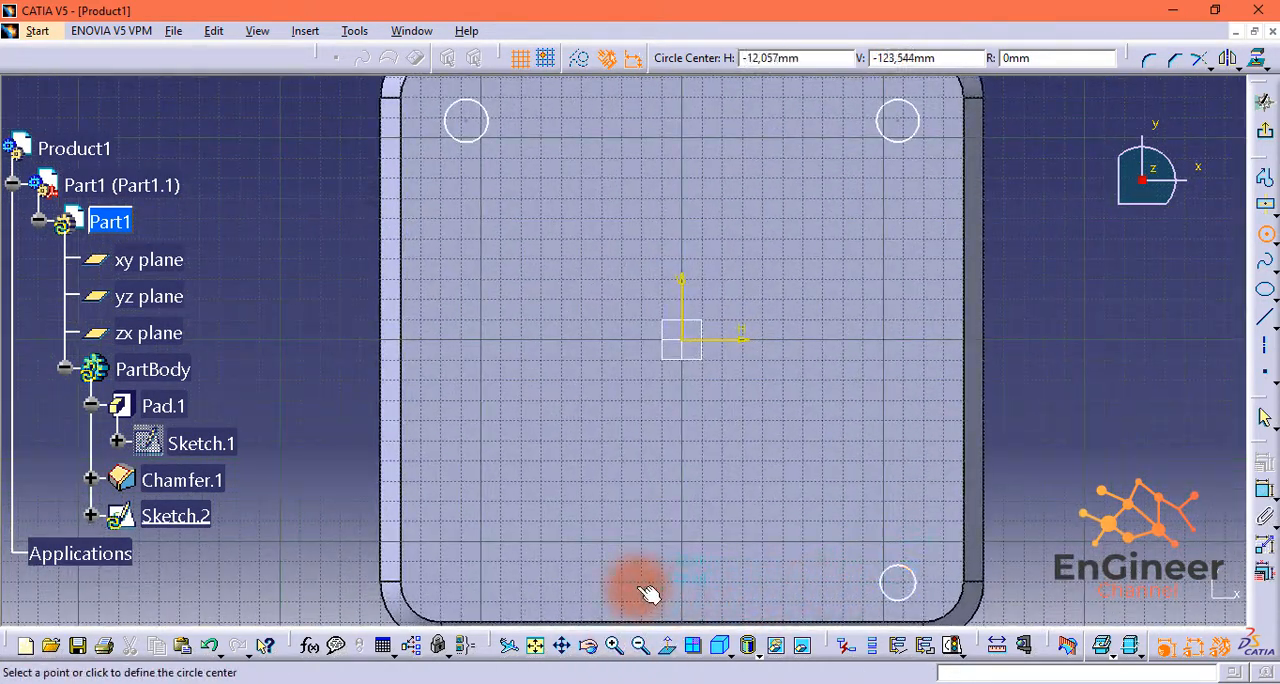
{"action": "left_click", "coordinate": [467, 583]}
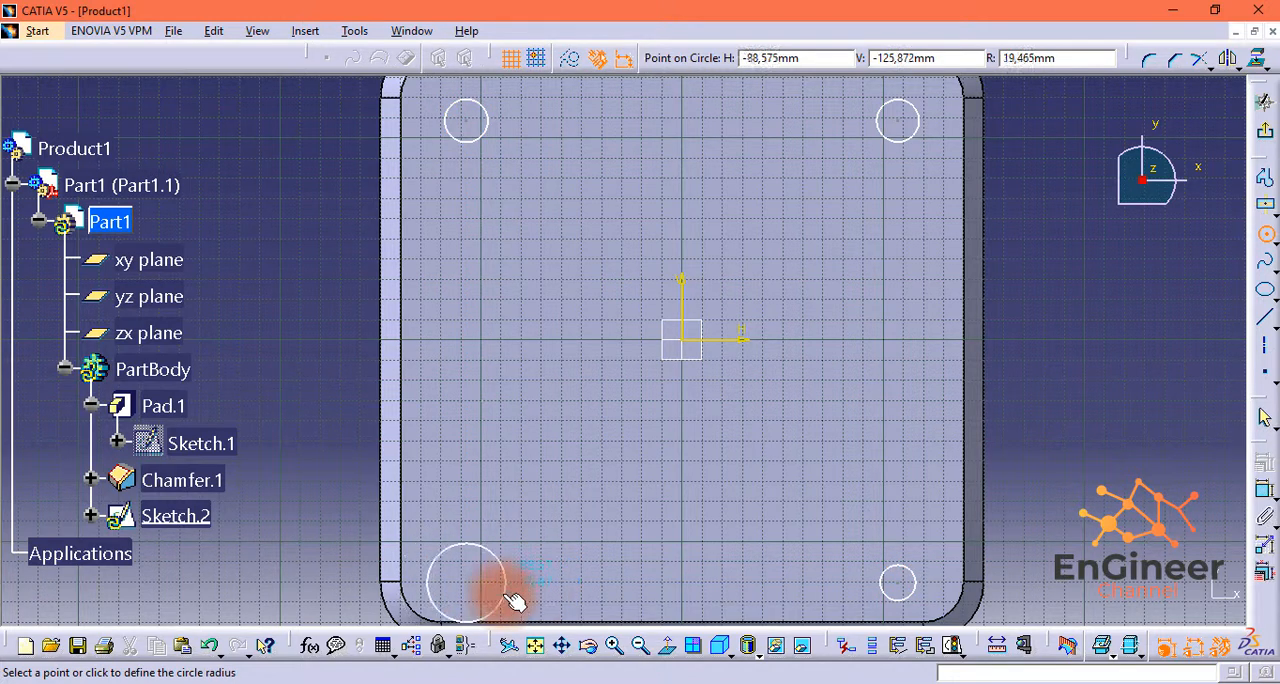
{"action": "left_click", "coordinate": [494, 586]}
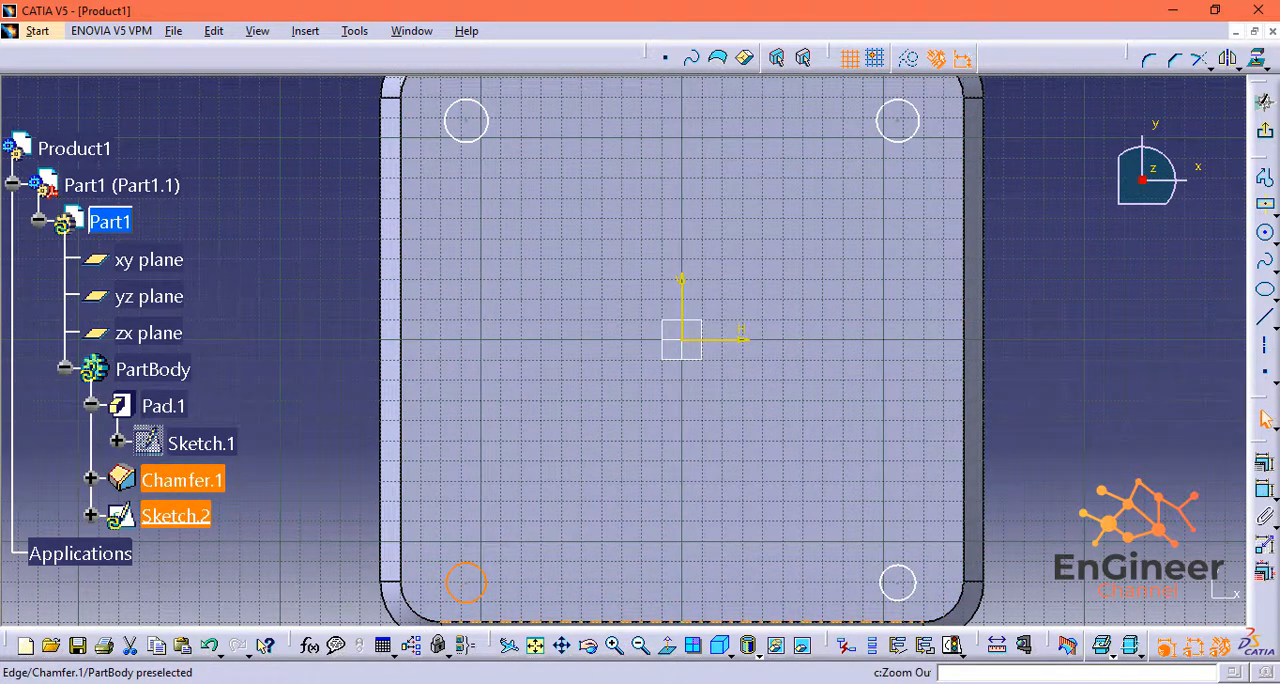
Step: Dimension the lower-right circle and set its diameter to 12 mm
{"action": "left_click", "coordinate": [640, 645]}
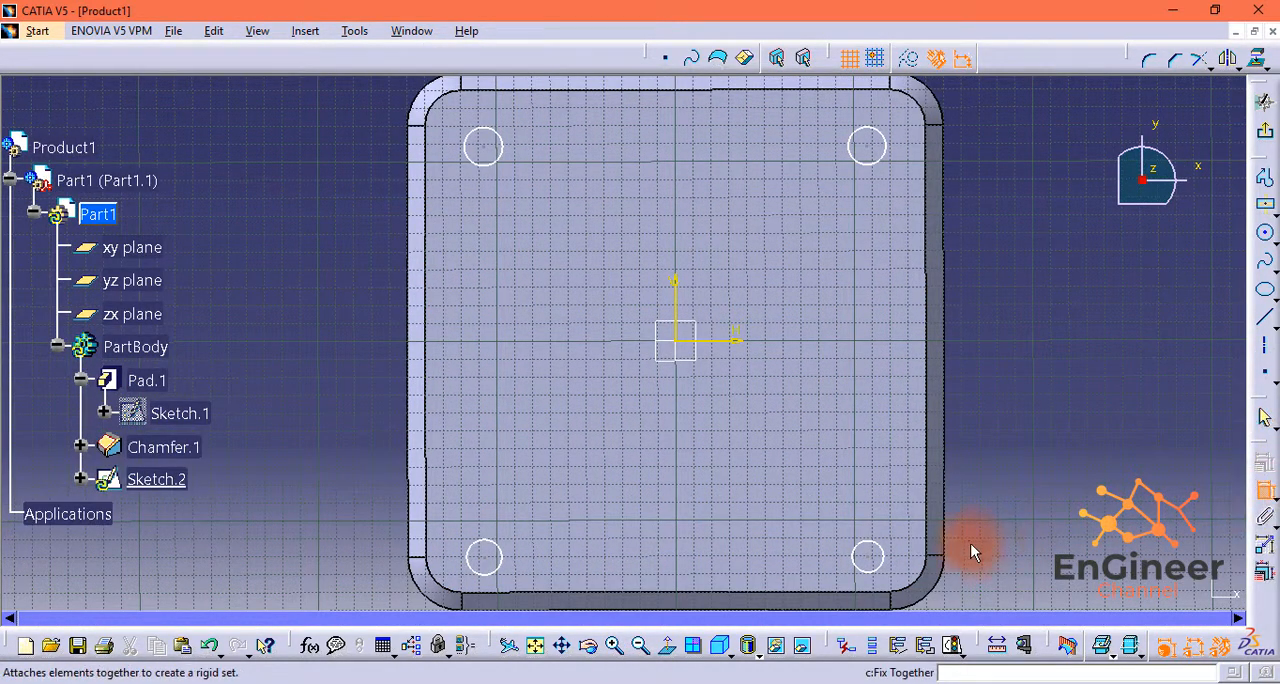
{"action": "left_click", "coordinate": [885, 556]}
{"action": "left_click", "coordinate": [820, 529]}
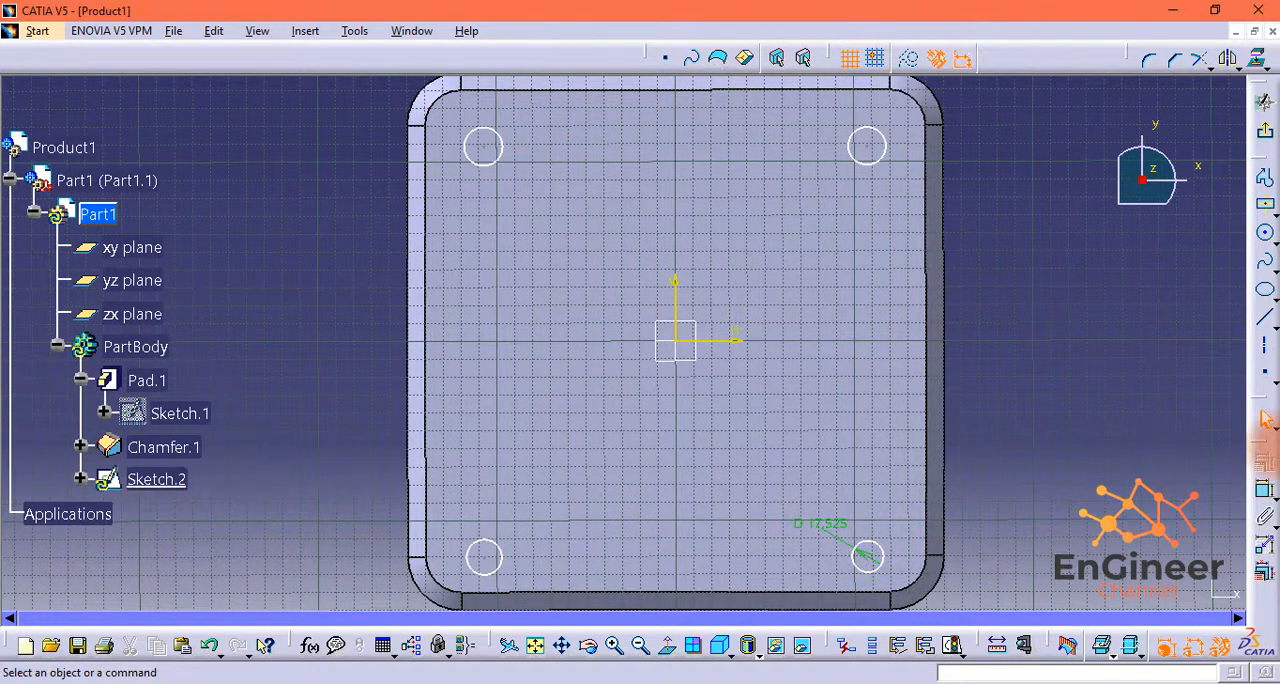
{"action": "double_click", "coordinate": [822, 523]}
{"action": "type", "text": "12"}
{"action": "left_click", "coordinate": [1124, 598]}
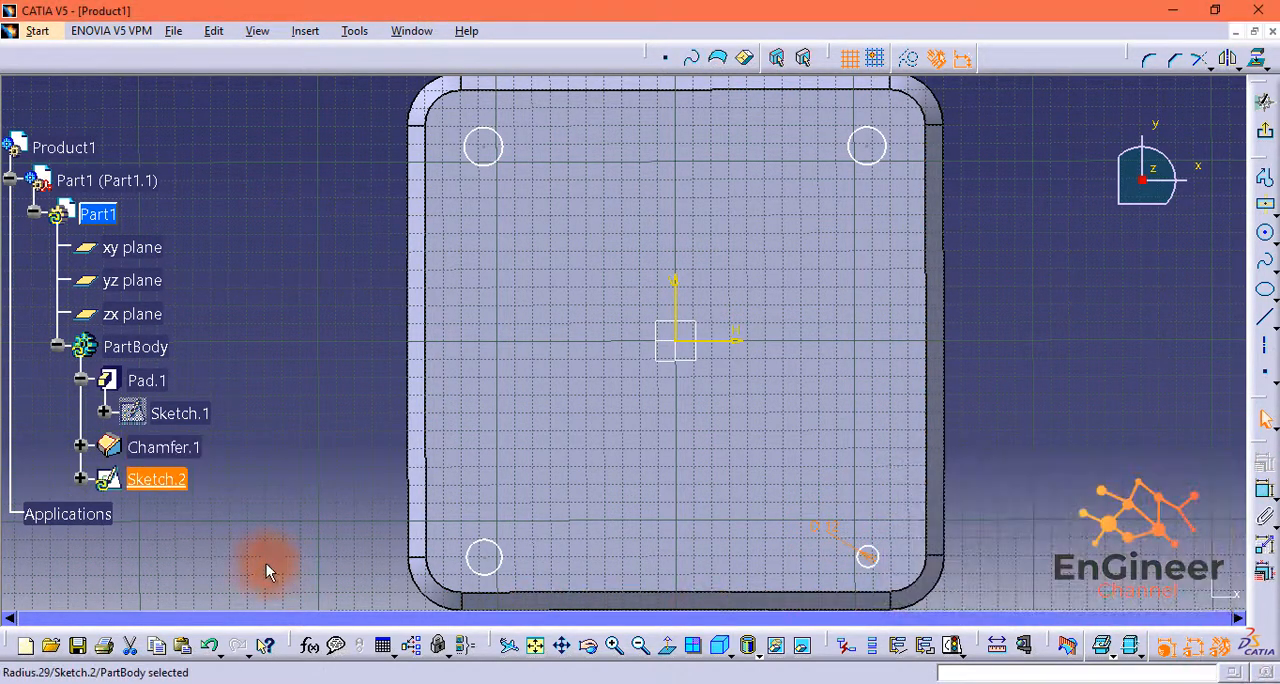
{"action": "double_click", "coordinate": [469, 546]}
{"action": "type", "text": "12"}
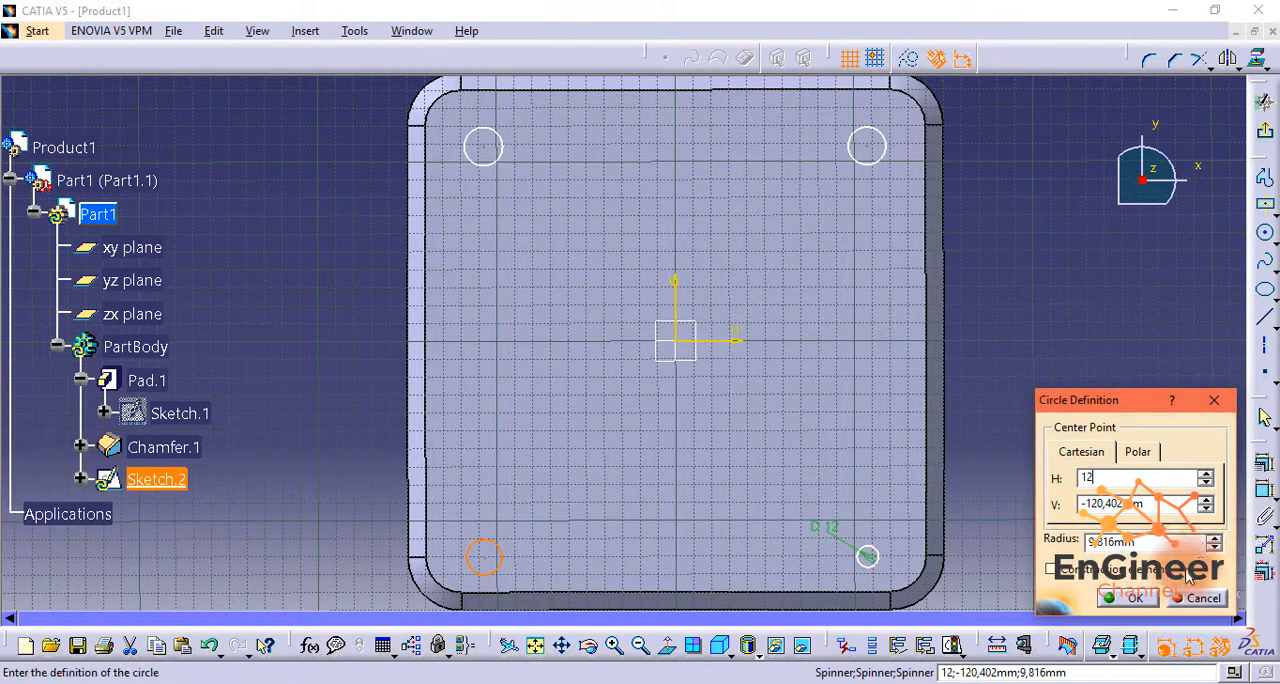
{"action": "left_click", "coordinate": [1196, 599]}
Step: Dimension the lower-left circle and set its diameter to 12 mm
{"action": "left_click", "coordinate": [1264, 489]}
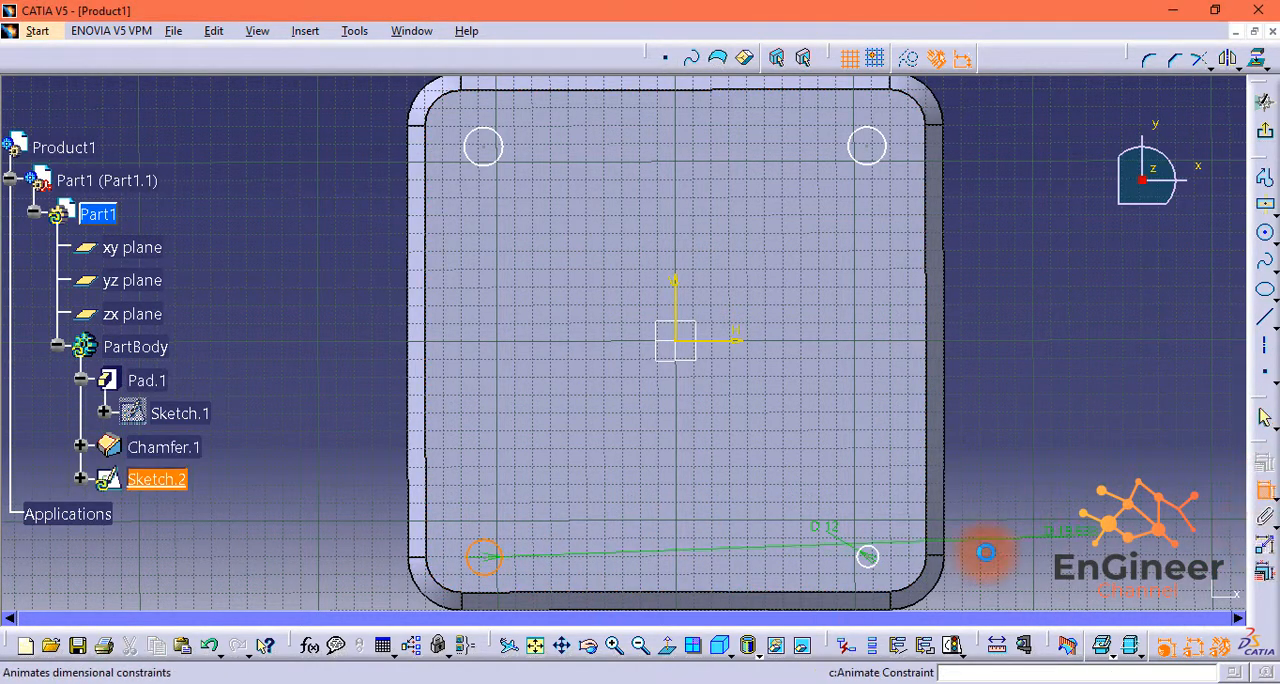
{"action": "left_click", "coordinate": [530, 545]}
{"action": "double_click", "coordinate": [543, 543]}
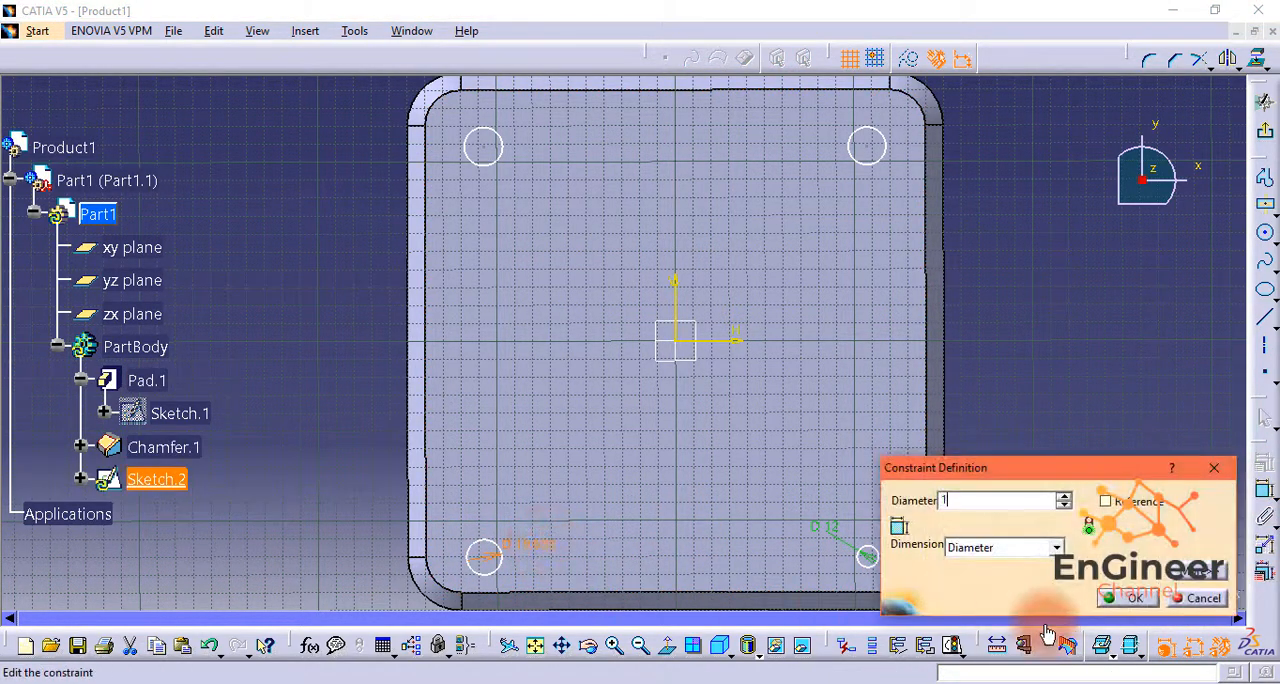
{"action": "type", "text": "12mm"}
{"action": "left_click", "coordinate": [1190, 591]}
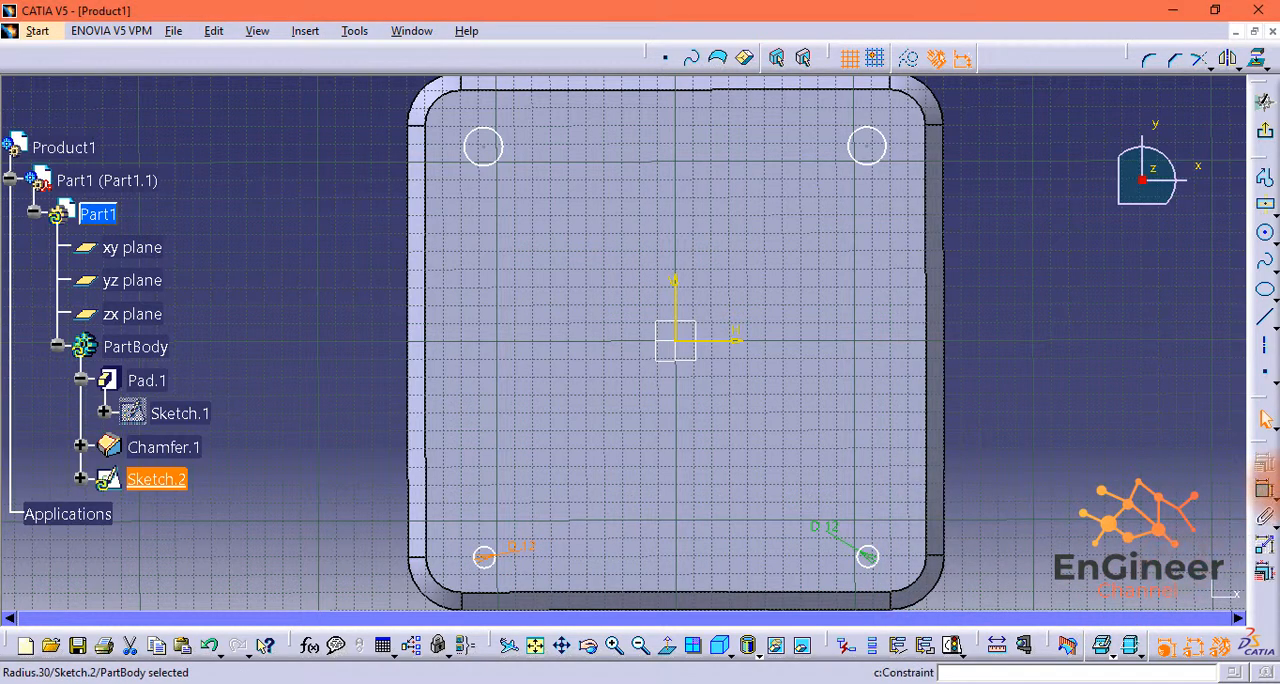
Step: Dimension the upper-right circle and set its diameter to 12 mm
{"action": "left_click", "coordinate": [855, 161]}
{"action": "left_click", "coordinate": [817, 165]}
{"action": "double_click", "coordinate": [819, 163]}
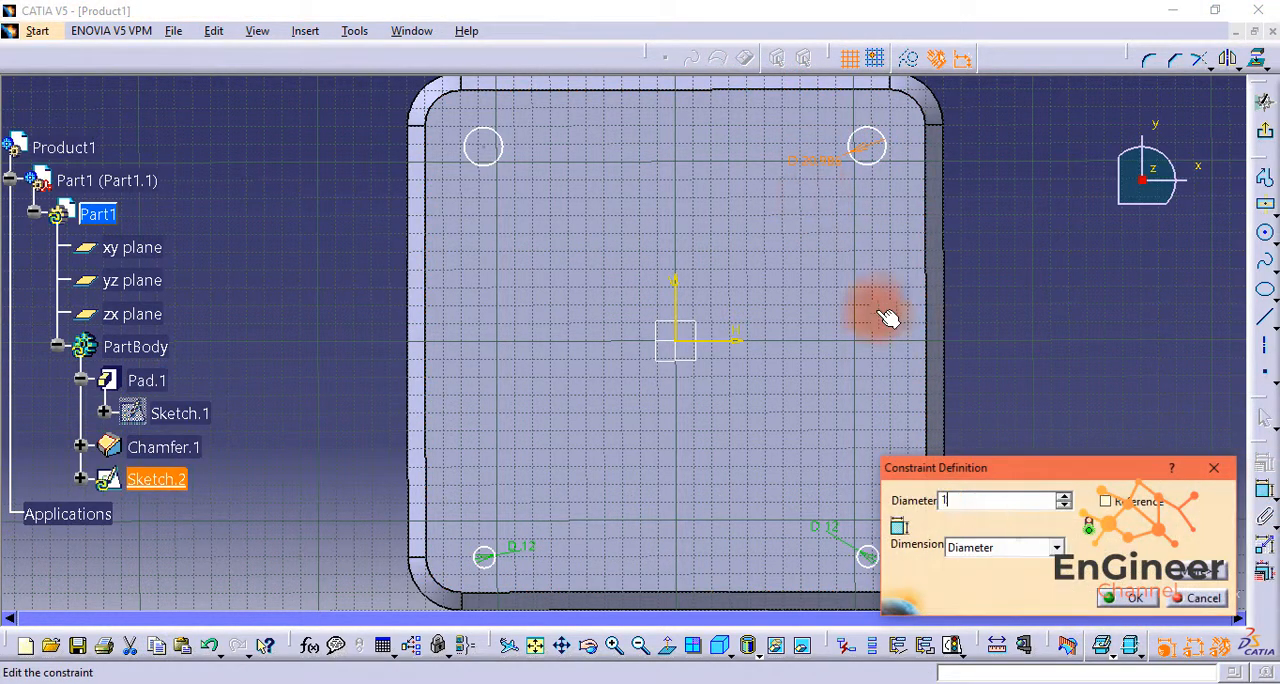
{"action": "type", "text": "12"}
{"action": "left_click", "coordinate": [1128, 598]}
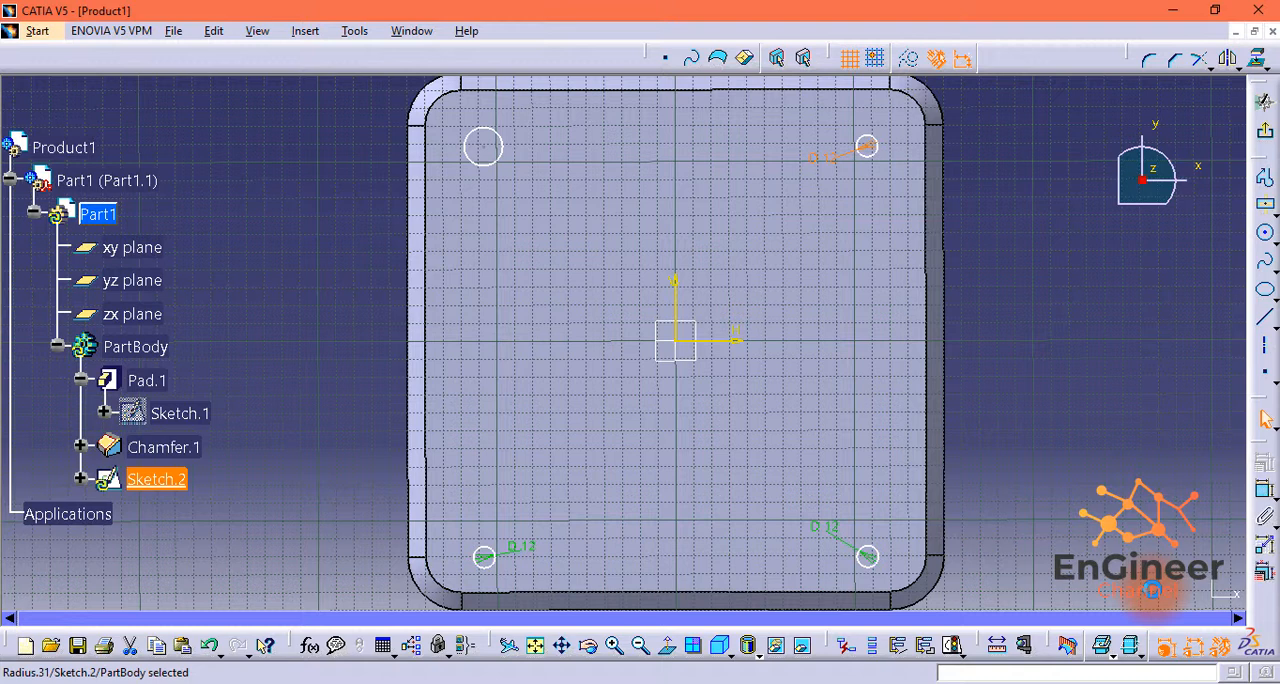
Step: Dimension the upper-left circle and set its diameter to 12 mm
{"action": "left_click", "coordinate": [1265, 489]}
{"action": "left_click", "coordinate": [487, 172]}
{"action": "left_click", "coordinate": [505, 194]}
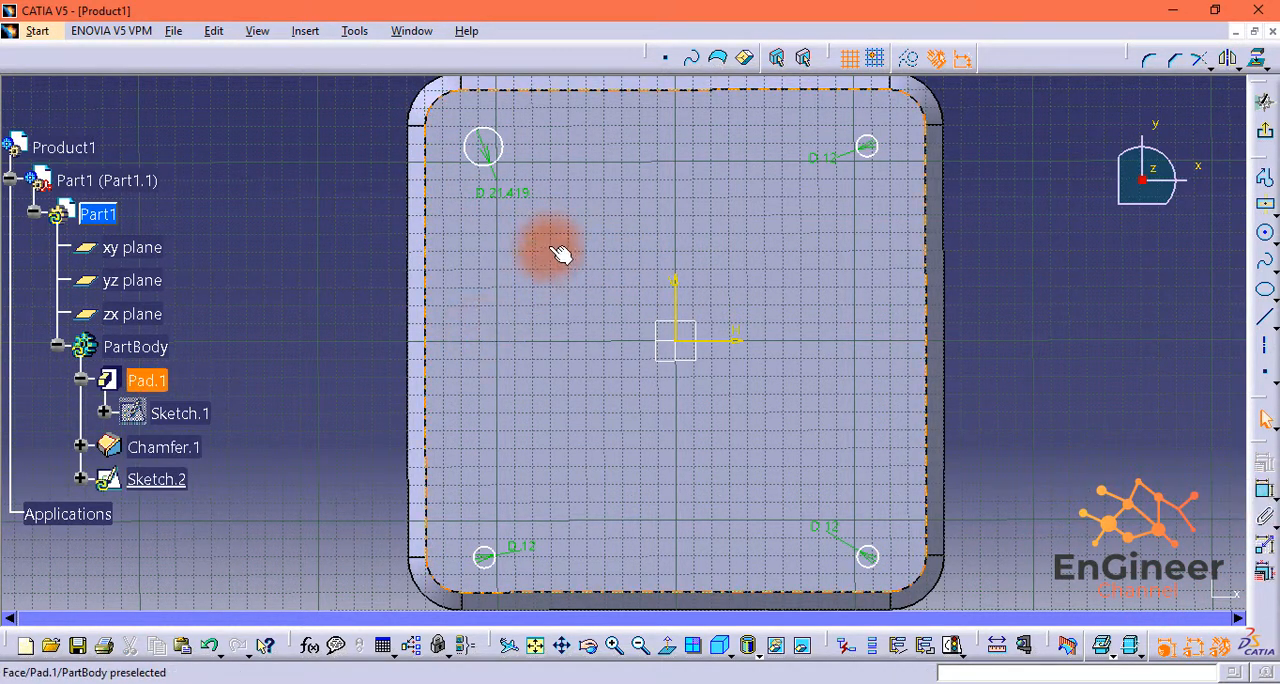
{"action": "double_click", "coordinate": [503, 190]}
{"action": "type", "text": "12"}
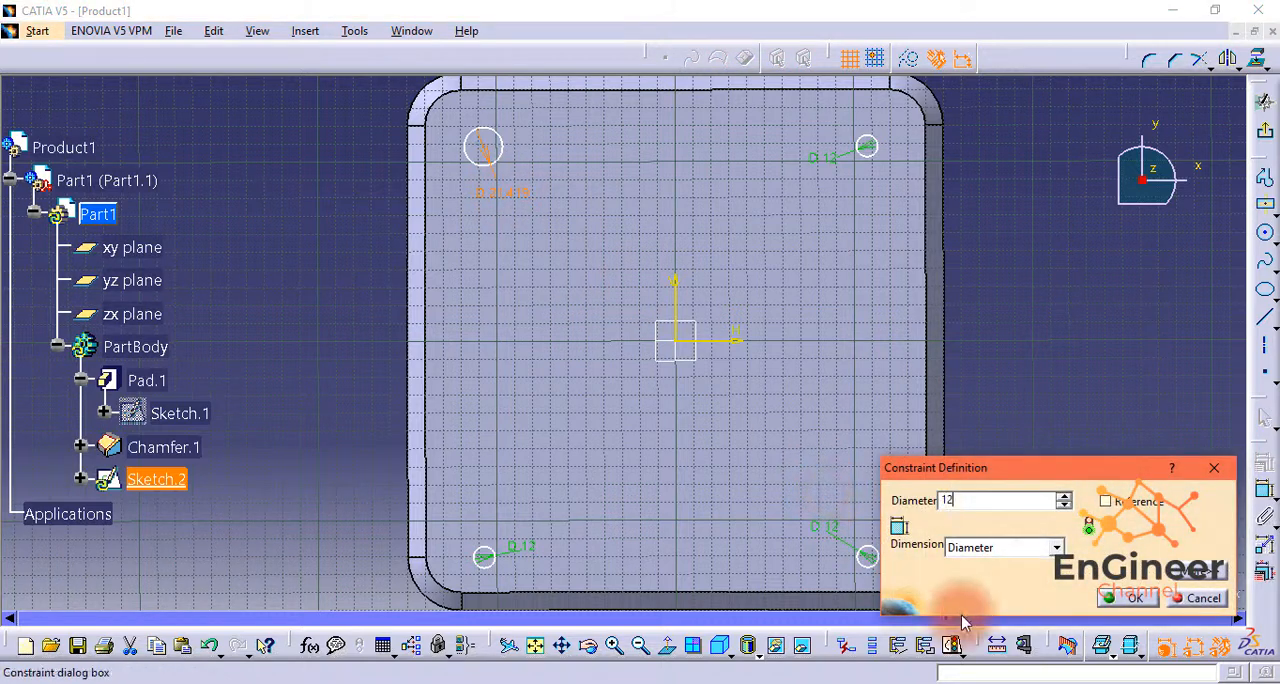
{"action": "left_click", "coordinate": [1130, 598]}
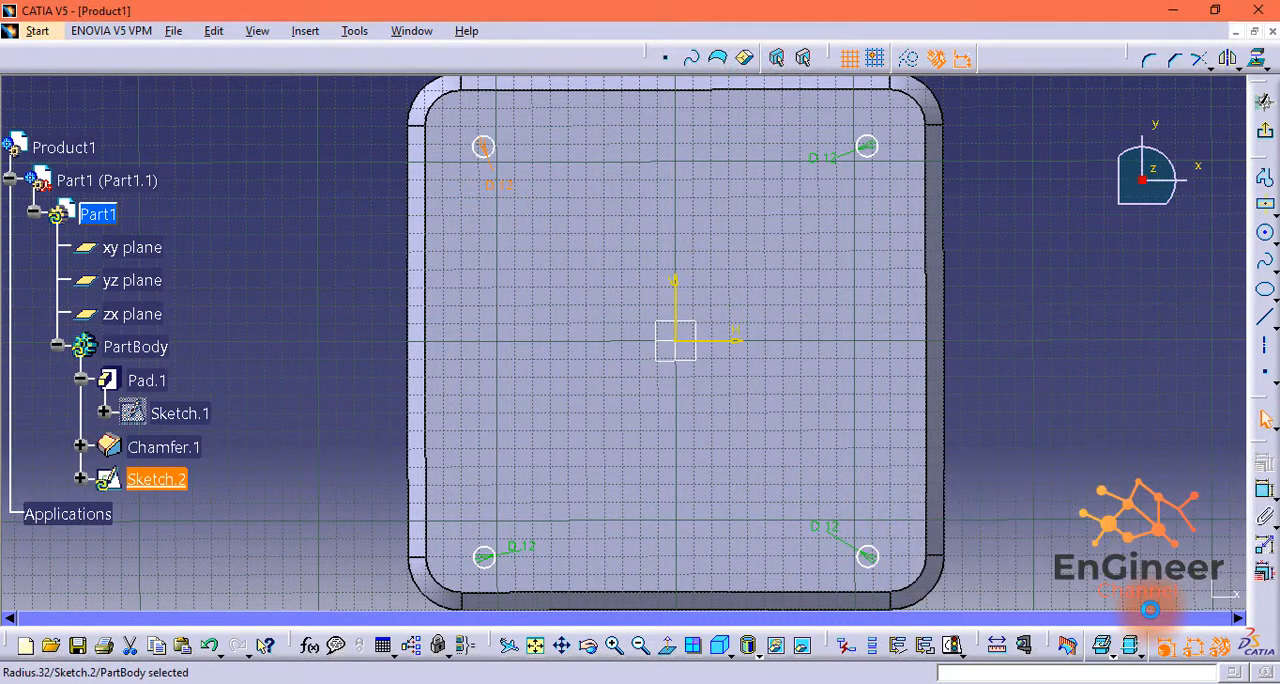
Step: Dimension the distance between the two lower circles' centres and set it to 225 mm
{"action": "left_click", "coordinate": [1265, 494]}
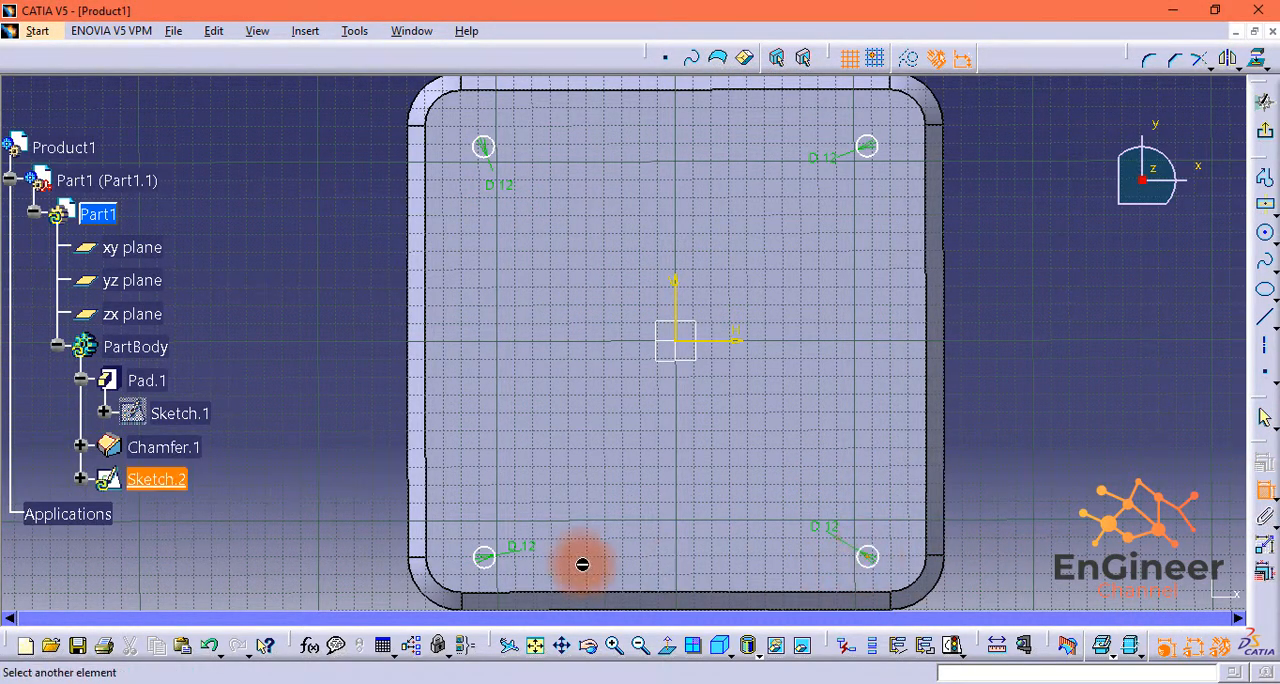
{"action": "left_click", "coordinate": [484, 557]}
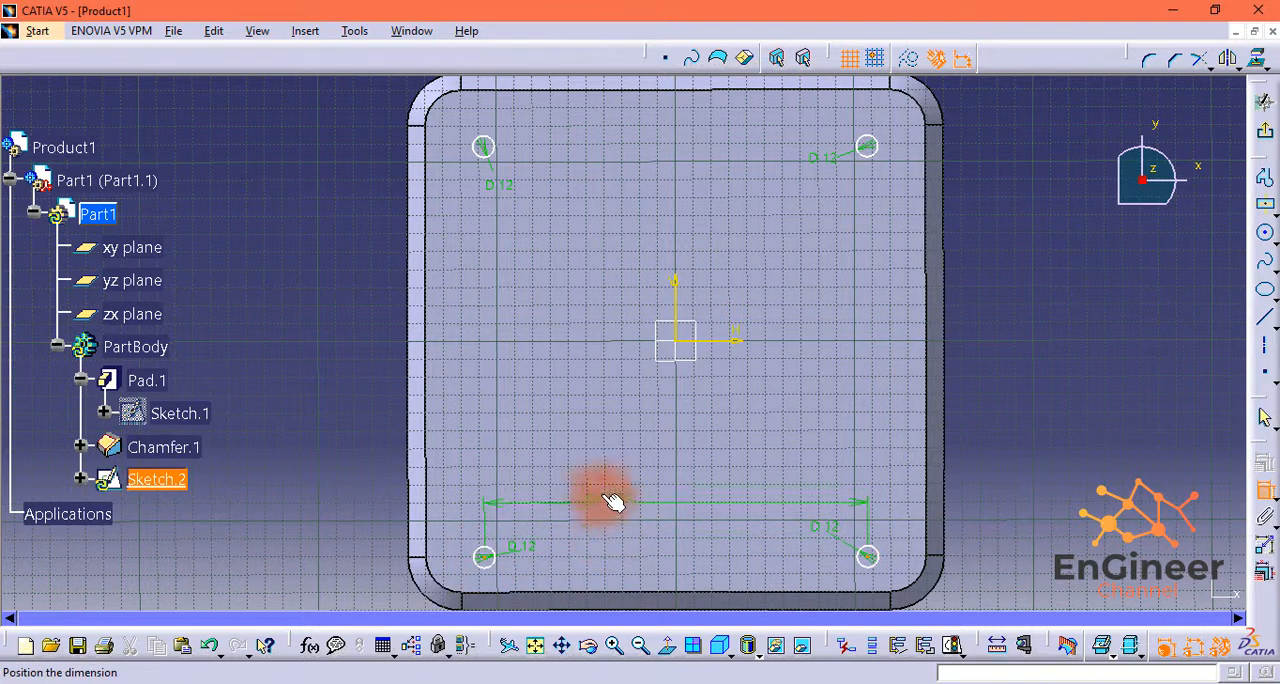
{"action": "left_click", "coordinate": [686, 505]}
{"action": "double_click", "coordinate": [684, 500]}
{"action": "type", "text": "2"}
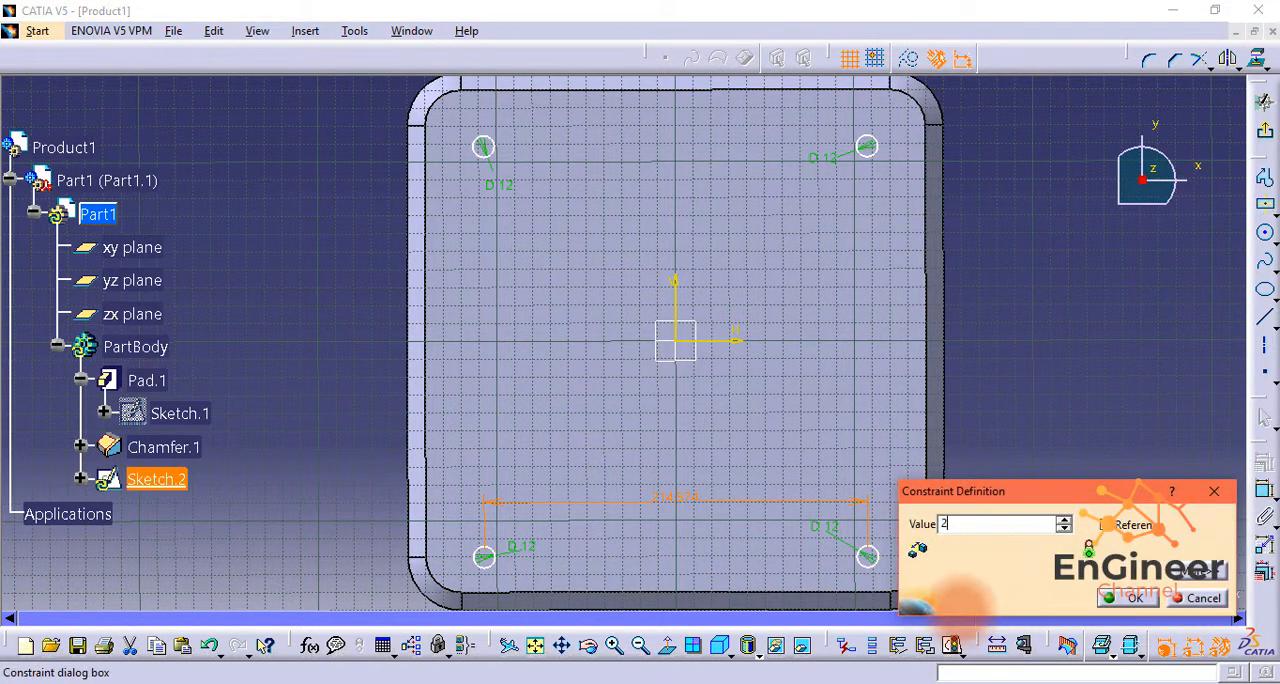
{"action": "type", "text": "25"}
{"action": "left_click", "coordinate": [1128, 597]}
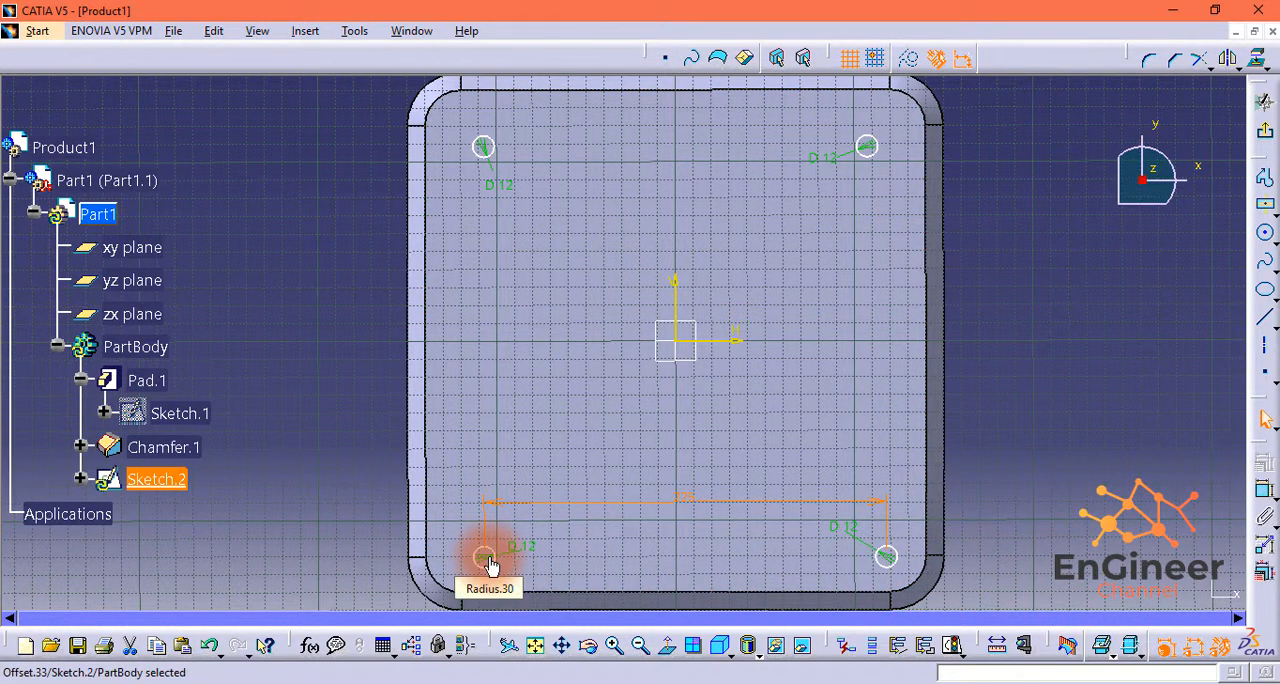
Step: Dimension the distance between the upper-left and lower-left circles' centres and set it to 225 mm
{"action": "left_click", "coordinate": [484, 147], "text": "ctrl"}
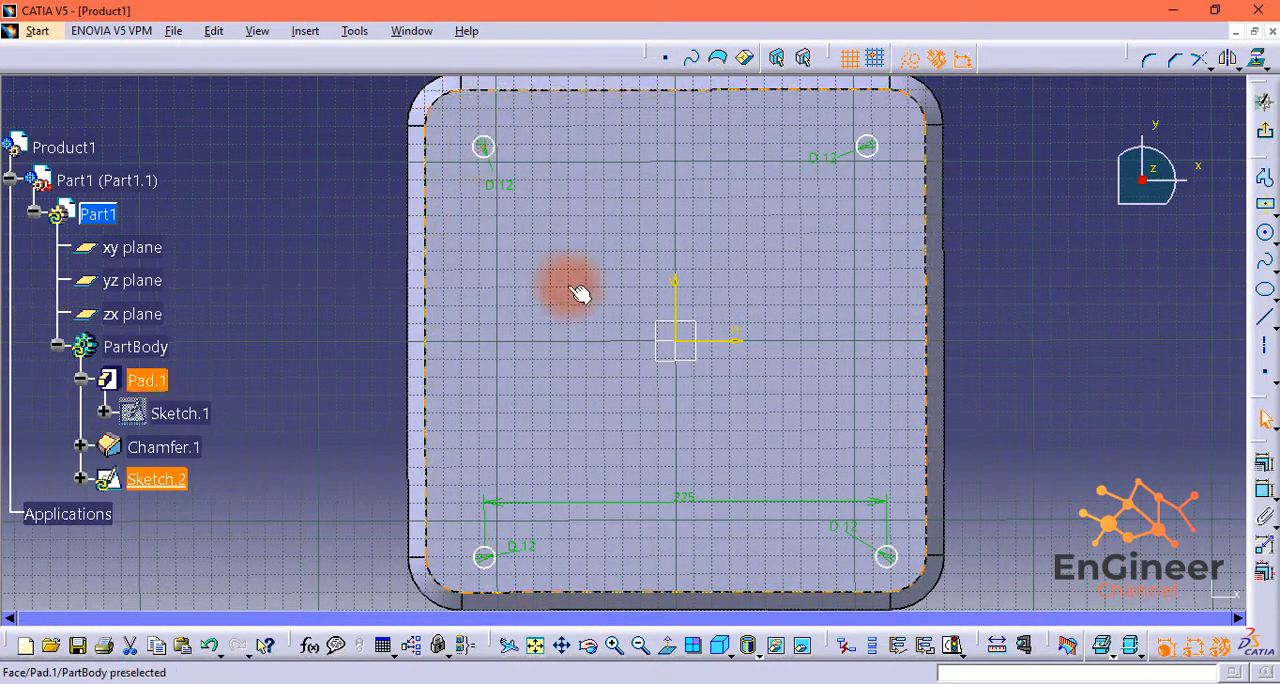
{"action": "left_click", "coordinate": [533, 543]}
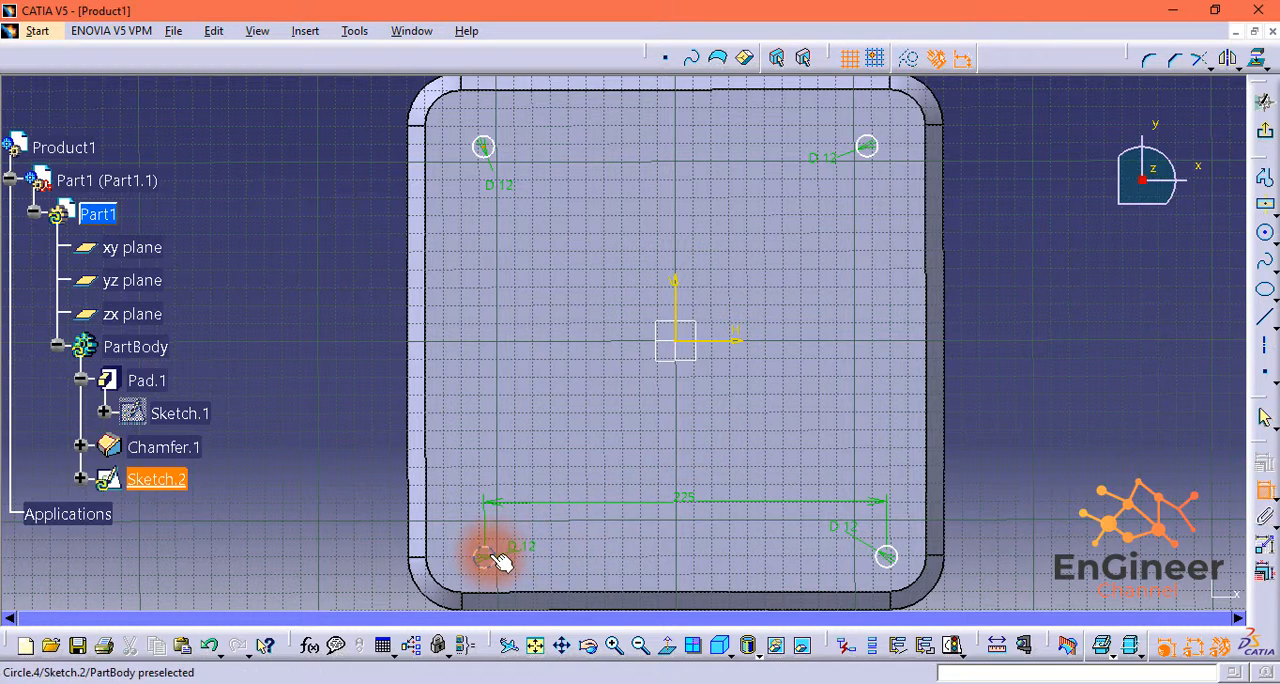
{"action": "left_click", "coordinate": [492, 326]}
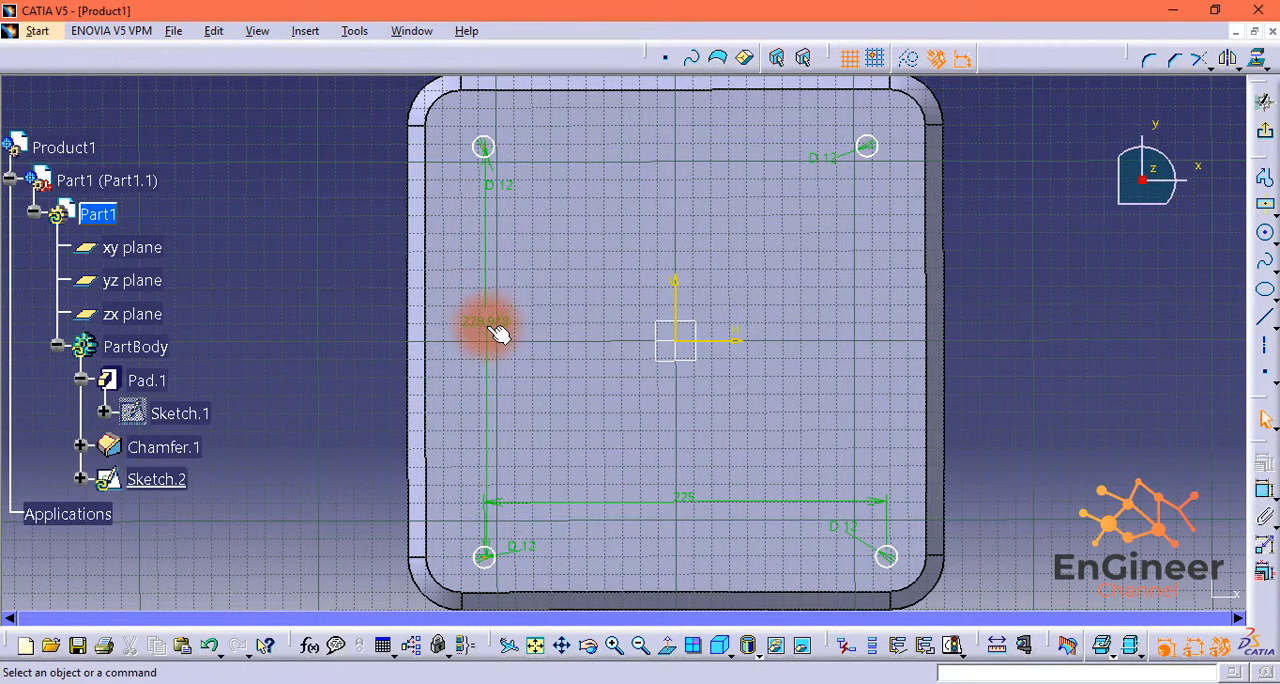
{"action": "double_click", "coordinate": [489, 316]}
{"action": "type", "text": "225mm"}
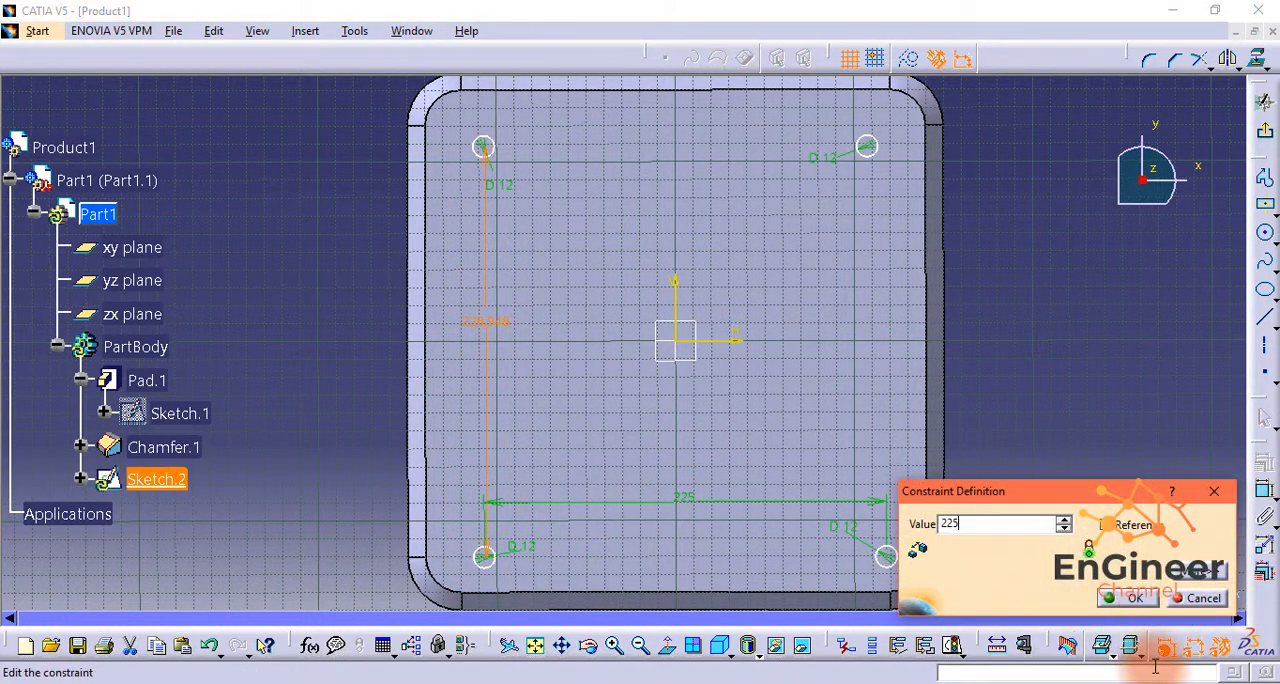
{"action": "left_click", "coordinate": [1130, 599]}
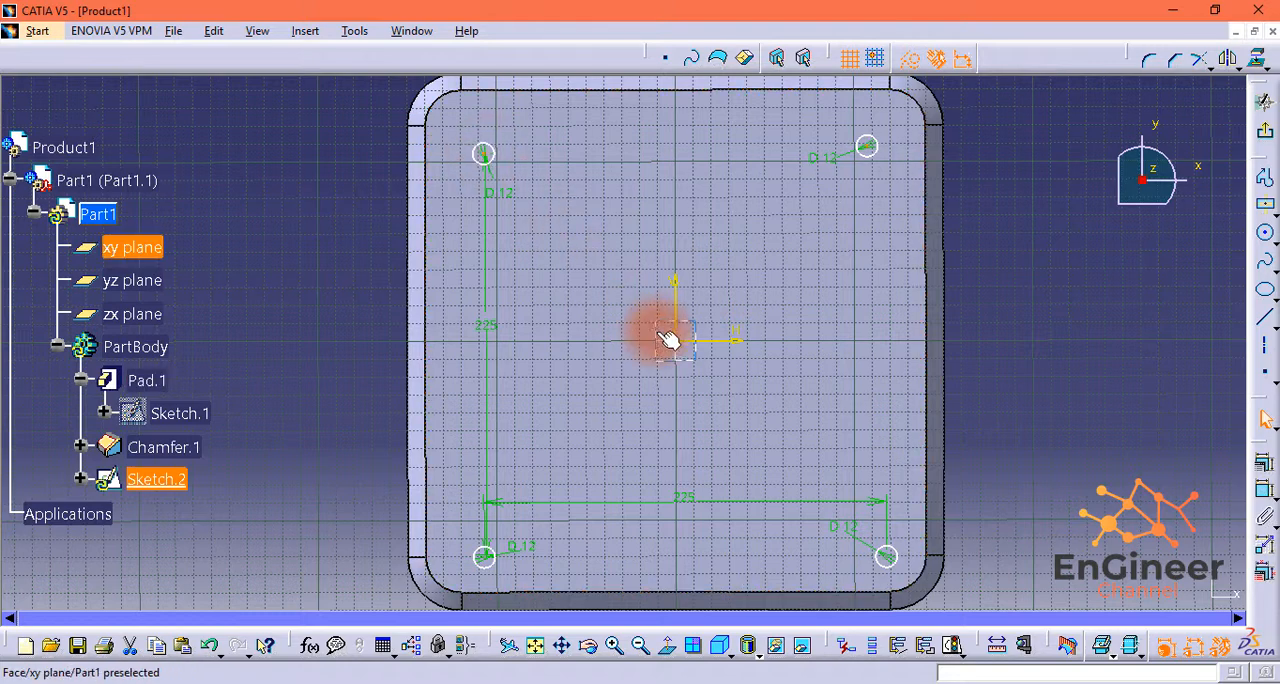
Step: Constrain the two upper circles to be symmetric about the sketch's vertical axis
{"action": "left_click", "coordinate": [1265, 466]}
{"action": "left_click", "coordinate": [830, 500]}
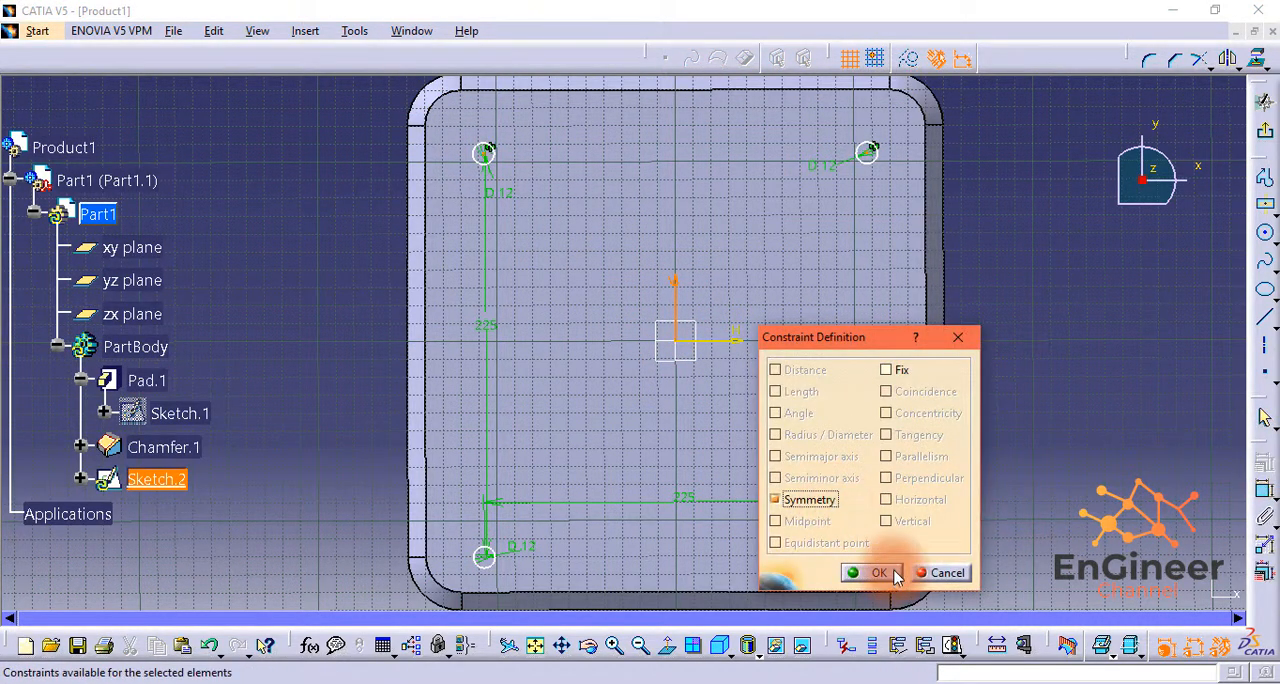
{"action": "left_click", "coordinate": [891, 573]}
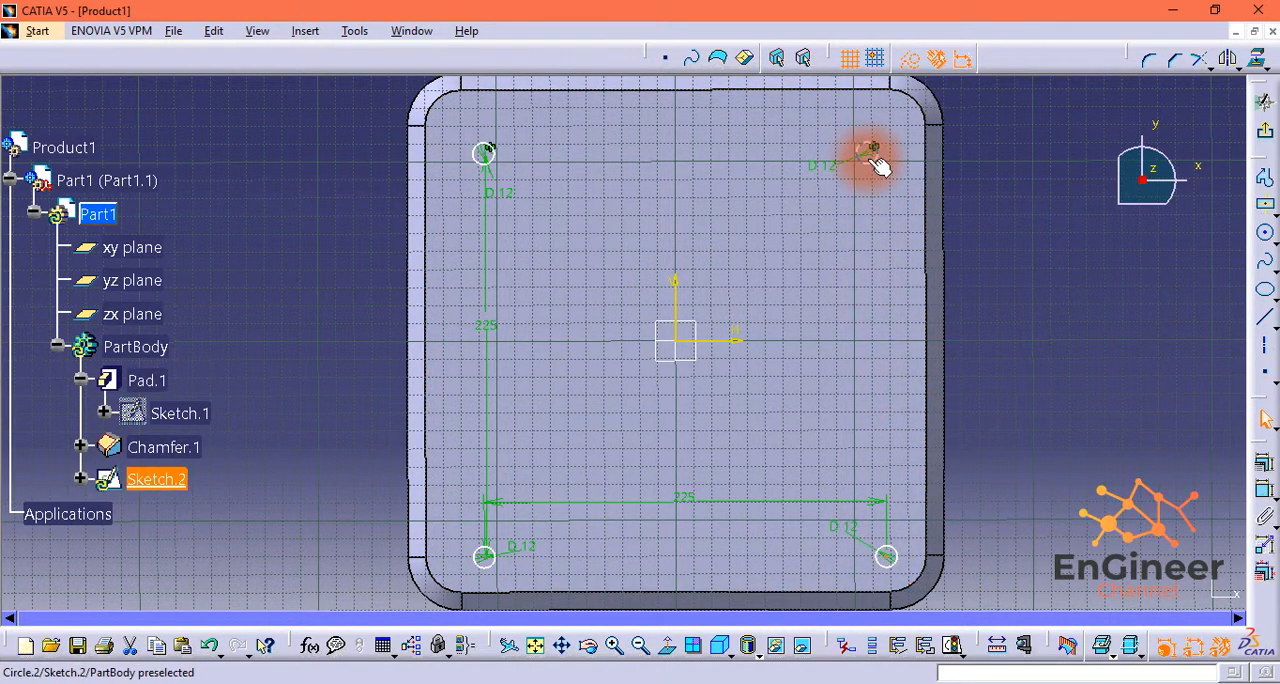
Step: Constrain the upper-right and lower-right circles to be symmetric about the sketch's horizontal axis
{"action": "left_click", "coordinate": [730, 345], "text": "ctrl"}
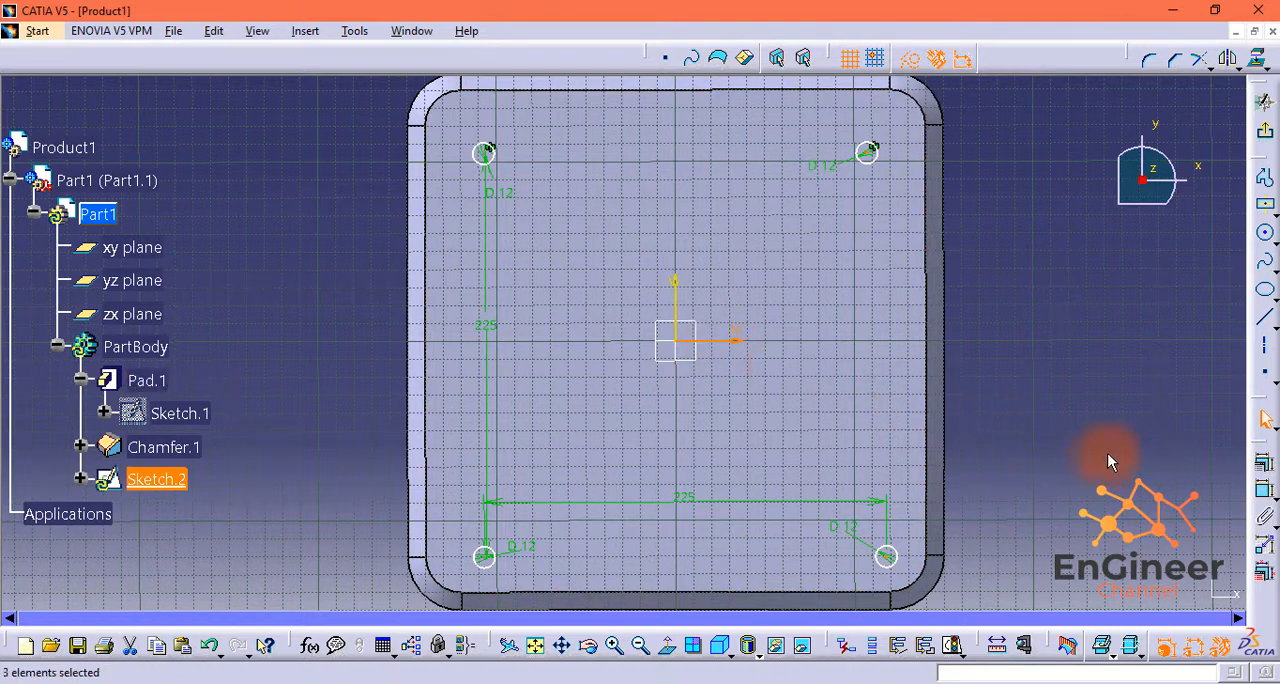
{"action": "left_click", "coordinate": [1265, 482]}
{"action": "left_click", "coordinate": [788, 497]}
{"action": "left_click", "coordinate": [876, 571]}
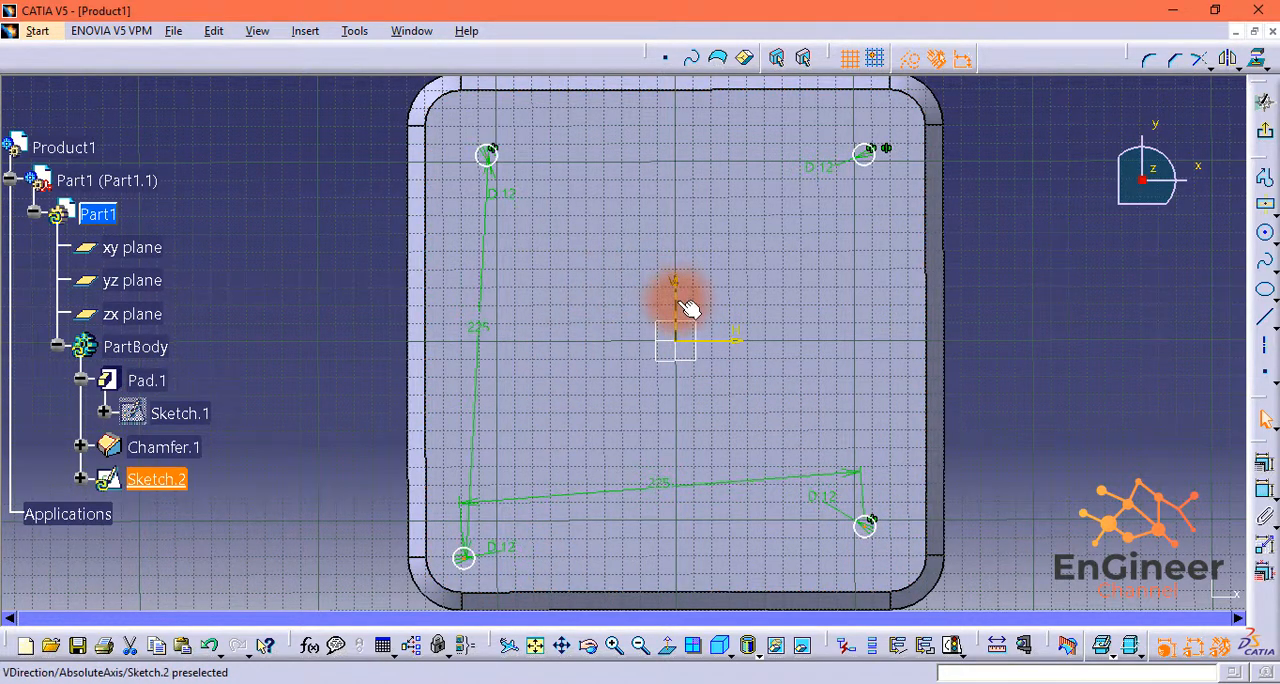
Step: Constrain the two lower circles to be symmetric about the sketch's vertical axis
{"action": "left_click", "coordinate": [1263, 463]}
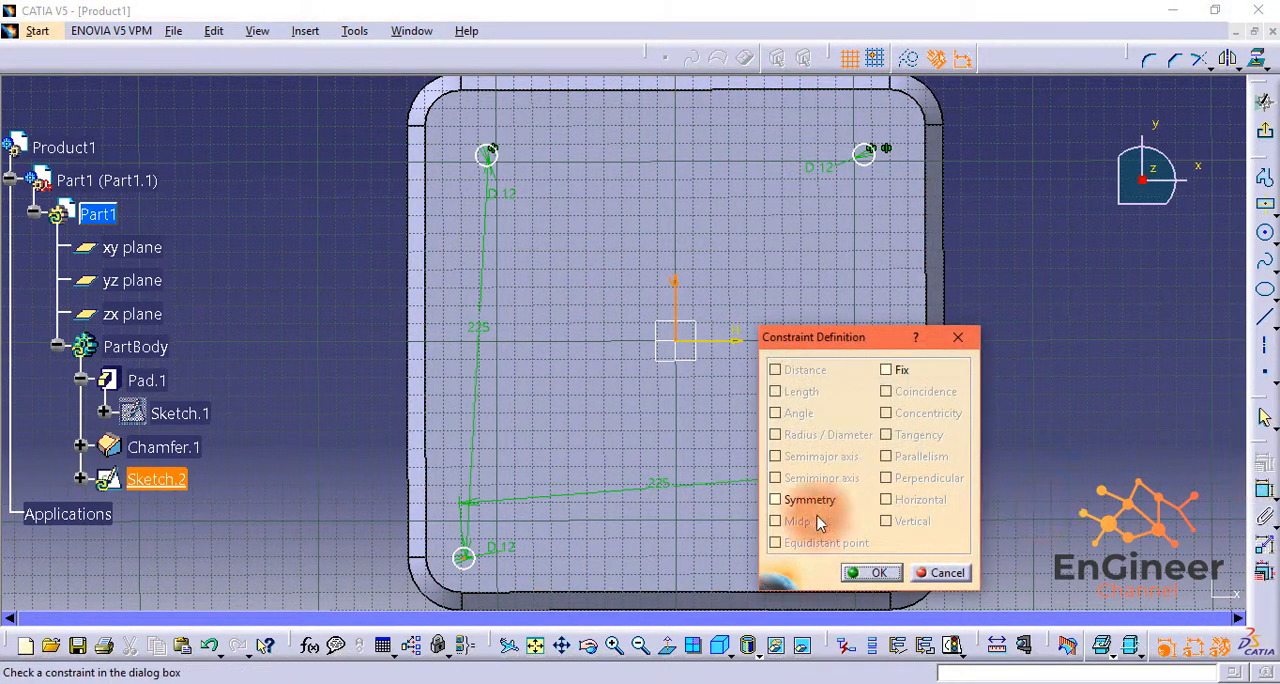
{"action": "left_click", "coordinate": [809, 499]}
{"action": "left_click", "coordinate": [869, 572]}
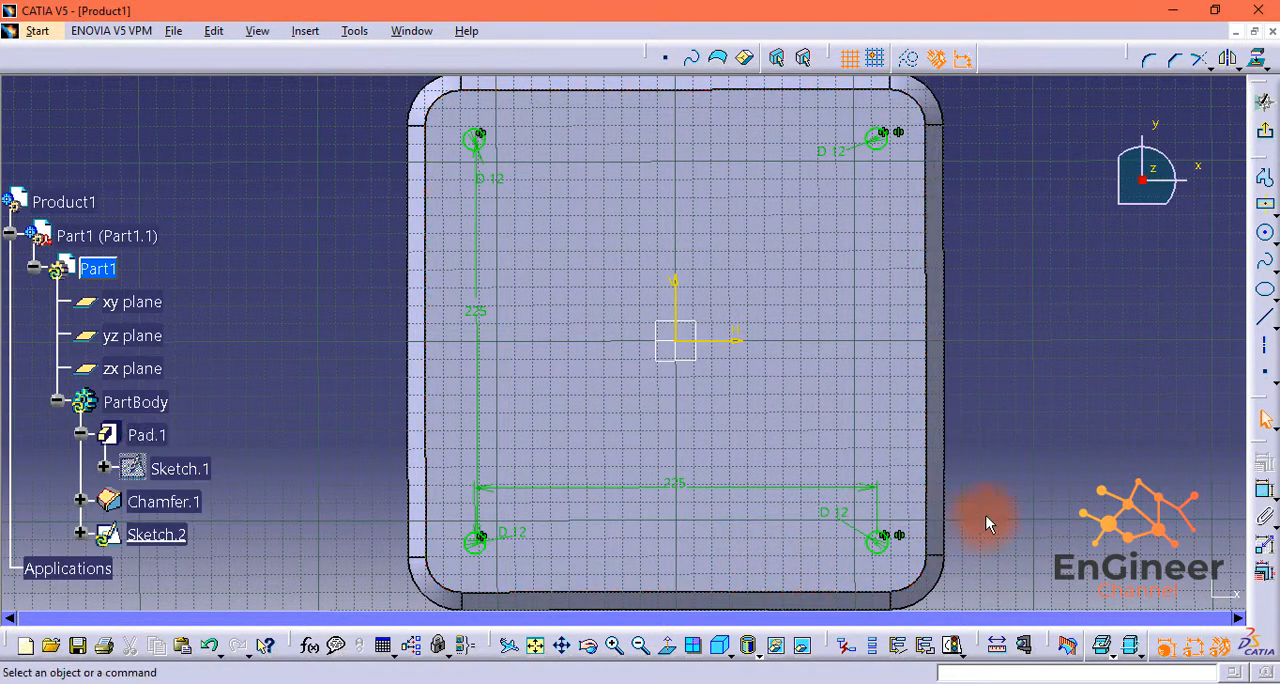
Step: Leave the circle sketch and cut its four corner circles into the plate as a Dimension-type pocket
{"action": "left_click", "coordinate": [1265, 138]}
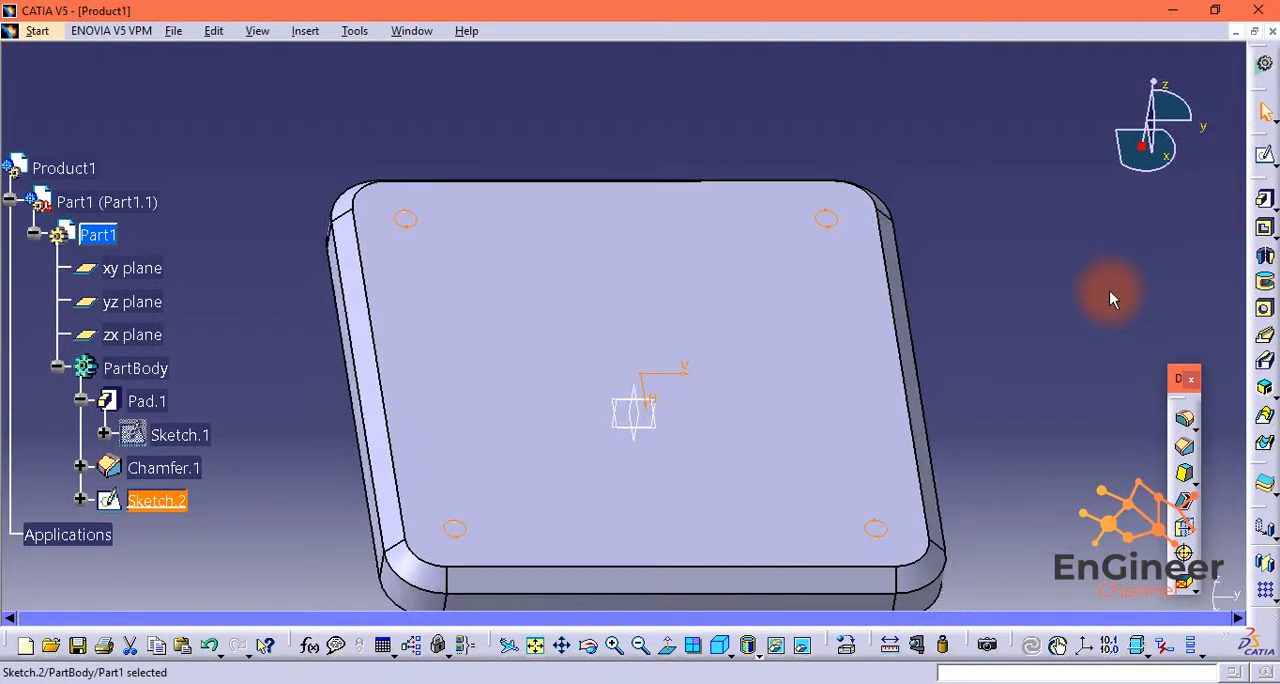
{"action": "left_click", "coordinate": [1265, 232]}
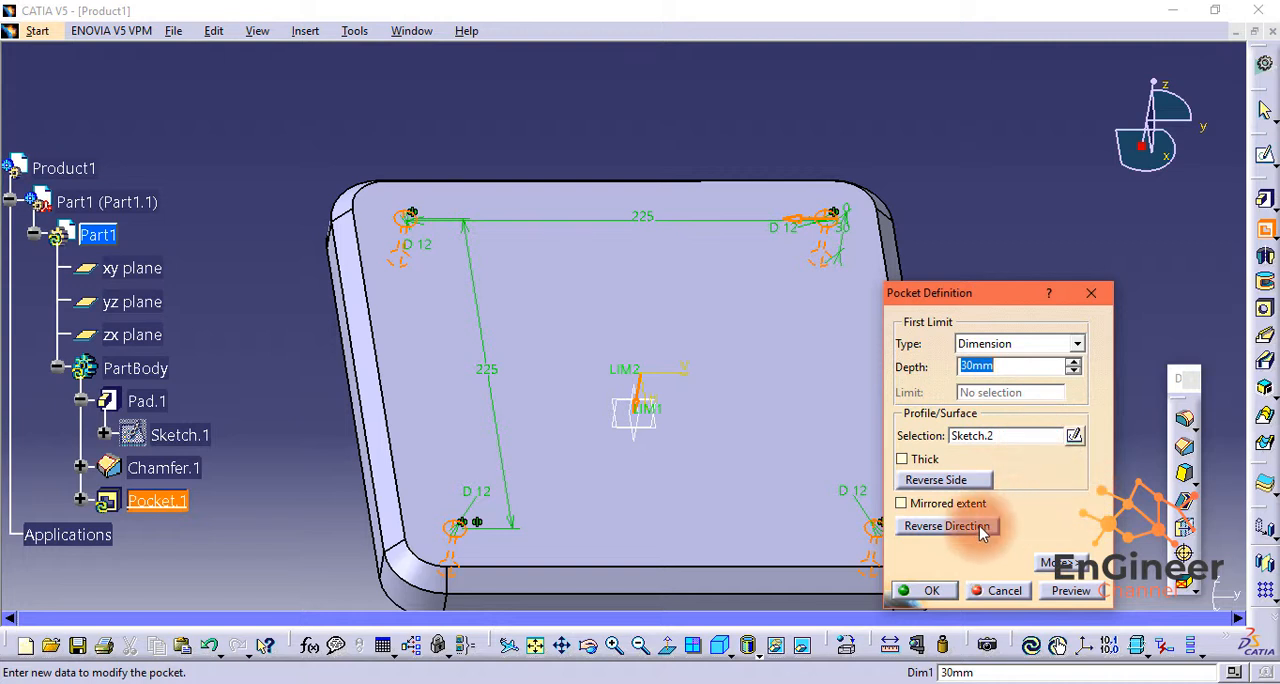
{"action": "type", "text": "10"}
{"action": "left_click", "coordinate": [931, 589]}
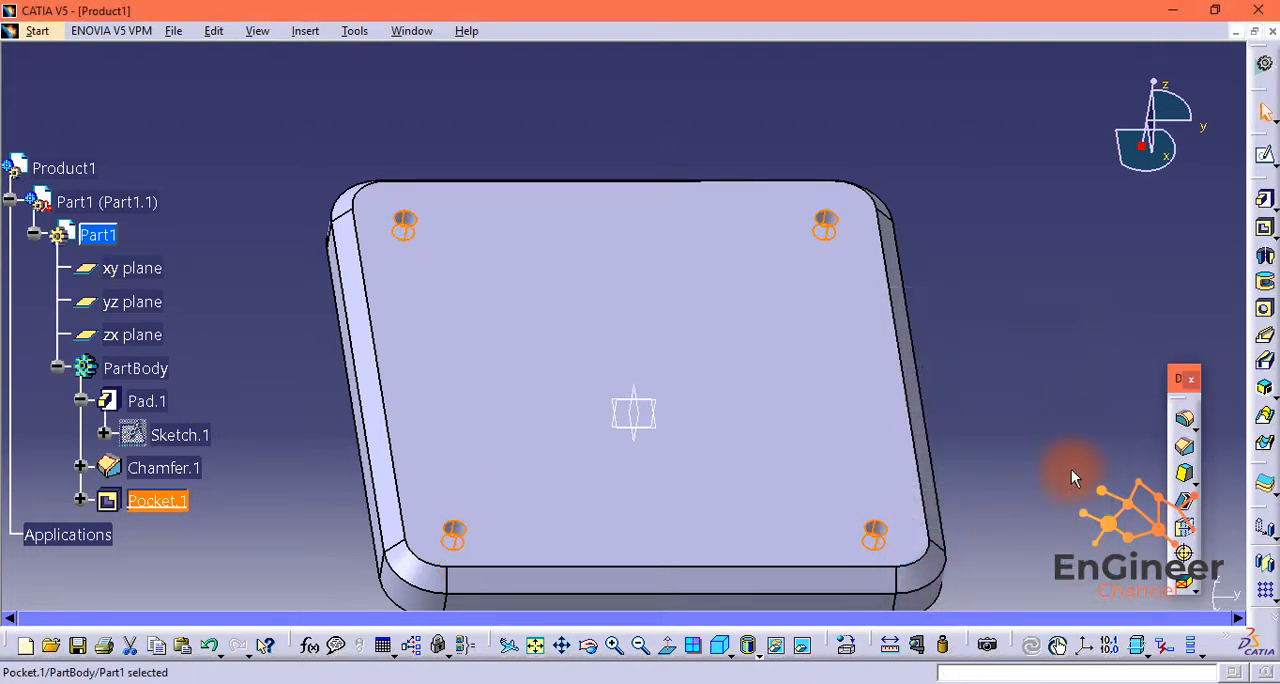
Step: Start a new sketch on the plate's flat underside face, opposite the chamfer and pocketed holes
{"action": "middle_click_drag", "start_coordinate": [1006, 428], "coordinate": [1014, 328]}
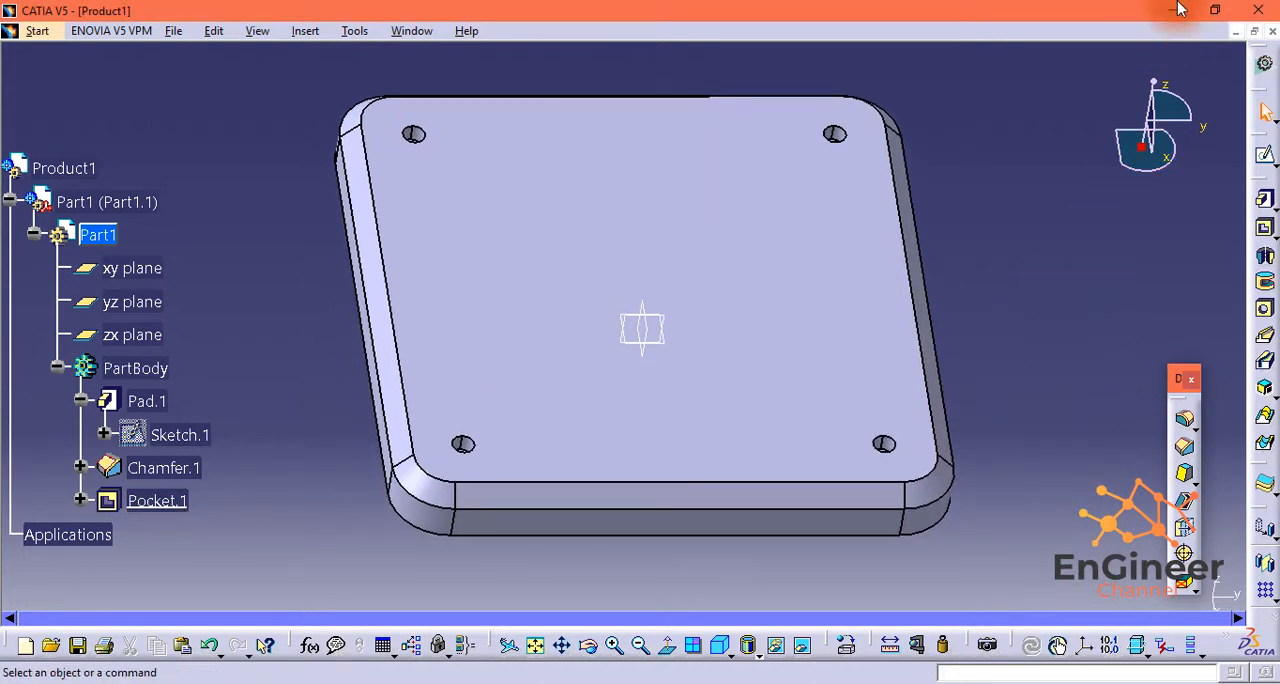
{"action": "left_click_drag", "start_coordinate": [1155, 90], "coordinate": [900, 29]}
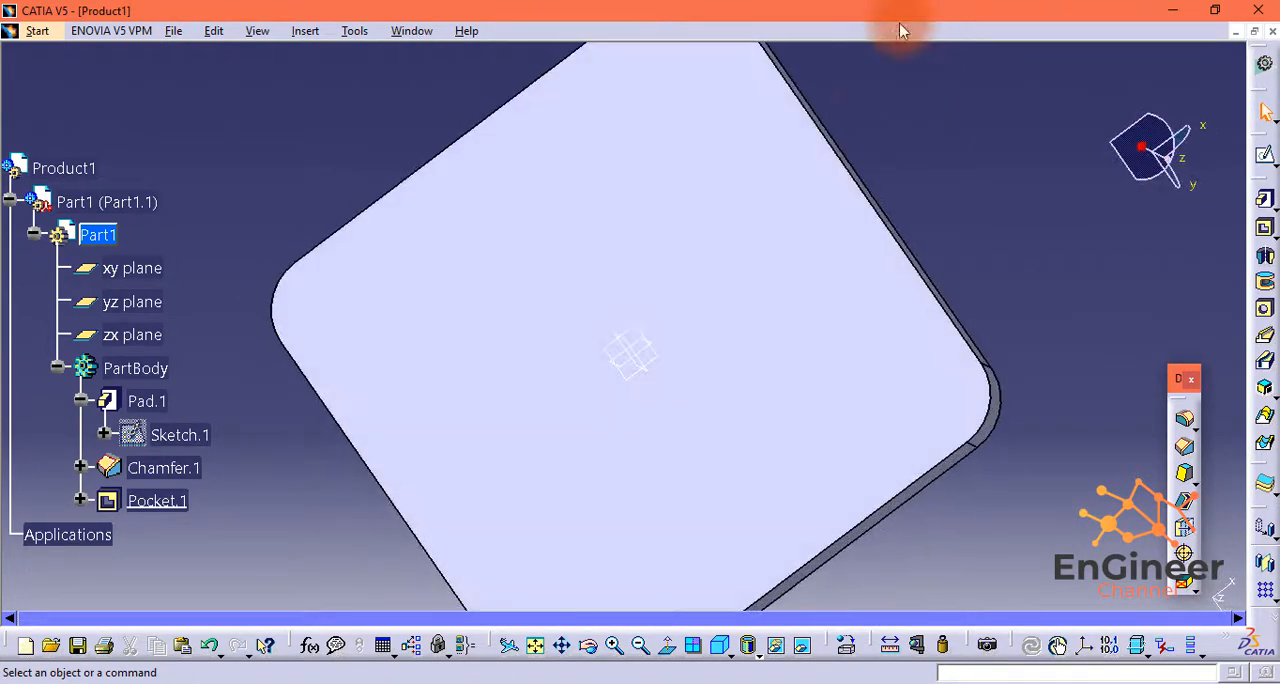
{"action": "left_click", "coordinate": [820, 192]}
{"action": "left_click", "coordinate": [1246, 164]}
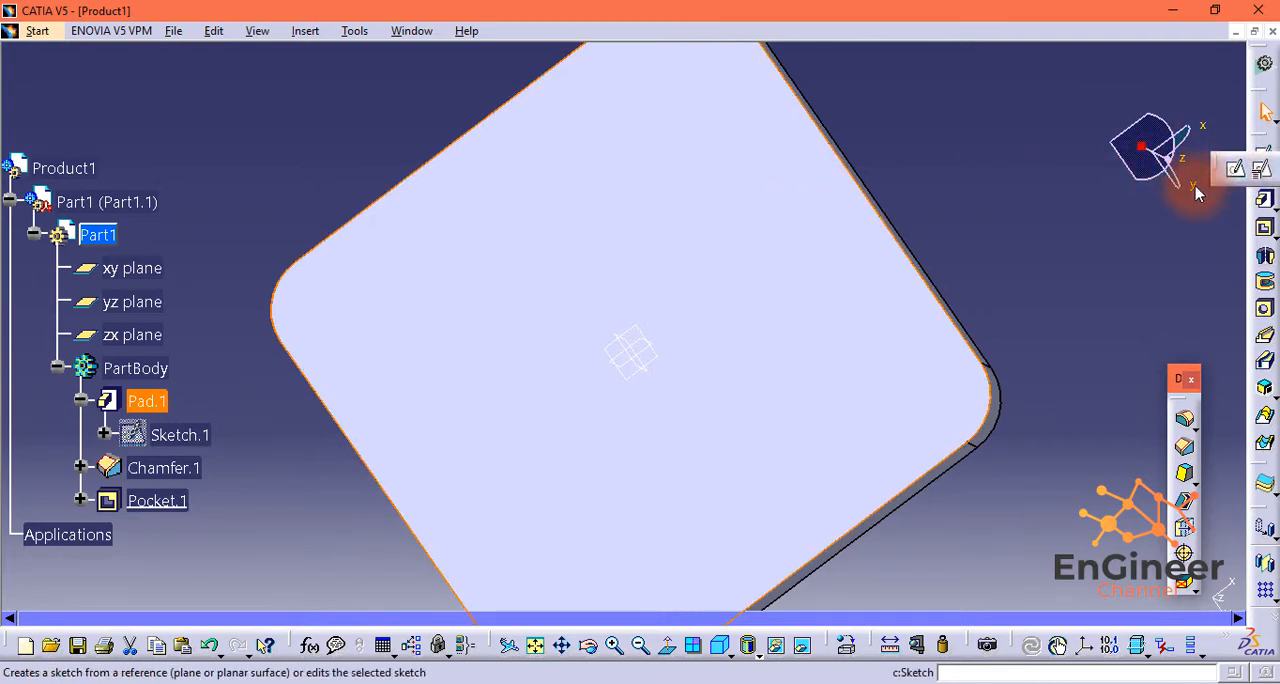
{"action": "left_click", "coordinate": [1236, 168]}
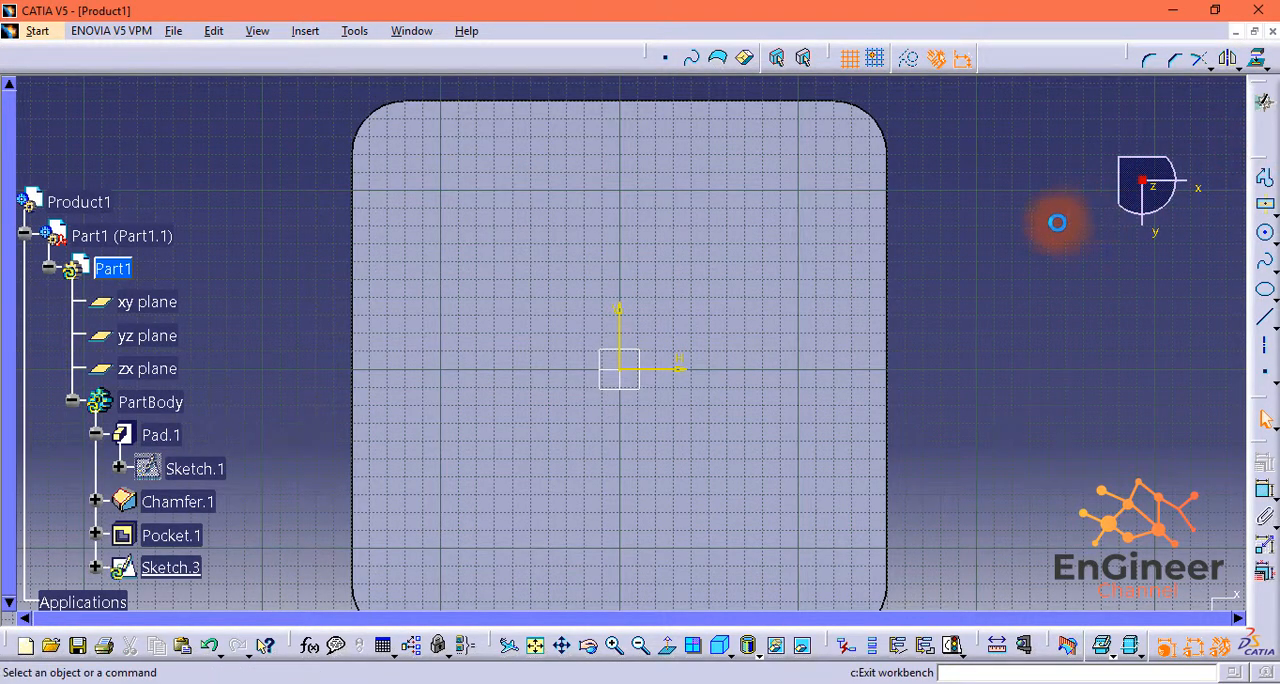
{"action": "key", "text": "ctrl+z"}
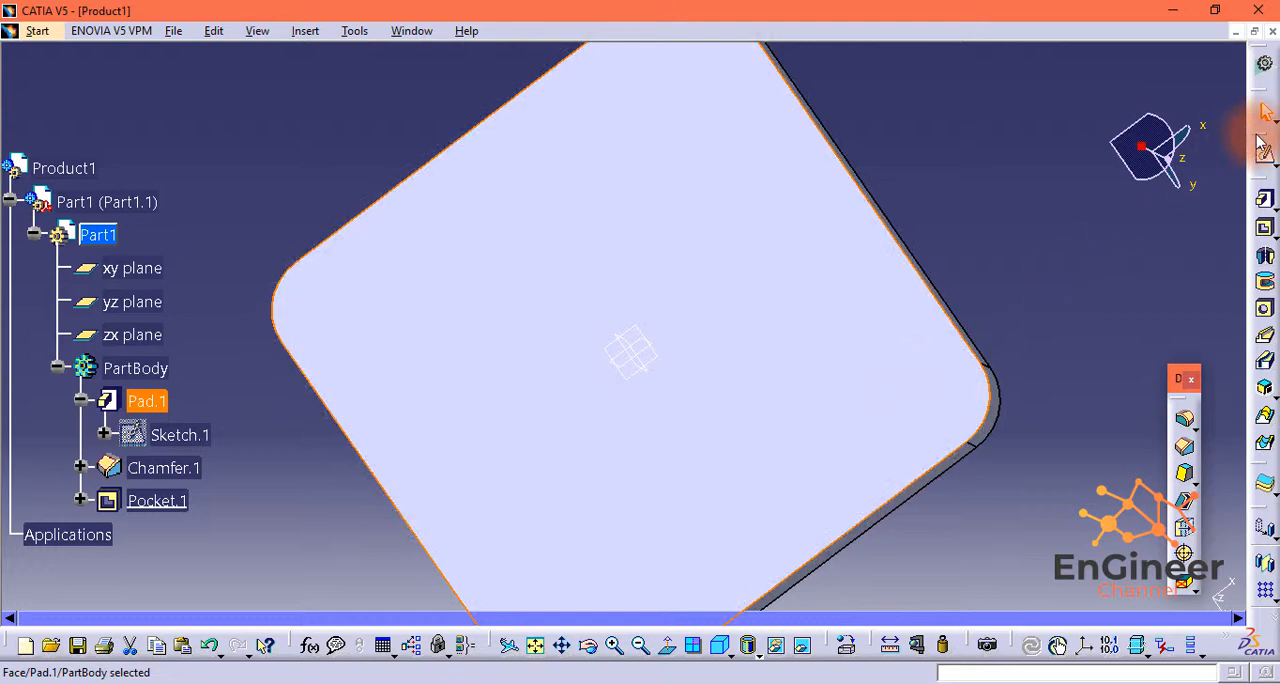
{"action": "left_click", "coordinate": [1263, 148]}
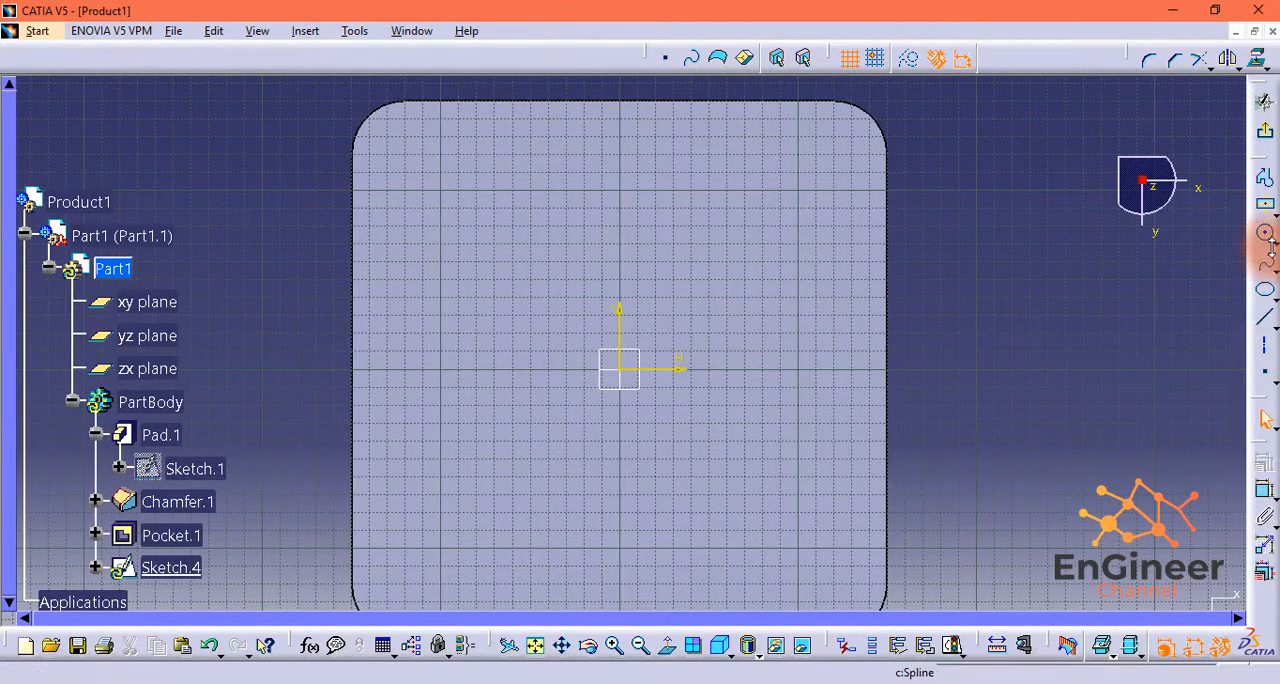
Step: Draw two small circles on the plate's underside, one near each of its two upper corners
{"action": "left_click", "coordinate": [1265, 233]}
{"action": "left_click", "coordinate": [409, 141]}
{"action": "left_click", "coordinate": [418, 142]}
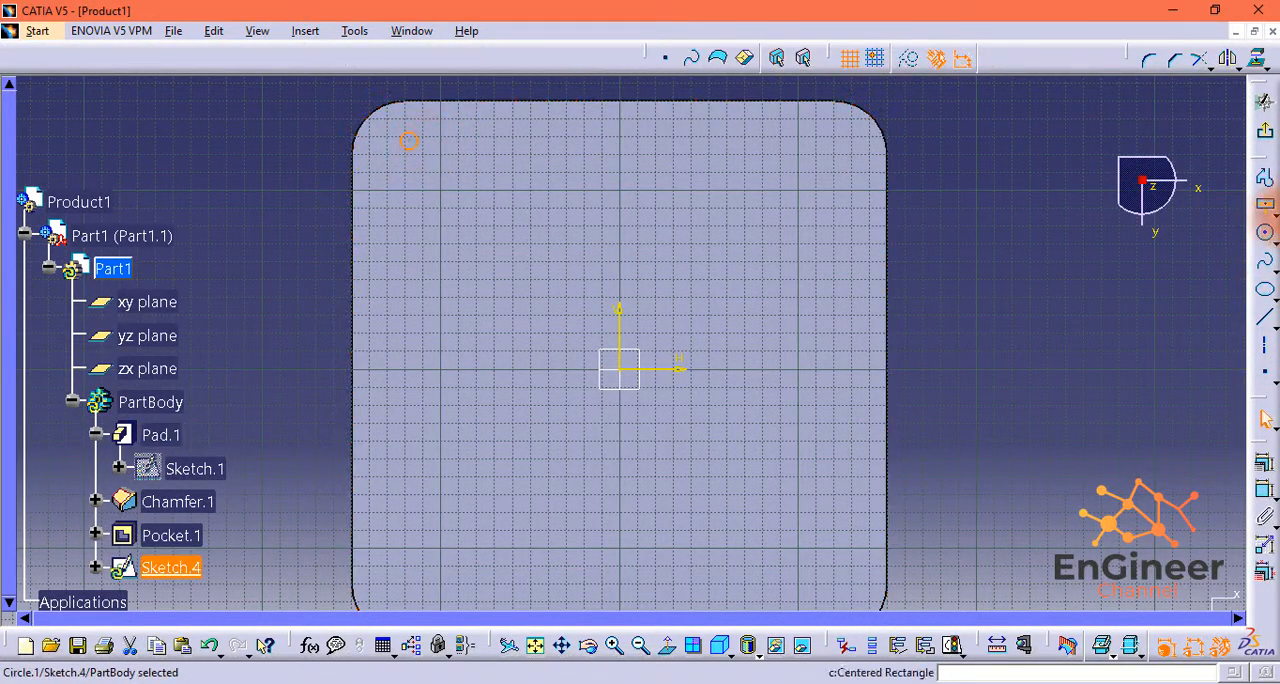
{"action": "left_click", "coordinate": [1268, 234]}
{"action": "left_click", "coordinate": [844, 137]}
{"action": "left_click", "coordinate": [849, 141]}
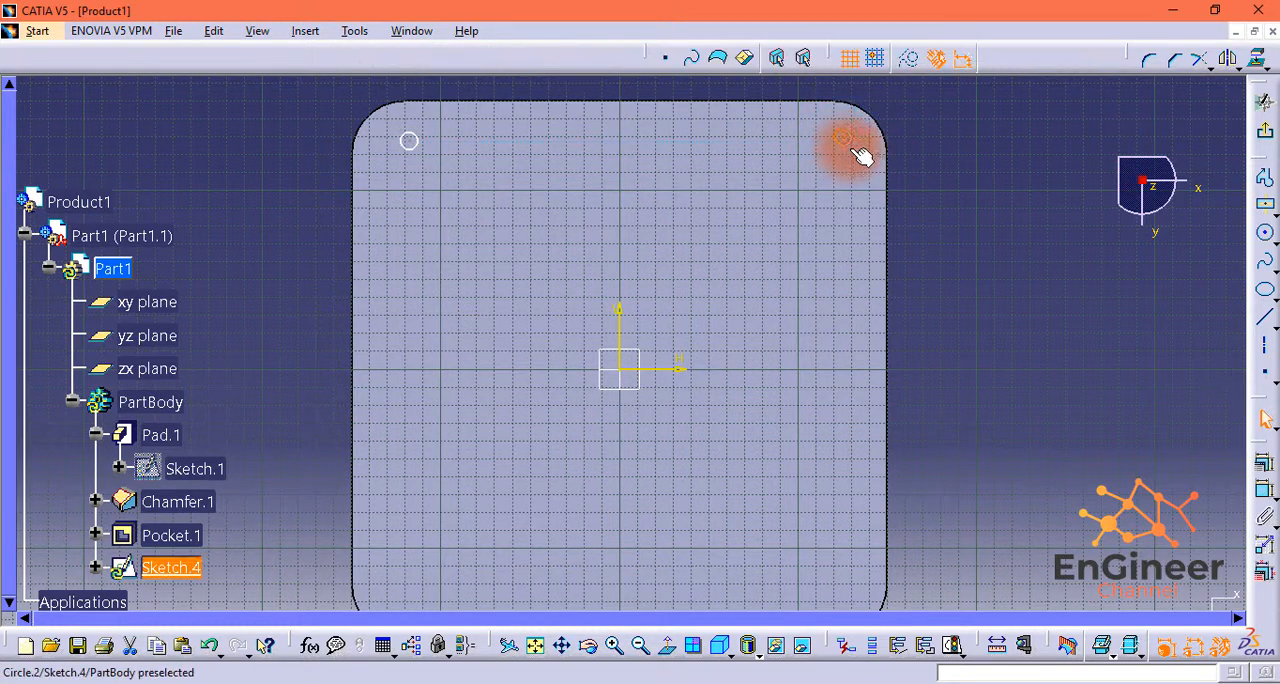
Step: Draw two small circles on the plate's underside, one near each of its two lower corners
{"action": "left_click", "coordinate": [1262, 245]}
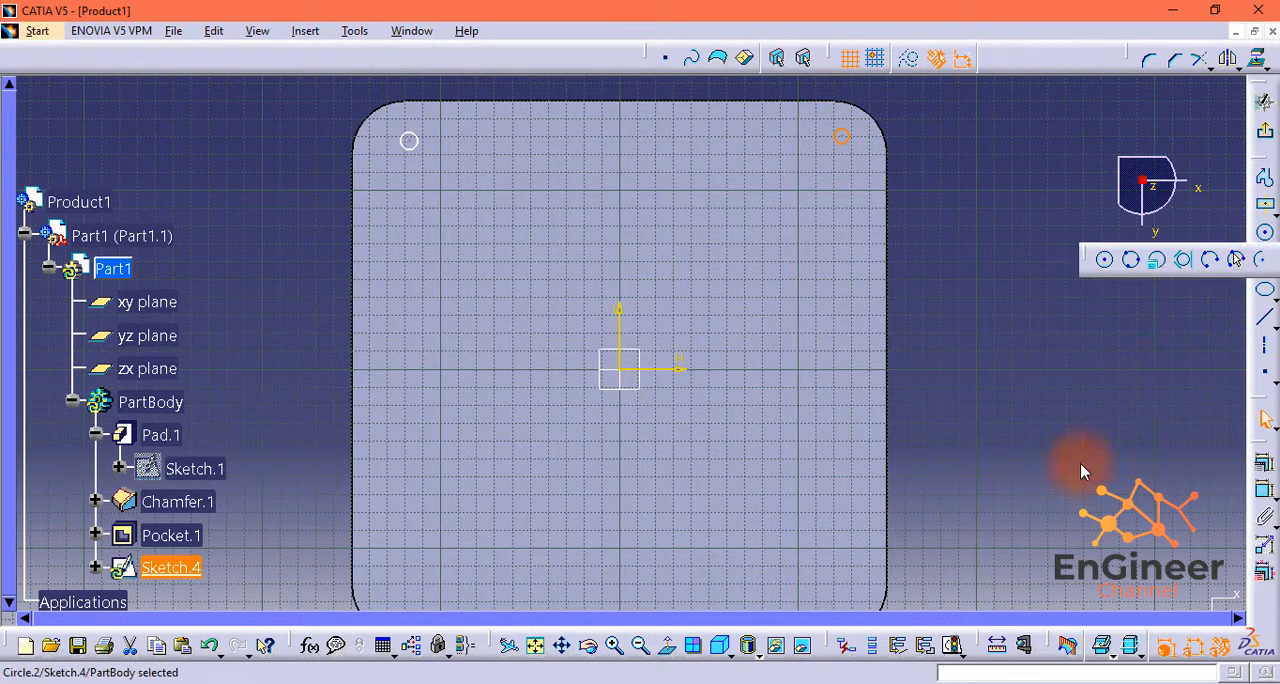
{"action": "left_click", "coordinate": [1106, 259]}
{"action": "left_click", "coordinate": [824, 592]}
{"action": "left_click", "coordinate": [830, 591]}
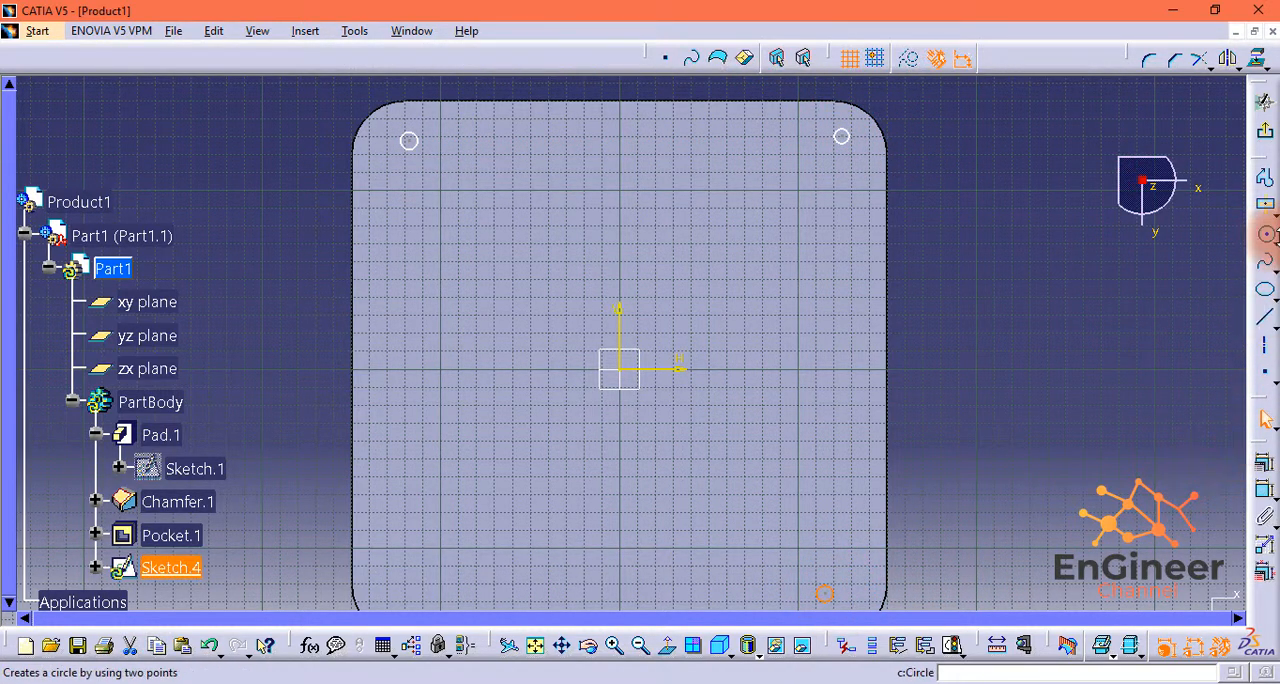
{"action": "left_click", "coordinate": [1265, 236]}
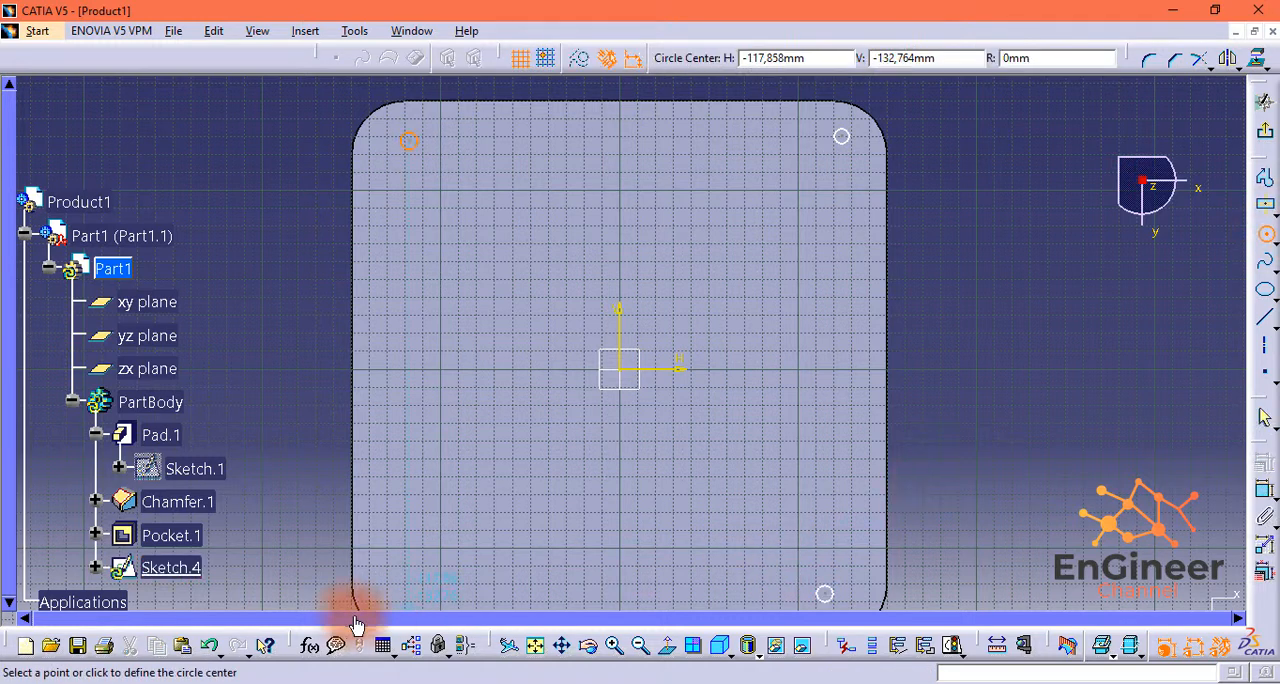
{"action": "left_click", "coordinate": [432, 600]}
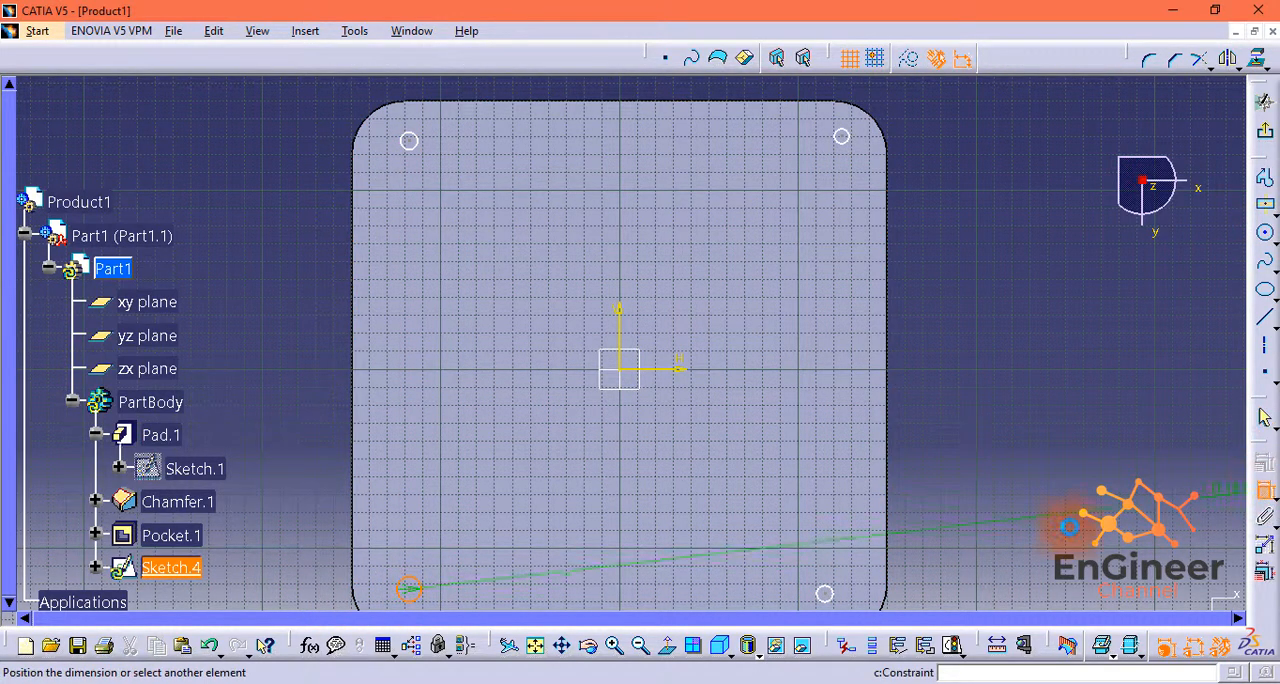
Step: Dimension the two lower circles and set each diameter to 12 mm
{"action": "left_click", "coordinate": [462, 548]}
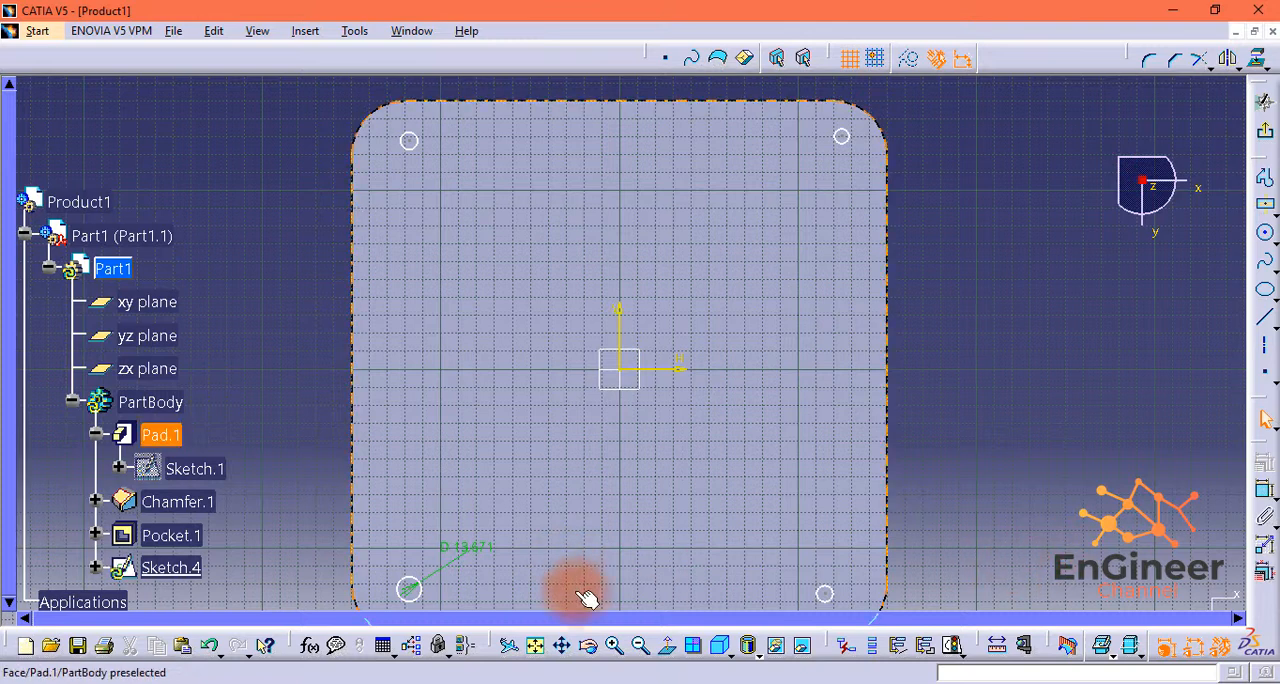
{"action": "double_click", "coordinate": [462, 548]}
{"action": "type", "text": "12"}
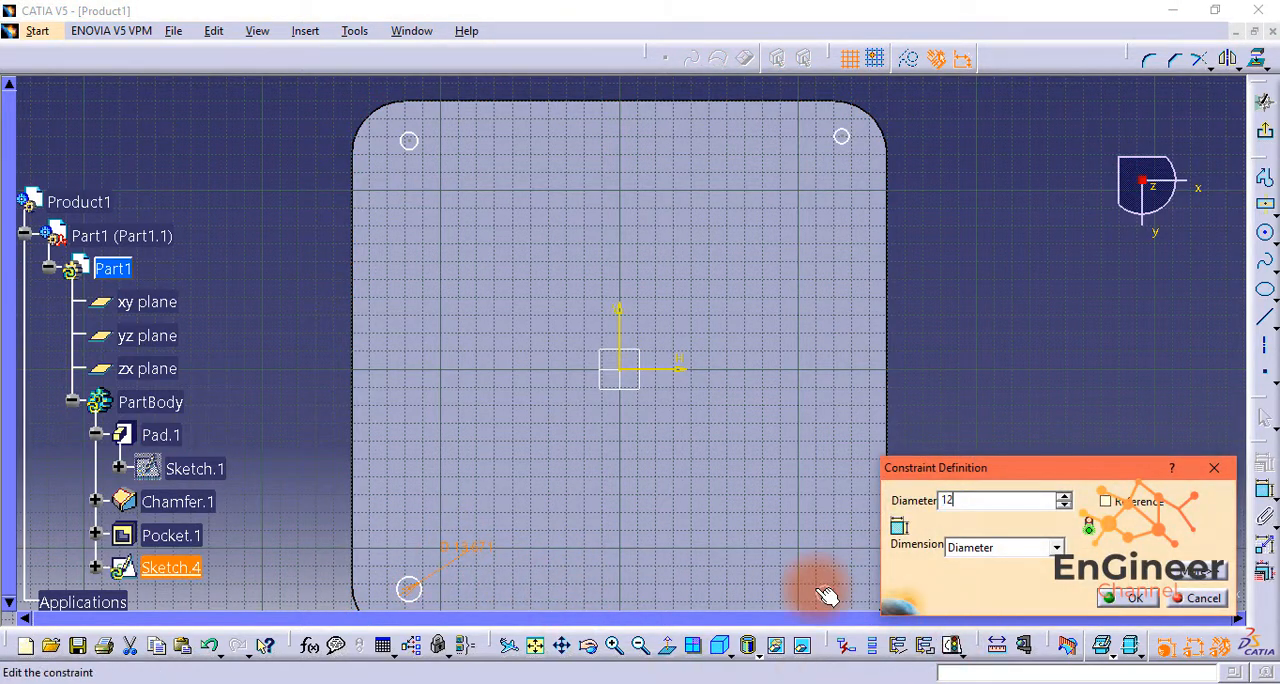
{"action": "key", "text": "Return"}
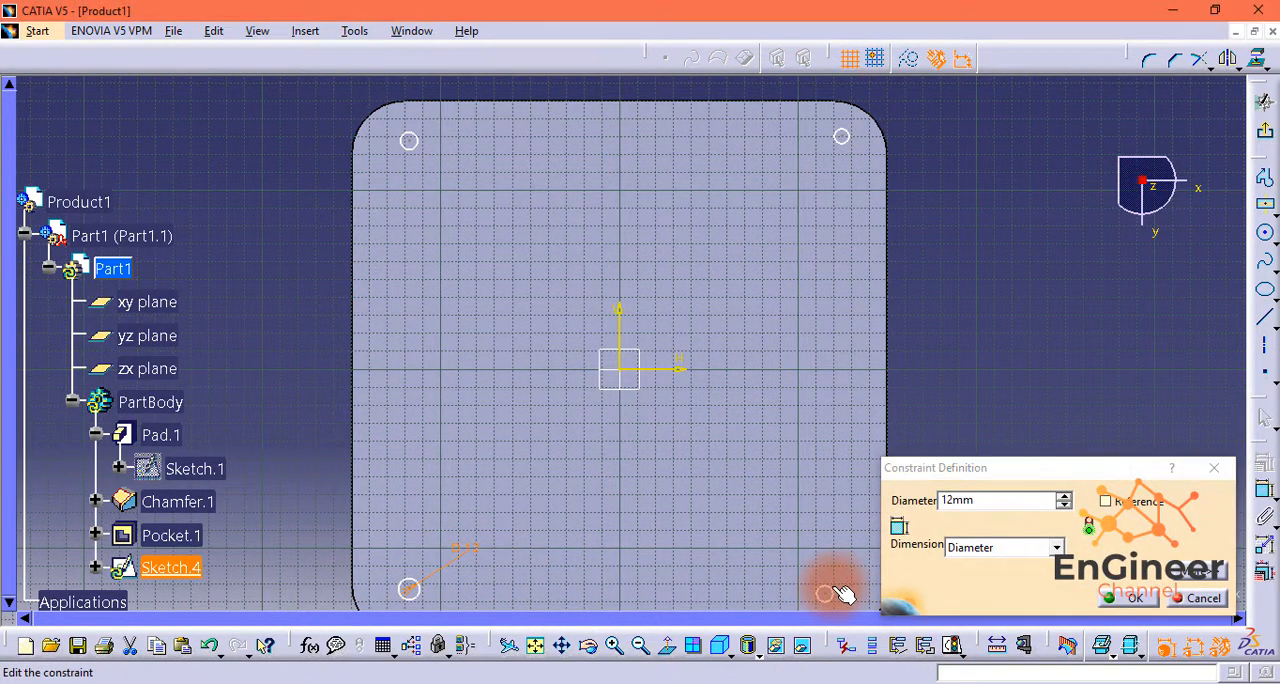
{"action": "left_click", "coordinate": [1128, 598]}
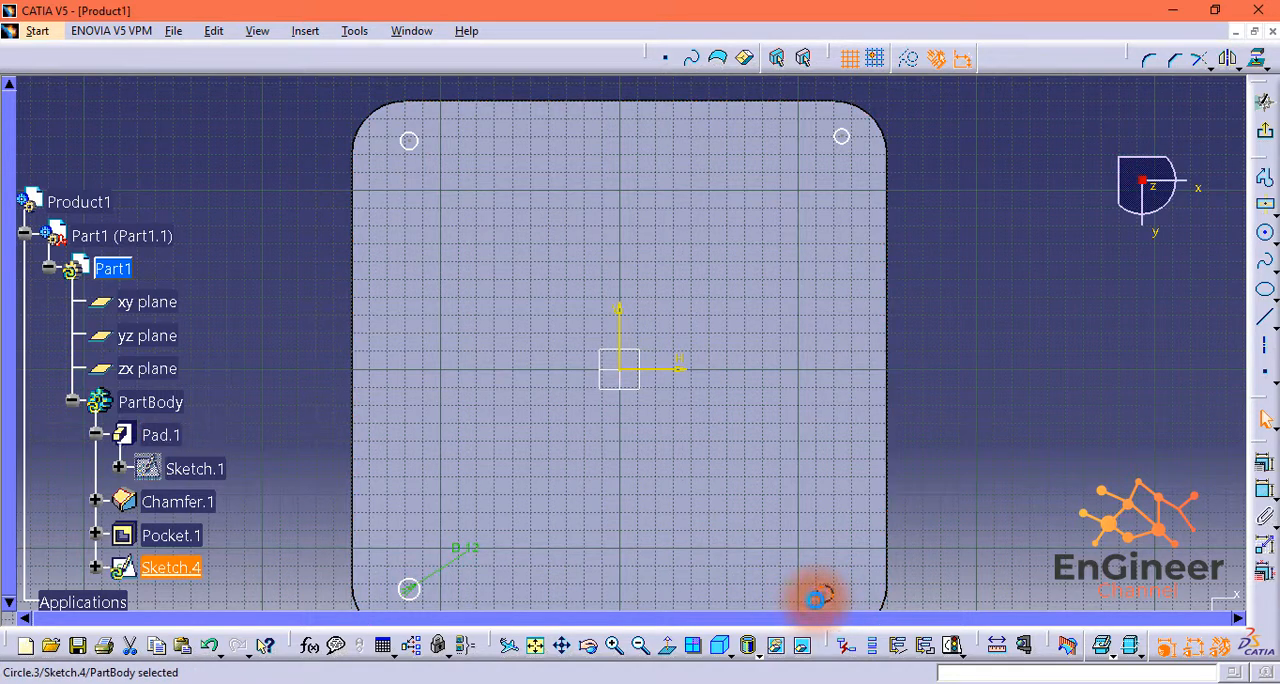
{"action": "left_click", "coordinate": [857, 555]}
{"action": "double_click", "coordinate": [858, 554]}
{"action": "type", "text": "12mm"}
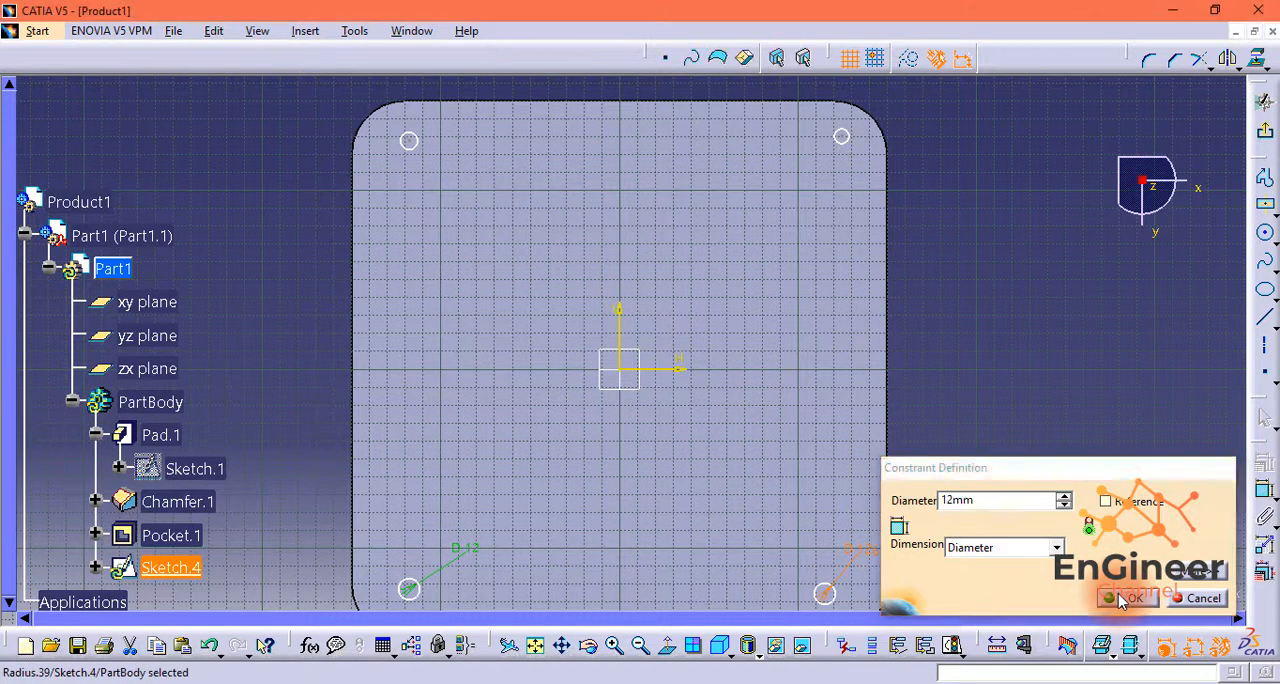
{"action": "left_click", "coordinate": [1118, 595]}
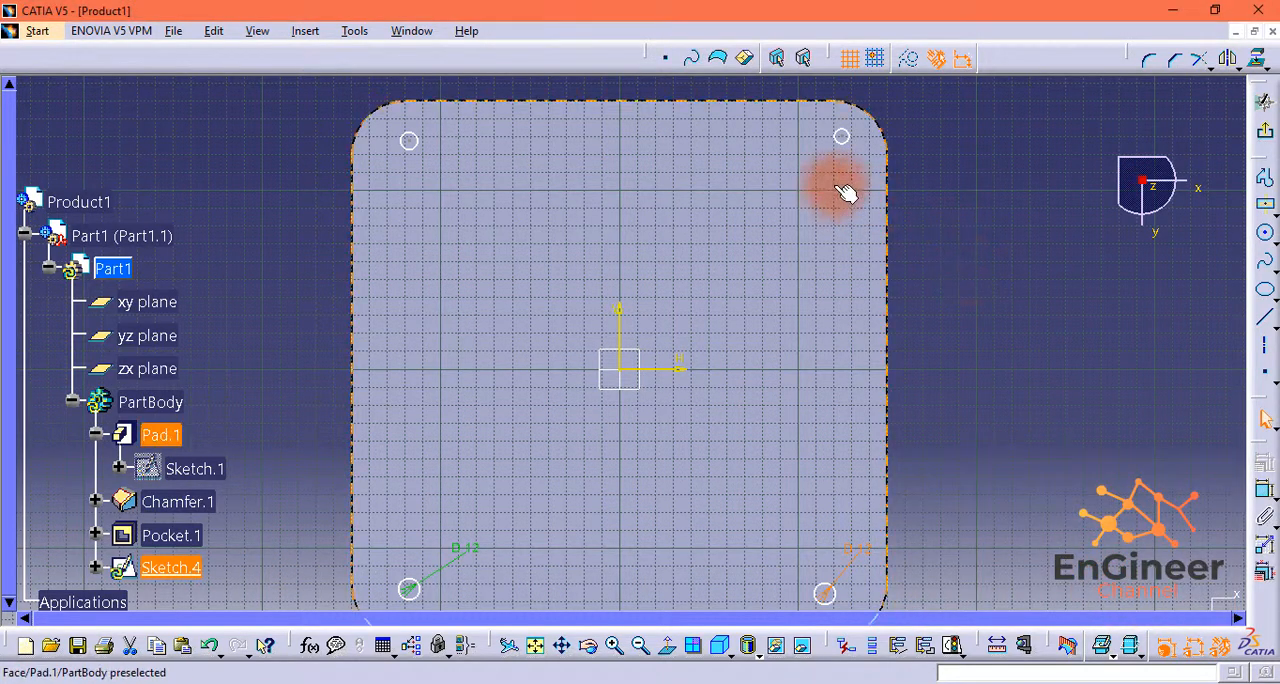
Step: Dimension the two upper circles and set each diameter to 12 mm
{"action": "left_click", "coordinate": [841, 137]}
{"action": "left_click", "coordinate": [1267, 492]}
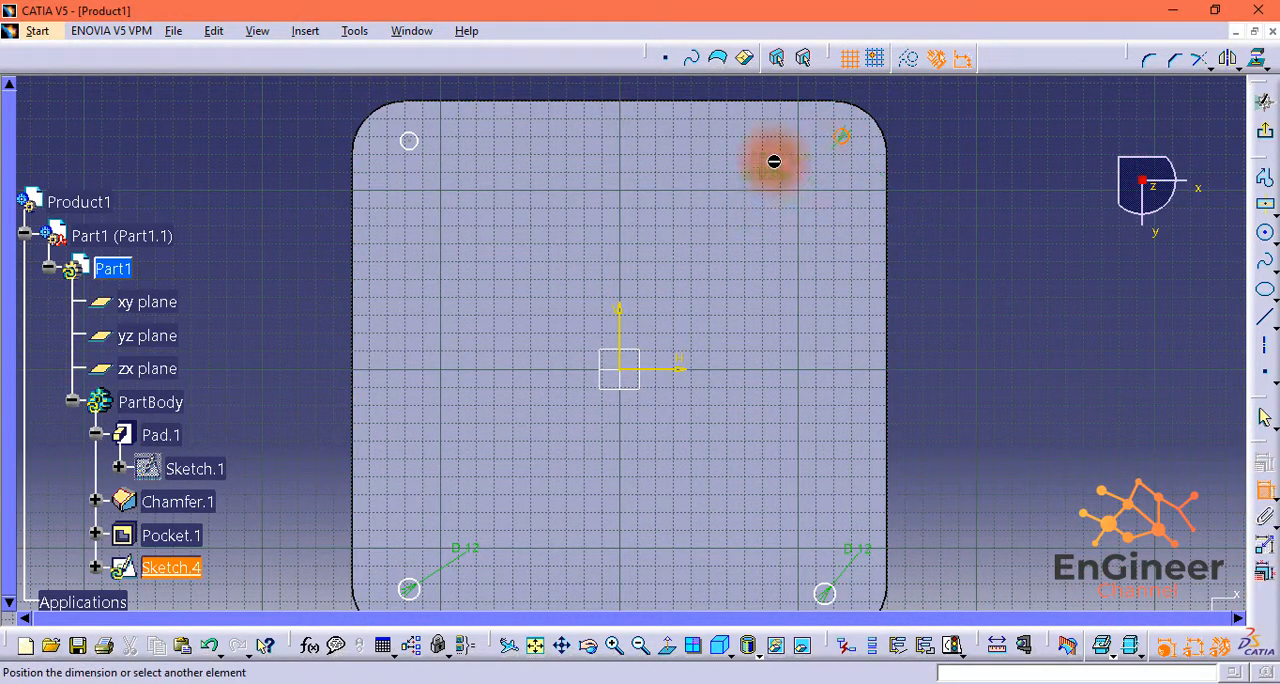
{"action": "double_click", "coordinate": [818, 149]}
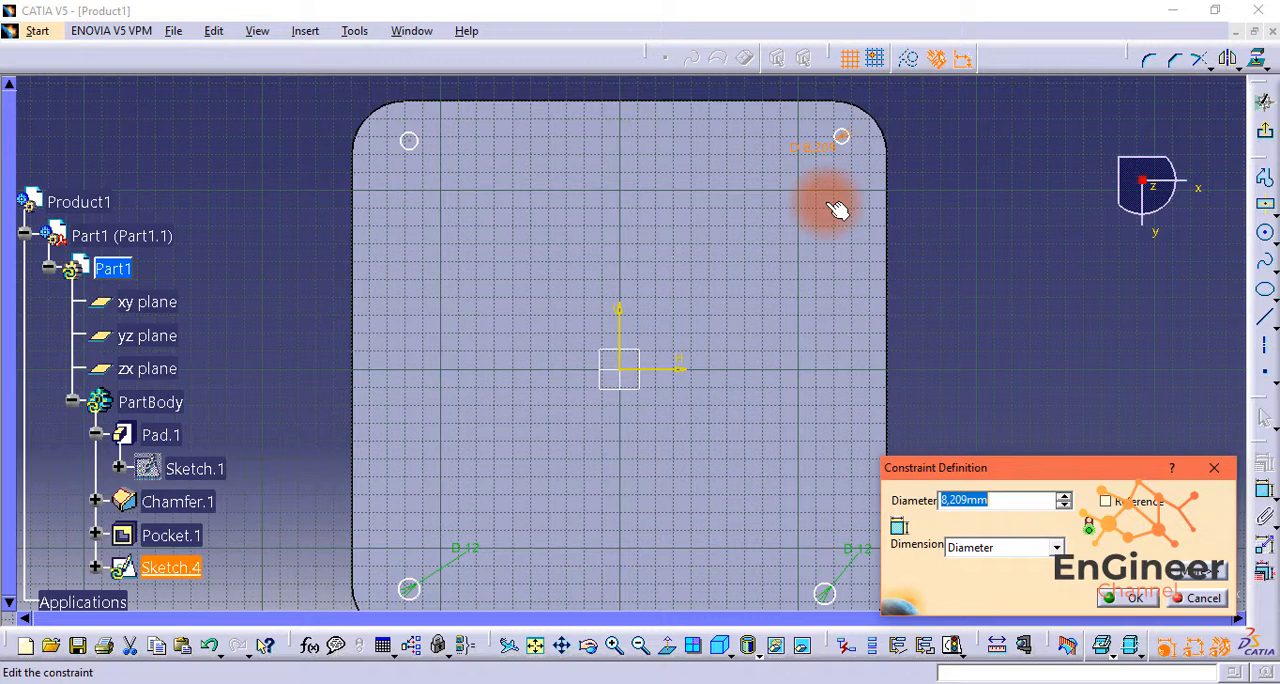
{"action": "left_click", "coordinate": [1130, 597]}
{"action": "left_click", "coordinate": [410, 142]}
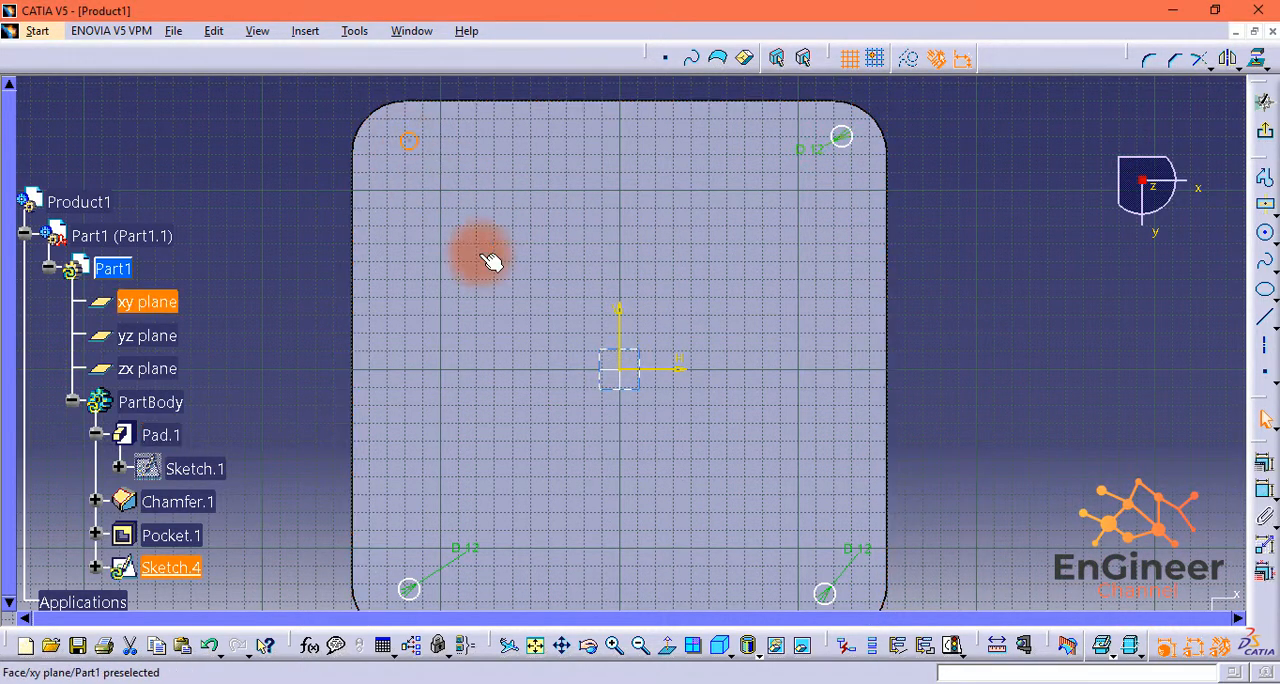
{"action": "left_click", "coordinate": [1267, 492]}
{"action": "left_click", "coordinate": [443, 150]}
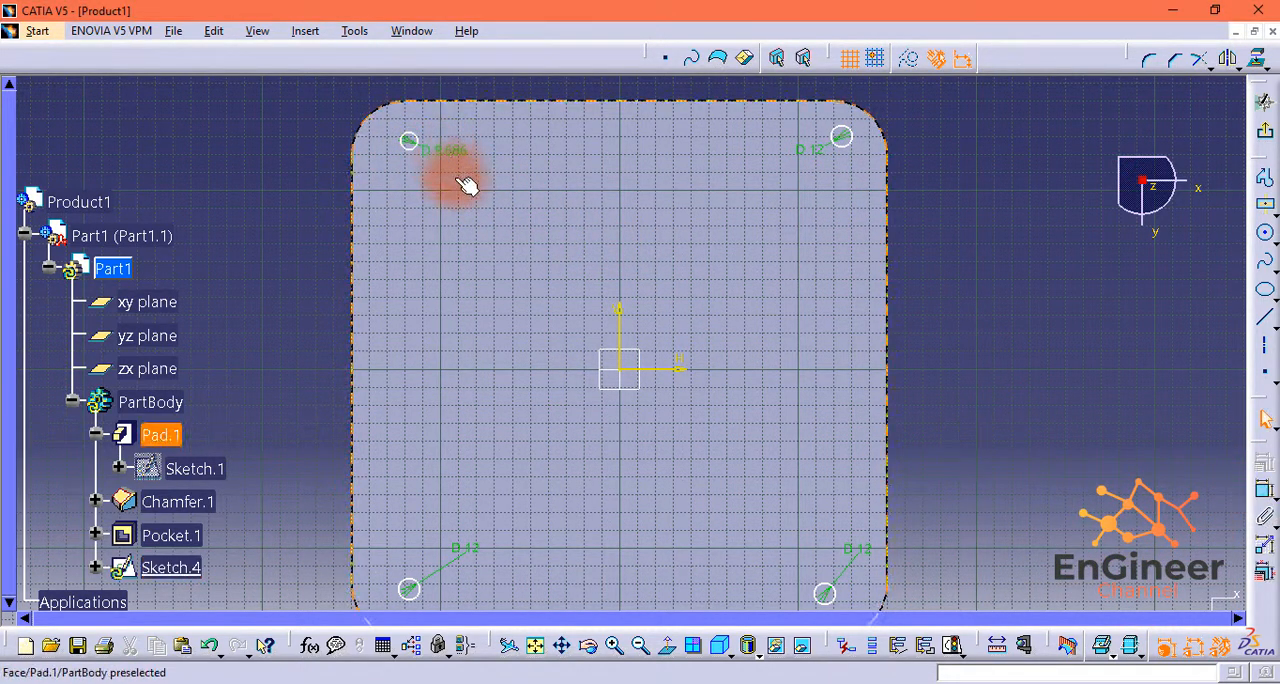
{"action": "double_click", "coordinate": [448, 146]}
{"action": "type", "text": "12"}
{"action": "left_click", "coordinate": [1137, 597]}
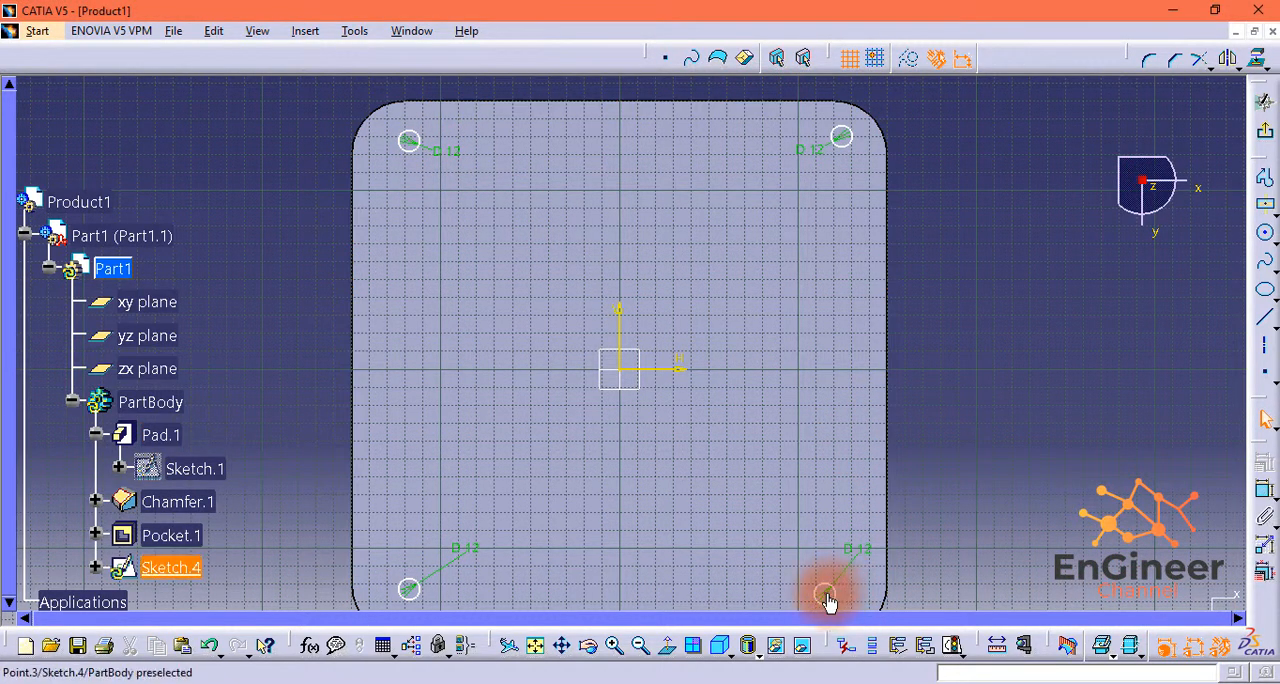
Step: Dimension the horizontal distance between the centres of the two lower circles and set it to 225 mm
{"action": "left_click", "coordinate": [420, 593]}
{"action": "left_click", "coordinate": [1265, 488]}
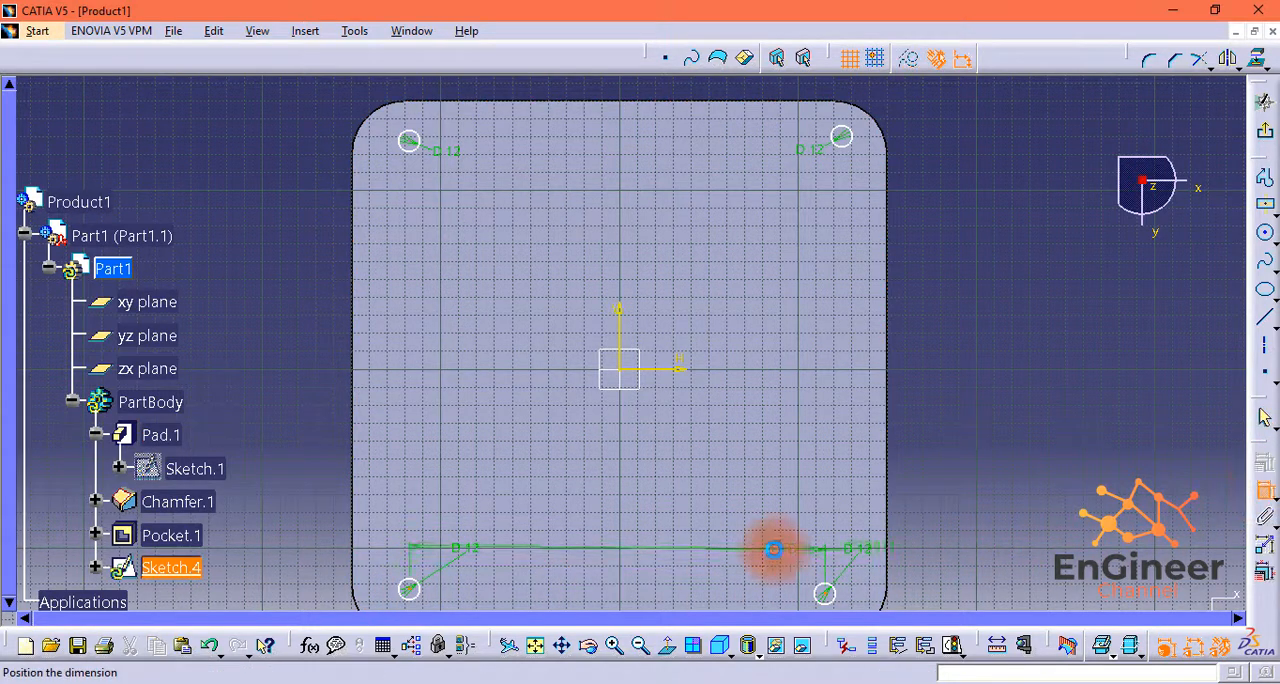
{"action": "left_click", "coordinate": [595, 548]}
{"action": "double_click", "coordinate": [598, 548]}
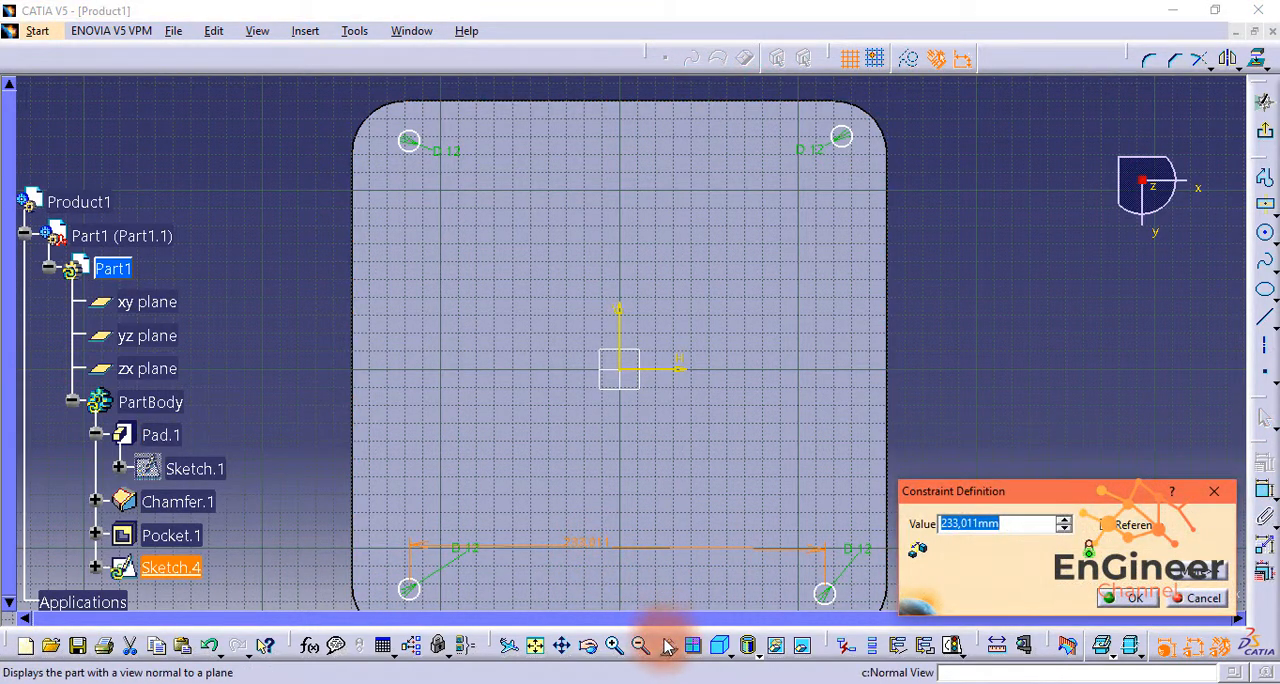
{"action": "type", "text": "225"}
{"action": "left_click", "coordinate": [1128, 597]}
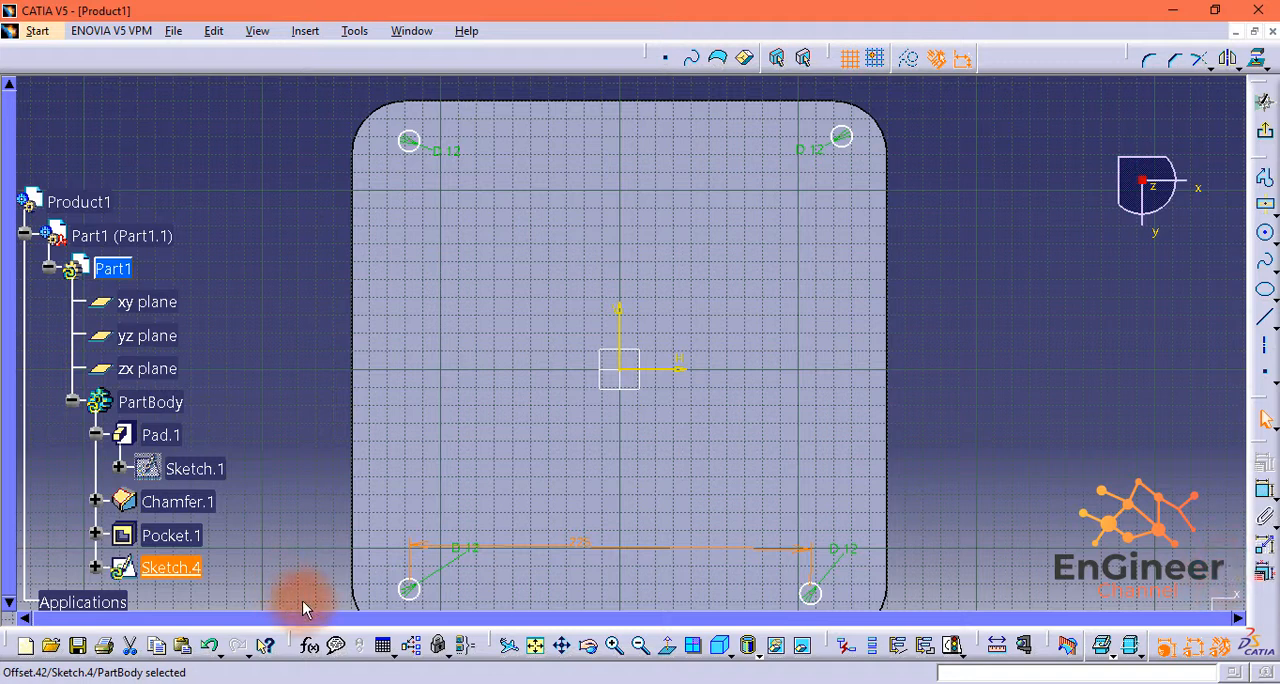
Step: Dimension the vertical distance between the centres of the two left-hand circles and set it to 225 mm
{"action": "left_click", "coordinate": [412, 590]}
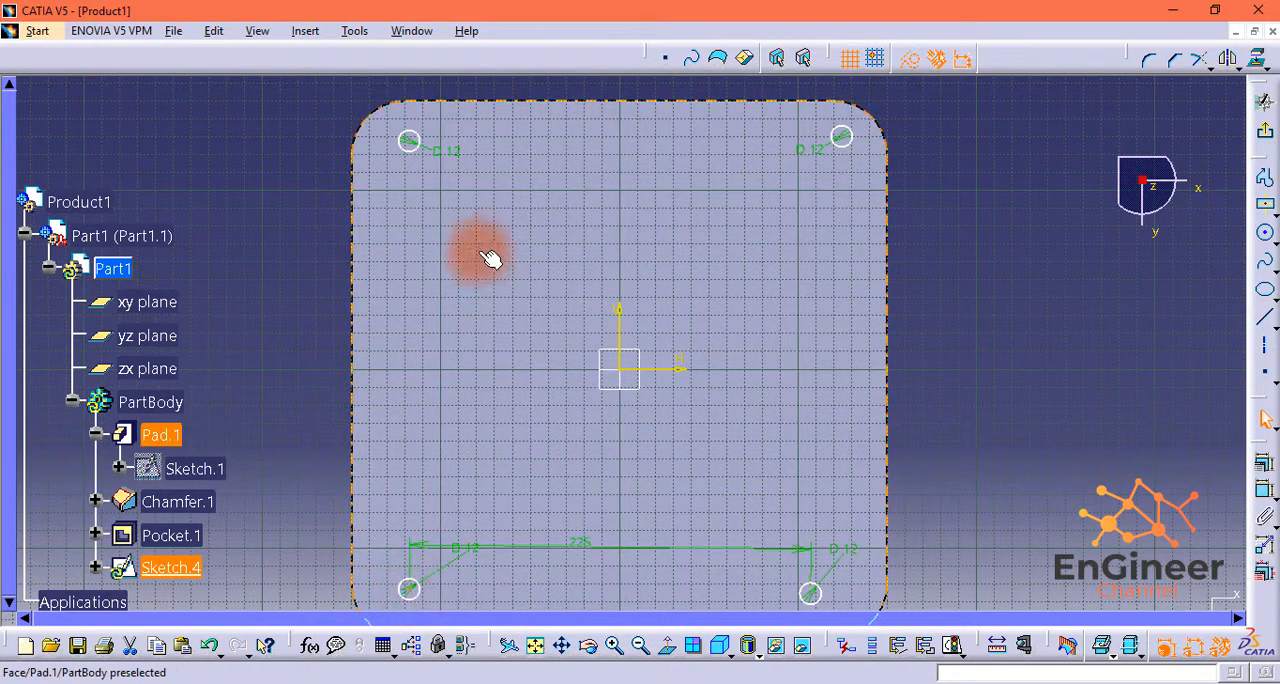
{"action": "left_click", "coordinate": [410, 141], "text": "ctrl"}
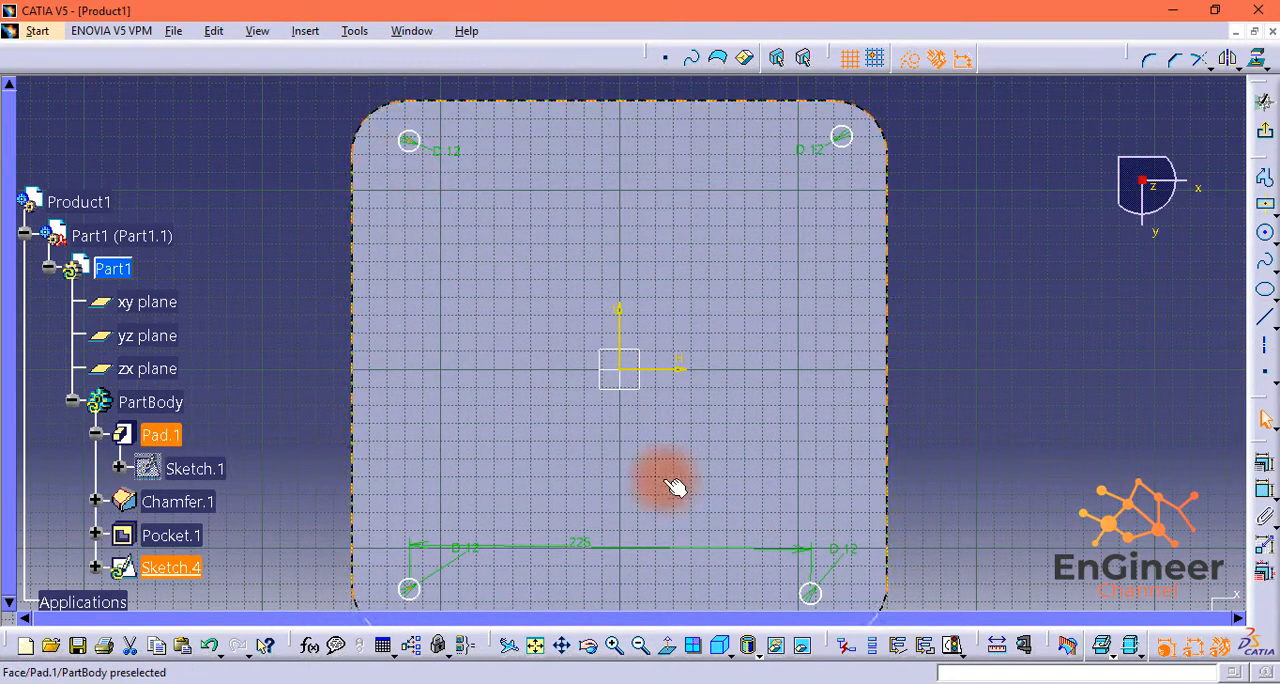
{"action": "left_click", "coordinate": [1263, 512]}
{"action": "double_click", "coordinate": [406, 322]}
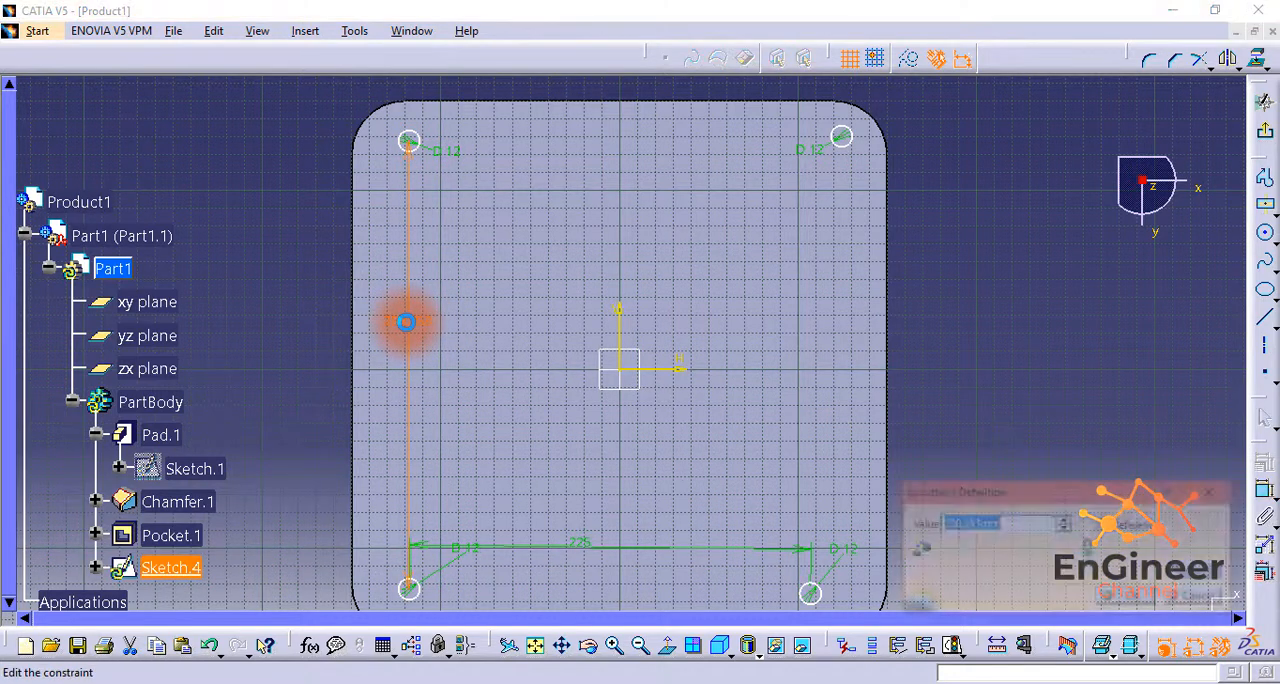
{"action": "type", "text": "225"}
{"action": "left_click", "coordinate": [1128, 597]}
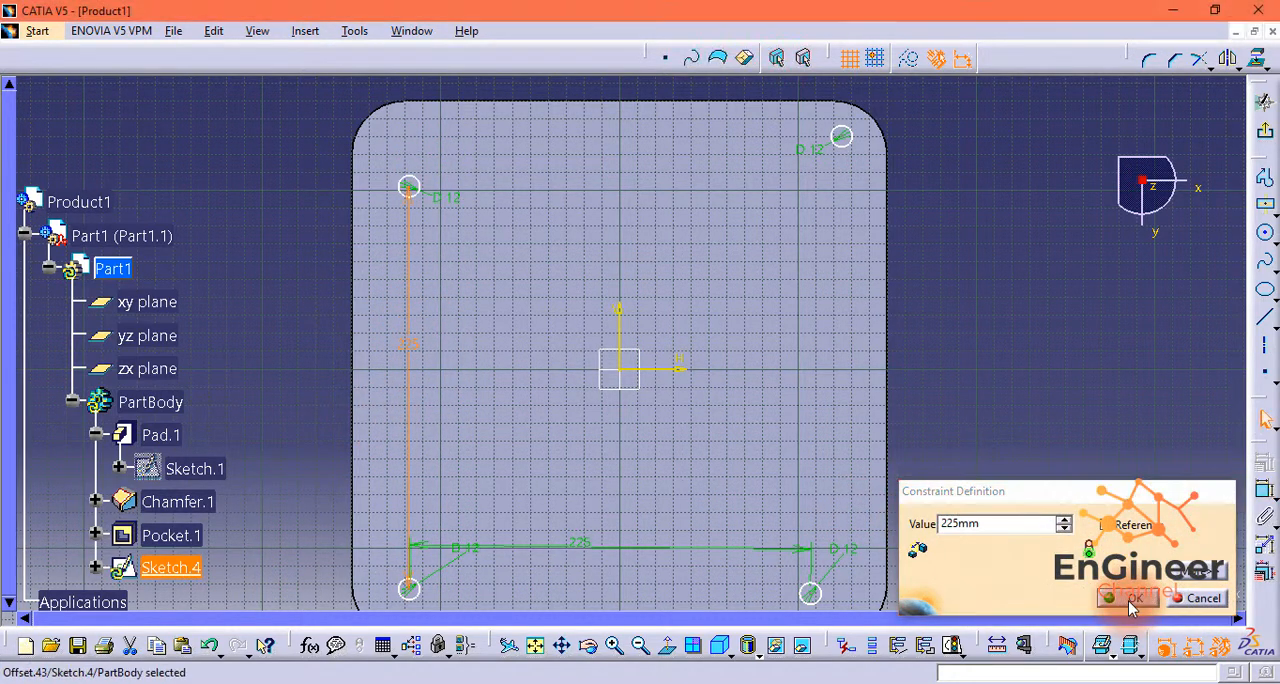
Step: Constrain the two lower circles to be symmetric about the sketch's vertical axis
{"action": "left_click", "coordinate": [410, 589]}
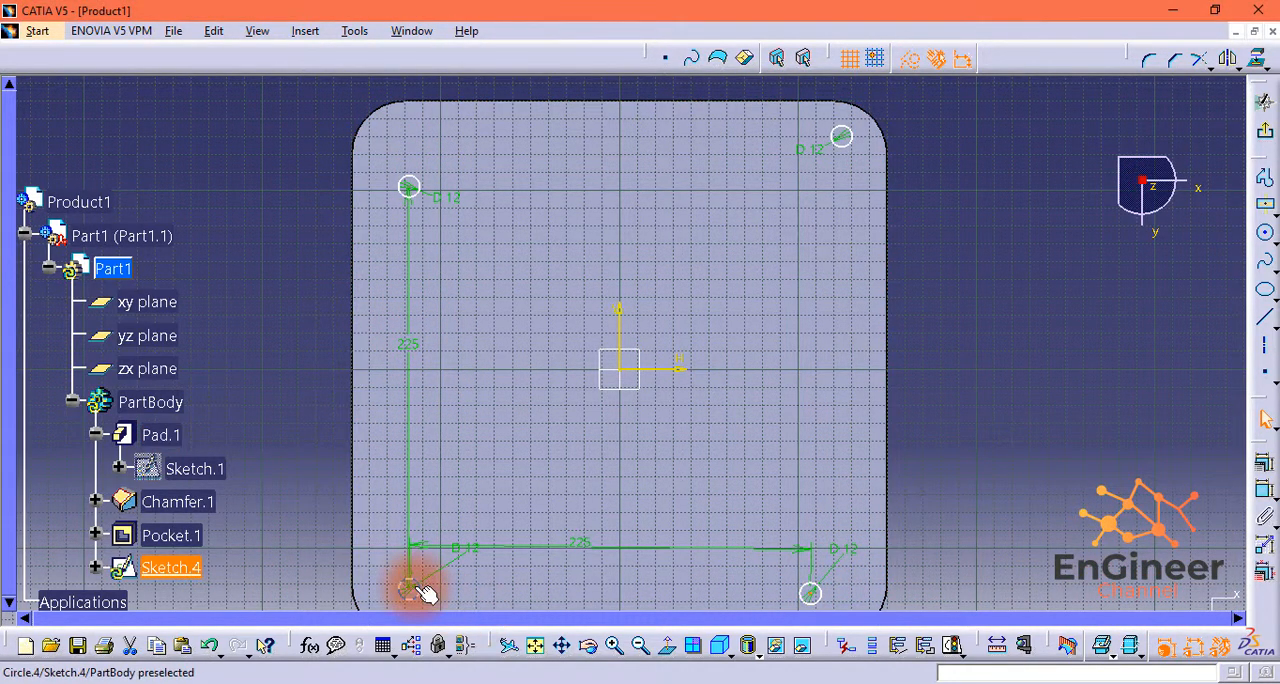
{"action": "left_click", "coordinate": [621, 315], "text": "ctrl"}
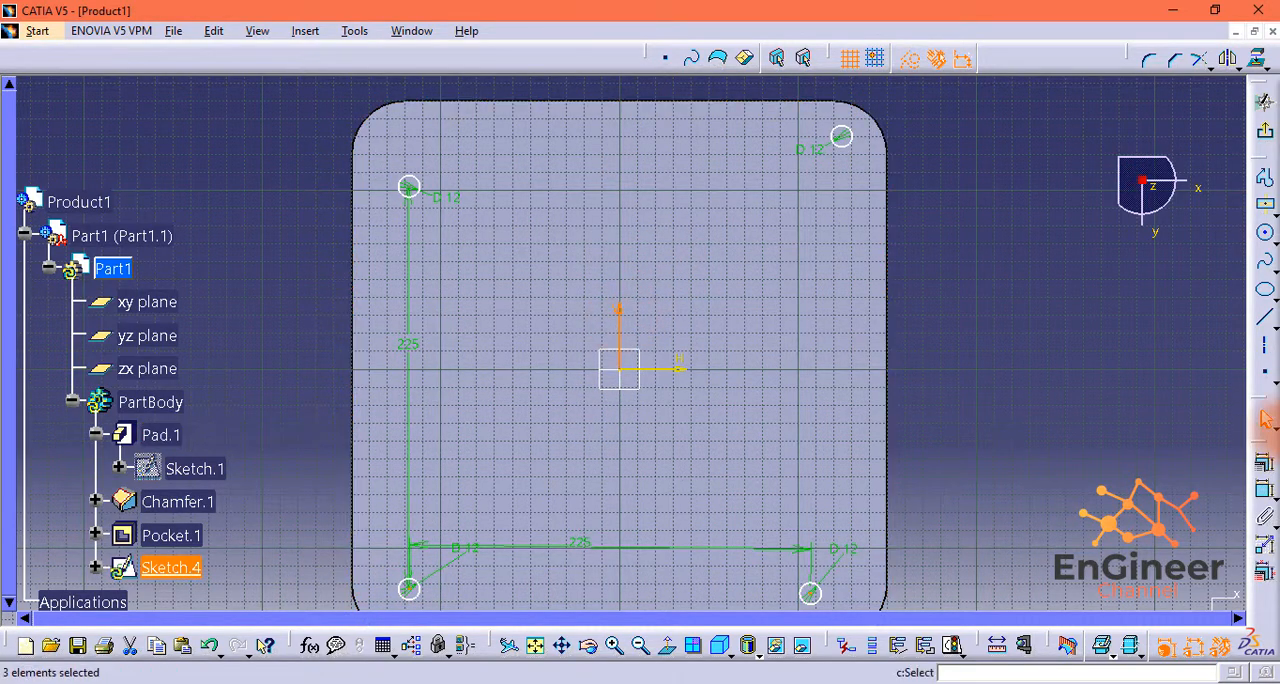
{"action": "left_click", "coordinate": [1259, 474]}
{"action": "left_click", "coordinate": [818, 504]}
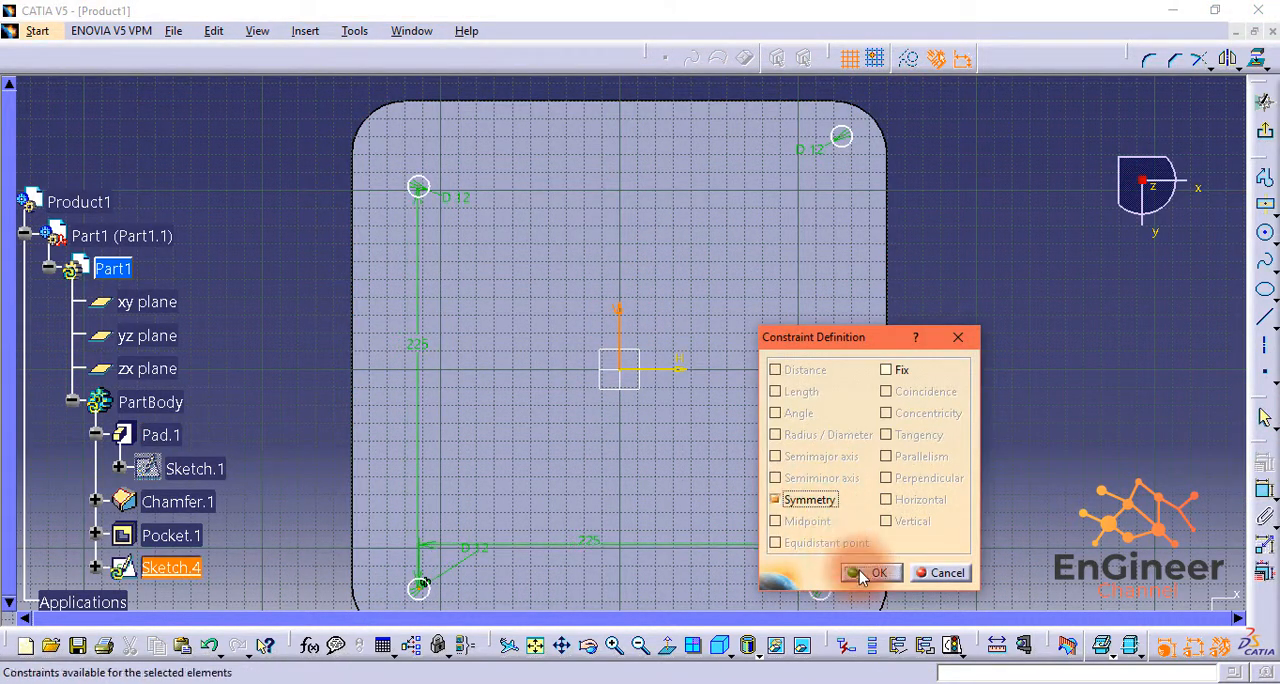
{"action": "left_click", "coordinate": [872, 572]}
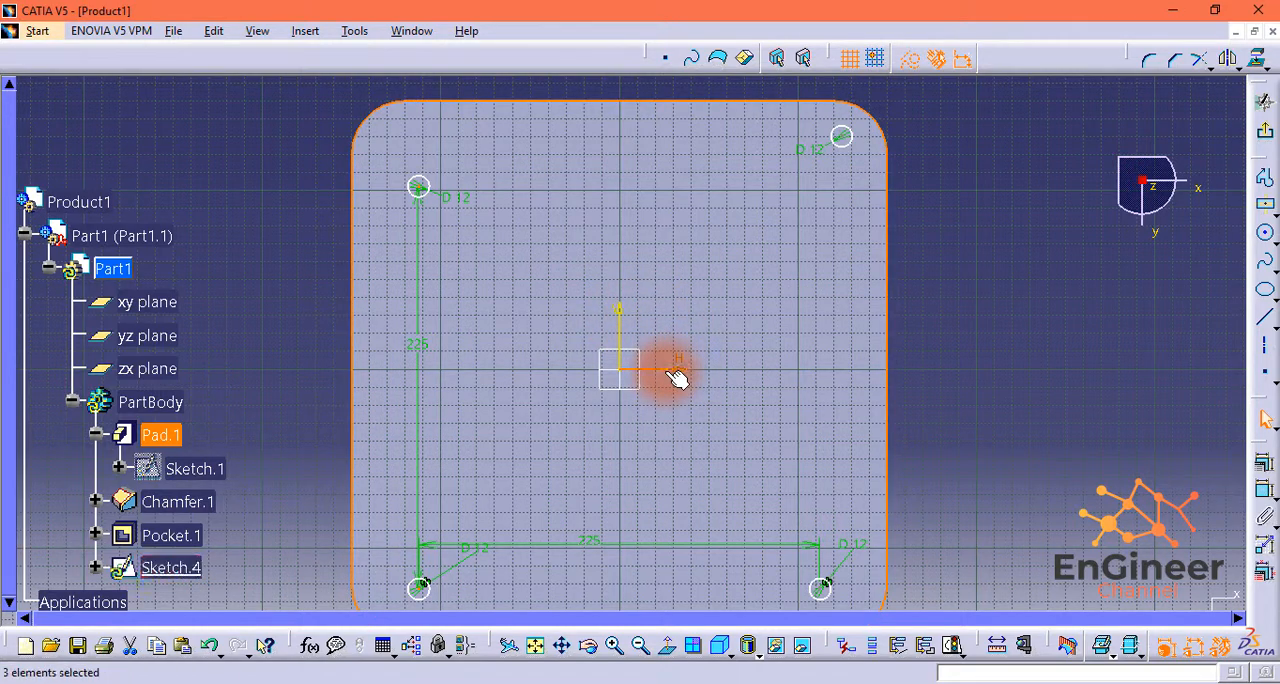
Step: Constrain the two left-hand circles to be symmetric about the sketch's horizontal axis
{"action": "left_click", "coordinate": [1265, 462]}
{"action": "left_click", "coordinate": [776, 499]}
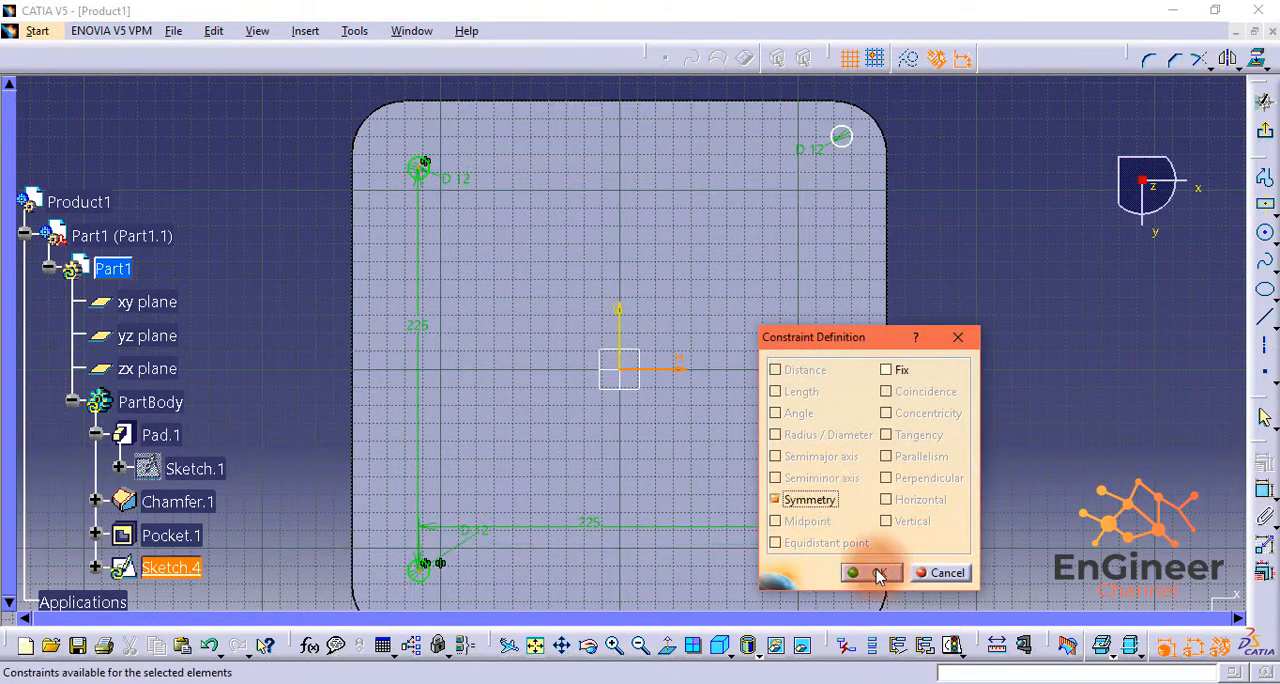
{"action": "left_click", "coordinate": [878, 574]}
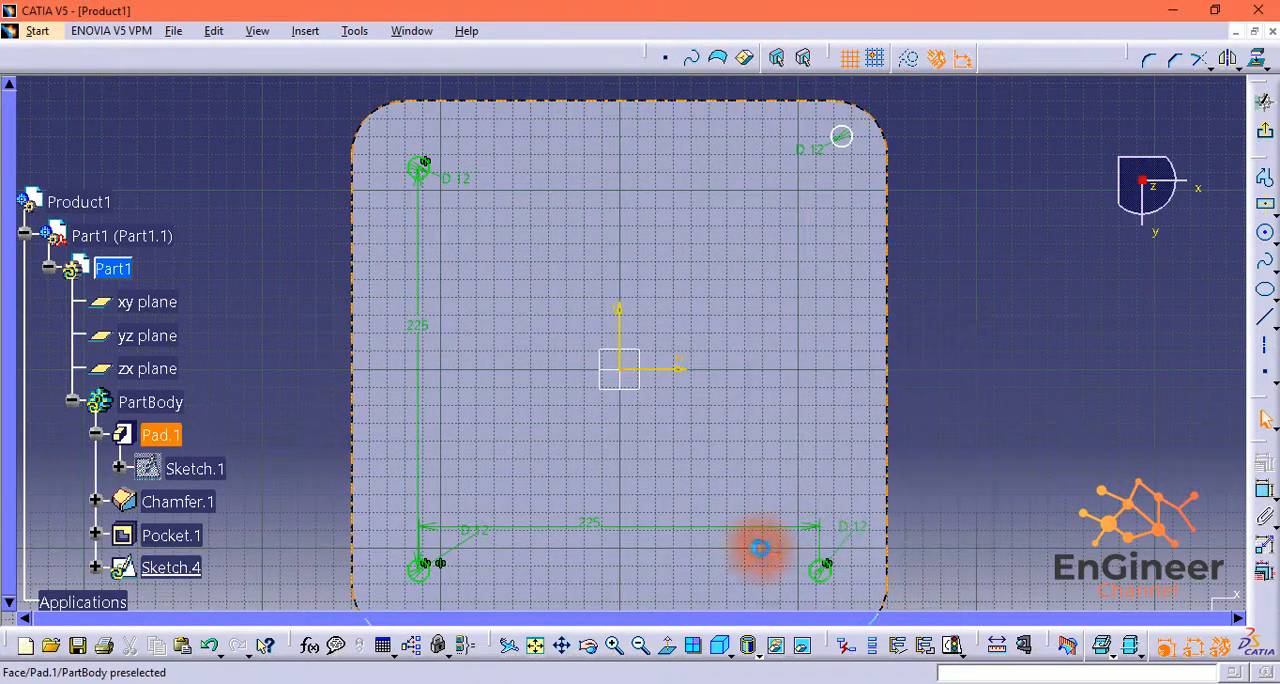
Step: Constrain the two upper circles to be symmetric about the sketch's vertical axis
{"action": "left_click", "coordinate": [842, 137]}
{"action": "left_click", "coordinate": [420, 167], "text": "ctrl"}
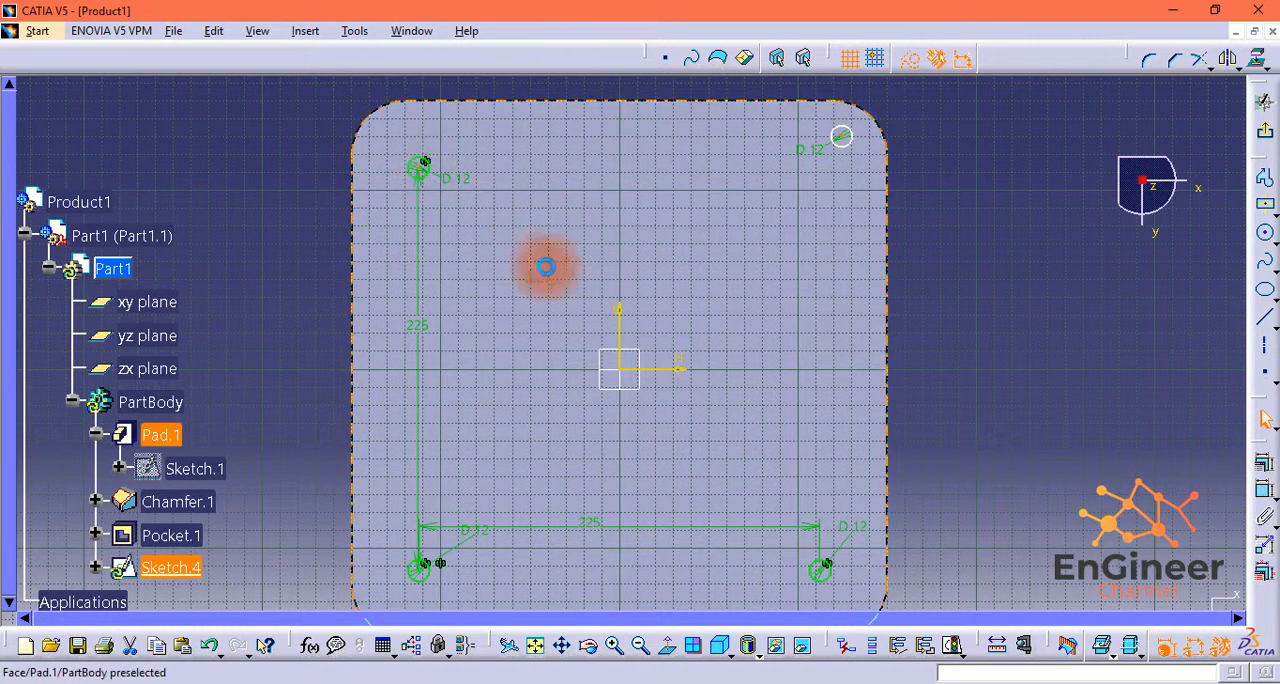
{"action": "left_click", "coordinate": [620, 318], "text": "ctrl"}
{"action": "left_click", "coordinate": [1265, 462]}
{"action": "left_click", "coordinate": [776, 499]}
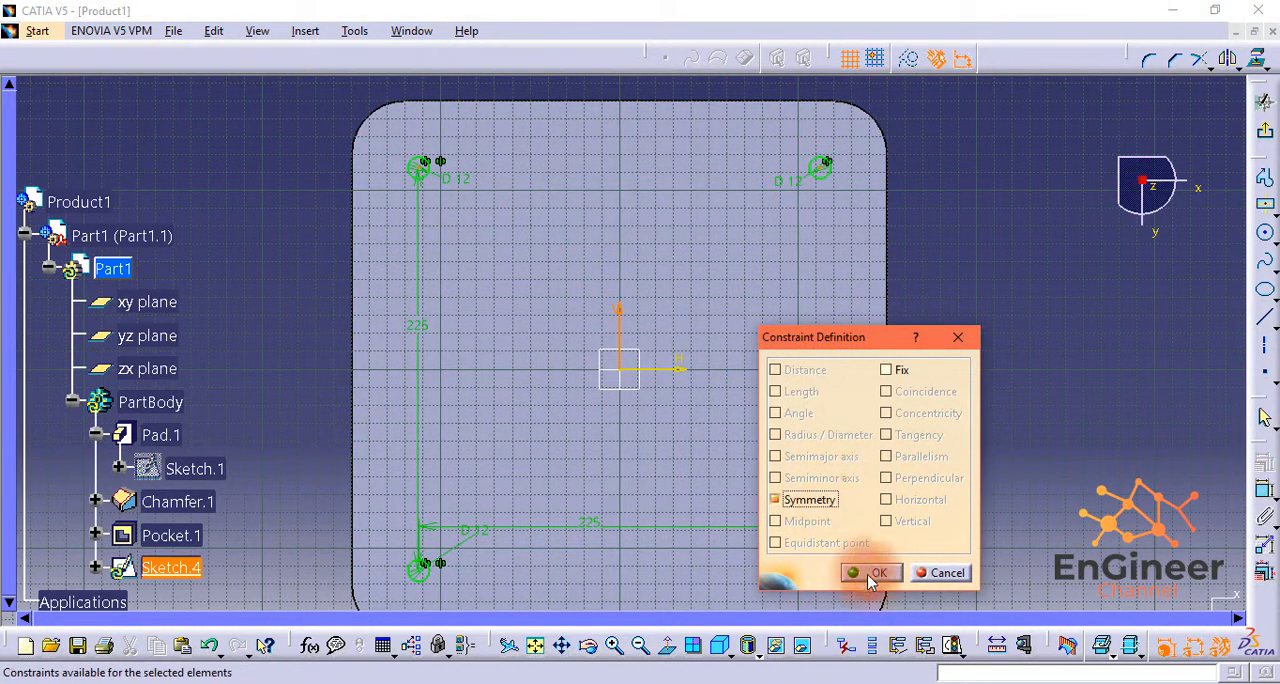
{"action": "left_click", "coordinate": [878, 574]}
Step: Leave the underside sketch and cut its four corner circles into the plate as a 10 mm deep Dimension-type pocket
{"action": "left_click", "coordinate": [1263, 132]}
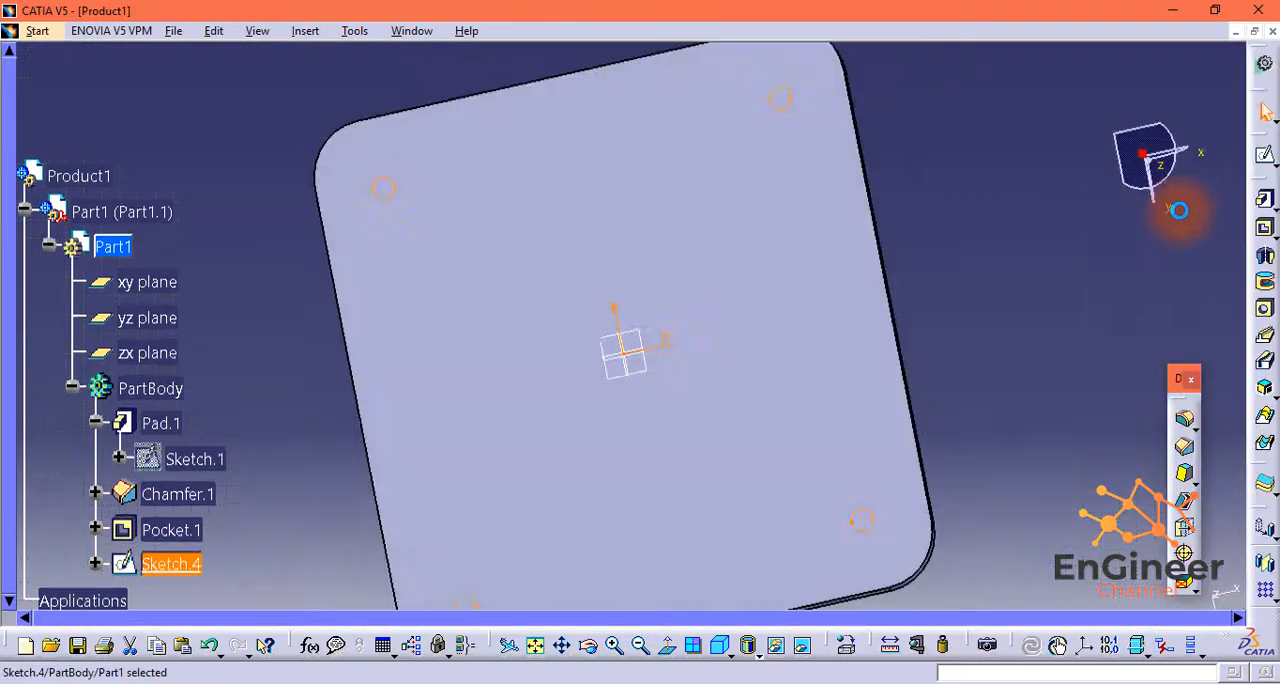
{"action": "left_click", "coordinate": [1265, 232]}
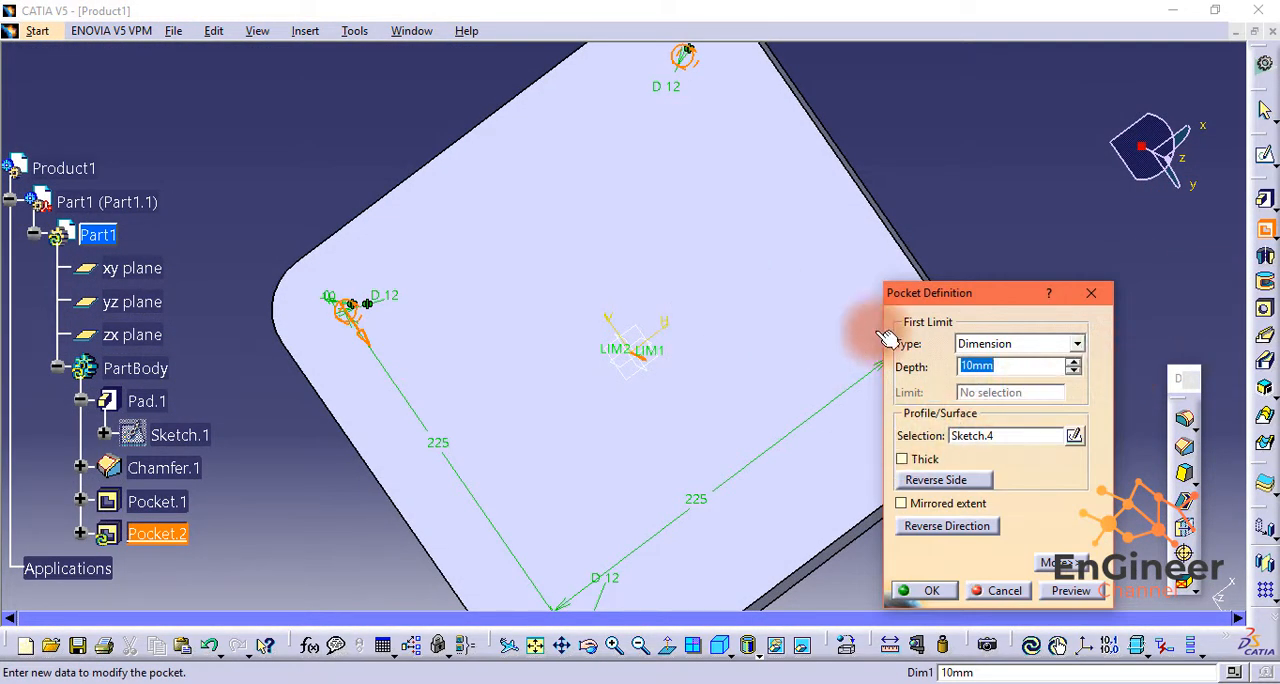
{"action": "left_click", "coordinate": [925, 590]}
{"action": "left_click", "coordinate": [1103, 243]}
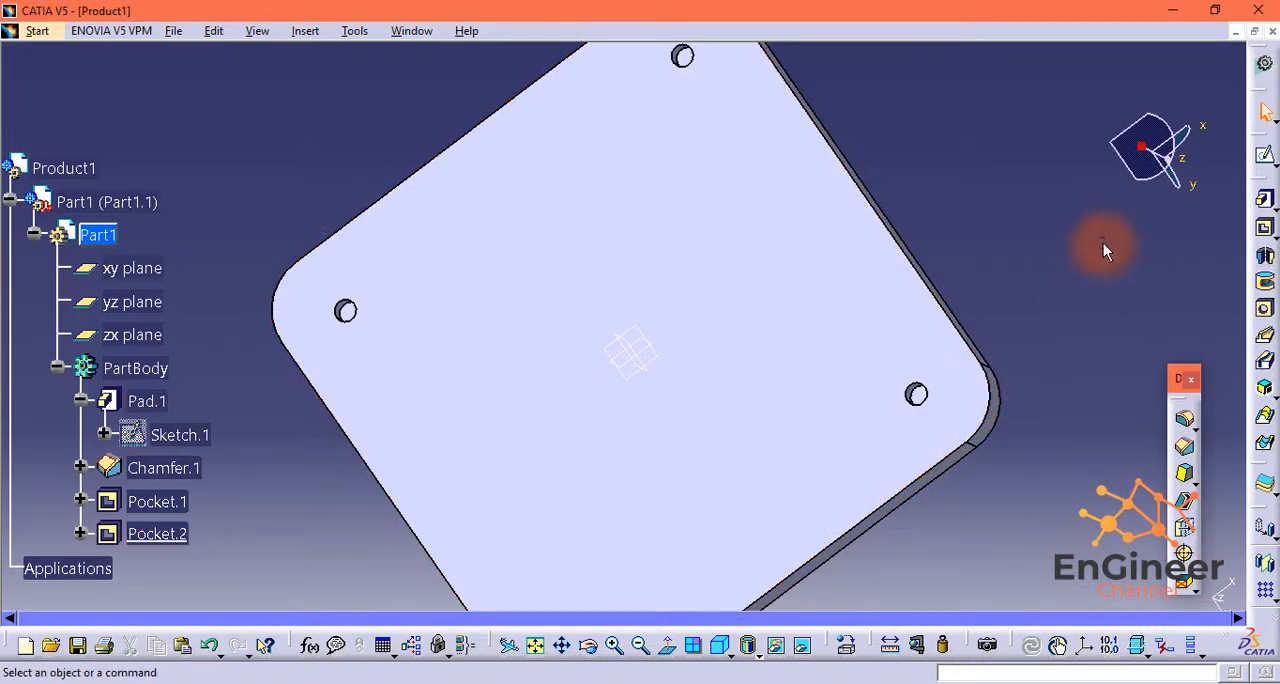
{"action": "middle_click_drag", "start_coordinate": [1103, 243], "coordinate": [906, 434]}
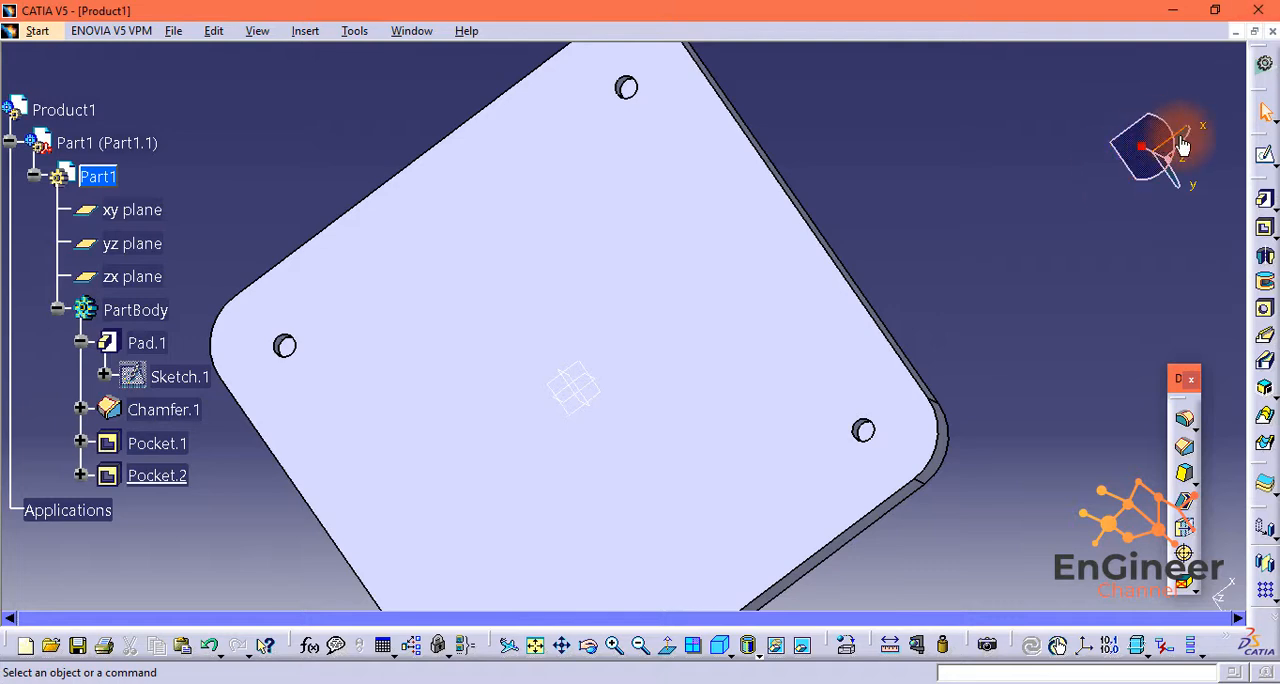
{"action": "left_click_drag", "start_coordinate": [1169, 162], "coordinate": [909, 134]}
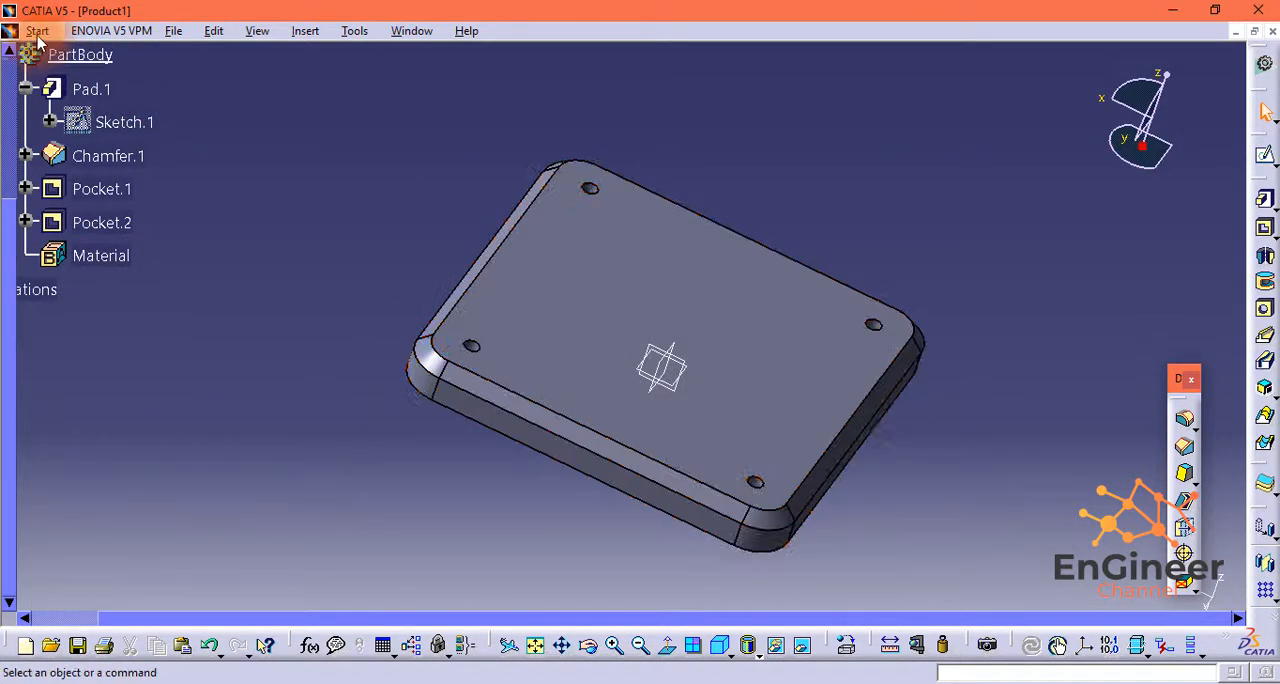
Step: Save the finished 300 mm plate as a CATPart file named Part1
{"action": "left_click", "coordinate": [37, 32]}
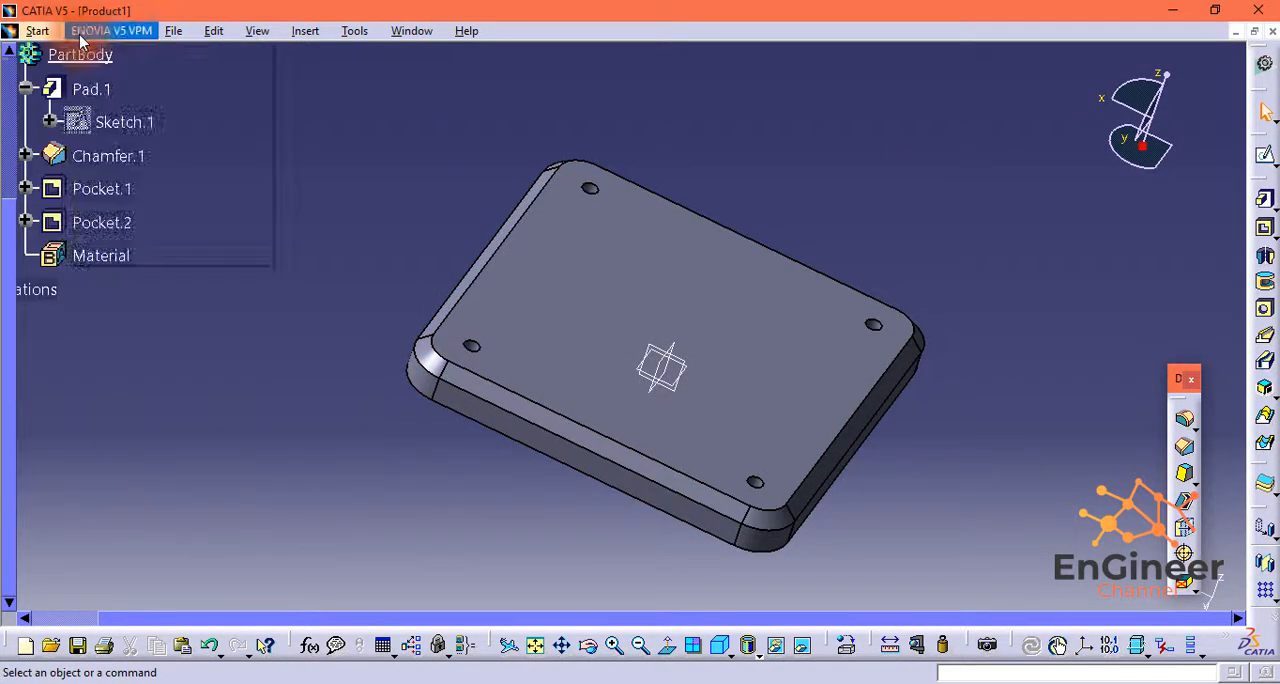
{"action": "left_click", "coordinate": [173, 30]}
{"action": "left_click", "coordinate": [207, 174]}
{"action": "left_click", "coordinate": [976, 497]}
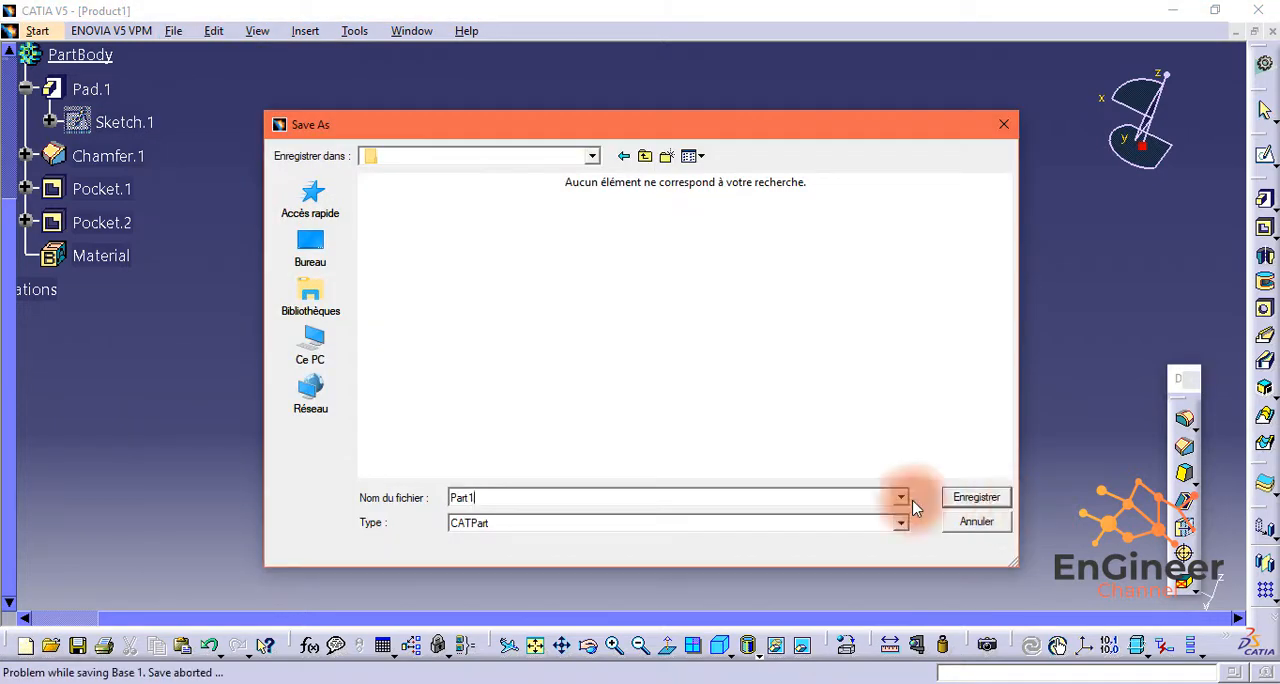
{"action": "left_click", "coordinate": [709, 418]}
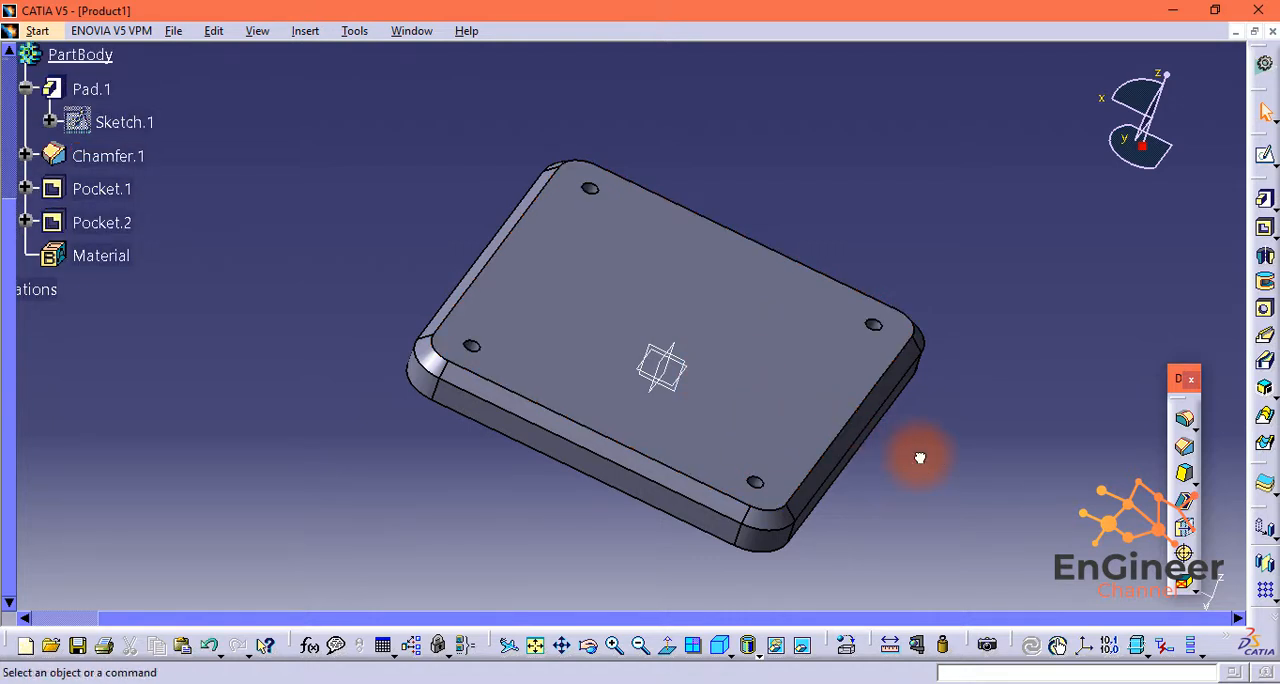
Step: Set the plate outline's width and height to 275 mm in the base pad's sketch and leave the sketch
{"action": "scroll", "coordinate": [920, 457], "scroll_direction": "down", "scroll_amount": 1}
{"action": "scroll", "coordinate": [919, 454], "scroll_direction": "up", "scroll_amount": 1}
{"action": "scroll", "coordinate": [28, 264], "scroll_direction": "up", "scroll_amount": 2}
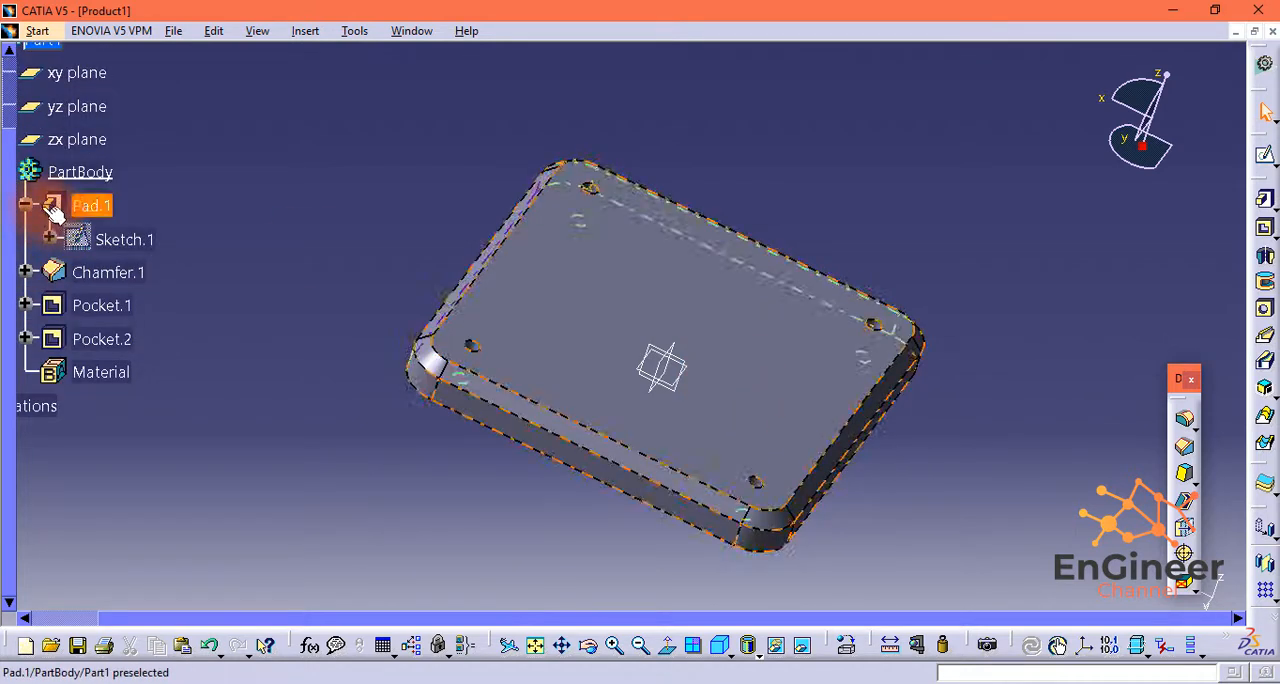
{"action": "left_click", "coordinate": [51, 238]}
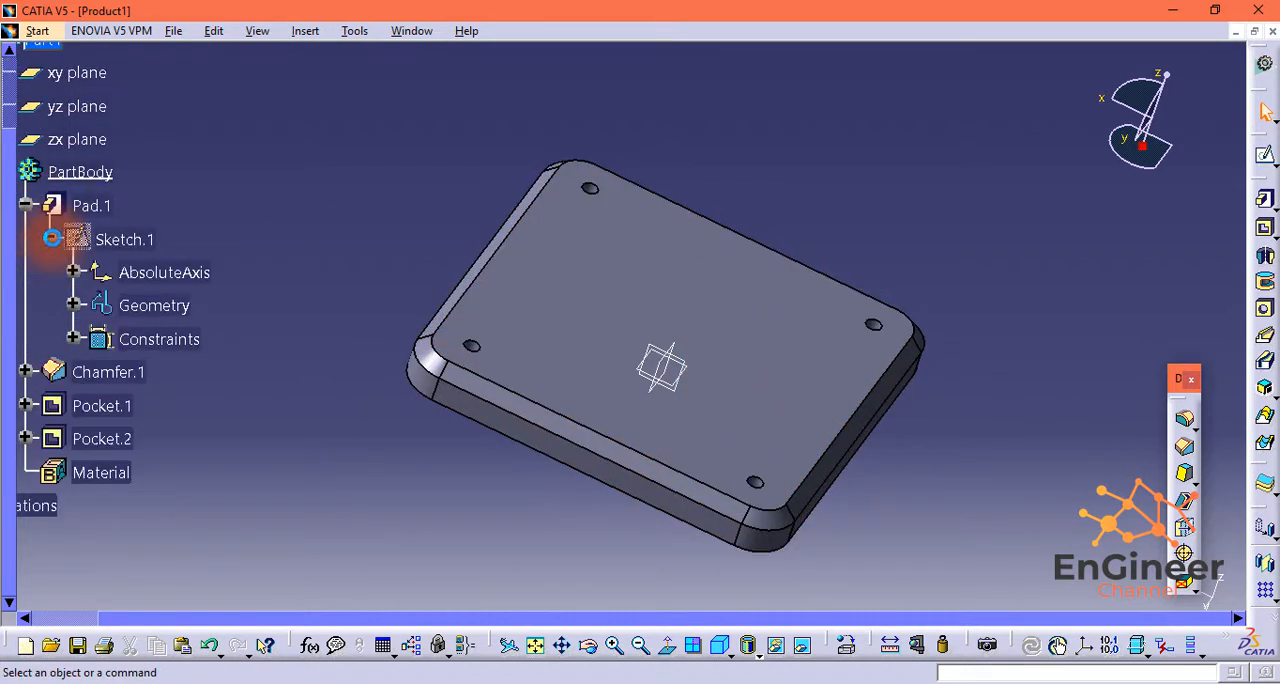
{"action": "double_click", "coordinate": [122, 238]}
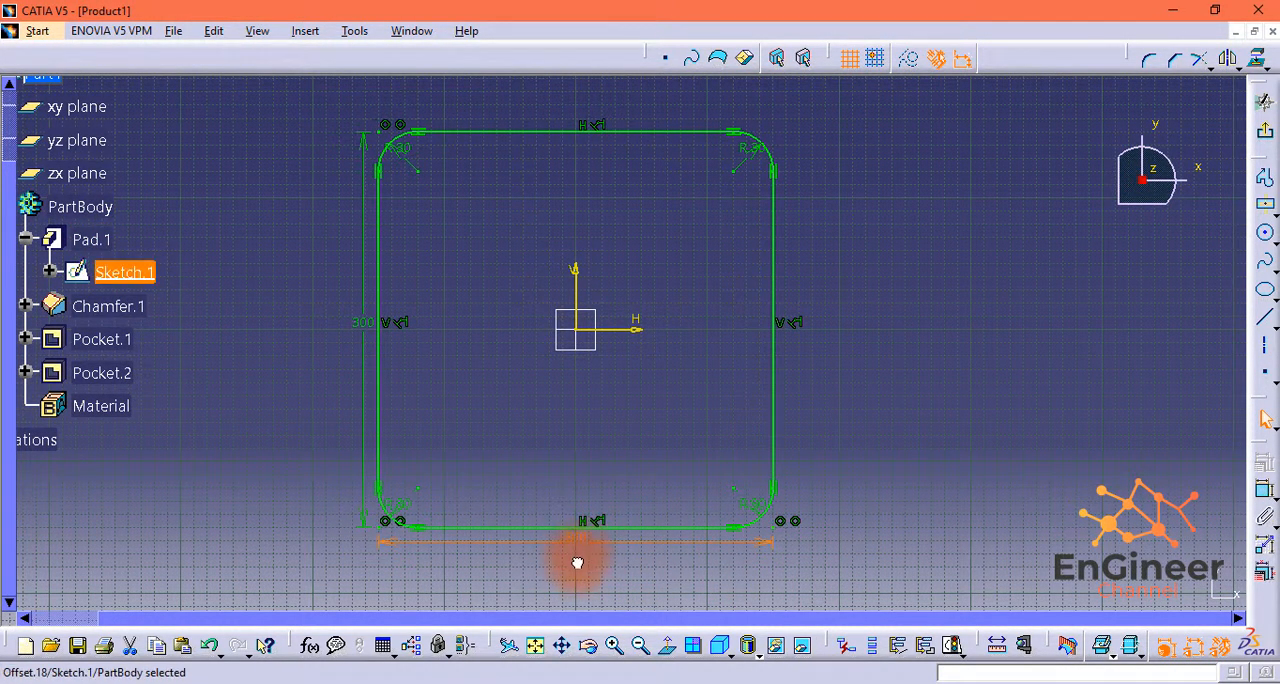
{"action": "left_click", "coordinate": [902, 503]}
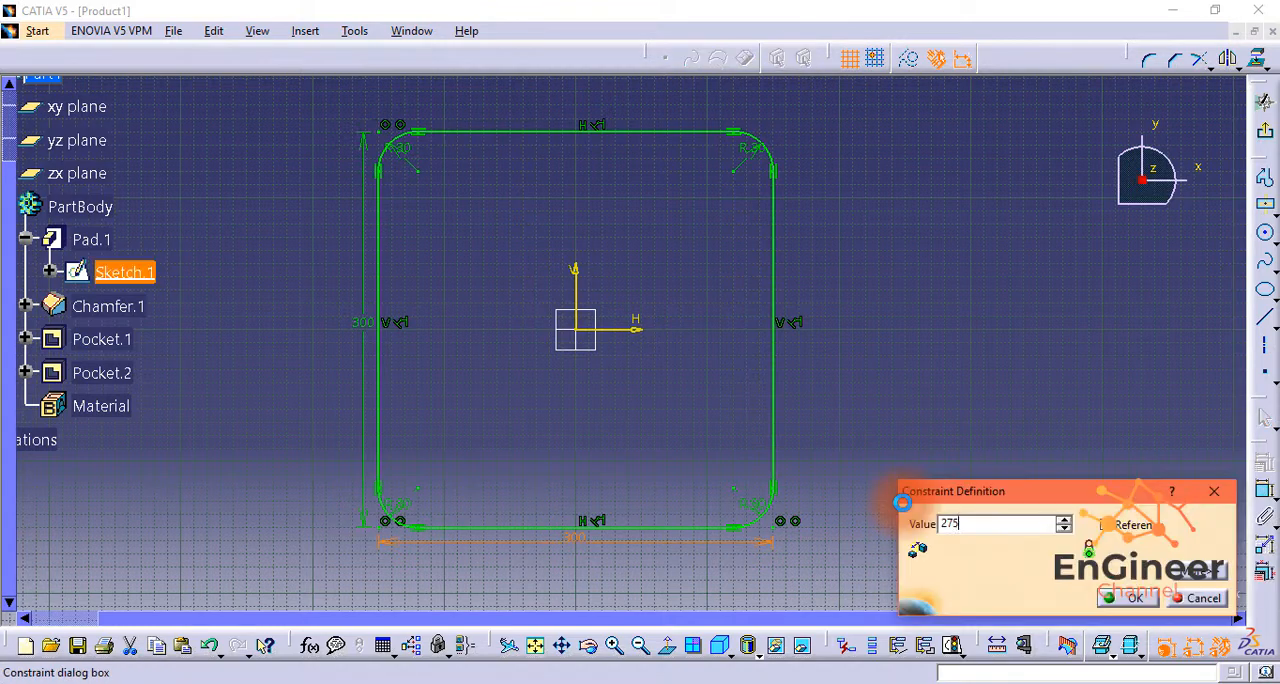
{"action": "key", "text": "Return"}
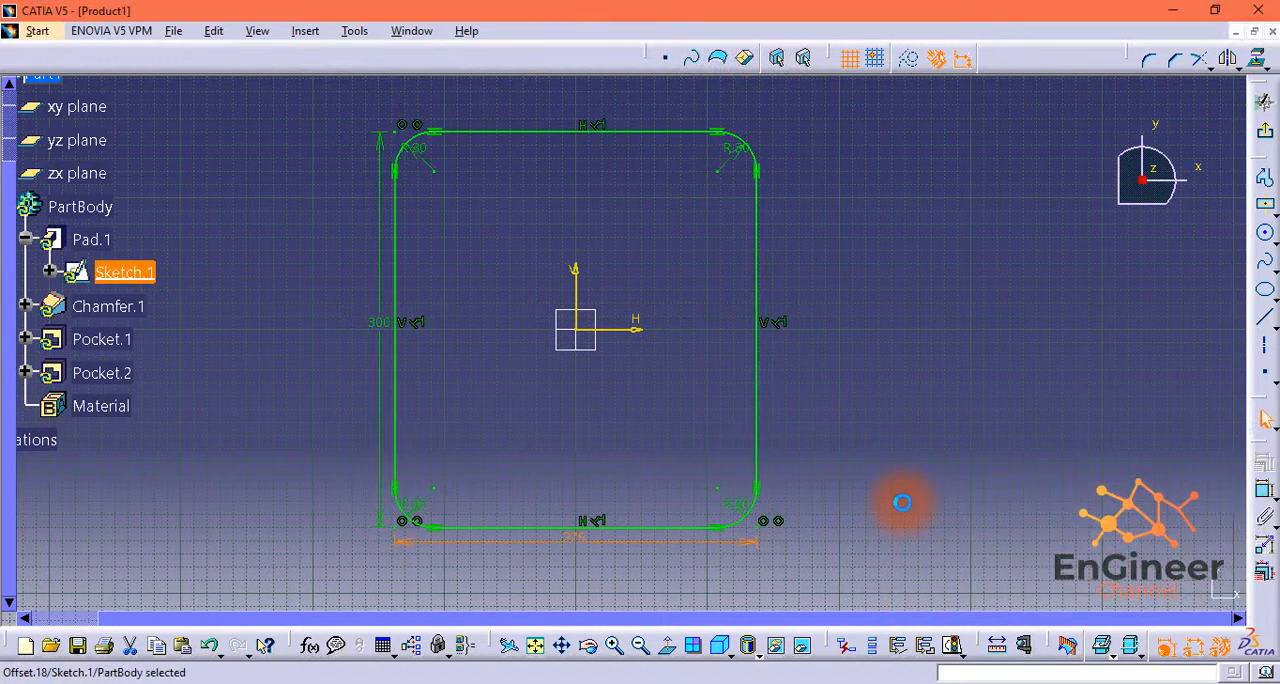
{"action": "double_click", "coordinate": [382, 323]}
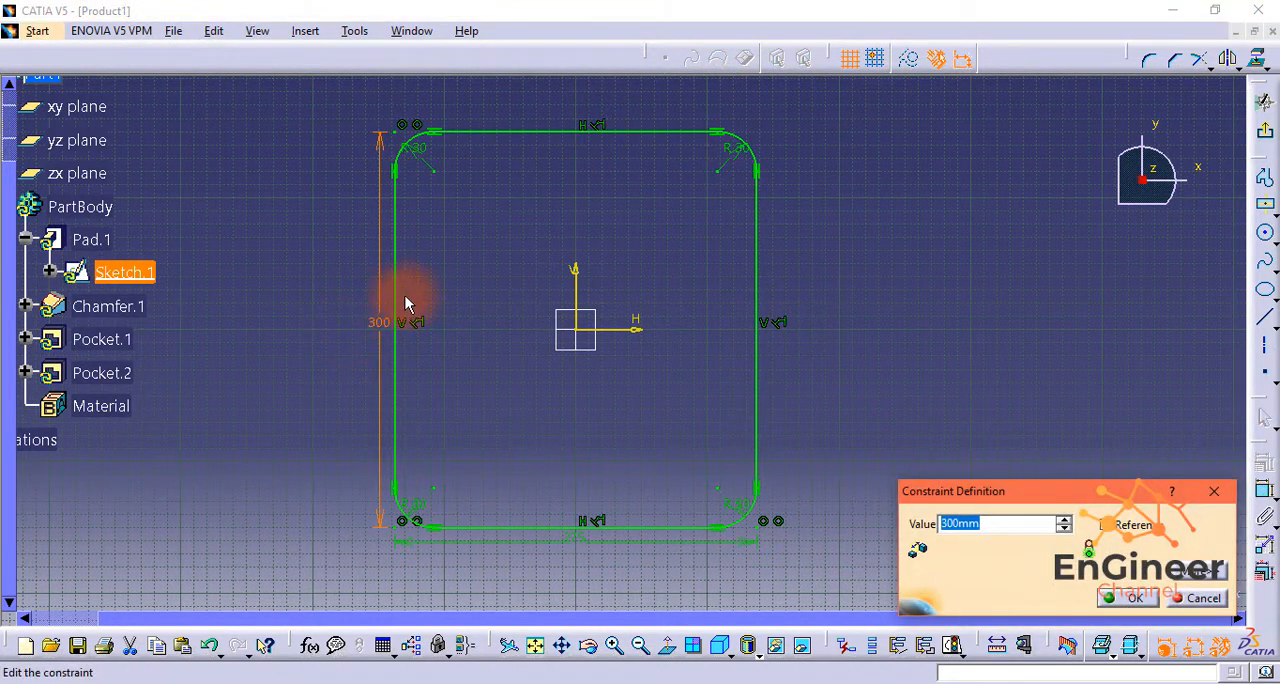
{"action": "type", "text": "275"}
{"action": "key", "text": "Return"}
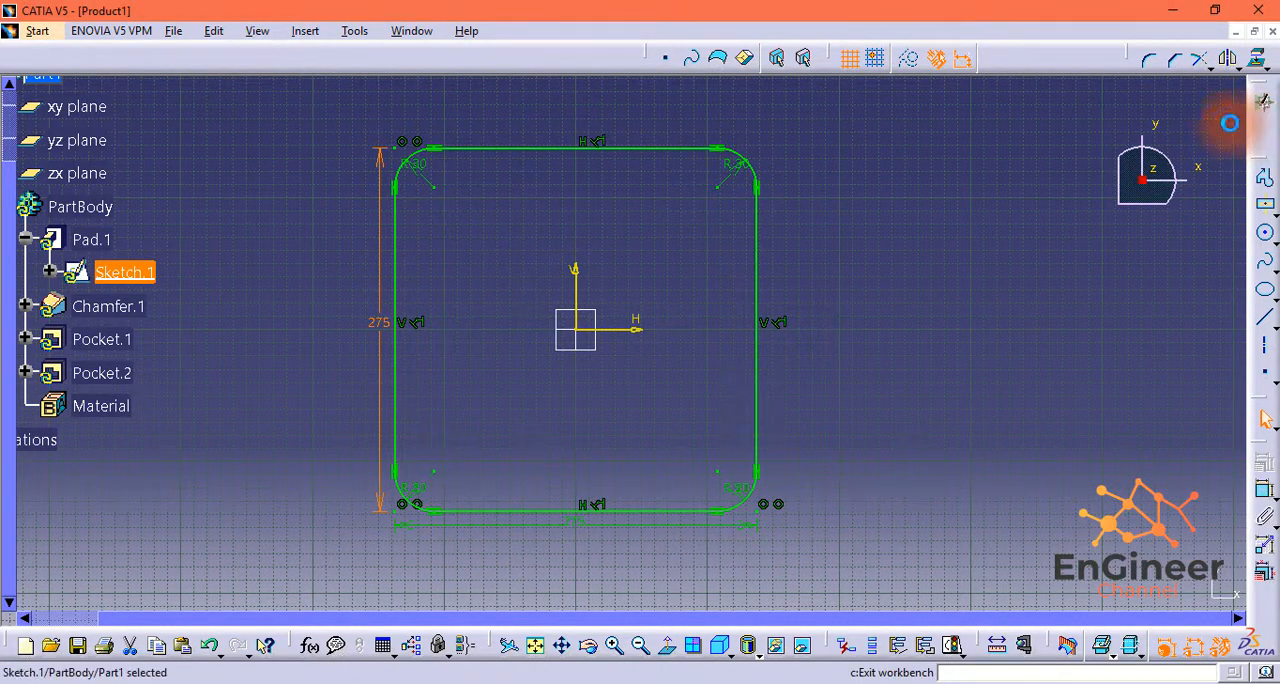
{"action": "left_click", "coordinate": [1262, 102]}
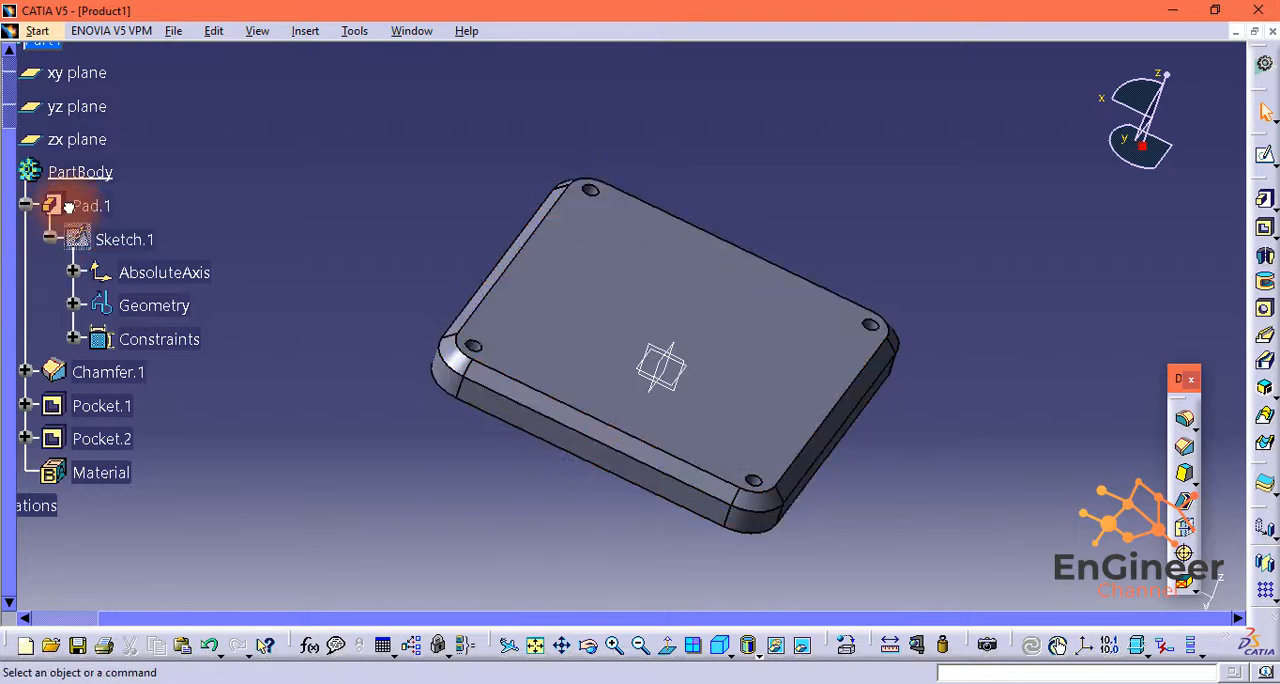
Step: Set the base pad's length to 20 mm
{"action": "double_click", "coordinate": [63, 206]}
{"action": "type", "text": "20"}
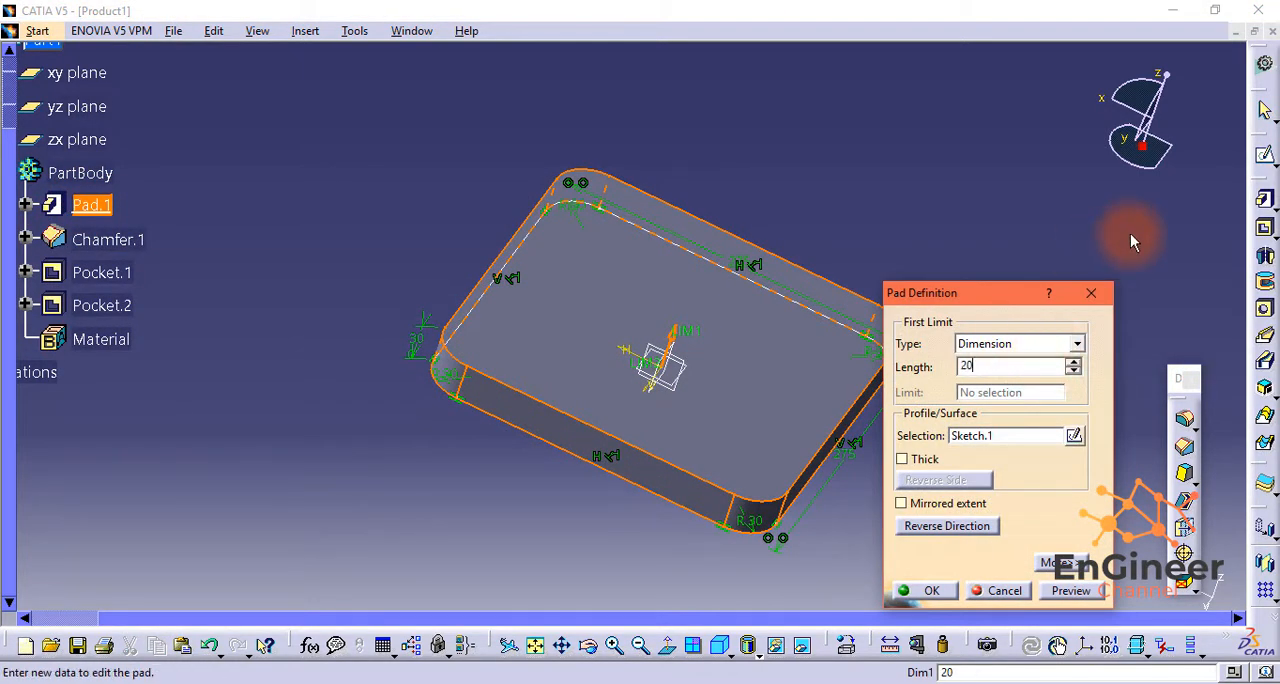
{"action": "left_click", "coordinate": [925, 590]}
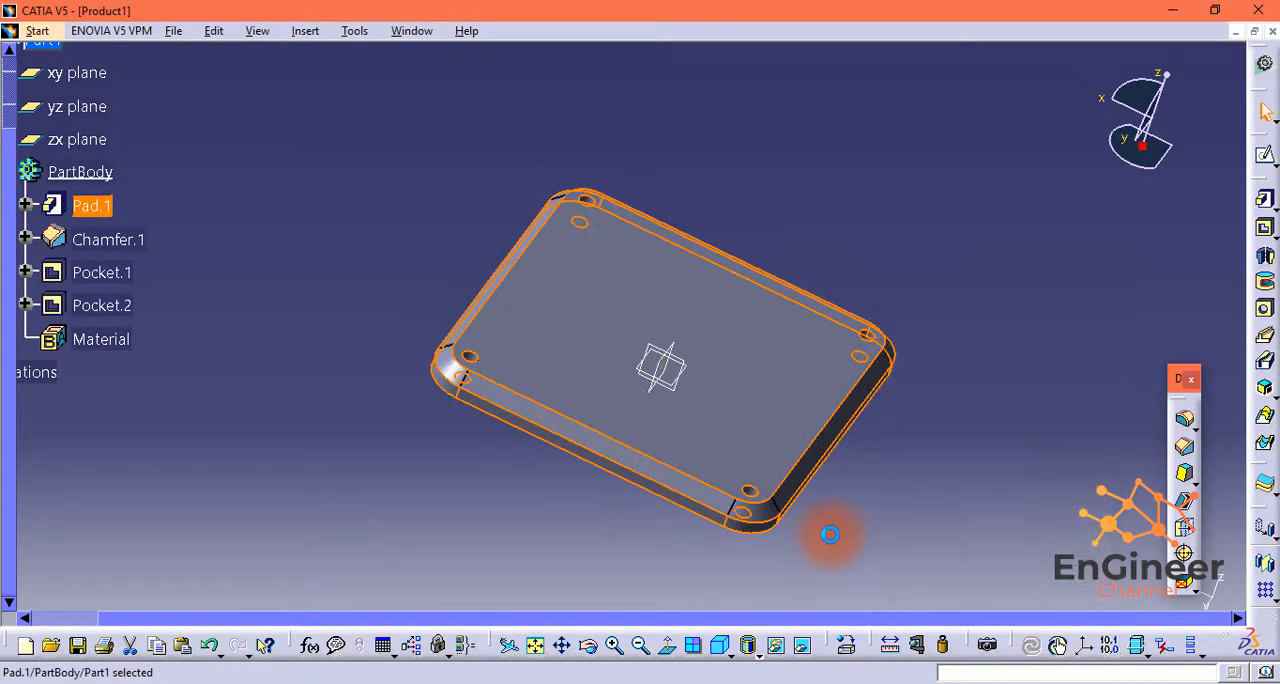
{"action": "left_click", "coordinate": [517, 452]}
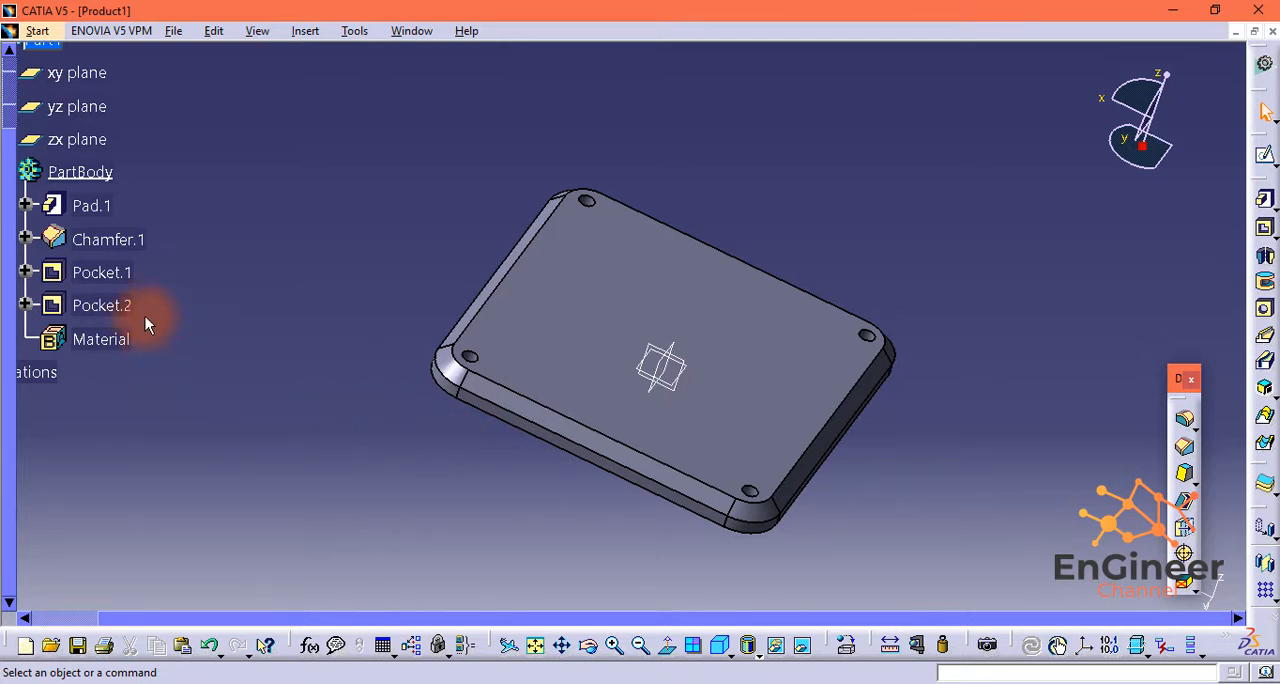
Step: Open the sketch of the first pocket and set the horizontal spacing between its corner circles to 175 mm
{"action": "left_click", "coordinate": [27, 240]}
{"action": "left_click", "coordinate": [27, 240]}
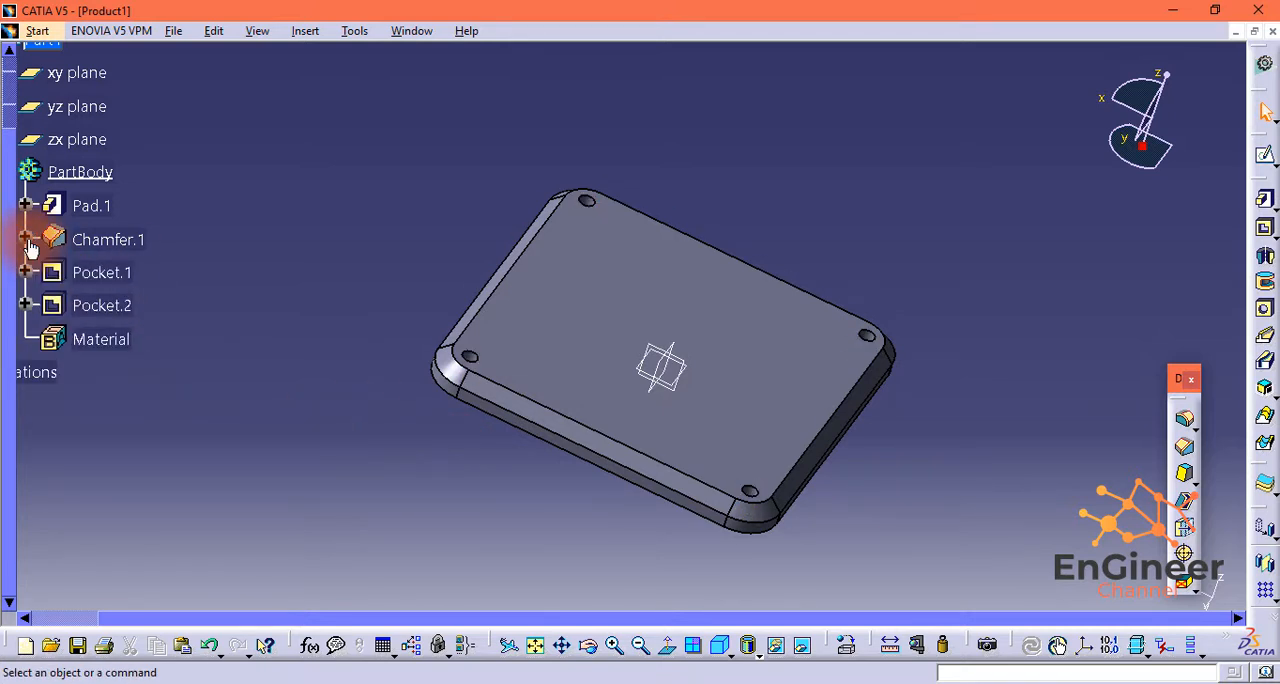
{"action": "left_click", "coordinate": [26, 272]}
{"action": "left_click", "coordinate": [50, 305]}
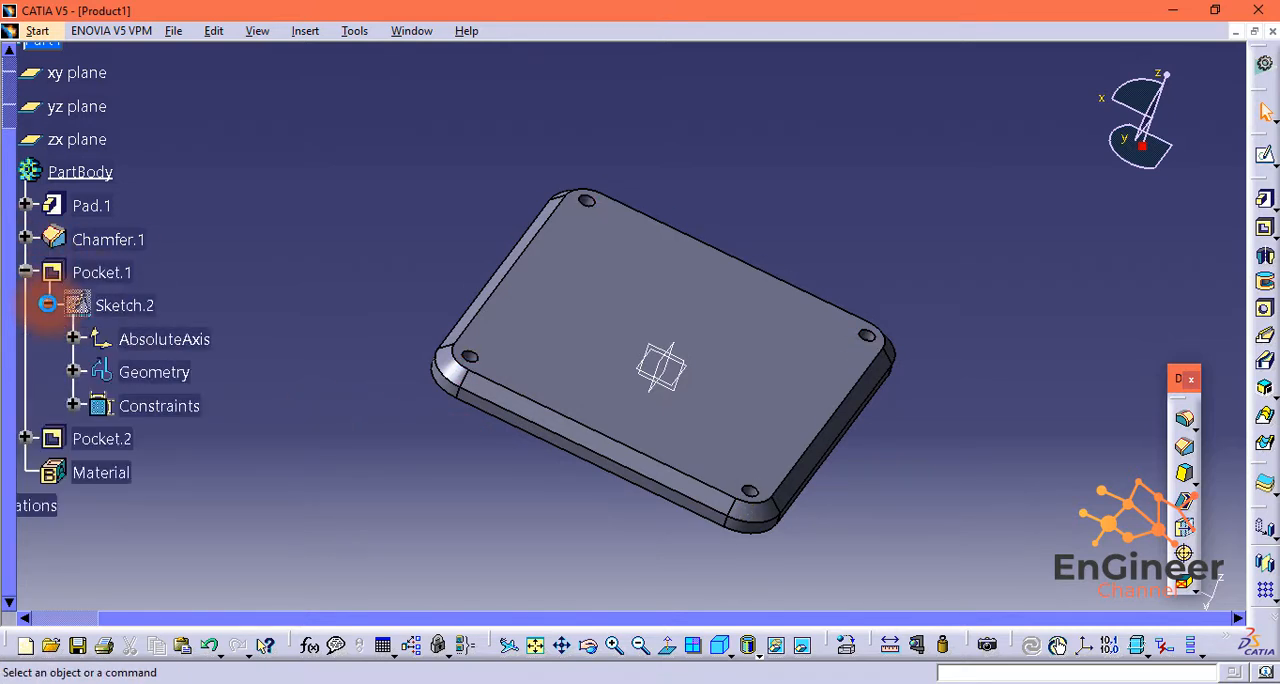
{"action": "left_click", "coordinate": [126, 305]}
{"action": "double_click", "coordinate": [126, 305]}
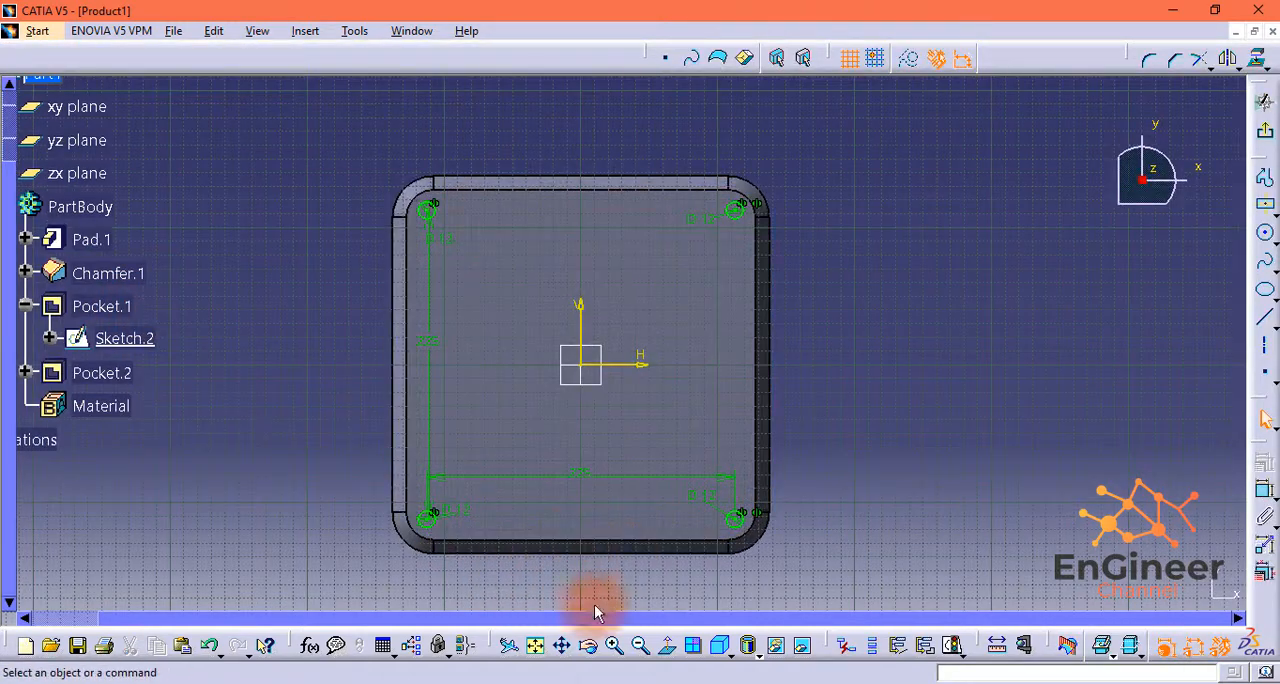
{"action": "double_click", "coordinate": [598, 477]}
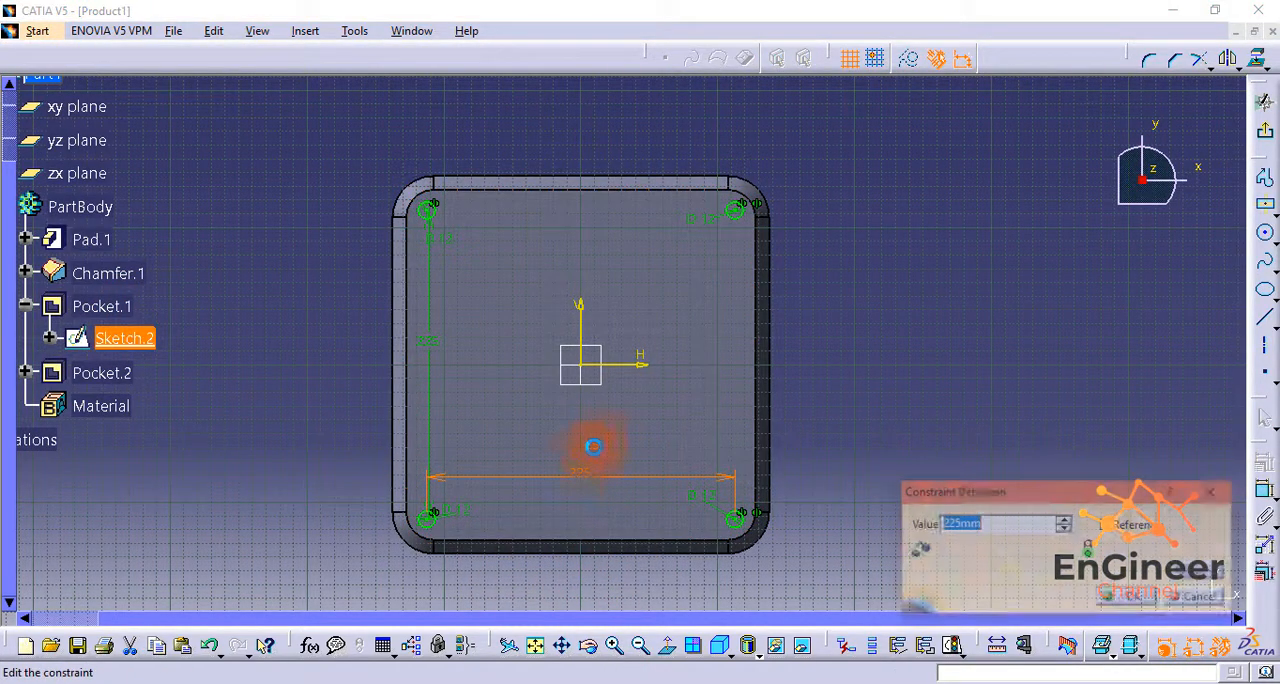
{"action": "type", "text": "175"}
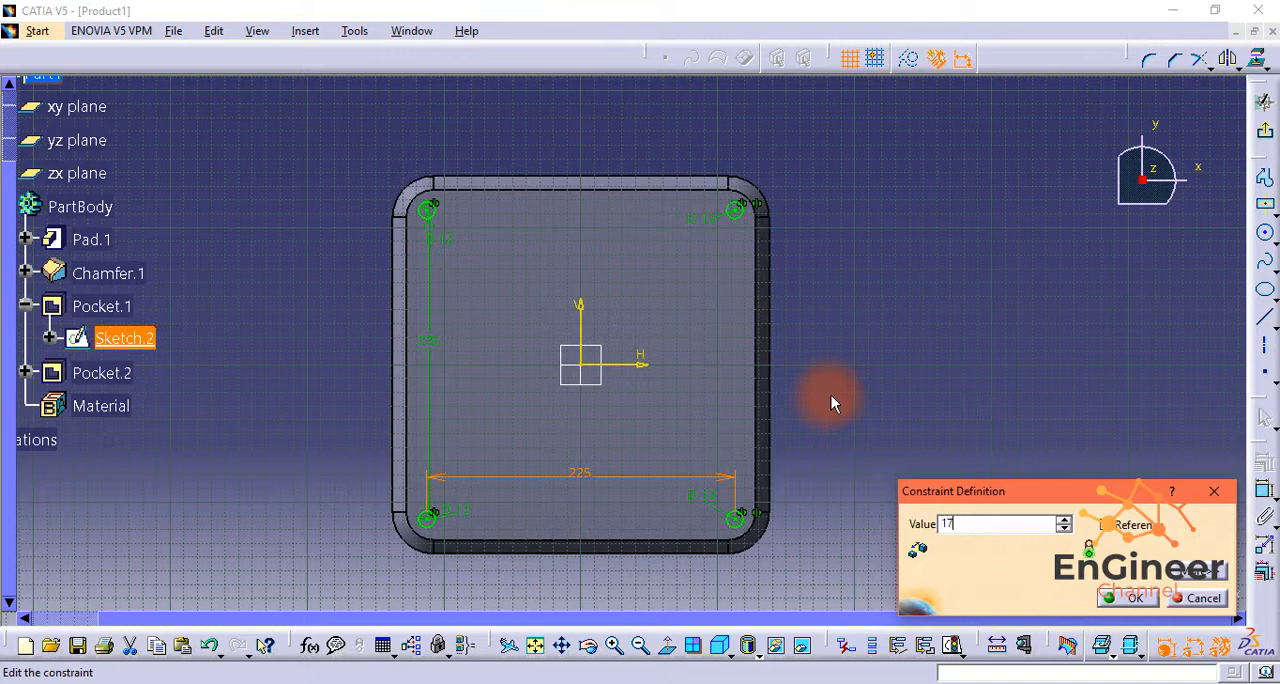
{"action": "key", "text": "Return"}
Step: Set the vertical spacing between the first pocket's corner circles to 175 mm and leave the sketch
{"action": "double_click", "coordinate": [456, 343]}
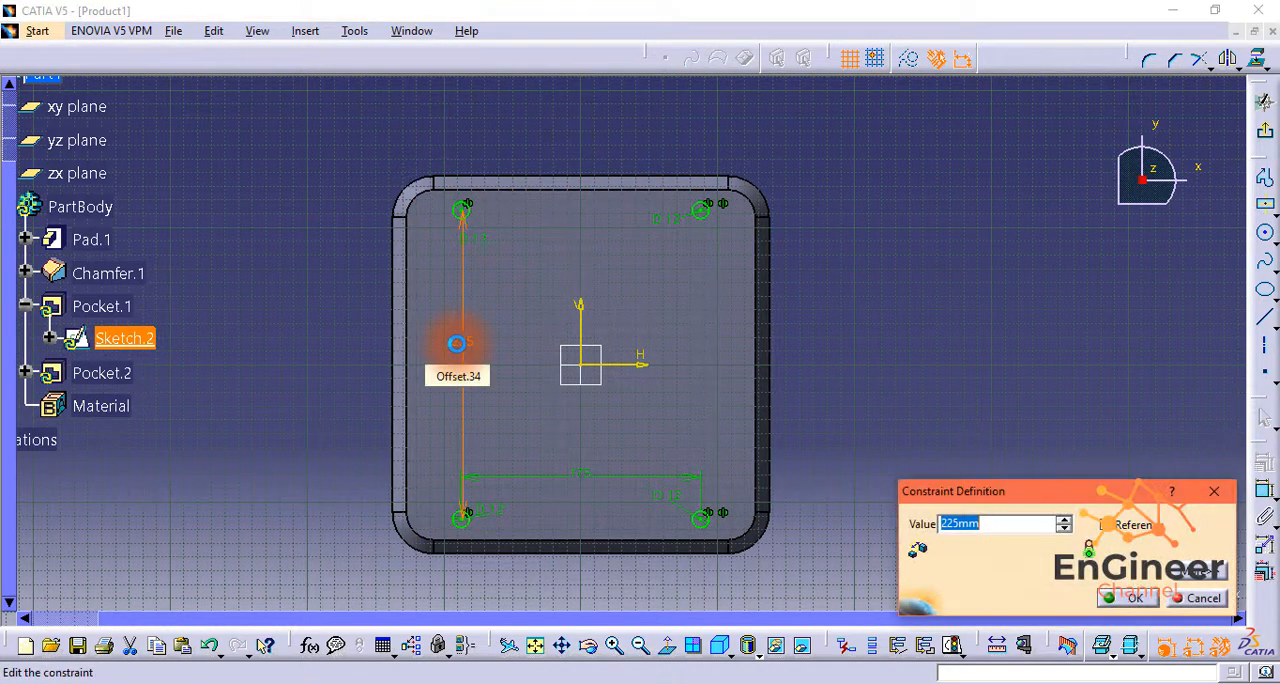
{"action": "type", "text": "175"}
{"action": "key", "text": "Return"}
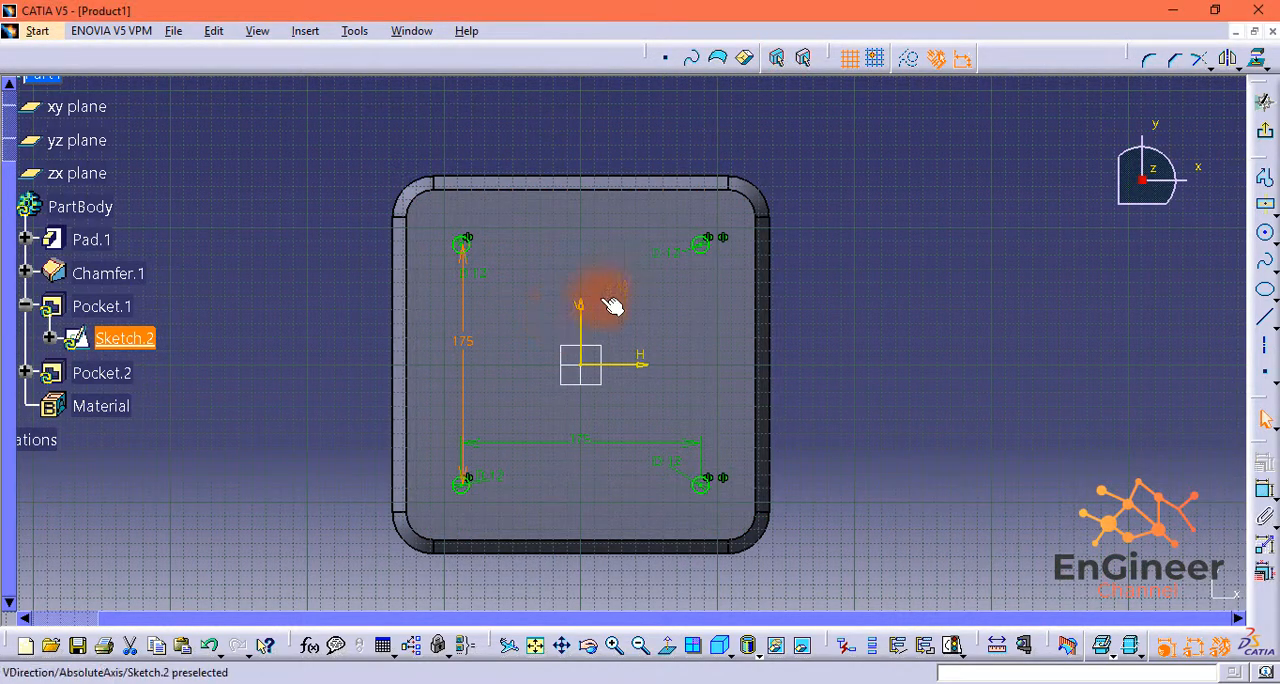
{"action": "left_click", "coordinate": [1265, 101]}
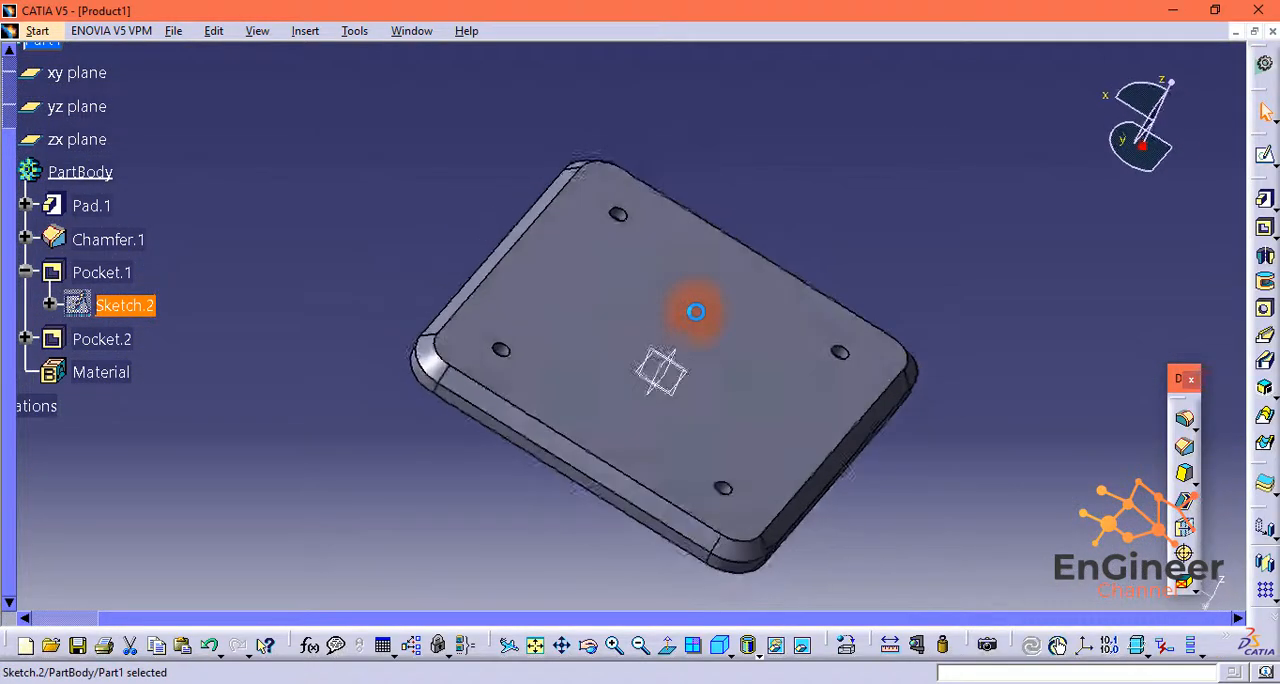
Step: Save the modified plate as a separate CATPart file named Part2, agreeing to update the session links
{"action": "middle_click_drag", "start_coordinate": [552, 506], "coordinate": [834, 243]}
{"action": "left_click", "coordinate": [173, 30]}
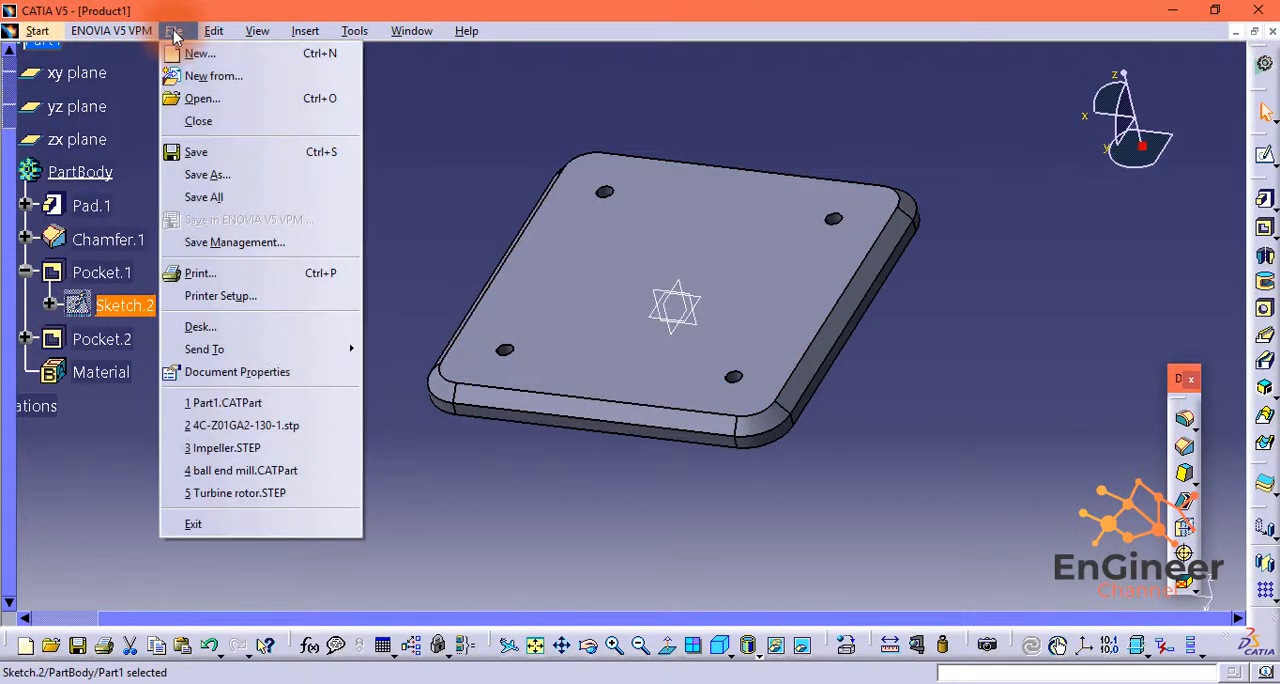
{"action": "left_click", "coordinate": [194, 171]}
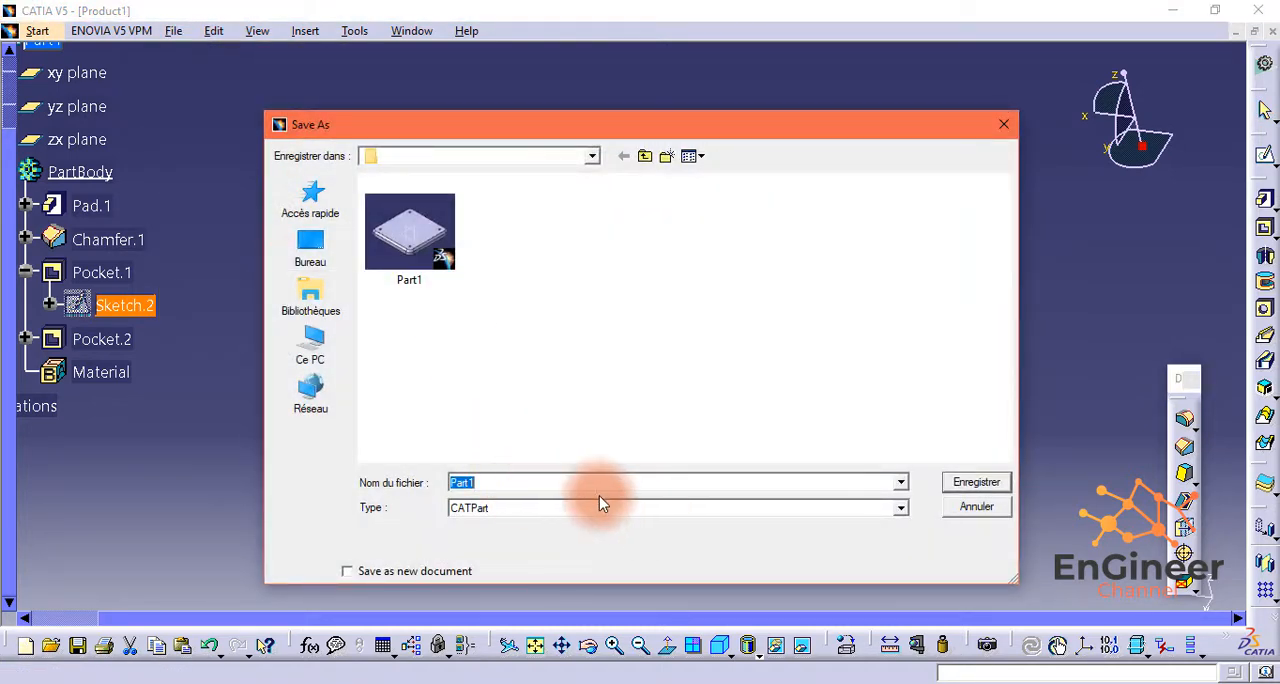
{"action": "key", "text": "BackSpace"}
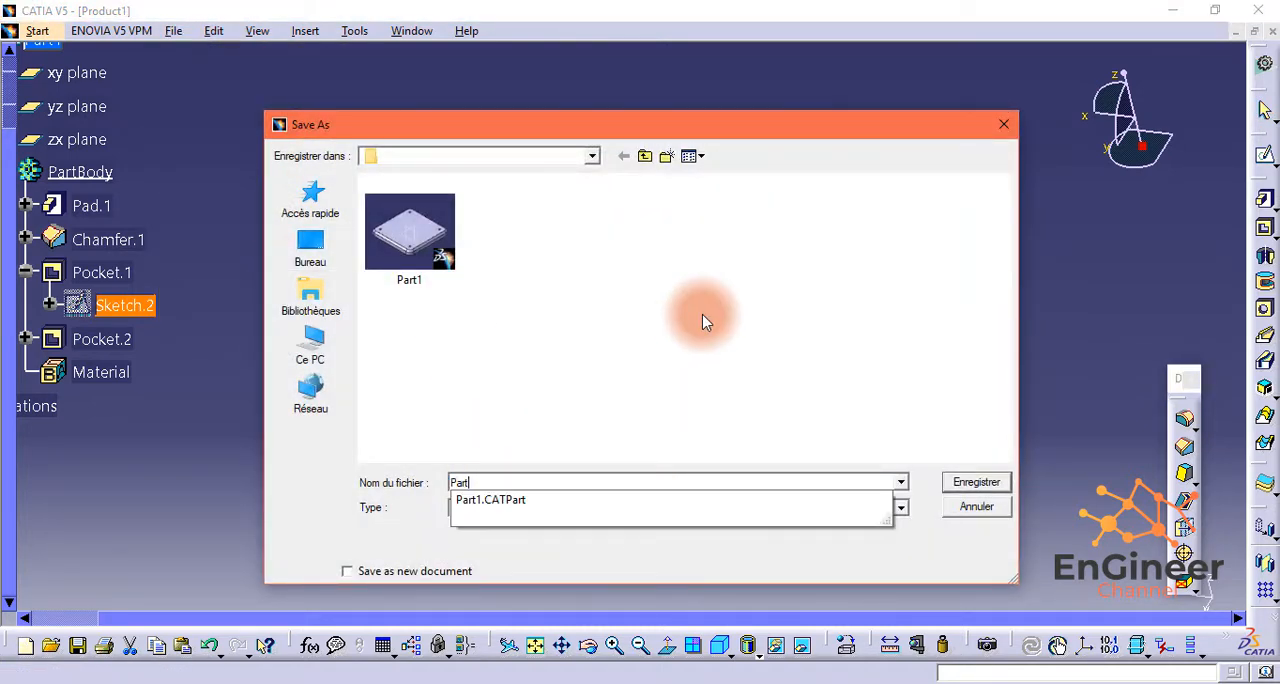
{"action": "type", "text": "2"}
{"action": "left_click", "coordinate": [1005, 483]}
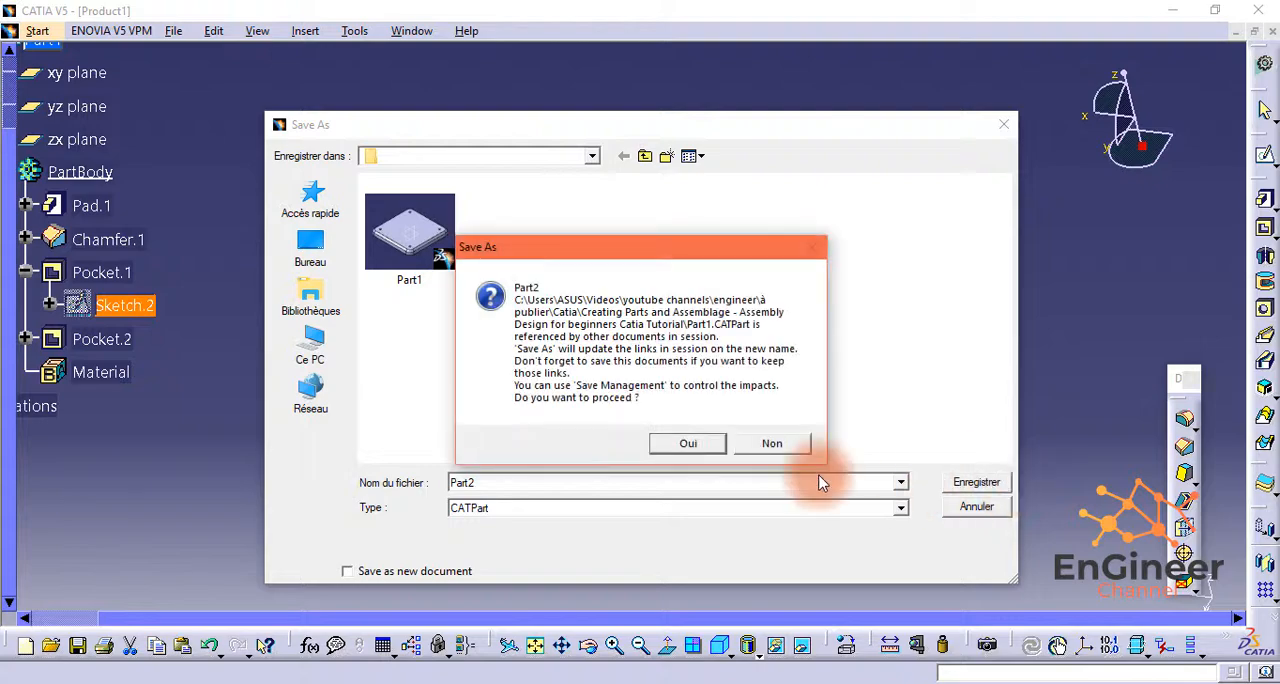
{"action": "left_click", "coordinate": [688, 443]}
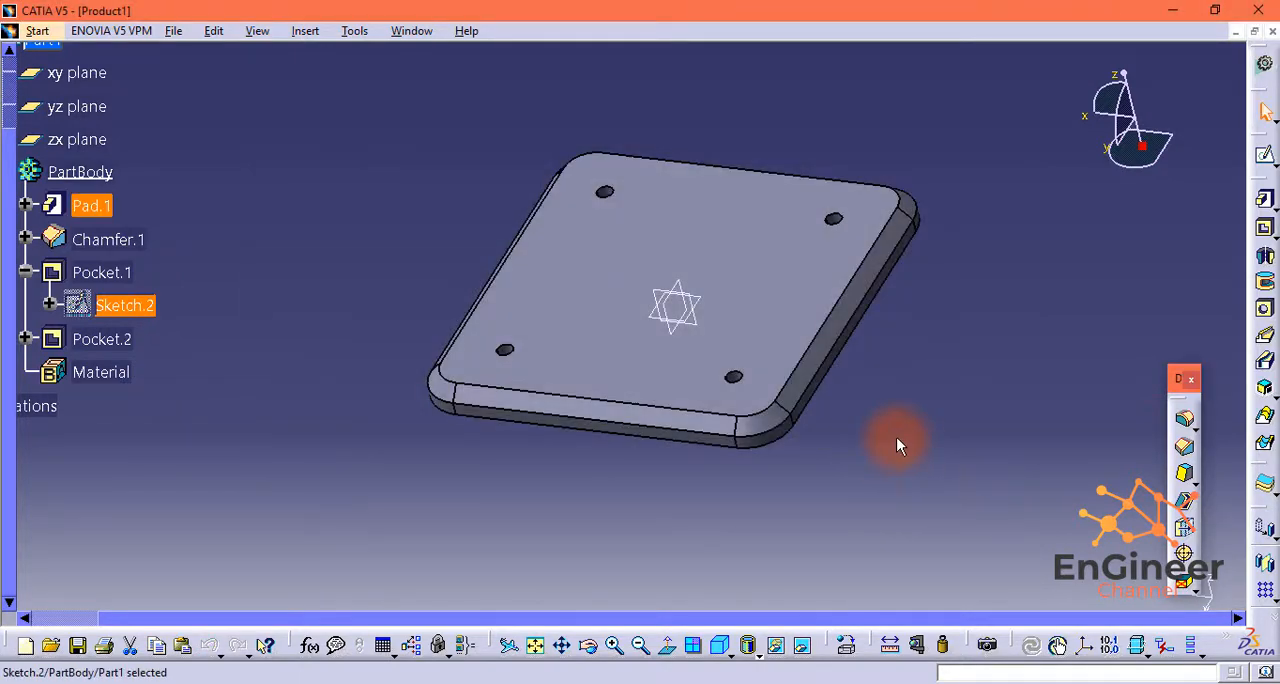
Step: Open the base pad's sketch again and set the plate outline's width to 225 mm
{"action": "left_click", "coordinate": [25, 239]}
{"action": "left_click", "coordinate": [25, 205]}
{"action": "double_click", "coordinate": [110, 237]}
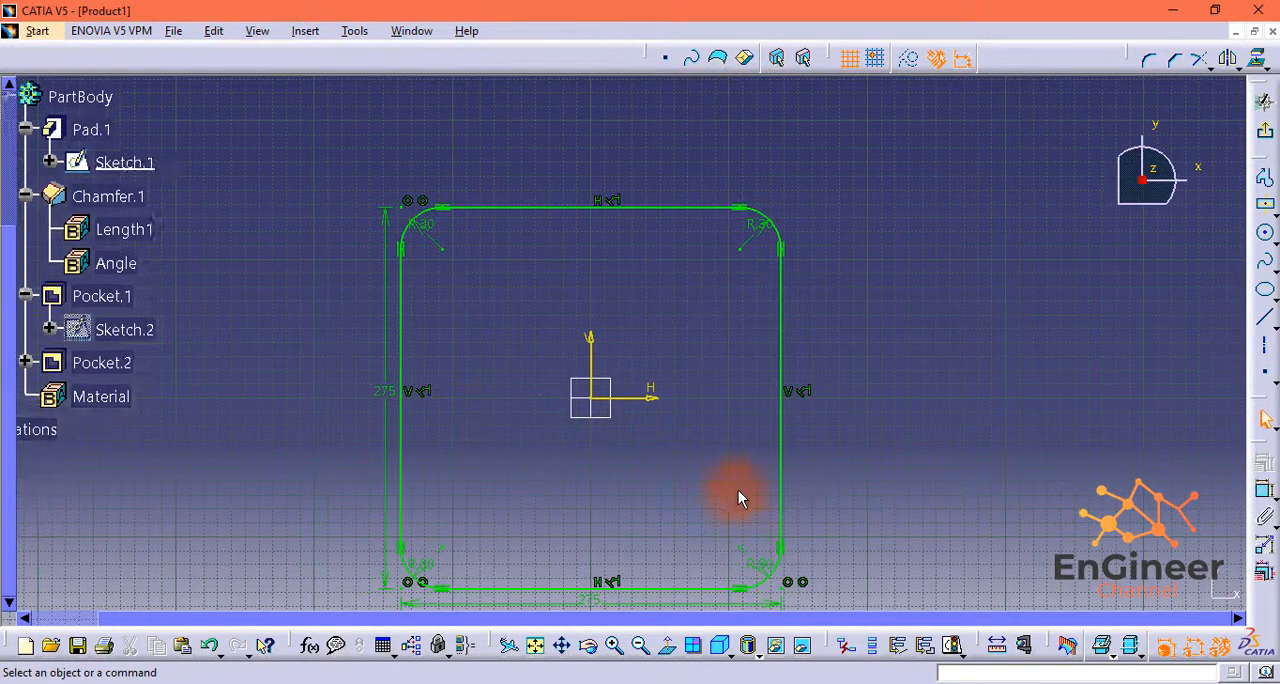
{"action": "scroll", "coordinate": [738, 490], "scroll_direction": "up", "scroll_amount": 1}
{"action": "middle_click_drag", "start_coordinate": [738, 490], "coordinate": [782, 430]}
{"action": "double_click", "coordinate": [633, 541]}
{"action": "type", "text": "225"}
{"action": "key", "text": "Return"}
Step: Set the plate outline's height to 225 mm, leave the sketch and dismiss the update warning
{"action": "left_click", "coordinate": [463, 331]}
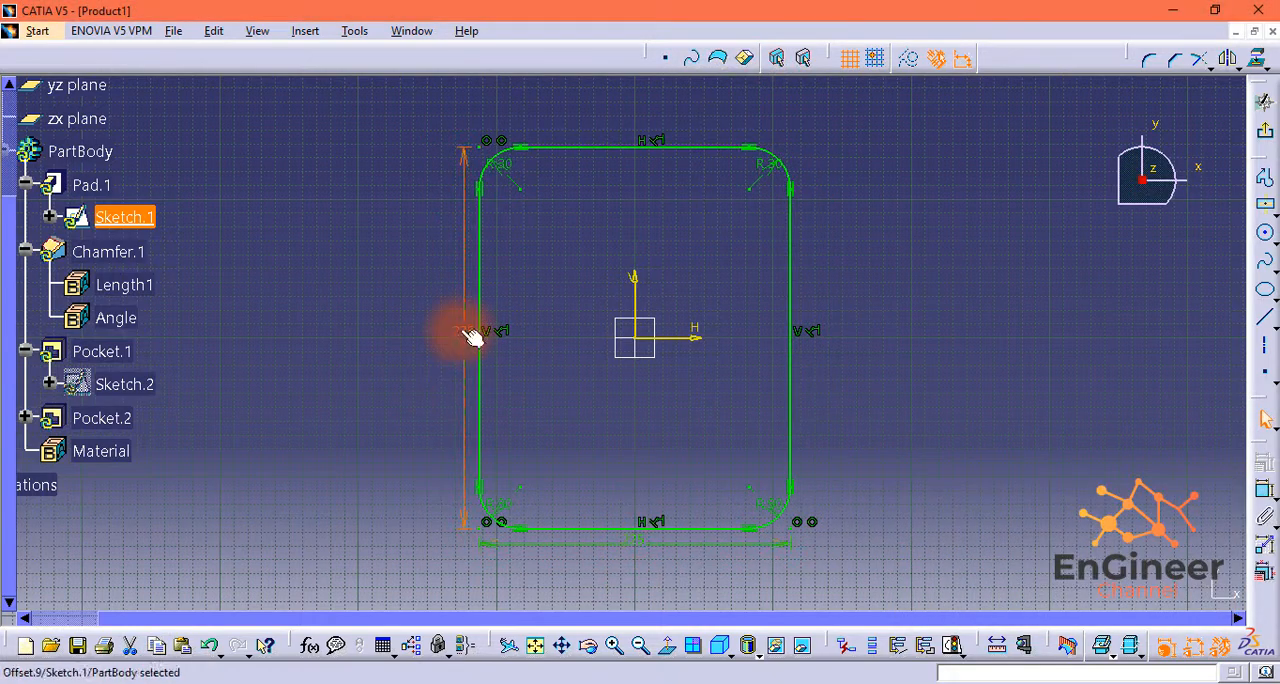
{"action": "double_click", "coordinate": [465, 332]}
{"action": "type", "text": "225"}
{"action": "key", "text": "Return"}
{"action": "left_click", "coordinate": [1265, 131]}
{"action": "left_click", "coordinate": [1190, 592]}
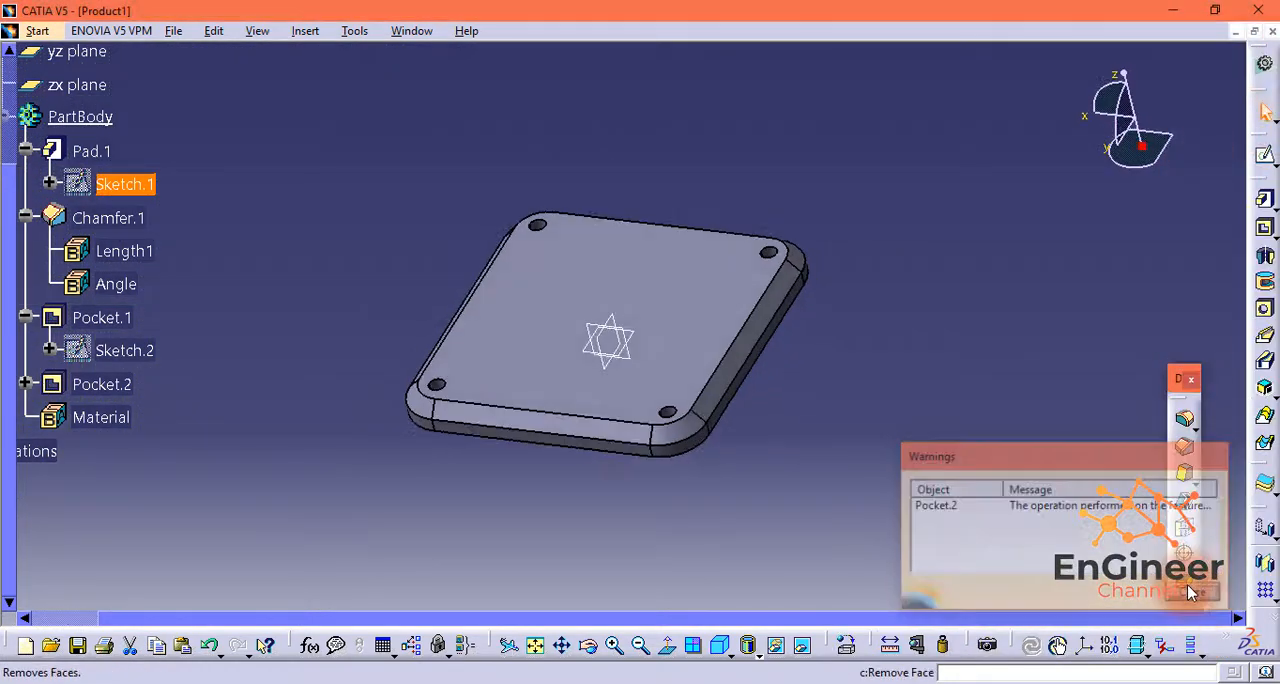
Step: Set the horizontal and vertical spacings between the top pocket's corner circles to 125 mm, leave the sketch and dismiss the warning
{"action": "double_click", "coordinate": [139, 348]}
{"action": "double_click", "coordinate": [690, 449]}
{"action": "type", "text": "125"}
{"action": "key", "text": "Return"}
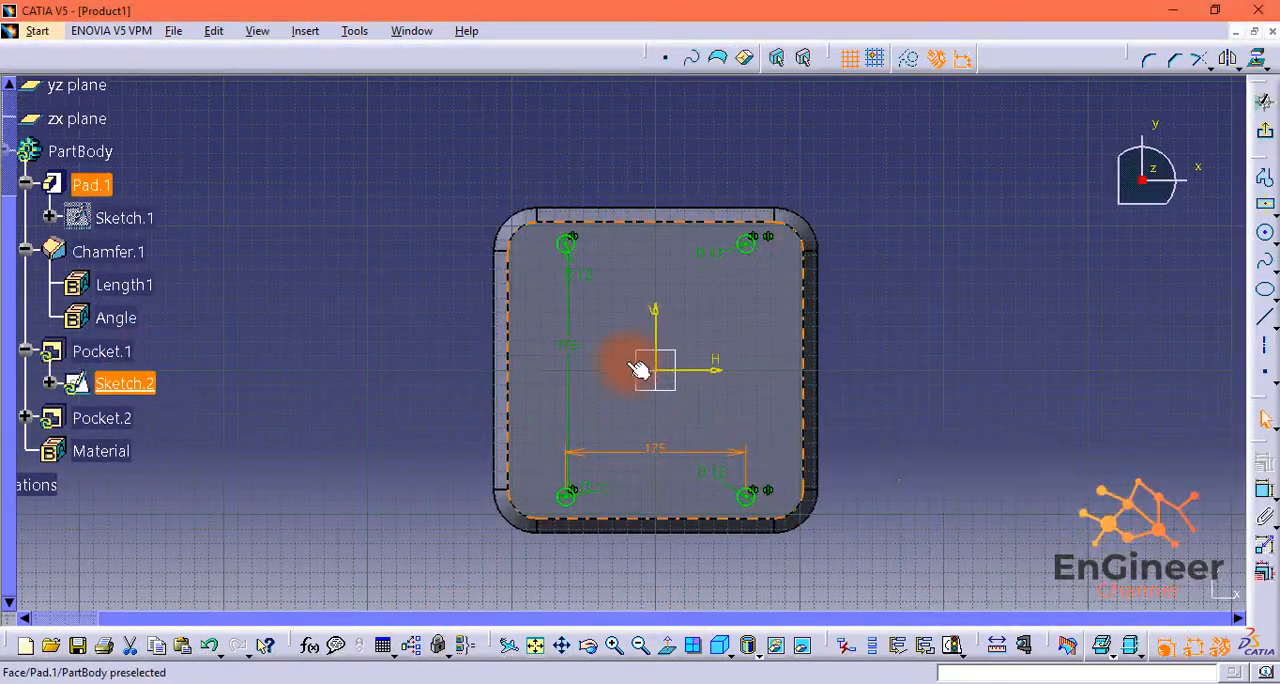
{"action": "double_click", "coordinate": [567, 345]}
{"action": "type", "text": "125"}
{"action": "key", "text": "Return"}
{"action": "left_click", "coordinate": [1265, 131]}
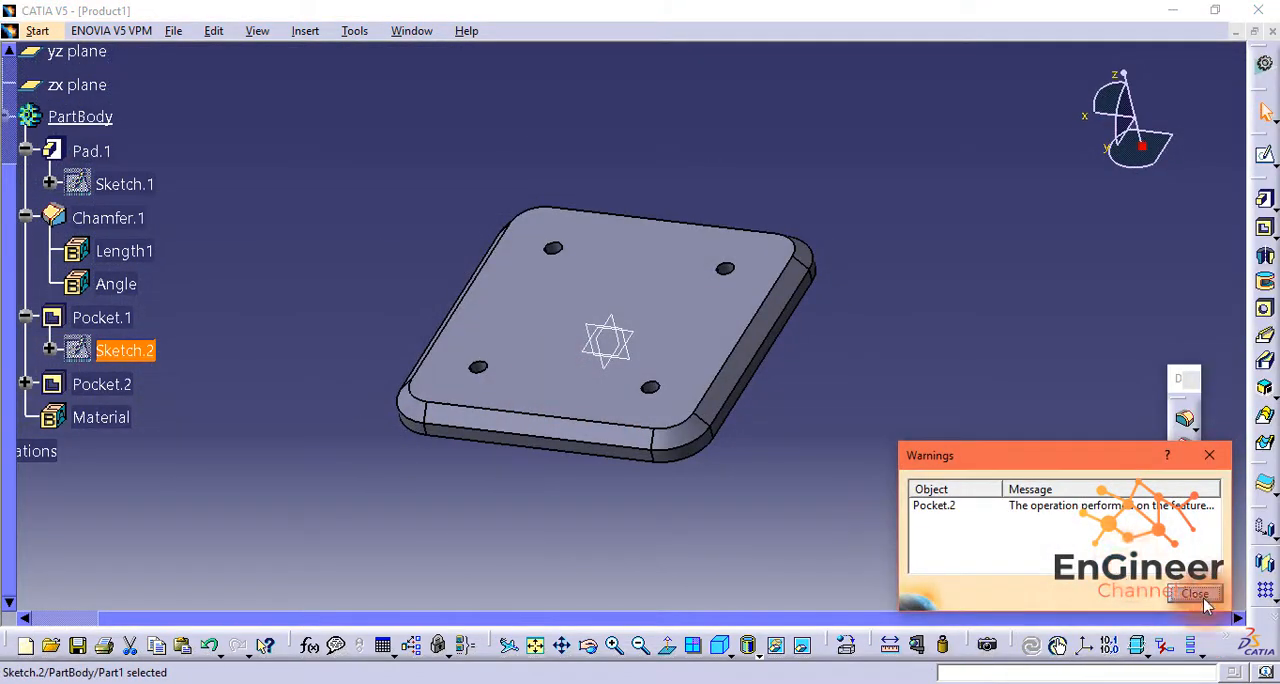
{"action": "left_click", "coordinate": [1195, 594]}
Step: Set the horizontal and vertical spacings between the underside pocket's corner circles to 175 mm and leave the sketch
{"action": "left_click", "coordinate": [24, 384]}
{"action": "double_click", "coordinate": [130, 418]}
{"action": "double_click", "coordinate": [620, 487]}
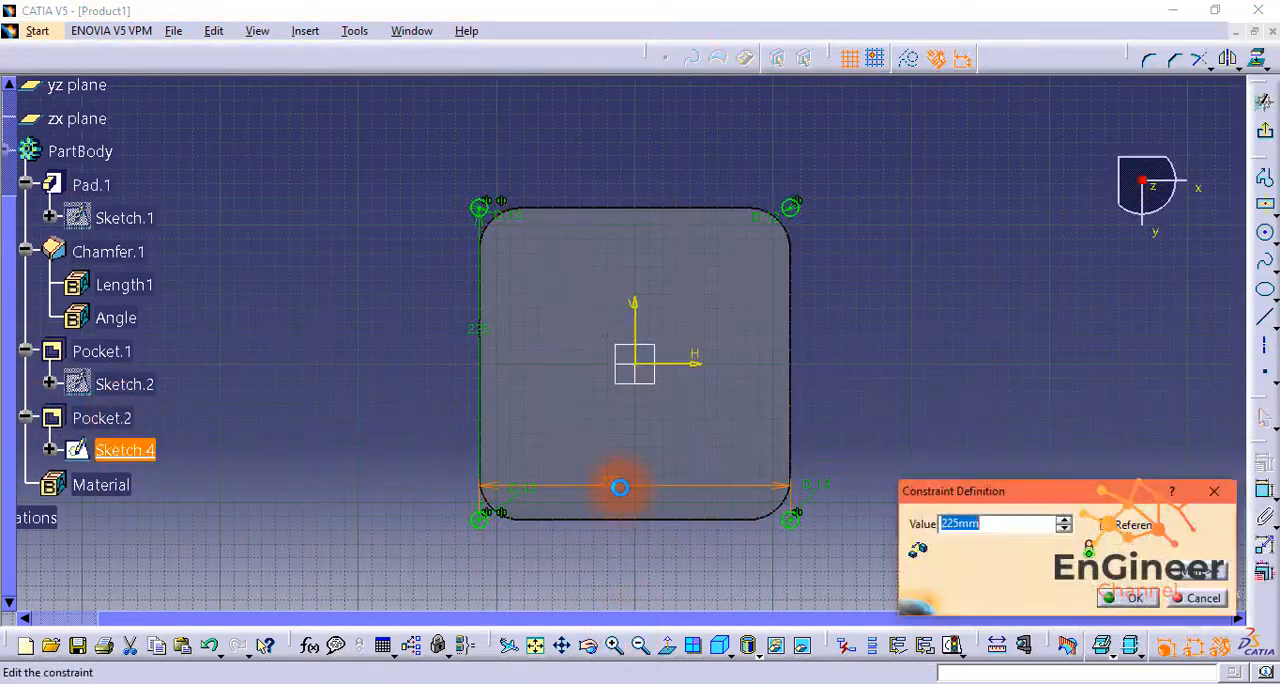
{"action": "type", "text": "175"}
{"action": "key", "text": "Return"}
{"action": "double_click", "coordinate": [545, 362]}
{"action": "type", "text": "175"}
{"action": "key", "text": "Return"}
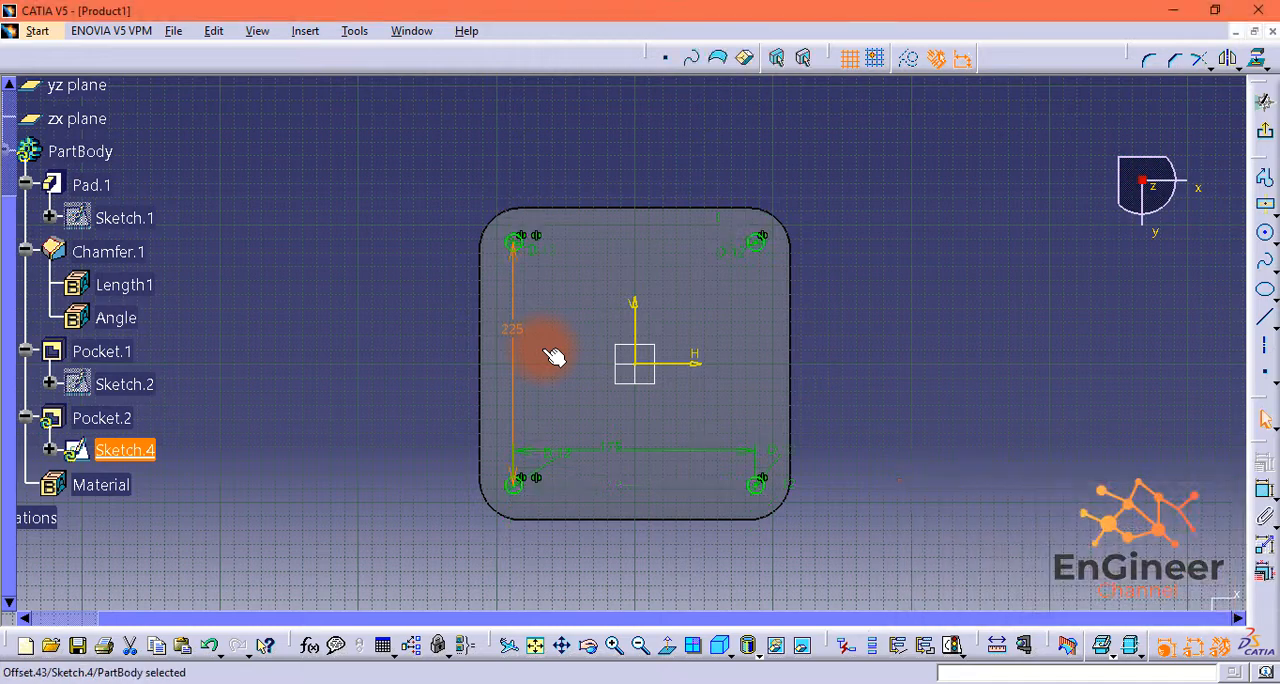
{"action": "left_click", "coordinate": [1265, 132]}
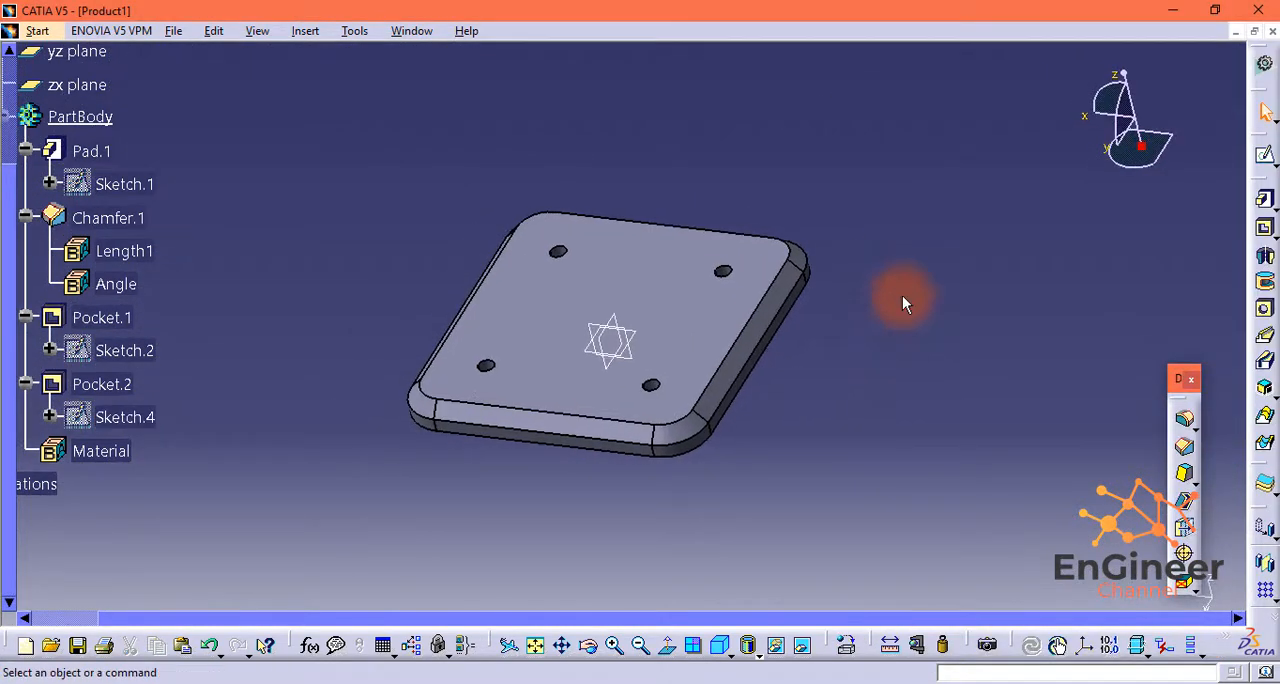
Step: Save the 225 mm plate as a separate part file named Part3, accepting the follow-up prompt
{"action": "left_click", "coordinate": [173, 30]}
{"action": "left_click", "coordinate": [260, 175]}
{"action": "type", "text": "Part3"}
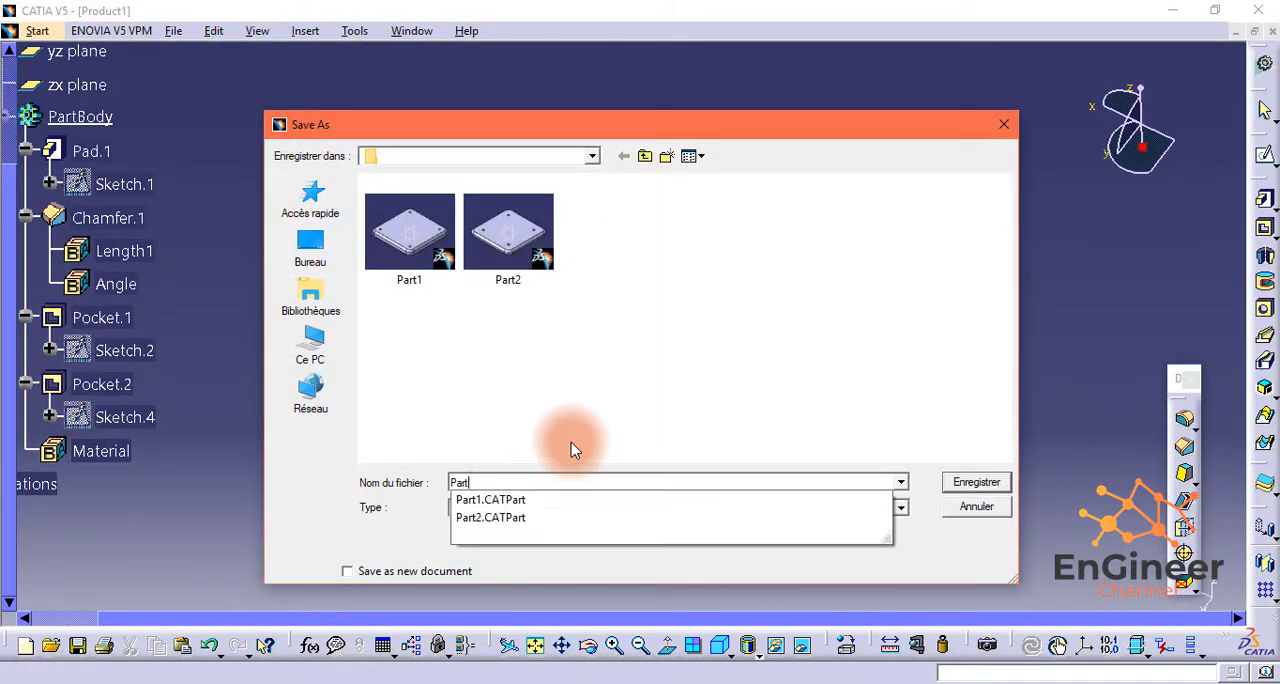
{"action": "left_click", "coordinate": [973, 481]}
{"action": "left_click", "coordinate": [672, 443]}
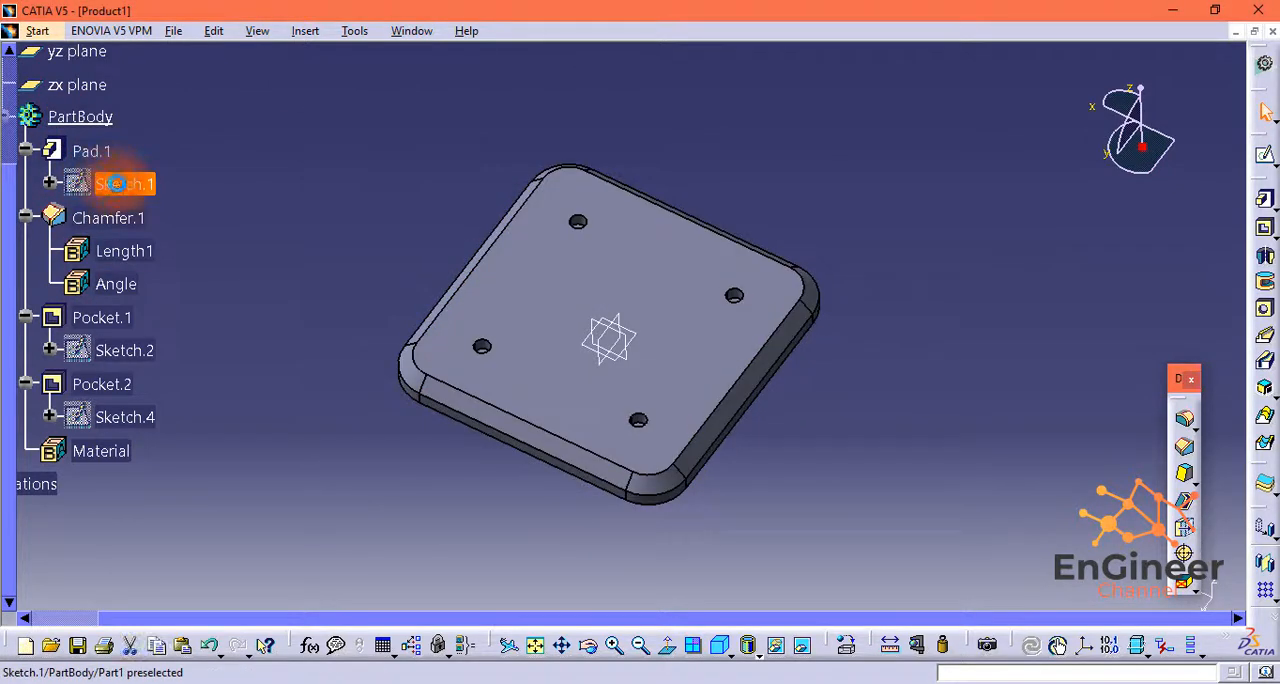
Step: Set the base pad outline's width and height to 175 mm, leave the sketch and dismiss the update warning
{"action": "double_click", "coordinate": [114, 184]}
{"action": "double_click", "coordinate": [633, 510]}
{"action": "type", "text": "175"}
{"action": "key", "text": "Return"}
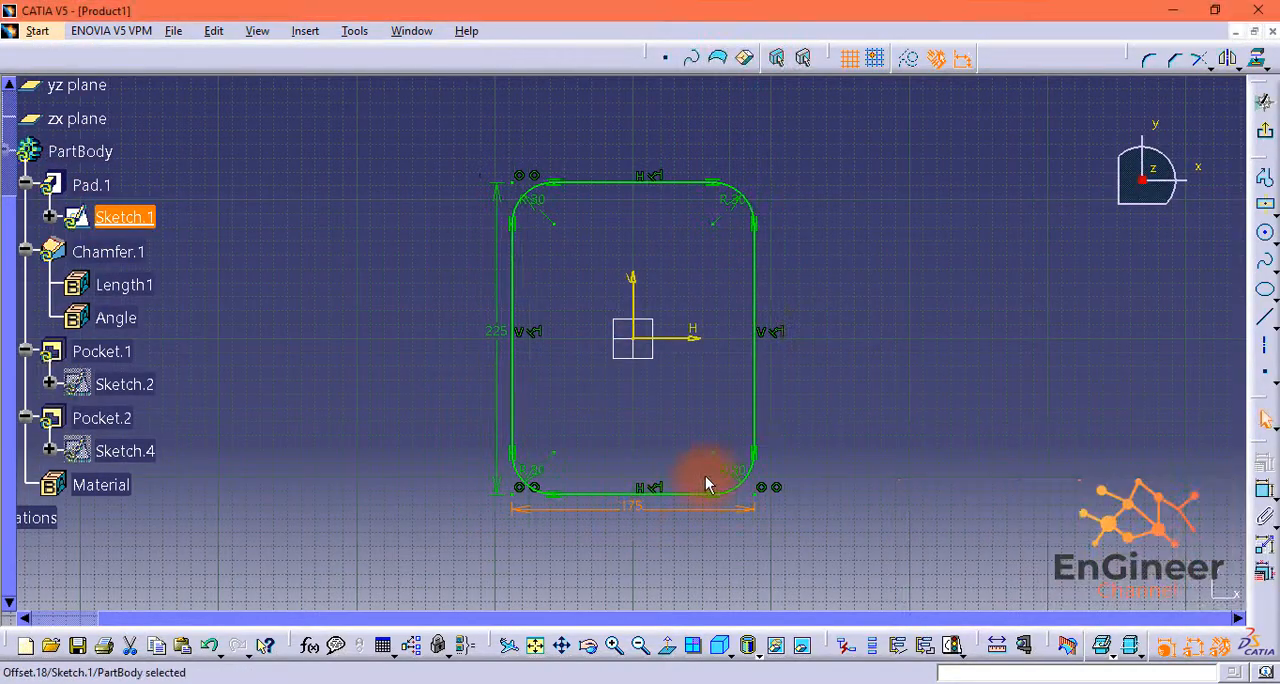
{"action": "double_click", "coordinate": [489, 326]}
{"action": "type", "text": "175"}
{"action": "key", "text": "Return"}
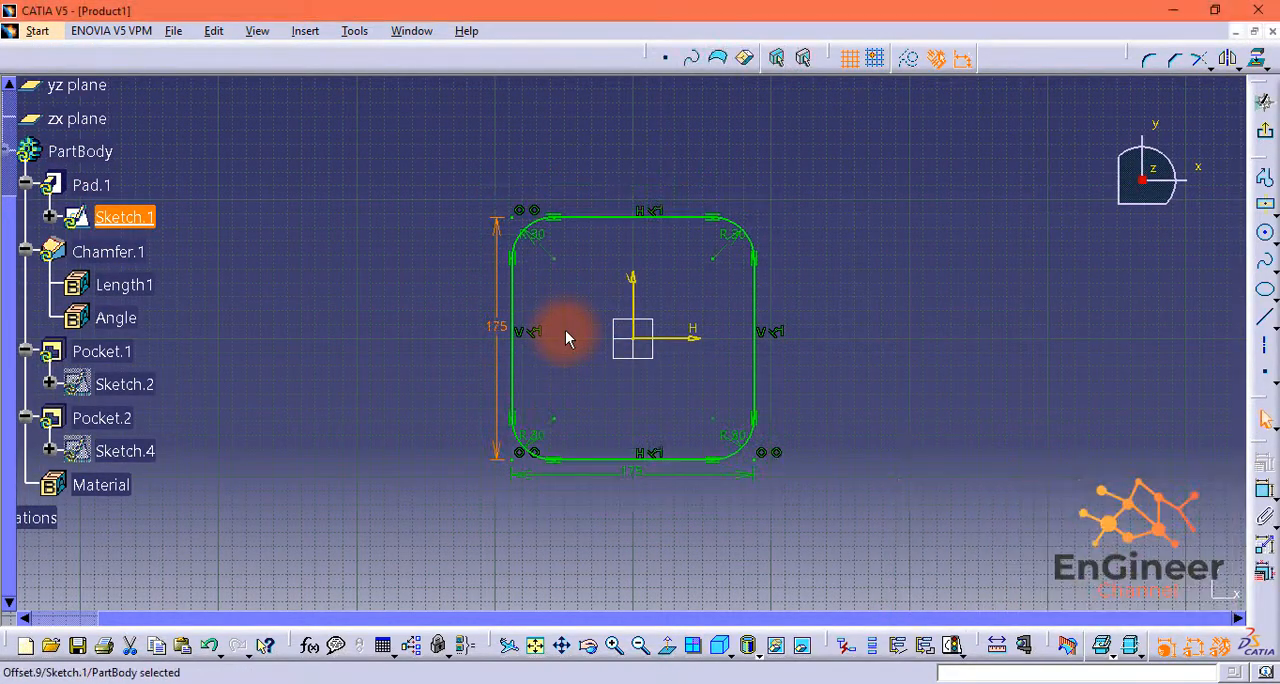
{"action": "left_click", "coordinate": [1265, 102]}
{"action": "left_click", "coordinate": [1171, 591]}
Step: Set the horizontal and vertical spacings between the top pocket's corner circles to 75 mm, leave the sketch and dismiss the warning
{"action": "double_click", "coordinate": [124, 351]}
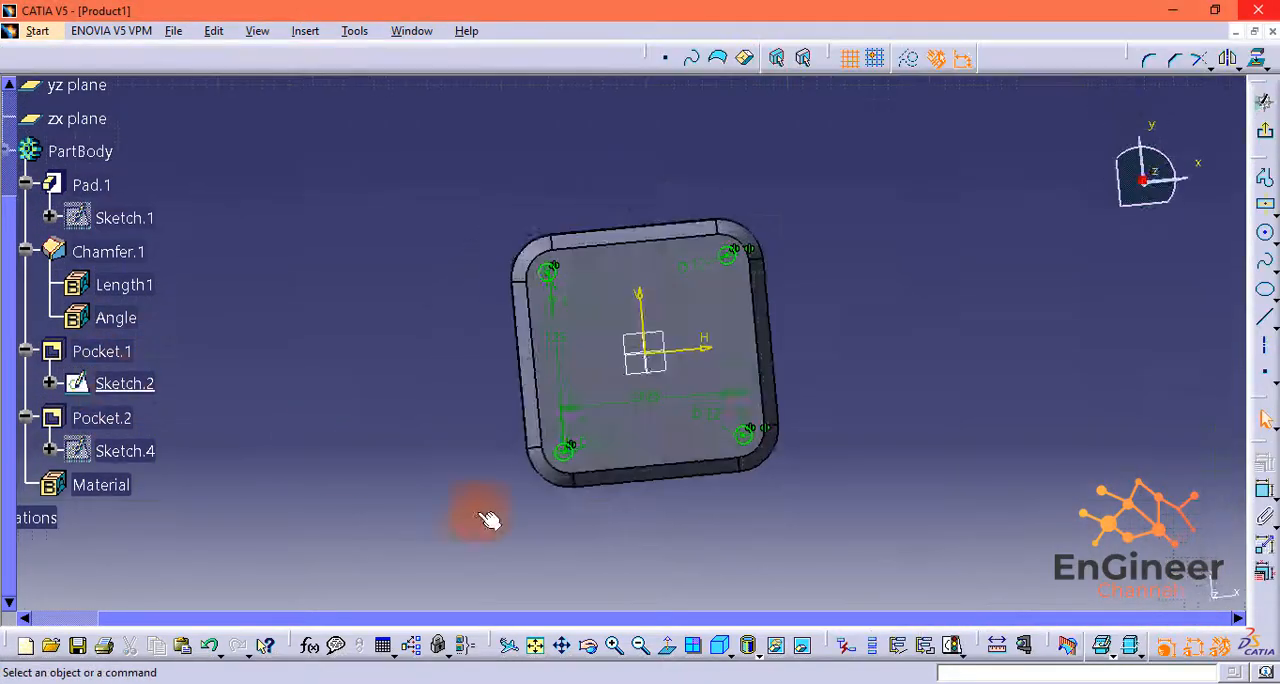
{"action": "double_click", "coordinate": [686, 399]}
{"action": "key", "text": "Return"}
{"action": "double_click", "coordinate": [603, 339]}
{"action": "type", "text": "75"}
{"action": "key", "text": "Return"}
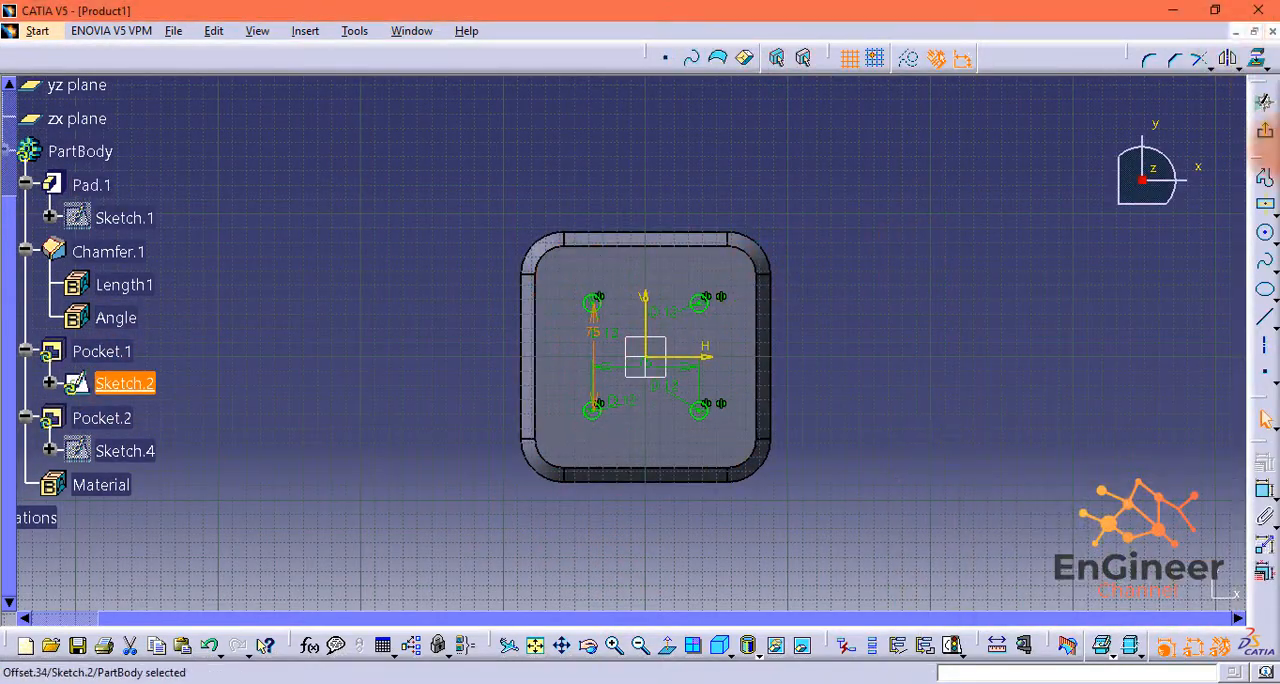
{"action": "left_click", "coordinate": [1265, 131]}
{"action": "left_click", "coordinate": [1192, 592]}
Step: Set the horizontal and vertical spacings between the underside pocket's corner circles to 125 mm and leave the sketch
{"action": "double_click", "coordinate": [92, 420]}
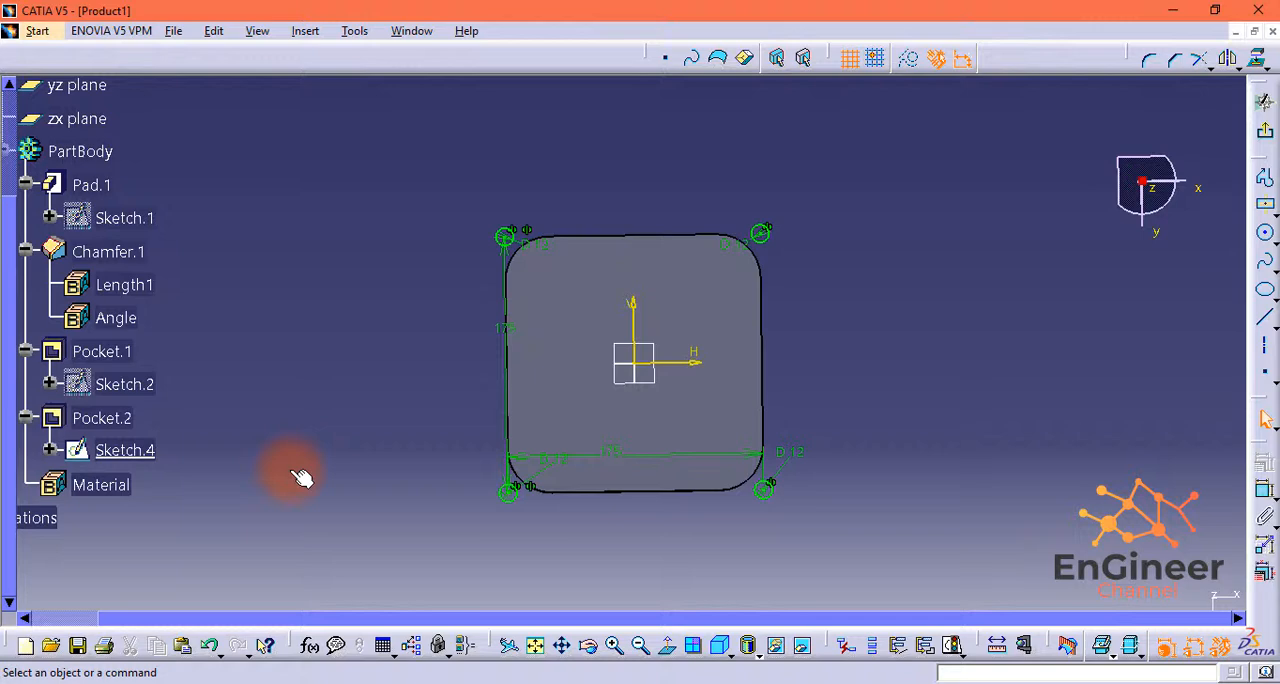
{"action": "double_click", "coordinate": [607, 452]}
{"action": "type", "text": "125"}
{"action": "key", "text": "Return"}
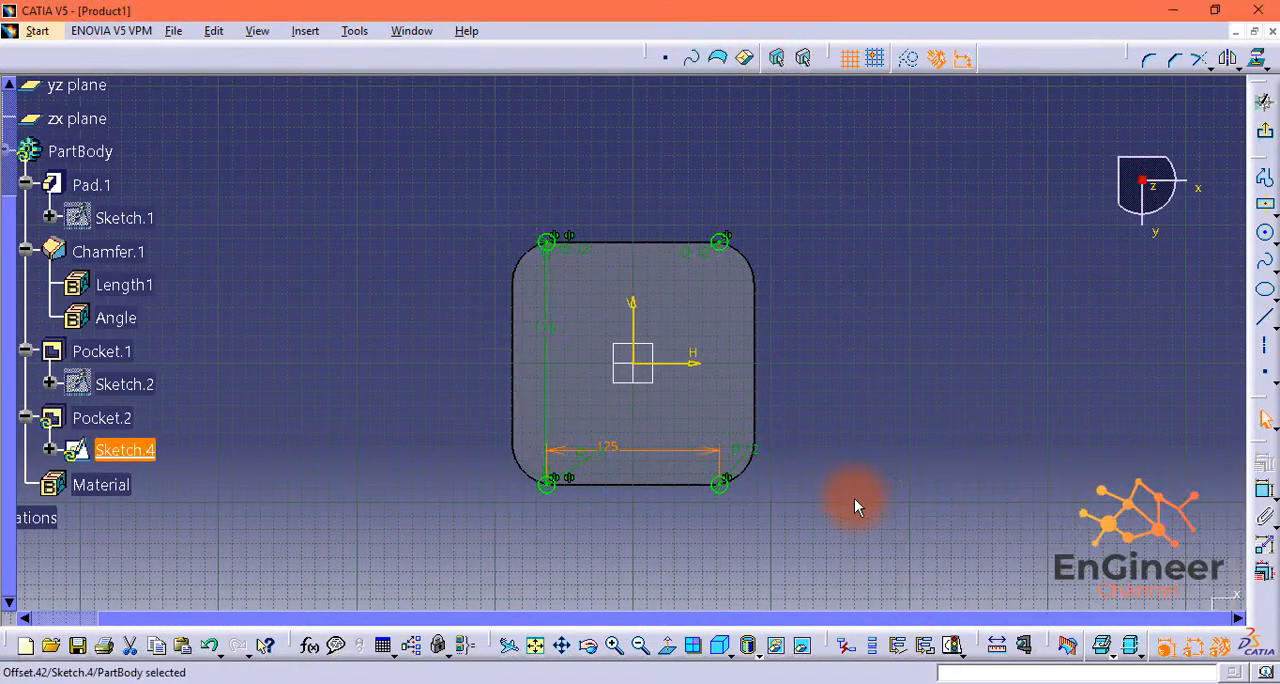
{"action": "double_click", "coordinate": [556, 330]}
{"action": "type", "text": "125mm"}
{"action": "key", "text": "Return"}
{"action": "left_click", "coordinate": [1265, 131]}
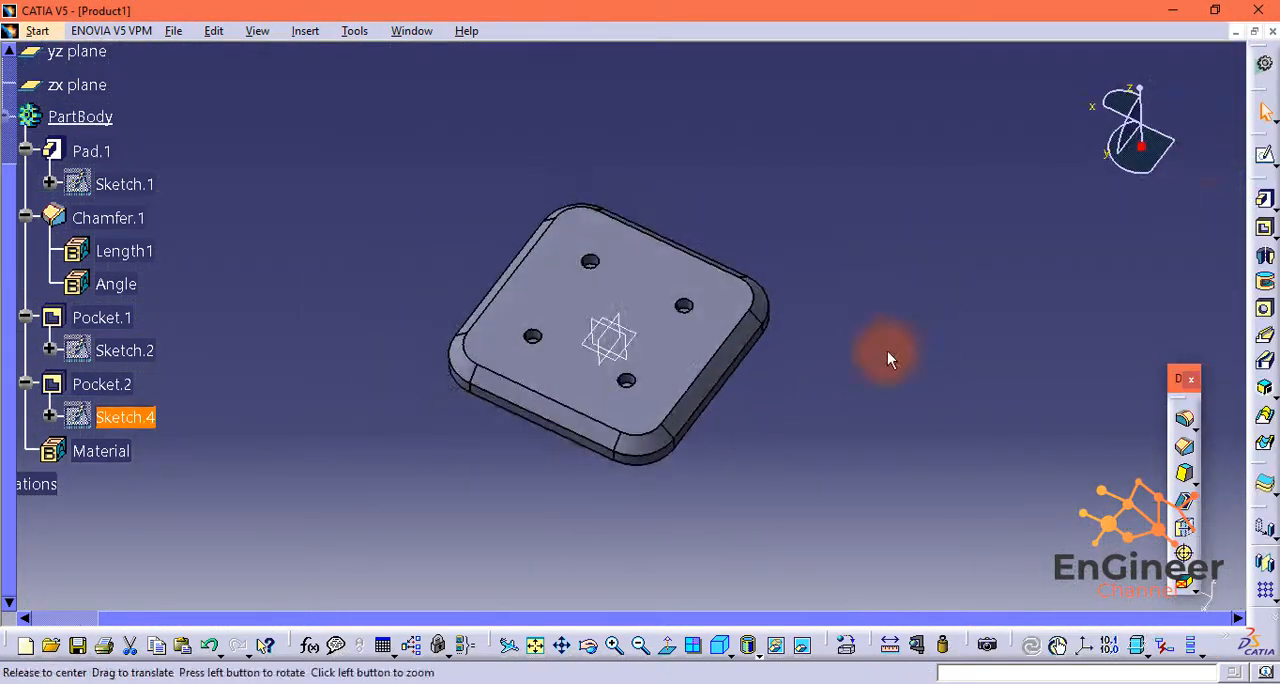
Step: Save the 175 mm plate as a separate part file named Part4, accepting the follow-up prompt
{"action": "key", "text": "ctrl+s"}
{"action": "key", "text": "BackSpace"}
{"action": "type", "text": "4"}
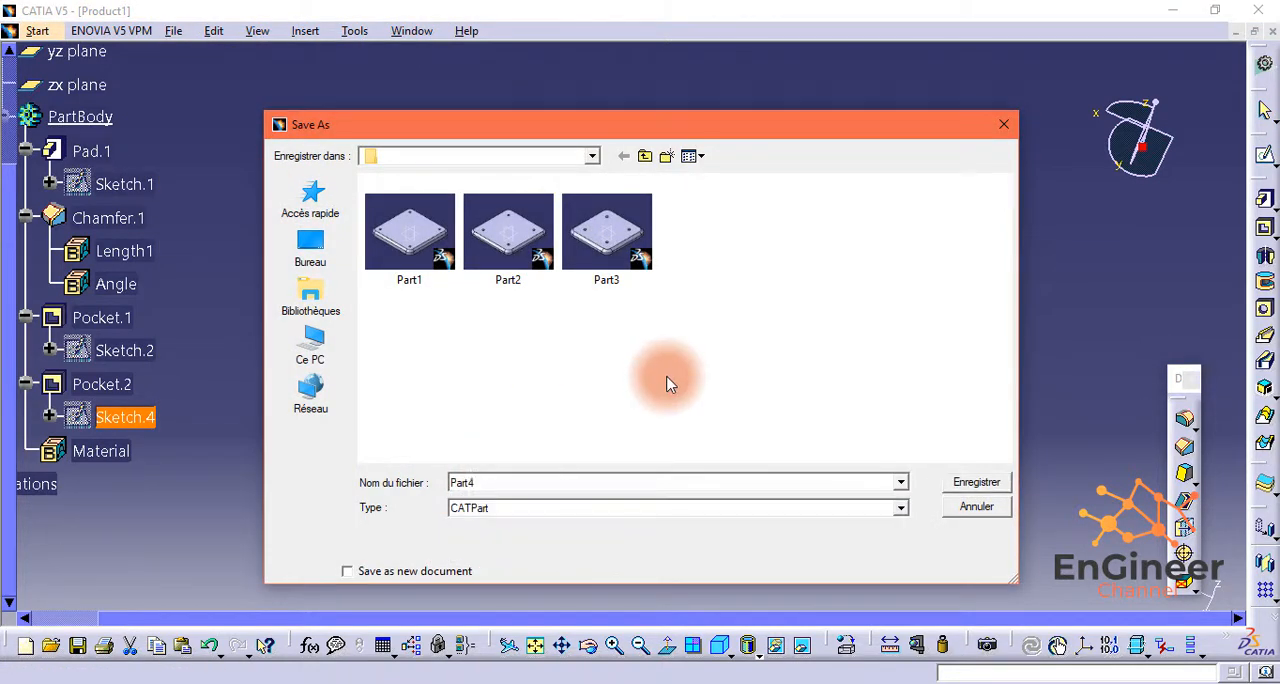
{"action": "key", "text": "Return"}
{"action": "left_click", "coordinate": [696, 446]}
Step: Set the base pad outline's width and height to 125 mm, leave the sketch and dismiss the update warning
{"action": "scroll", "coordinate": [3, 536], "scroll_direction": "up", "scroll_amount": 1}
{"action": "double_click", "coordinate": [118, 243]}
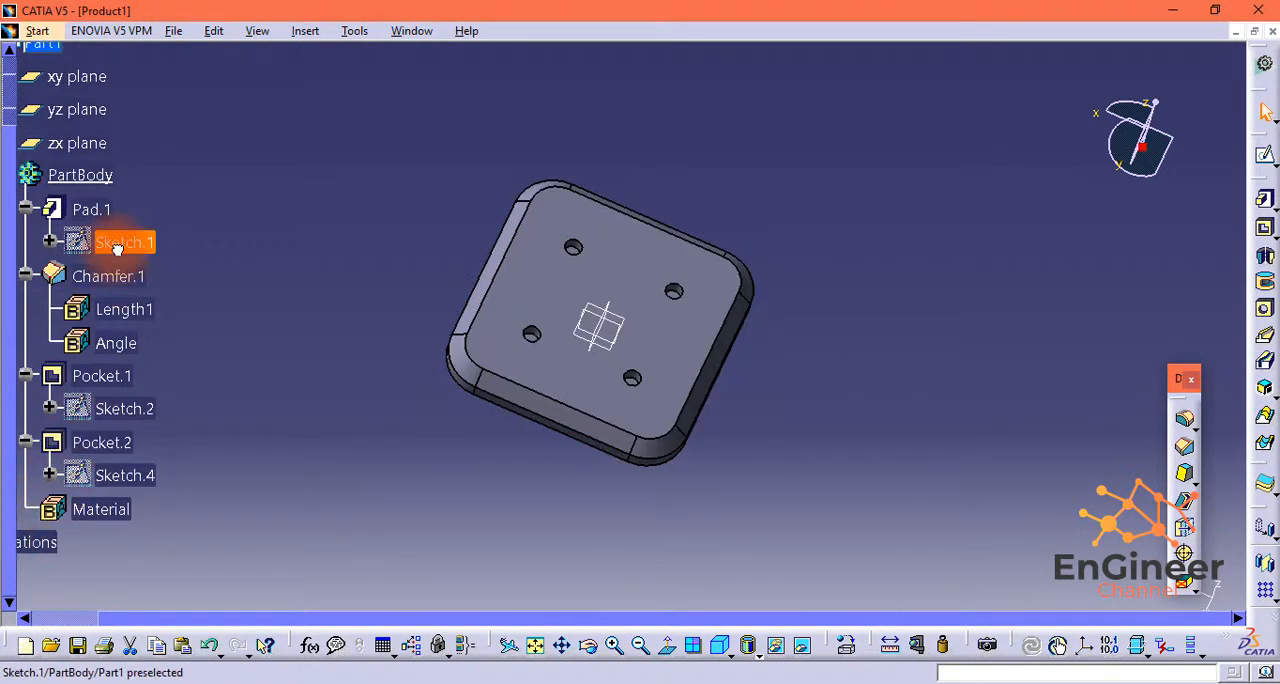
{"action": "double_click", "coordinate": [649, 484]}
{"action": "type", "text": "125"}
{"action": "key", "text": "Return"}
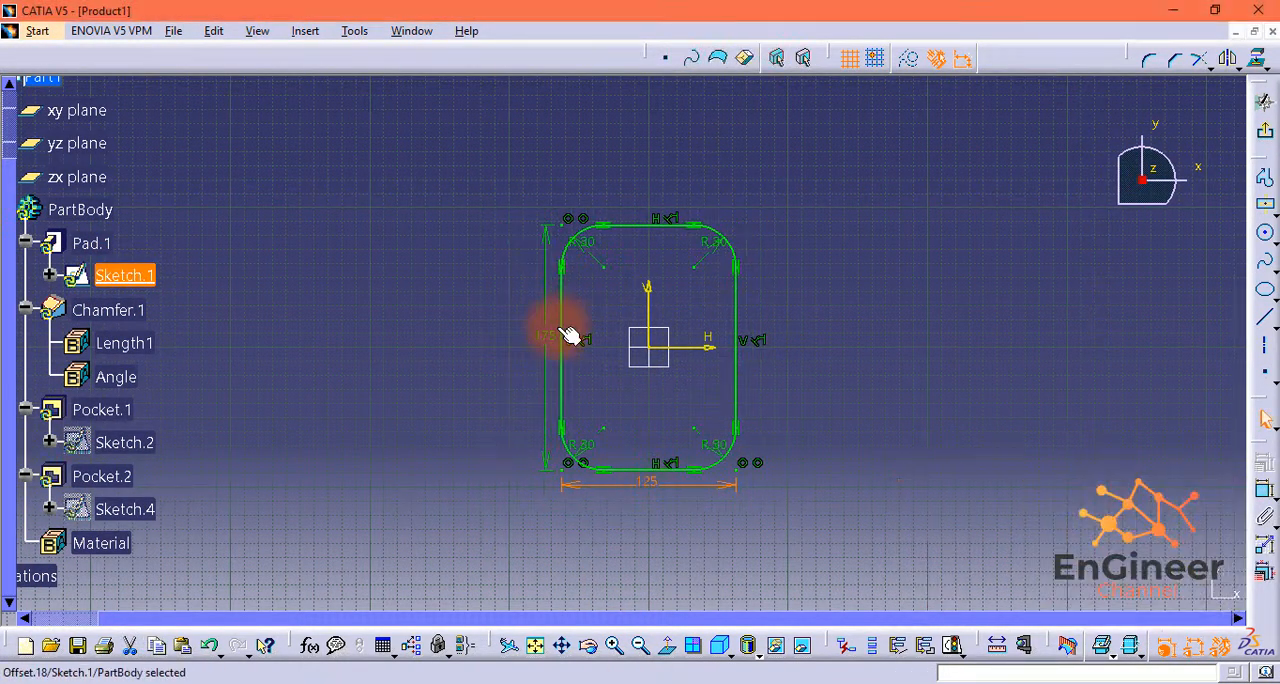
{"action": "double_click", "coordinate": [557, 322]}
{"action": "type", "text": "125"}
{"action": "key", "text": "Return"}
{"action": "left_click", "coordinate": [1264, 133]}
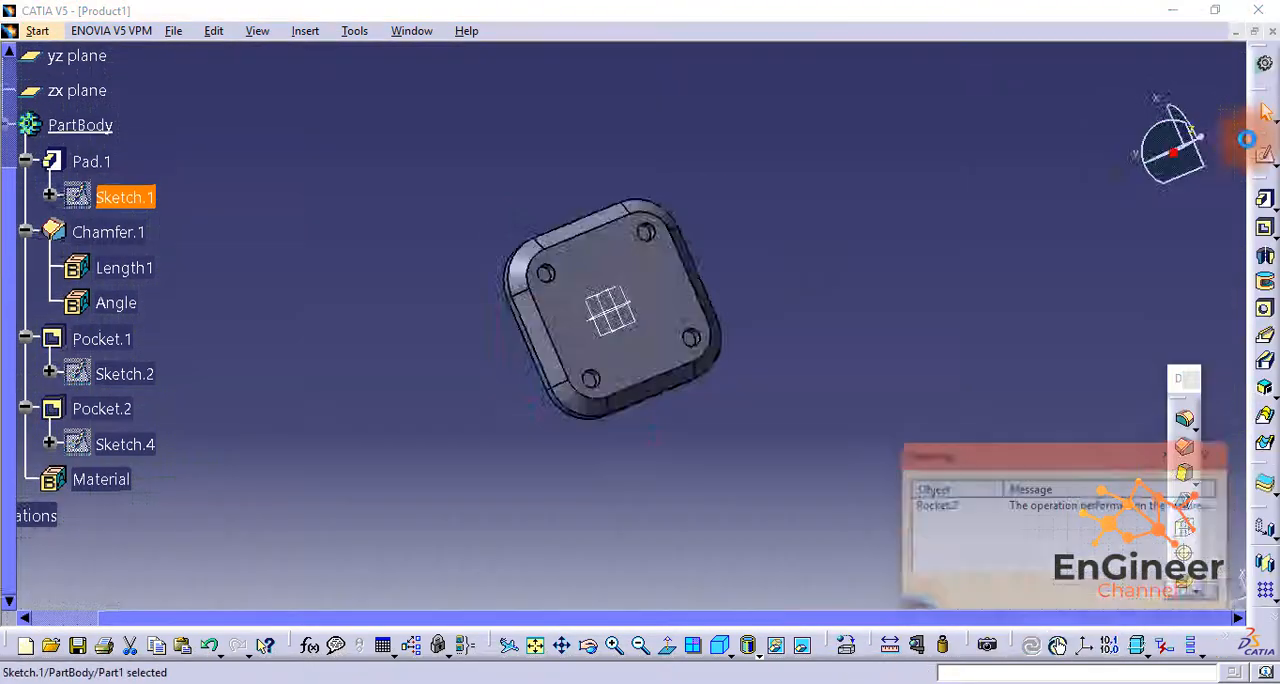
{"action": "left_click", "coordinate": [1014, 560]}
Step: Set the horizontal and vertical spacings between the top pocket's circles to 25 mm, leave the sketch and dismiss the warning
{"action": "double_click", "coordinate": [124, 354]}
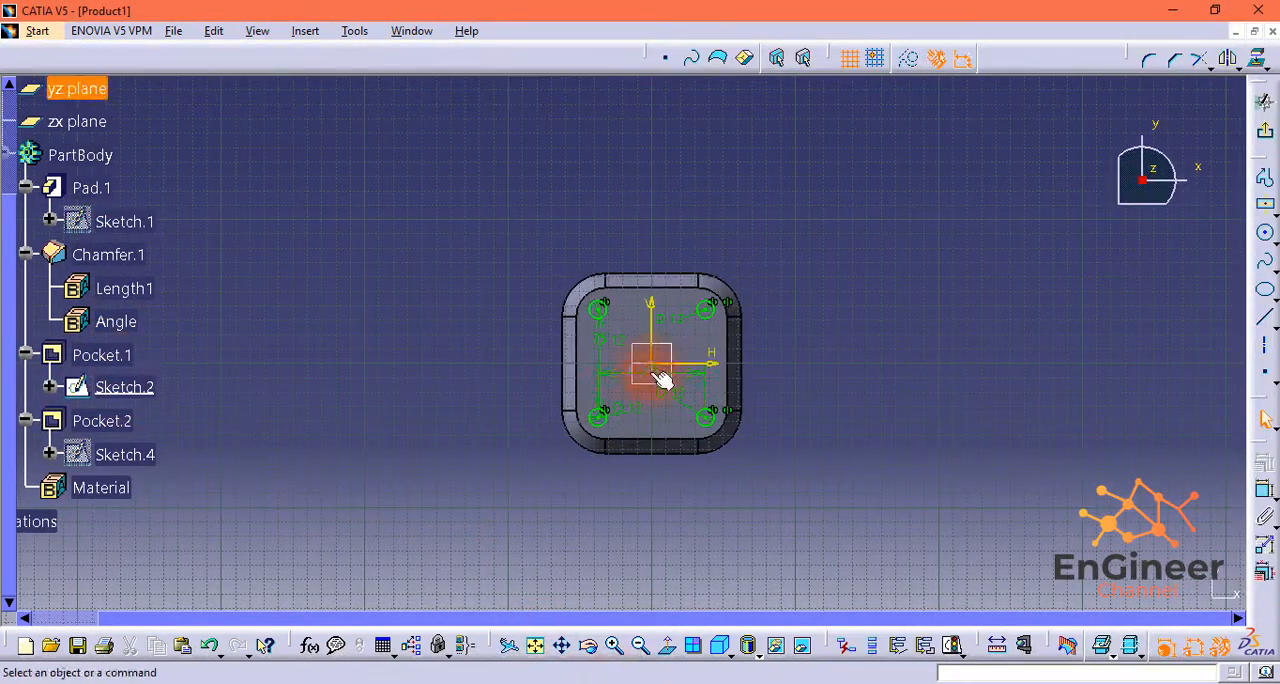
{"action": "double_click", "coordinate": [638, 373]}
{"action": "type", "text": "25"}
{"action": "key", "text": "Return"}
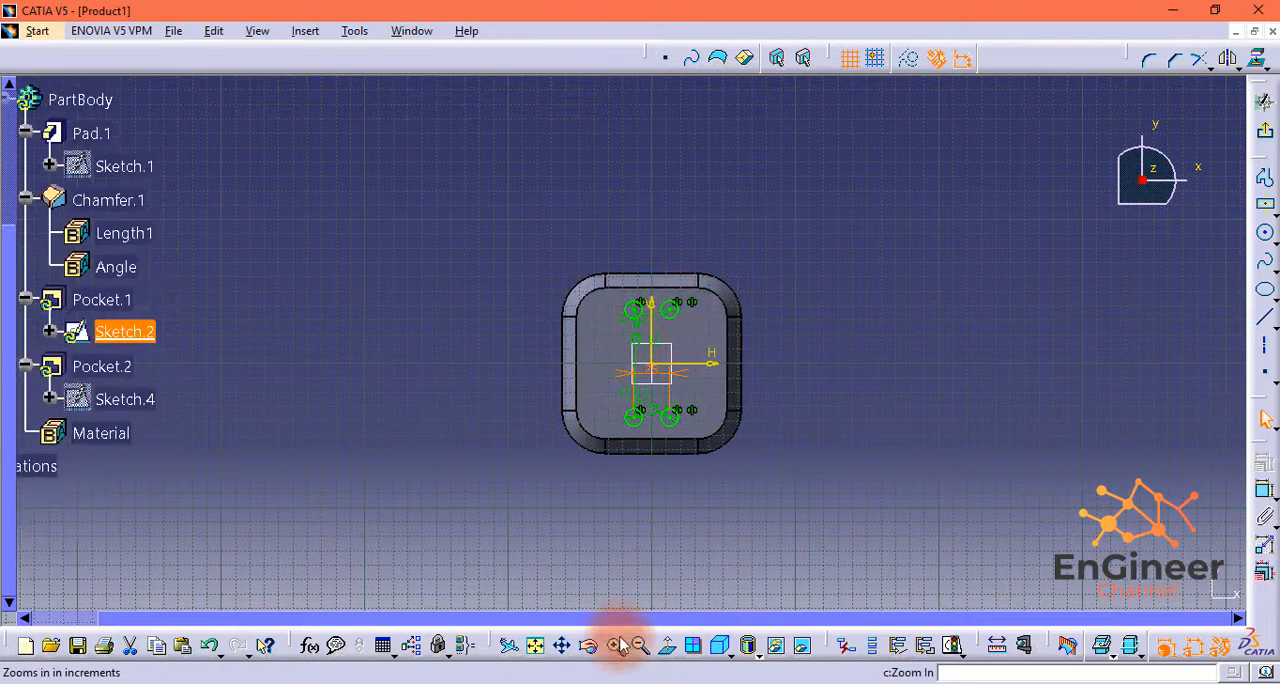
{"action": "left_click", "coordinate": [613, 645]}
{"action": "left_click", "coordinate": [686, 503]}
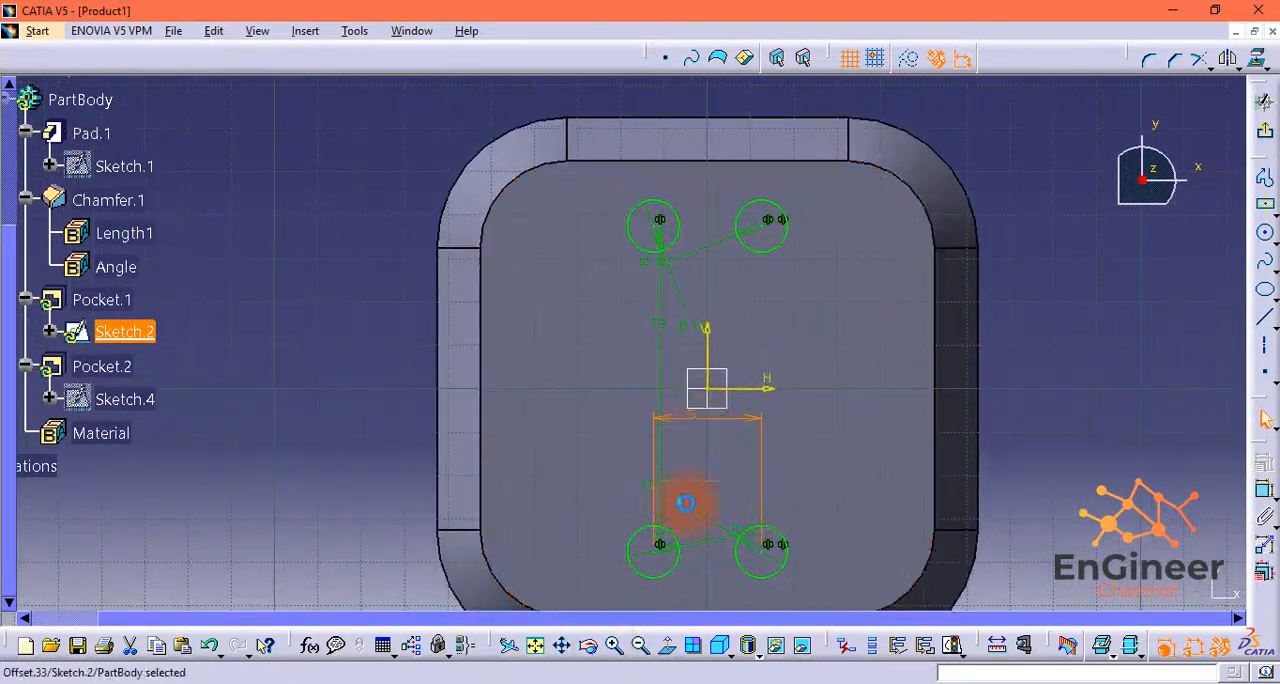
{"action": "double_click", "coordinate": [669, 324]}
{"action": "type", "text": "25"}
{"action": "key", "text": "Return"}
{"action": "left_click", "coordinate": [1265, 131]}
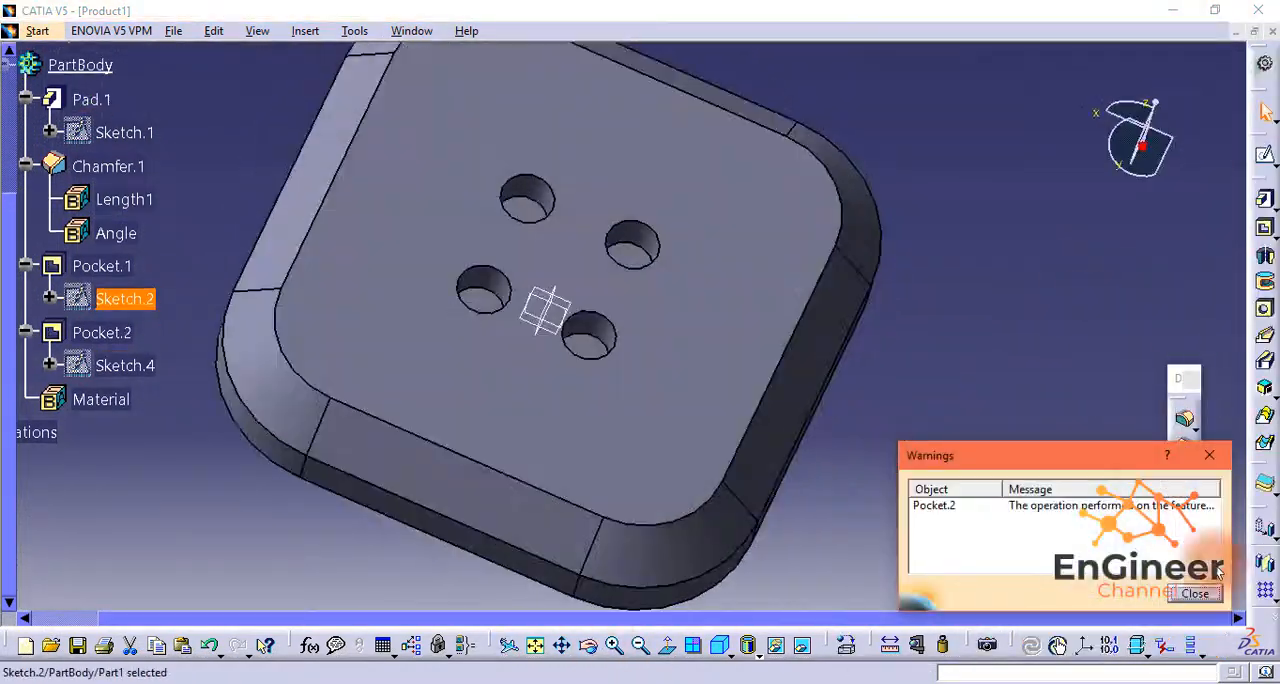
{"action": "left_click", "coordinate": [1195, 593]}
Step: Set the horizontal and vertical spacings between the underside pocket's corner circles to 75 mm and leave the sketch
{"action": "double_click", "coordinate": [124, 365]}
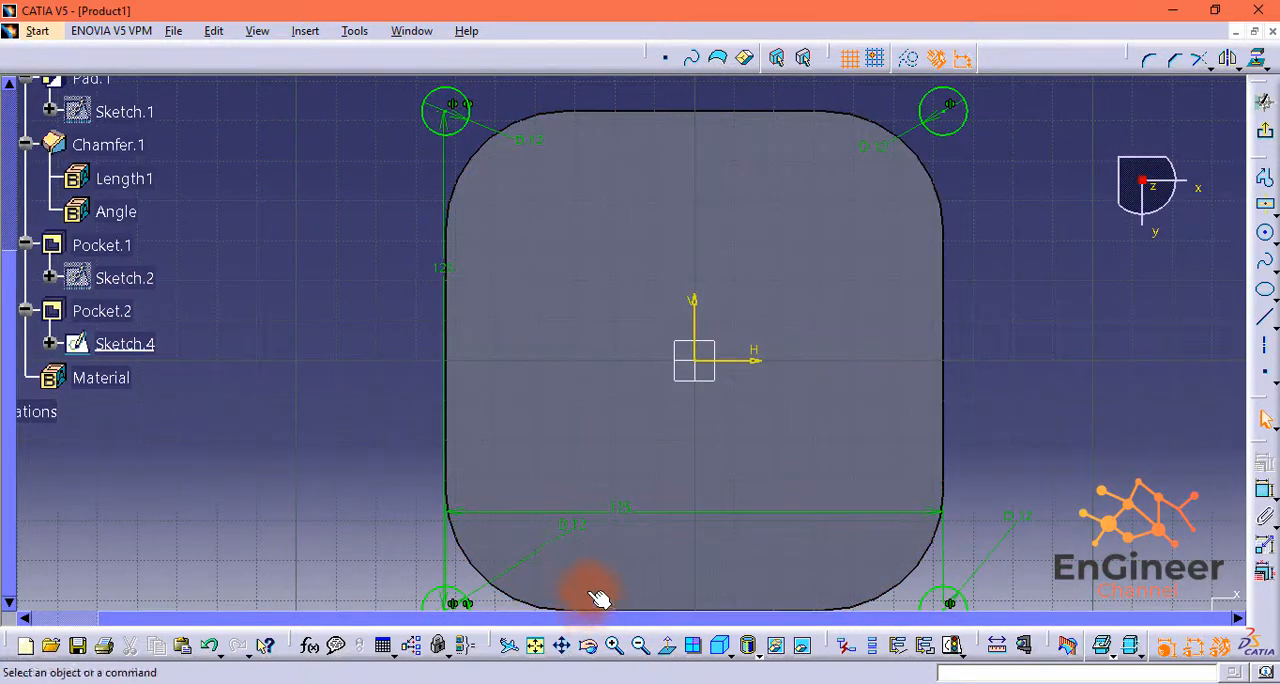
{"action": "double_click", "coordinate": [609, 512]}
{"action": "key", "text": "Return"}
{"action": "double_click", "coordinate": [540, 270]}
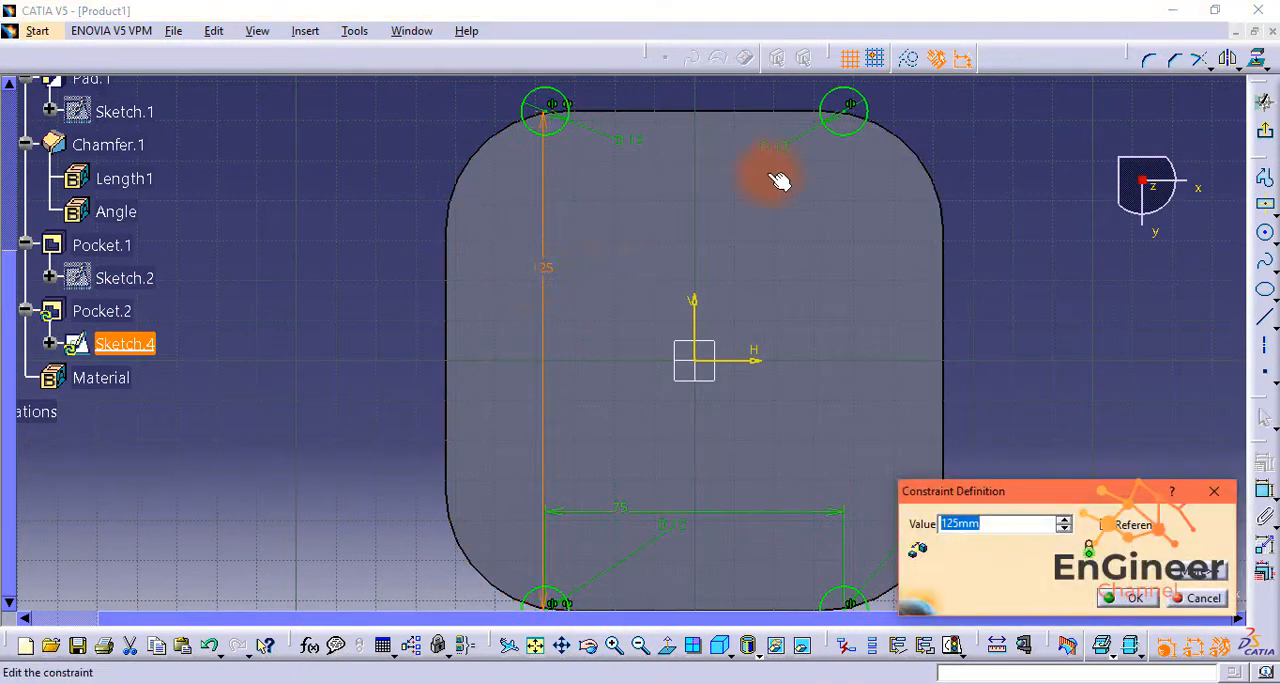
{"action": "type", "text": "75"}
{"action": "key", "text": "Return"}
{"action": "left_click", "coordinate": [1265, 138]}
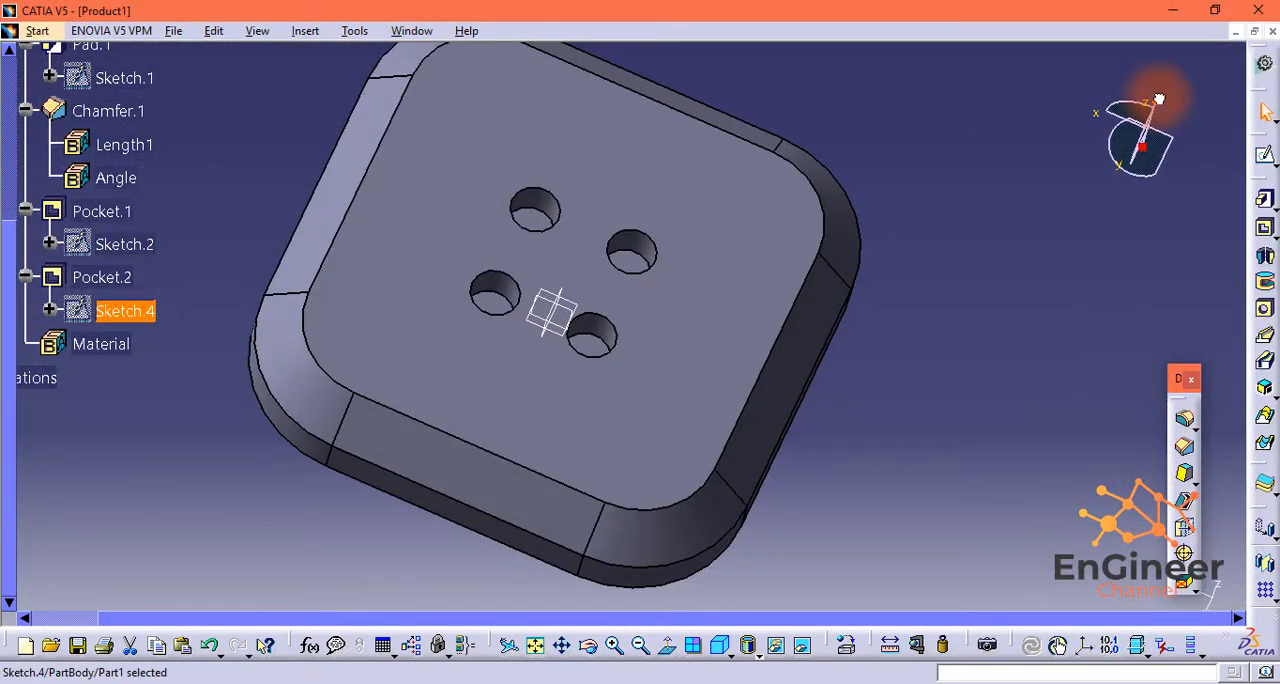
Step: Save the 125 mm plate as a separate part file named Part5, accepting the follow-up prompt
{"action": "left_click", "coordinate": [173, 31]}
{"action": "left_click", "coordinate": [228, 149]}
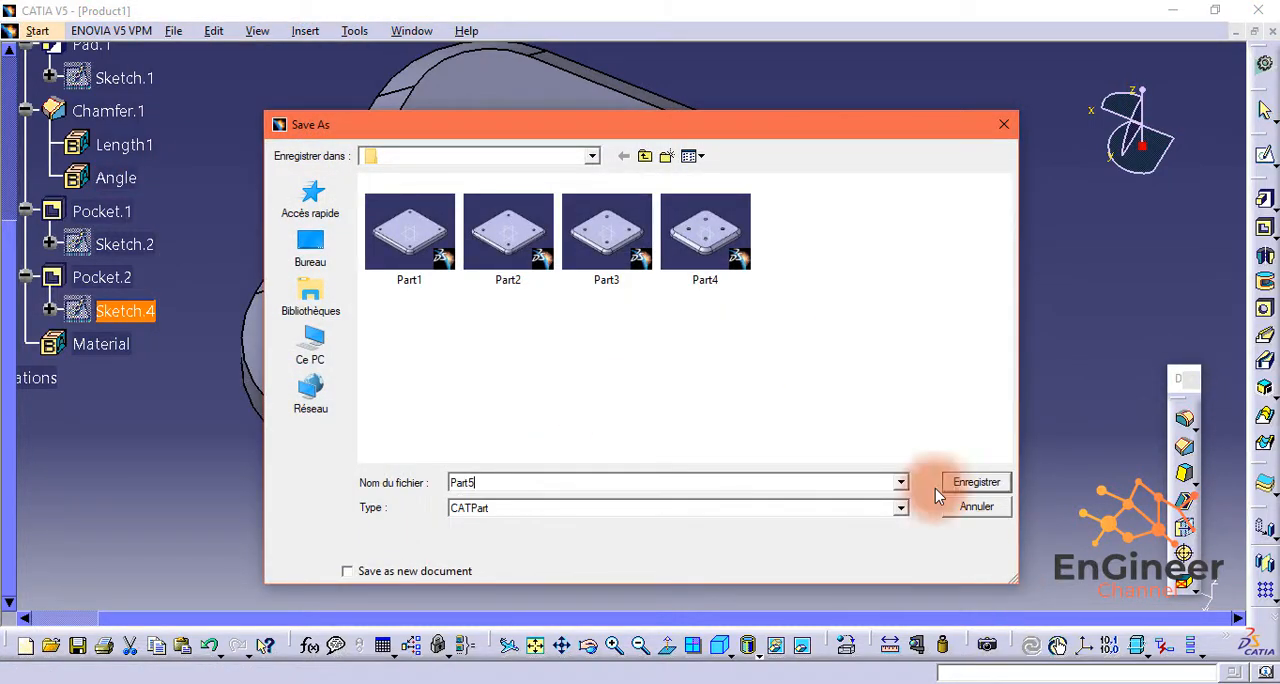
{"action": "left_click", "coordinate": [962, 484]}
{"action": "left_click", "coordinate": [700, 443]}
Step: Set the base pad outline's height and width to 75 mm, leave the sketch and dismiss the update warning
{"action": "scroll", "coordinate": [110, 120], "scroll_direction": "up", "scroll_amount": 2}
{"action": "double_click", "coordinate": [124, 134]}
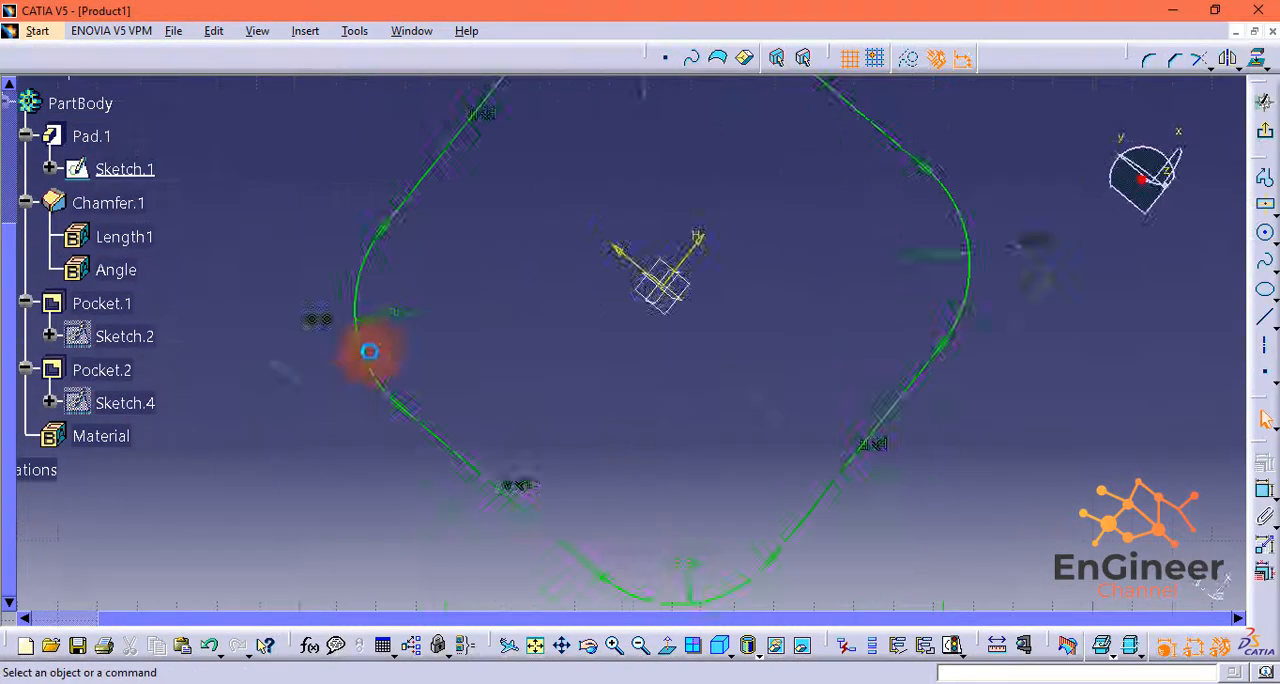
{"action": "double_click", "coordinate": [409, 314]}
{"action": "type", "text": "75"}
{"action": "key", "text": "Return"}
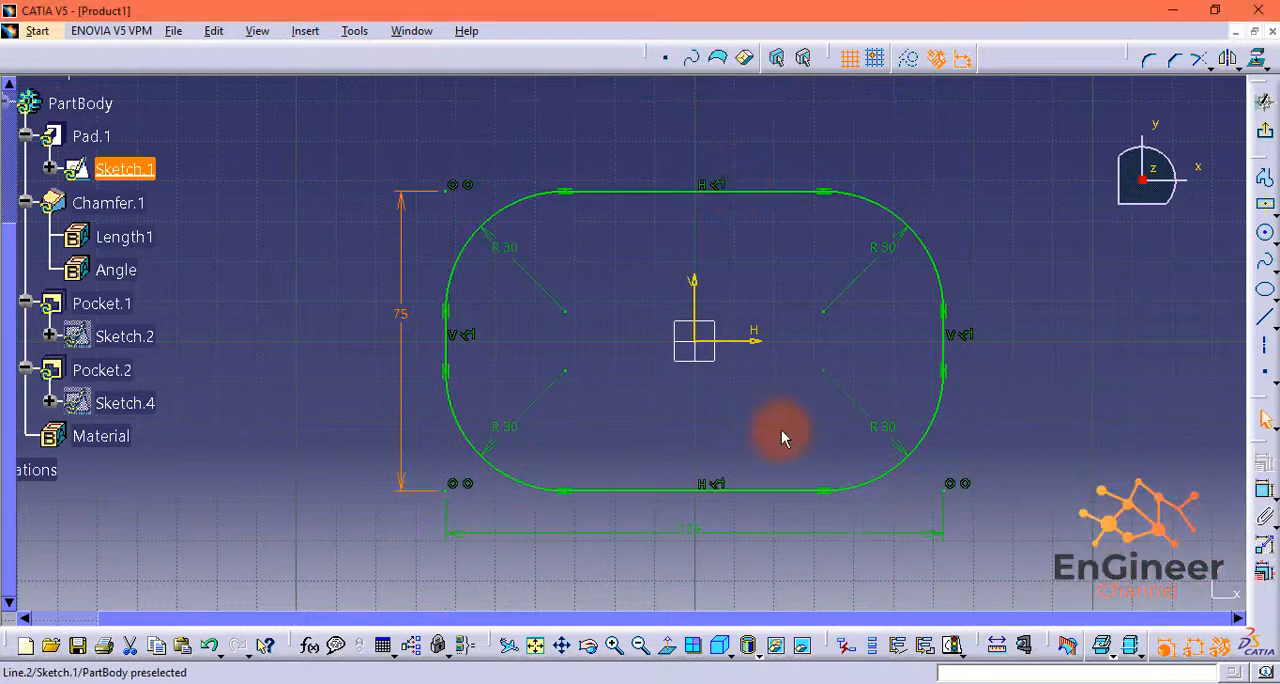
{"action": "double_click", "coordinate": [695, 532]}
{"action": "type", "text": "75"}
{"action": "key", "text": "Return"}
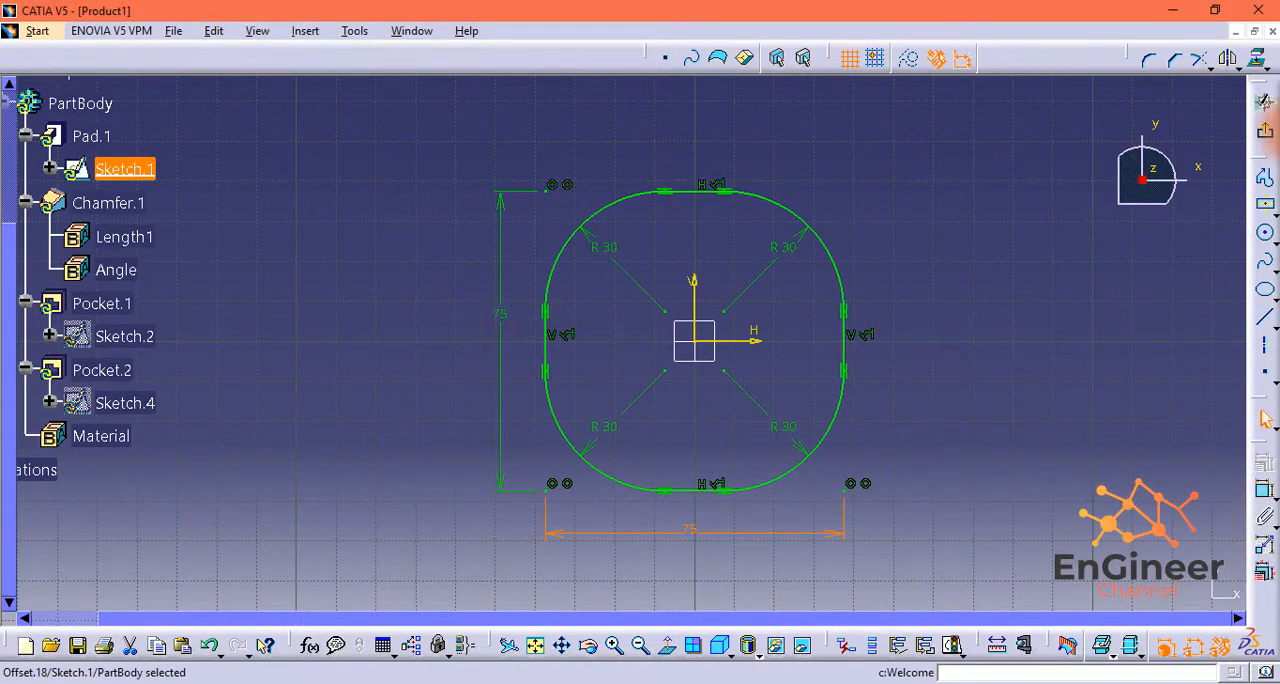
{"action": "left_click", "coordinate": [1265, 130]}
{"action": "left_click", "coordinate": [1195, 593]}
Step: Replace the top pocket's four circles with one 12 mm diameter circle centred on the origin, leave the sketch and dismiss the warning
{"action": "double_click", "coordinate": [124, 302]}
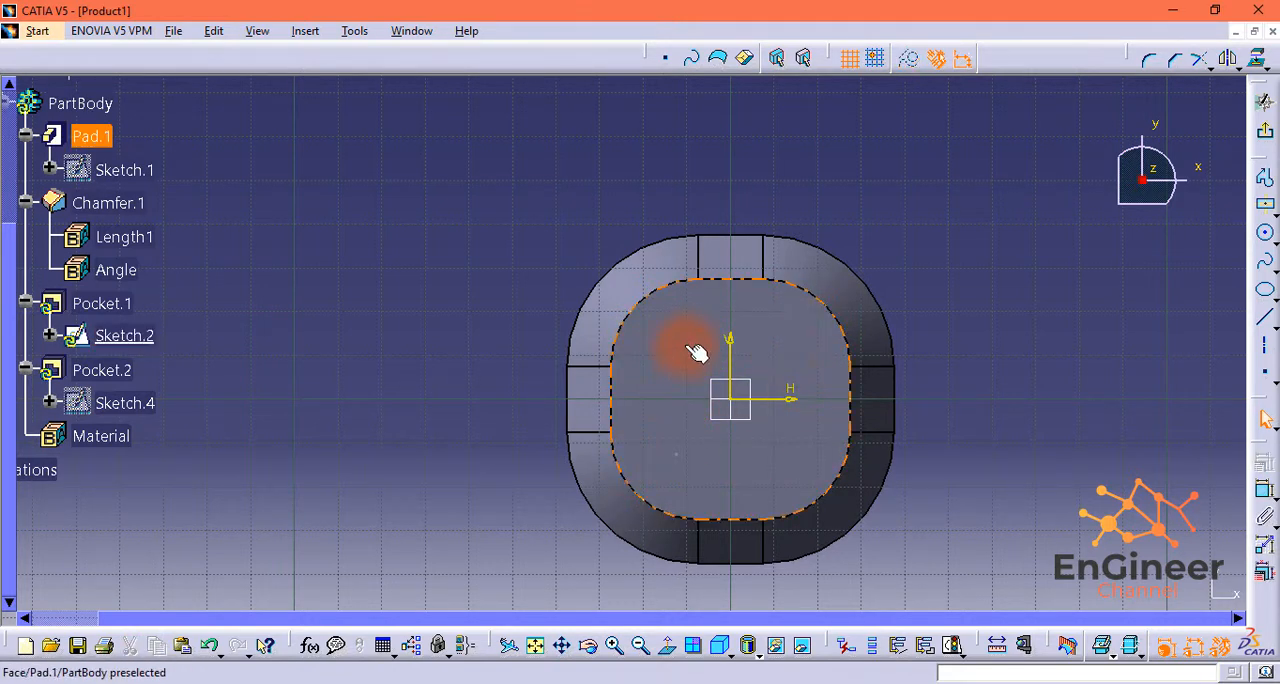
{"action": "left_click", "coordinate": [1265, 292]}
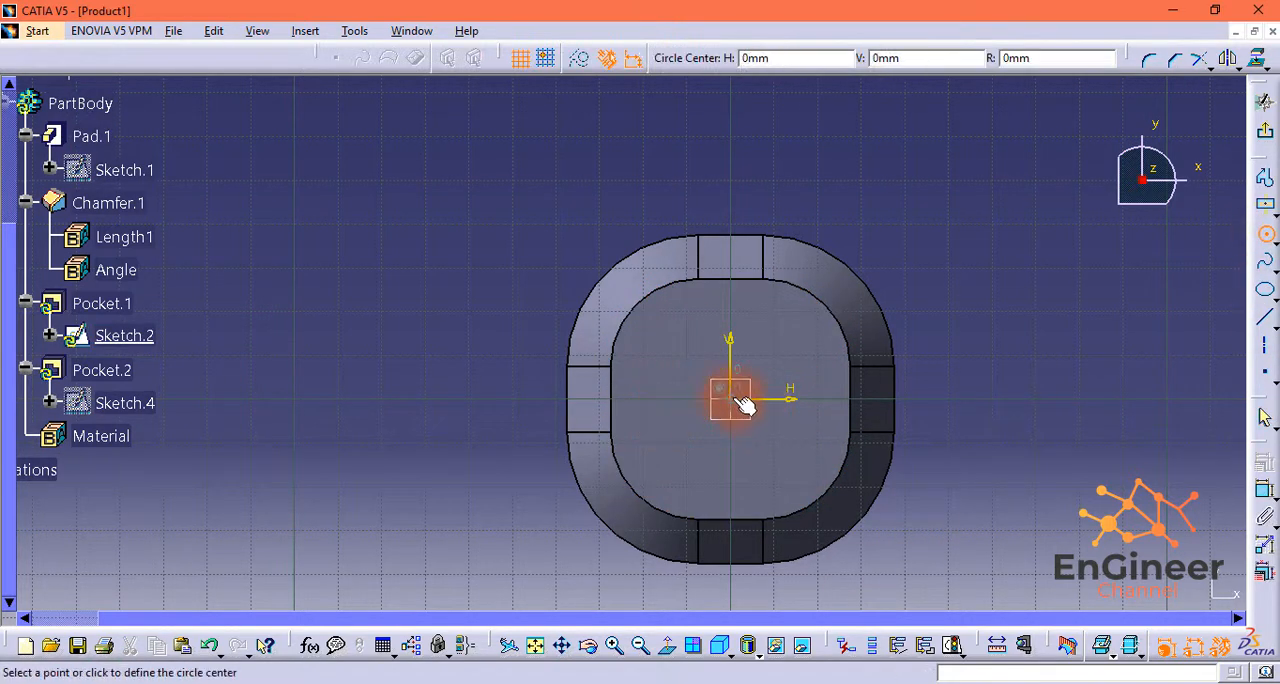
{"action": "left_click", "coordinate": [730, 399]}
{"action": "left_click", "coordinate": [720, 428]}
{"action": "left_click", "coordinate": [1257, 496]}
{"action": "left_click", "coordinate": [803, 364]}
{"action": "double_click", "coordinate": [803, 364]}
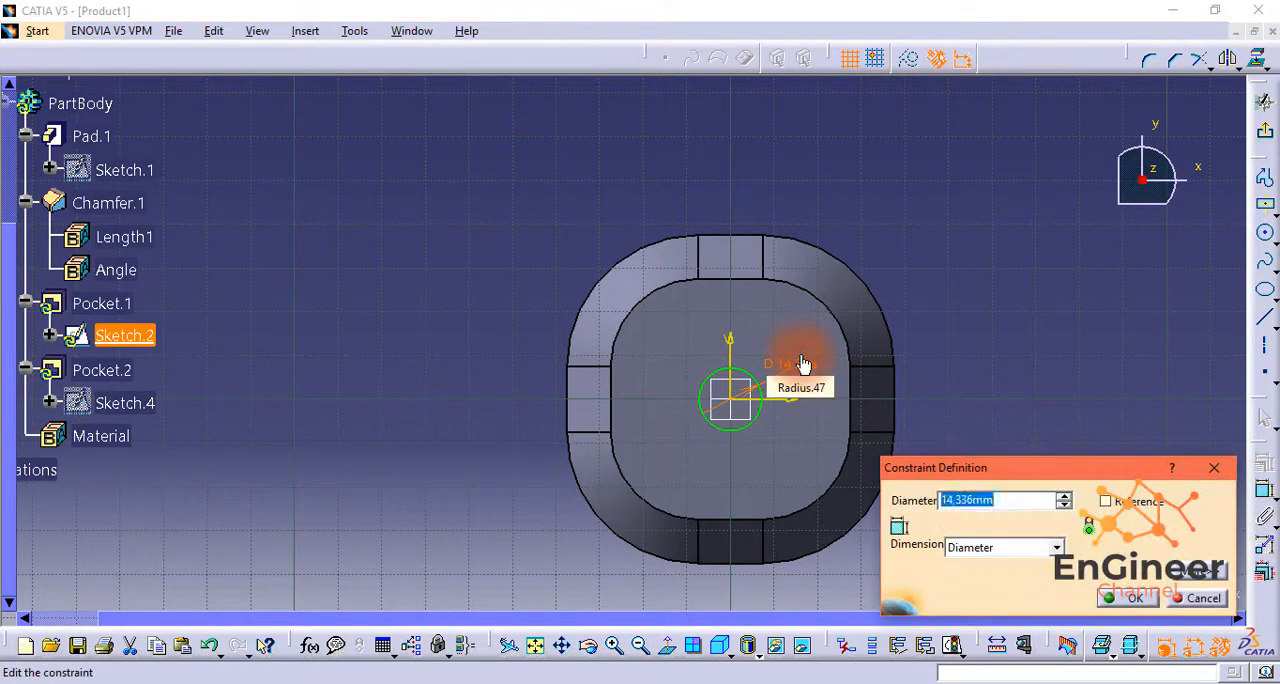
{"action": "type", "text": "12"}
{"action": "left_click", "coordinate": [1137, 598]}
{"action": "left_click", "coordinate": [1265, 131]}
{"action": "left_click", "coordinate": [1197, 592]}
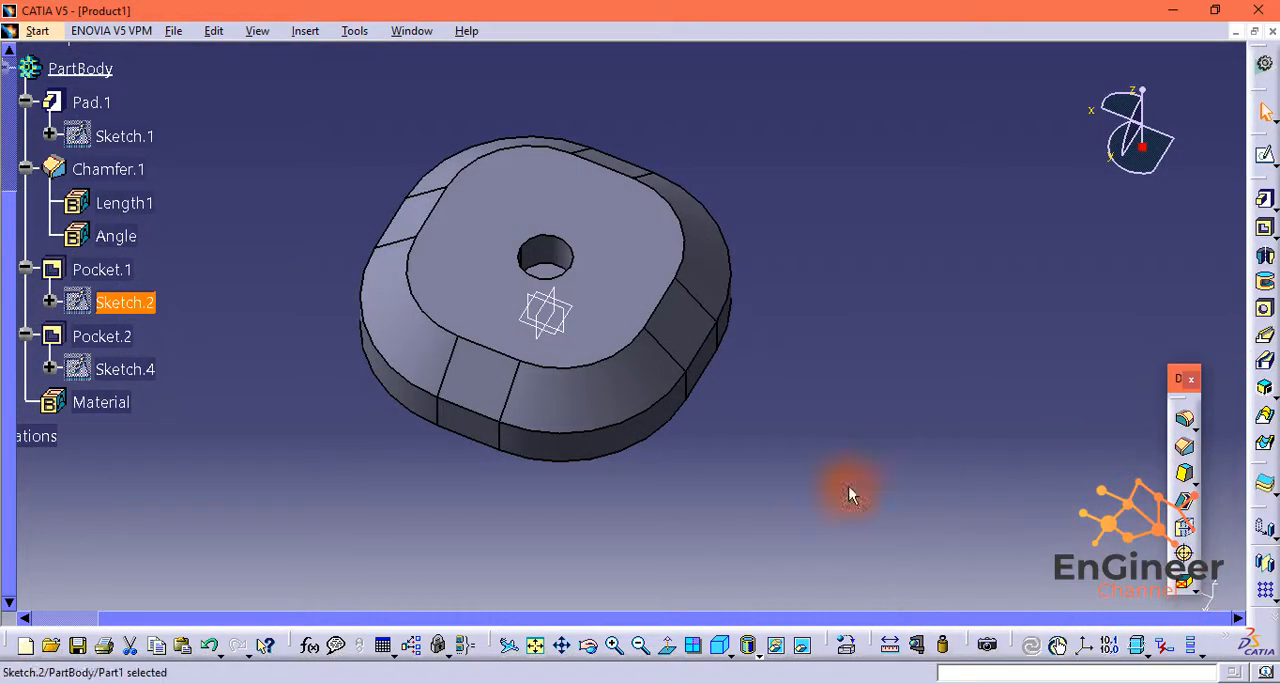
Step: Set the horizontal and vertical spacings between the underside pocket's corner circles to 25 mm and leave the sketch
{"action": "double_click", "coordinate": [148, 367]}
{"action": "double_click", "coordinate": [620, 407]}
{"action": "type", "text": "25"}
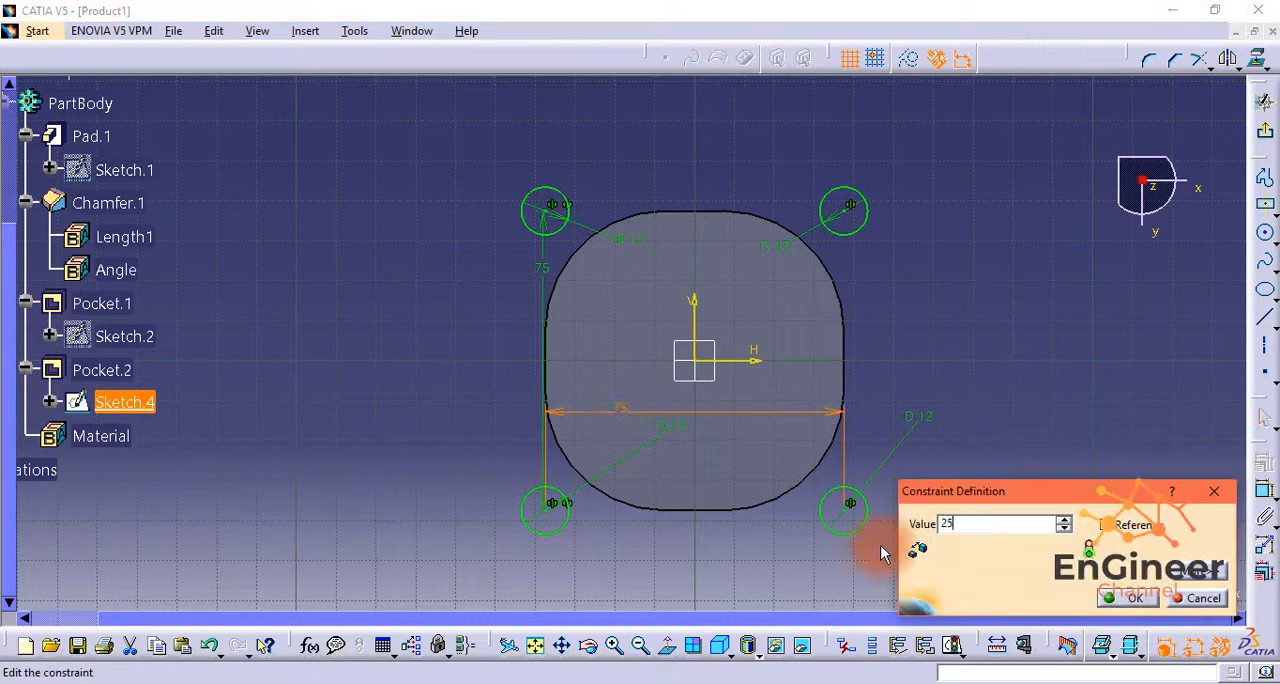
{"action": "left_click", "coordinate": [1132, 598]}
{"action": "double_click", "coordinate": [644, 270]}
{"action": "type", "text": "25"}
{"action": "left_click", "coordinate": [1124, 598]}
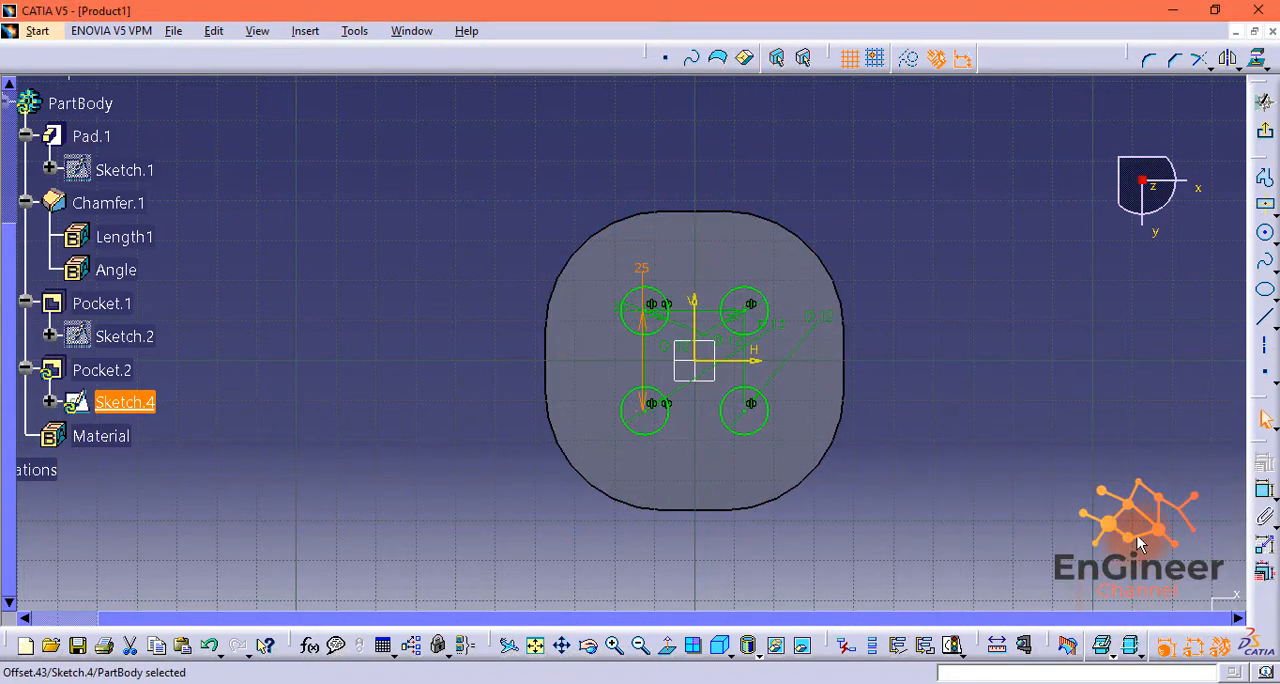
{"action": "left_click", "coordinate": [1263, 133]}
Step: Save the 75 mm plate as a separate part file named Part6, accepting the follow-up prompt
{"action": "left_click", "coordinate": [178, 33]}
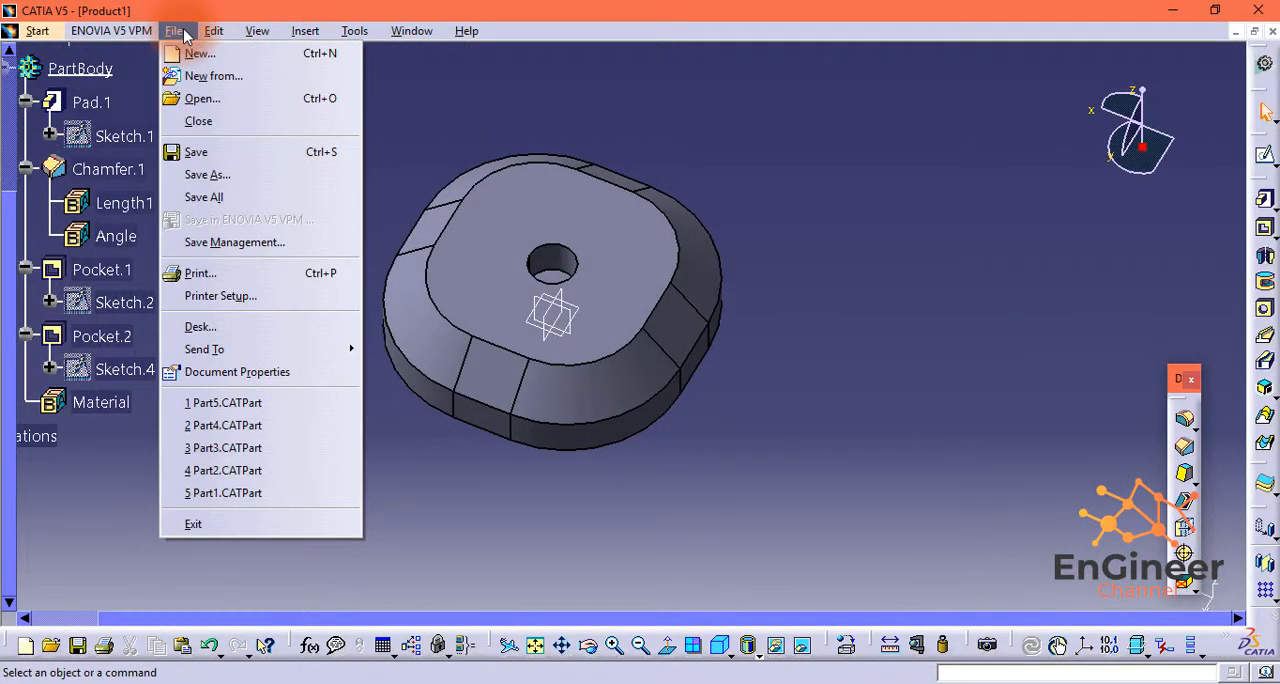
{"action": "left_click", "coordinate": [207, 174]}
{"action": "left_click", "coordinate": [976, 482]}
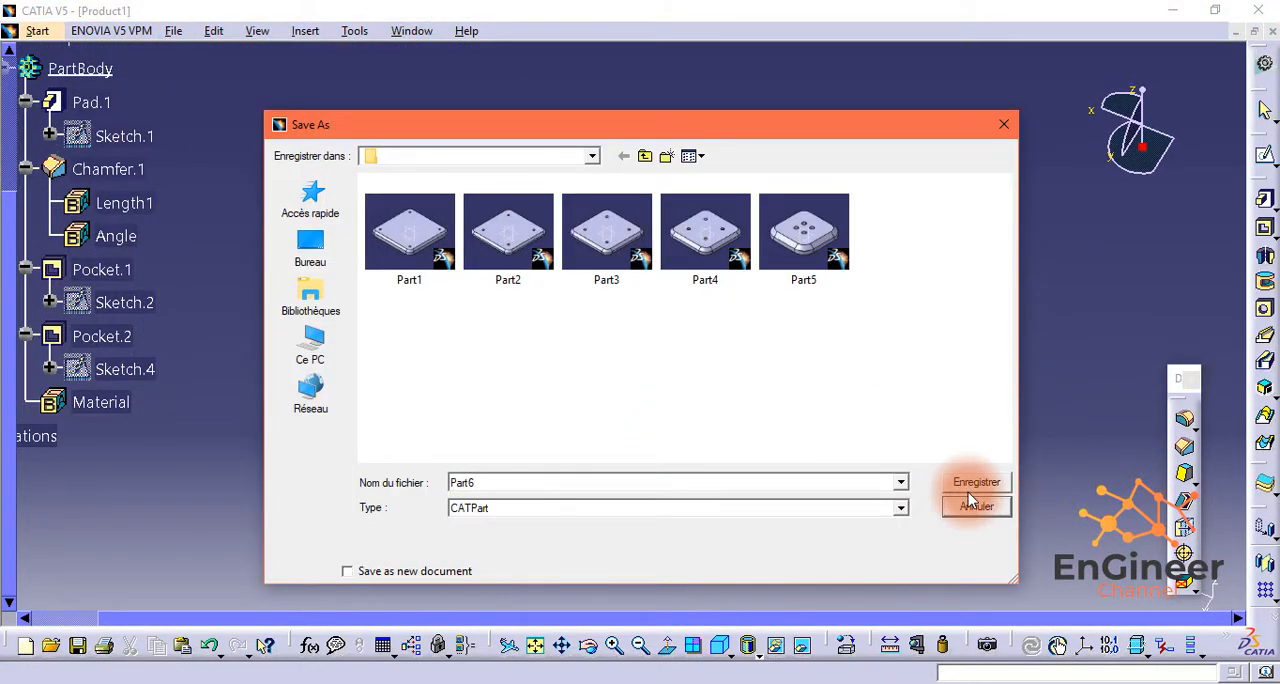
{"action": "left_click", "coordinate": [692, 446]}
Step: Create a new part named body2 in the Part Design workbench
{"action": "left_click", "coordinate": [37, 30]}
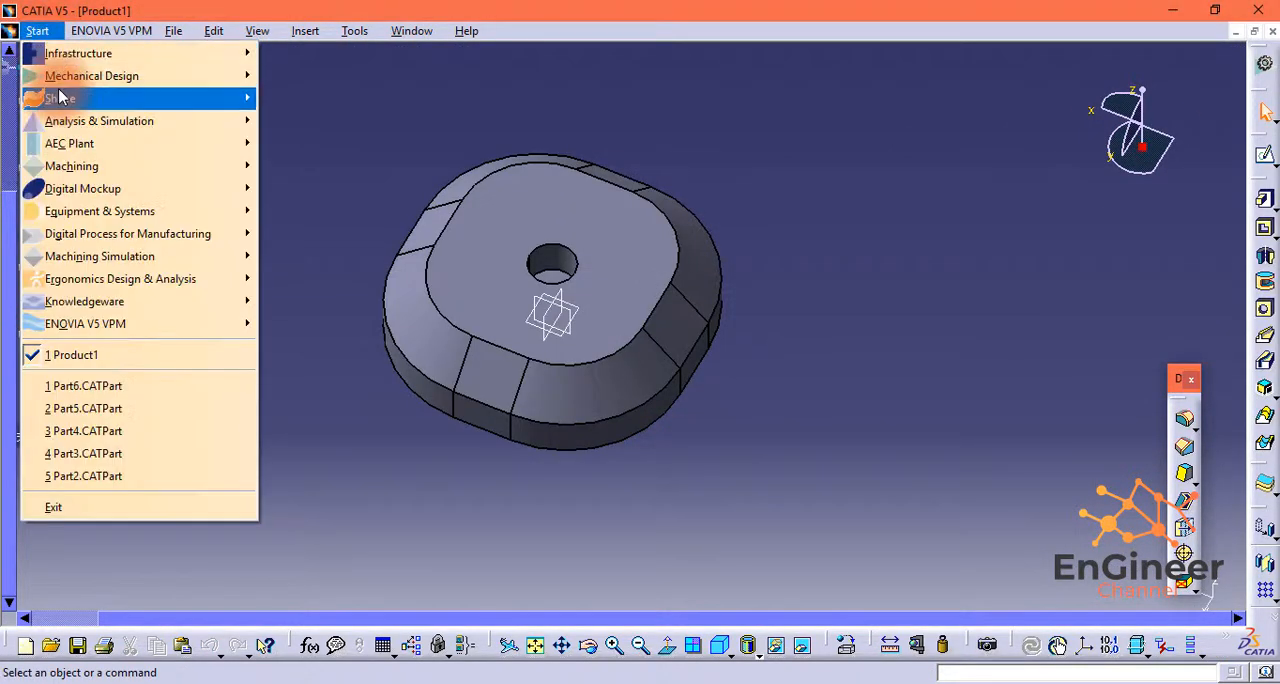
{"action": "mouse_move", "coordinate": [177, 77]}
{"action": "left_click", "coordinate": [292, 90]}
{"action": "type", "text": "b"}
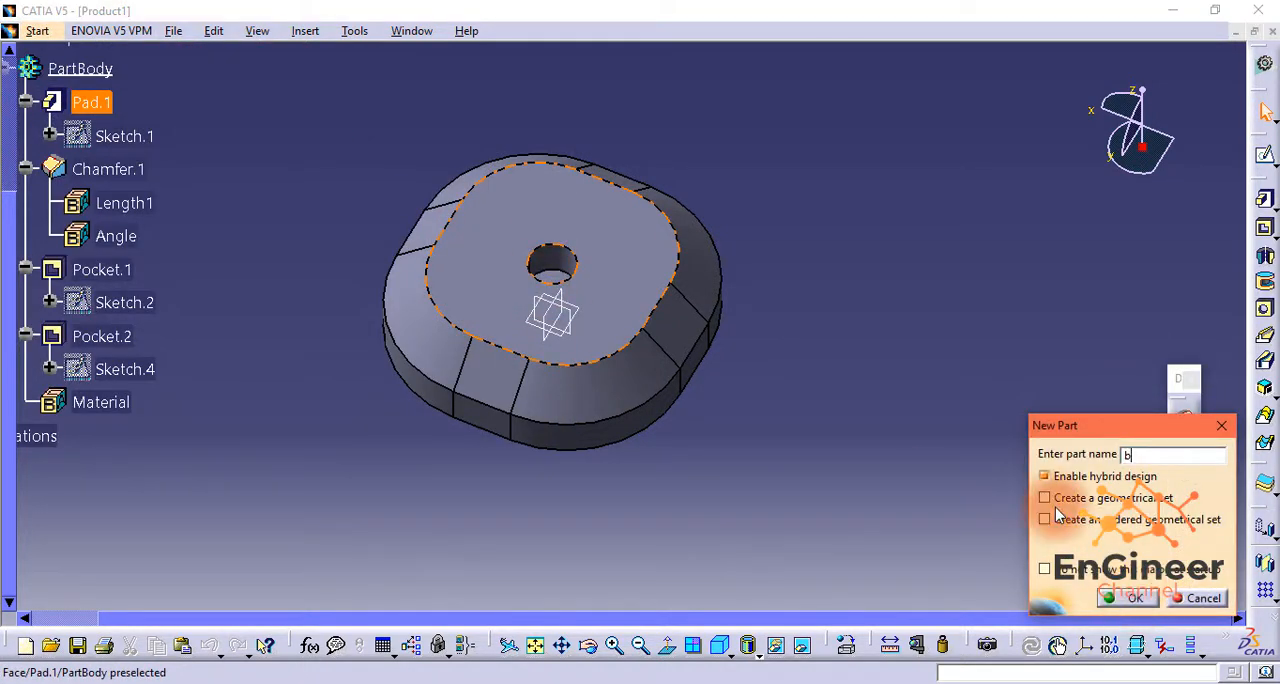
{"action": "type", "text": "ody2"}
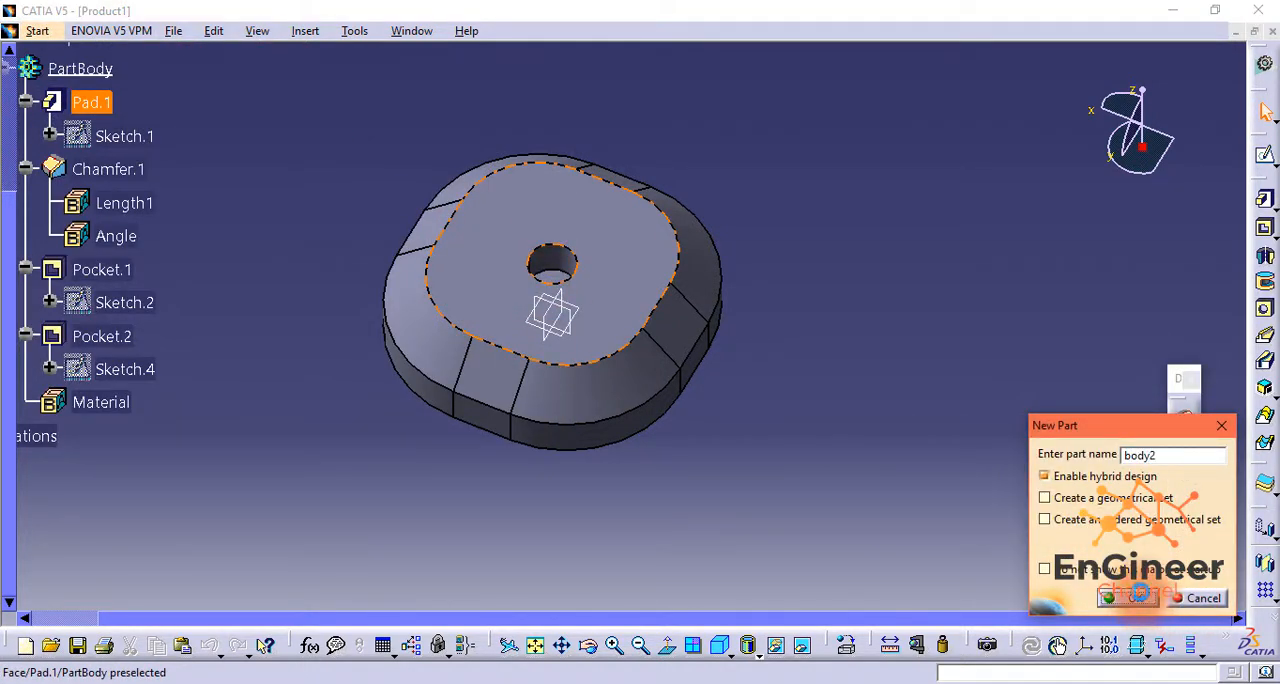
{"action": "left_click", "coordinate": [1130, 597]}
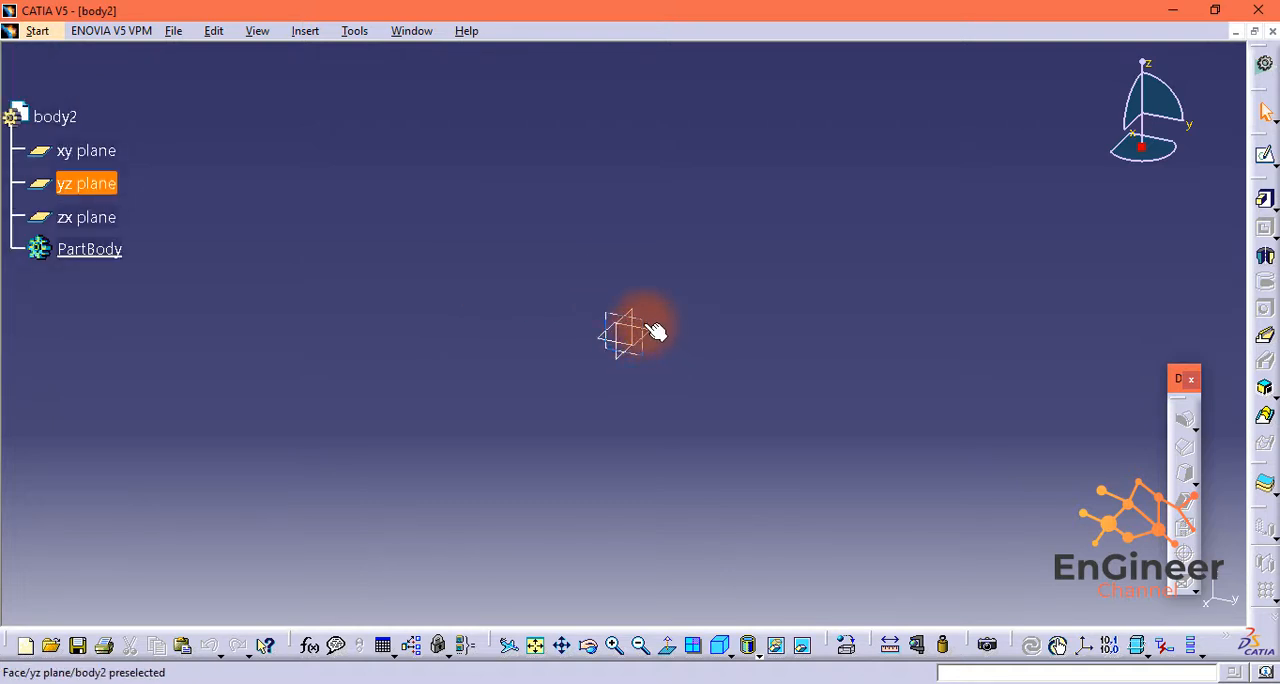
Step: Sketch a half profile on the yz plane: neck about 20 mm wide, shoulder out to about 42 mm, side about 38 mm long, tangent arc to the axis
{"action": "left_click", "coordinate": [643, 323]}
{"action": "left_click", "coordinate": [1266, 155]}
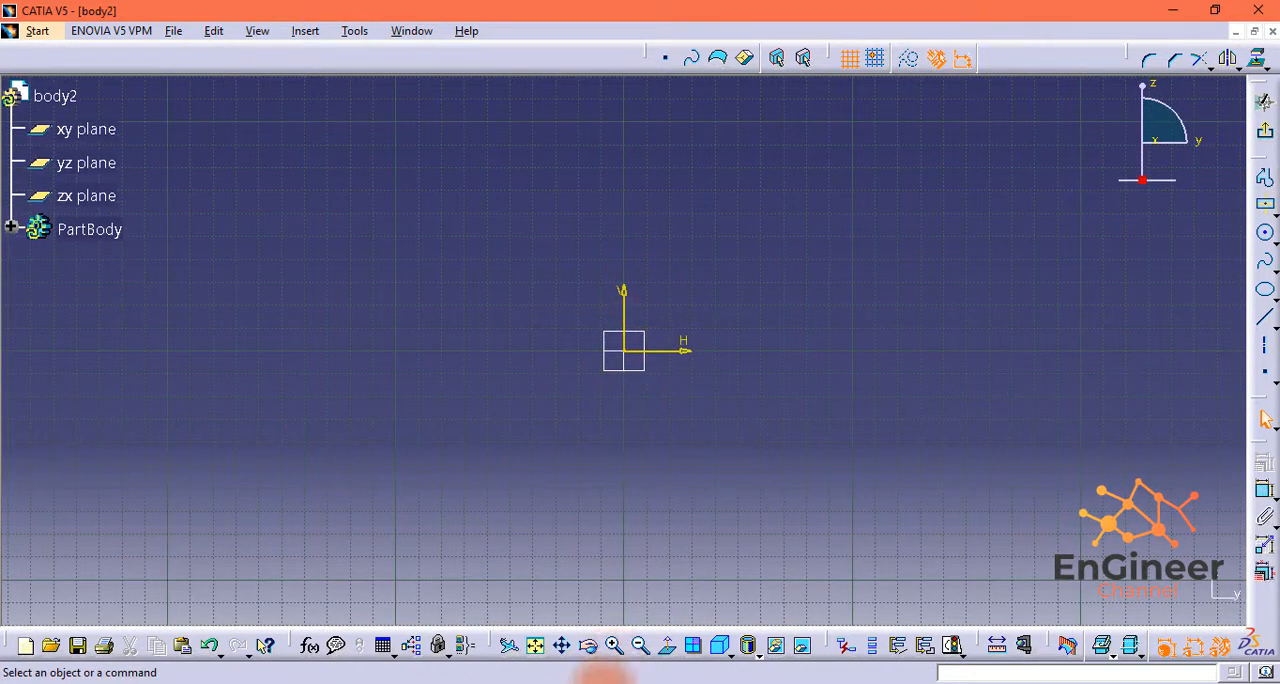
{"action": "left_click", "coordinate": [614, 645]}
{"action": "left_click", "coordinate": [1265, 178]}
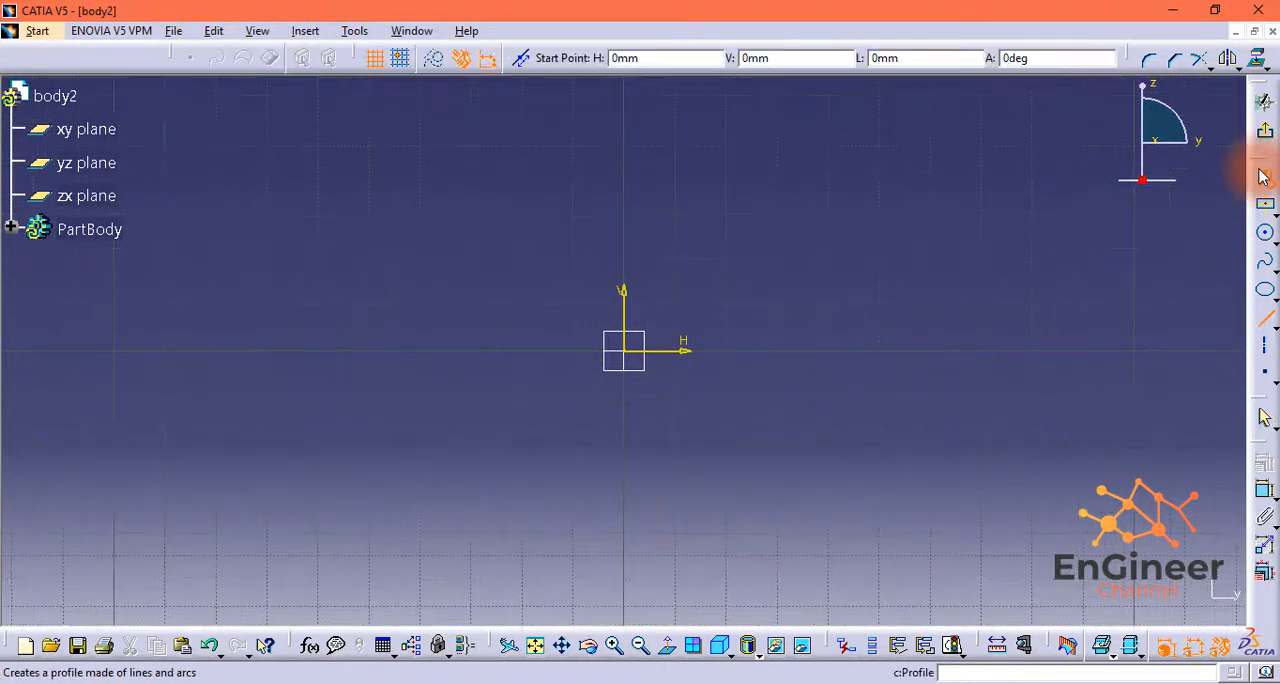
{"action": "left_click", "coordinate": [628, 208]}
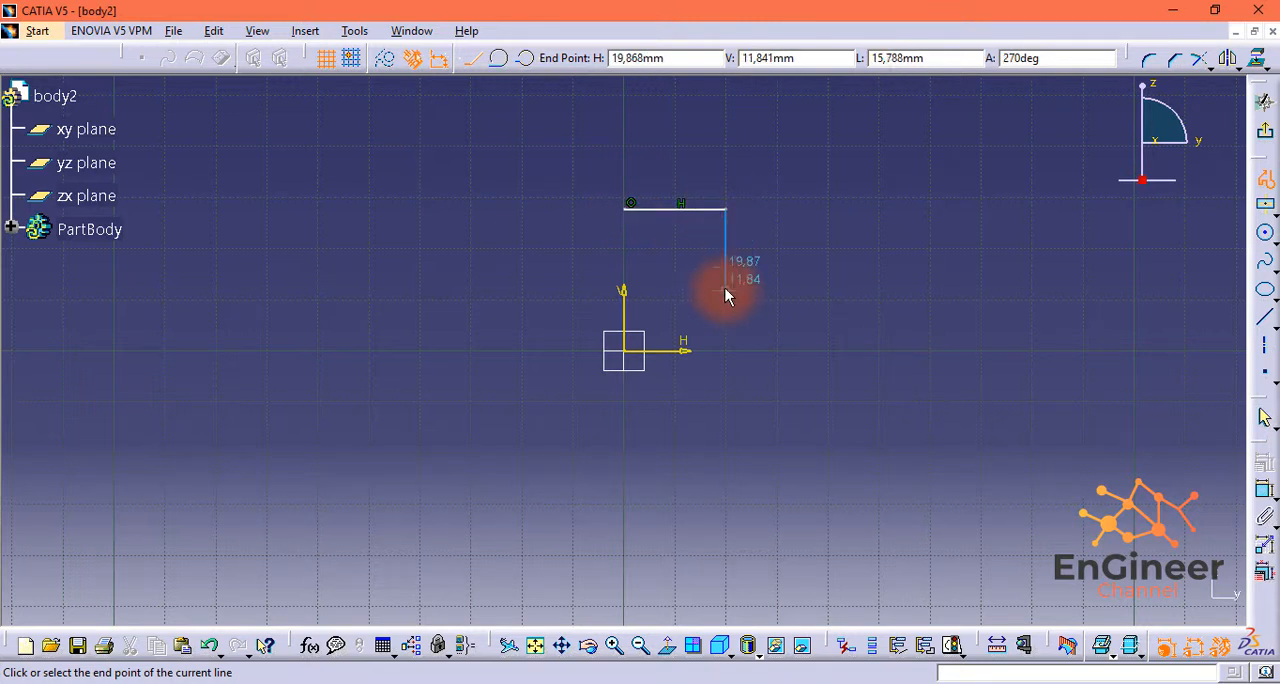
{"action": "left_click", "coordinate": [838, 460]}
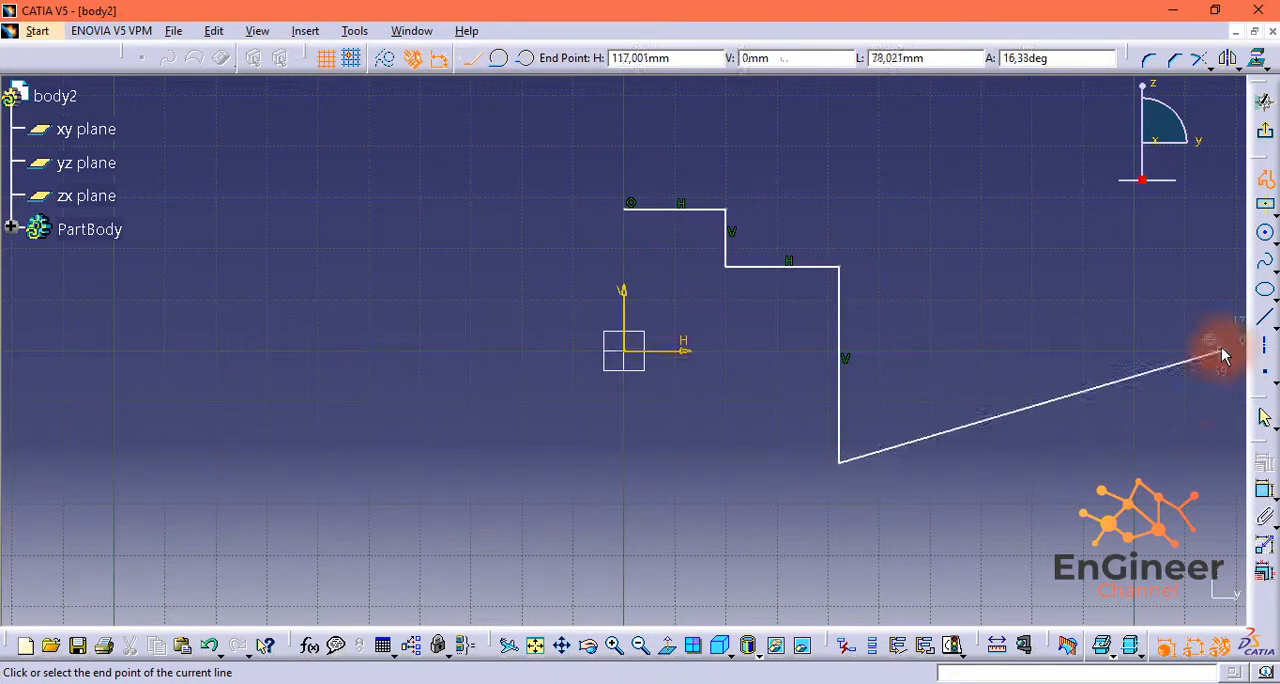
{"action": "left_click", "coordinate": [498, 57]}
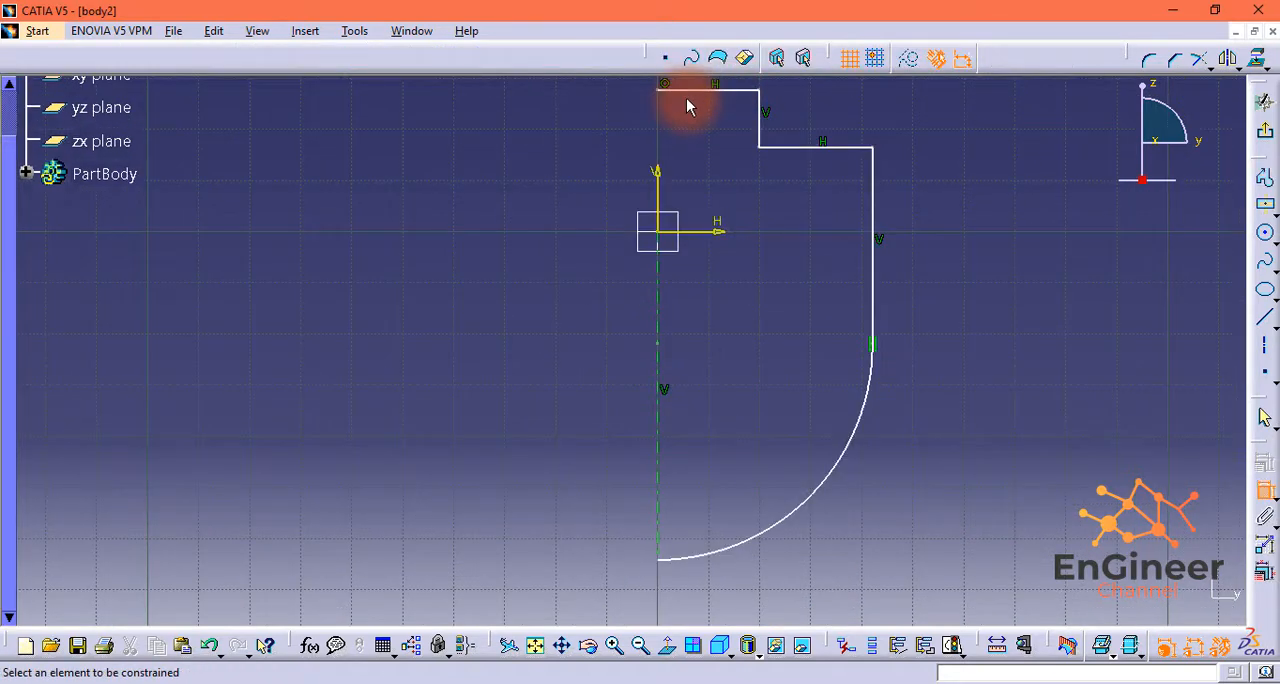
Step: Dimension the profile's short upper edge and set its length to 6 mm
{"action": "left_click", "coordinate": [685, 141]}
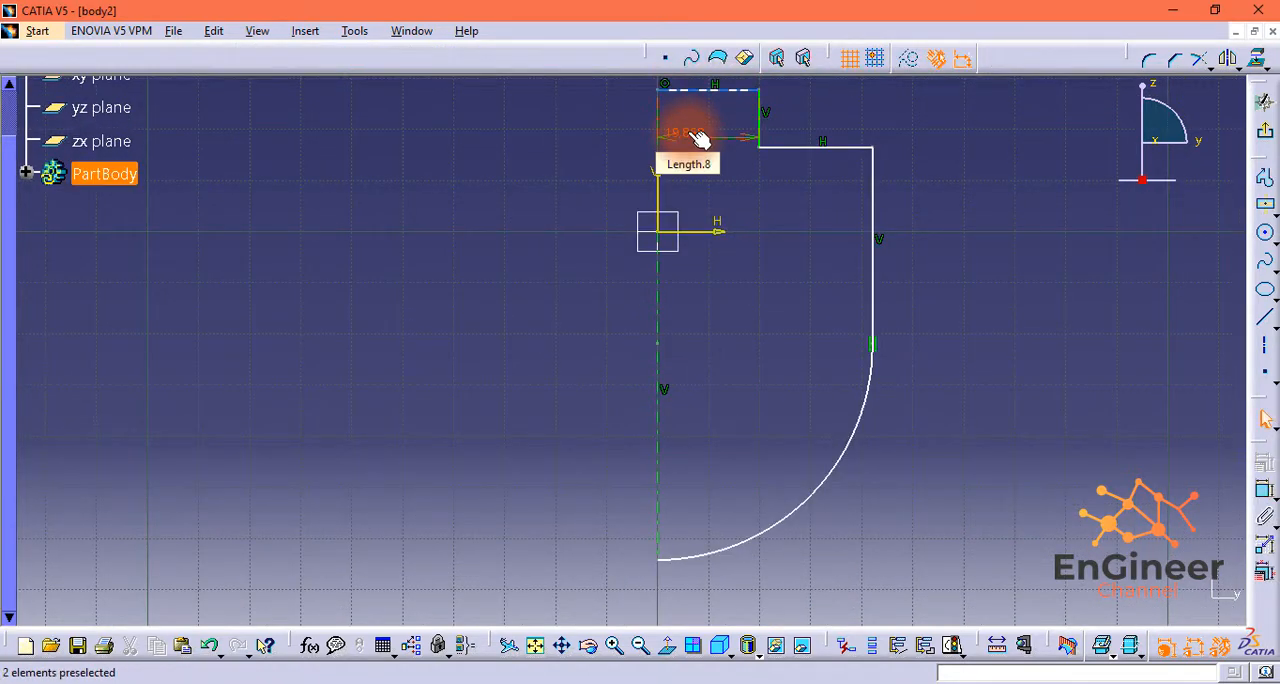
{"action": "double_click", "coordinate": [700, 138]}
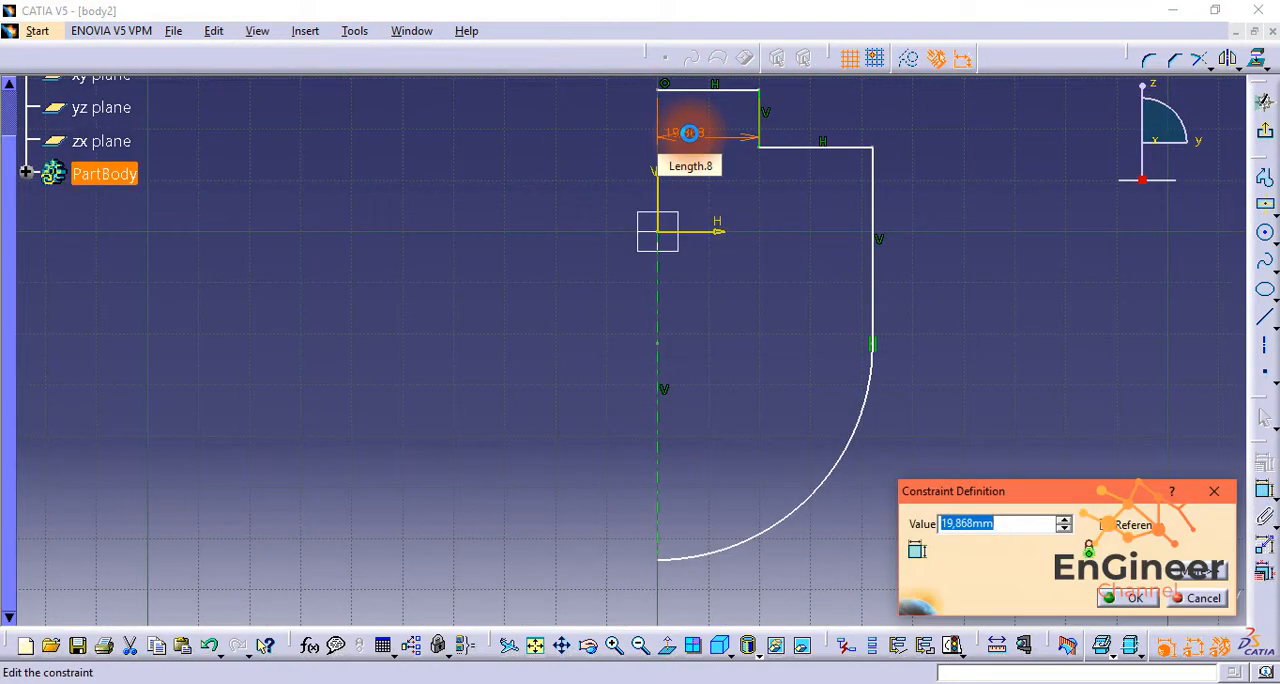
{"action": "type", "text": "6"}
{"action": "key", "text": "Return"}
{"action": "left_click", "coordinate": [660, 643]}
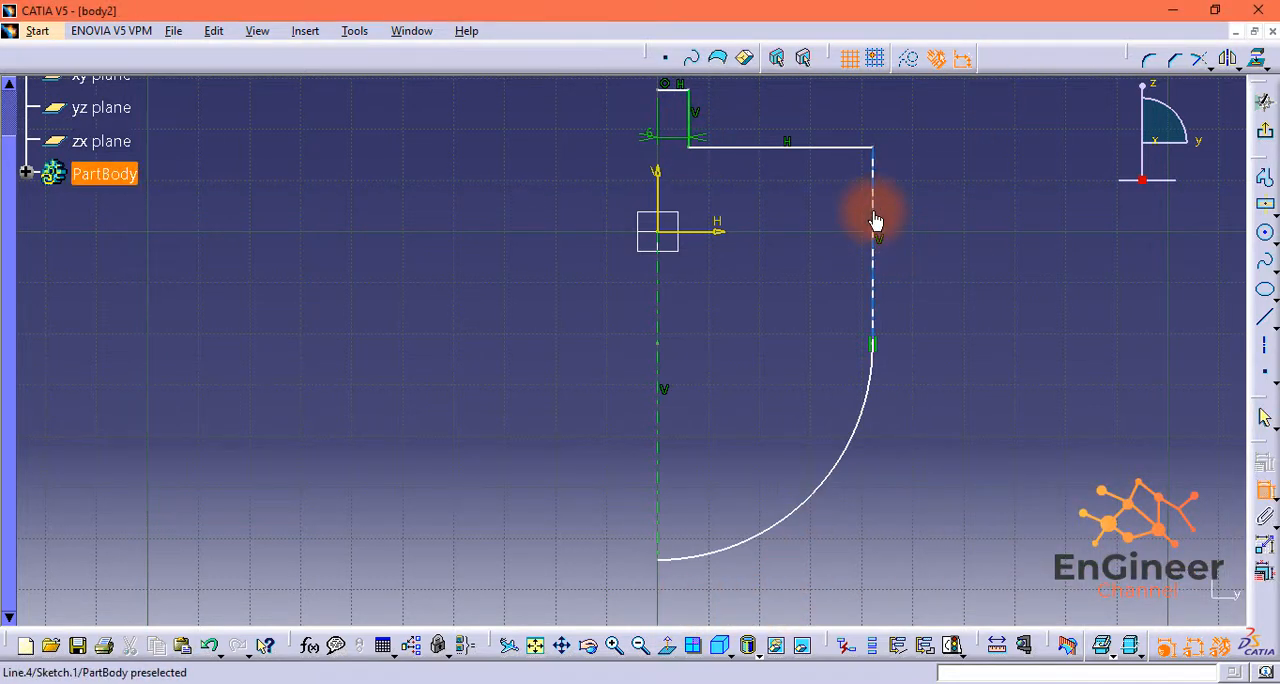
Step: Dimension the outer vertical line from the vertical axis and set the distance to 15 mm
{"action": "left_click", "coordinate": [872, 212]}
{"action": "scroll", "coordinate": [715, 187], "scroll_direction": "up", "scroll_amount": 7}
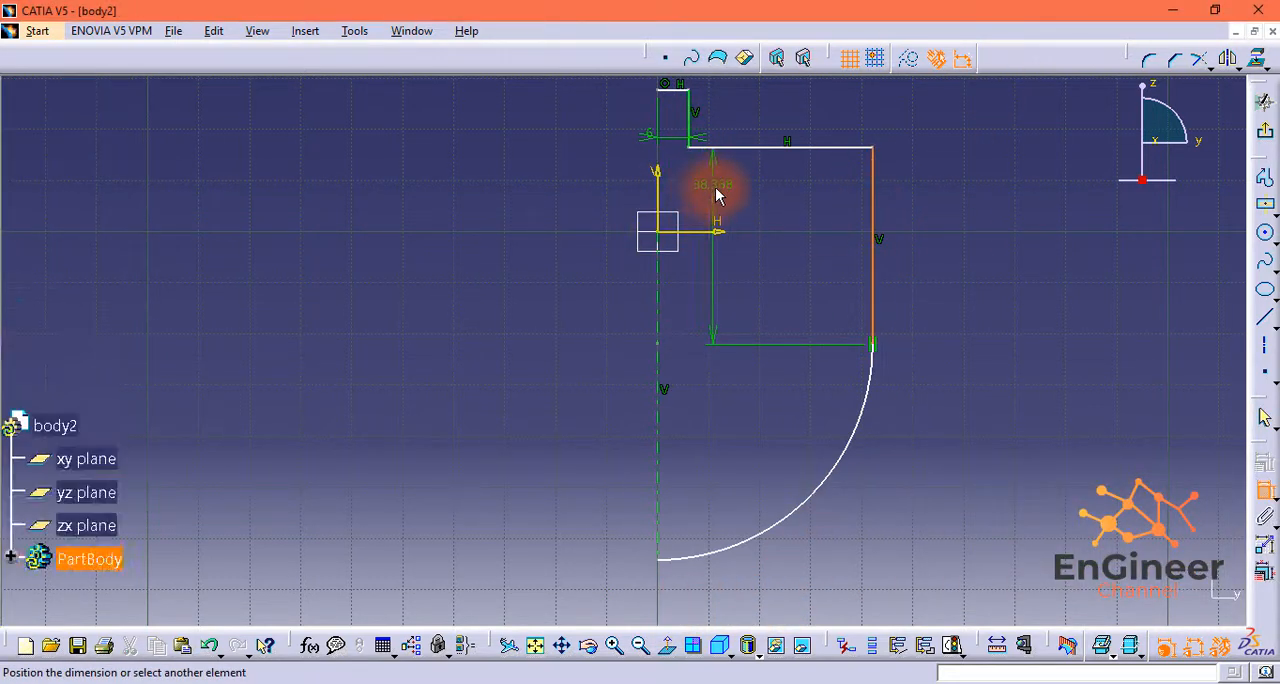
{"action": "scroll", "coordinate": [700, 205], "scroll_direction": "down", "scroll_amount": 4}
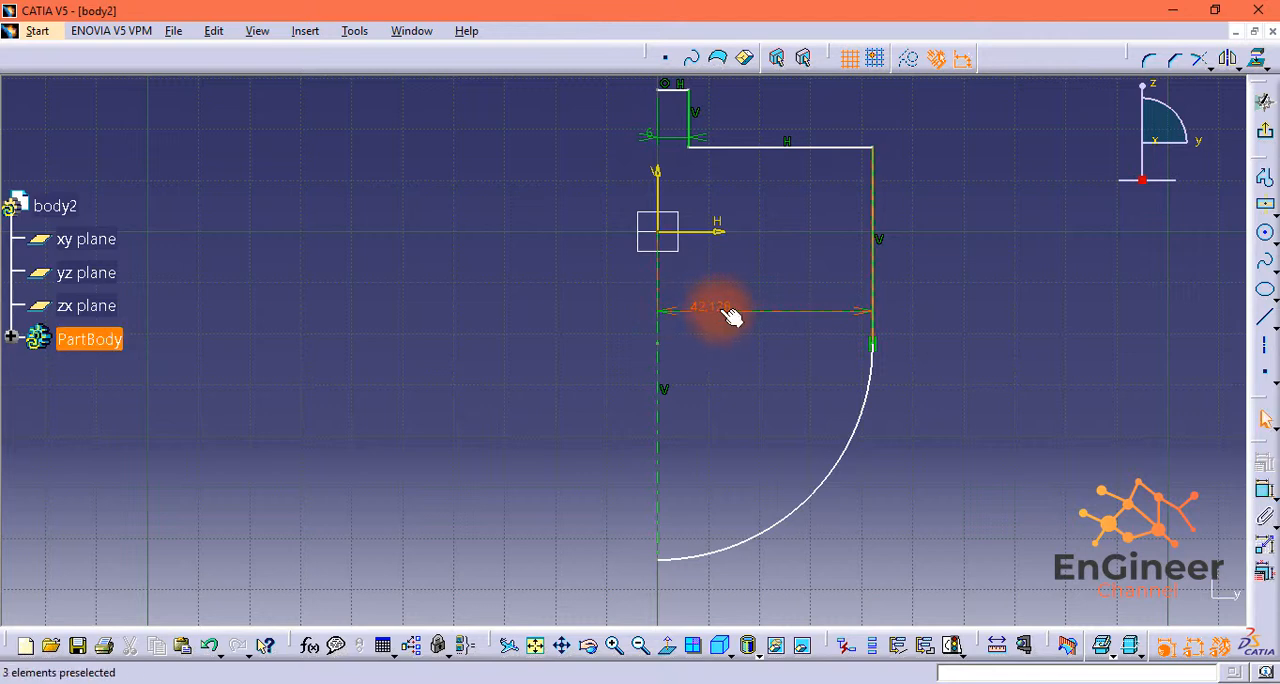
{"action": "double_click", "coordinate": [730, 316]}
{"action": "type", "text": "15"}
{"action": "key", "text": "Return"}
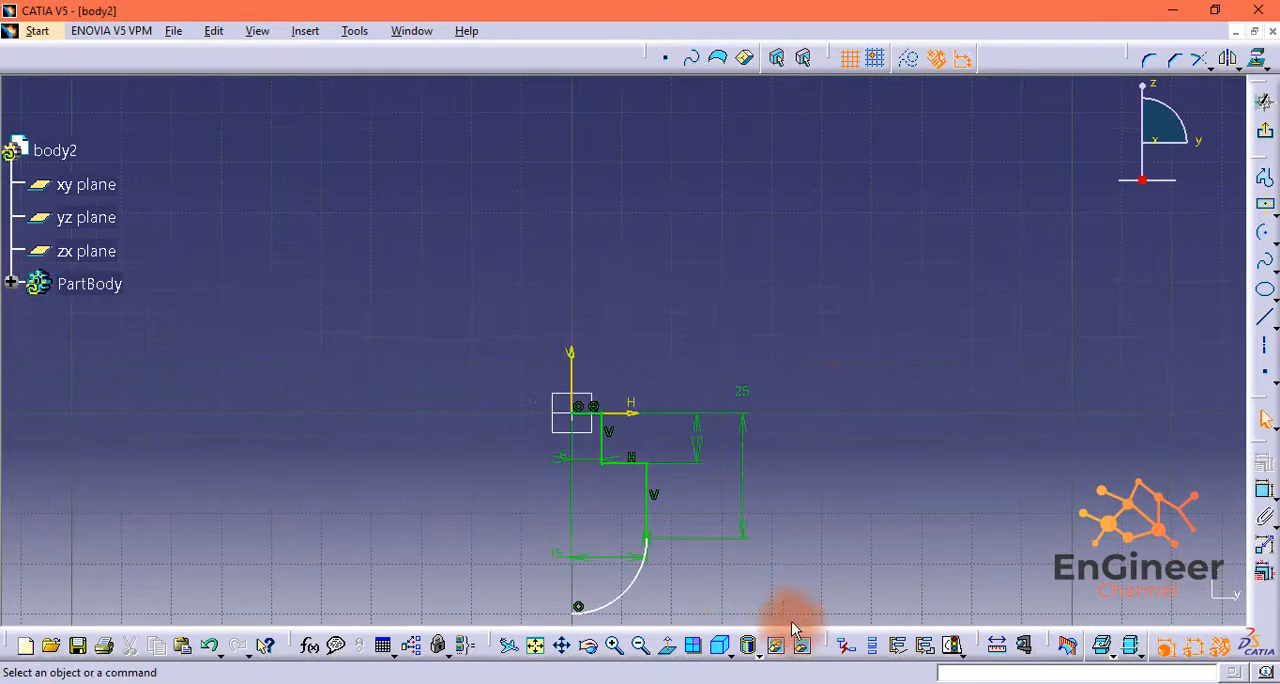
Step: Make the arc's upper end coincident with the lower end of the outer vertical line
{"action": "left_click", "coordinate": [614, 645]}
{"action": "left_click", "coordinate": [614, 645]}
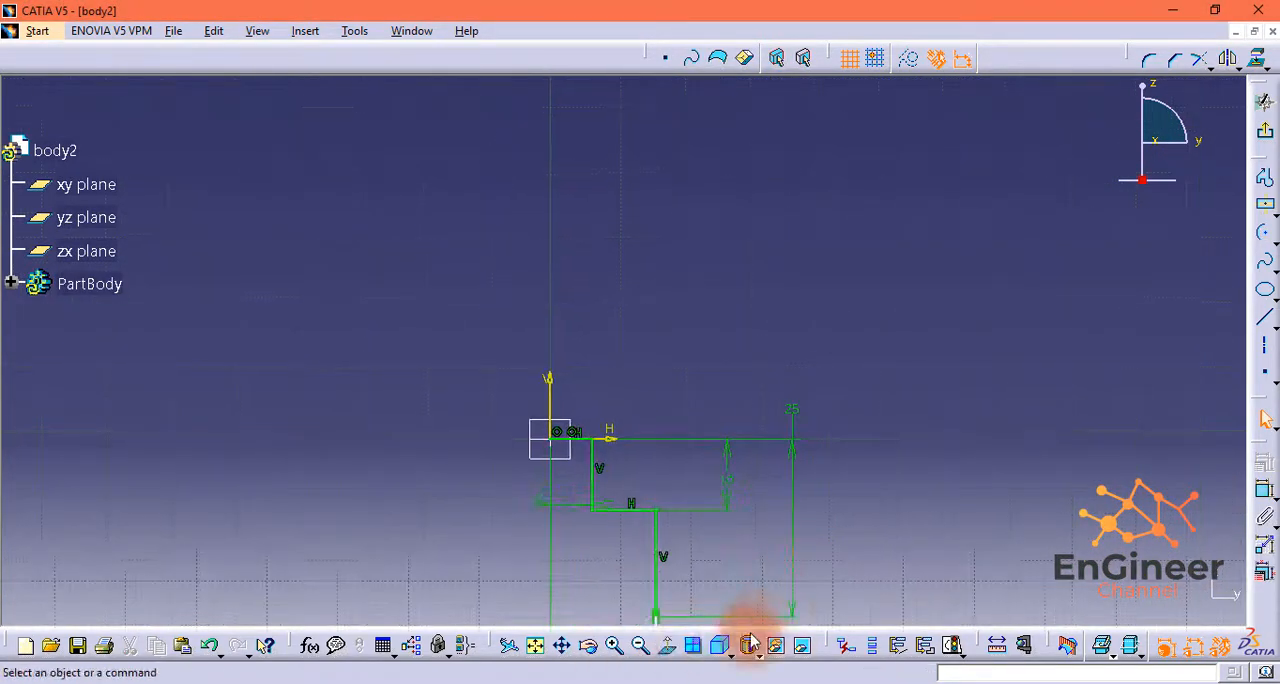
{"action": "left_click", "coordinate": [530, 647]}
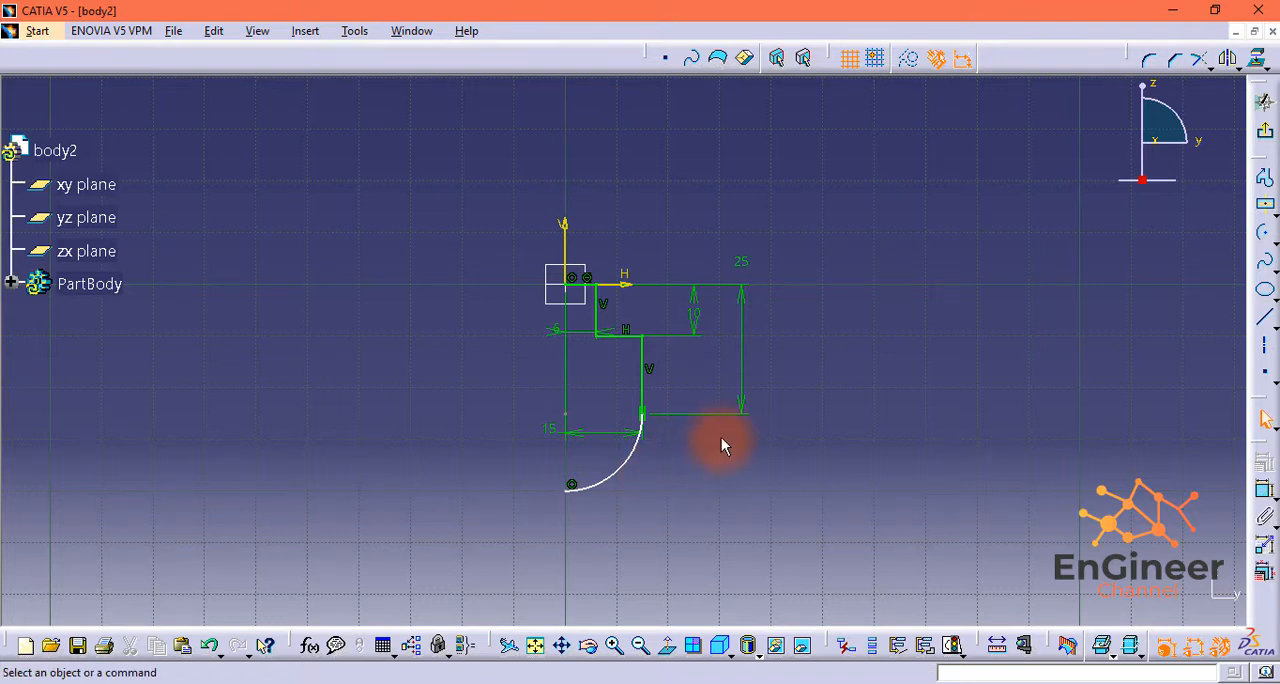
{"action": "middle_click_drag", "start_coordinate": [693, 467], "coordinate": [691, 427]}
{"action": "middle_click_drag", "start_coordinate": [561, 614], "coordinate": [559, 587]}
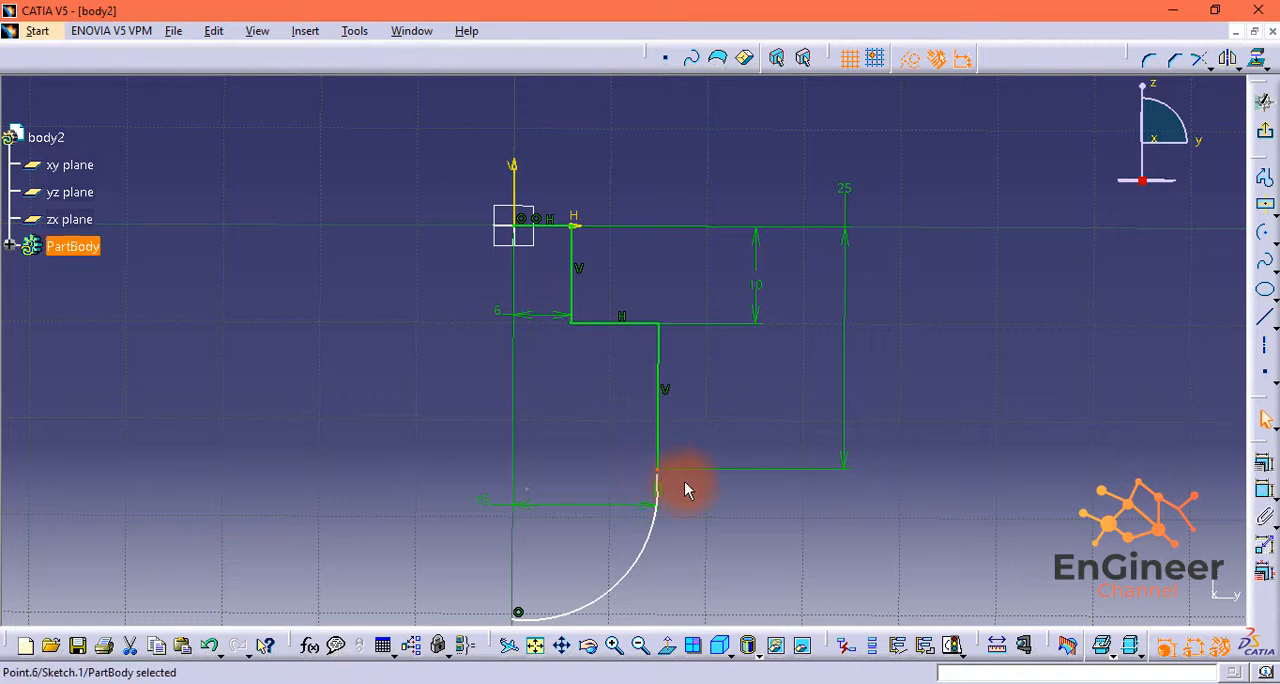
{"action": "left_click", "coordinate": [1265, 478]}
{"action": "left_click", "coordinate": [886, 389]}
{"action": "left_click", "coordinate": [876, 572]}
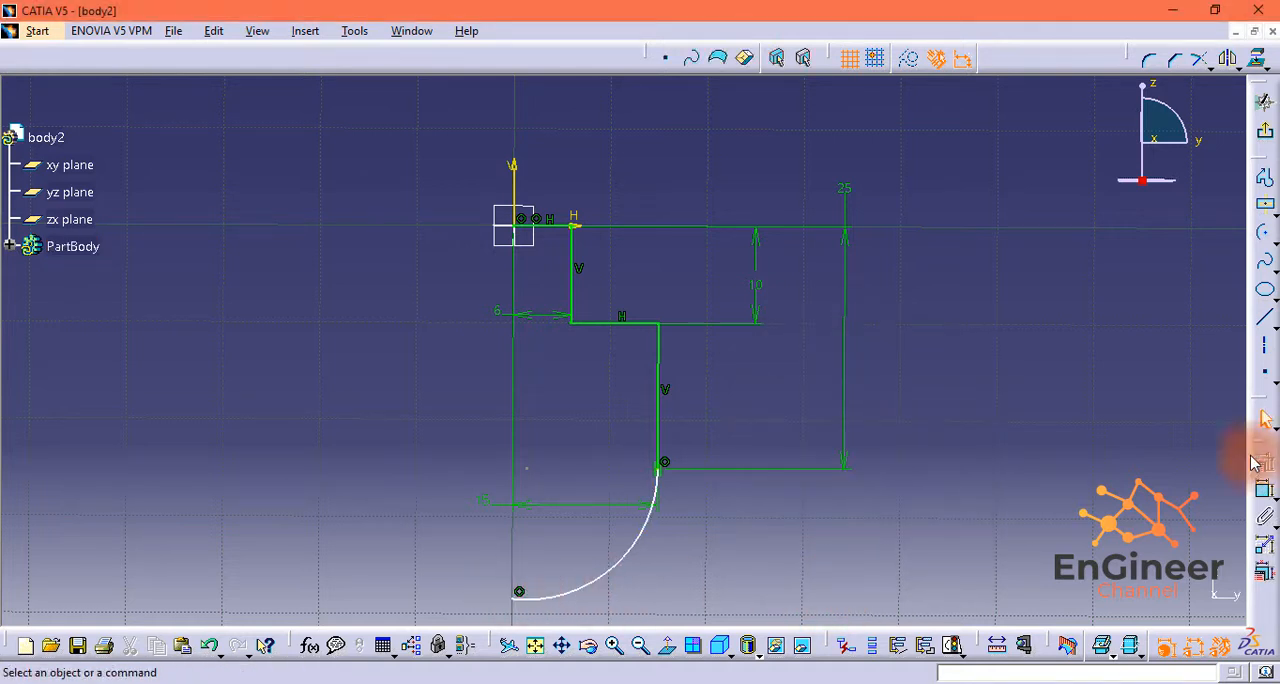
Step: Dimension the lower arc with a 15 mm radius and leave the sketch
{"action": "left_click", "coordinate": [1253, 458]}
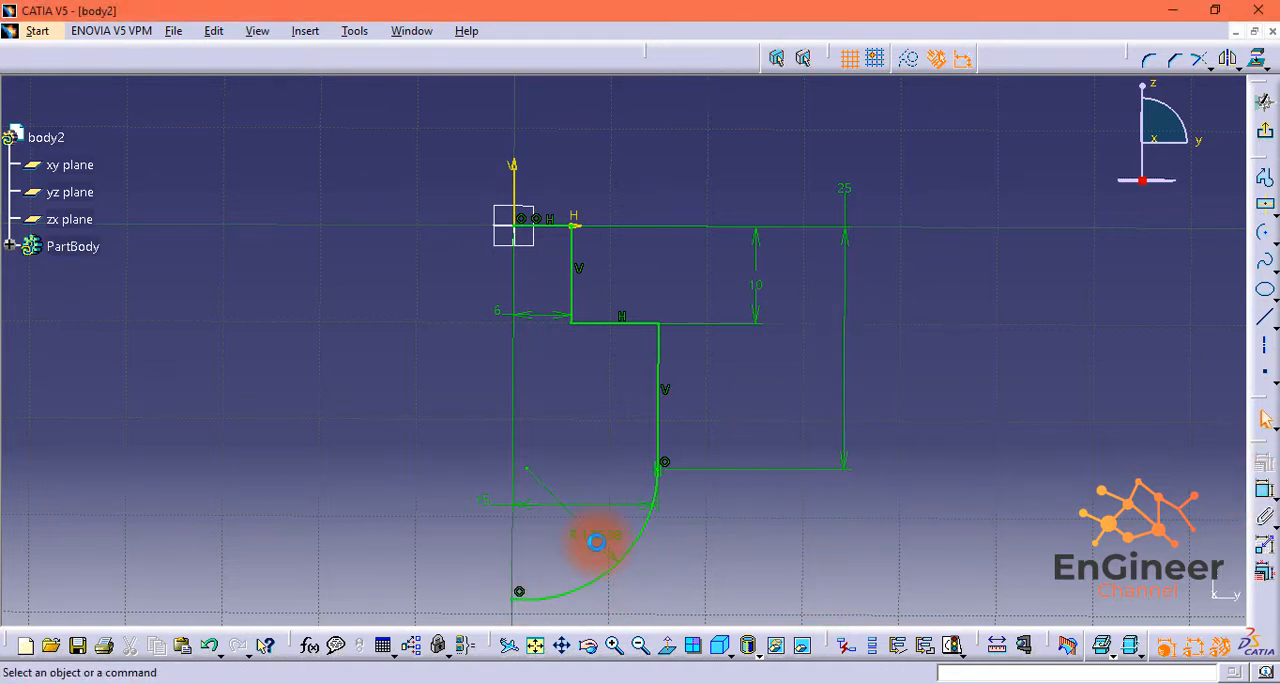
{"action": "double_click", "coordinate": [597, 541]}
{"action": "type", "text": "15"}
{"action": "key", "text": "Return"}
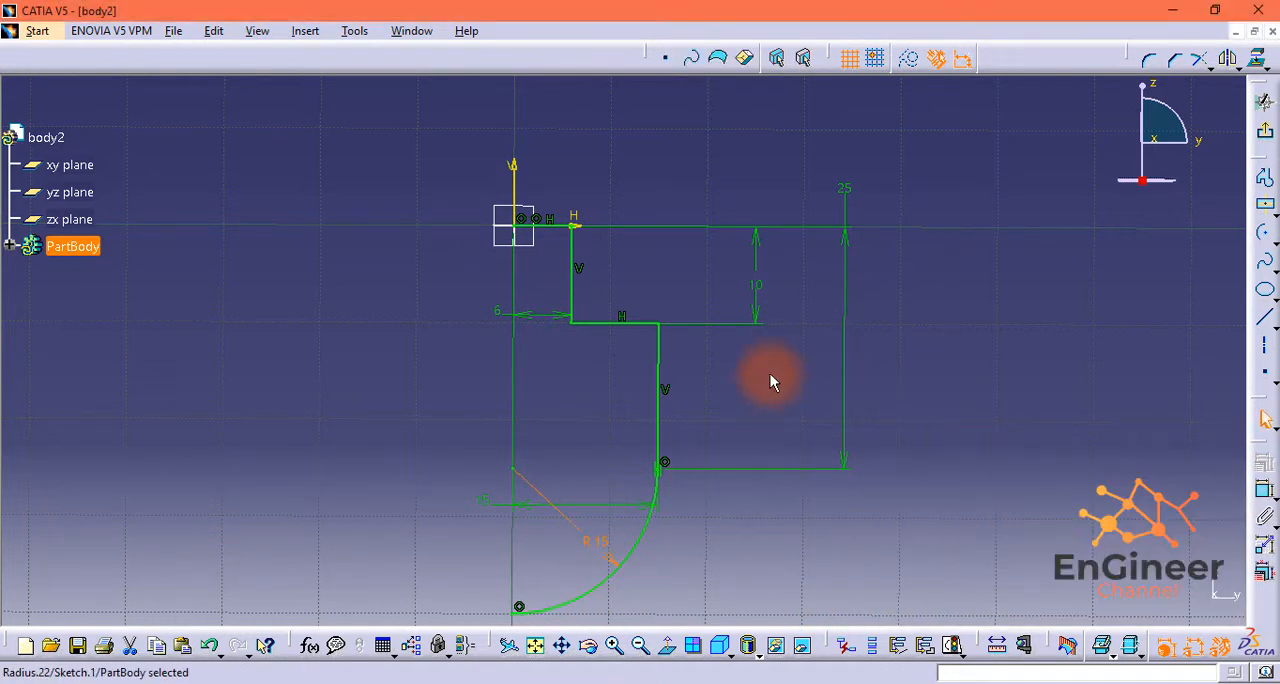
{"action": "left_click", "coordinate": [1264, 101]}
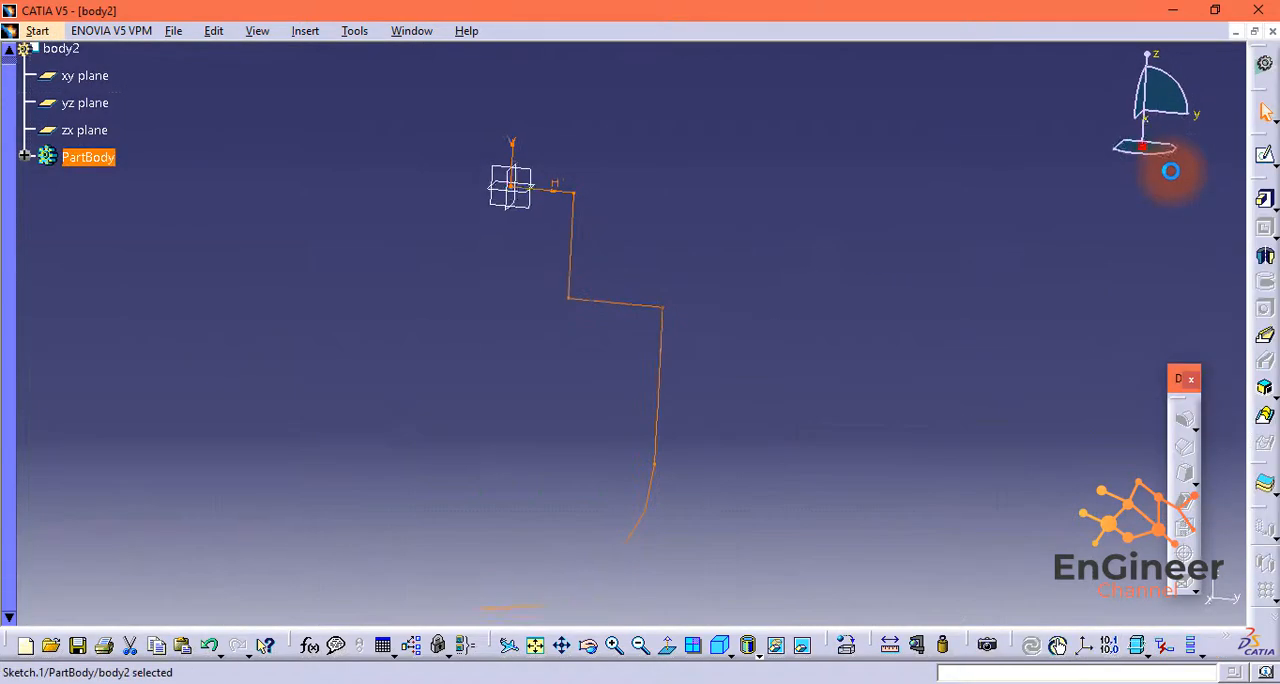
Step: Revolve the sketch into a 360° shaft about its vertical V axis
{"action": "left_click", "coordinate": [1263, 259]}
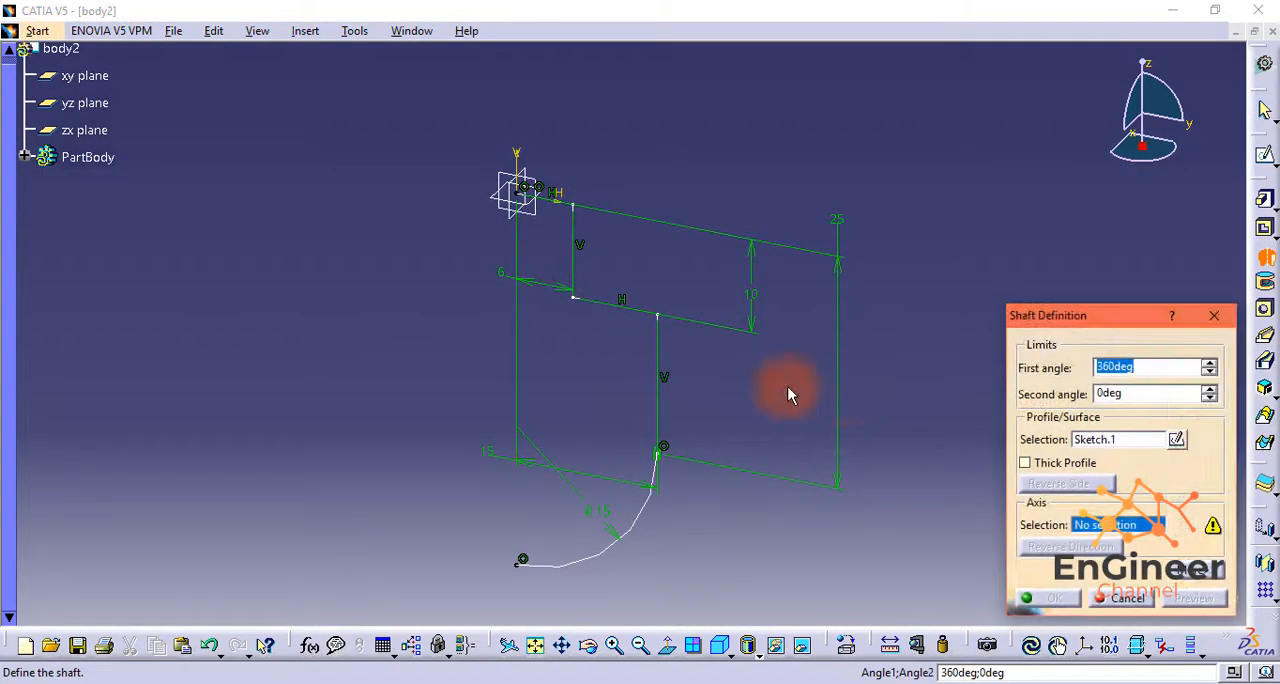
{"action": "left_click", "coordinate": [1125, 441]}
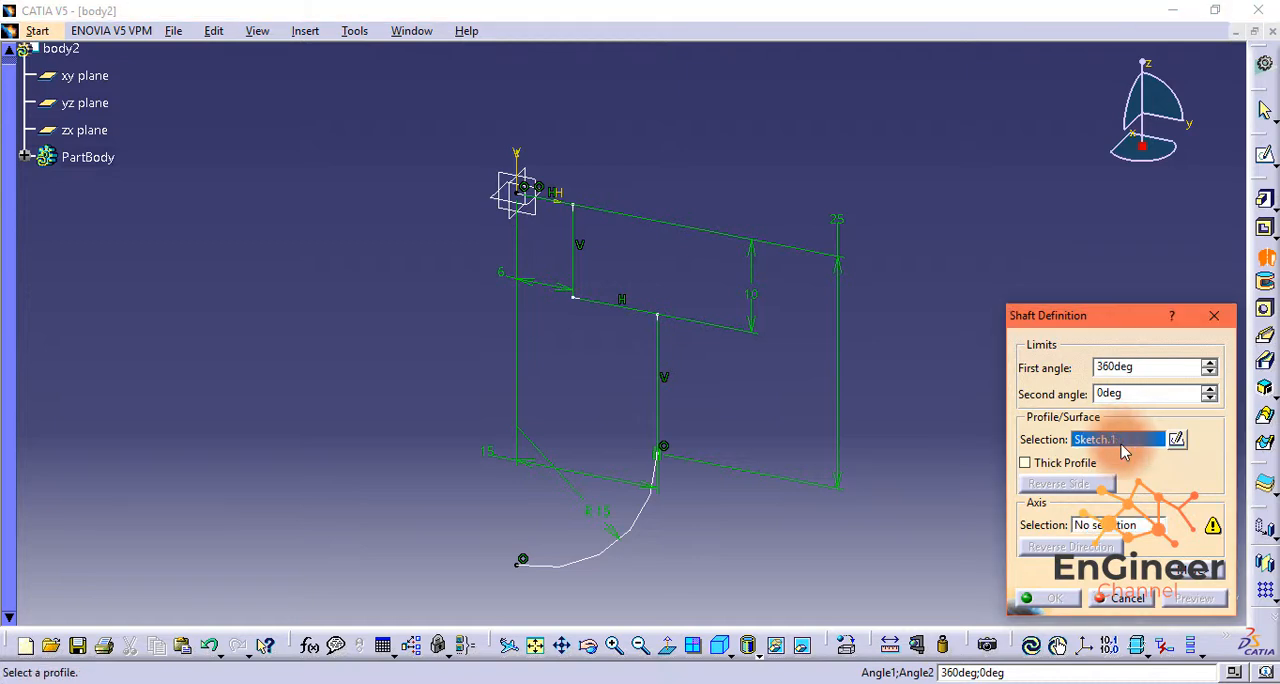
{"action": "left_click", "coordinate": [1126, 522]}
{"action": "left_click", "coordinate": [518, 152]}
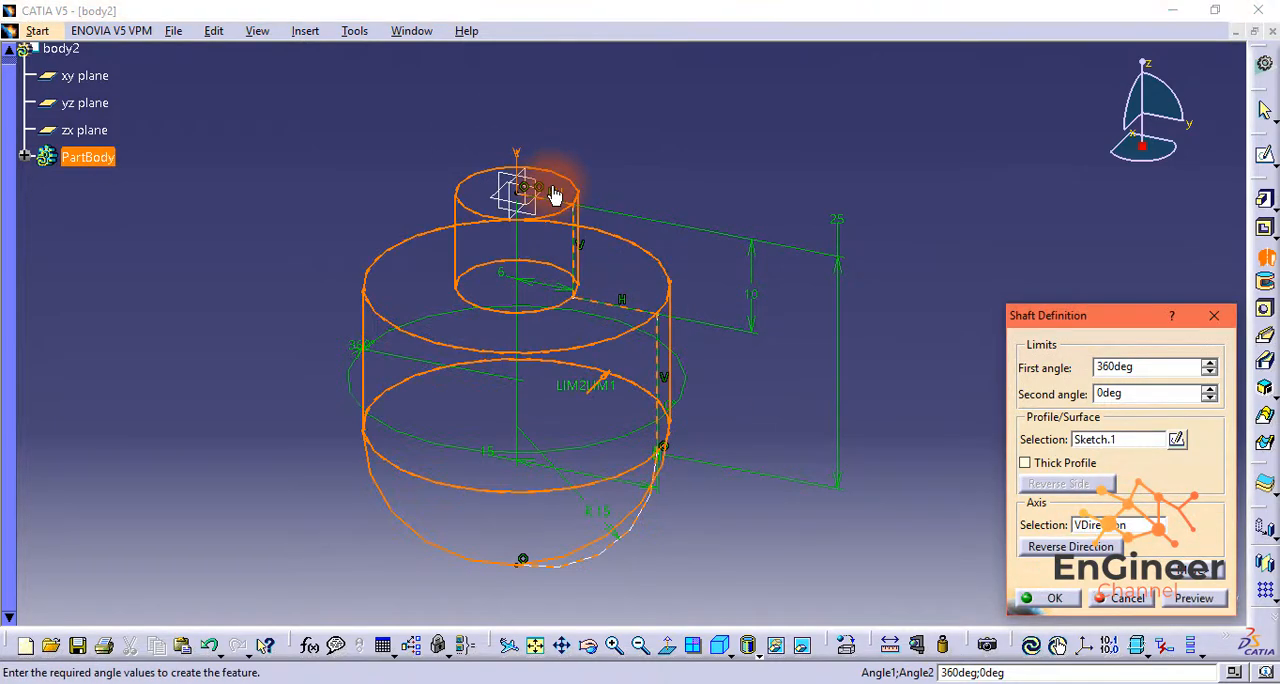
{"action": "left_click", "coordinate": [1051, 600]}
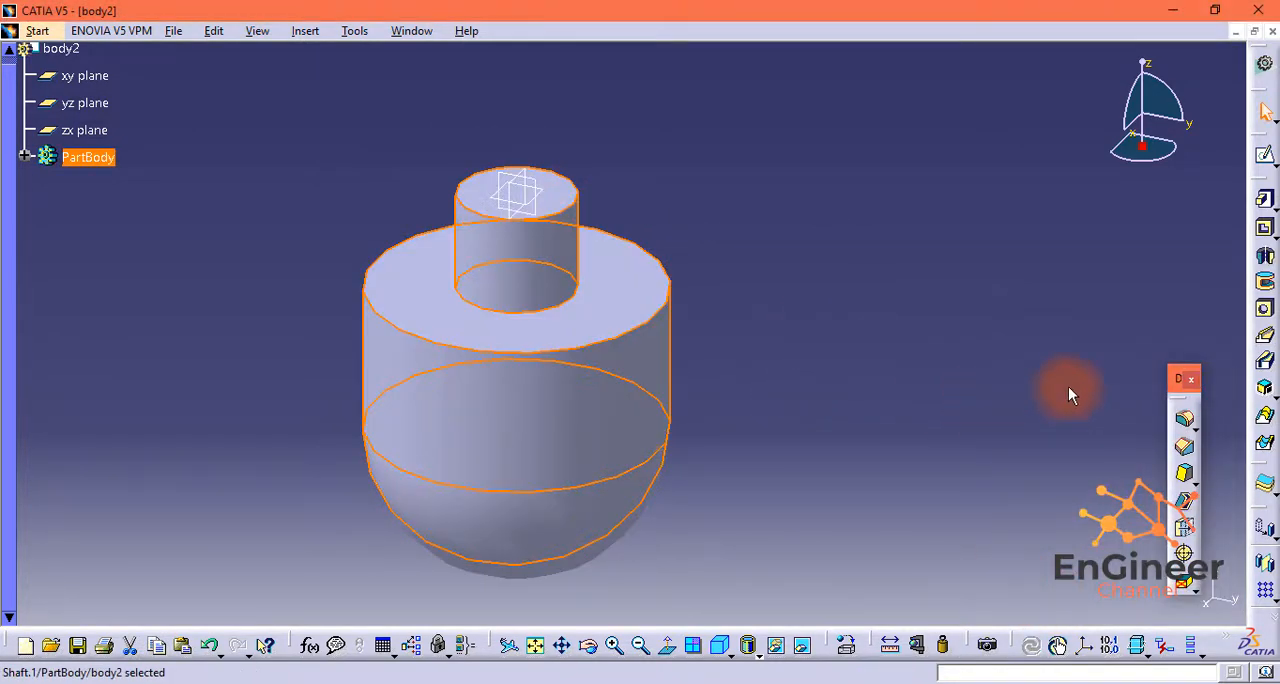
Step: Save the revolved part as a CATPart file named body2 in the folder with the plates
{"action": "left_click", "coordinate": [978, 278]}
{"action": "scroll", "coordinate": [850, 265], "scroll_direction": "down", "scroll_amount": 1}
{"action": "scroll", "coordinate": [712, 265], "scroll_direction": "up", "scroll_amount": 2}
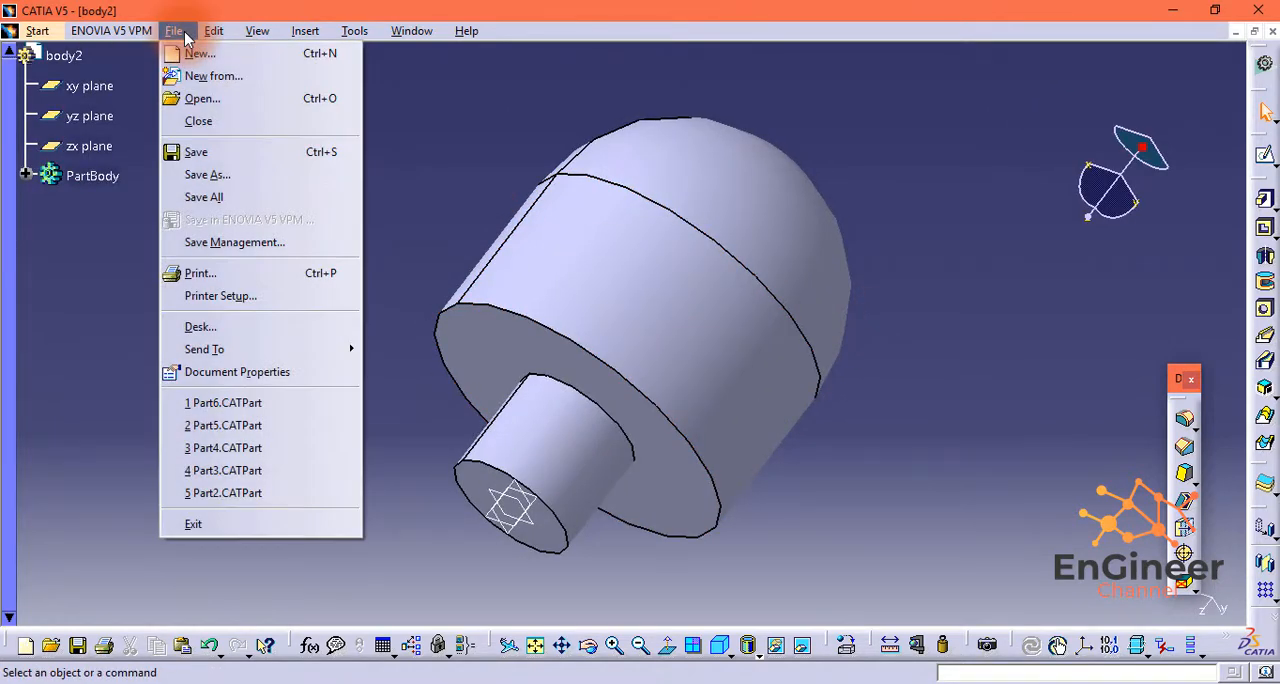
{"action": "left_click", "coordinate": [257, 174]}
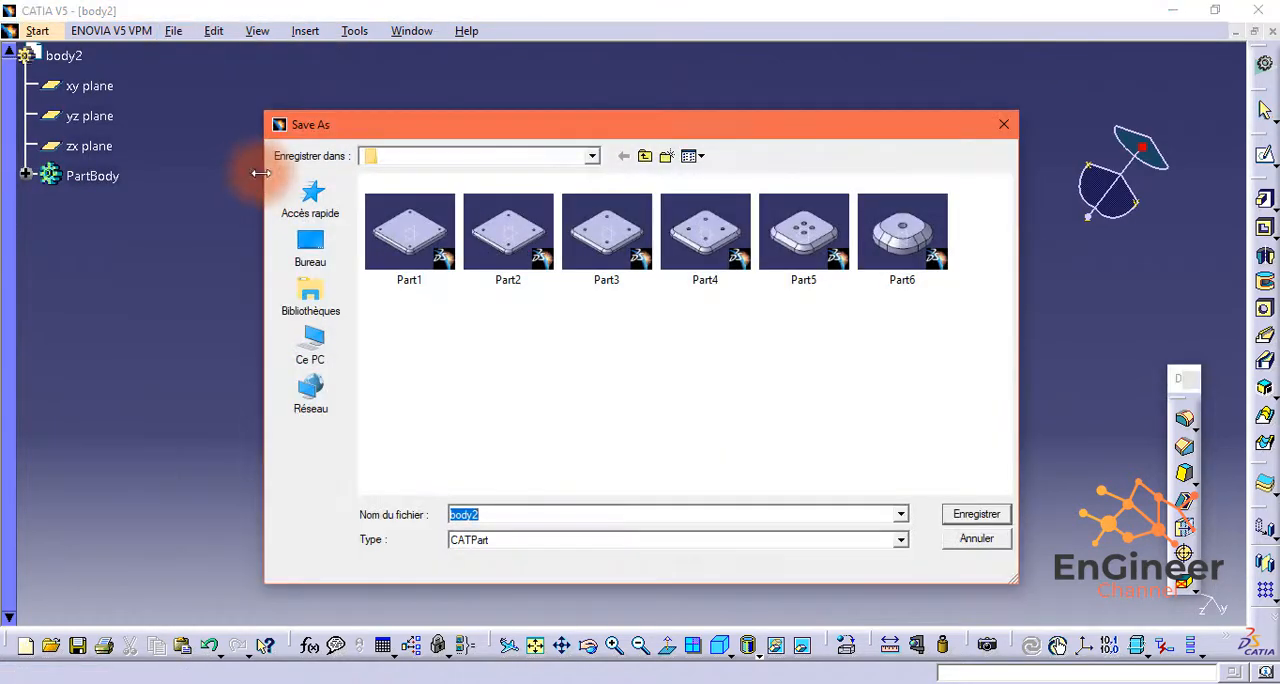
{"action": "left_click", "coordinate": [1005, 519]}
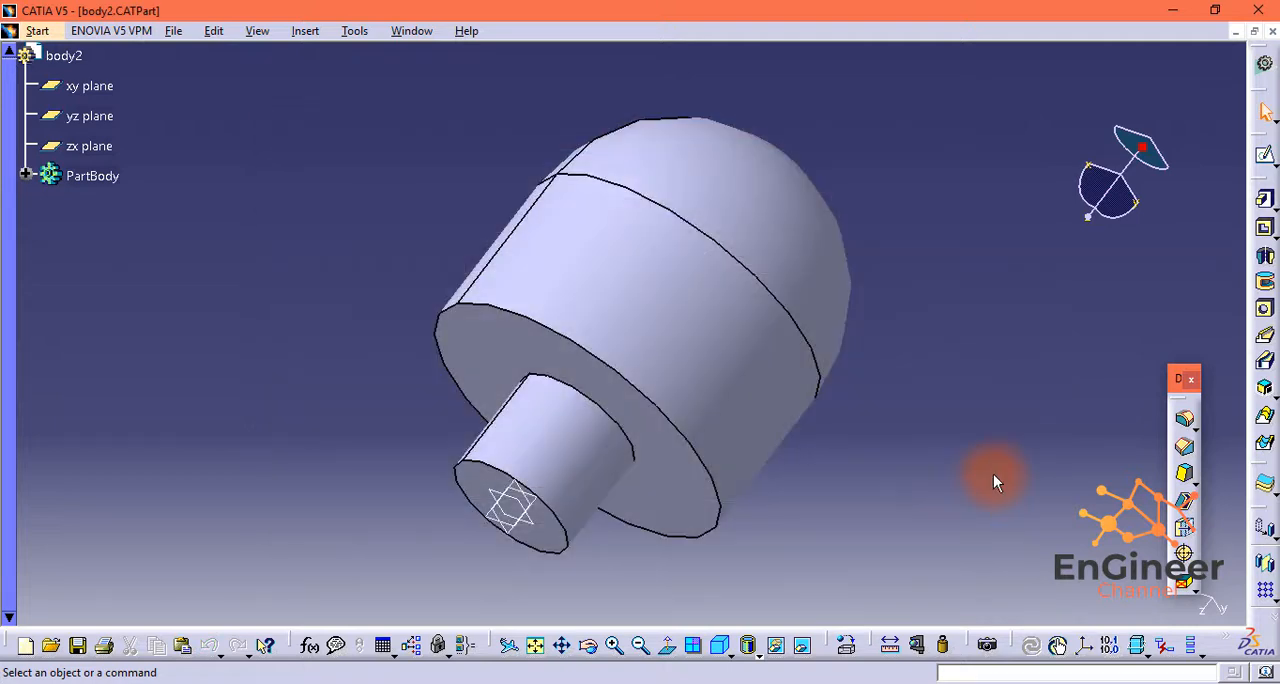
Step: Create a new Part document named body3 with hybrid design enabled
{"action": "left_click", "coordinate": [175, 31]}
{"action": "left_click", "coordinate": [190, 53]}
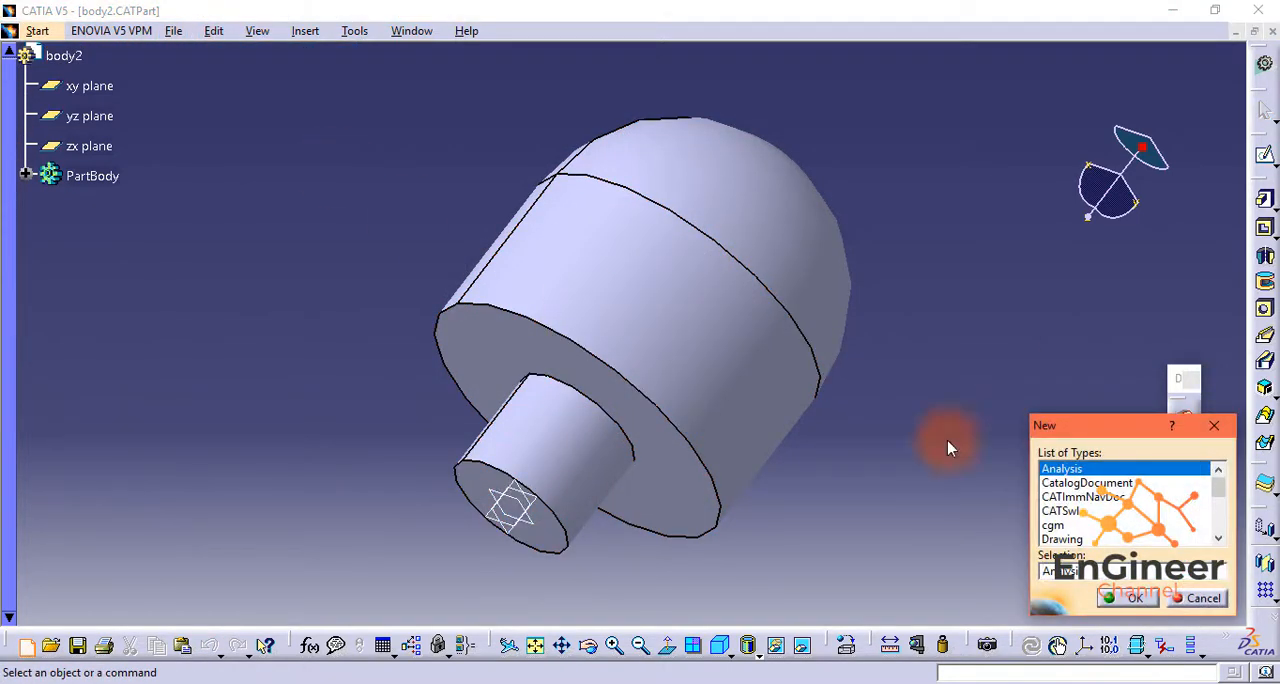
{"action": "left_click", "coordinate": [1123, 597]}
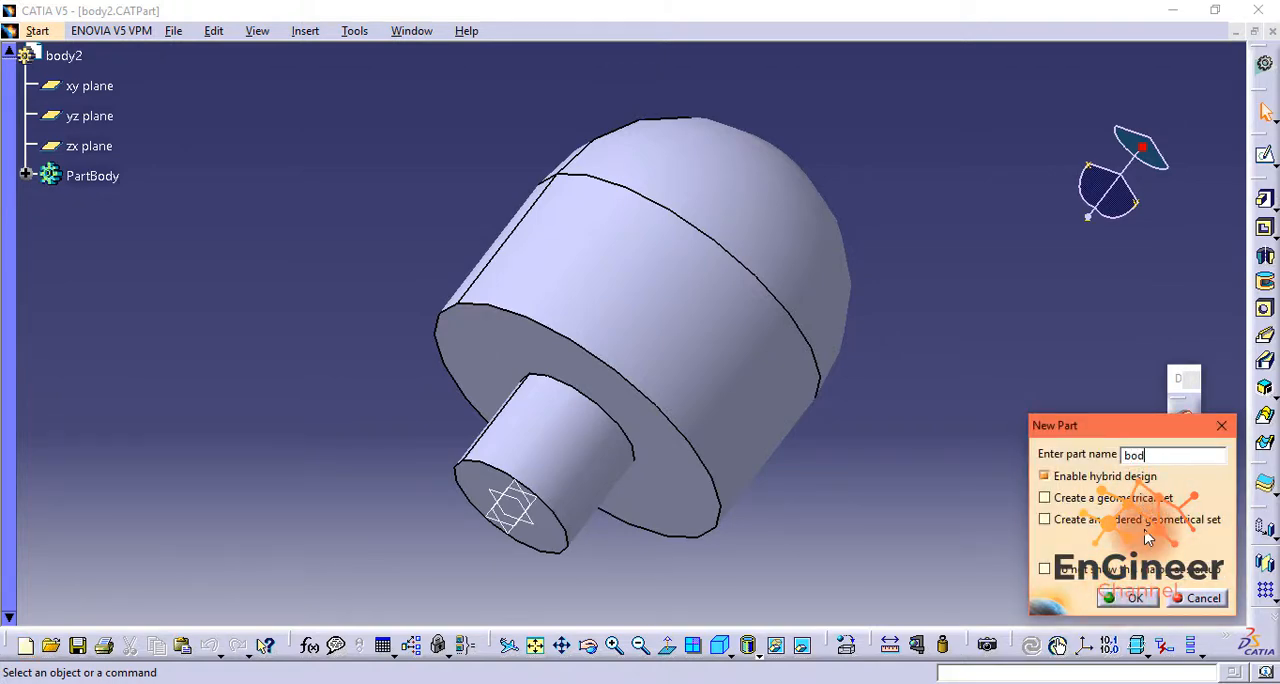
{"action": "left_click", "coordinate": [1131, 597]}
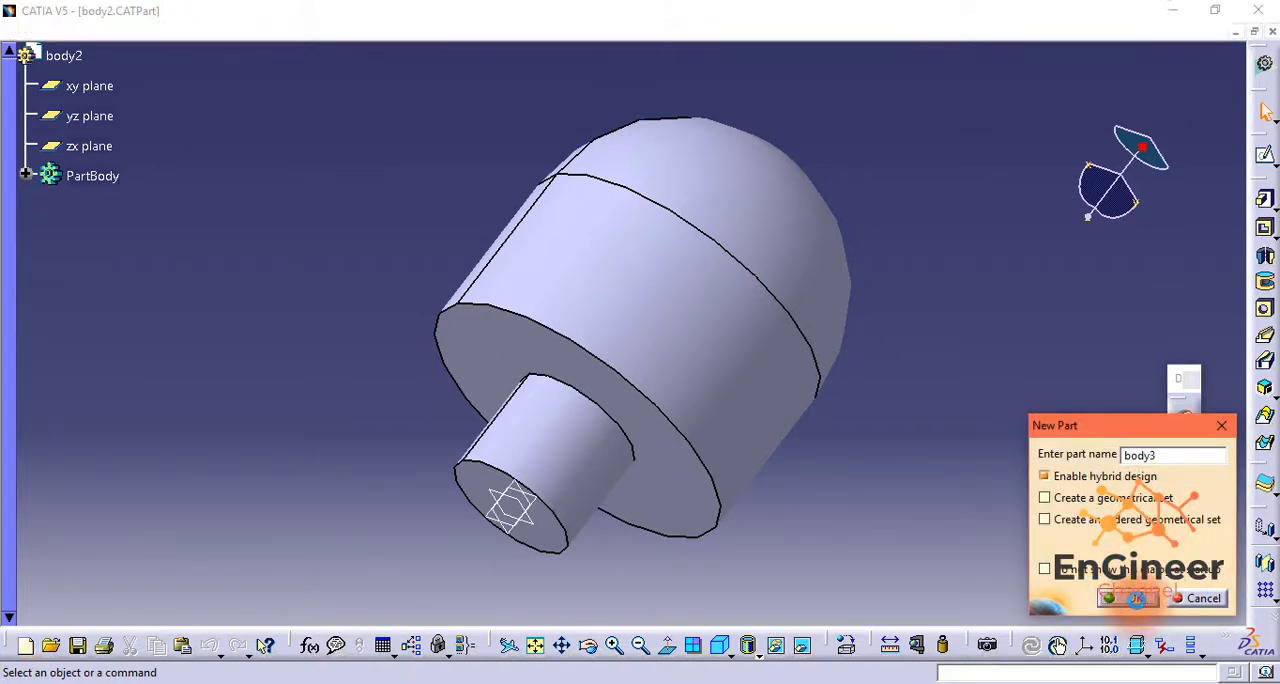
Step: Sketch on the yz plane an open stepped half-profile from the V axis, about 26 mm wide with an 86 mm long side and narrower ends
{"action": "left_click", "coordinate": [1265, 155]}
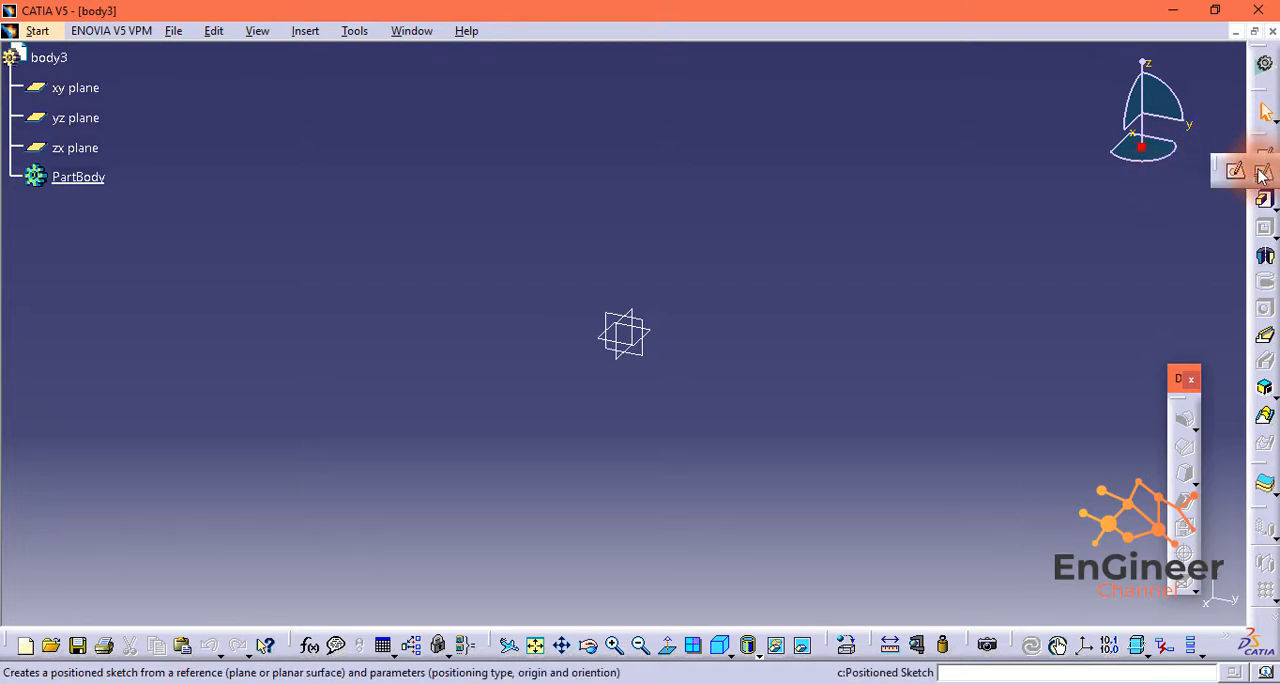
{"action": "left_click", "coordinate": [652, 328]}
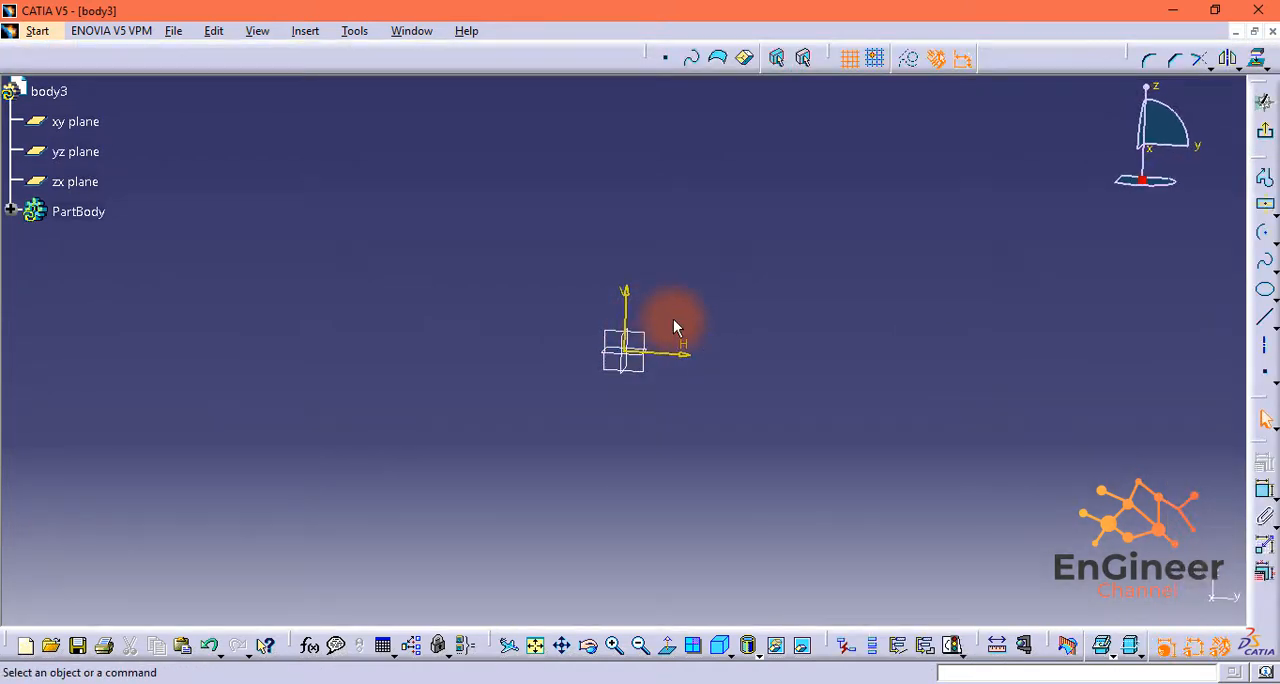
{"action": "left_click", "coordinate": [1265, 179]}
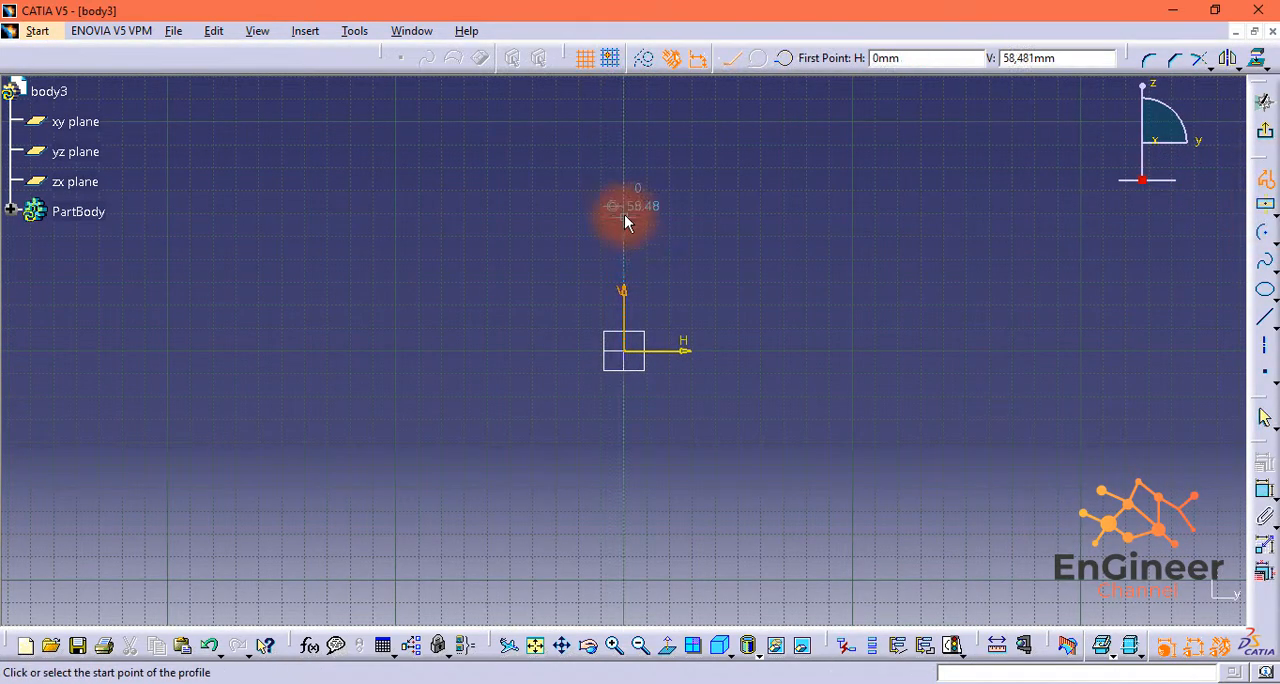
{"action": "left_click", "coordinate": [635, 208]}
{"action": "left_click", "coordinate": [643, 244]}
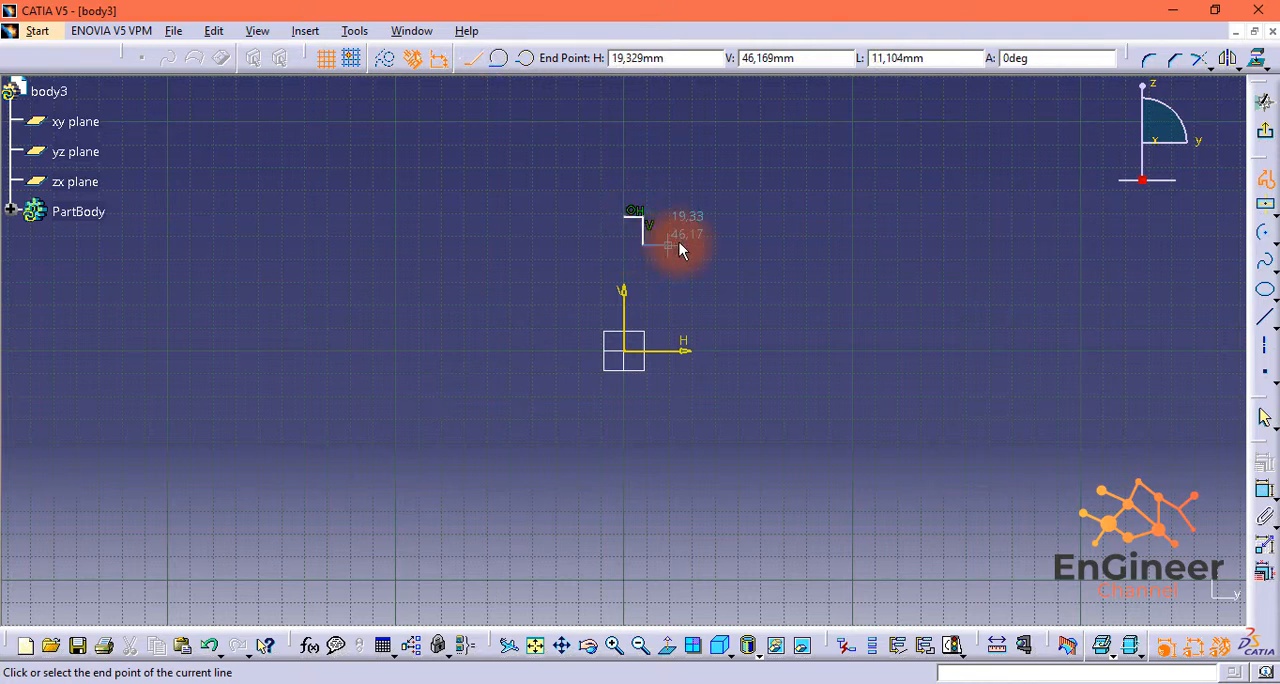
{"action": "left_click", "coordinate": [684, 244]}
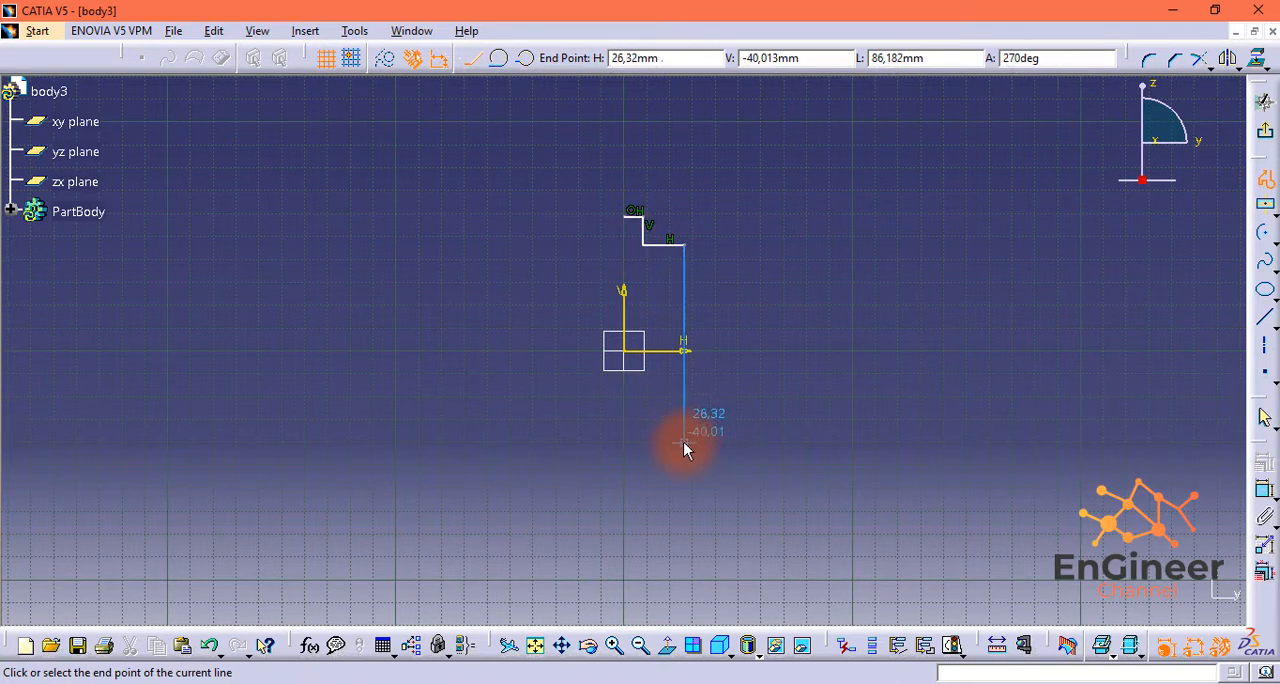
{"action": "left_click", "coordinate": [683, 441]}
{"action": "left_click", "coordinate": [644, 440]}
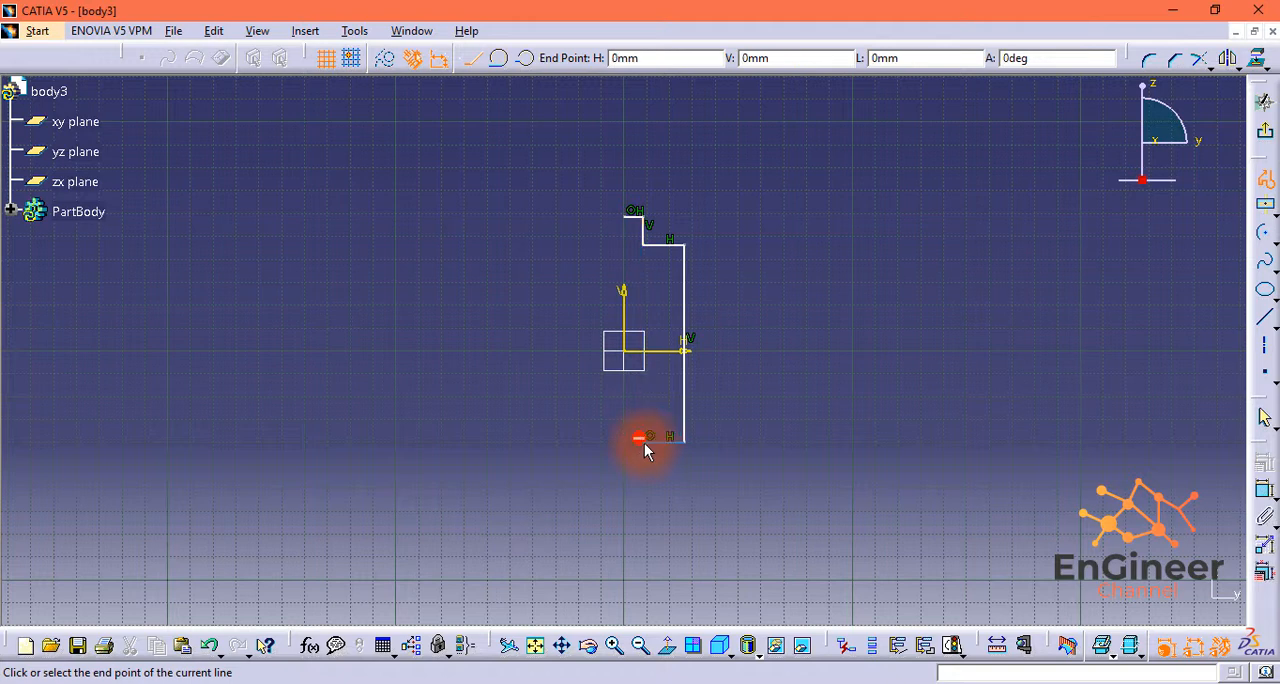
{"action": "left_click", "coordinate": [632, 464]}
{"action": "left_click", "coordinate": [622, 461]}
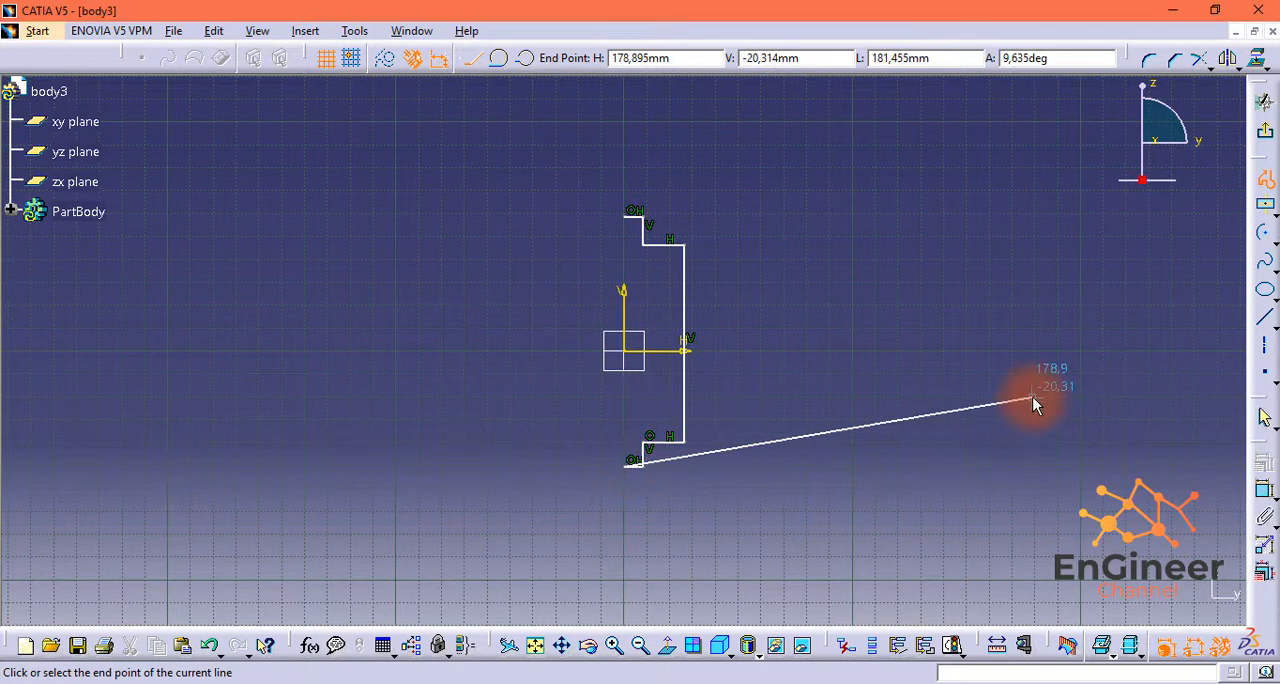
{"action": "key", "text": "Escape"}
Step: Dimension the profile's long vertical line at 100 mm
{"action": "left_click", "coordinate": [1263, 420]}
{"action": "left_click", "coordinate": [1264, 462]}
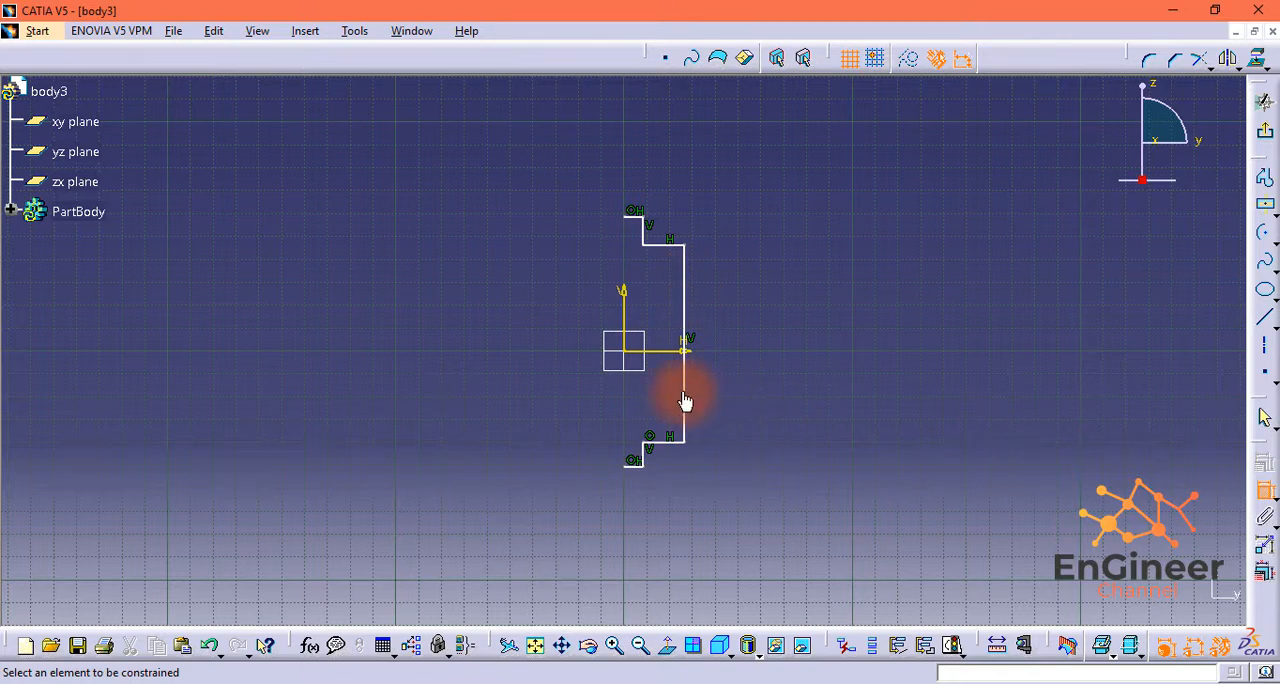
{"action": "left_click", "coordinate": [685, 400]}
{"action": "left_click", "coordinate": [763, 371]}
{"action": "double_click", "coordinate": [768, 370]}
{"action": "type", "text": "10"}
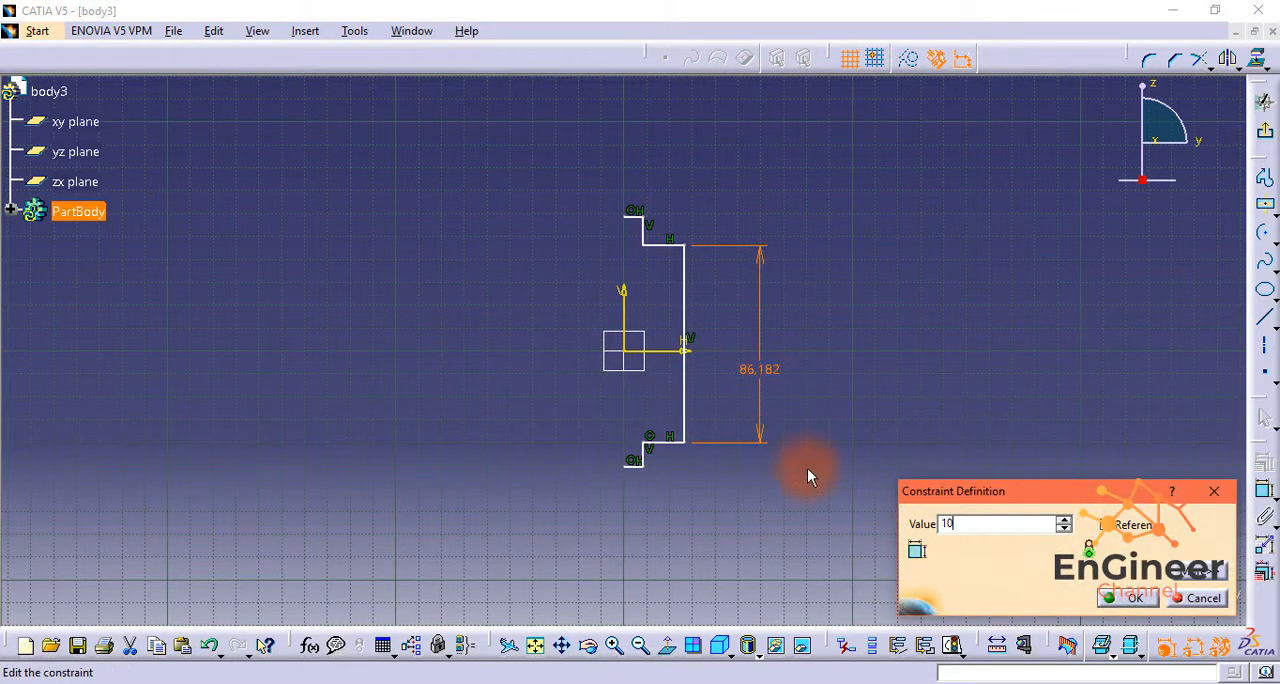
{"action": "type", "text": "0"}
{"action": "left_click", "coordinate": [1128, 598]}
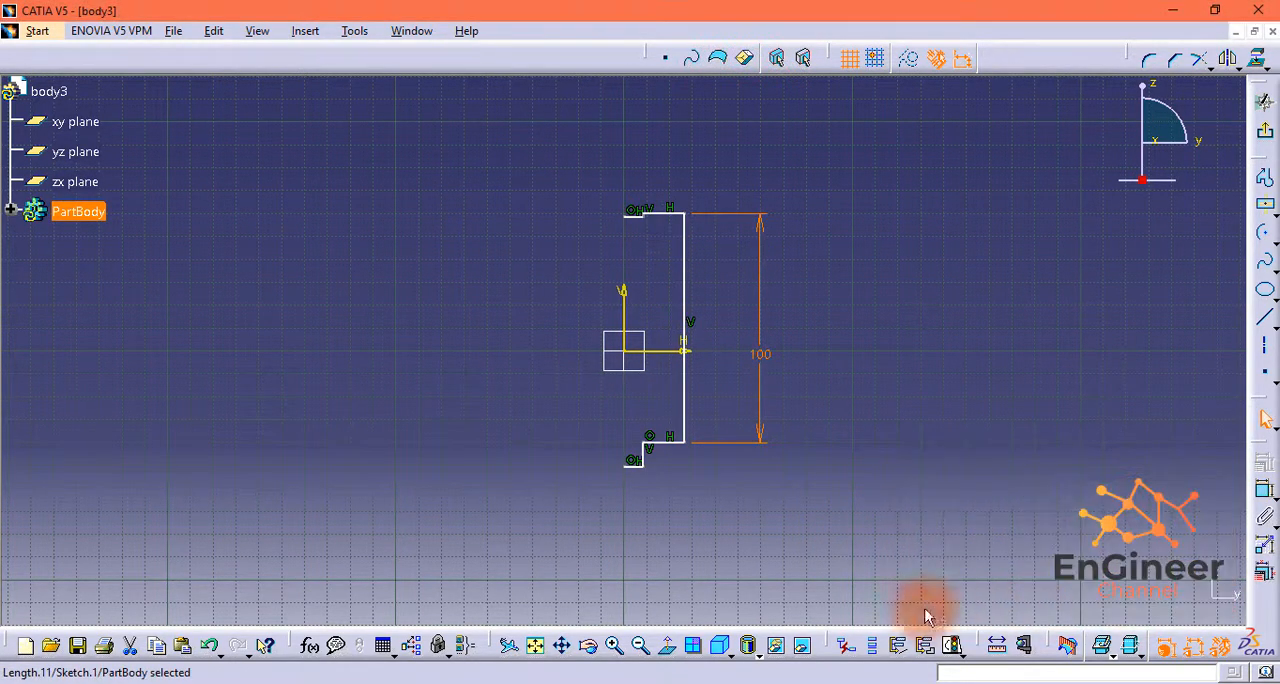
{"action": "left_click", "coordinate": [631, 182]}
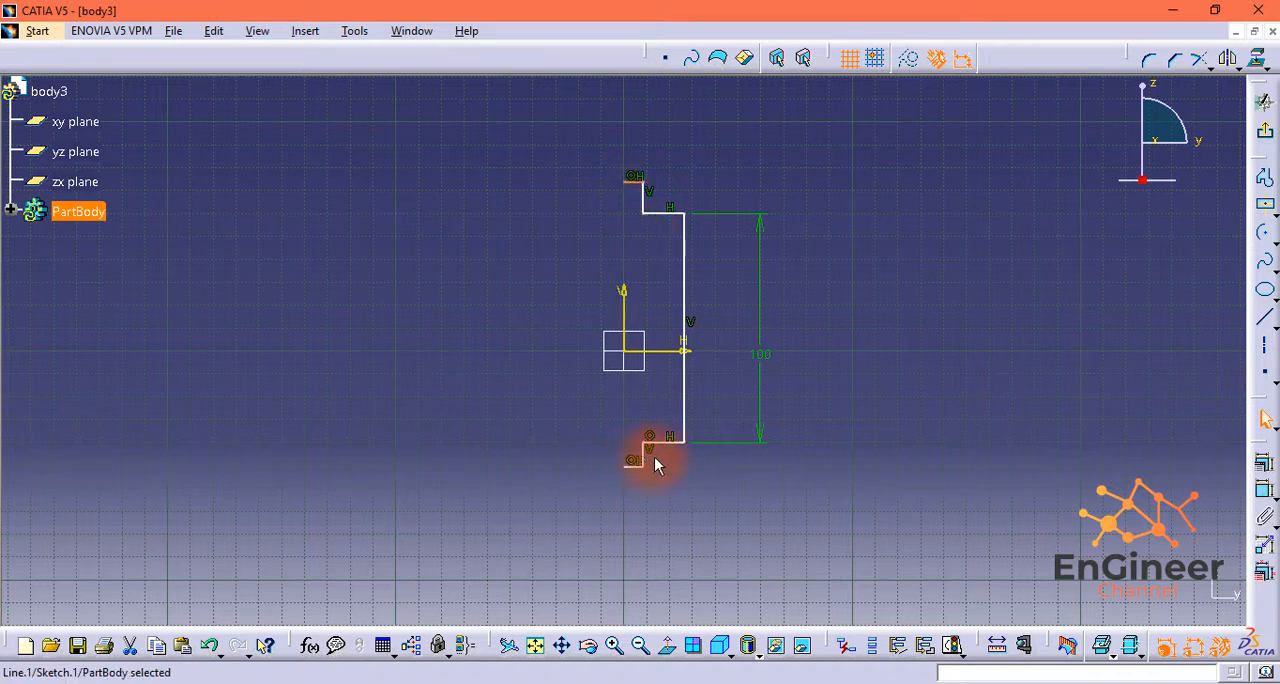
{"action": "left_click", "coordinate": [1263, 489]}
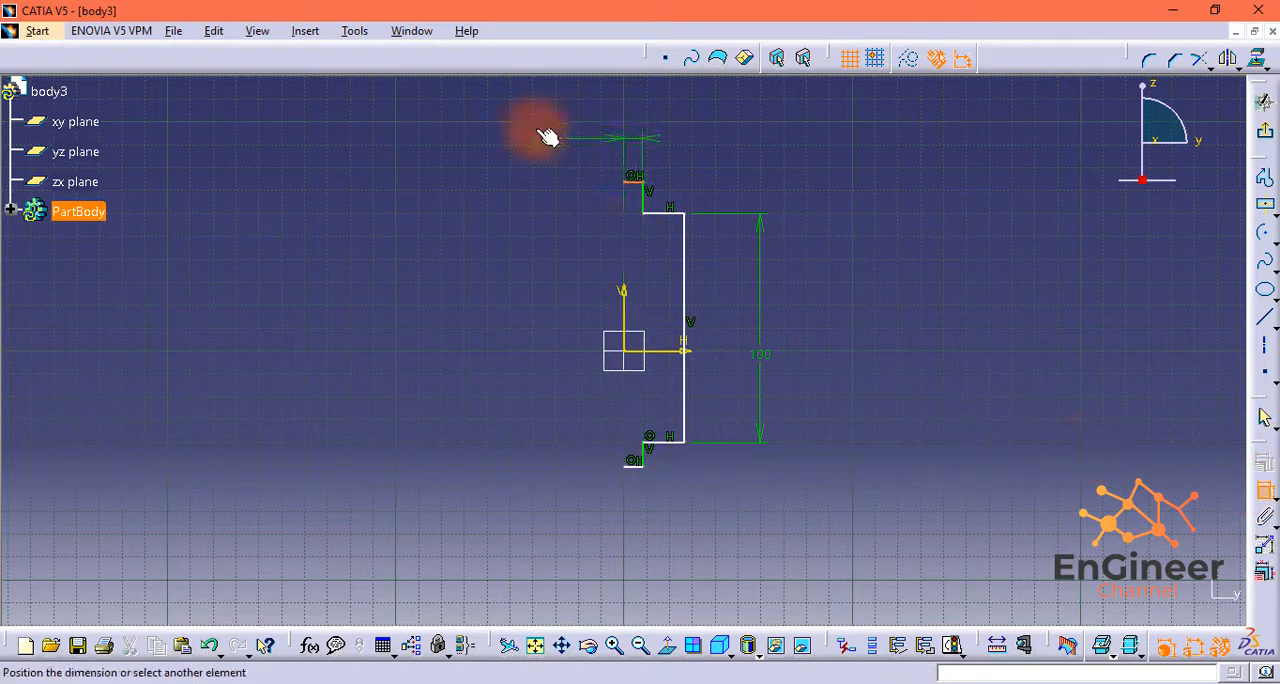
{"action": "left_click", "coordinate": [648, 207]}
{"action": "left_click", "coordinate": [646, 205]}
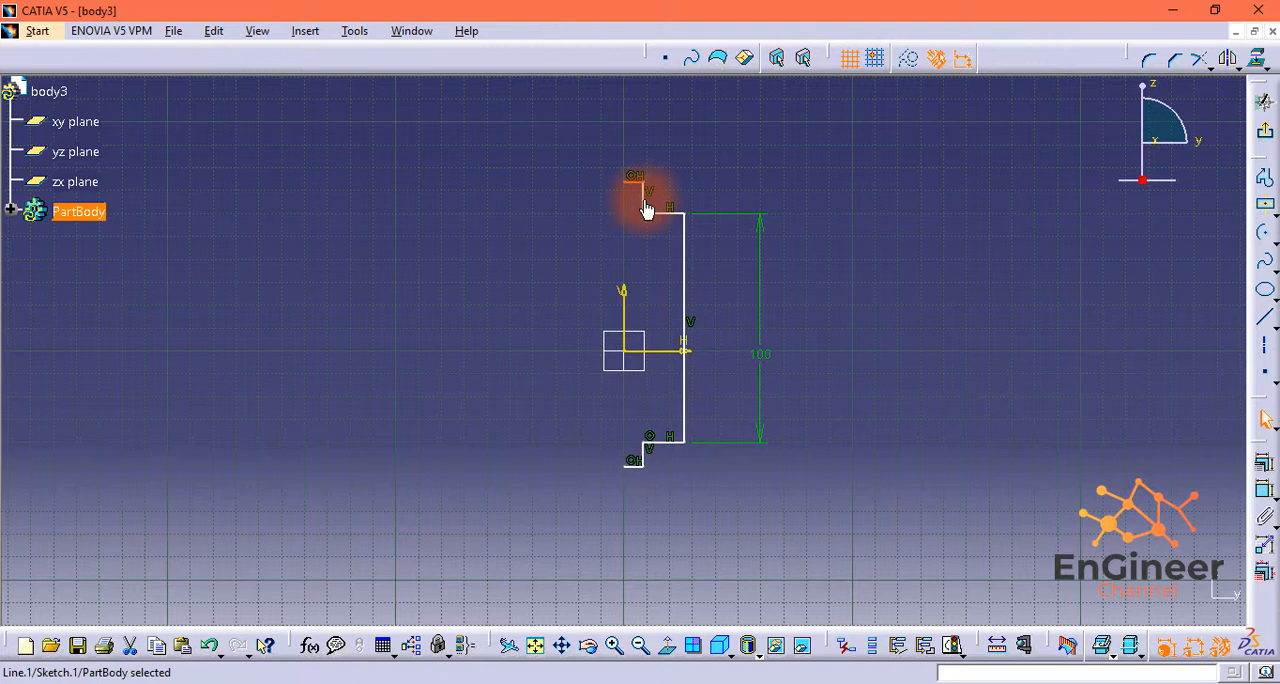
Step: Dimension the short vertical line of the upper step at 10 mm
{"action": "left_click", "coordinate": [1265, 490]}
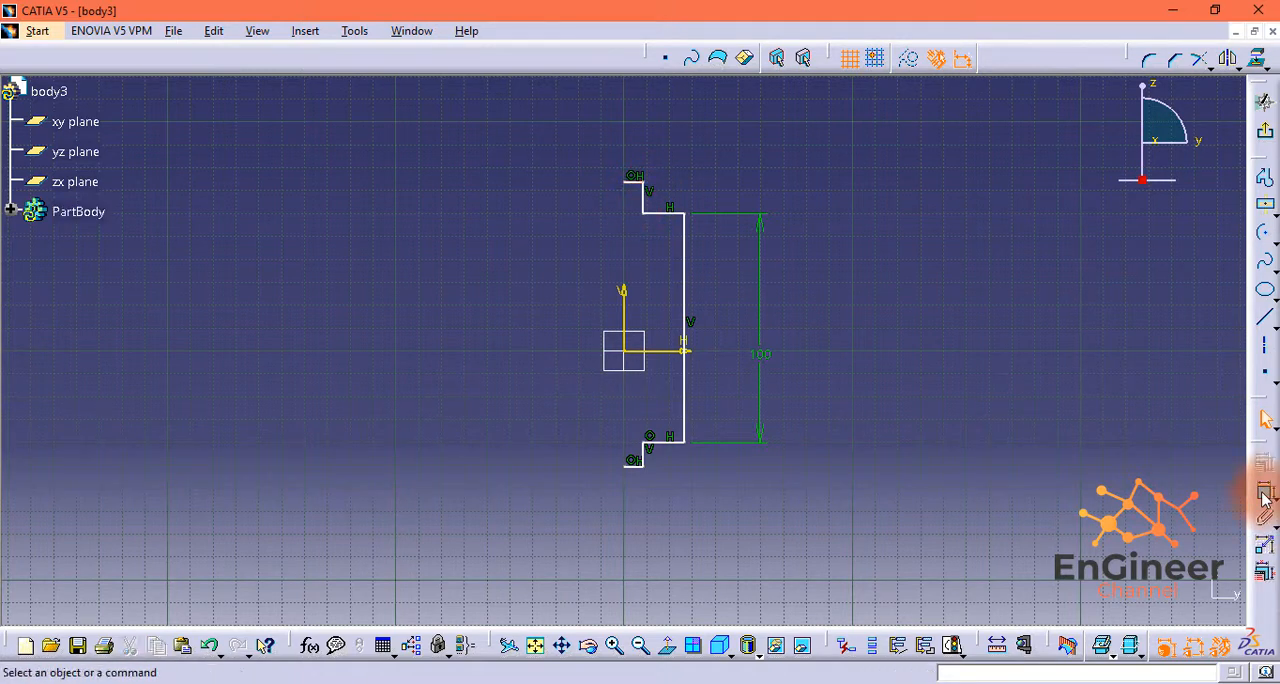
{"action": "left_click", "coordinate": [648, 207]}
{"action": "left_click", "coordinate": [761, 200]}
{"action": "double_click", "coordinate": [761, 197]}
{"action": "type", "text": "1"}
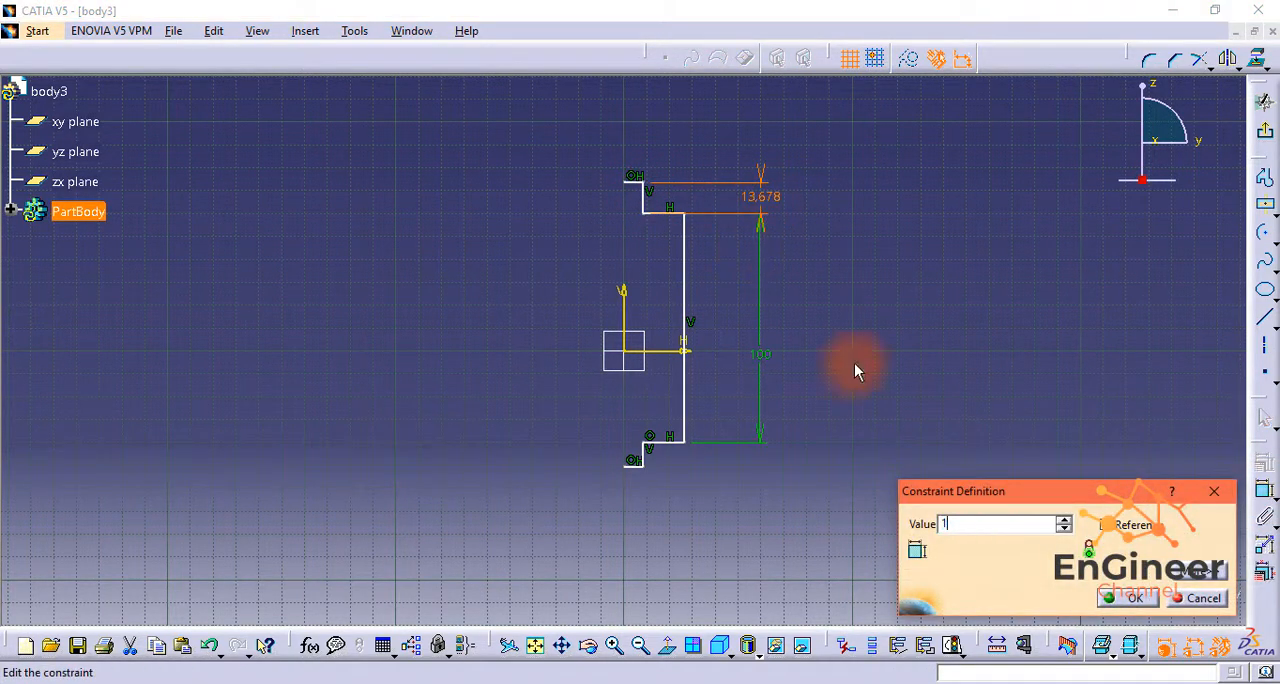
{"action": "type", "text": "0"}
{"action": "key", "text": "Return"}
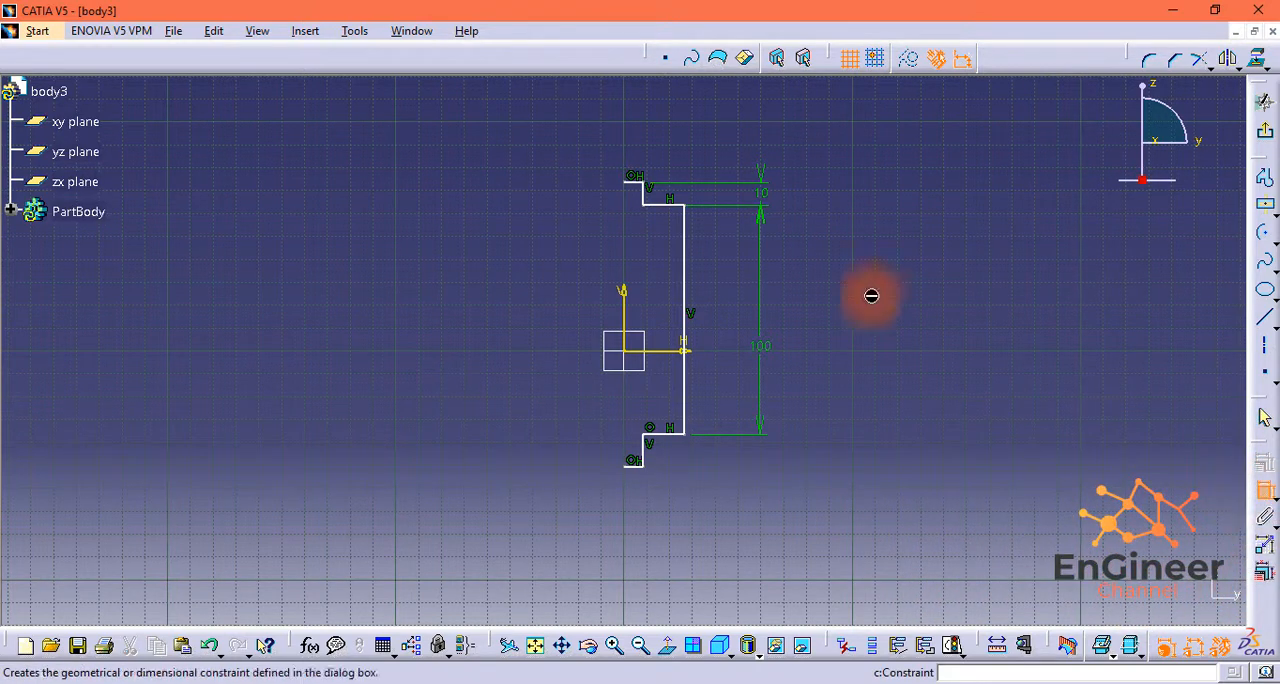
Step: Dimension the overall height between the profile's top and bottom horizontal lines at 120 mm
{"action": "left_click", "coordinate": [636, 178]}
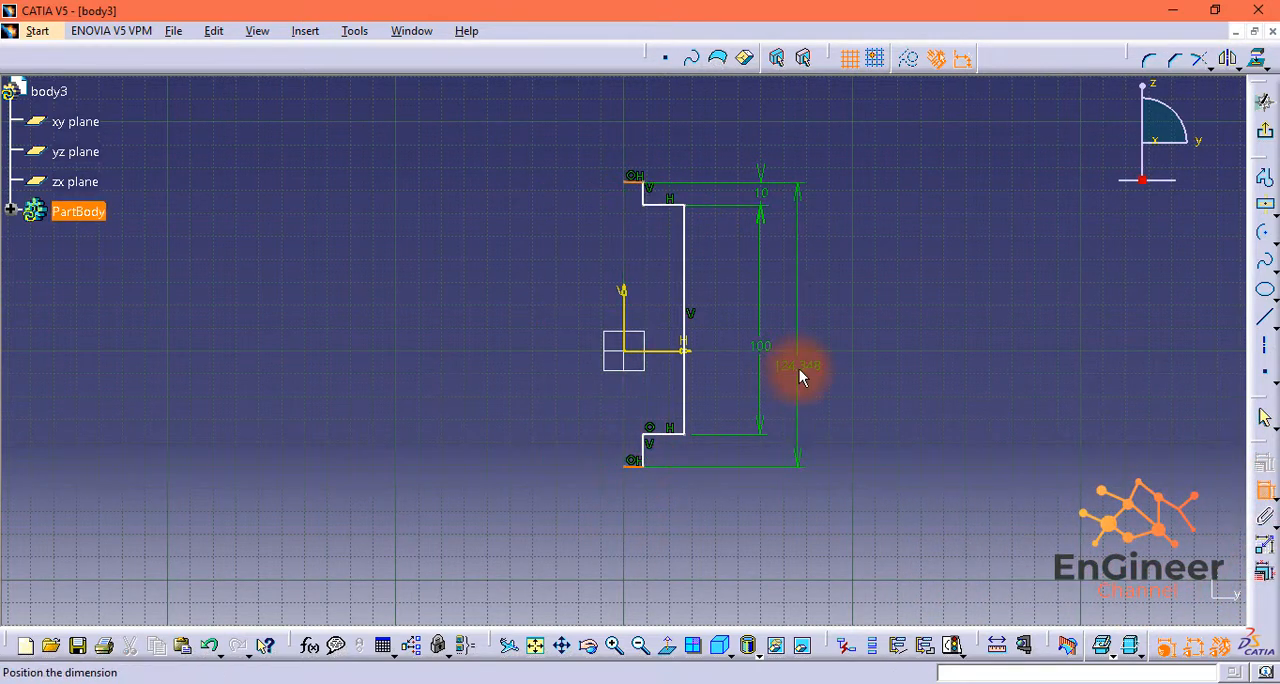
{"action": "left_click", "coordinate": [812, 322]}
{"action": "double_click", "coordinate": [813, 320]}
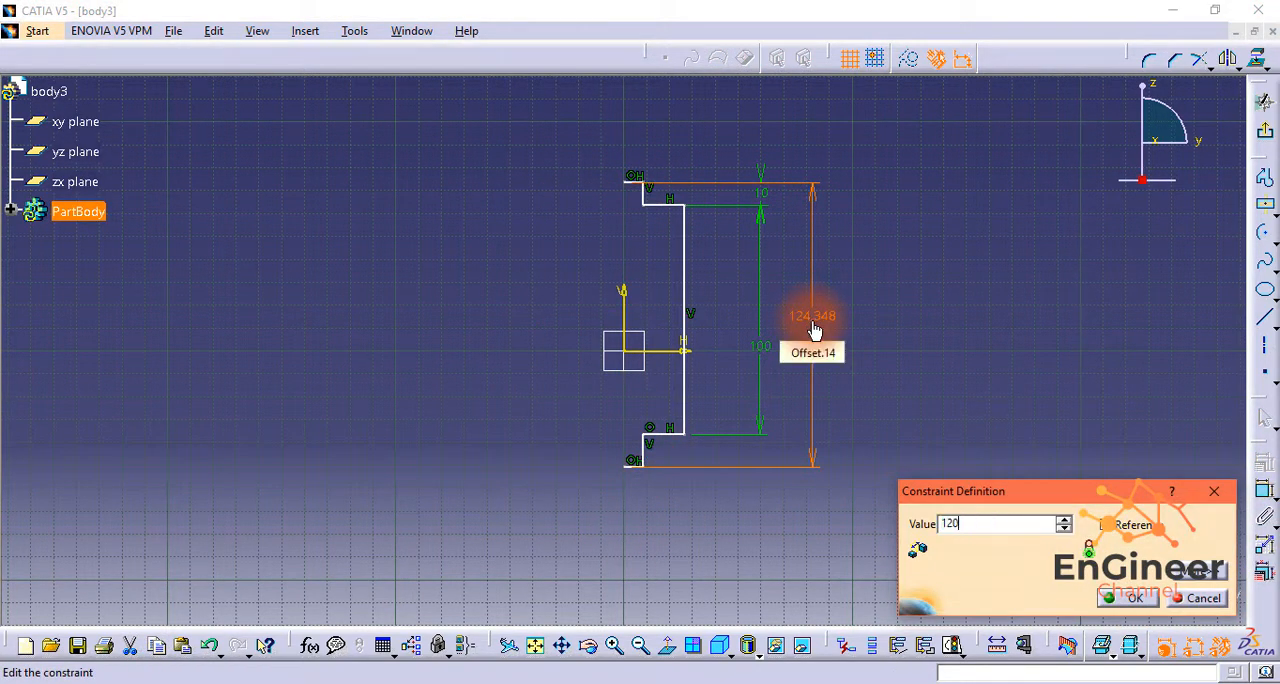
{"action": "key", "text": "Return"}
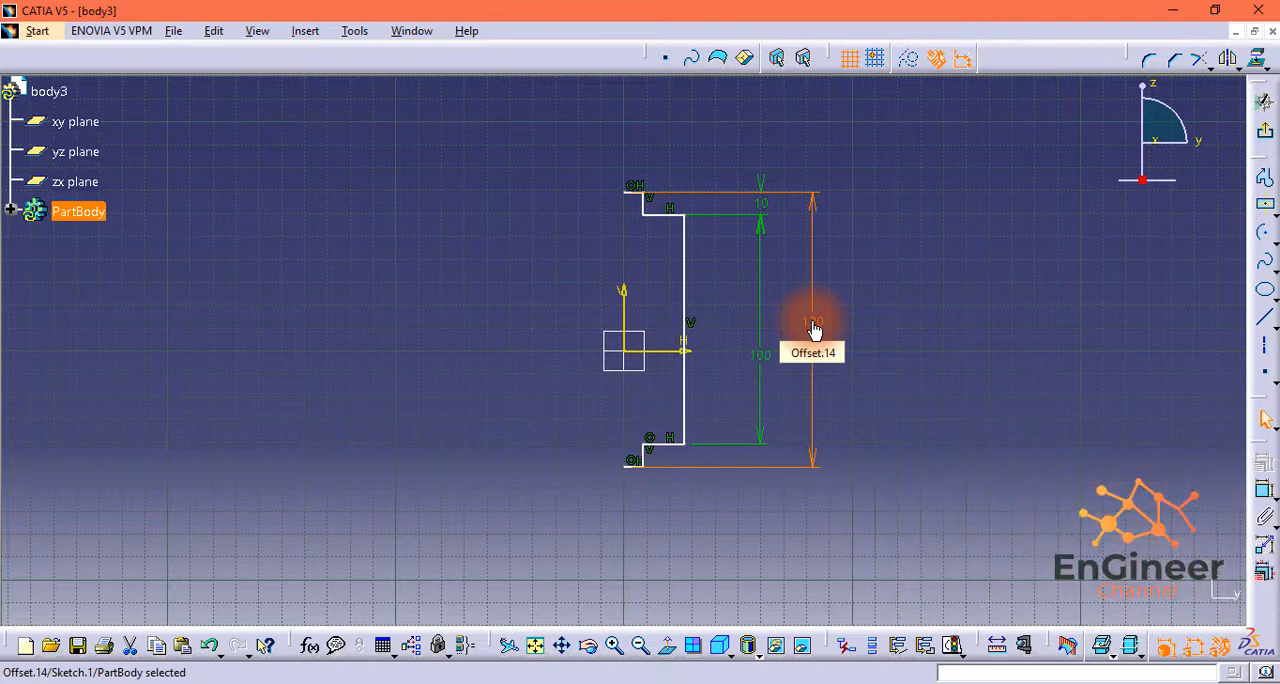
Step: Constrain the profile's upper endpoint on the V axis to be coincident with the sketch origin
{"action": "left_click", "coordinate": [632, 195]}
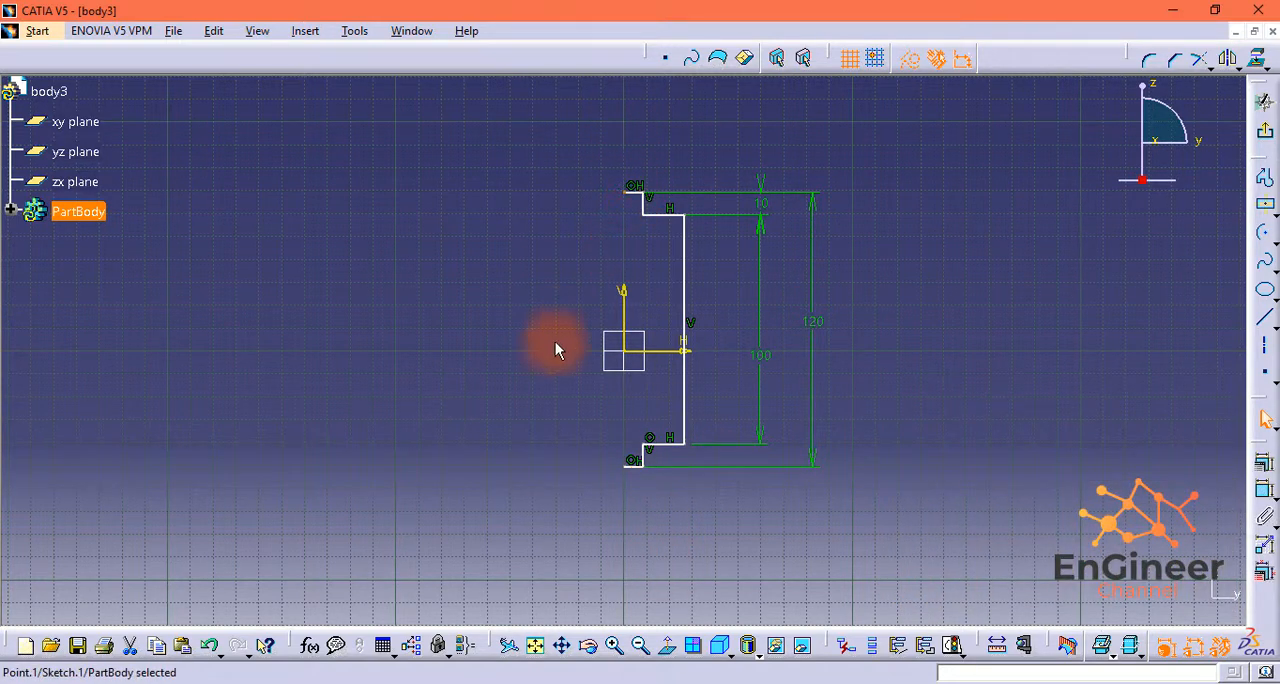
{"action": "left_click", "coordinate": [637, 358], "text": "ctrl"}
{"action": "left_click", "coordinate": [1265, 488]}
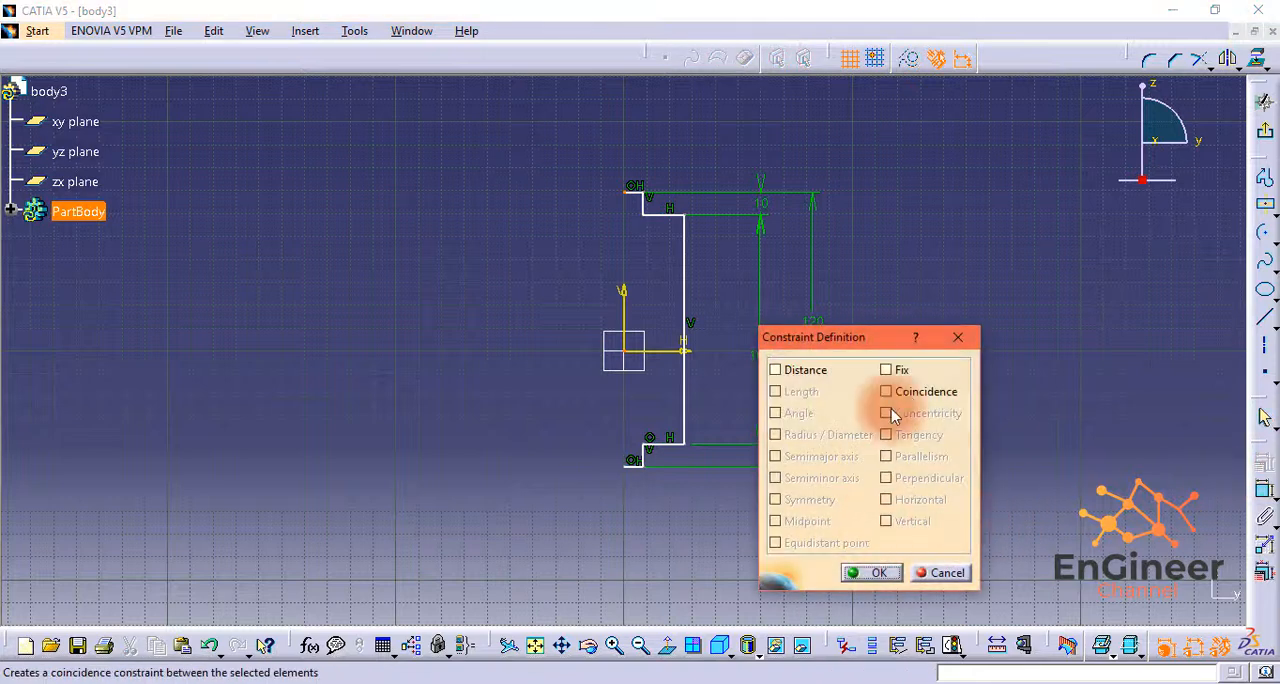
{"action": "left_click", "coordinate": [887, 392]}
{"action": "left_click", "coordinate": [870, 572]}
Step: Dimension the distance from the V axis to the long vertical line at 10 mm
{"action": "left_click", "coordinate": [1265, 462]}
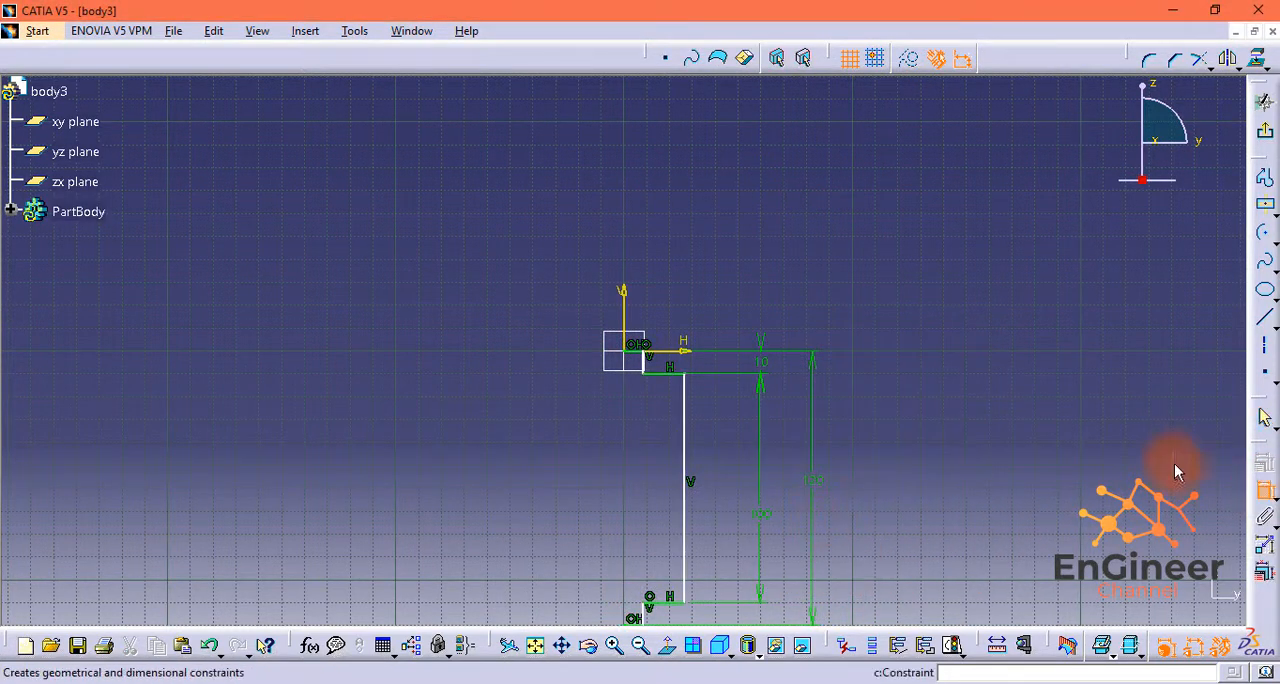
{"action": "left_click", "coordinate": [685, 415]}
{"action": "left_click", "coordinate": [631, 315]}
{"action": "double_click", "coordinate": [650, 252]}
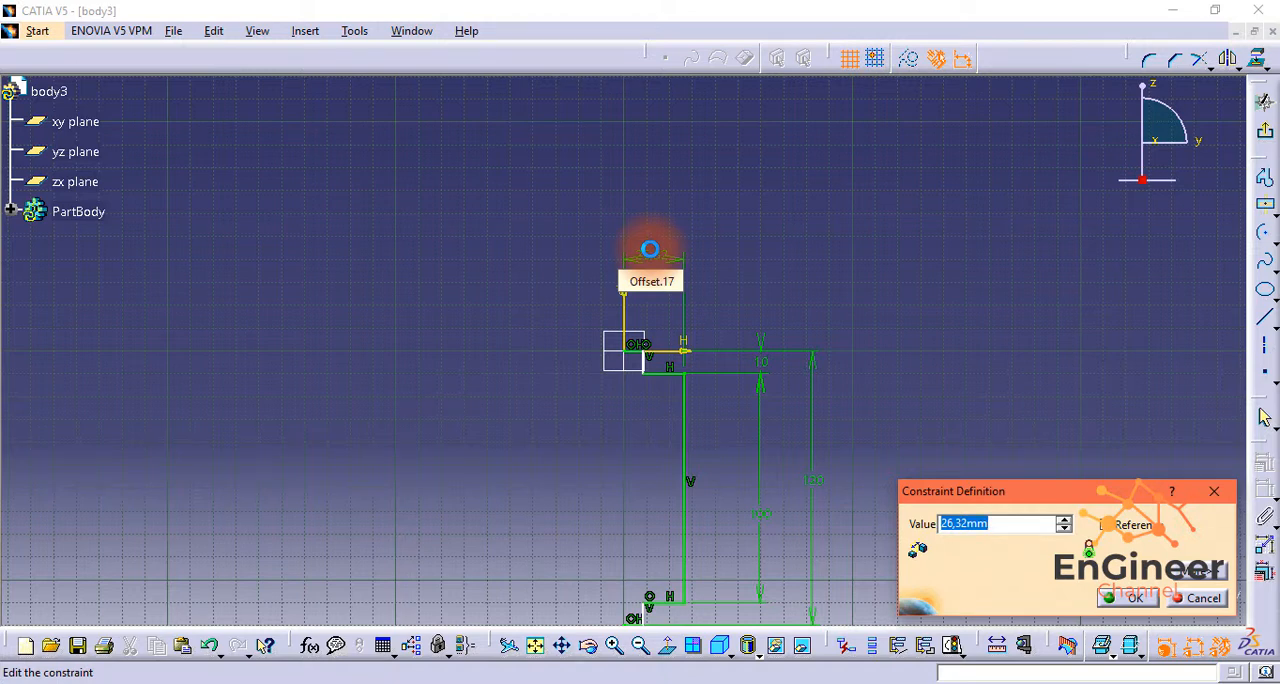
{"action": "type", "text": "10"}
{"action": "key", "text": "Return"}
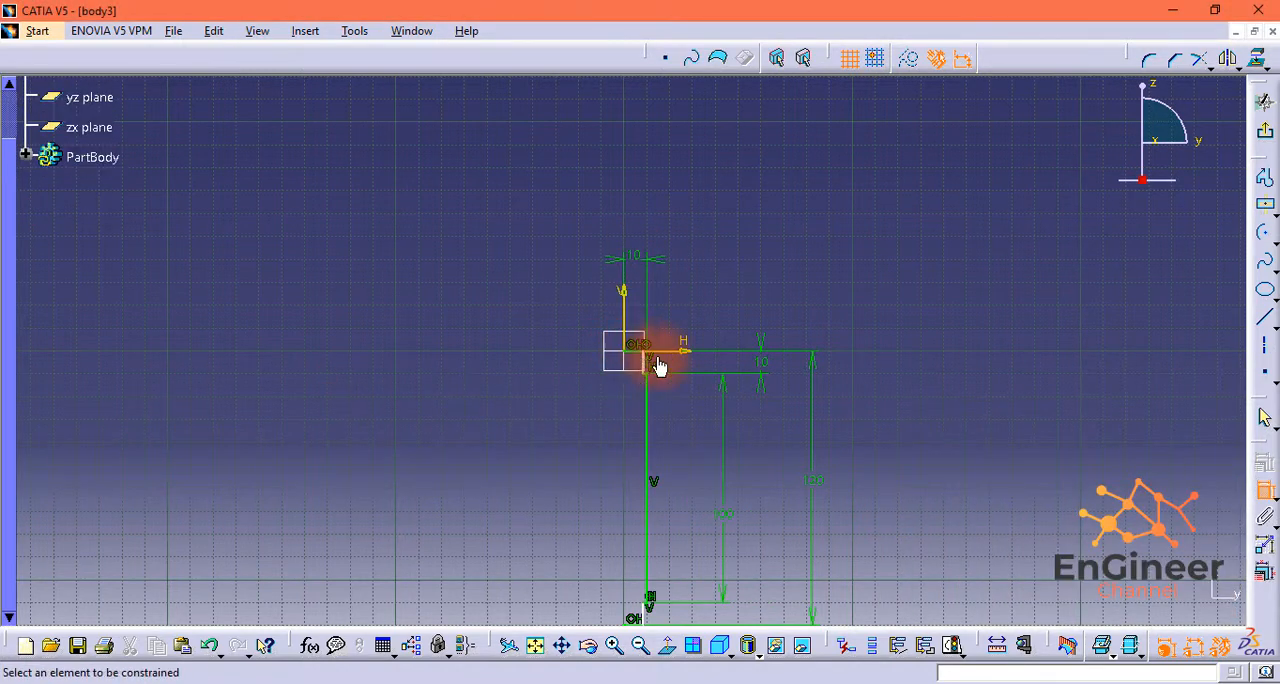
Step: Dimension the short horizontal line at the profile's upper end at 12/2 mm
{"action": "left_click", "coordinate": [640, 320]}
{"action": "left_click", "coordinate": [586, 300]}
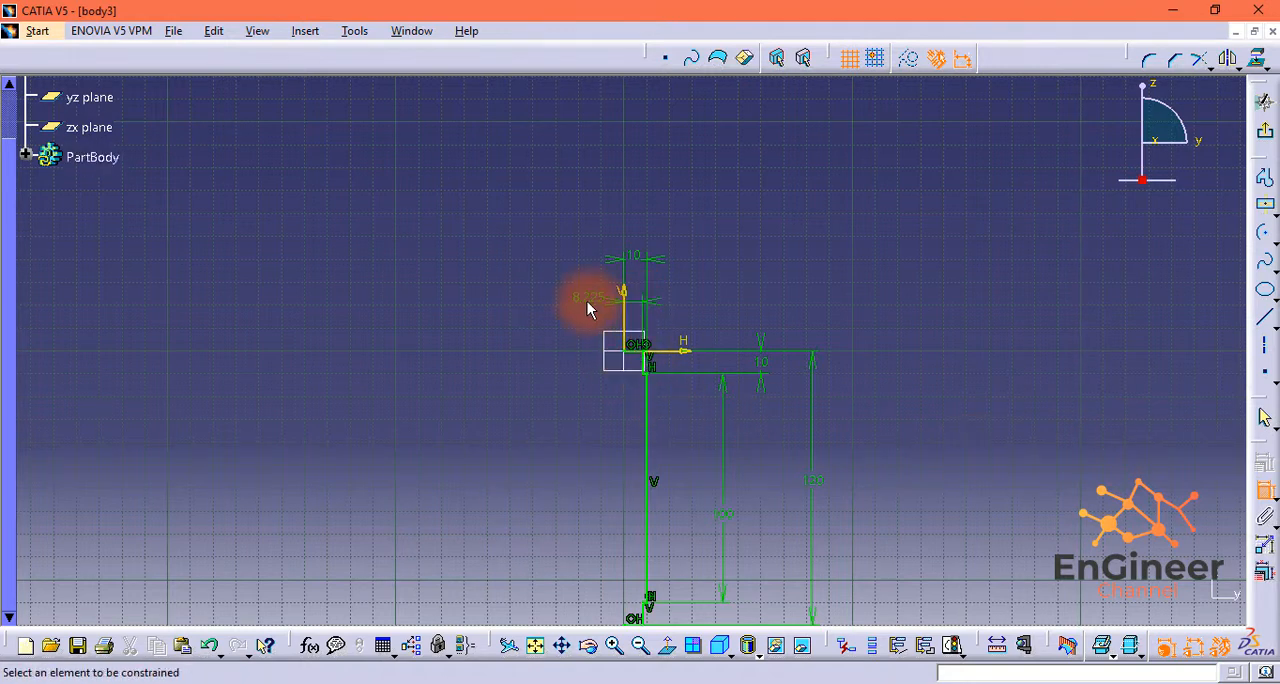
{"action": "double_click", "coordinate": [586, 296]}
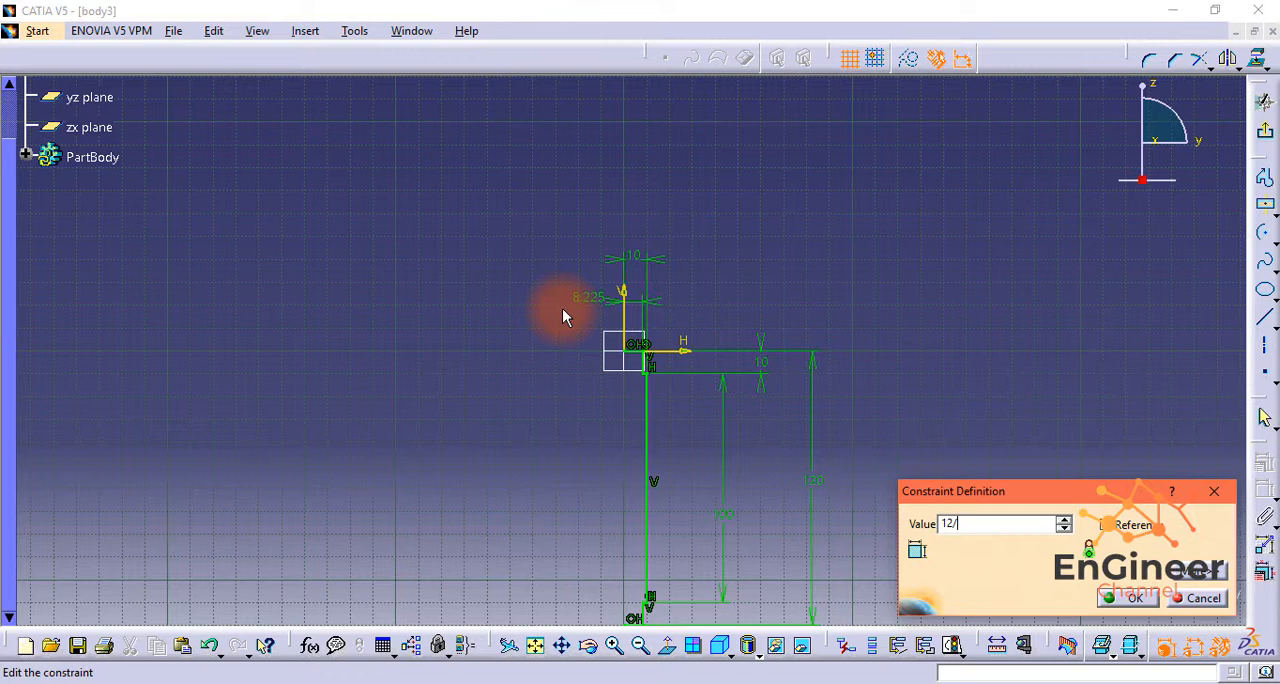
{"action": "type", "text": "12/2"}
{"action": "key", "text": "Return"}
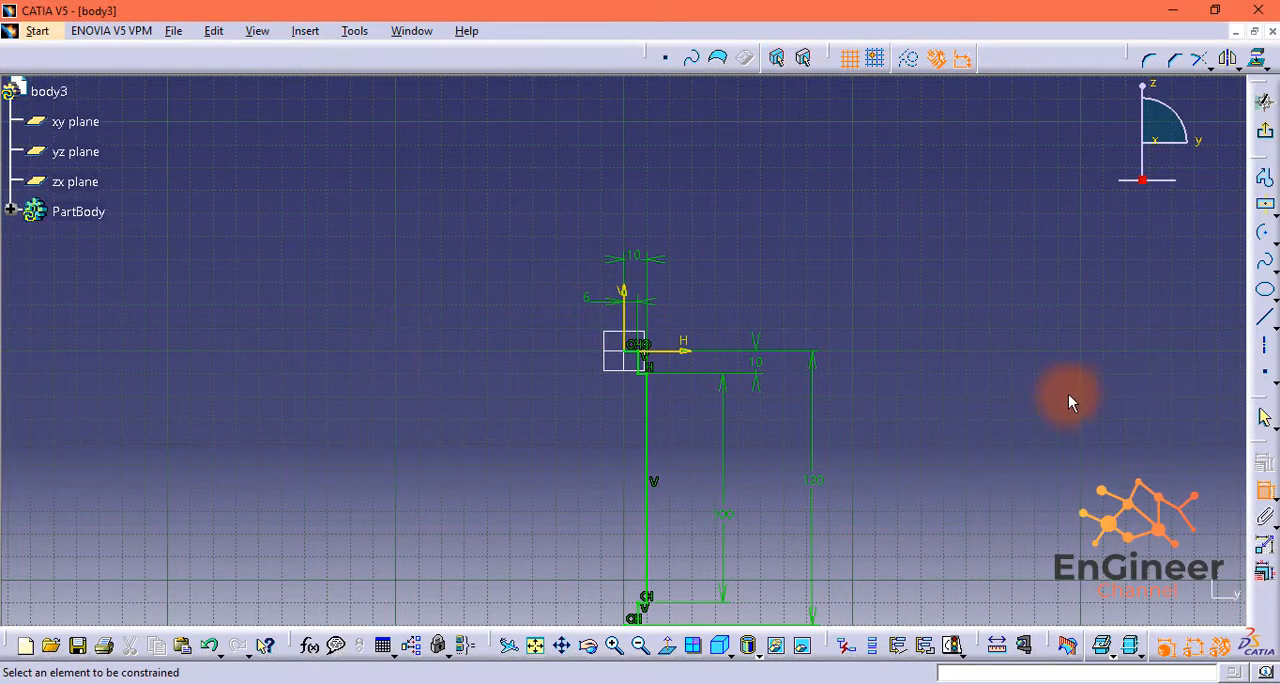
Step: Leave the sketch and revolve it into a 360° shaft about its vertical V axis
{"action": "middle_click_drag", "start_coordinate": [774, 543], "coordinate": [820, 452]}
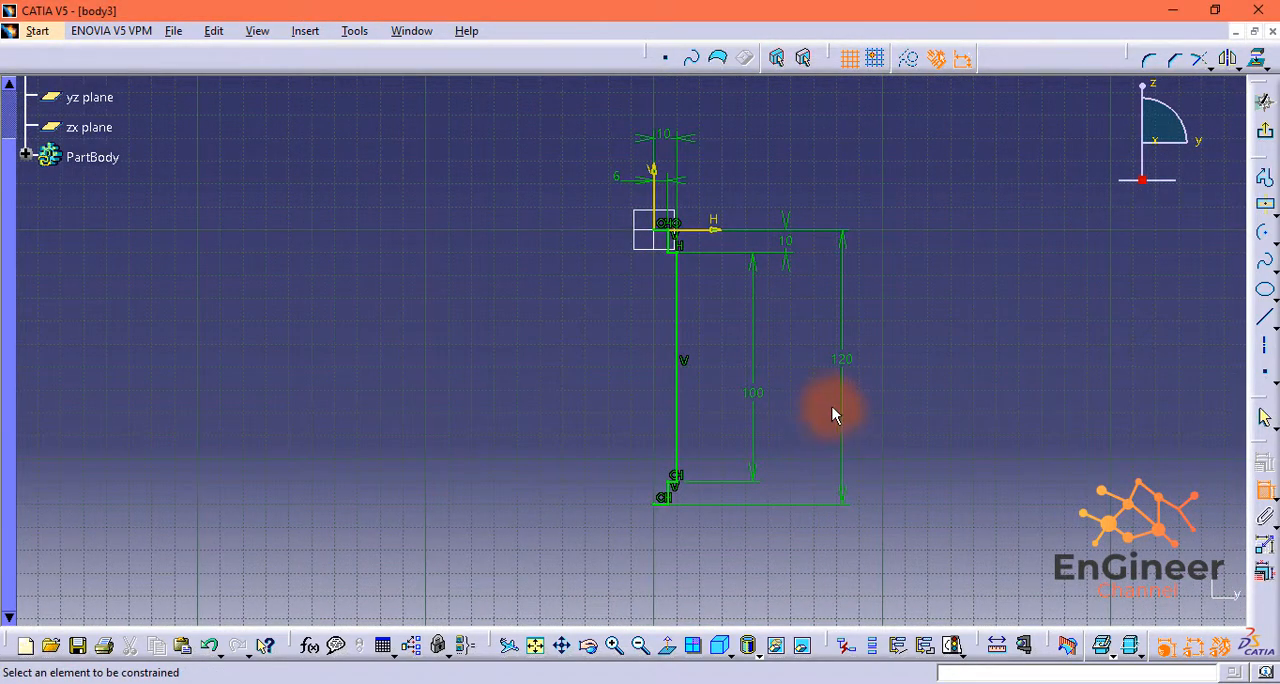
{"action": "left_click", "coordinate": [1264, 101]}
{"action": "left_click", "coordinate": [1264, 257]}
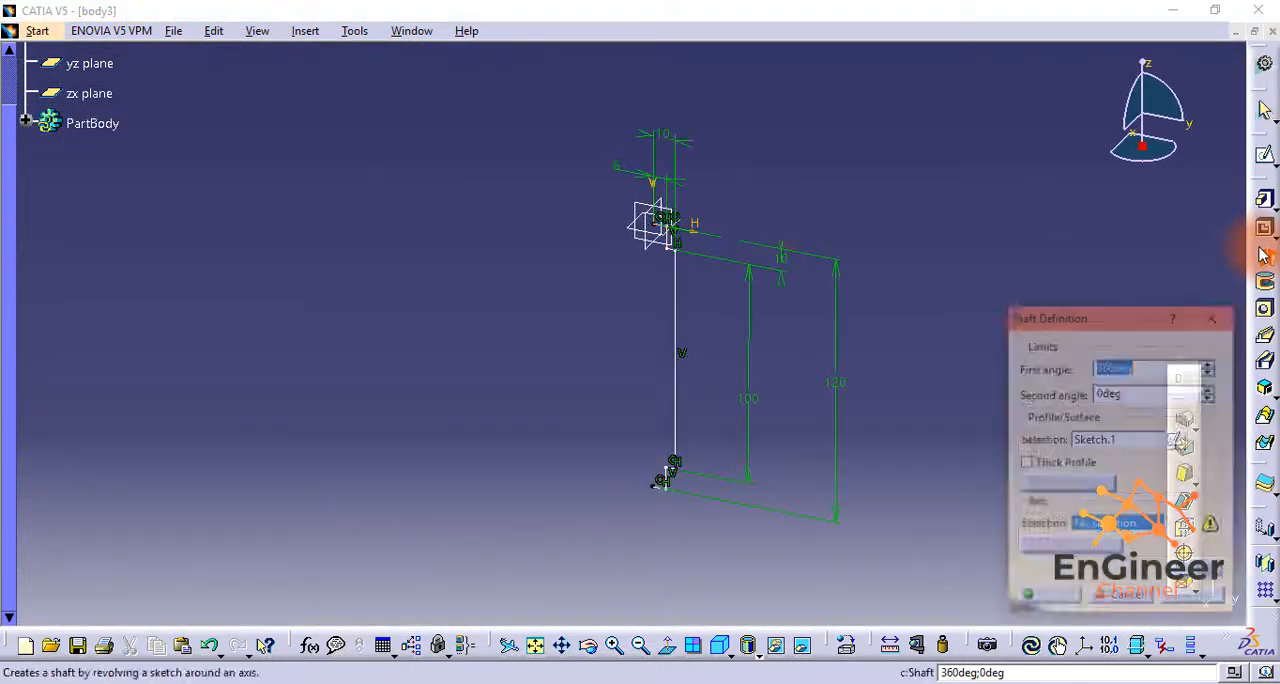
{"action": "left_click", "coordinate": [652, 187]}
{"action": "mouse_move", "coordinate": [634, 287]}
{"action": "middle_mouse_down"}
{"action": "mouse_move", "coordinate": [663, 337]}
{"action": "mouse_move", "coordinate": [678, 420]}
{"action": "middle_mouse_up"}
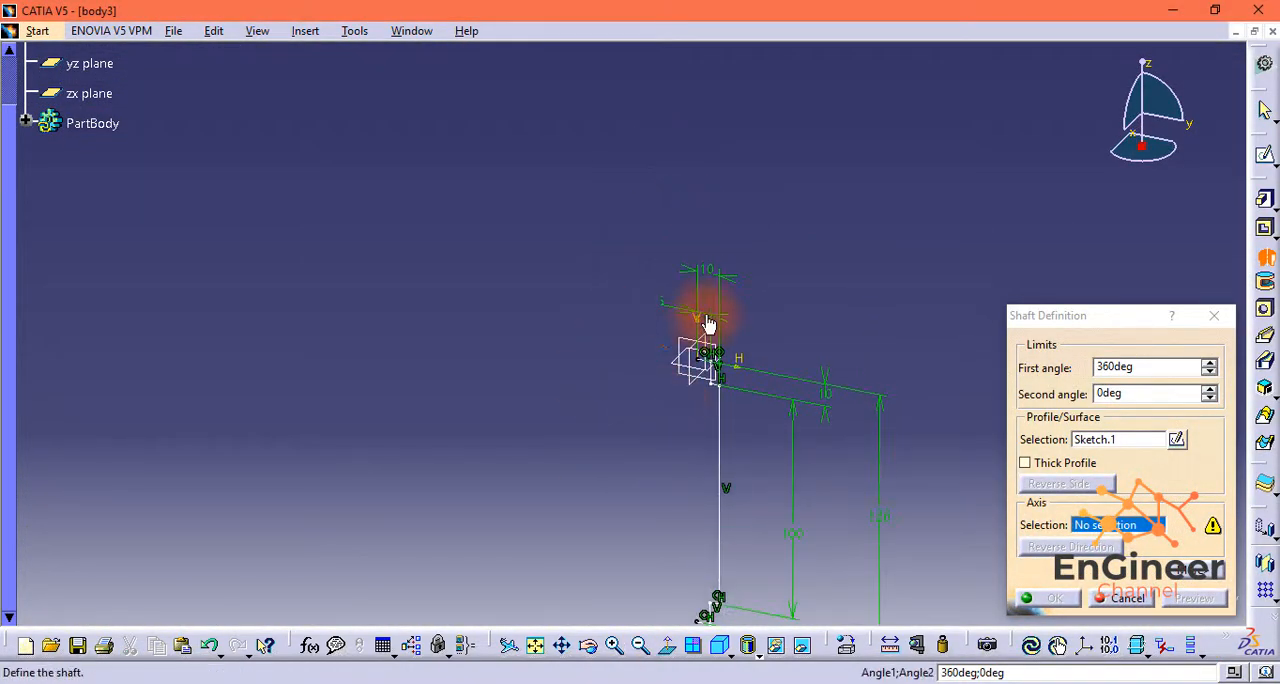
{"action": "left_click", "coordinate": [615, 645]}
{"action": "left_click", "coordinate": [615, 645]}
{"action": "left_click", "coordinate": [615, 645]}
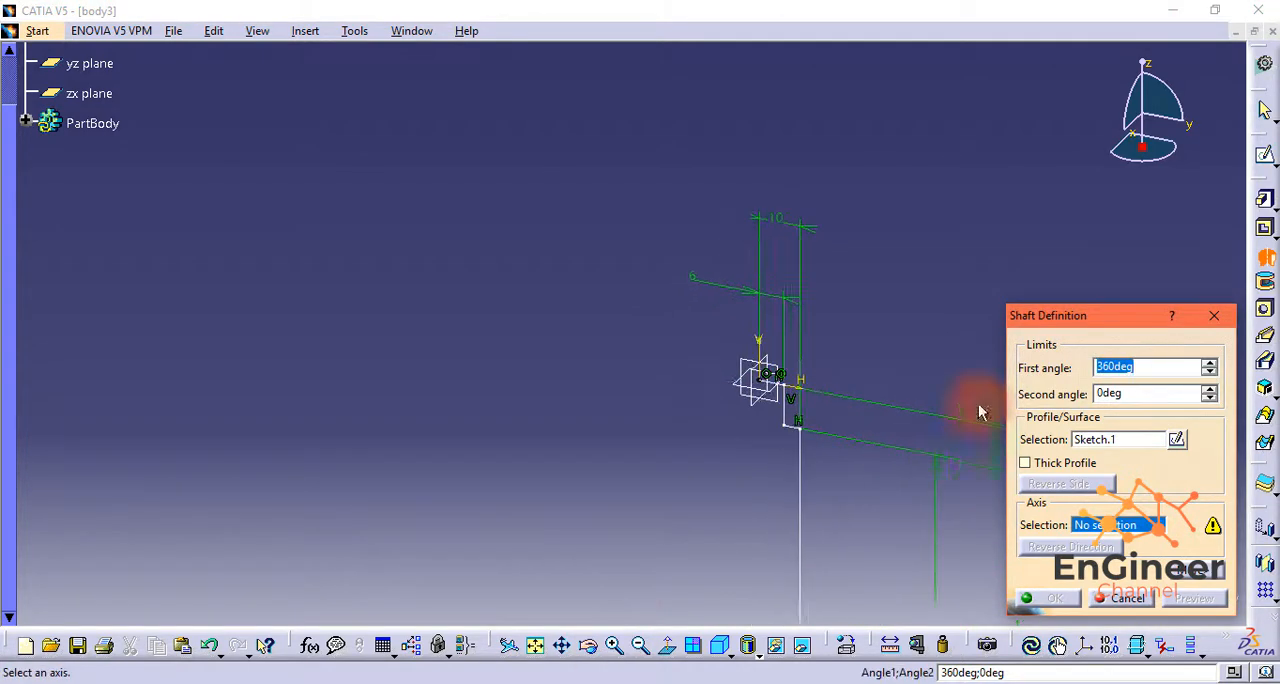
{"action": "left_click", "coordinate": [765, 345]}
{"action": "left_click", "coordinate": [1045, 598]}
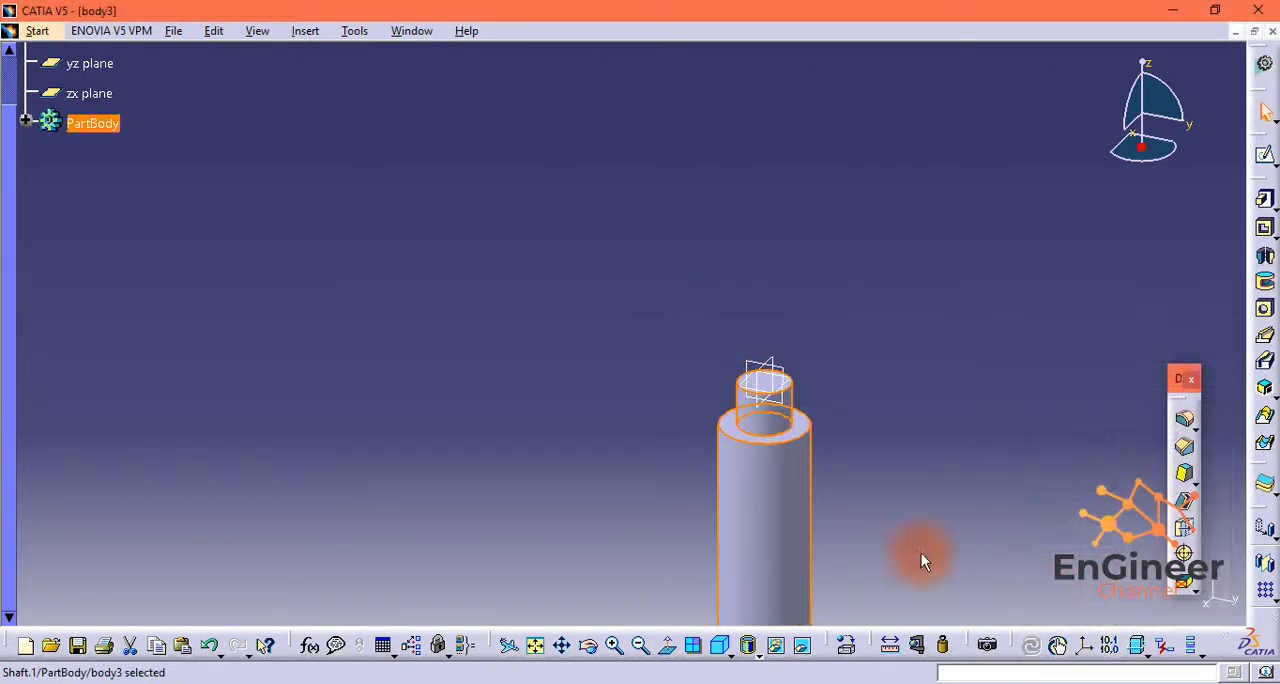
Step: Save the finished stepped shaft as a CATPart file named body3 in the folder with the other parts
{"action": "middle_click", "coordinate": [683, 508]}
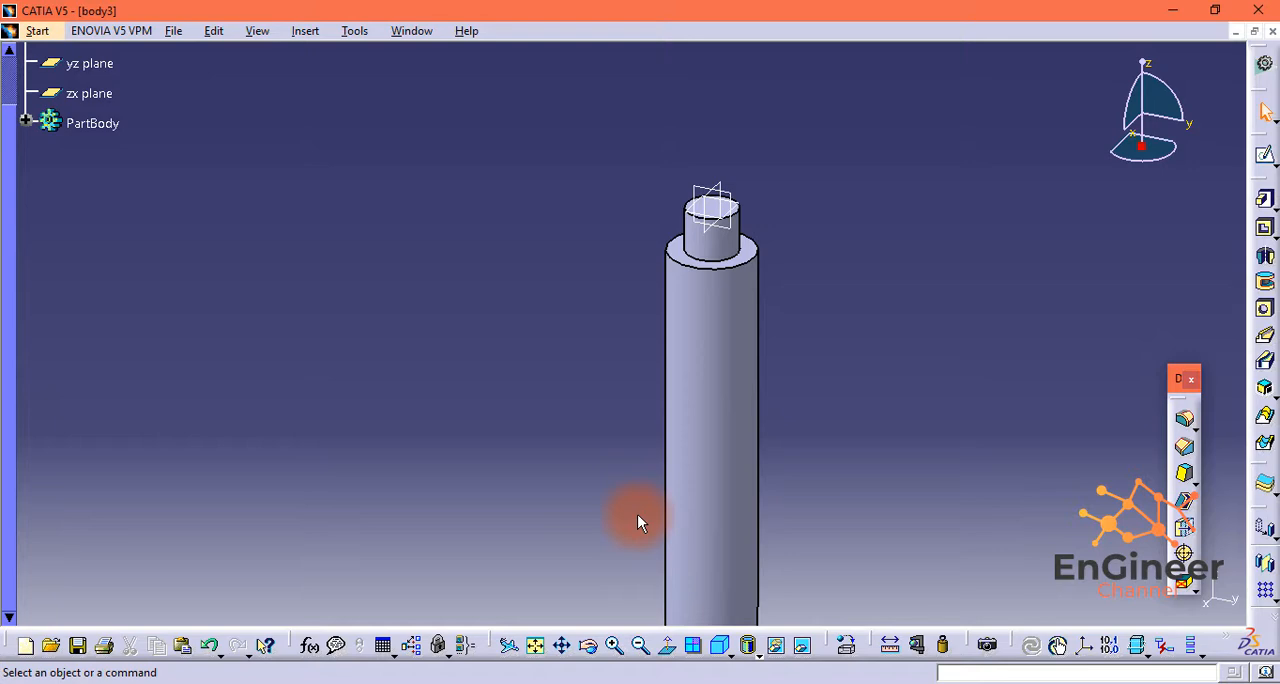
{"action": "middle_click_drag", "start_coordinate": [940, 388], "coordinate": [908, 278]}
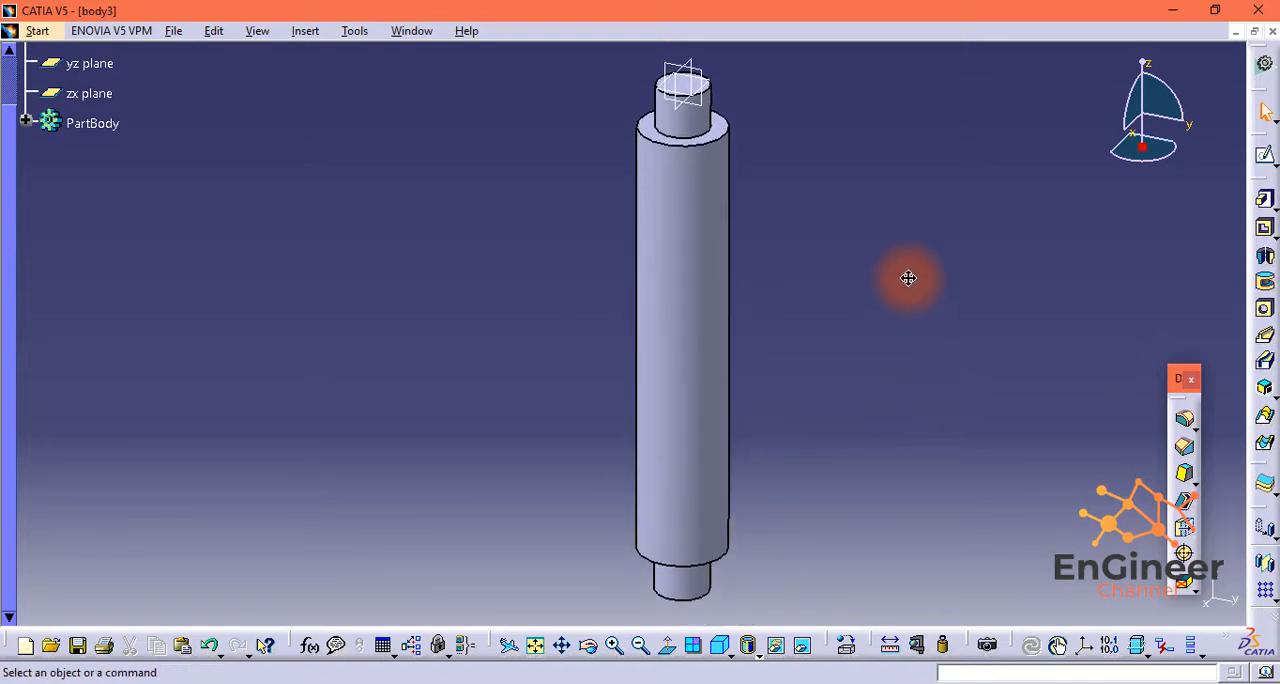
{"action": "left_click", "coordinate": [173, 31]}
{"action": "left_click", "coordinate": [300, 174]}
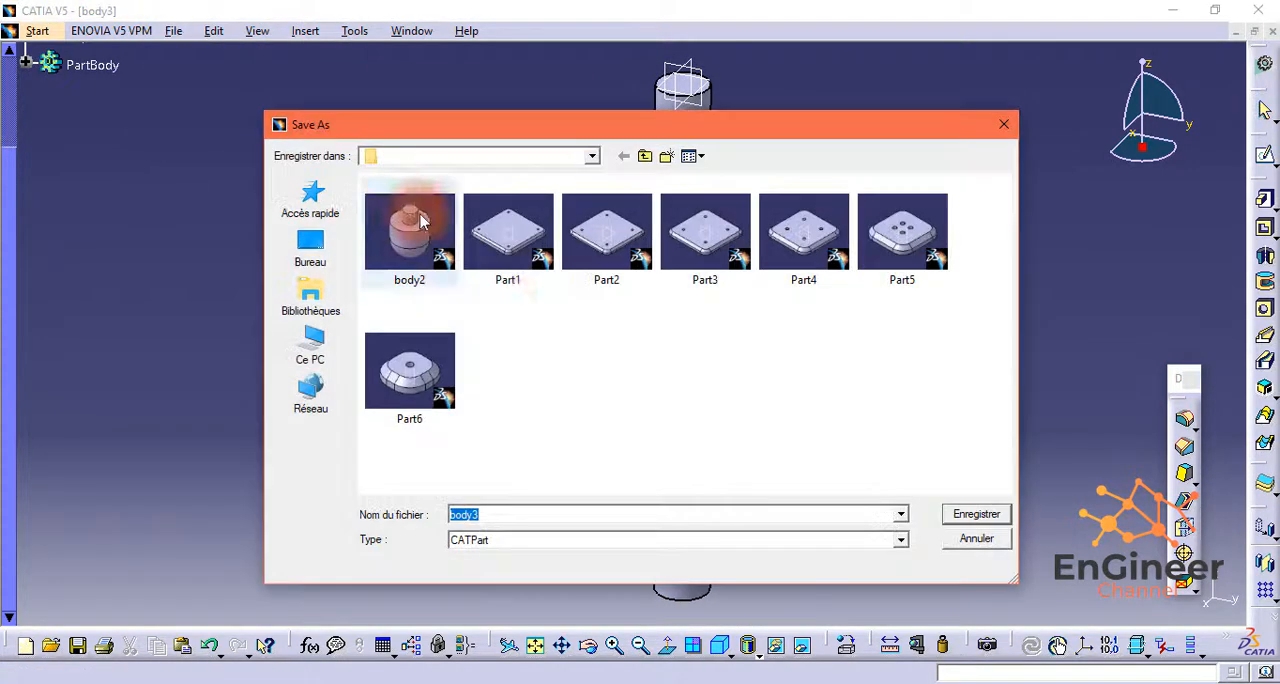
{"action": "left_click", "coordinate": [976, 514]}
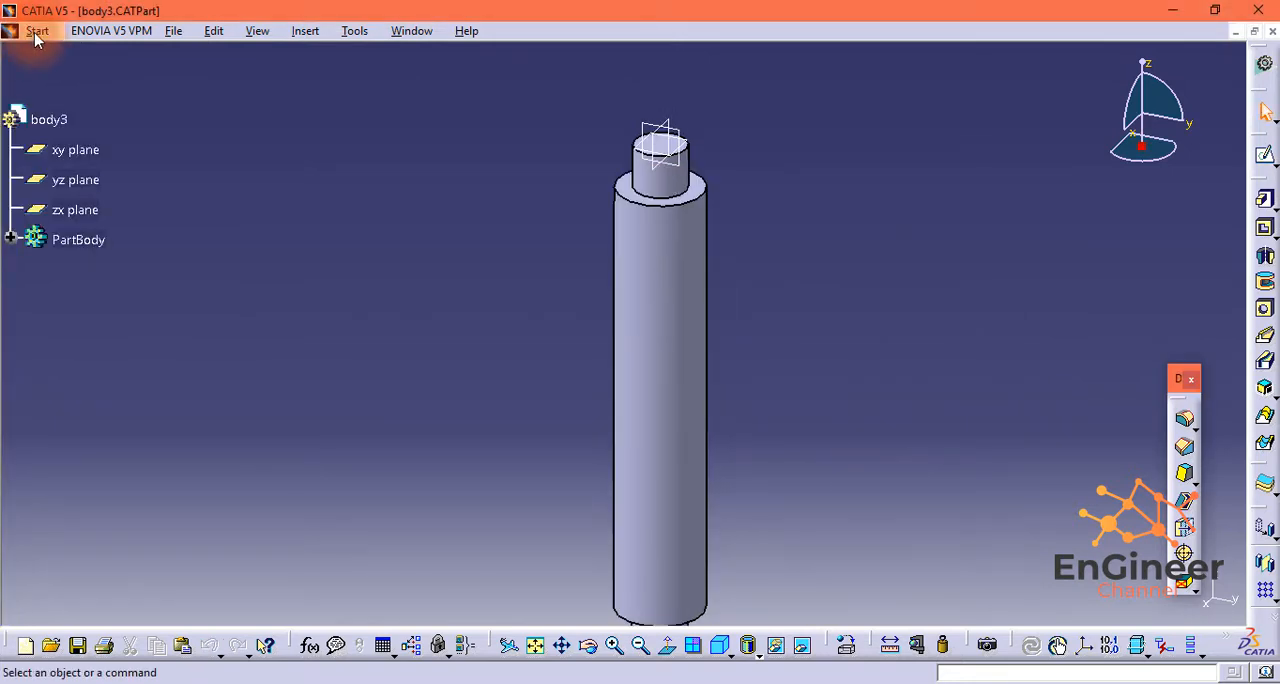
Step: Create a new empty product in the Assembly Design workbench
{"action": "left_click", "coordinate": [36, 31]}
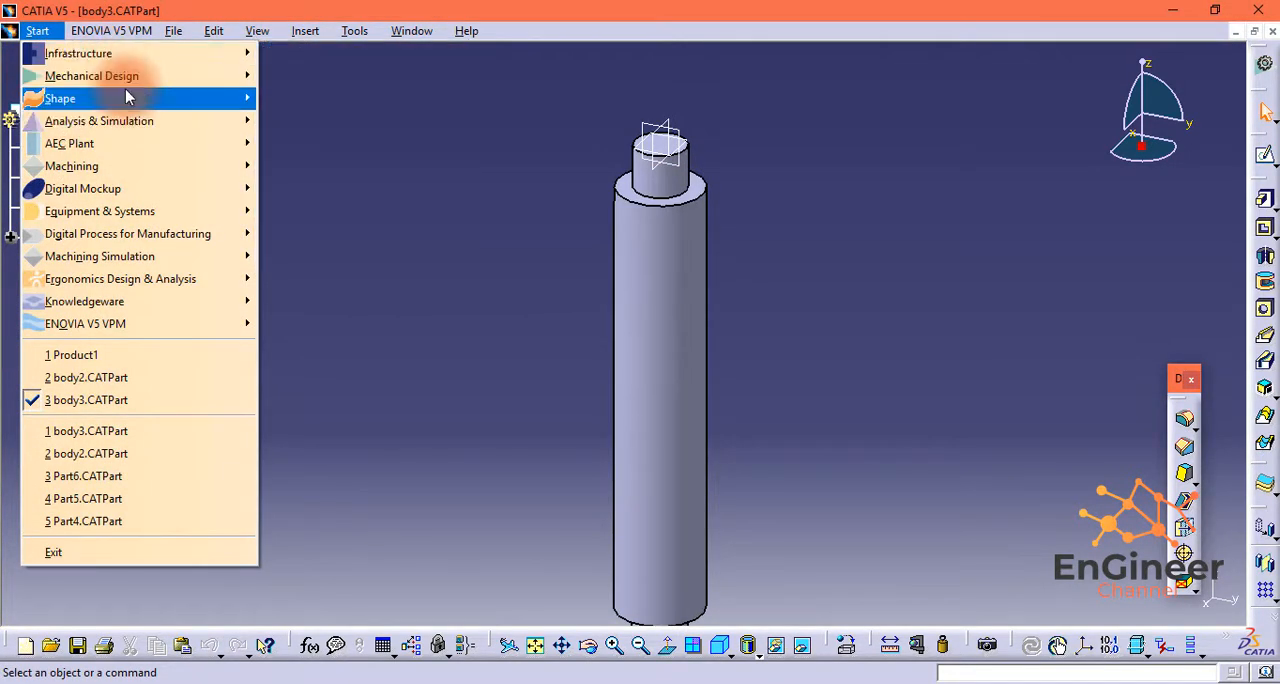
{"action": "mouse_move", "coordinate": [130, 87]}
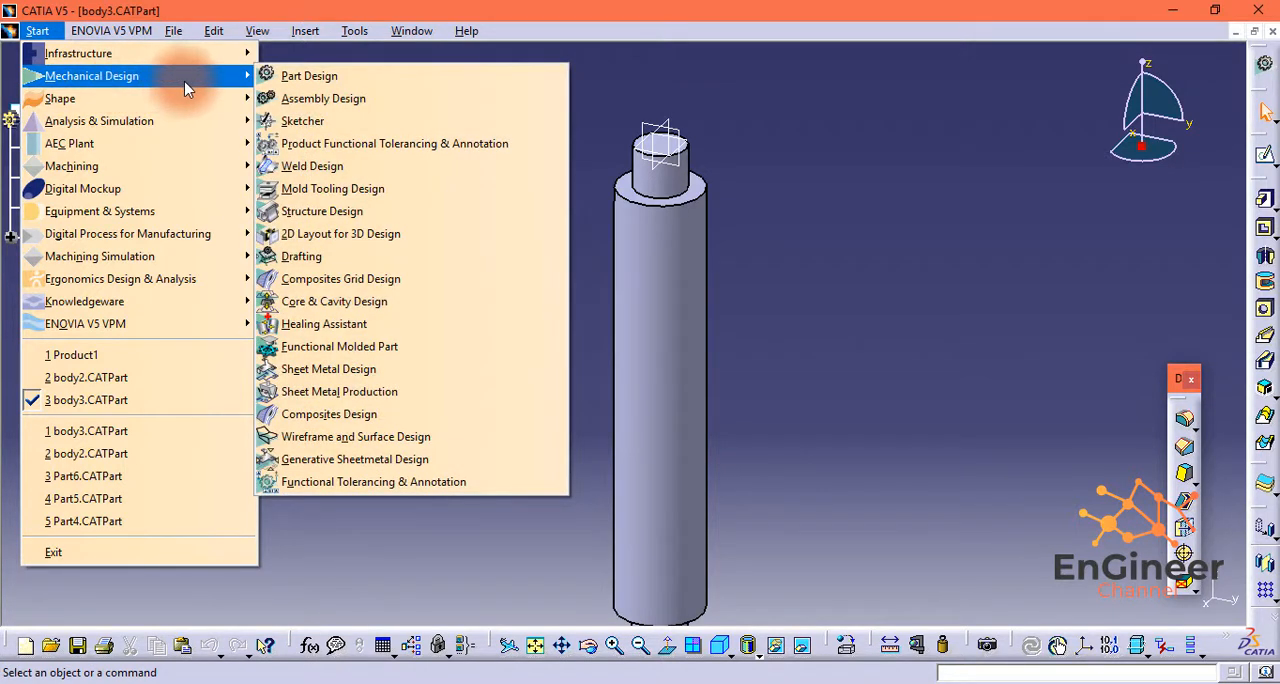
{"action": "left_click", "coordinate": [305, 100]}
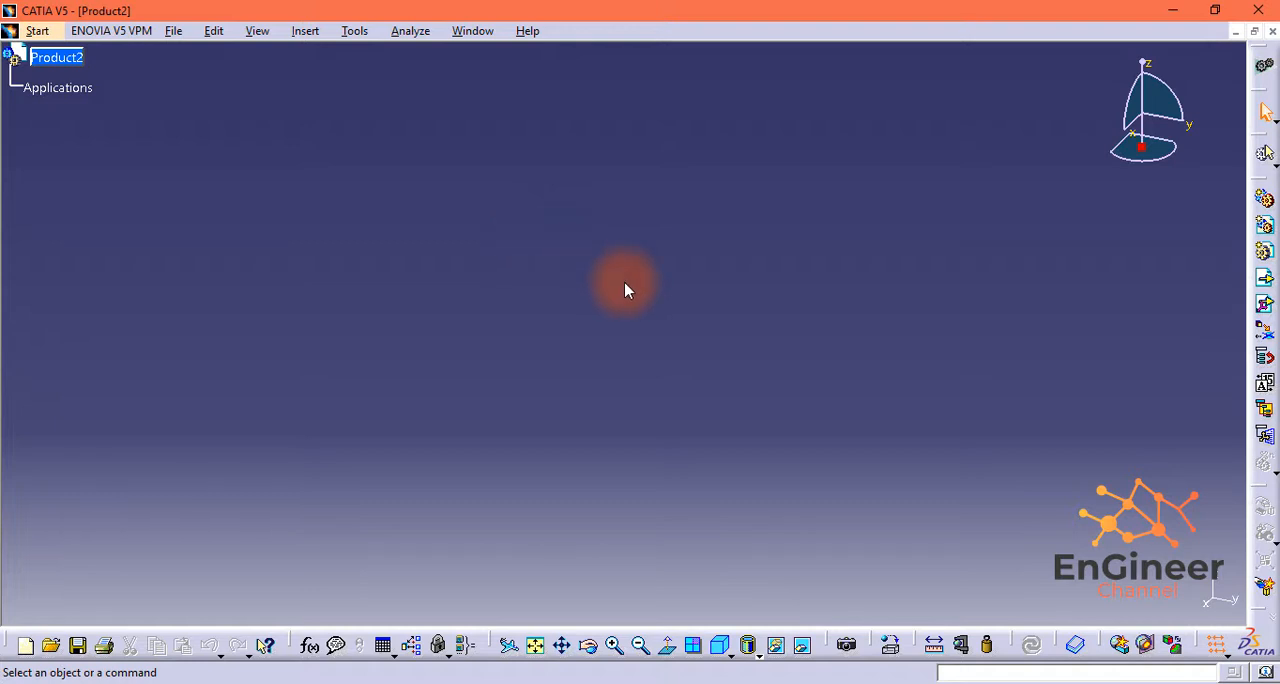
Step: Insert the plate files Part1, Part2, Part3, Part4, Part5 and Part6 as existing components under the root product
{"action": "left_click", "coordinate": [1265, 313]}
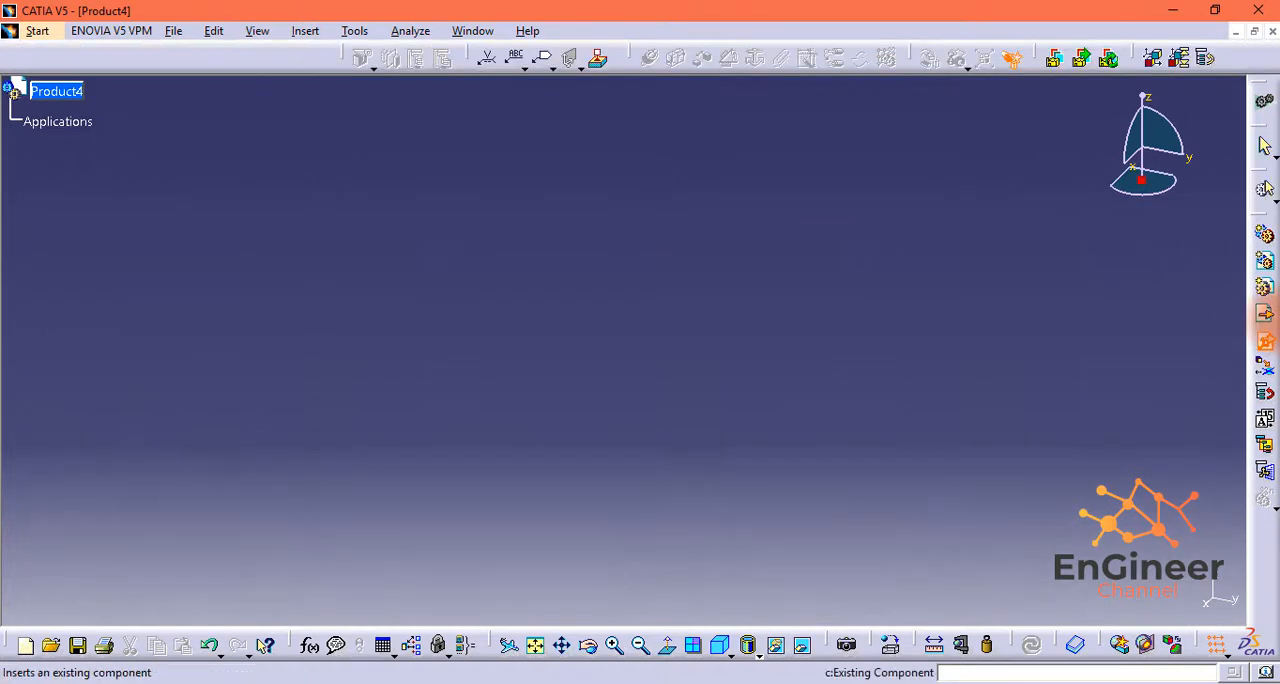
{"action": "left_click", "coordinate": [70, 94]}
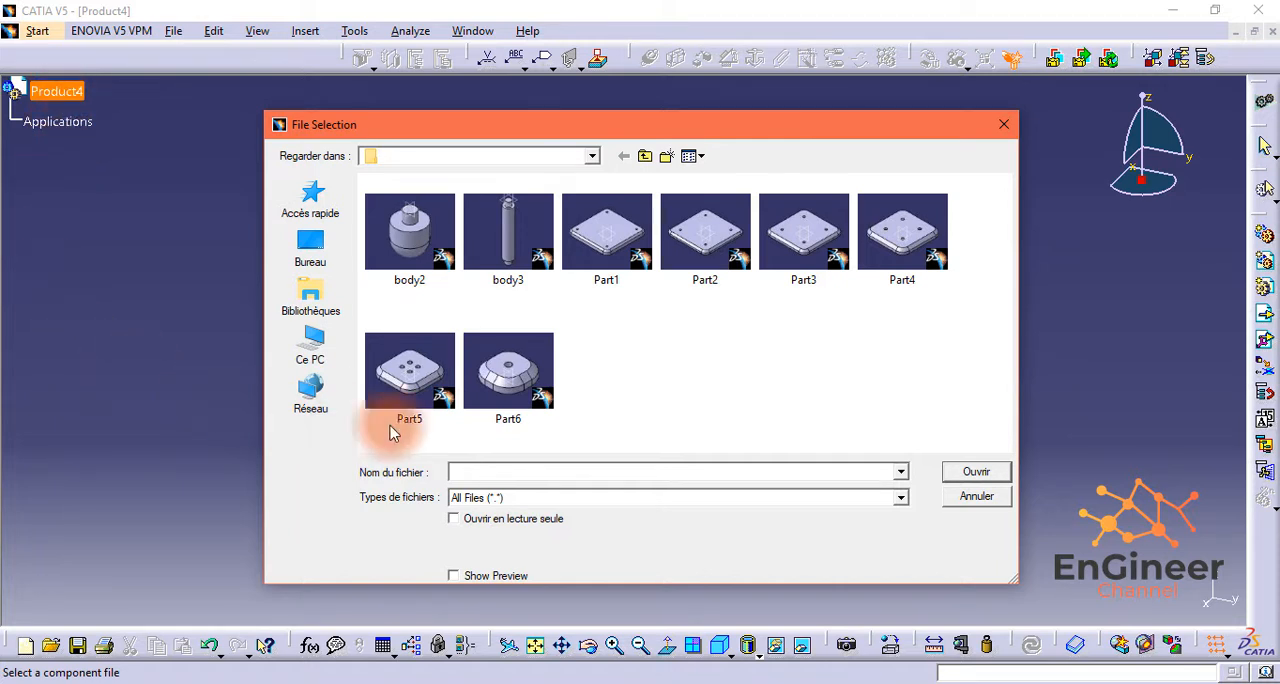
{"action": "left_click", "coordinate": [590, 257]}
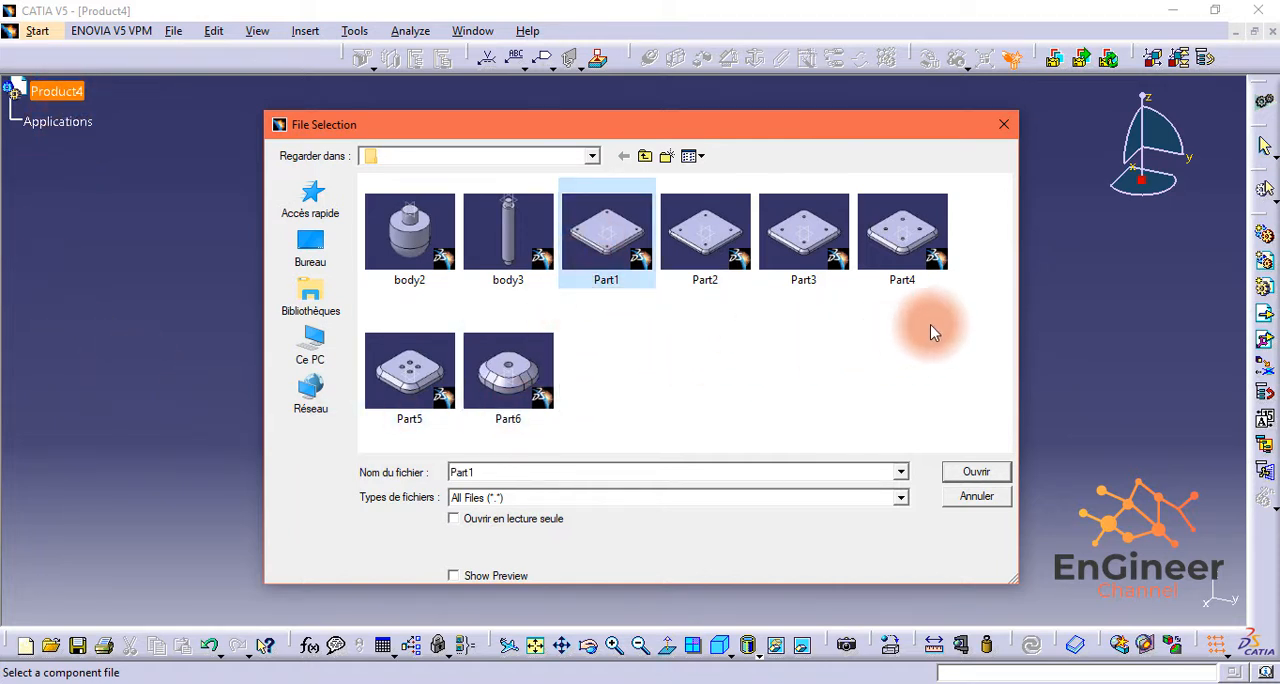
{"action": "left_click_drag", "start_coordinate": [975, 218], "coordinate": [586, 282]}
{"action": "left_click", "coordinate": [395, 373], "text": "ctrl"}
{"action": "left_click", "coordinate": [535, 362], "text": "ctrl"}
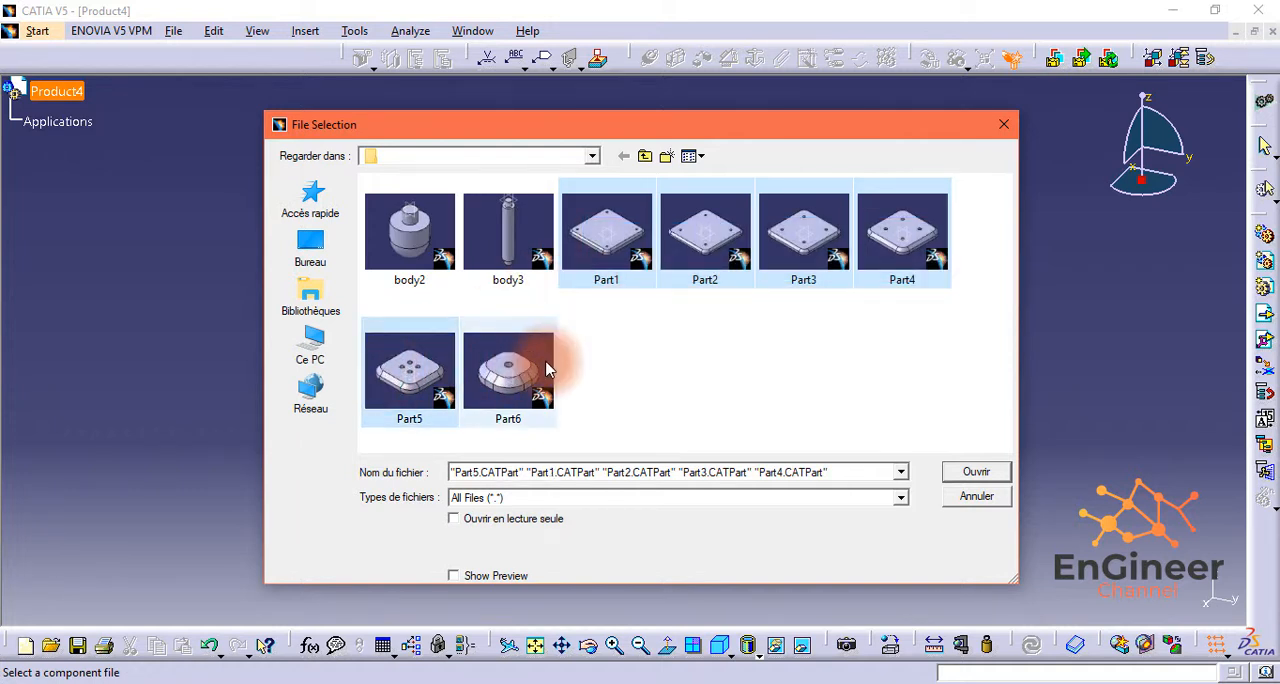
{"action": "left_click", "coordinate": [975, 472]}
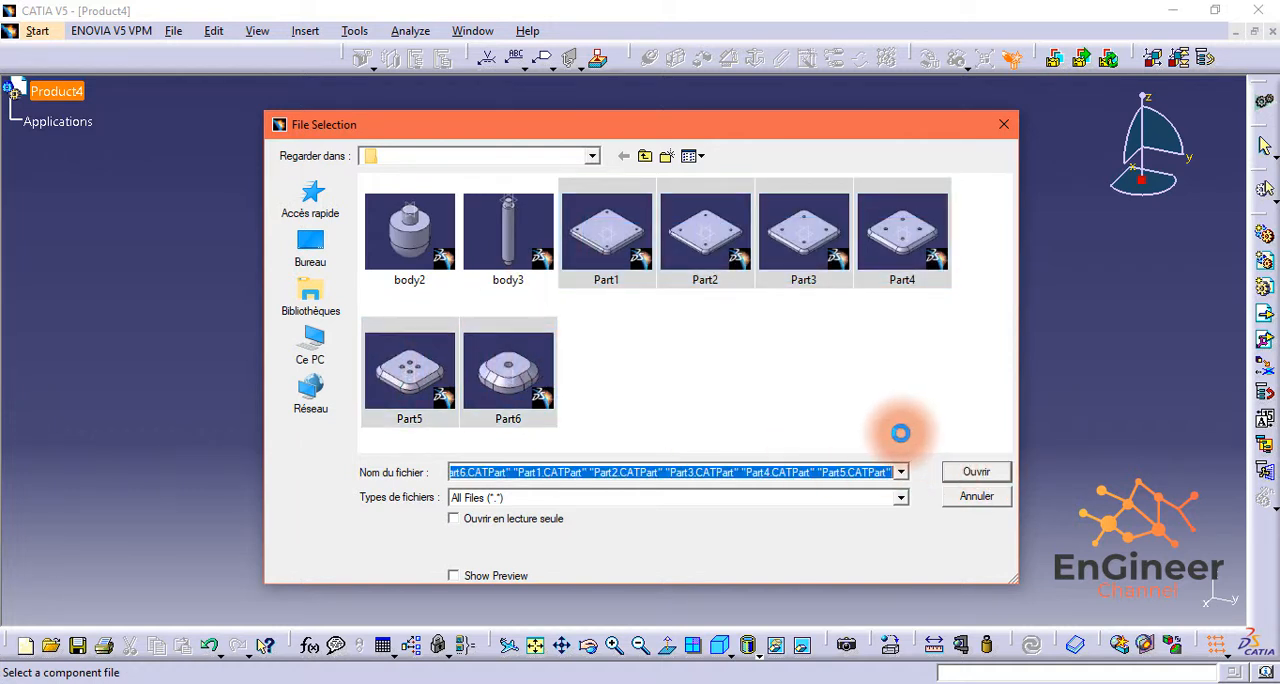
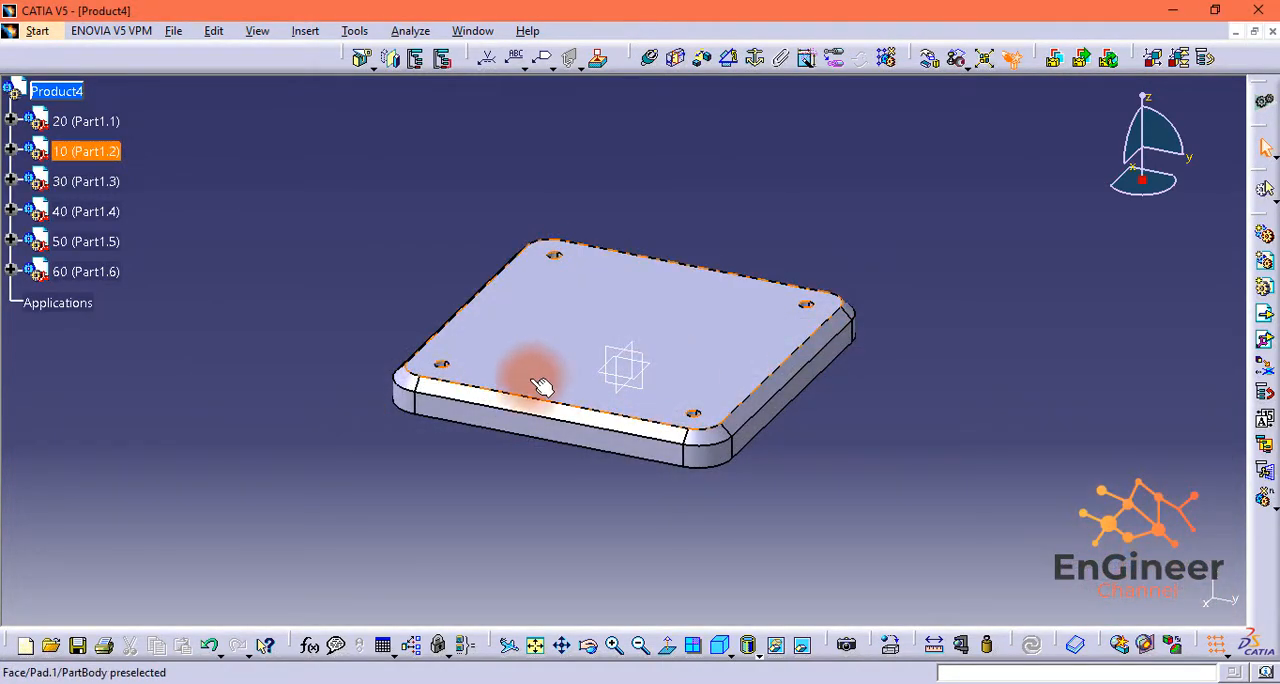
Step: Move the overlapping plates apart with the compass so that all six lie separately in the assembly
{"action": "left_click_drag", "start_coordinate": [1151, 188], "coordinate": [633, 356]}
{"action": "left_click", "coordinate": [475, 496]}
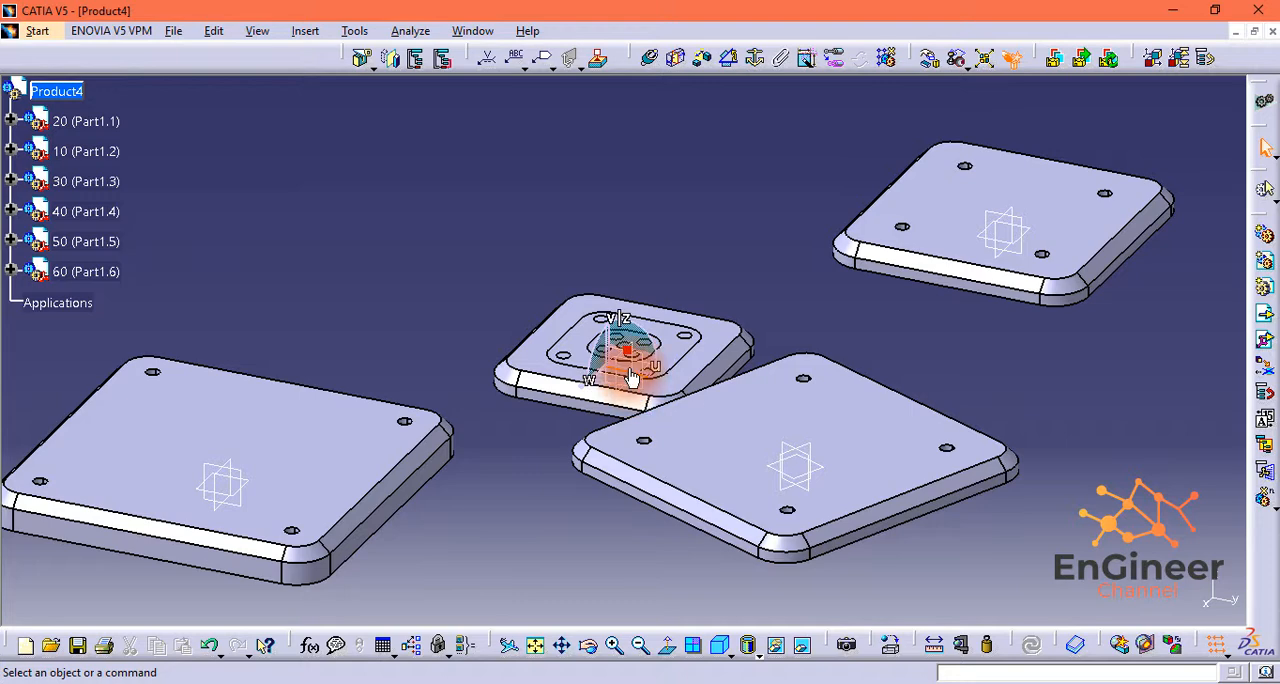
{"action": "double_click", "coordinate": [629, 352]}
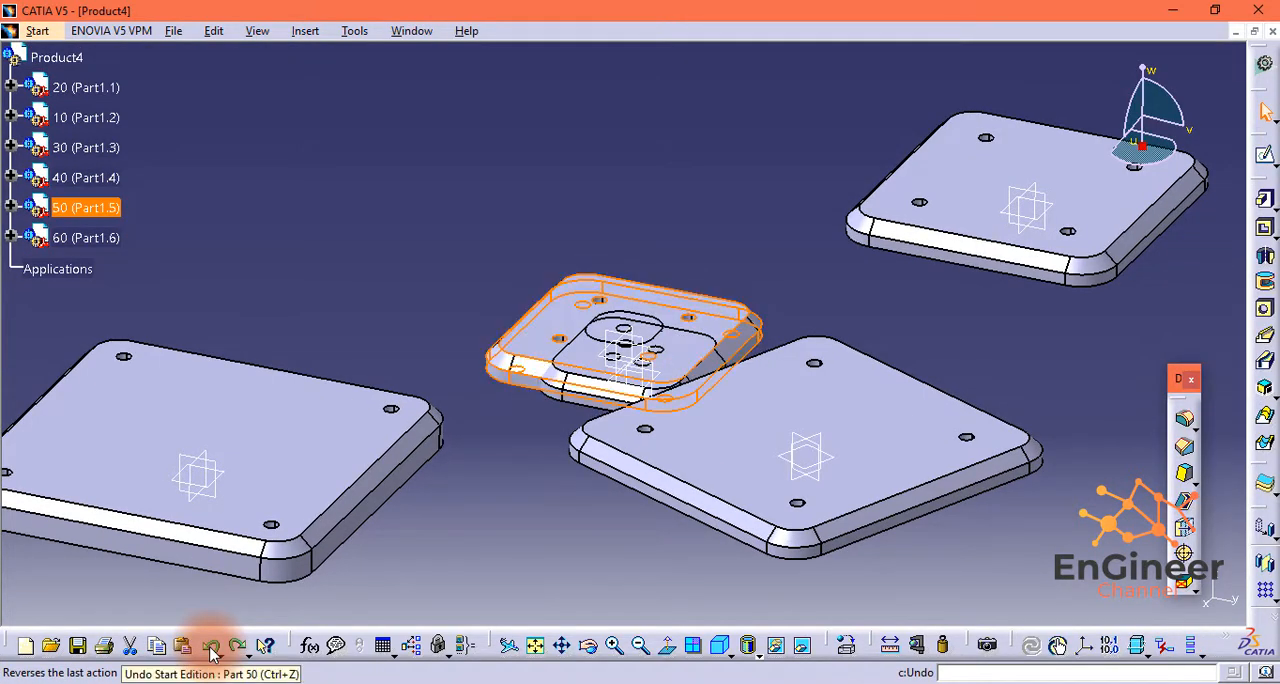
{"action": "left_click", "coordinate": [212, 648]}
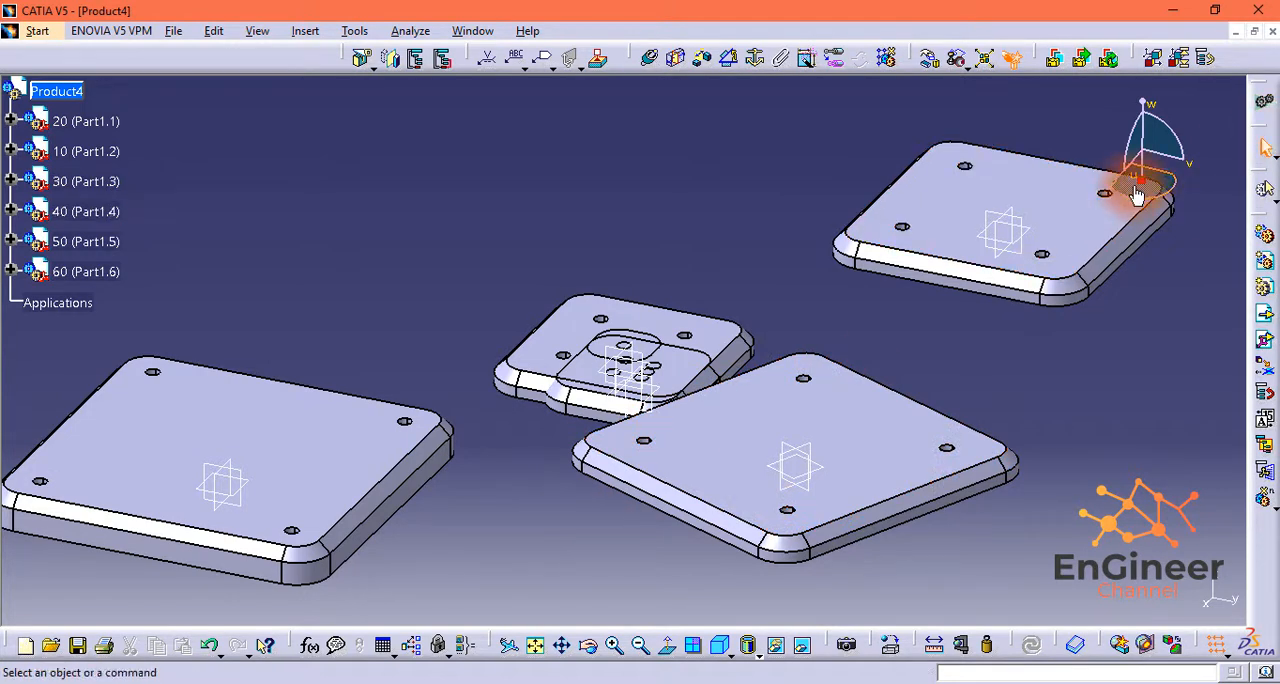
{"action": "left_click_drag", "start_coordinate": [1144, 178], "coordinate": [766, 229]}
{"action": "left_click", "coordinate": [631, 163]}
{"action": "left_click", "coordinate": [593, 372]}
{"action": "left_click", "coordinate": [735, 285]}
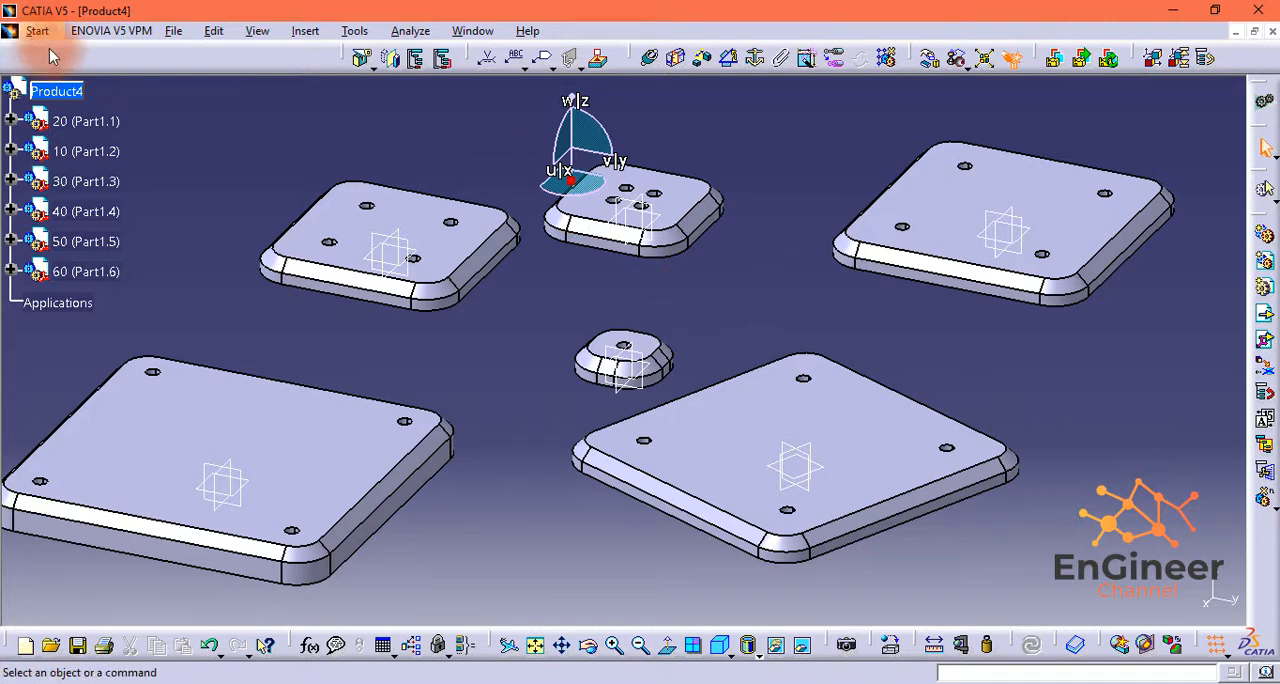
Step: Insert the body2 file as an existing component under the root product
{"action": "left_click", "coordinate": [1263, 313]}
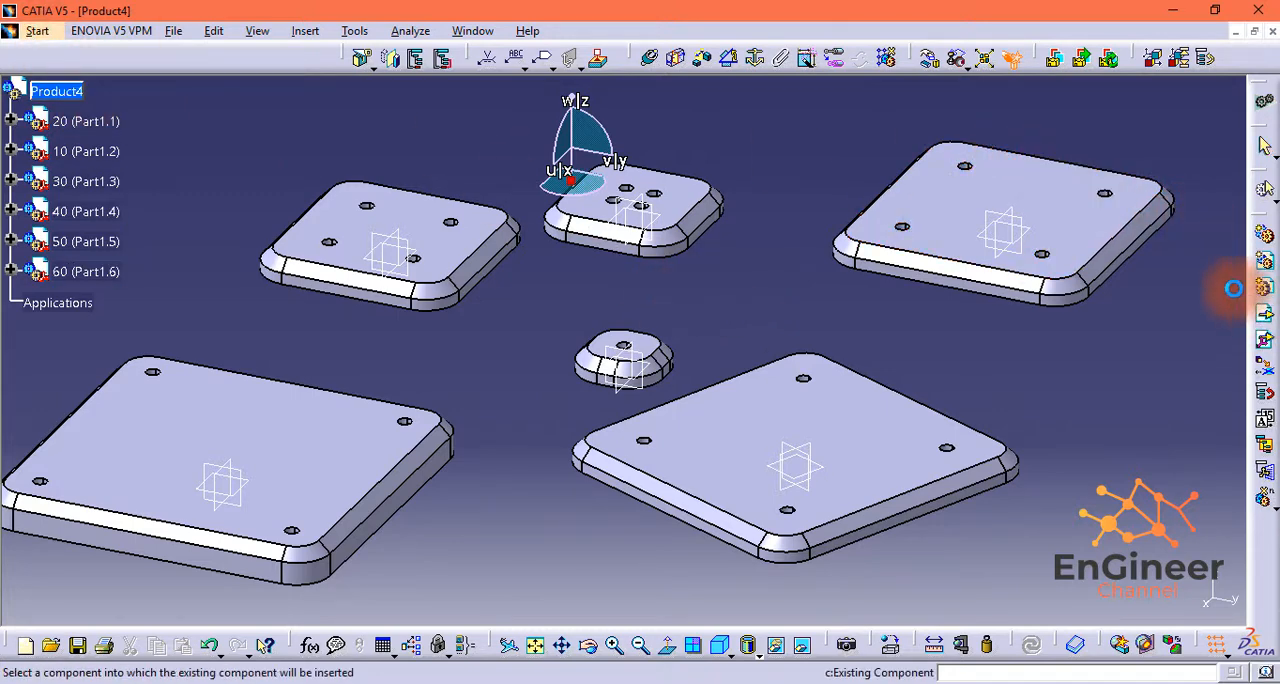
{"action": "left_click", "coordinate": [27, 100]}
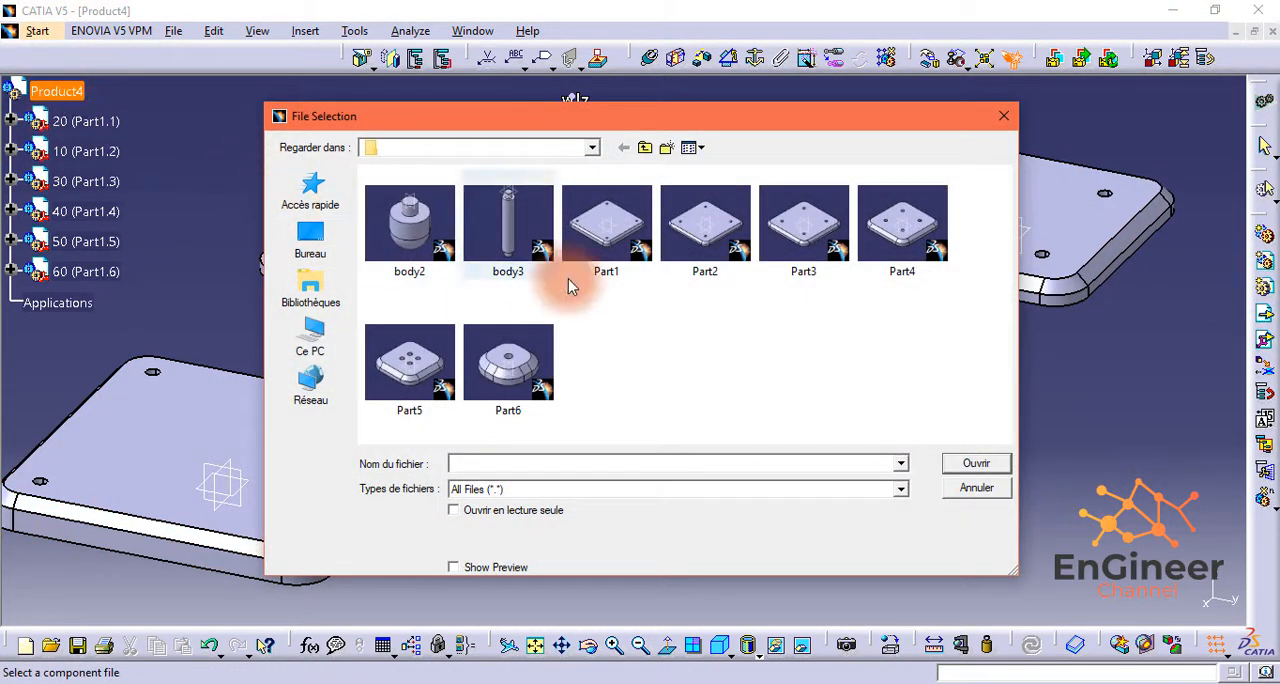
{"action": "left_click", "coordinate": [409, 222]}
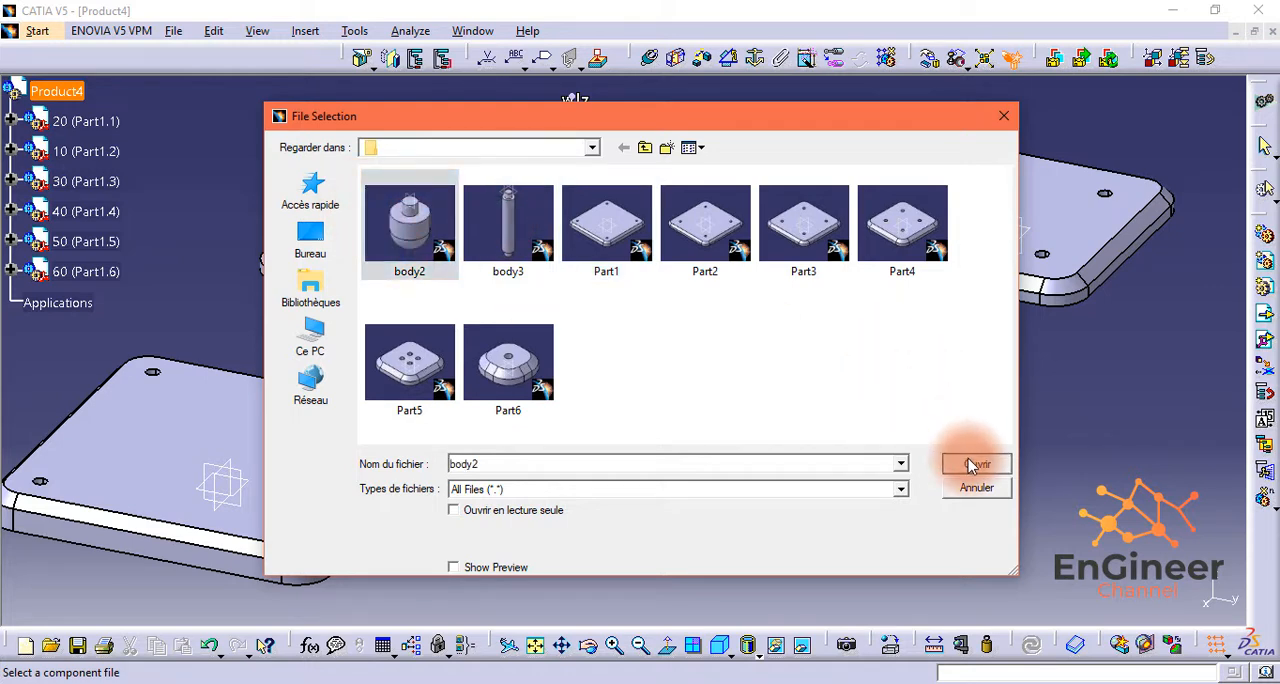
{"action": "left_click", "coordinate": [969, 464]}
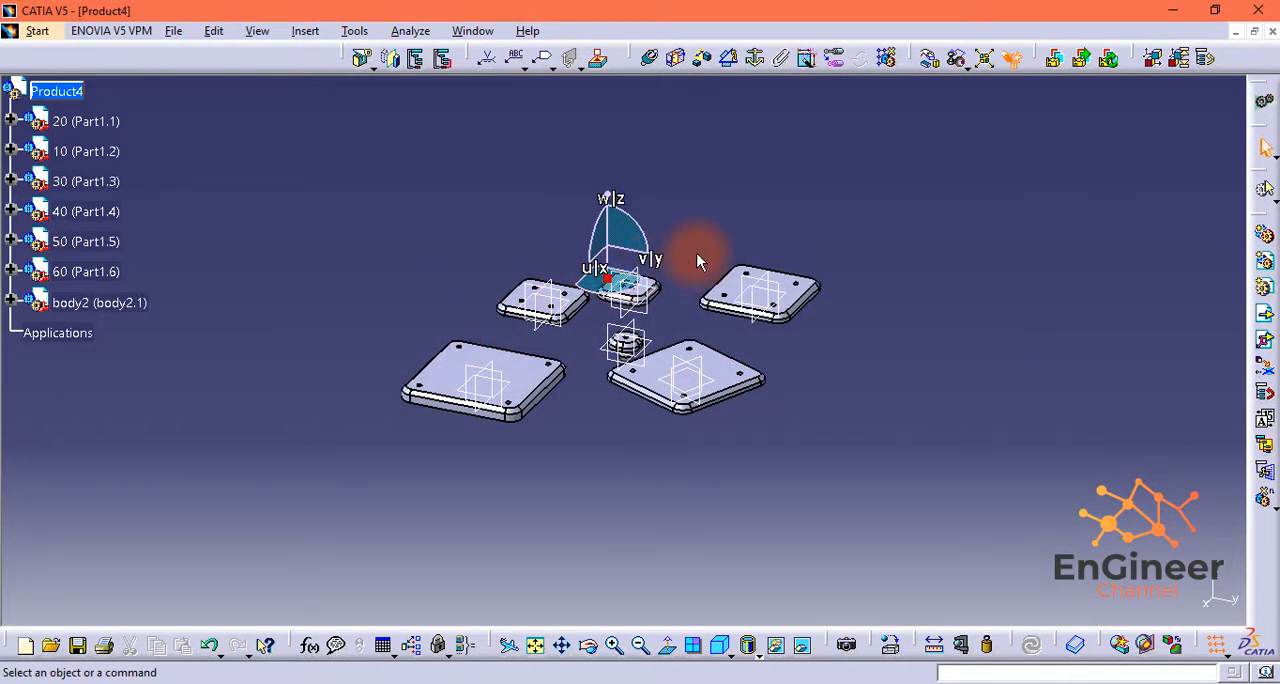
Step: Move body2 out of the smallest single-hole plate with the compass and turn it over beside that plate
{"action": "left_click", "coordinate": [128, 305]}
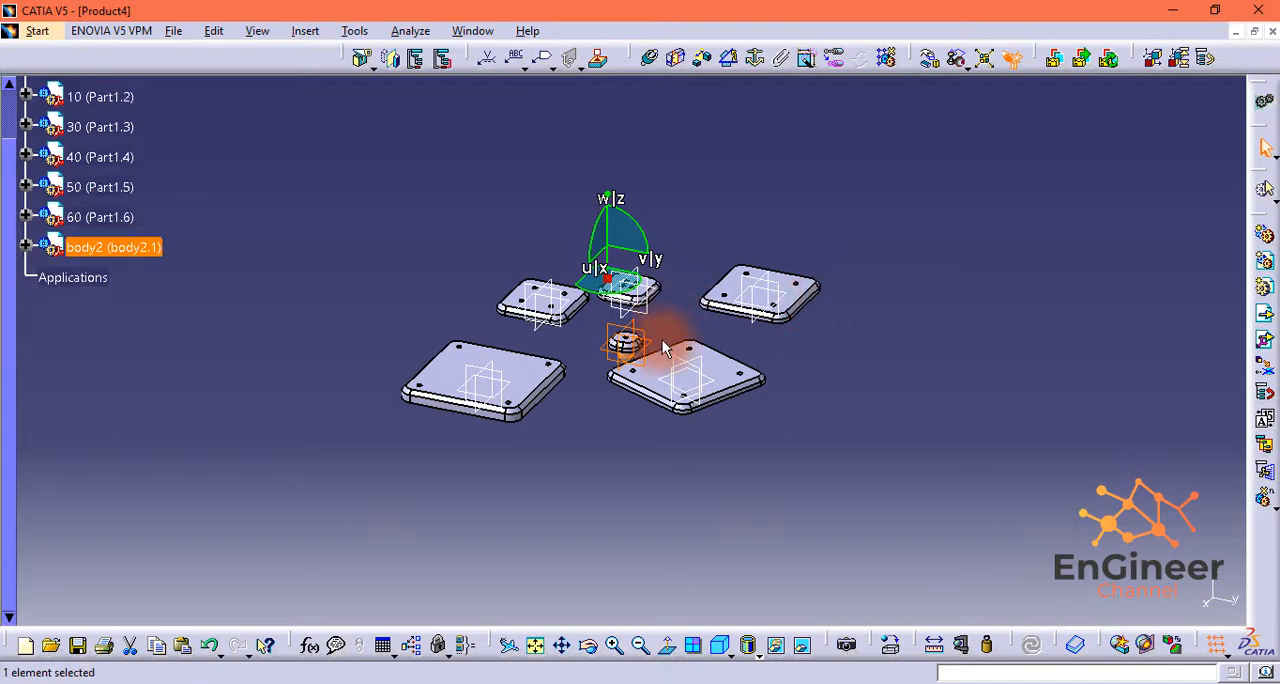
{"action": "left_click", "coordinate": [614, 645]}
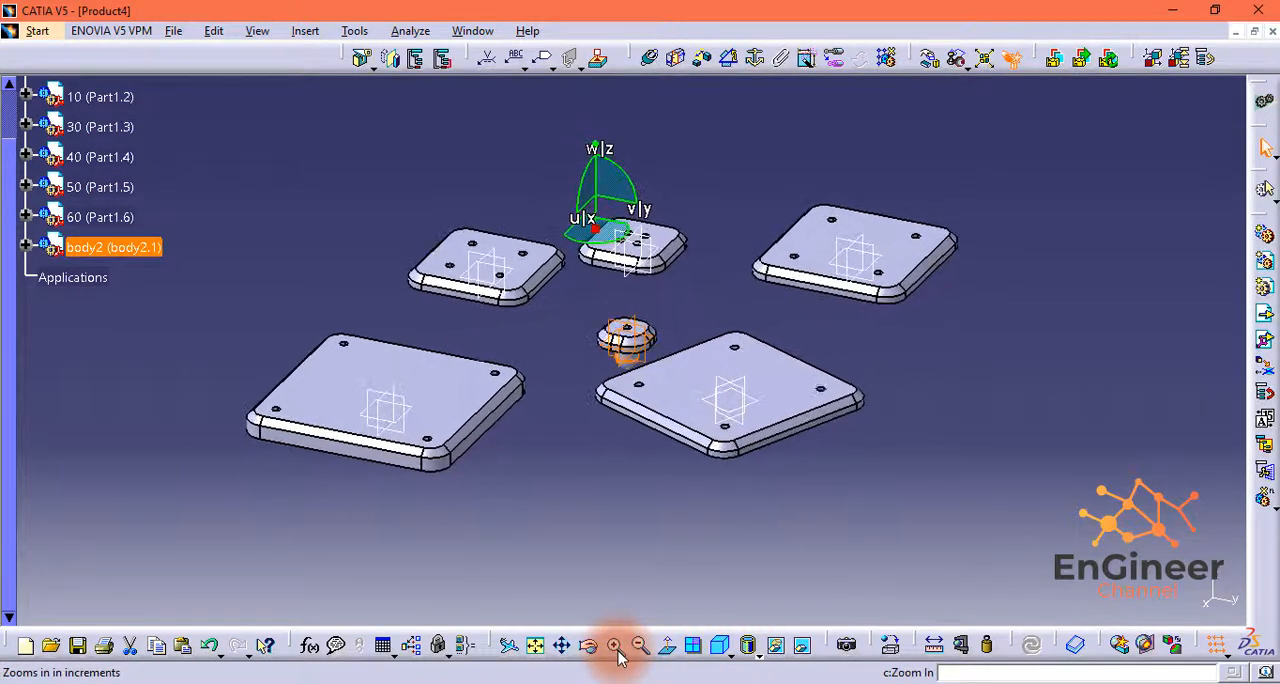
{"action": "left_click", "coordinate": [618, 651]}
{"action": "left_click", "coordinate": [618, 651]}
{"action": "left_click", "coordinate": [618, 651]}
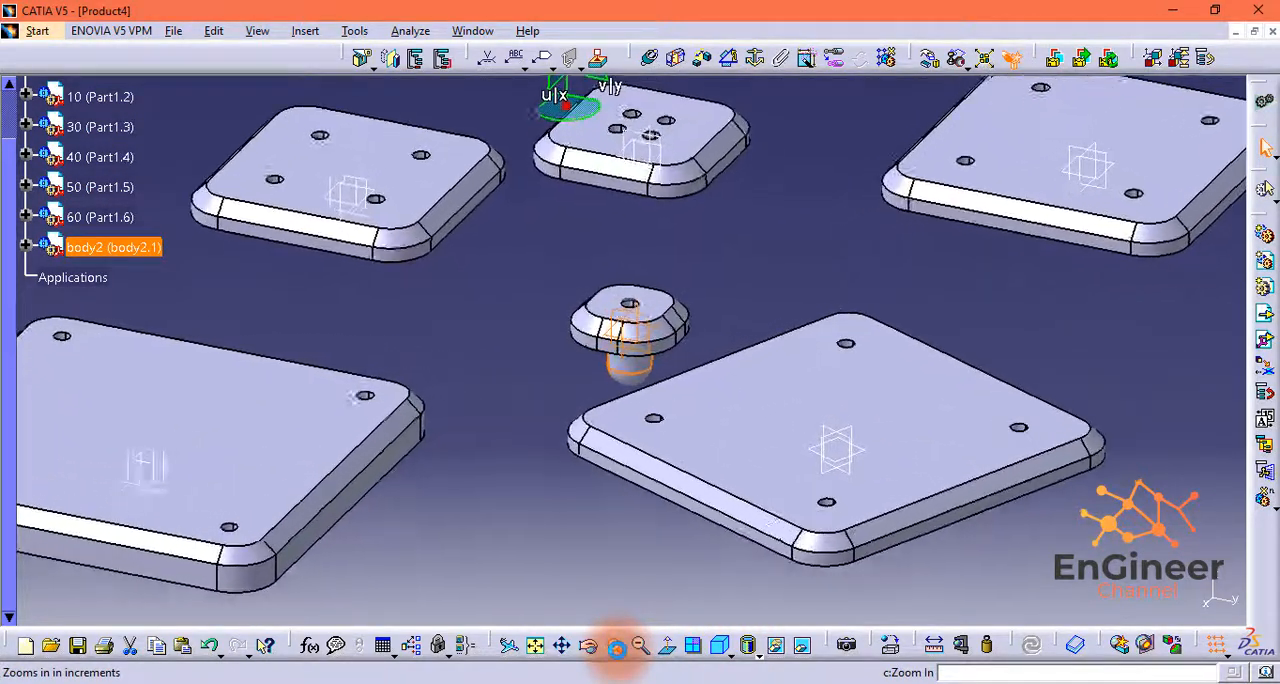
{"action": "left_click", "coordinate": [618, 651]}
{"action": "left_click", "coordinate": [618, 655]}
{"action": "middle_click_drag", "start_coordinate": [603, 222], "coordinate": [619, 376]}
{"action": "left_click_drag", "start_coordinate": [558, 130], "coordinate": [592, 507]}
{"action": "left_click_drag", "start_coordinate": [652, 427], "coordinate": [659, 521]}
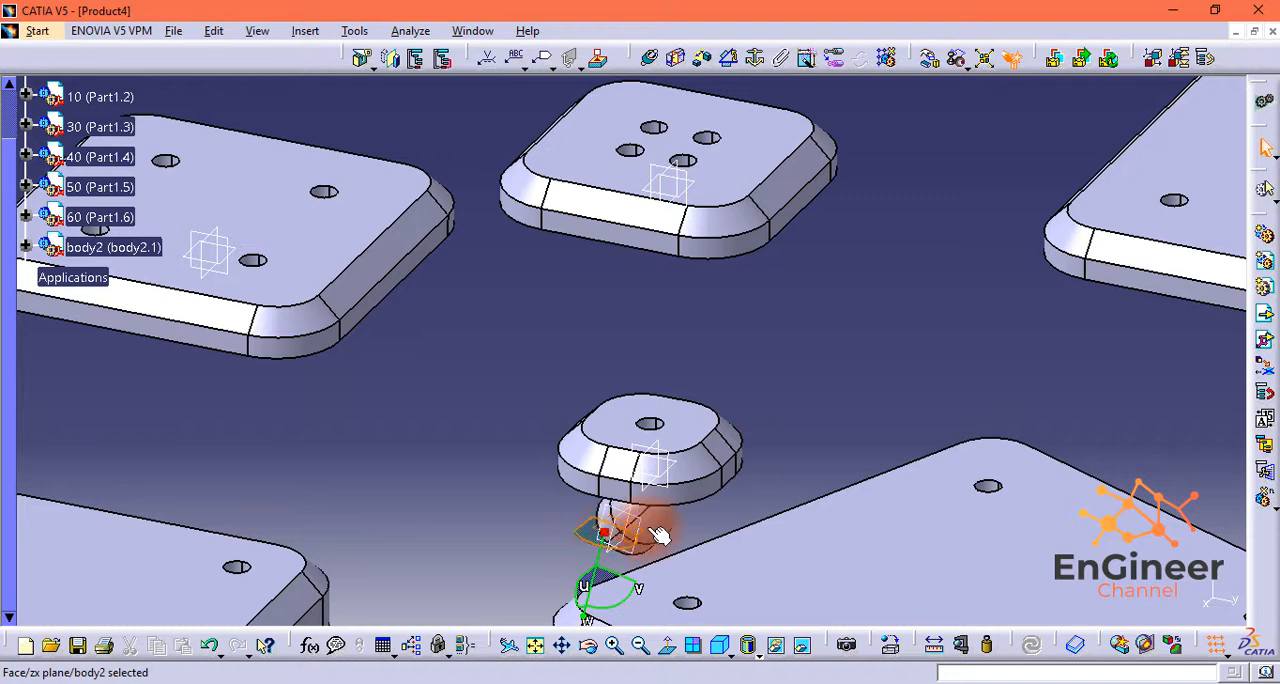
{"action": "left_click_drag", "start_coordinate": [606, 532], "coordinate": [793, 338]}
{"action": "middle_click_drag", "start_coordinate": [741, 364], "coordinate": [706, 351]}
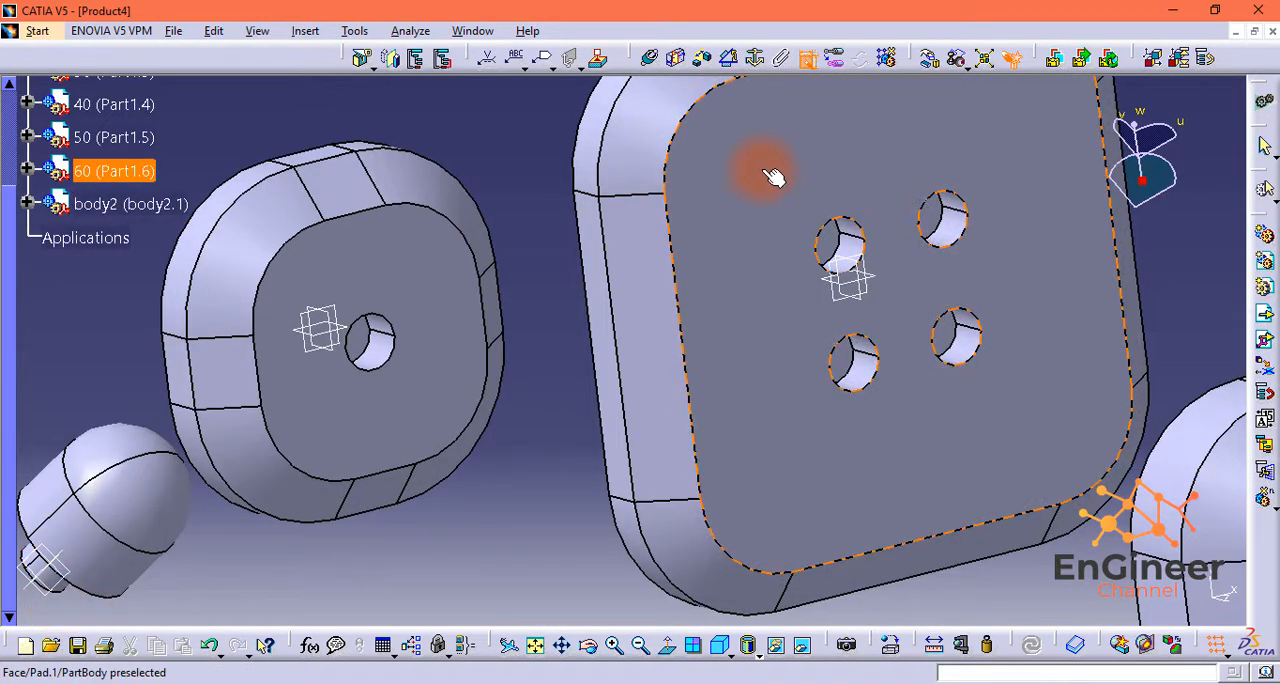
Step: Add a coincidence constraint between the smallest plate's hole floor and the end face of body2's stub, with Opposite orientation
{"action": "left_click", "coordinate": [647, 57]}
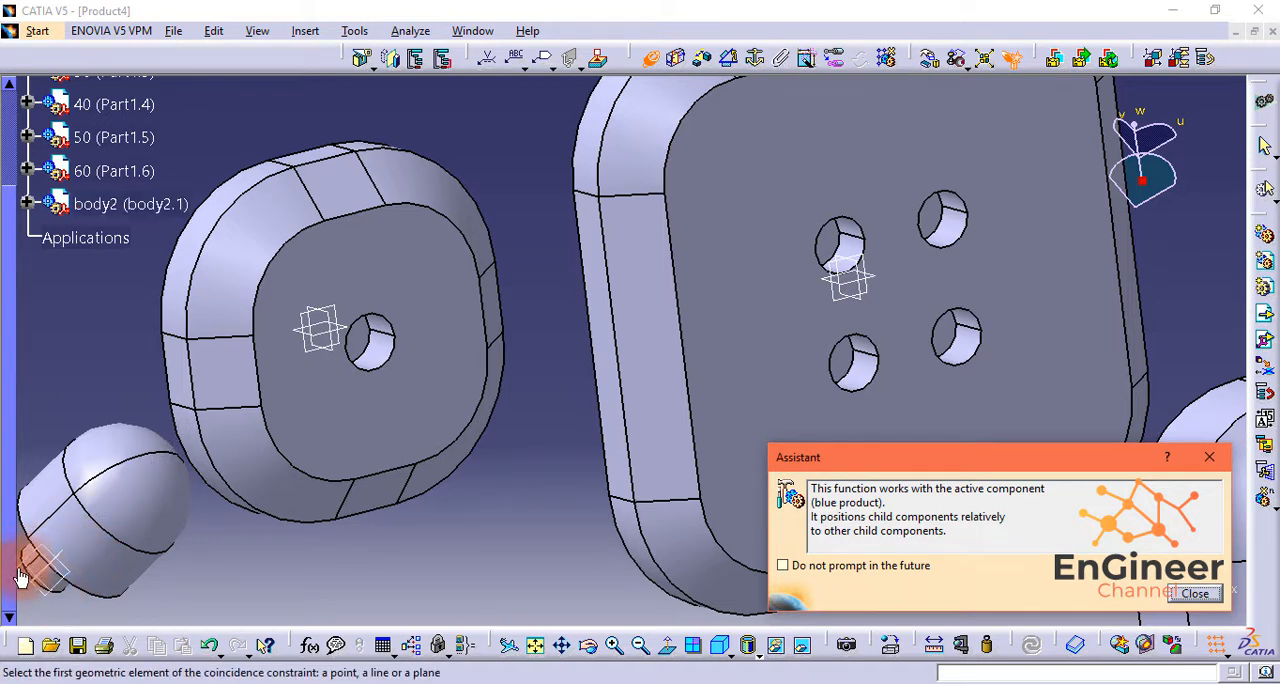
{"action": "middle_click_drag", "start_coordinate": [284, 578], "coordinate": [358, 566]}
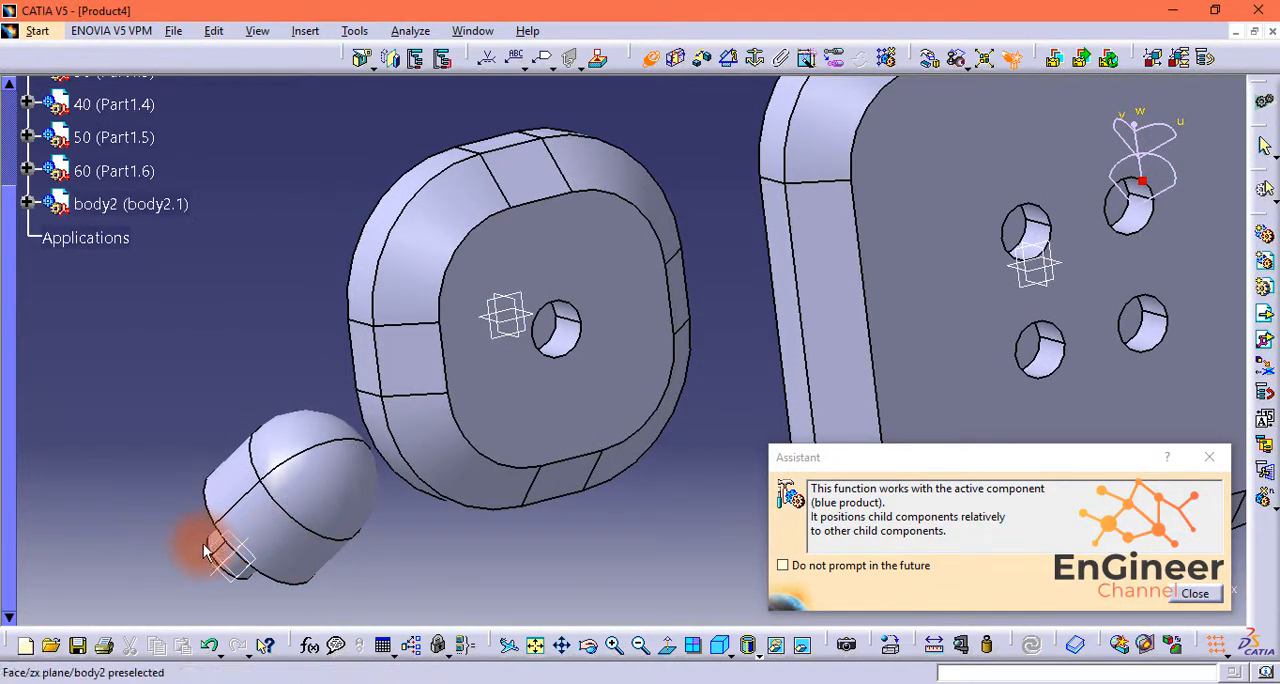
{"action": "left_click", "coordinate": [913, 568]}
{"action": "left_click", "coordinate": [1197, 595]}
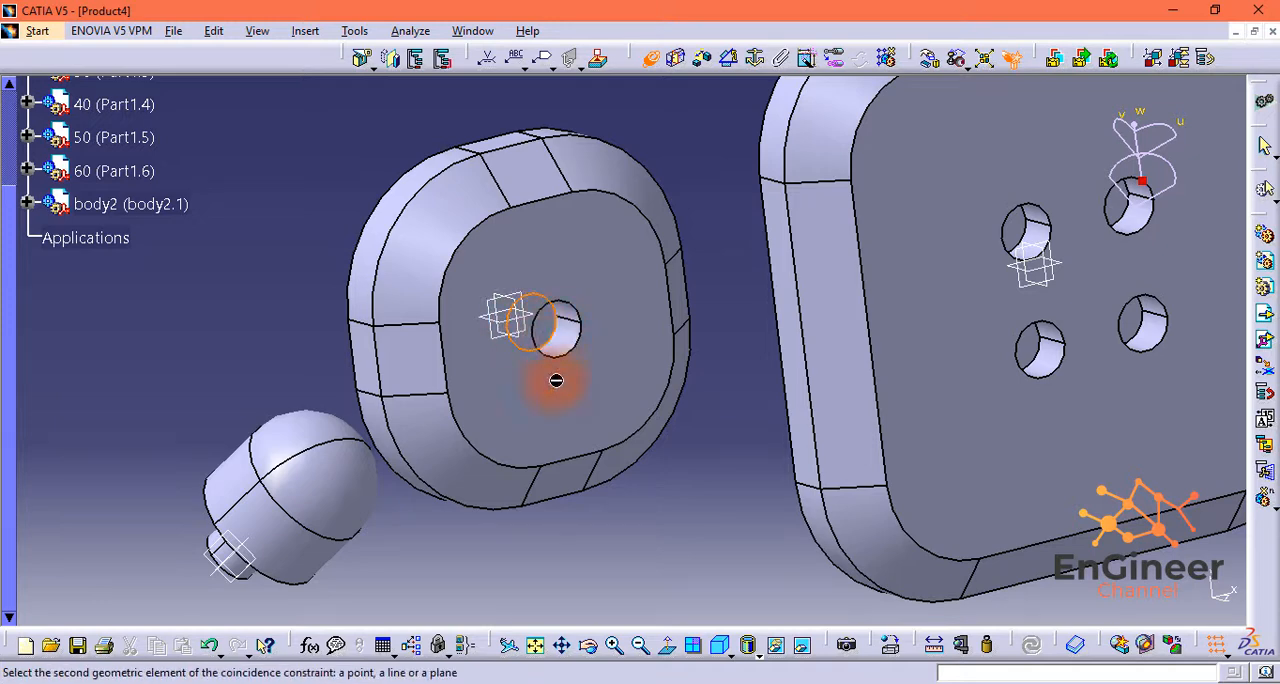
{"action": "middle_click_drag", "start_coordinate": [551, 505], "coordinate": [631, 467]}
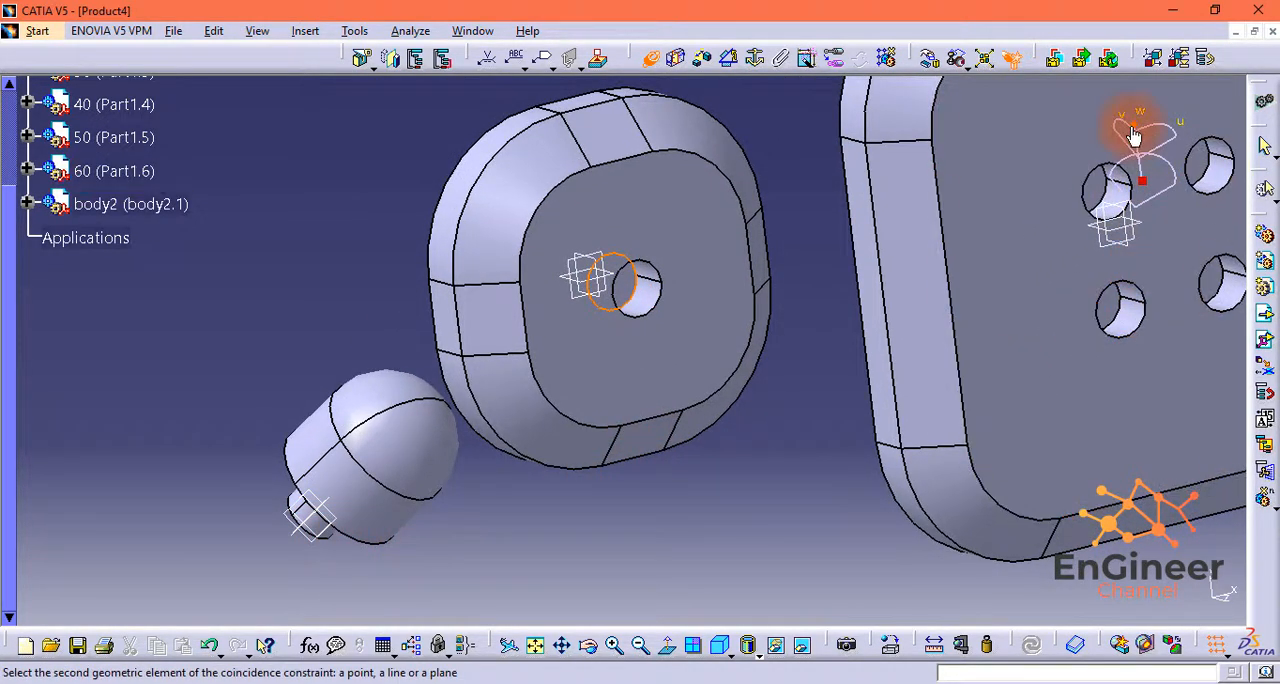
{"action": "left_click_drag", "start_coordinate": [1138, 126], "coordinate": [1228, 137]}
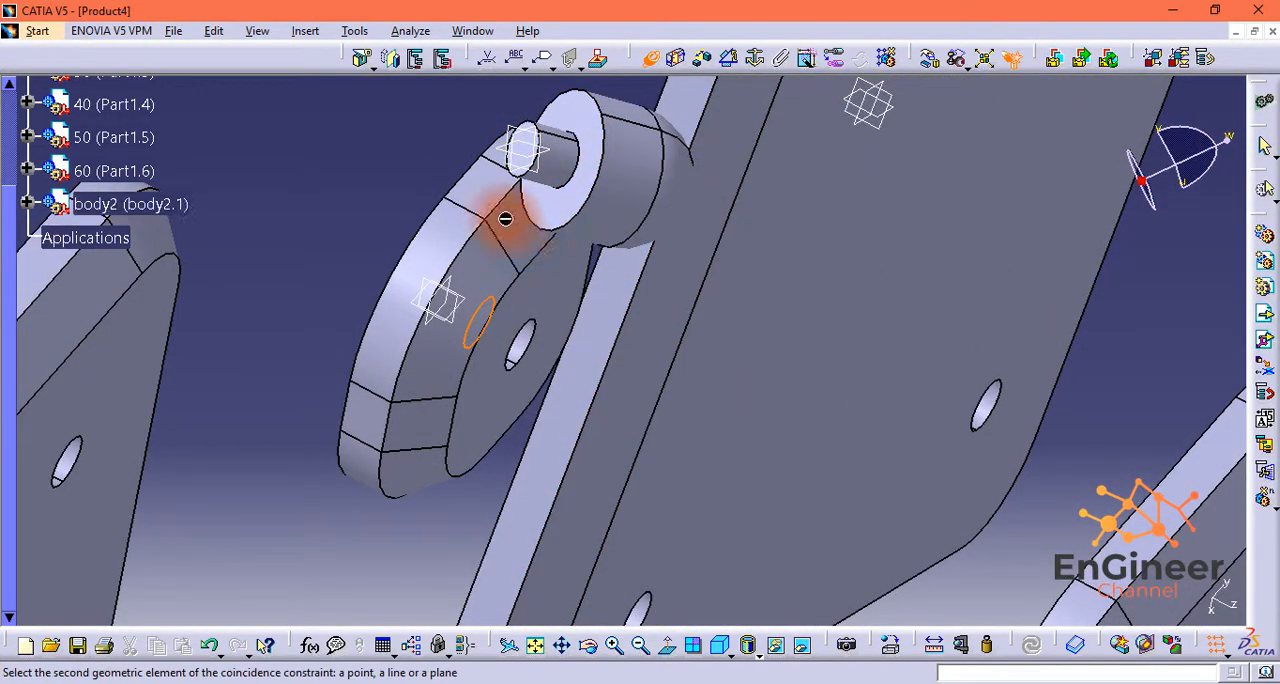
{"action": "middle_click_drag", "start_coordinate": [437, 146], "coordinate": [420, 106]}
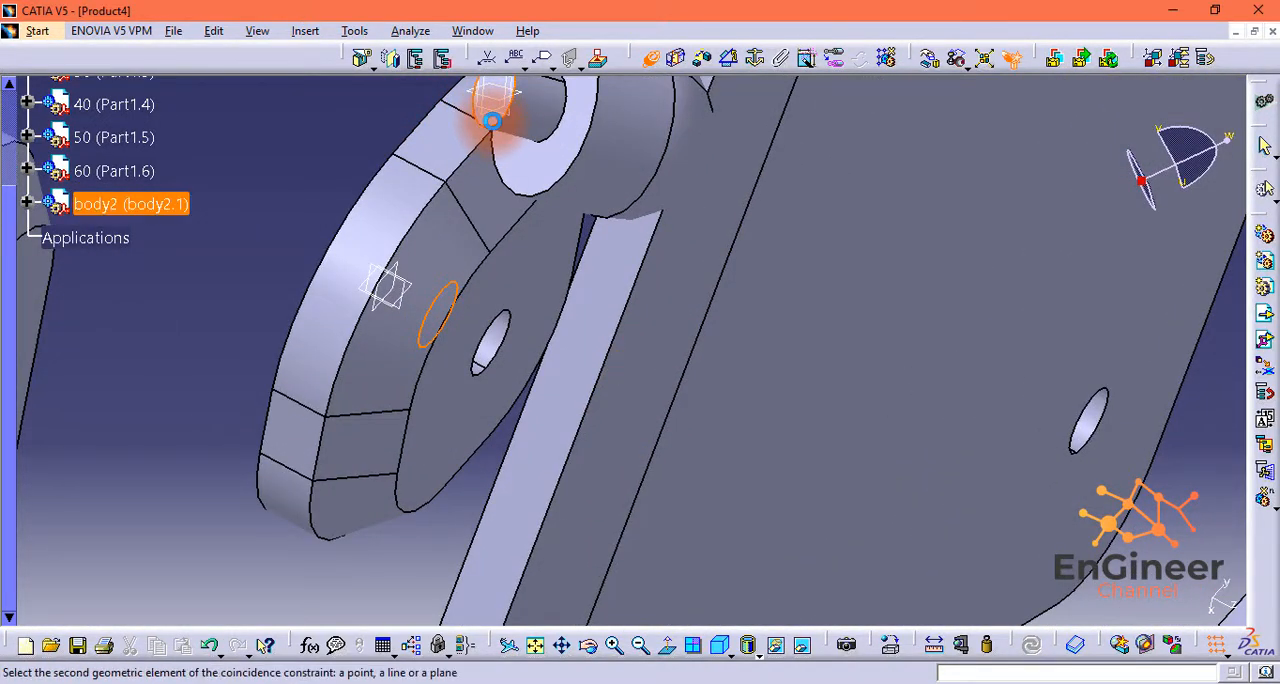
{"action": "left_click", "coordinate": [492, 120]}
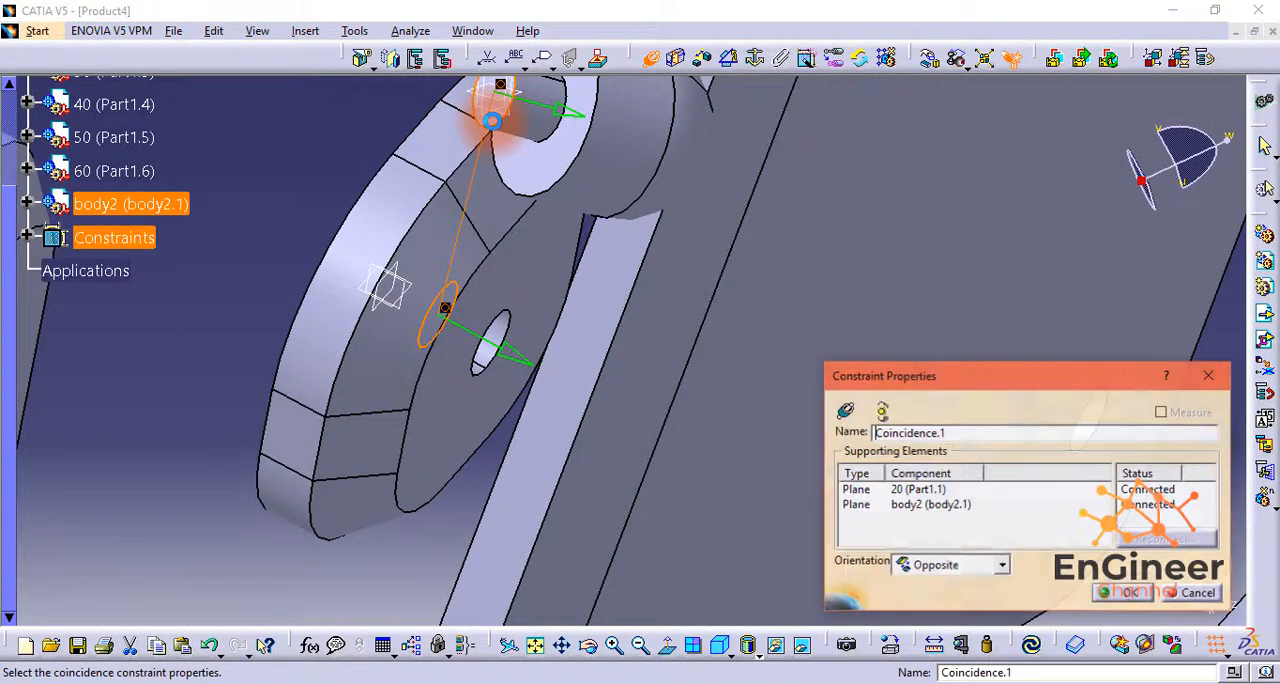
{"action": "left_click", "coordinate": [1128, 592]}
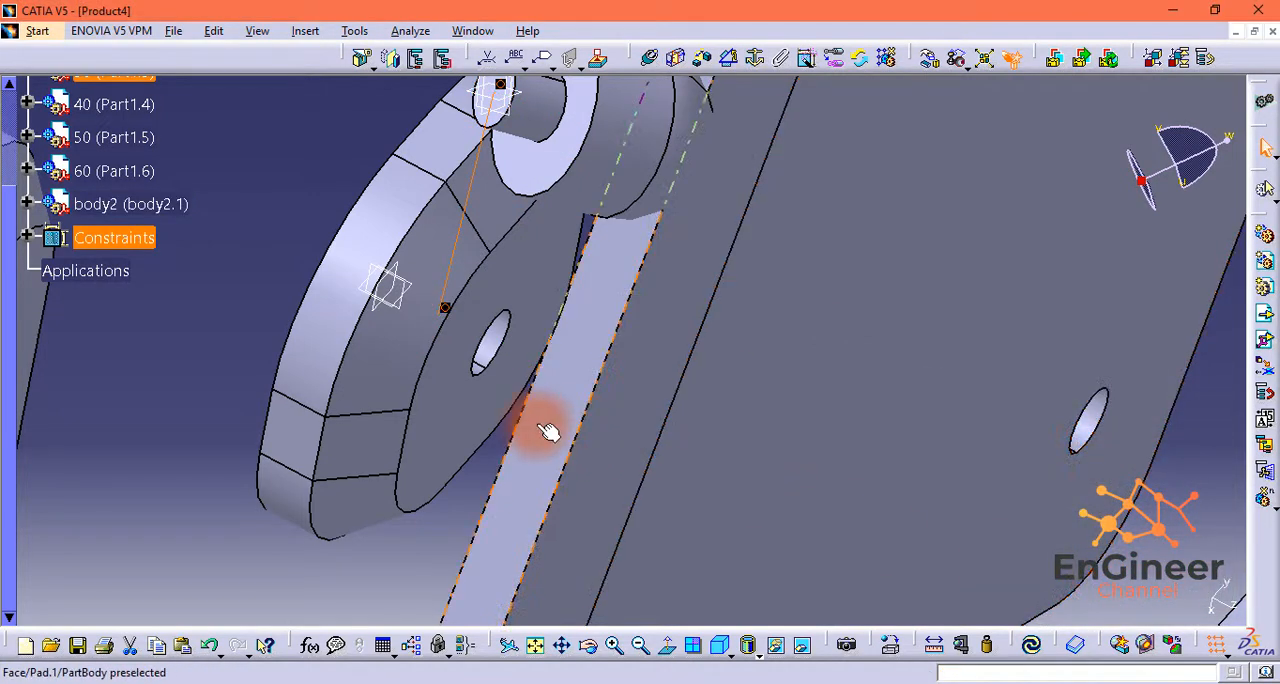
Step: Make body2's stub axis coincident with the smallest plate's hole axis and update the assembly
{"action": "middle_click_drag", "start_coordinate": [542, 432], "coordinate": [571, 503]}
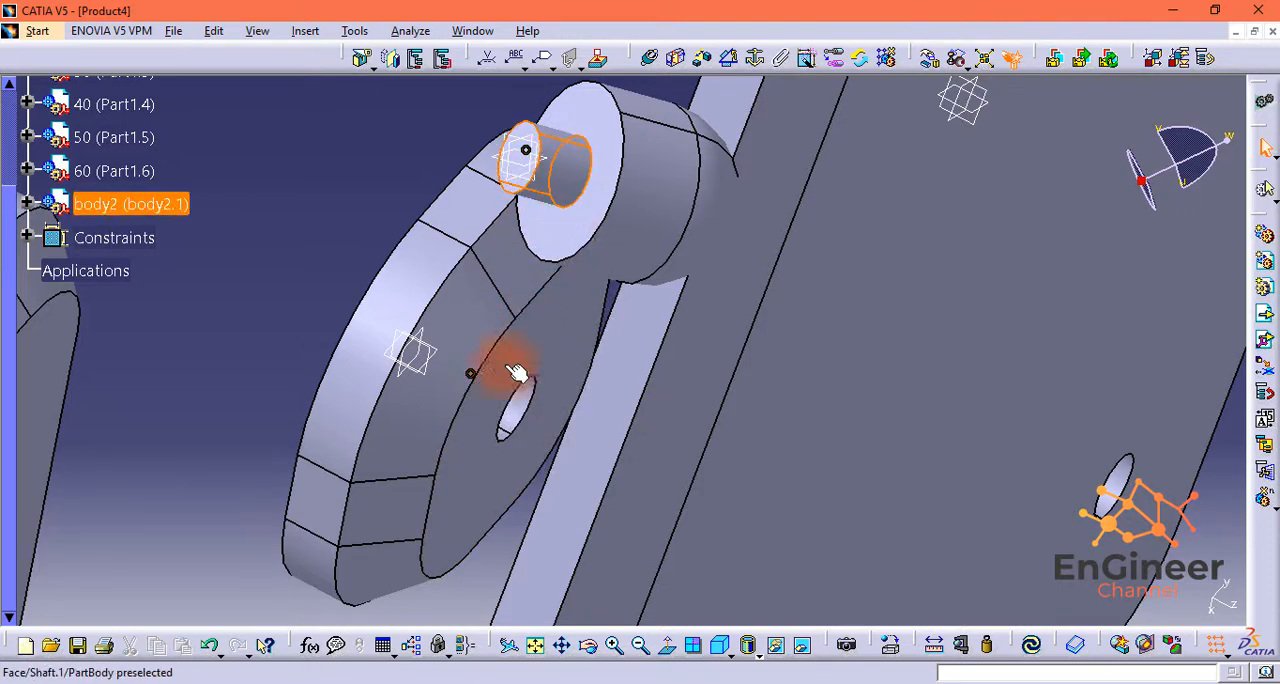
{"action": "left_click", "coordinate": [642, 60]}
{"action": "middle_click_drag", "start_coordinate": [289, 266], "coordinate": [280, 260]}
{"action": "left_click_drag", "start_coordinate": [1215, 161], "coordinate": [851, 334]}
{"action": "middle_click_drag", "start_coordinate": [851, 334], "coordinate": [812, 238]}
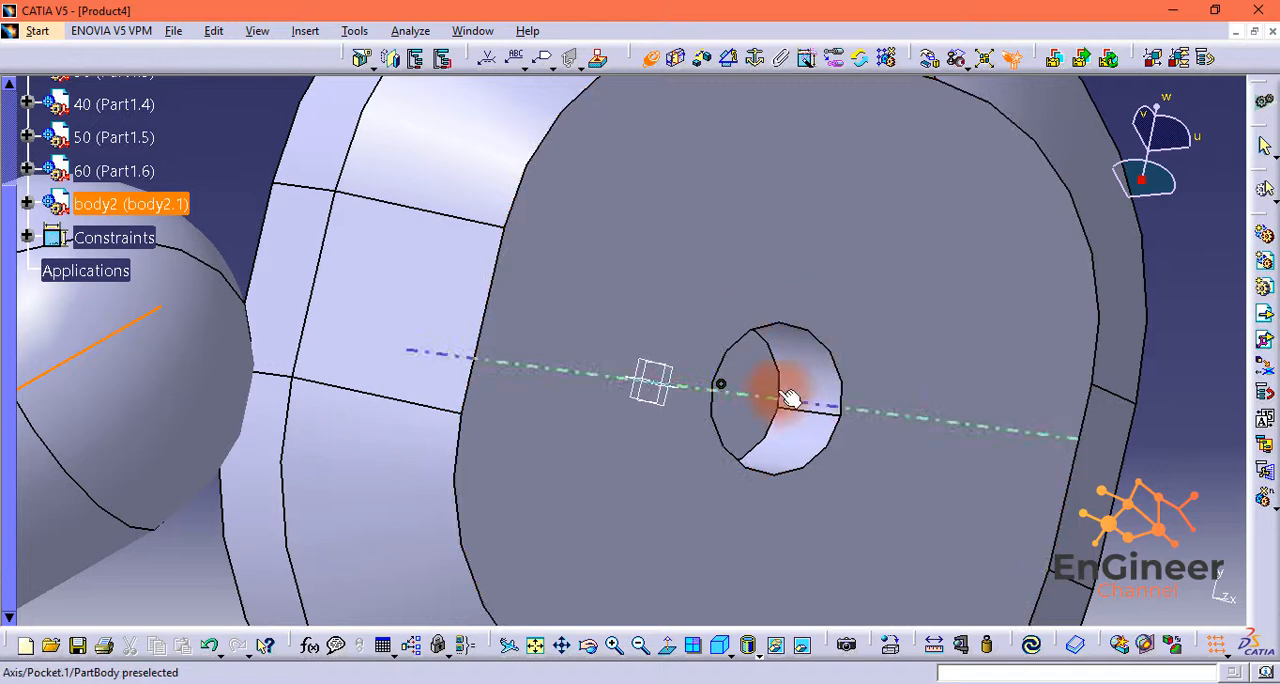
{"action": "middle_click_drag", "start_coordinate": [815, 366], "coordinate": [824, 360]}
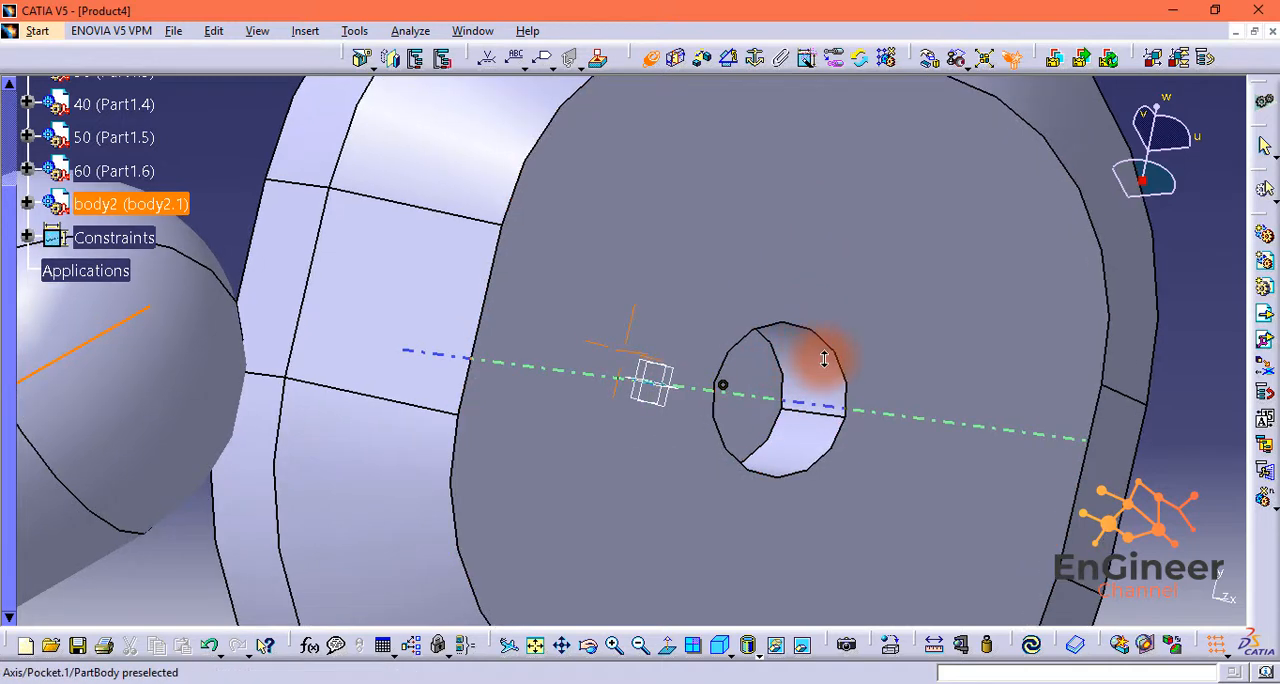
{"action": "left_click", "coordinate": [797, 393]}
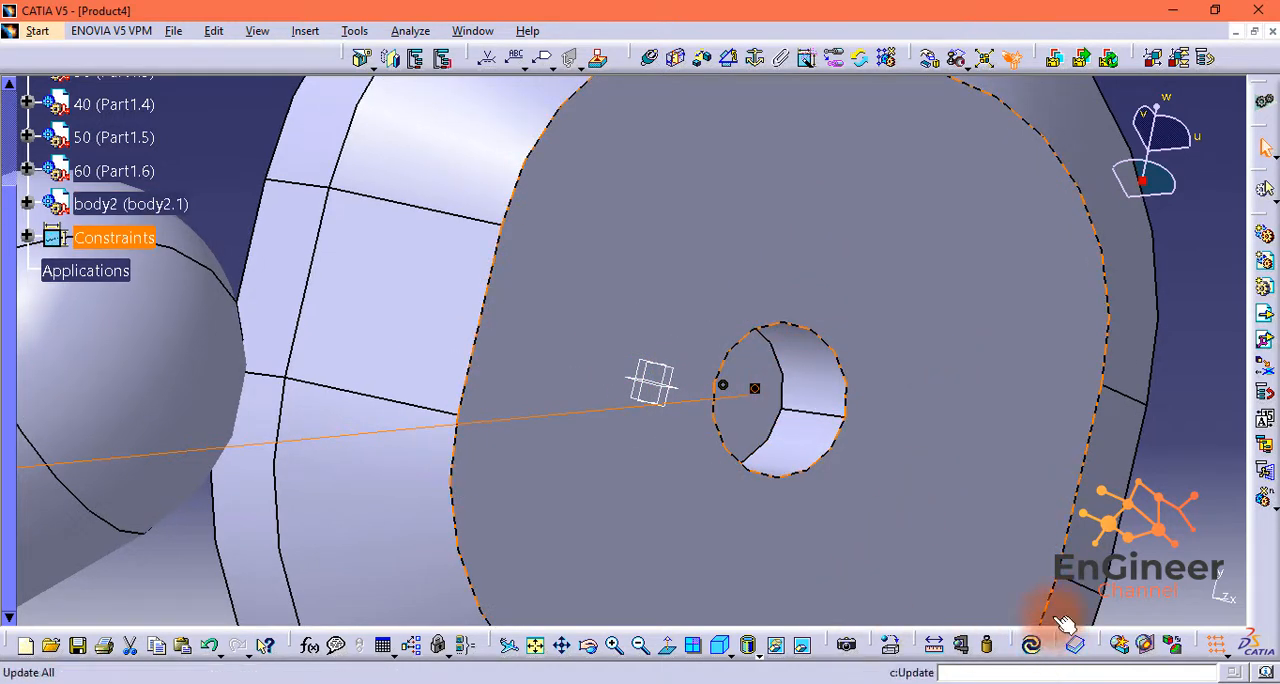
{"action": "left_click", "coordinate": [1035, 648]}
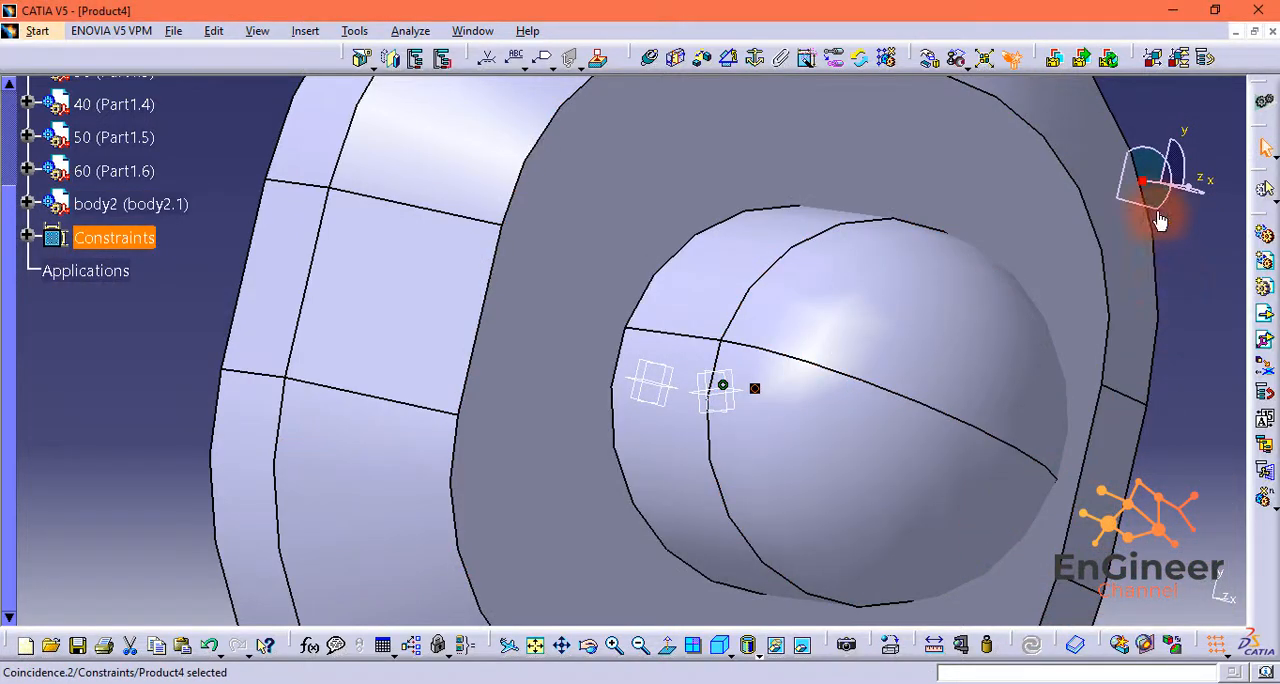
Step: Insert the body3 shaft file as an existing component under the root product
{"action": "mouse_move", "coordinate": [1193, 195]}
{"action": "left_mouse_down"}
{"action": "mouse_move", "coordinate": [1171, 200]}
{"action": "mouse_move", "coordinate": [1194, 180]}
{"action": "left_mouse_up"}
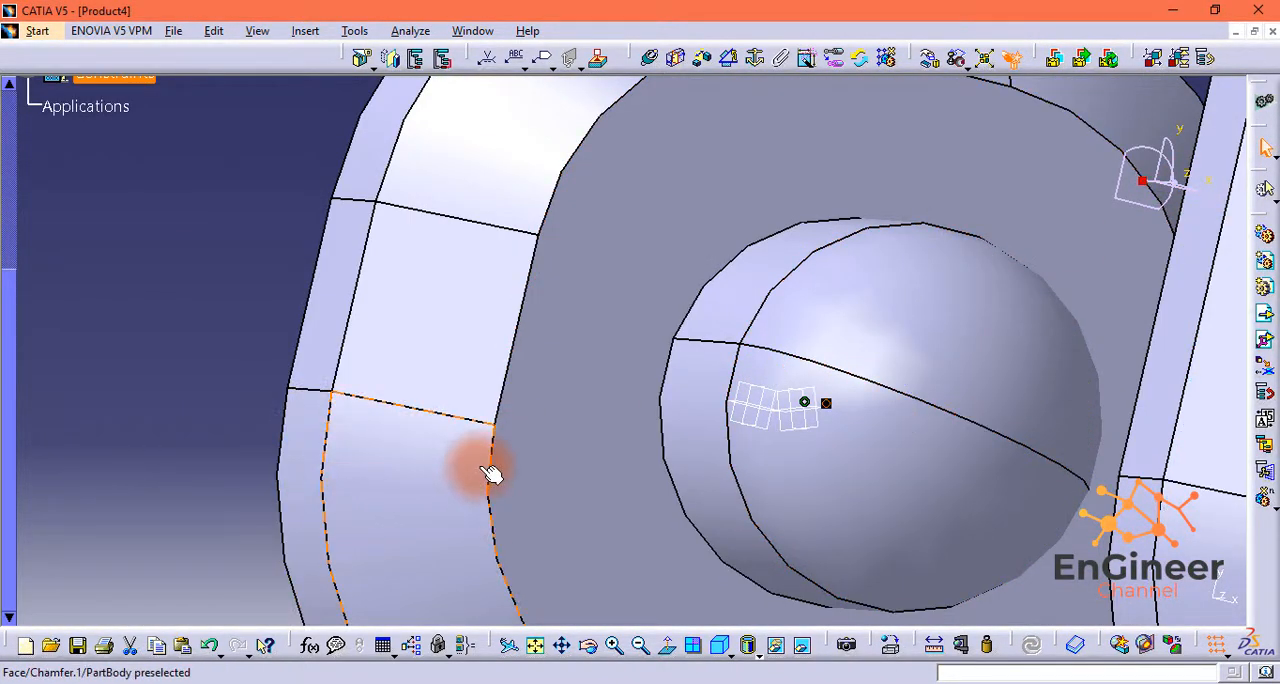
{"action": "middle_click_drag", "start_coordinate": [443, 449], "coordinate": [441, 478]}
{"action": "middle_click_drag", "start_coordinate": [737, 420], "coordinate": [725, 485]}
{"action": "left_click_drag", "start_coordinate": [1198, 203], "coordinate": [1150, 98]}
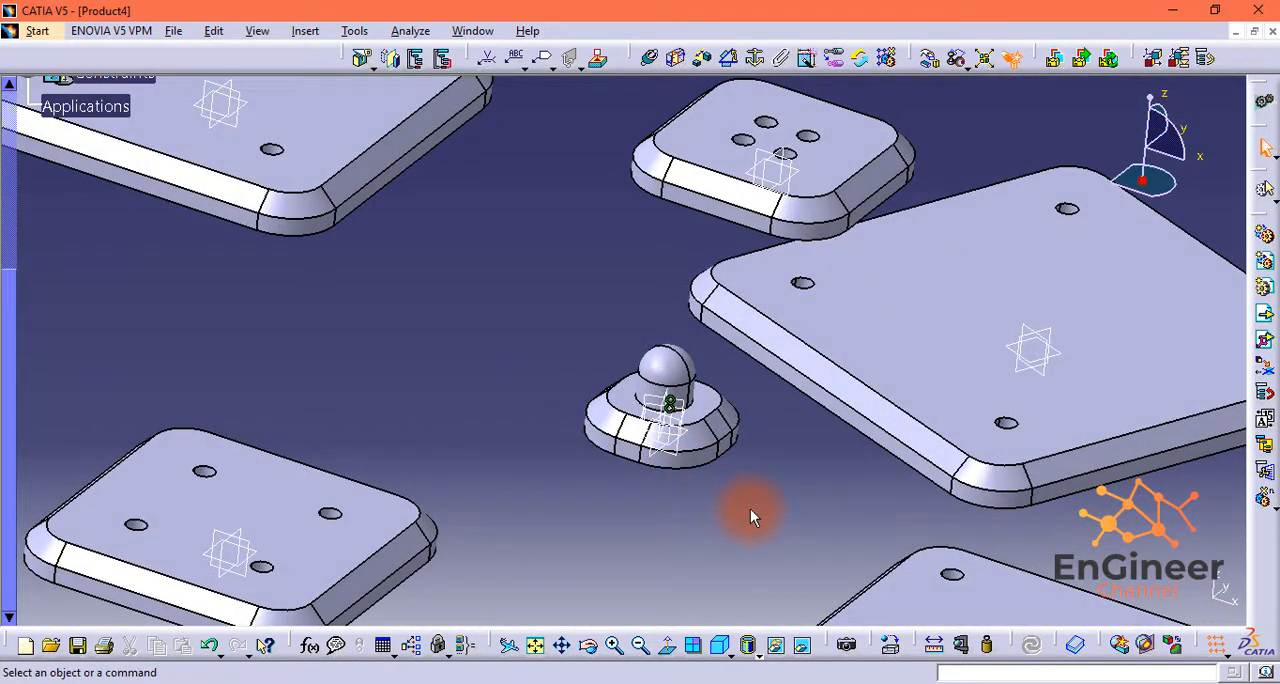
{"action": "left_click", "coordinate": [1265, 313]}
{"action": "left_click_drag", "start_coordinate": [11, 417], "coordinate": [6, 260]}
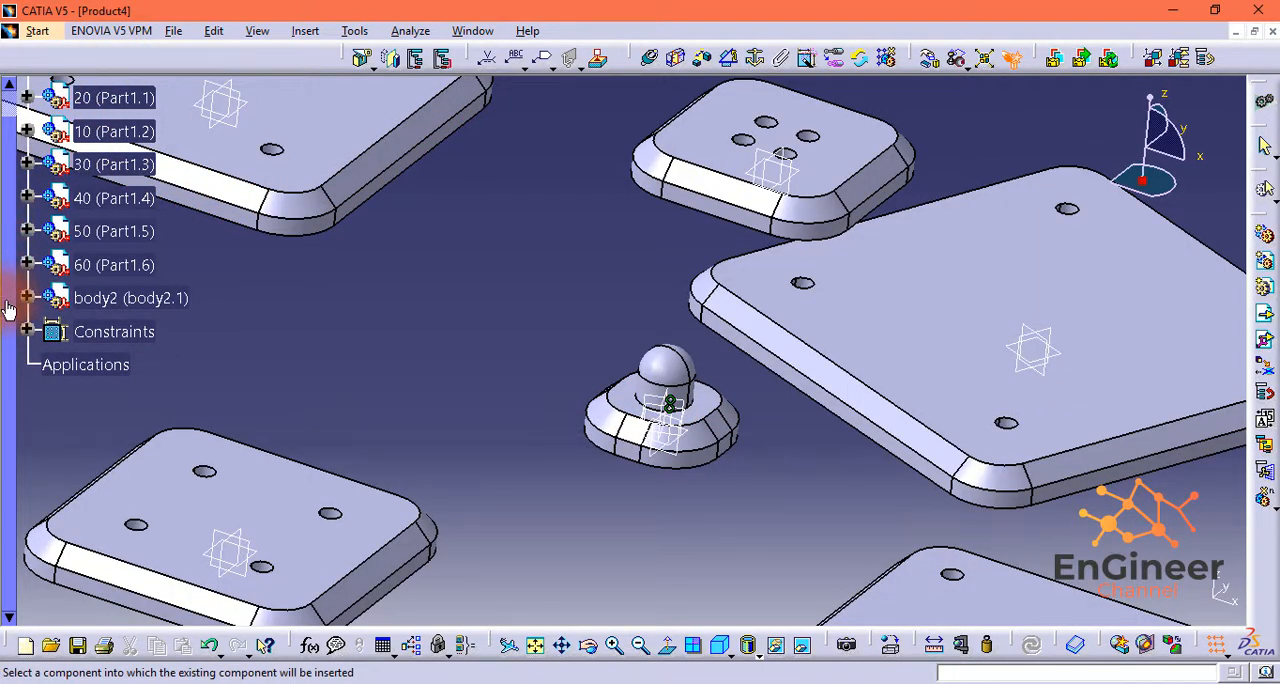
{"action": "left_click_drag", "start_coordinate": [8, 310], "coordinate": [6, 220]}
{"action": "left_click", "coordinate": [68, 92]}
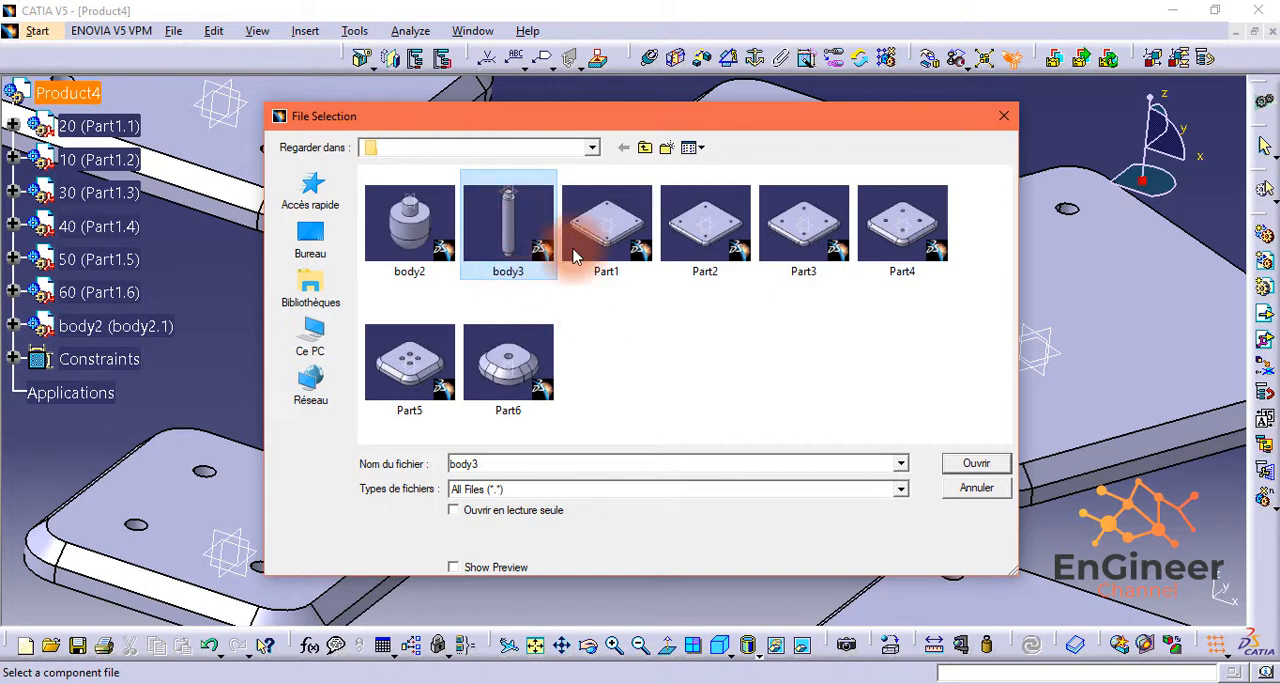
{"action": "left_click", "coordinate": [1004, 464]}
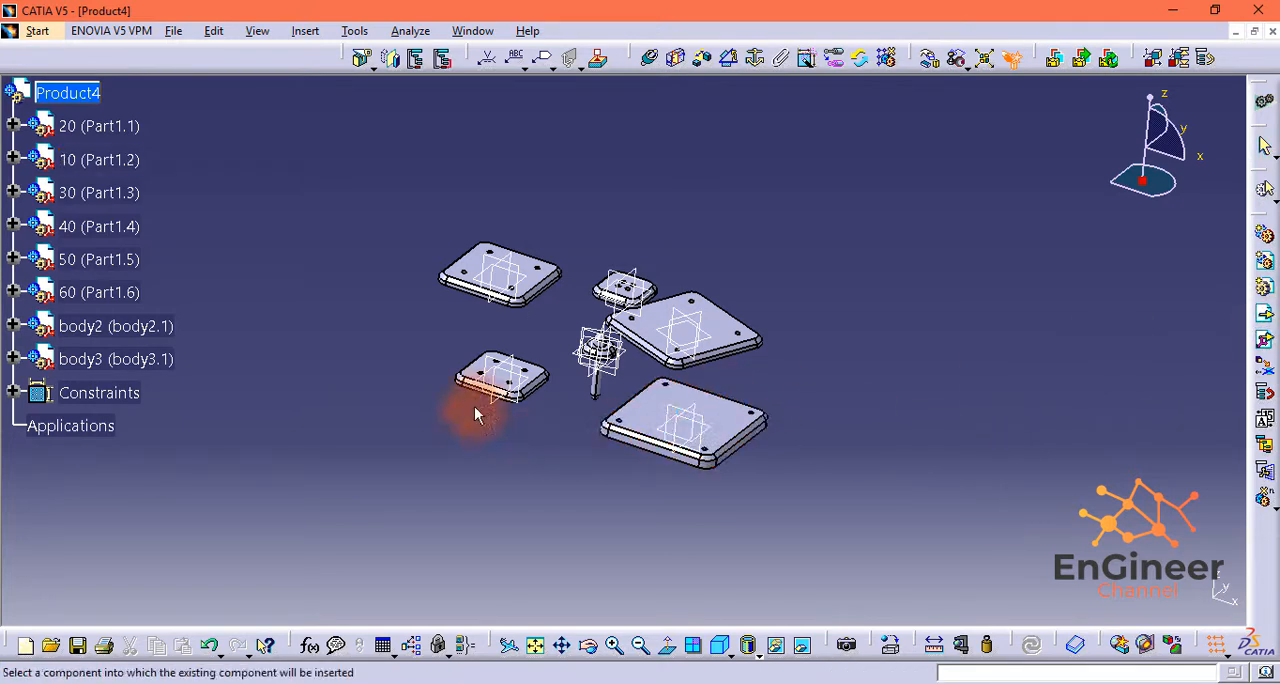
Step: Insert two more copies of the body3 shaft under the root product
{"action": "left_click", "coordinate": [66, 93]}
{"action": "left_click", "coordinate": [512, 240]}
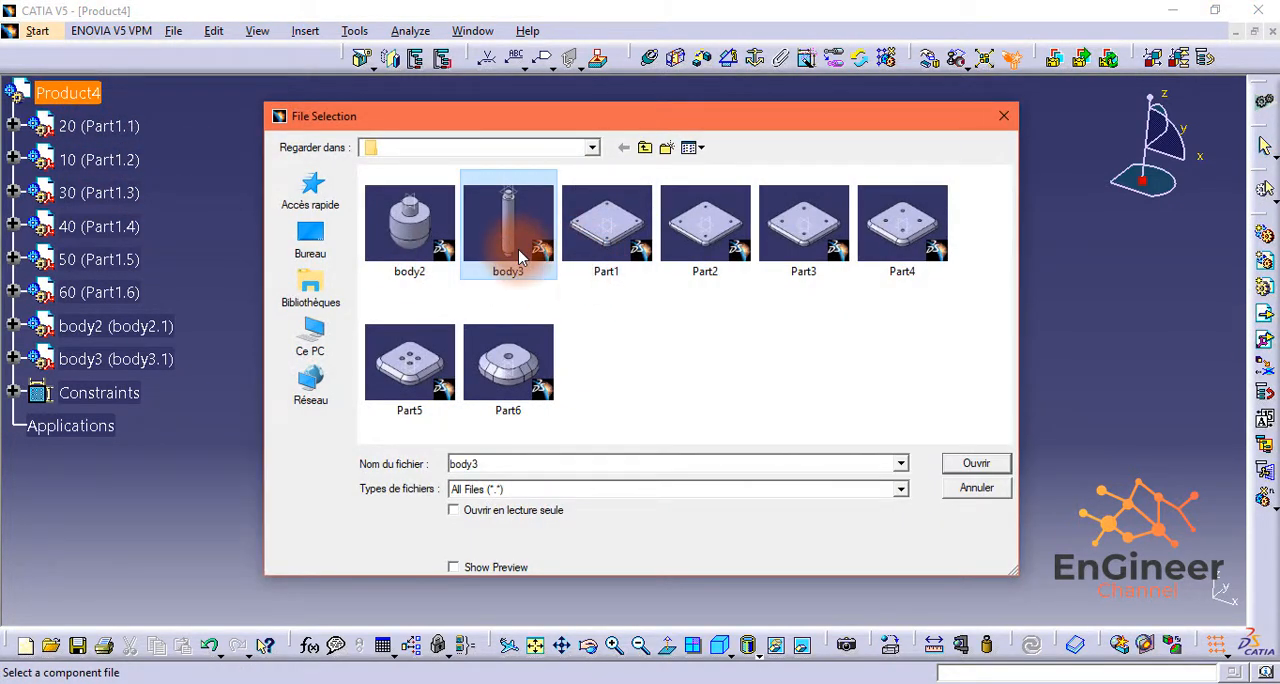
{"action": "left_click", "coordinate": [995, 466]}
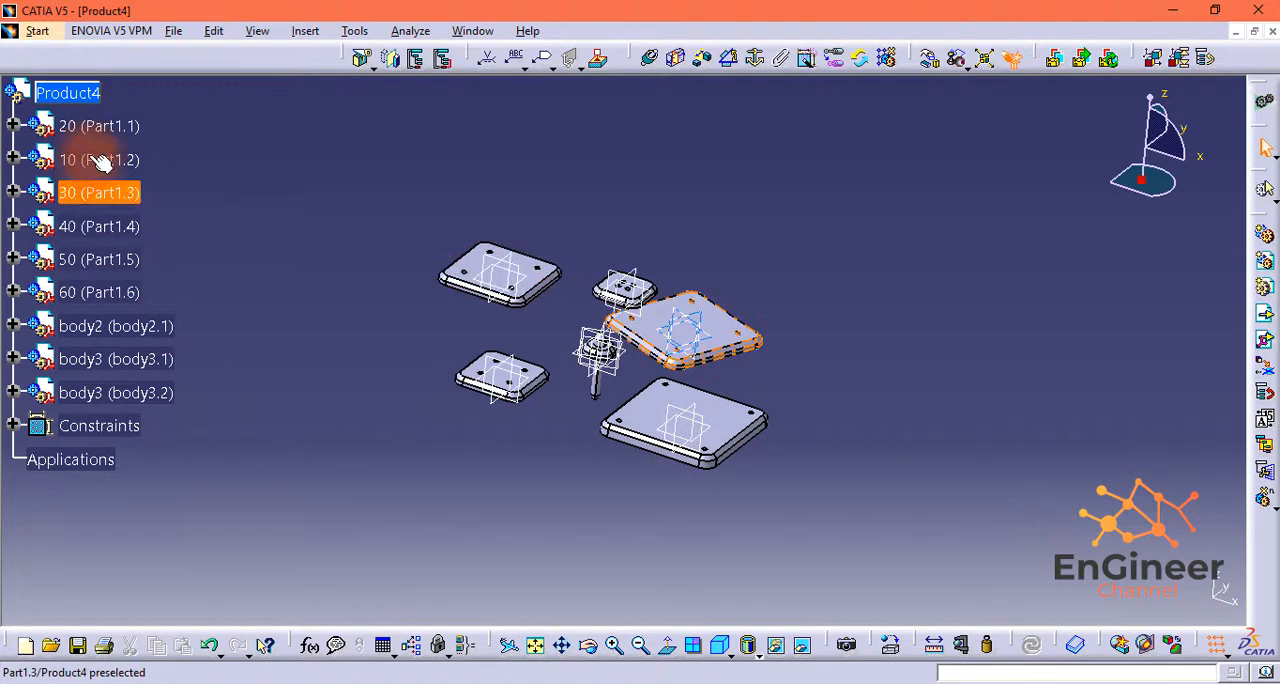
{"action": "left_click", "coordinate": [1265, 313]}
{"action": "left_click", "coordinate": [57, 100]}
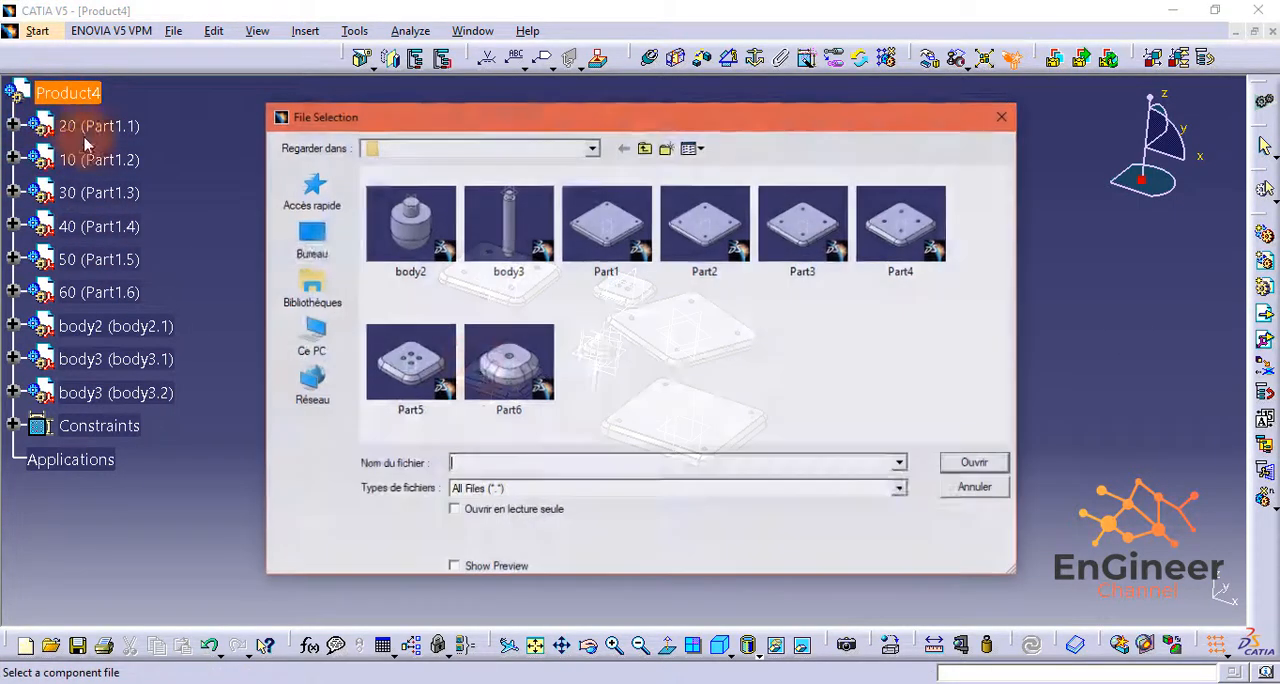
{"action": "left_click", "coordinate": [526, 268]}
{"action": "left_click", "coordinate": [1000, 465]}
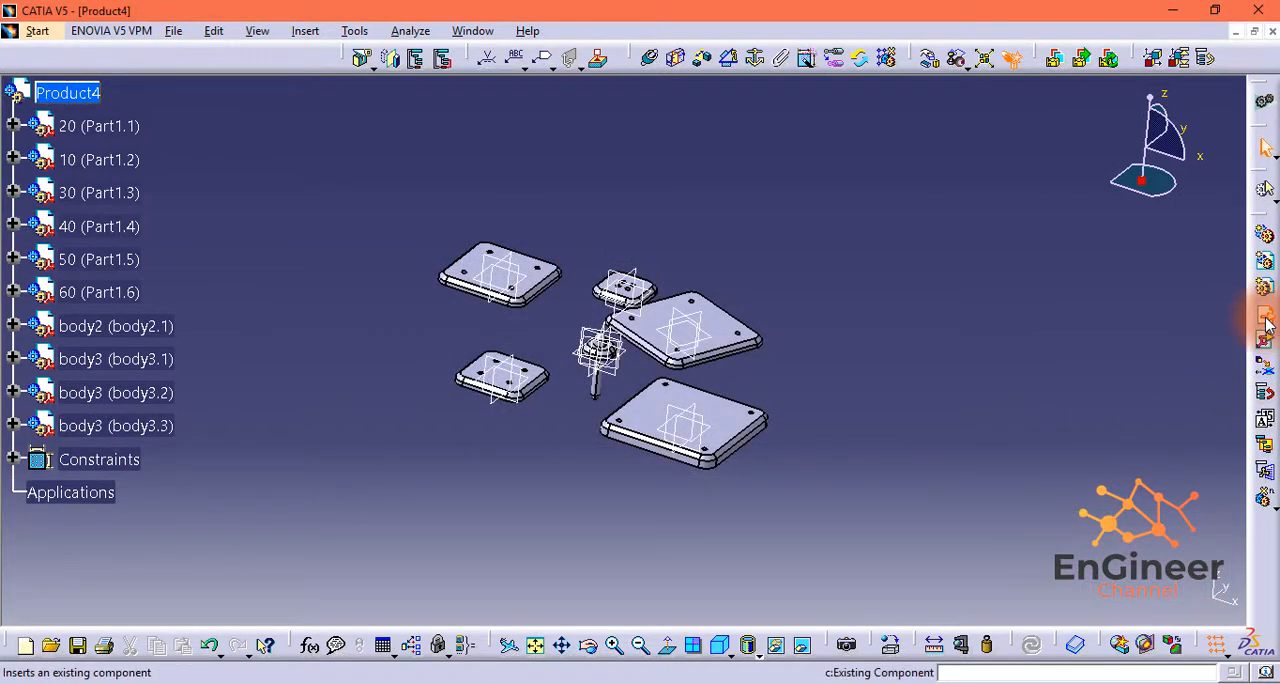
Step: Insert a fourth copy of the body3 shaft under the root product
{"action": "left_click", "coordinate": [62, 93]}
{"action": "left_click", "coordinate": [508, 228]}
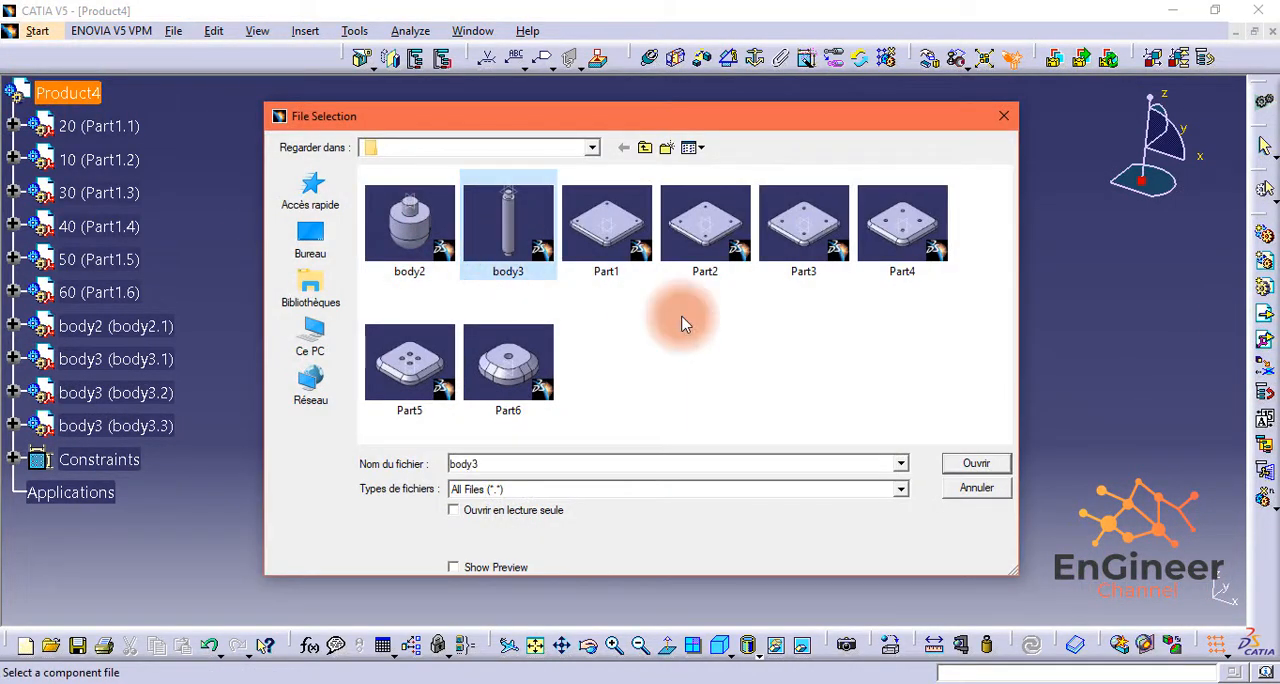
{"action": "left_click", "coordinate": [976, 463]}
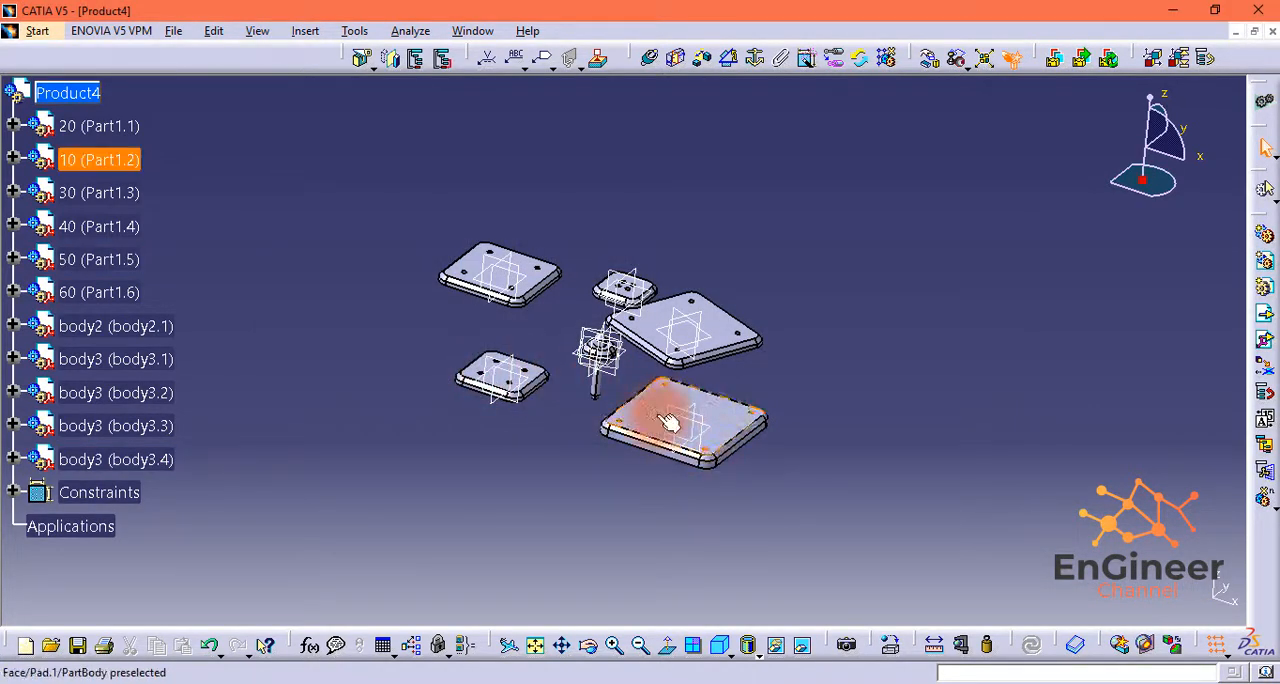
Step: Spread the overlapping body3 shafts, body2 and the smallest plate apart so that their faces and holes can be selected
{"action": "middle_click_drag", "start_coordinate": [515, 420], "coordinate": [527, 453]}
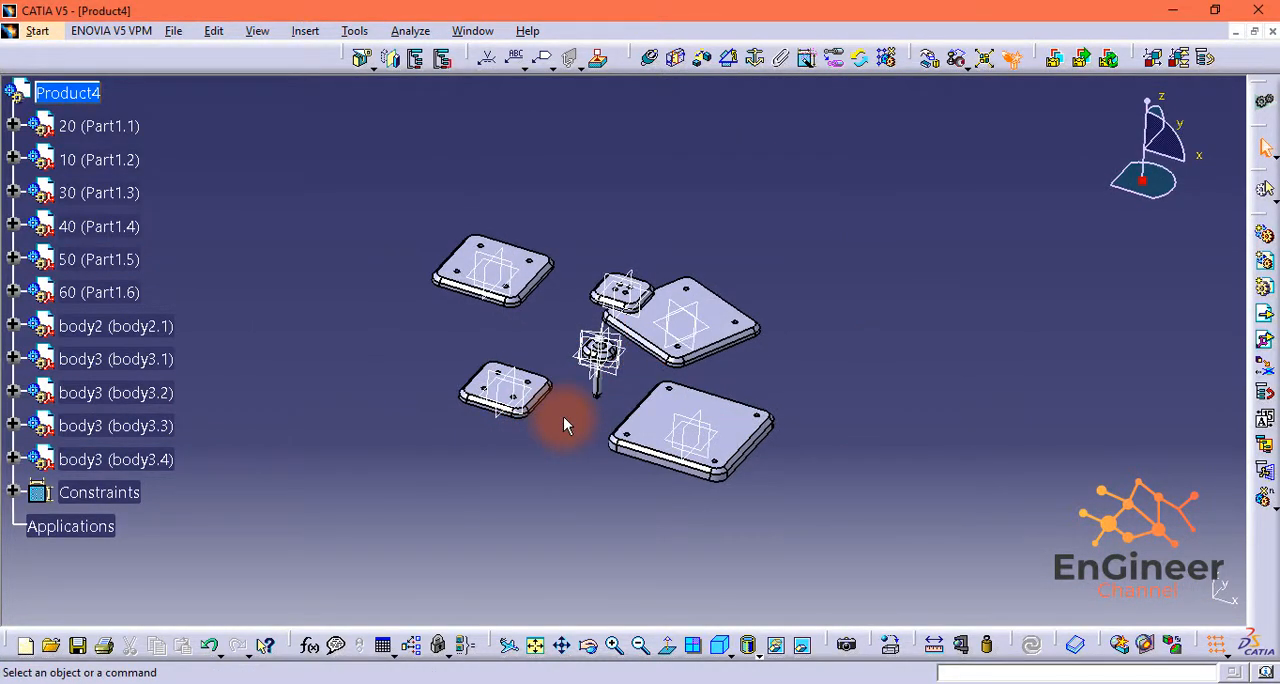
{"action": "scroll", "coordinate": [563, 416], "scroll_direction": "up", "scroll_amount": 1, "text": "ctrl"}
{"action": "middle_click_drag", "start_coordinate": [563, 416], "coordinate": [588, 360], "text": "ctrl"}
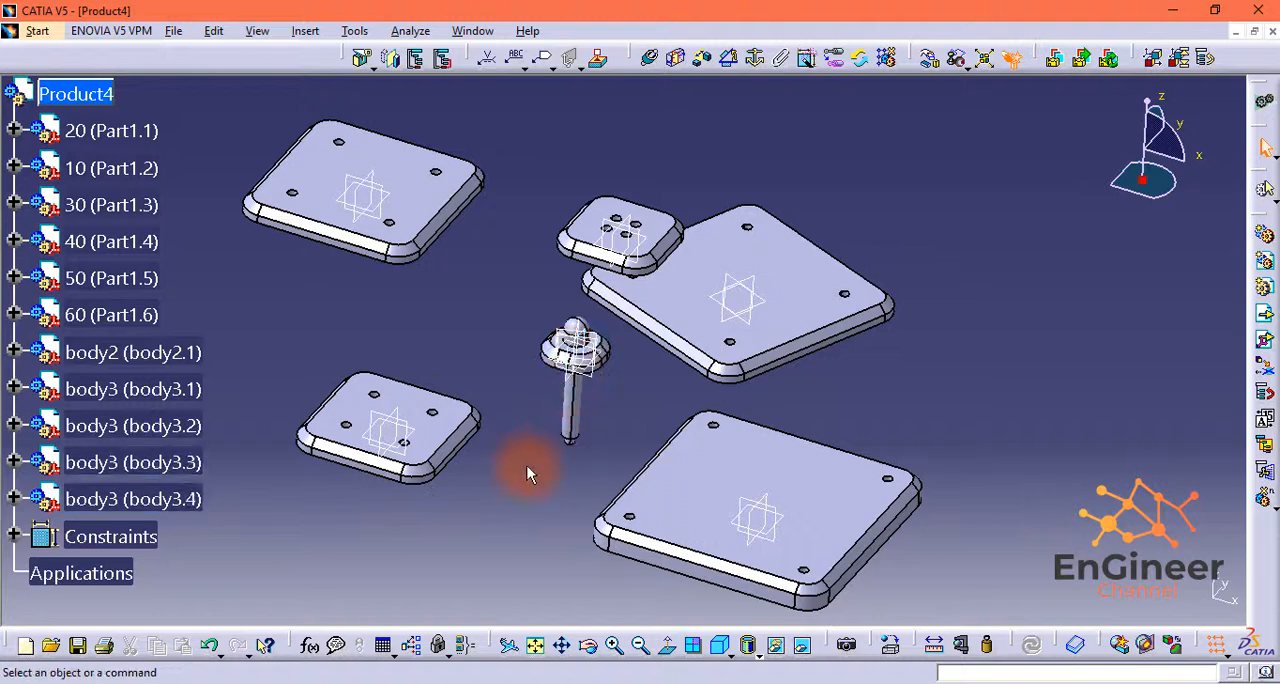
{"action": "middle_click_drag", "start_coordinate": [527, 466], "coordinate": [586, 430], "text": "ctrl"}
{"action": "middle_click_drag", "start_coordinate": [508, 423], "coordinate": [415, 377], "text": "ctrl"}
{"action": "middle_click_drag", "start_coordinate": [466, 501], "coordinate": [717, 407]}
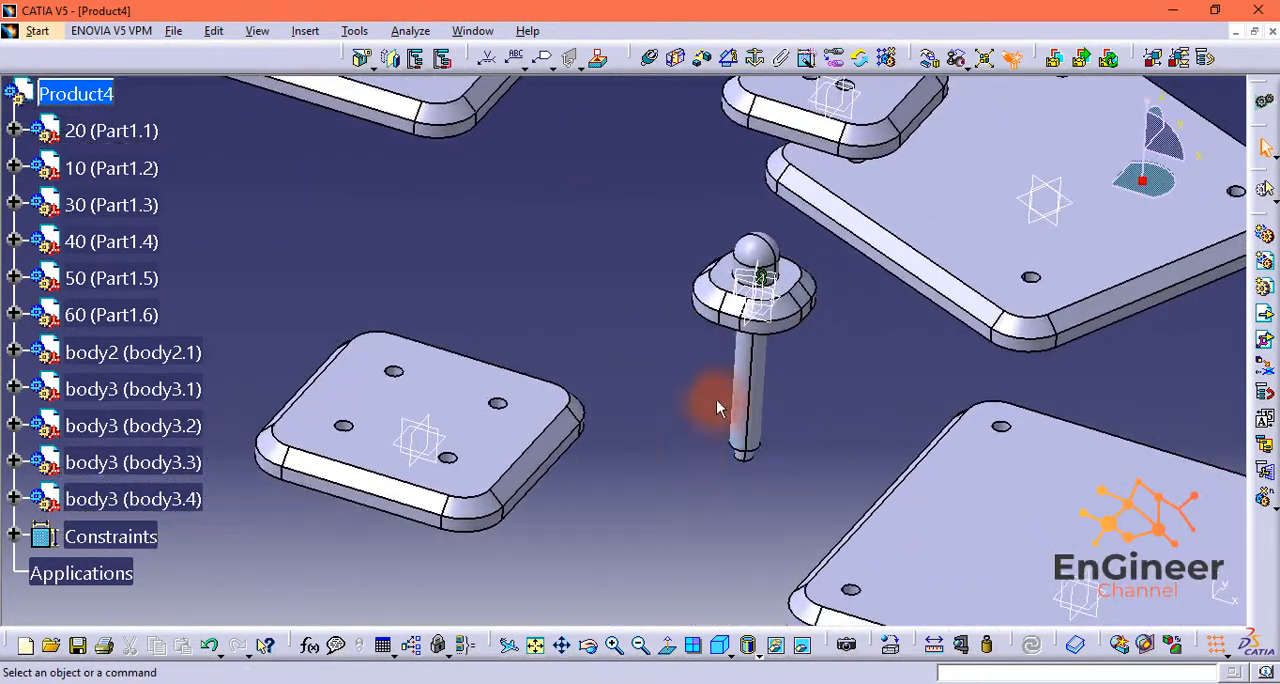
{"action": "middle_click_drag", "start_coordinate": [791, 419], "coordinate": [730, 323], "text": "ctrl"}
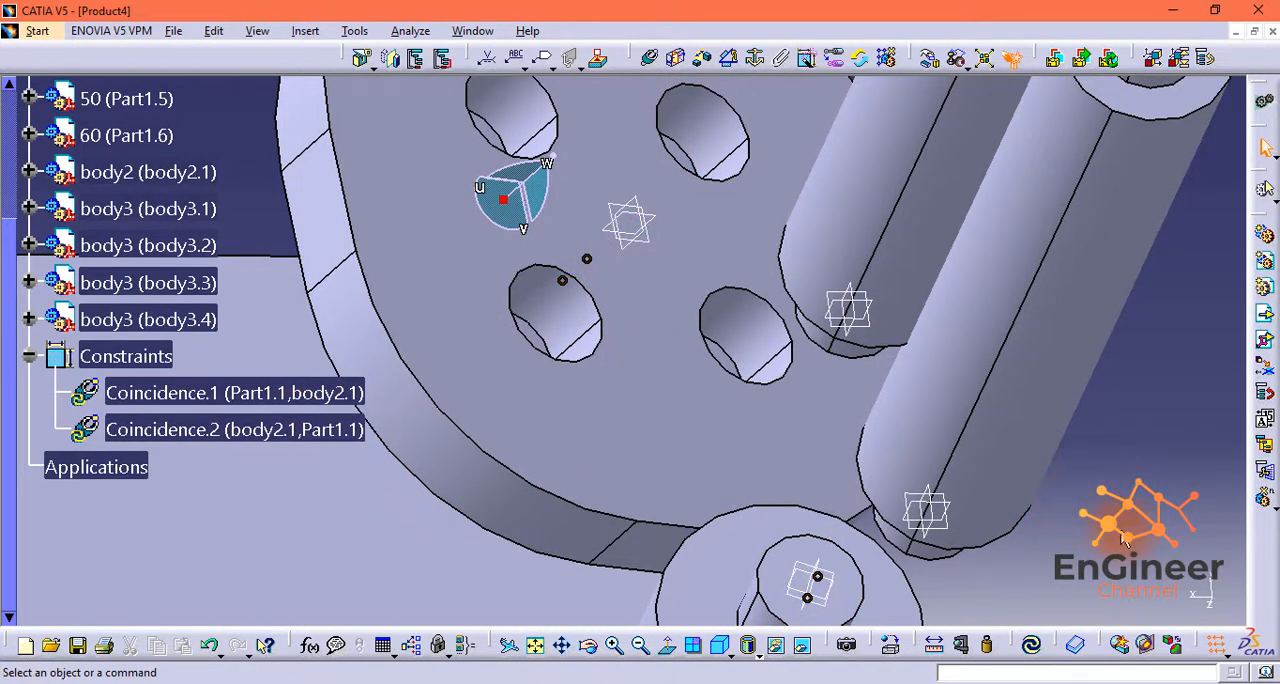
Step: Make the axis of the body3.4 shaft coincident with the axis of one of the smallest plate's four holes
{"action": "middle_click_drag", "start_coordinate": [1122, 532], "coordinate": [1019, 444]}
{"action": "middle_click_drag", "start_coordinate": [941, 437], "coordinate": [983, 420]}
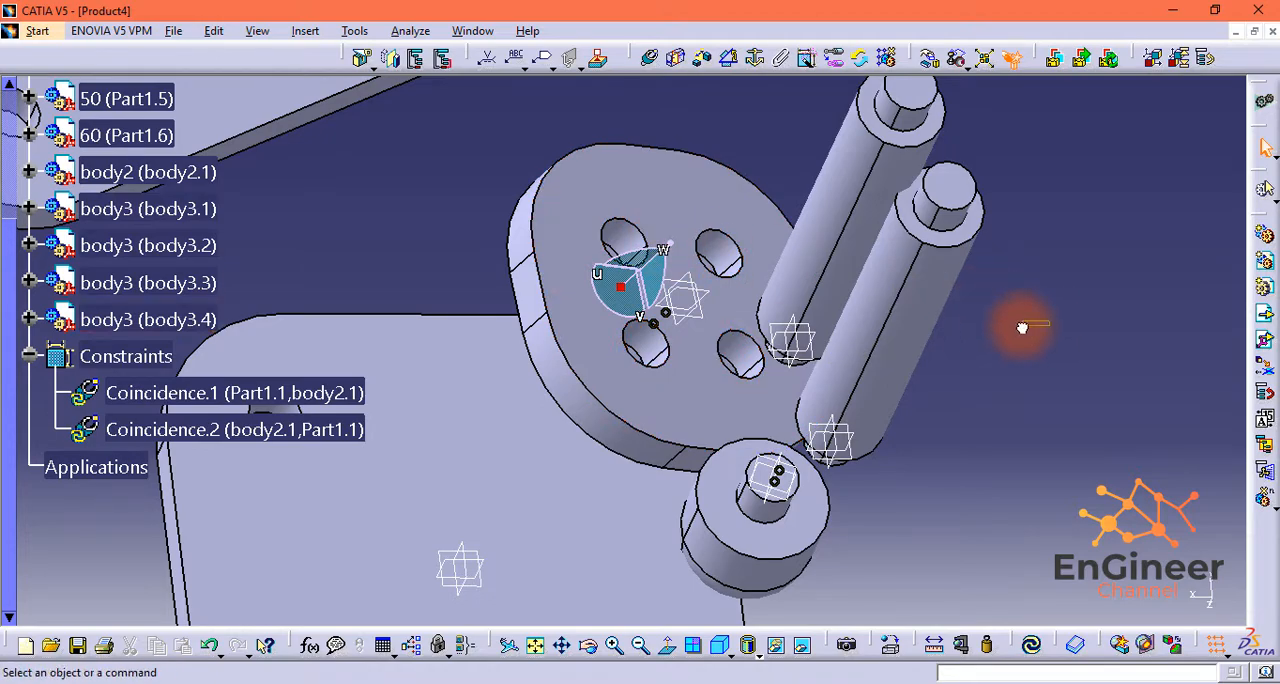
{"action": "middle_click_drag", "start_coordinate": [1031, 326], "coordinate": [779, 373]}
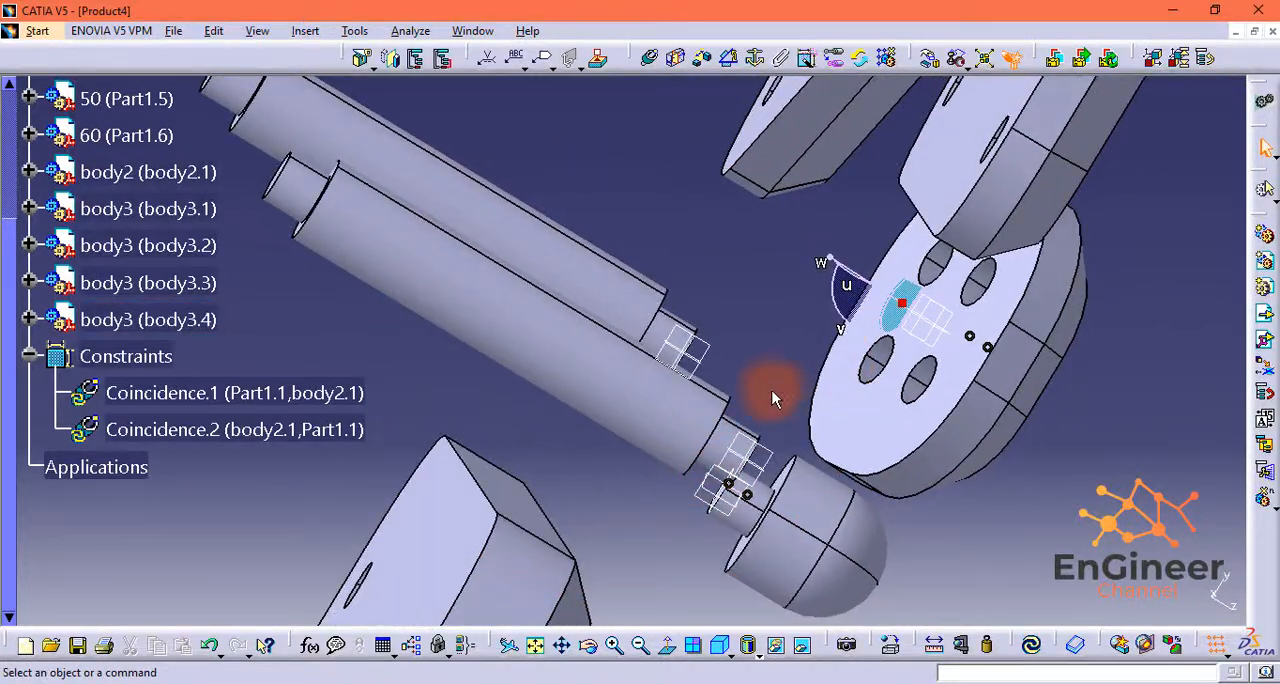
{"action": "left_click", "coordinate": [651, 58]}
{"action": "left_click", "coordinate": [616, 383]}
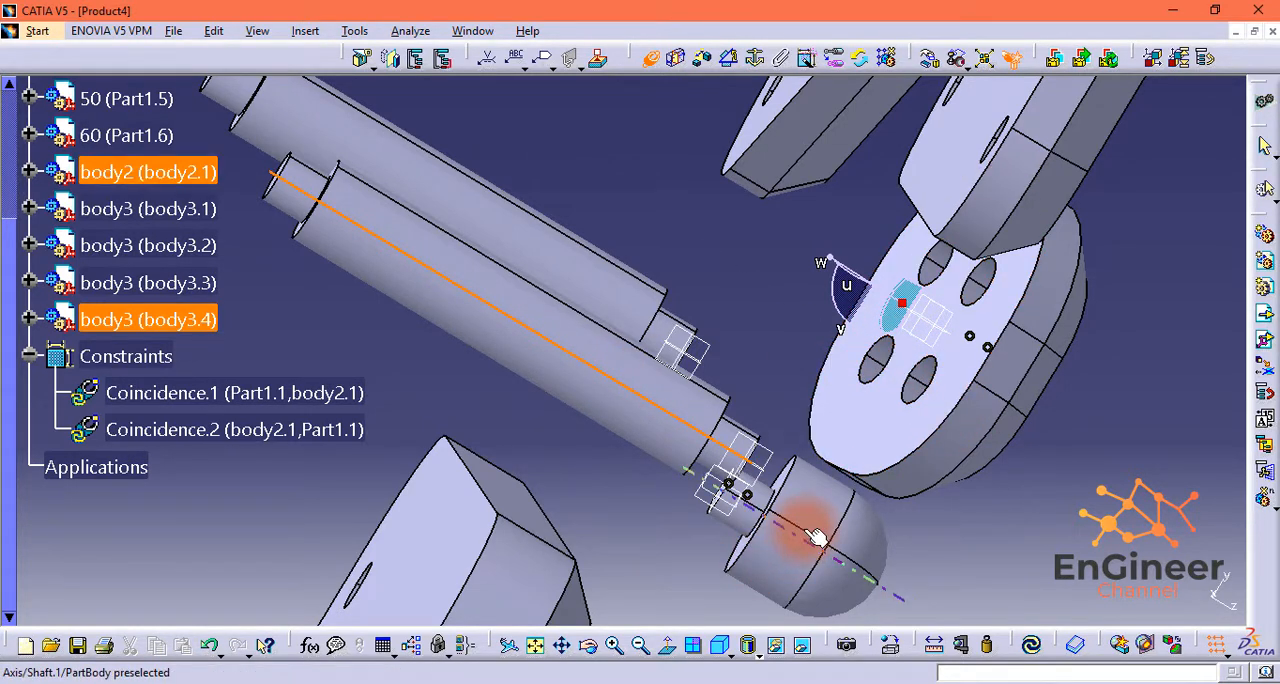
{"action": "middle_click_drag", "start_coordinate": [908, 443], "coordinate": [964, 373]}
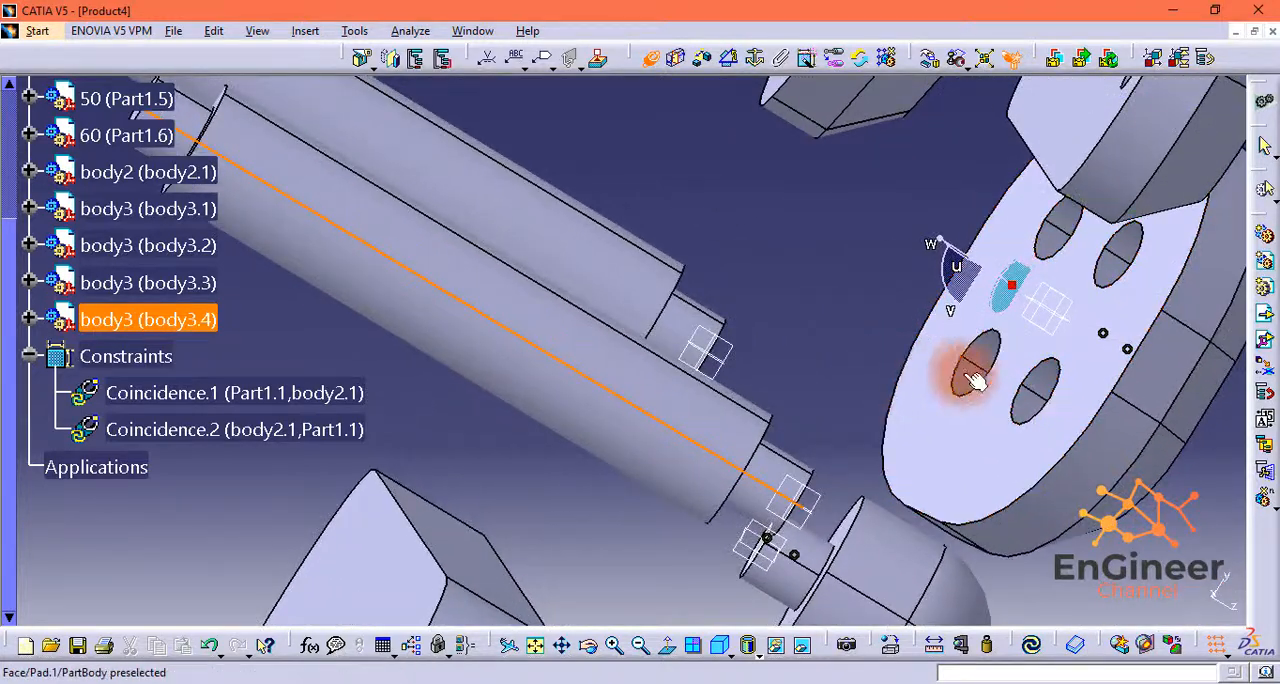
{"action": "left_click", "coordinate": [1047, 402]}
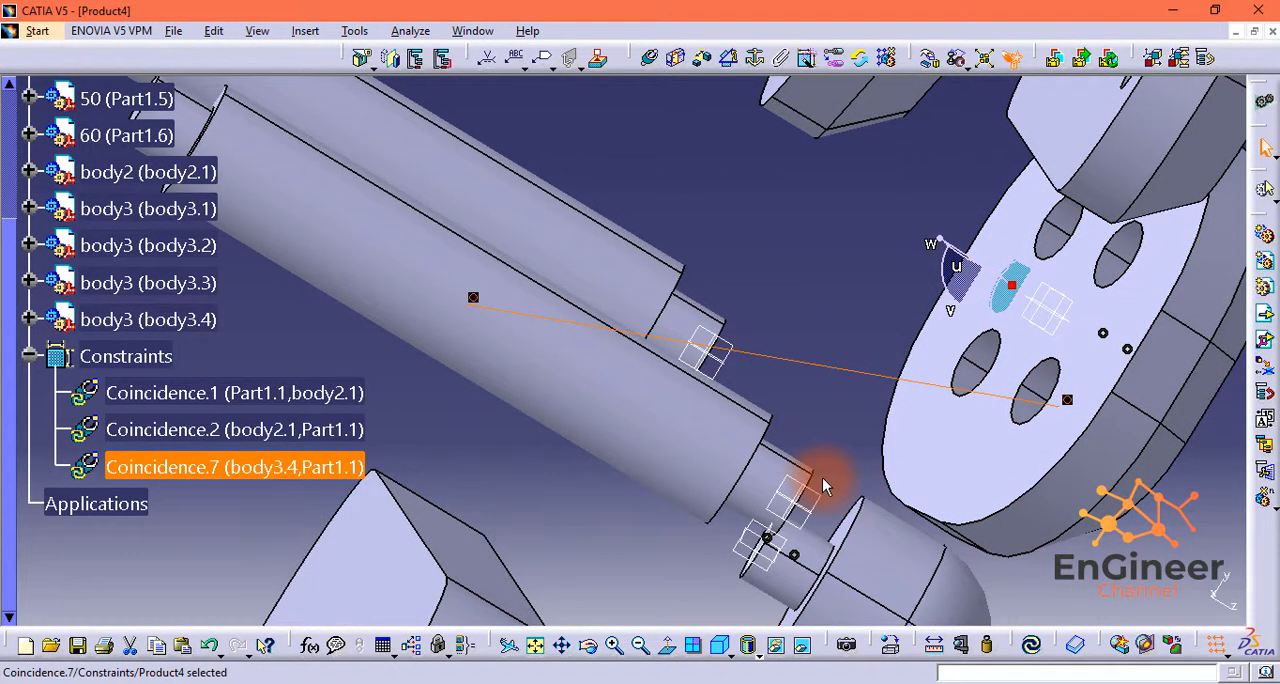
Step: Add a coincidence constraint between that hole's floor and the body3.4 shaft's end face with Opposite orientation, and update the assembly
{"action": "left_click", "coordinate": [650, 58]}
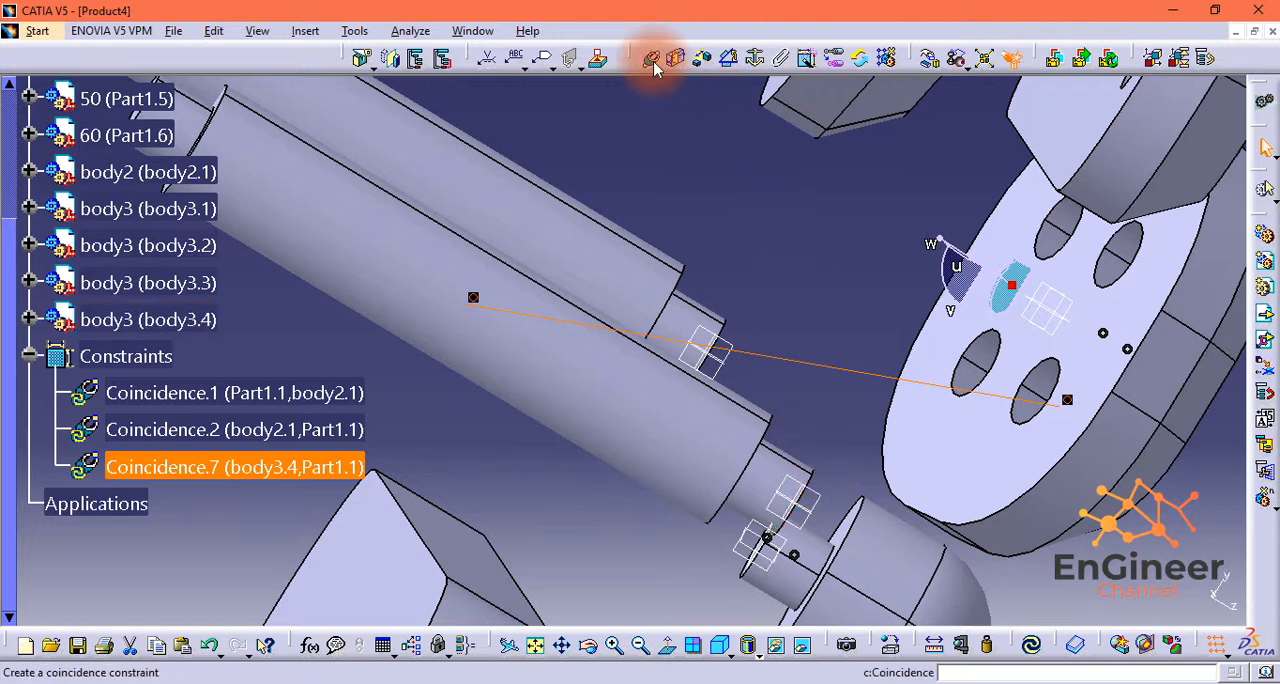
{"action": "left_click", "coordinate": [674, 58]}
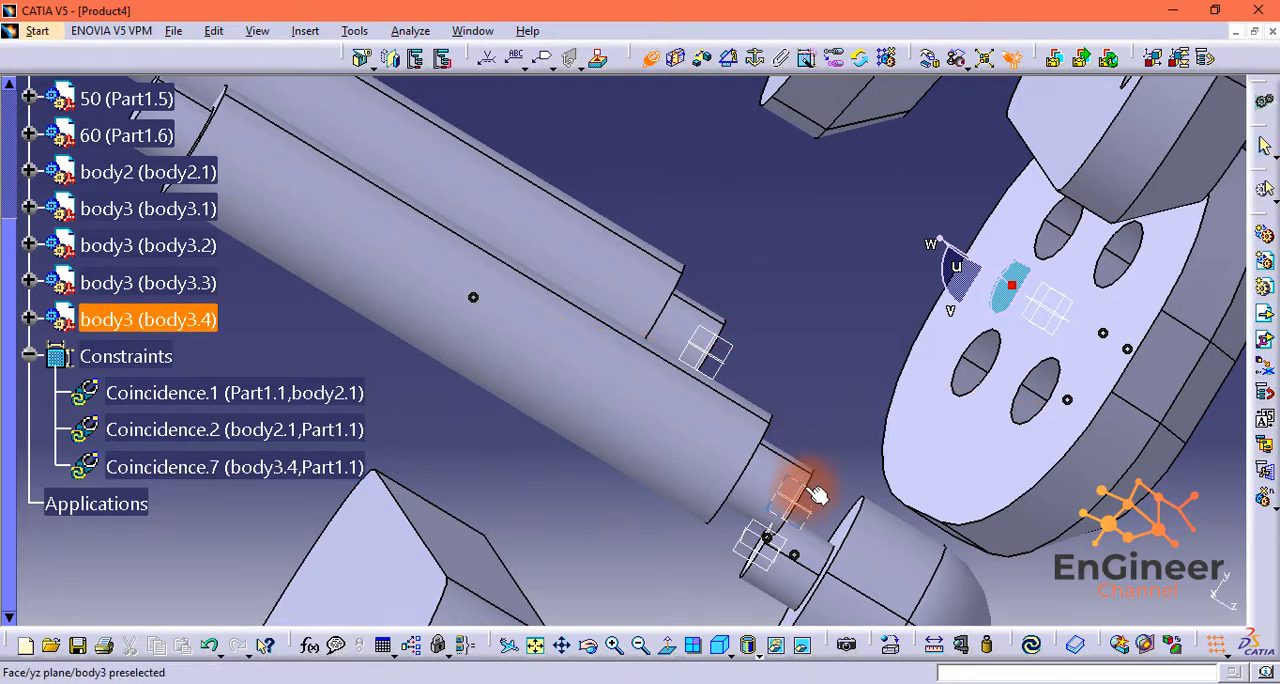
{"action": "middle_click_drag", "start_coordinate": [866, 409], "coordinate": [924, 427]}
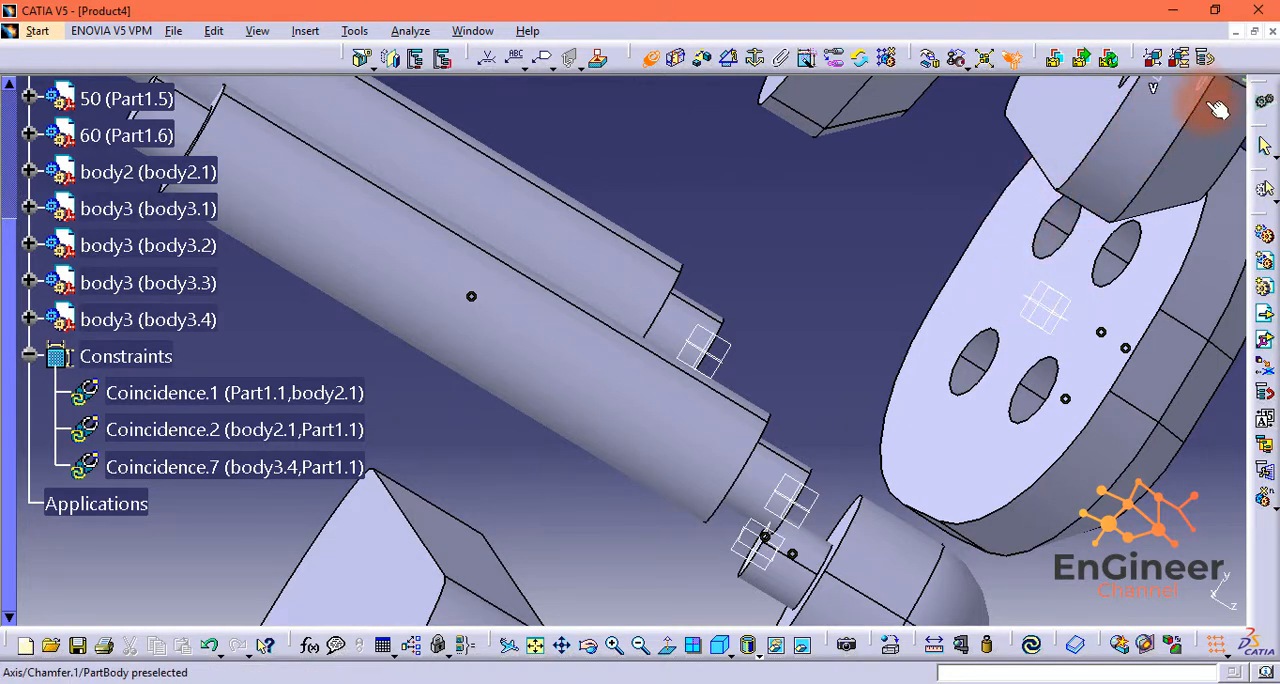
{"action": "middle_click_drag", "start_coordinate": [1182, 420], "coordinate": [1077, 537]}
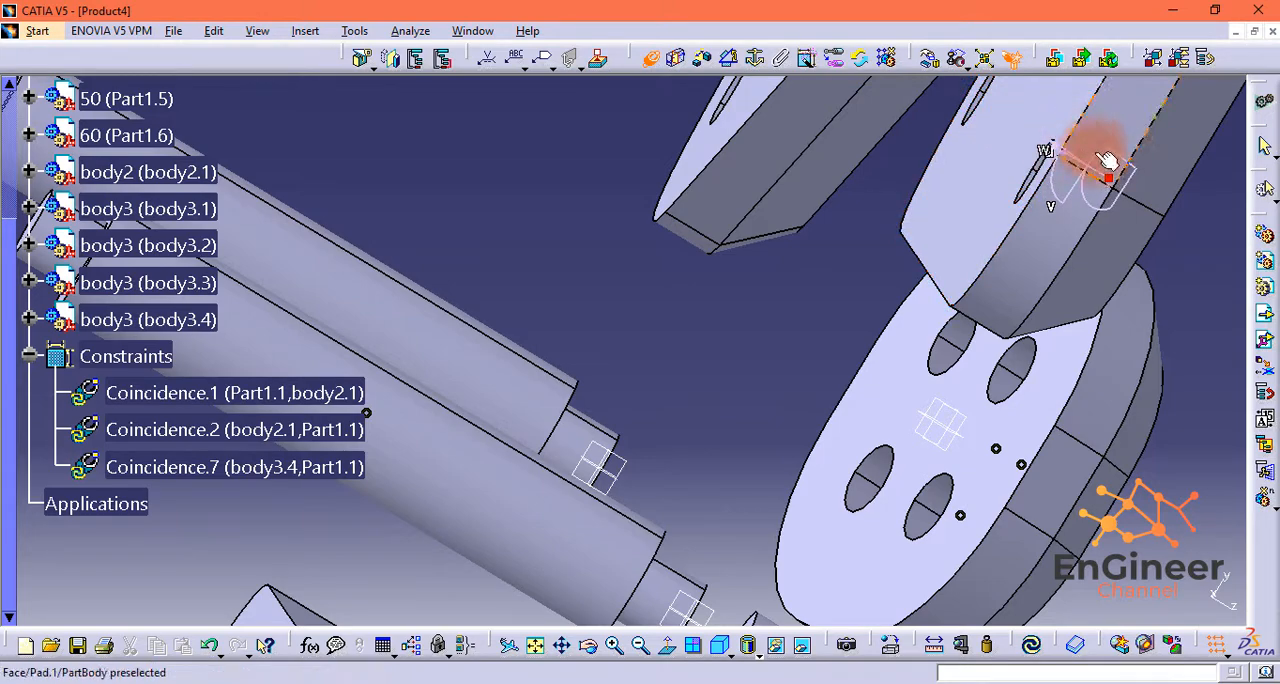
{"action": "middle_click_drag", "start_coordinate": [783, 484], "coordinate": [883, 380]}
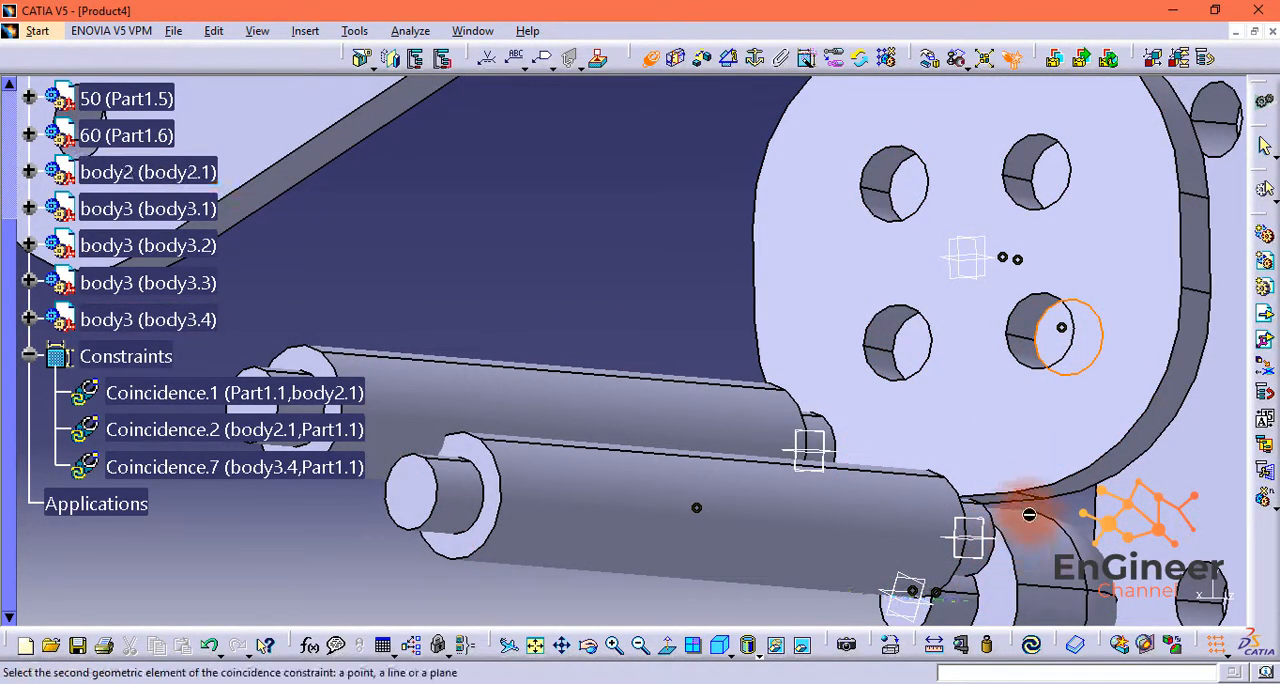
{"action": "middle_click_drag", "start_coordinate": [1036, 532], "coordinate": [1001, 506]}
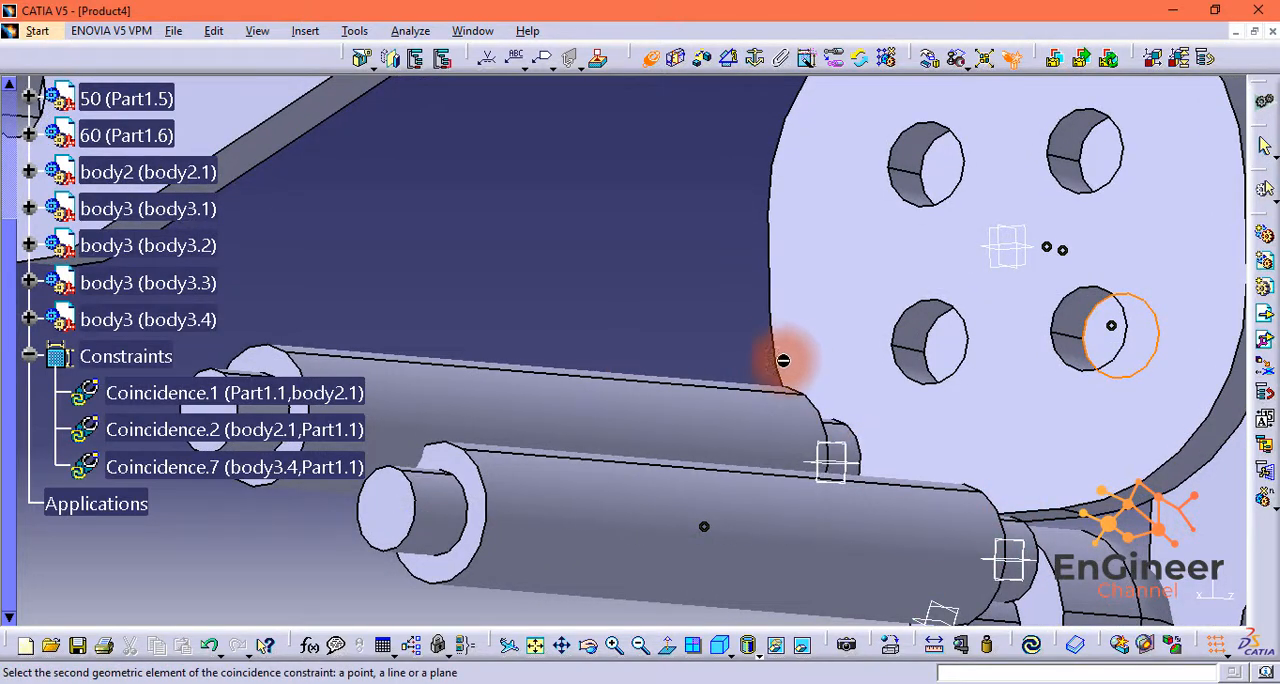
{"action": "middle_click_drag", "start_coordinate": [731, 328], "coordinate": [751, 367]}
{"action": "middle_click_drag", "start_coordinate": [667, 335], "coordinate": [1056, 404]}
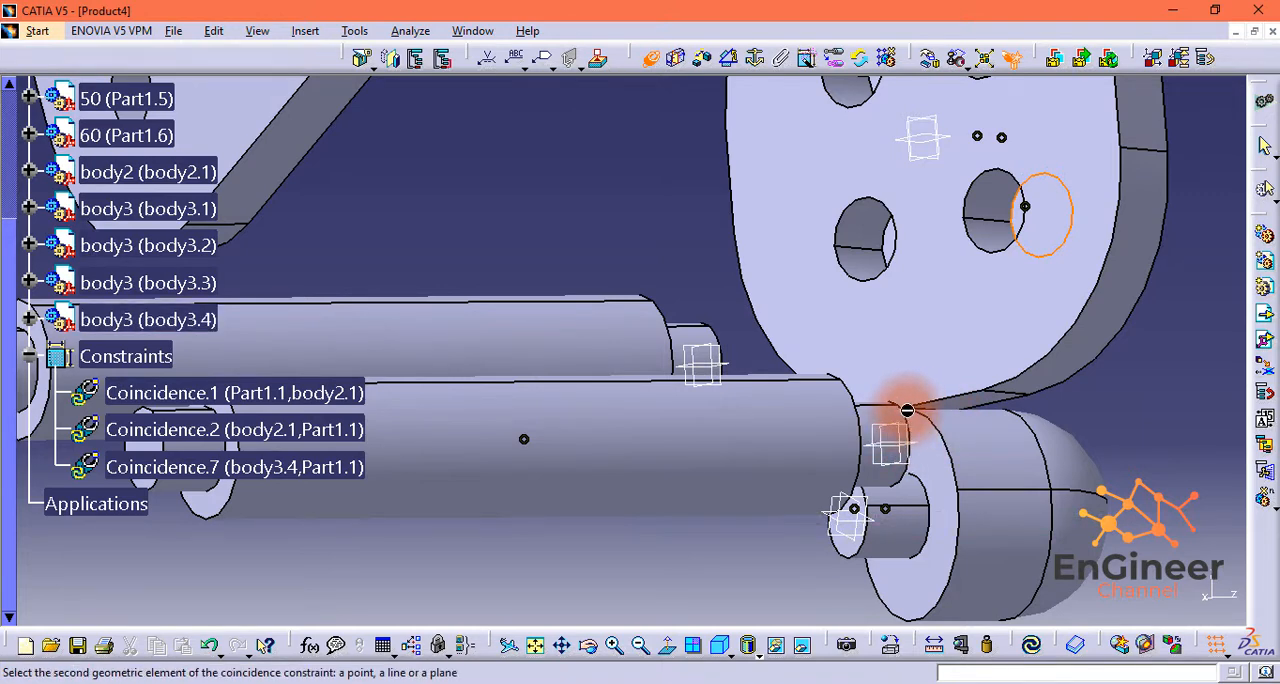
{"action": "middle_click_drag", "start_coordinate": [928, 432], "coordinate": [893, 338]}
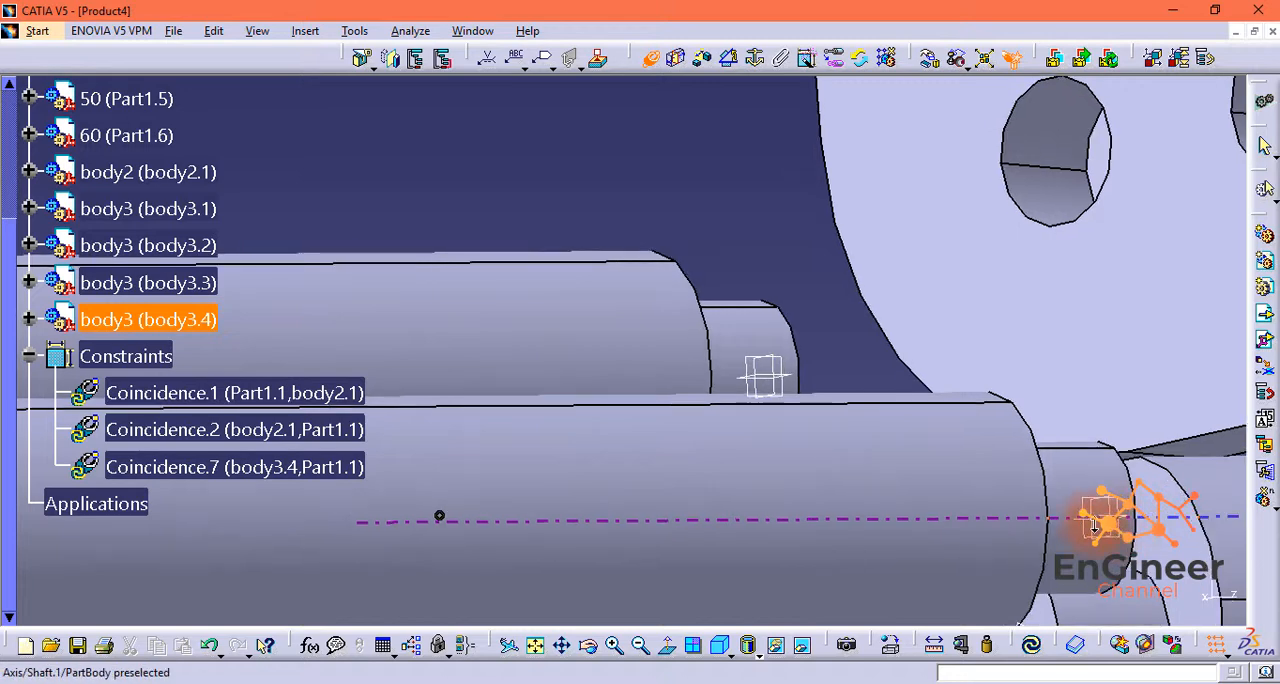
{"action": "middle_click_drag", "start_coordinate": [1094, 527], "coordinate": [966, 349]}
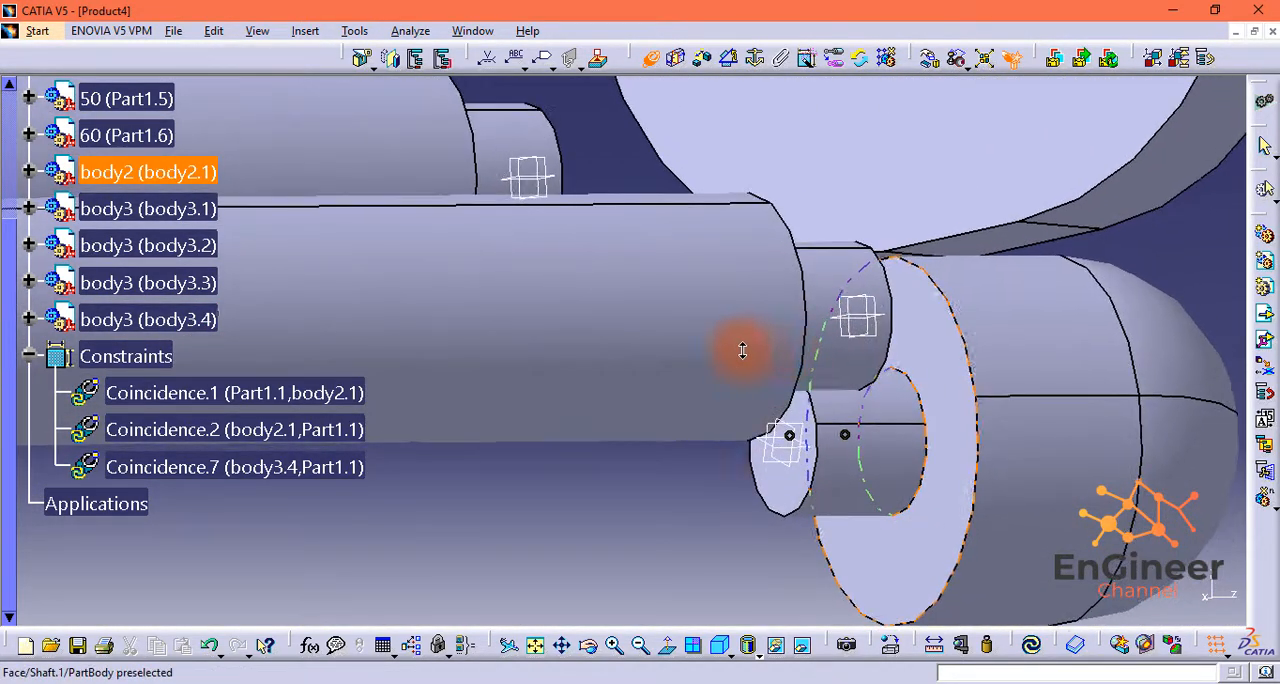
{"action": "middle_click_drag", "start_coordinate": [703, 541], "coordinate": [671, 488]}
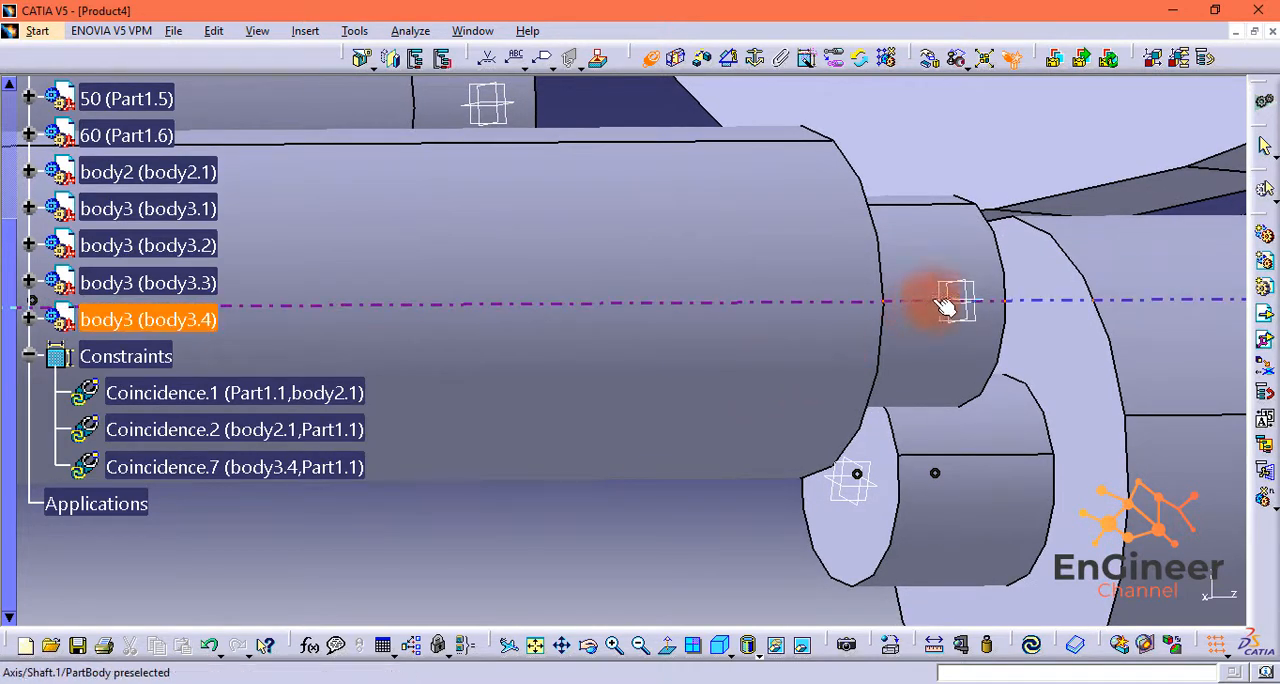
{"action": "middle_click_drag", "start_coordinate": [1034, 334], "coordinate": [612, 540]}
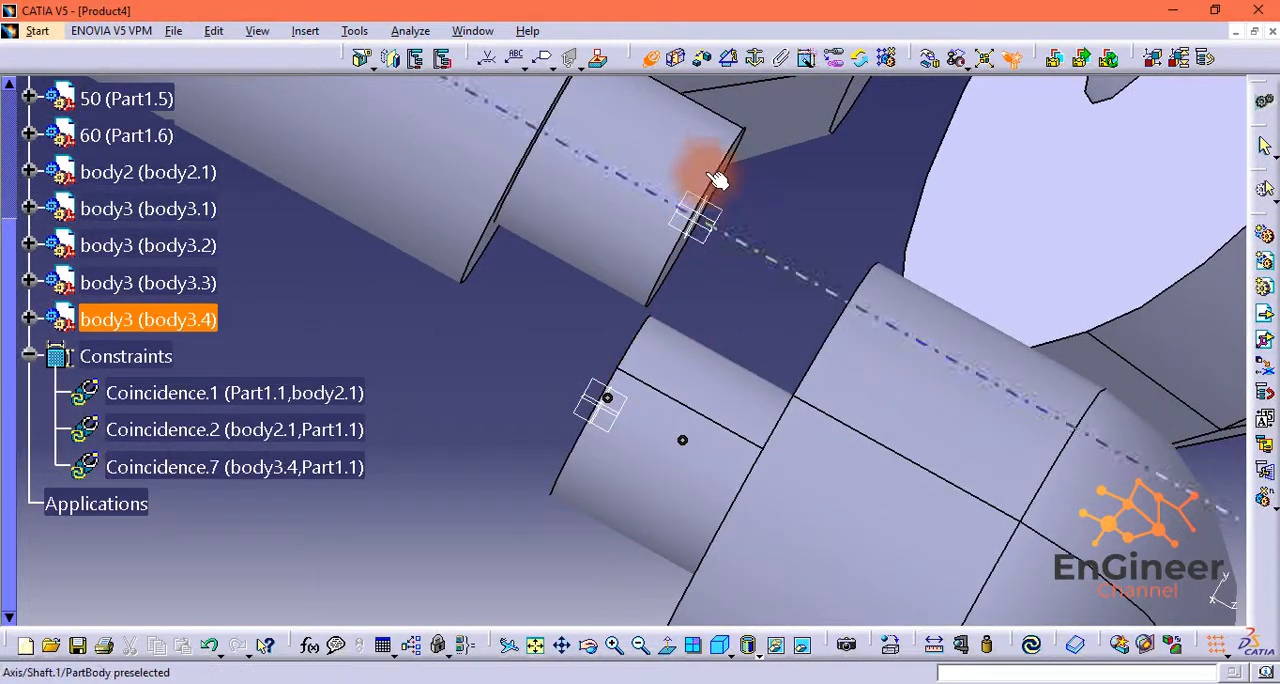
{"action": "middle_click_drag", "start_coordinate": [765, 220], "coordinate": [500, 223]}
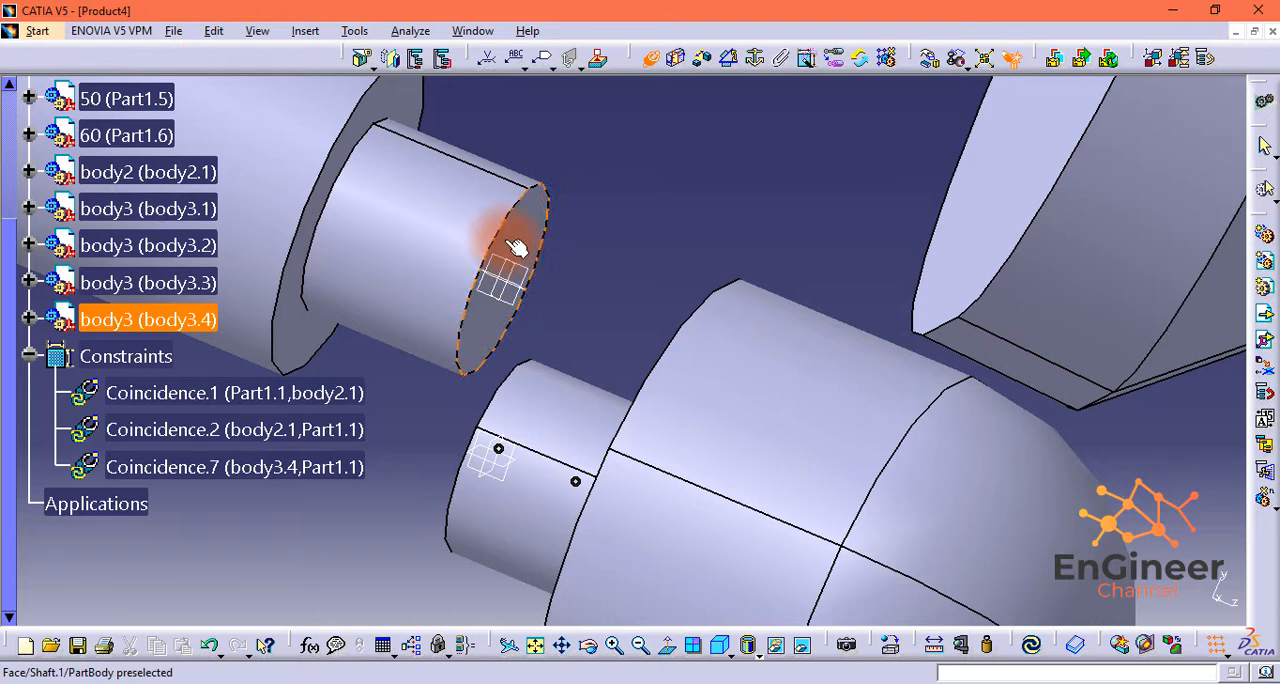
{"action": "left_click", "coordinate": [517, 248]}
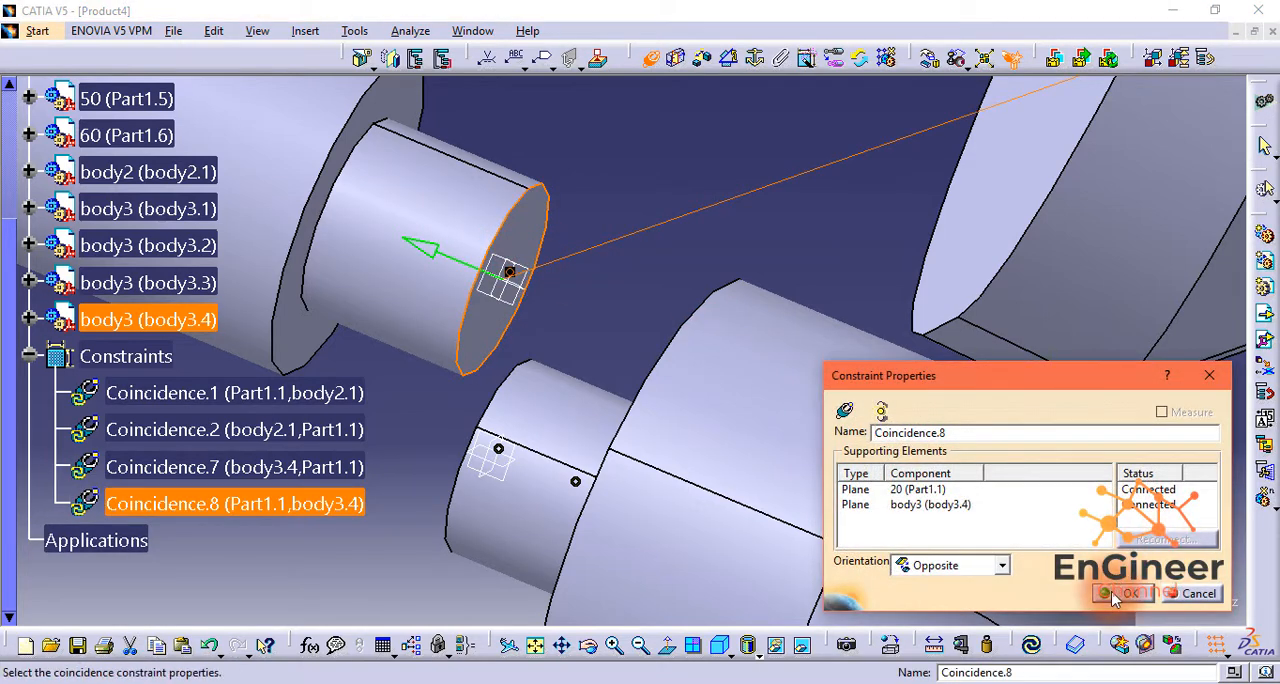
{"action": "left_click", "coordinate": [1118, 594]}
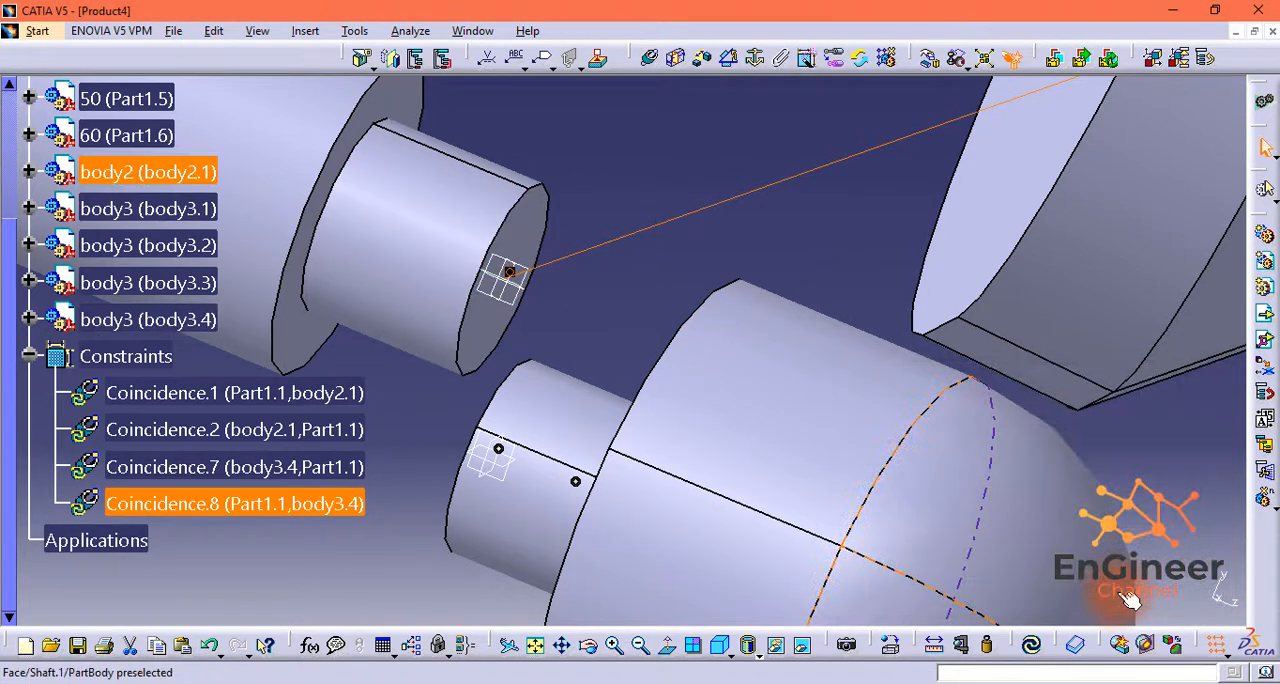
{"action": "left_click", "coordinate": [1049, 649]}
Step: Make the axis of the body3.3 shaft coincident with the axis of a free hole in the smallest plate
{"action": "middle_click_drag", "start_coordinate": [955, 477], "coordinate": [928, 620]}
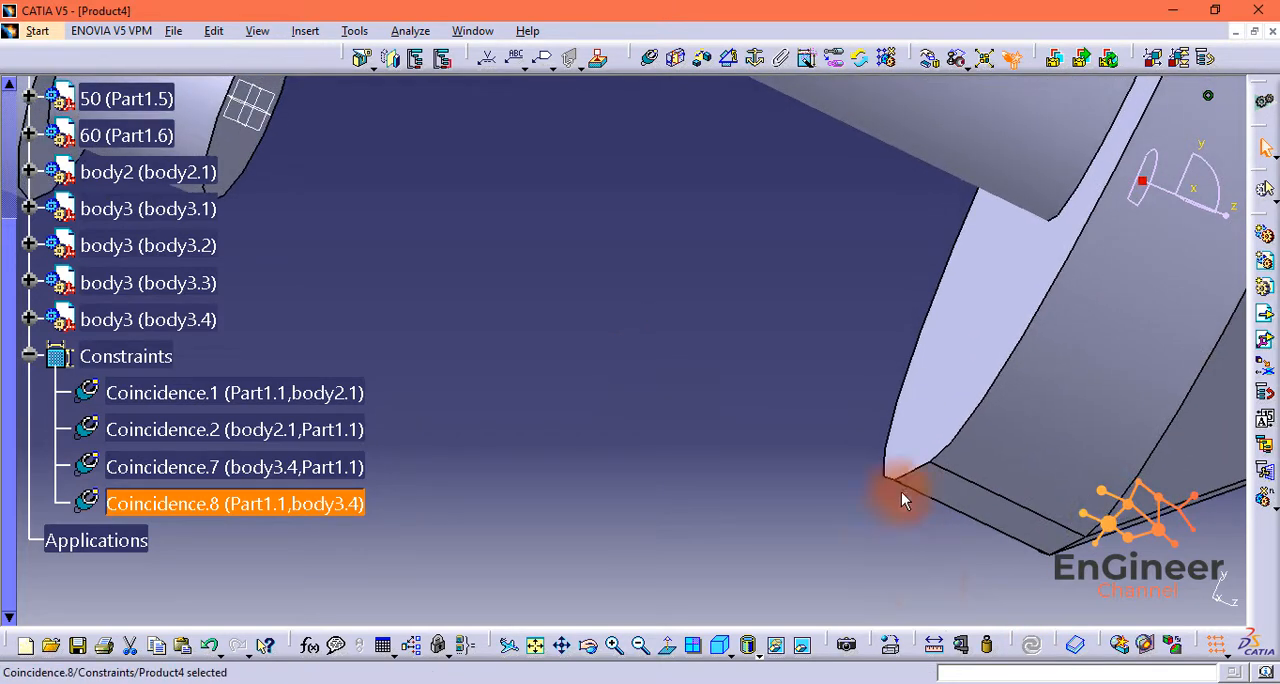
{"action": "scroll", "coordinate": [911, 485], "scroll_direction": "down", "scroll_amount": 4}
{"action": "scroll", "coordinate": [912, 486], "scroll_direction": "up", "scroll_amount": 3}
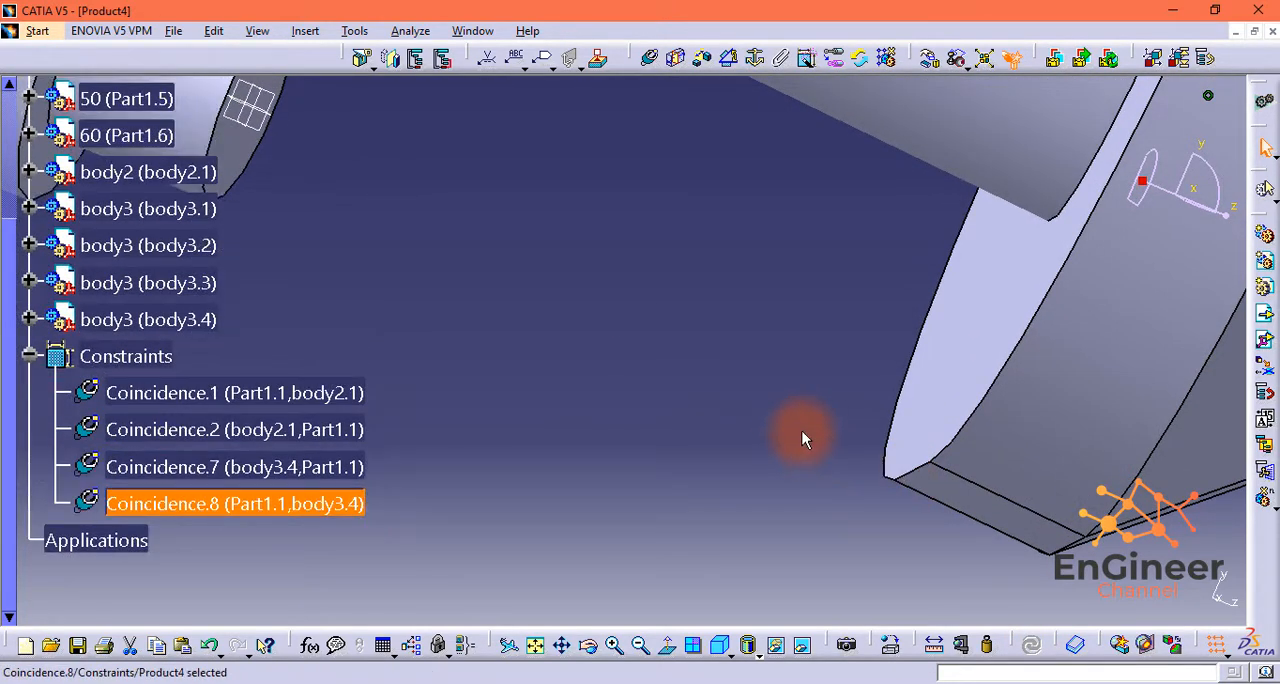
{"action": "mouse_move", "coordinate": [837, 374]}
{"action": "middle_mouse_down"}
{"action": "mouse_move", "coordinate": [914, 371]}
{"action": "mouse_move", "coordinate": [694, 562]}
{"action": "mouse_move", "coordinate": [974, 335]}
{"action": "mouse_move", "coordinate": [1046, 507]}
{"action": "mouse_move", "coordinate": [751, 346]}
{"action": "mouse_move", "coordinate": [574, 117]}
{"action": "mouse_move", "coordinate": [570, 60]}
{"action": "middle_mouse_up"}
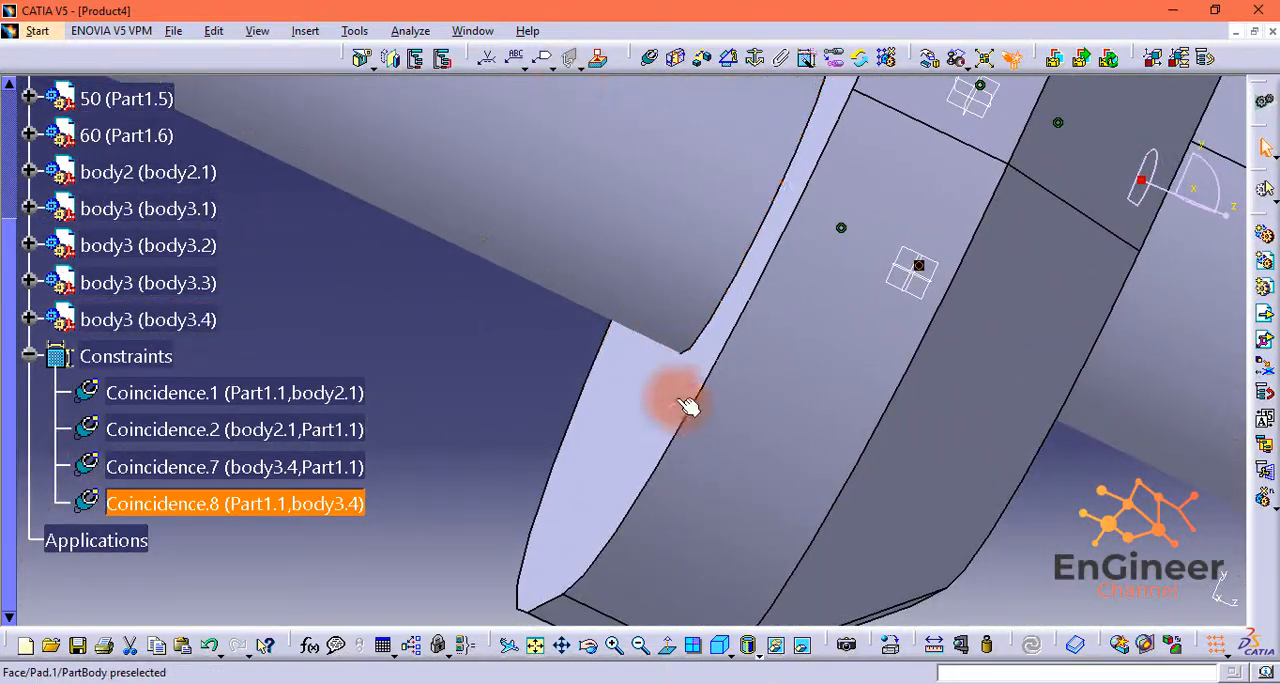
{"action": "middle_click_drag", "start_coordinate": [688, 406], "coordinate": [653, 194]}
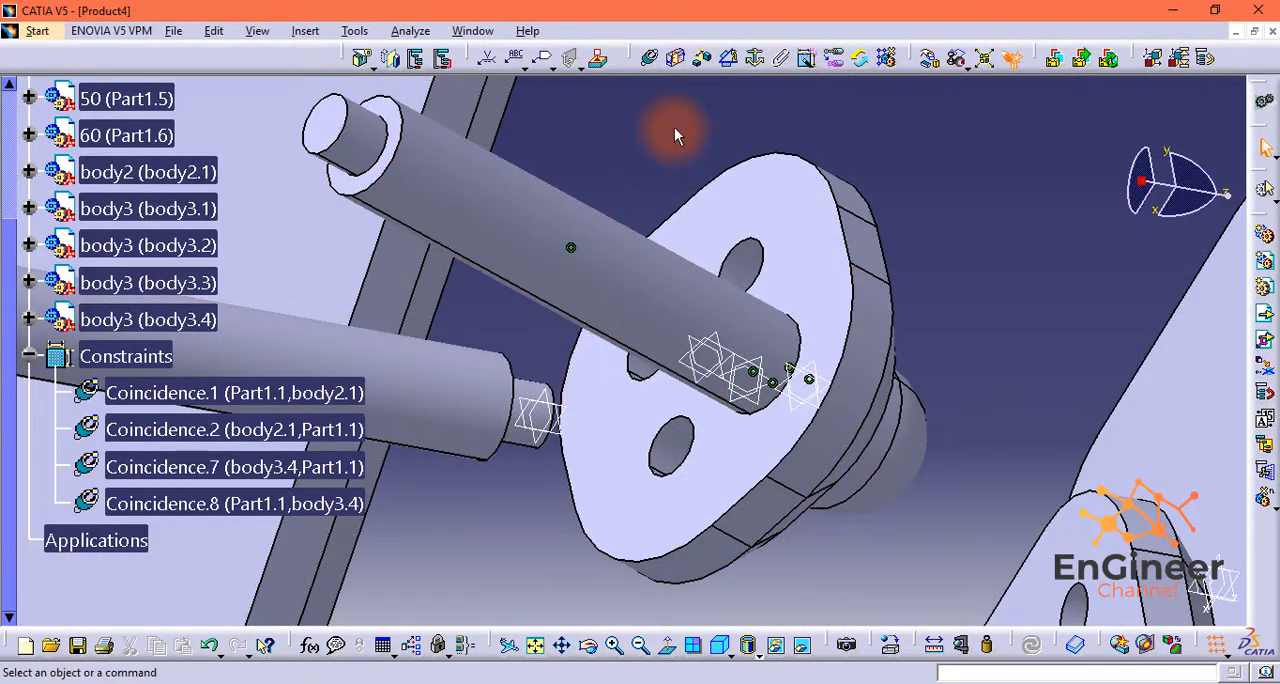
{"action": "left_click", "coordinate": [648, 60]}
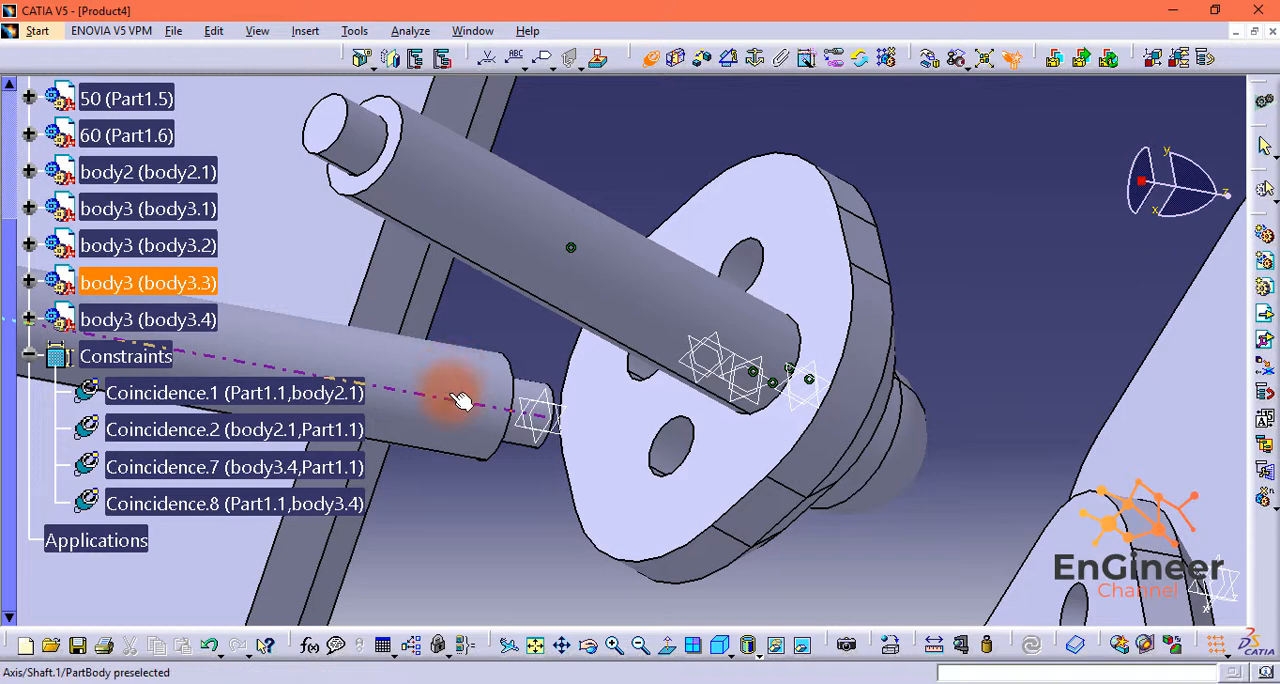
{"action": "left_click", "coordinate": [677, 465]}
Step: Add a coincidence constraint between the free hole's floor in the smallest plate and the body3.1 shaft's end face, and update the assembly
{"action": "left_click", "coordinate": [652, 62]}
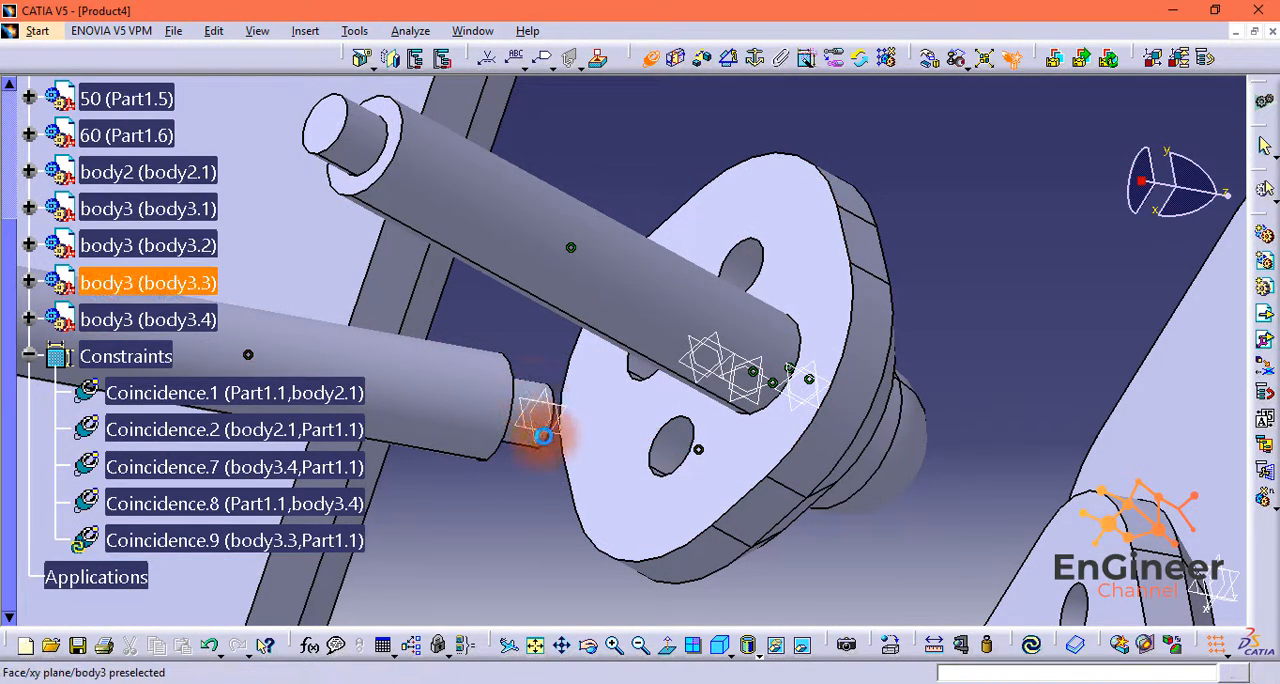
{"action": "middle_click_drag", "start_coordinate": [557, 331], "coordinate": [543, 434]}
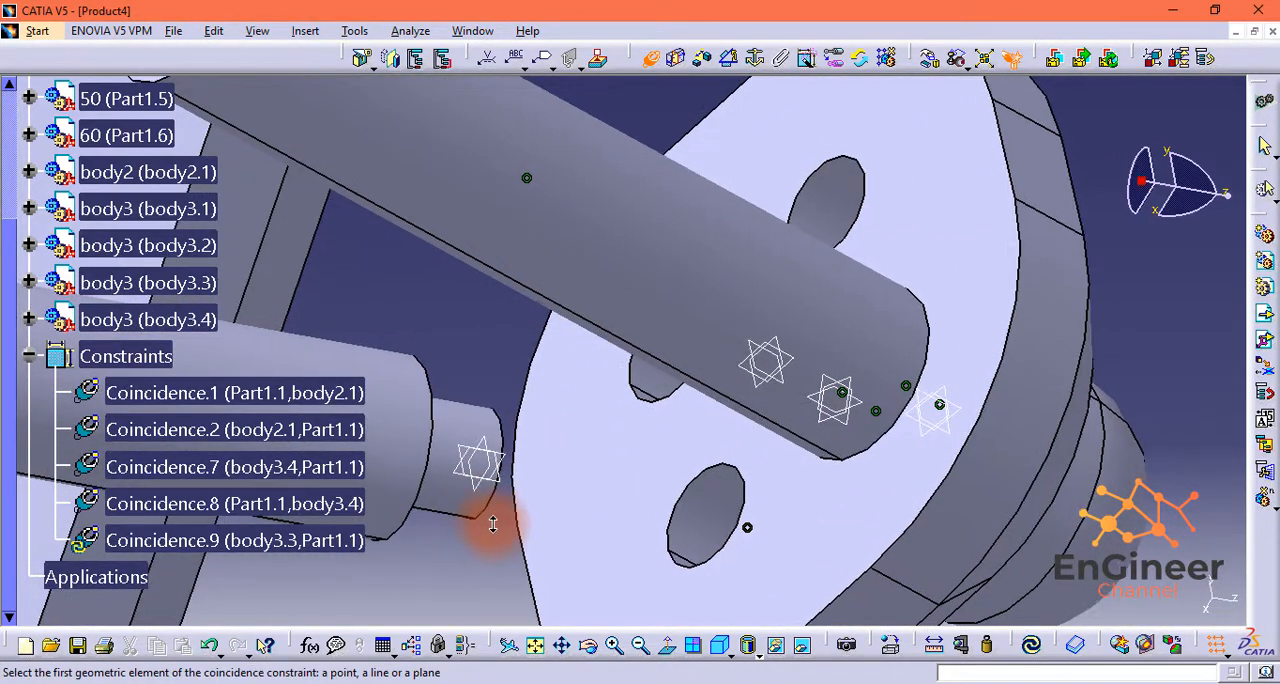
{"action": "middle_click_drag", "start_coordinate": [808, 510], "coordinate": [891, 471]}
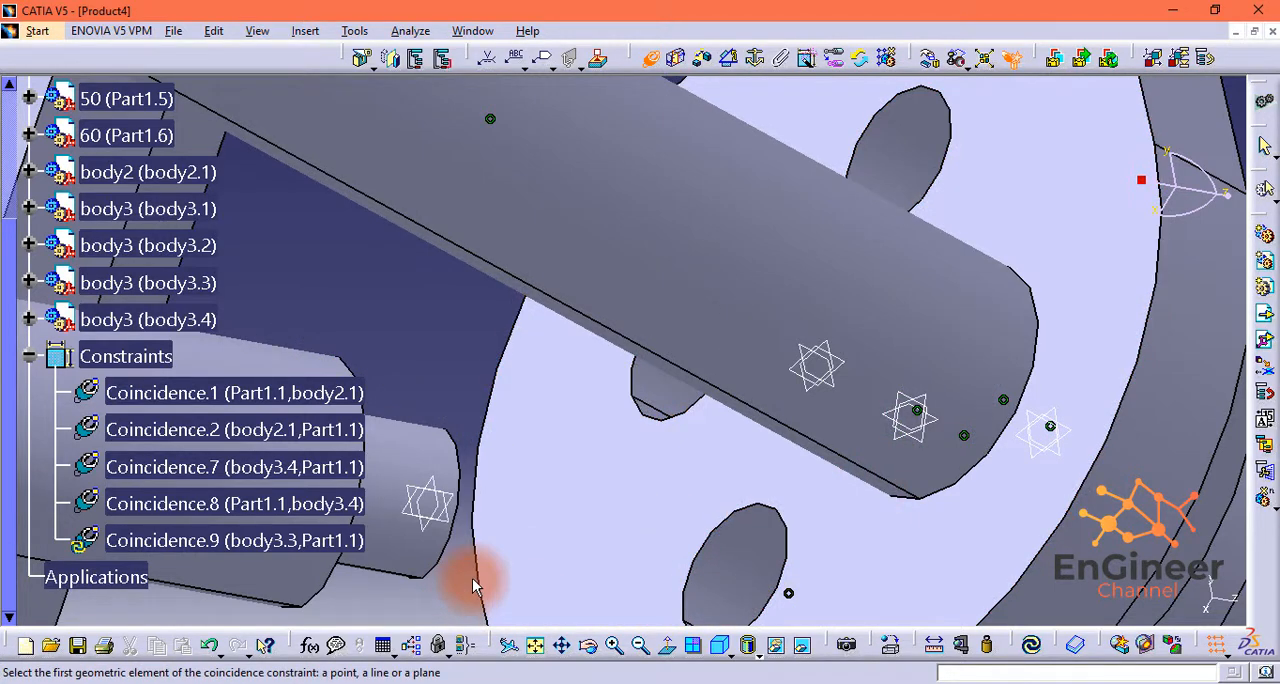
{"action": "middle_click_drag", "start_coordinate": [477, 578], "coordinate": [491, 360]}
{"action": "middle_click_drag", "start_coordinate": [477, 409], "coordinate": [579, 473]}
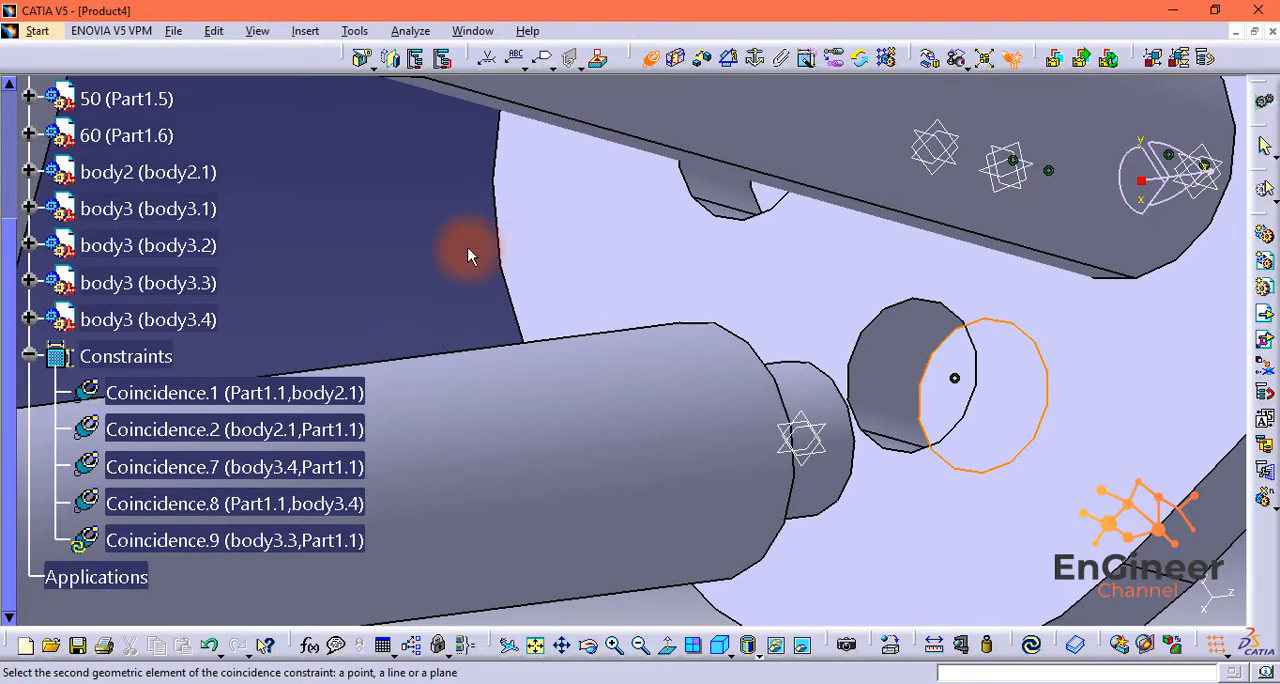
{"action": "middle_click_drag", "start_coordinate": [467, 248], "coordinate": [448, 246], "text": "ctrl"}
{"action": "middle_click_drag", "start_coordinate": [484, 289], "coordinate": [381, 311]}
{"action": "scroll", "coordinate": [378, 352], "scroll_direction": "down", "scroll_amount": 1}
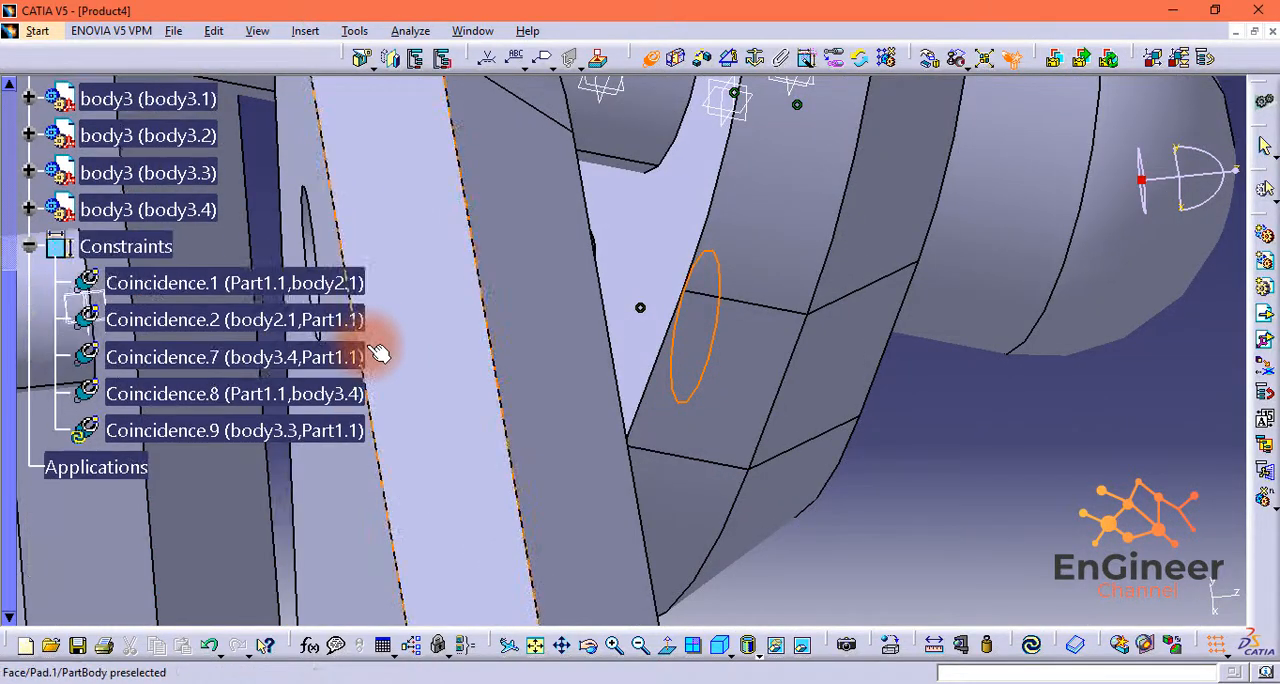
{"action": "scroll", "coordinate": [425, 390], "scroll_direction": "down", "scroll_amount": 1}
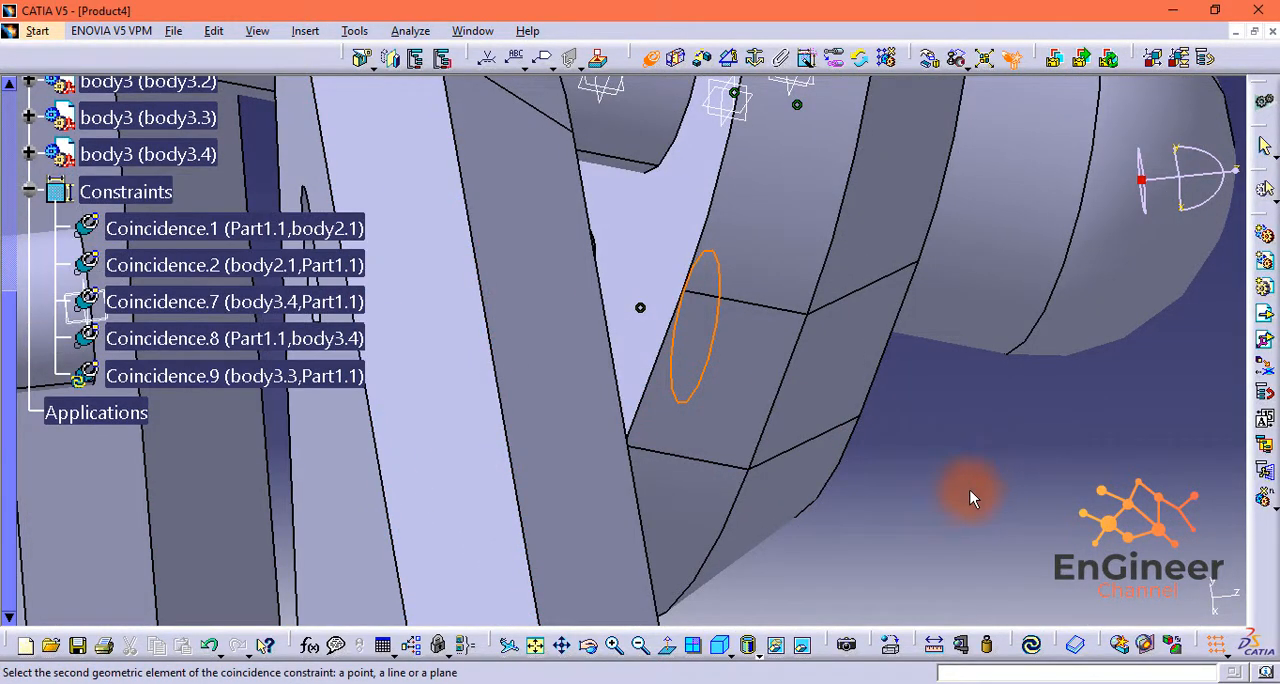
{"action": "middle_click_drag", "start_coordinate": [937, 474], "coordinate": [885, 668], "text": "ctrl"}
{"action": "middle_click_drag", "start_coordinate": [469, 314], "coordinate": [462, 240], "text": "ctrl"}
{"action": "middle_click_drag", "start_coordinate": [325, 429], "coordinate": [318, 378], "text": "ctrl"}
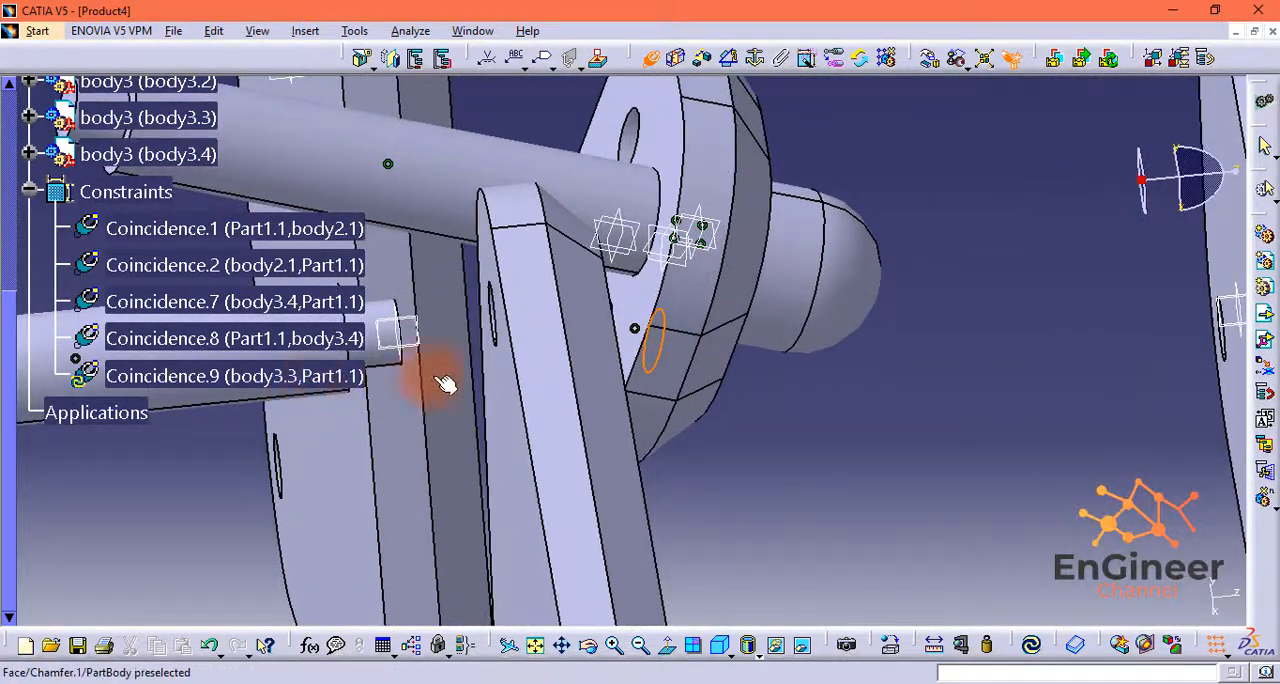
{"action": "middle_click_drag", "start_coordinate": [410, 308], "coordinate": [636, 377]}
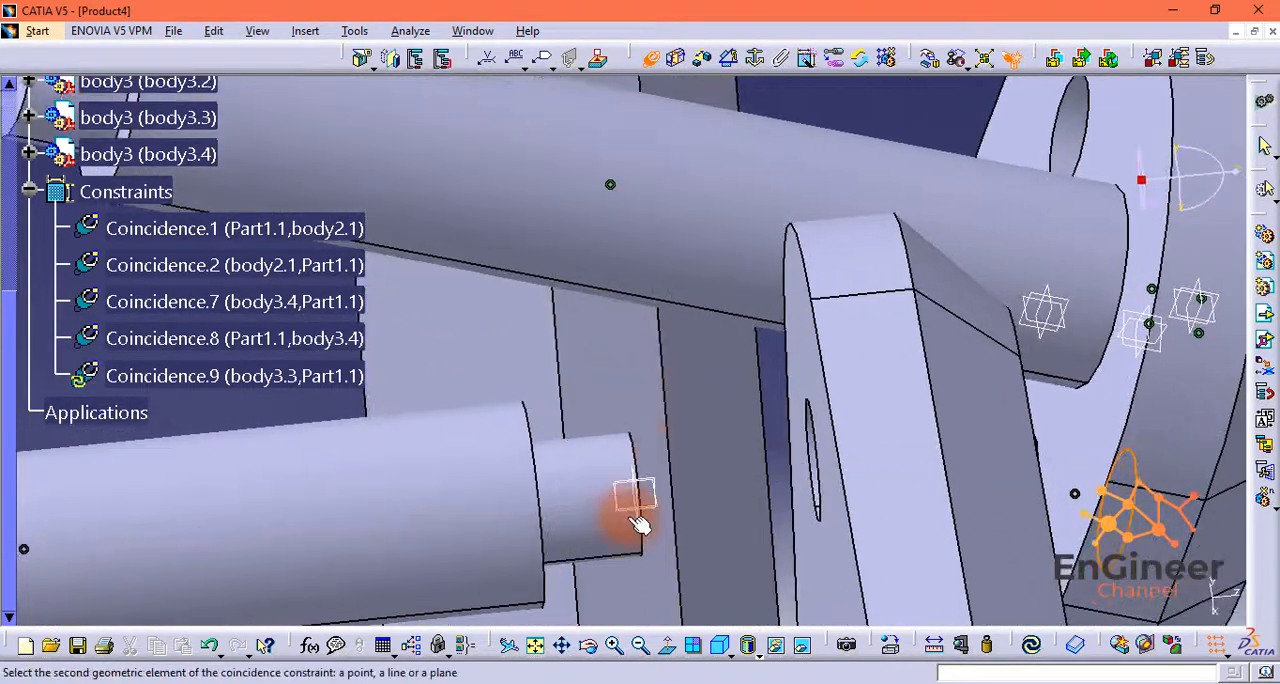
{"action": "middle_click_drag", "start_coordinate": [608, 541], "coordinate": [605, 480], "text": "ctrl"}
{"action": "middle_click_drag", "start_coordinate": [684, 554], "coordinate": [706, 228]}
{"action": "middle_click_drag", "start_coordinate": [736, 435], "coordinate": [686, 409], "text": "ctrl"}
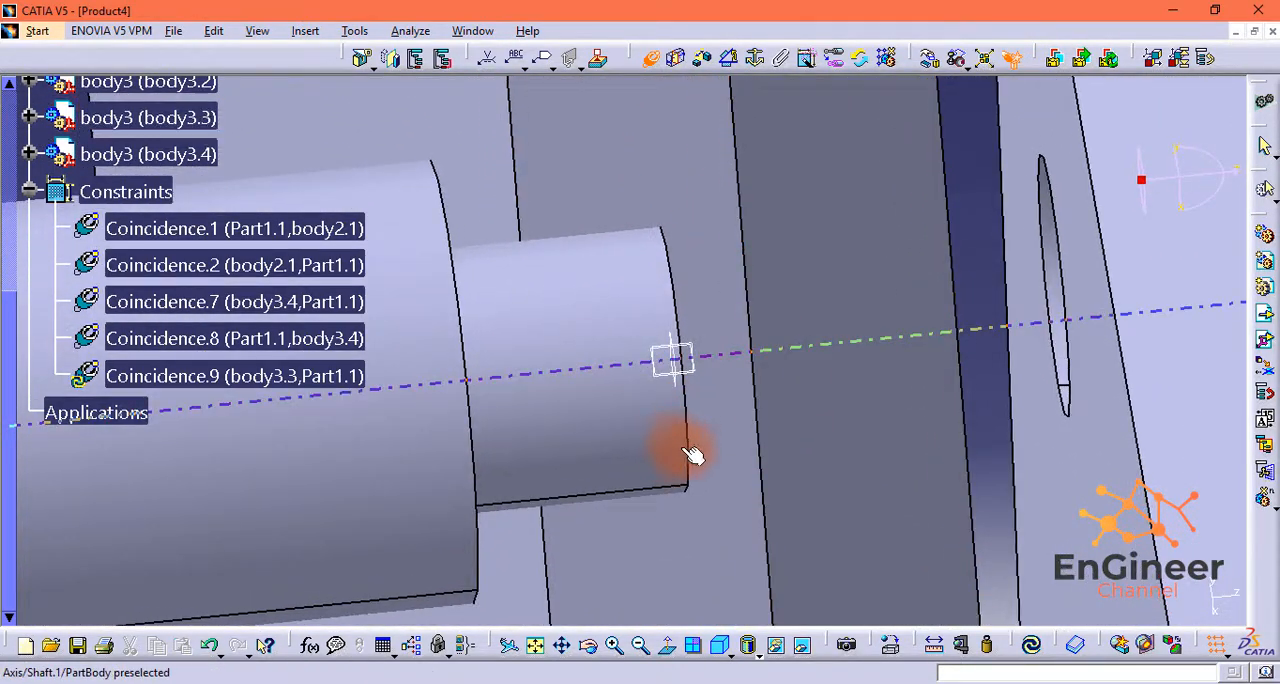
{"action": "middle_click_drag", "start_coordinate": [692, 453], "coordinate": [622, 408]}
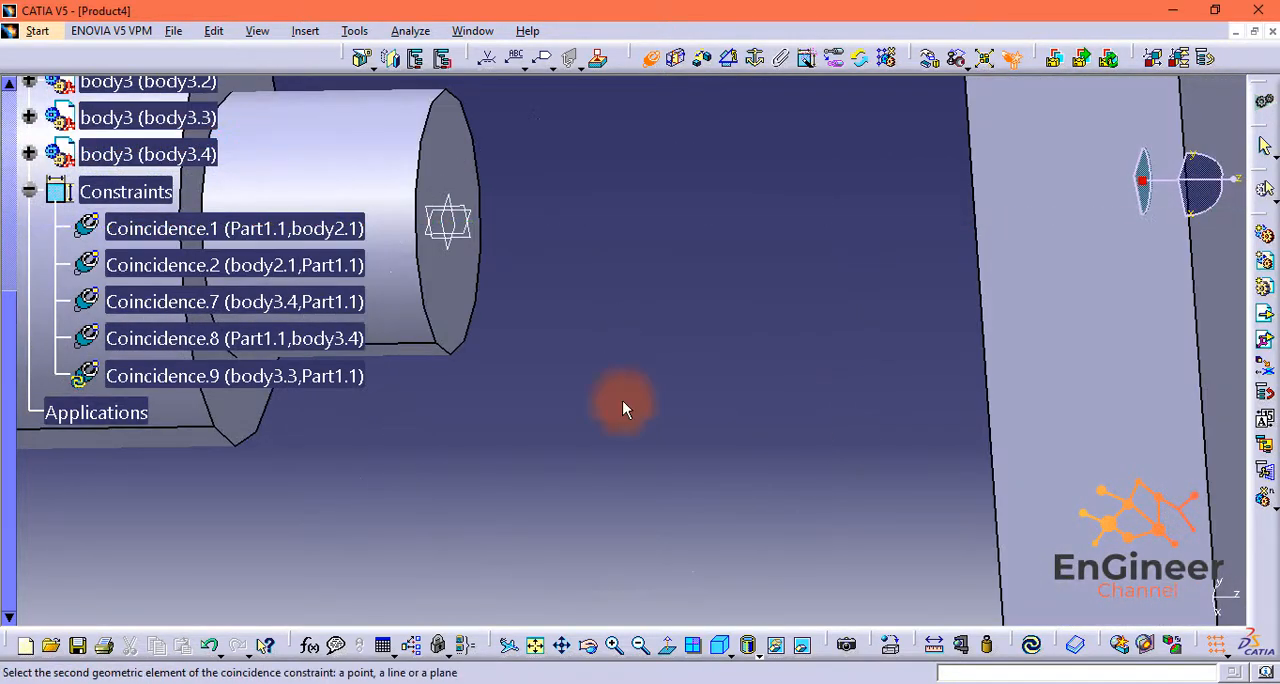
{"action": "left_click", "coordinate": [456, 335]}
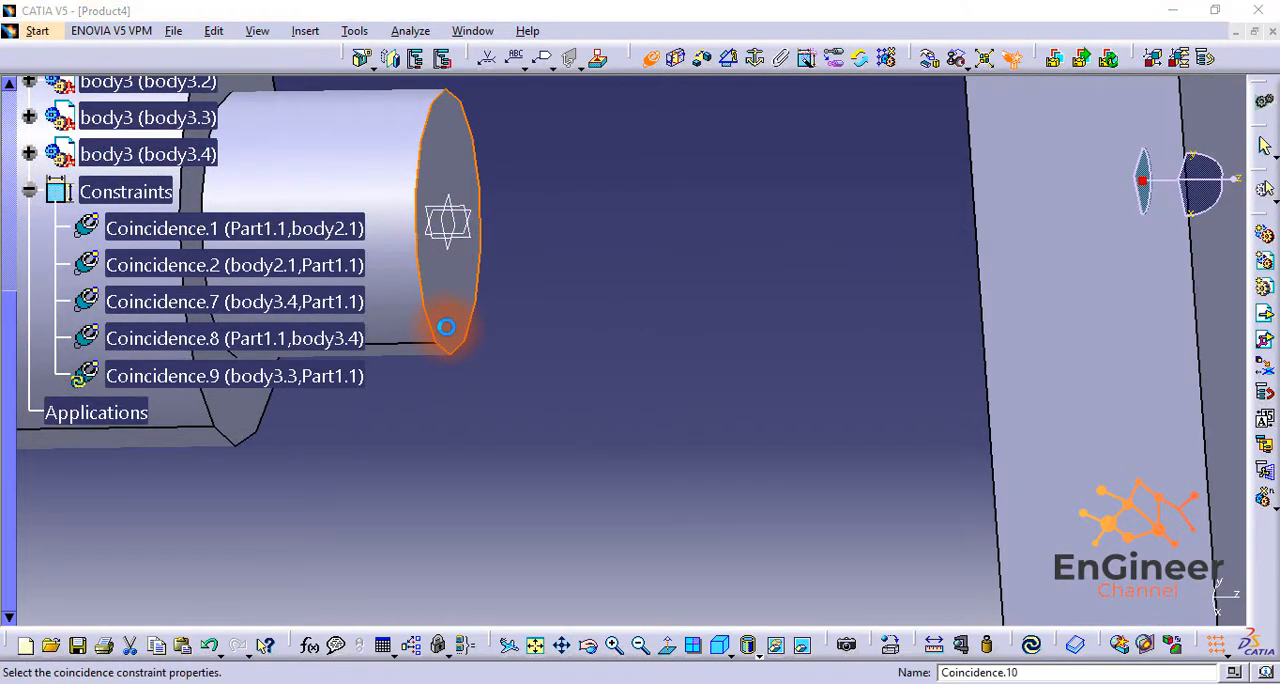
{"action": "left_click", "coordinate": [1100, 595]}
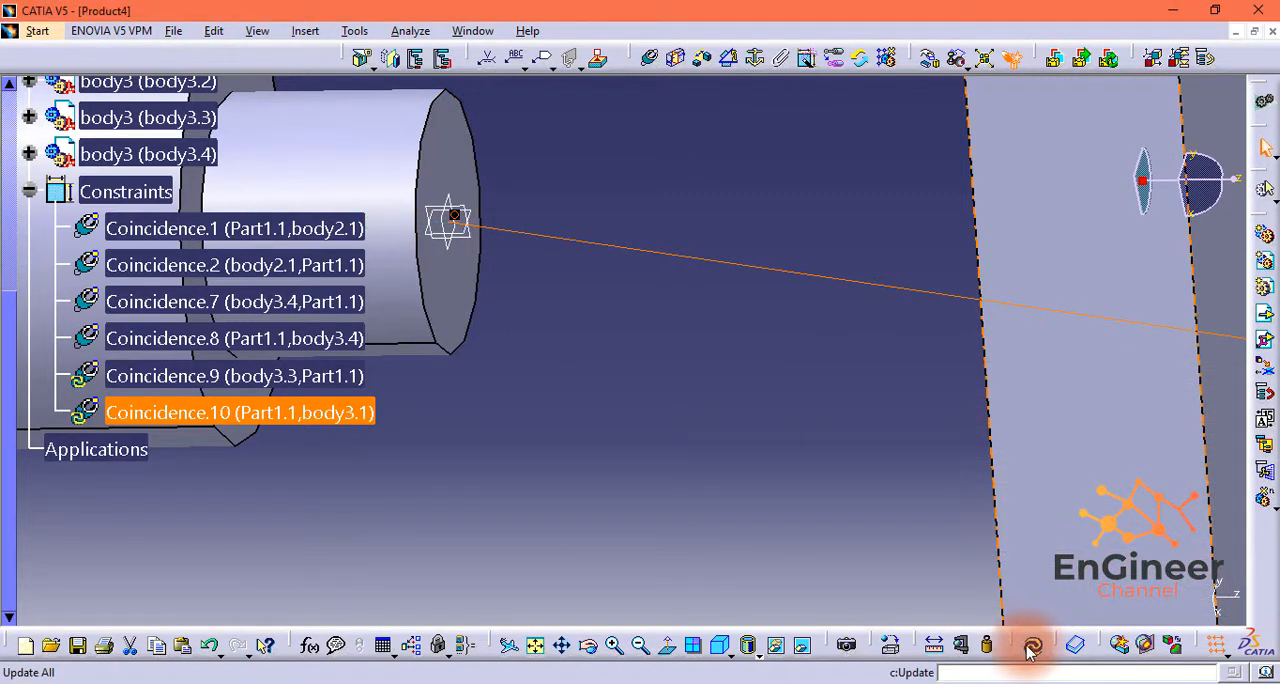
{"action": "left_click", "coordinate": [1031, 645]}
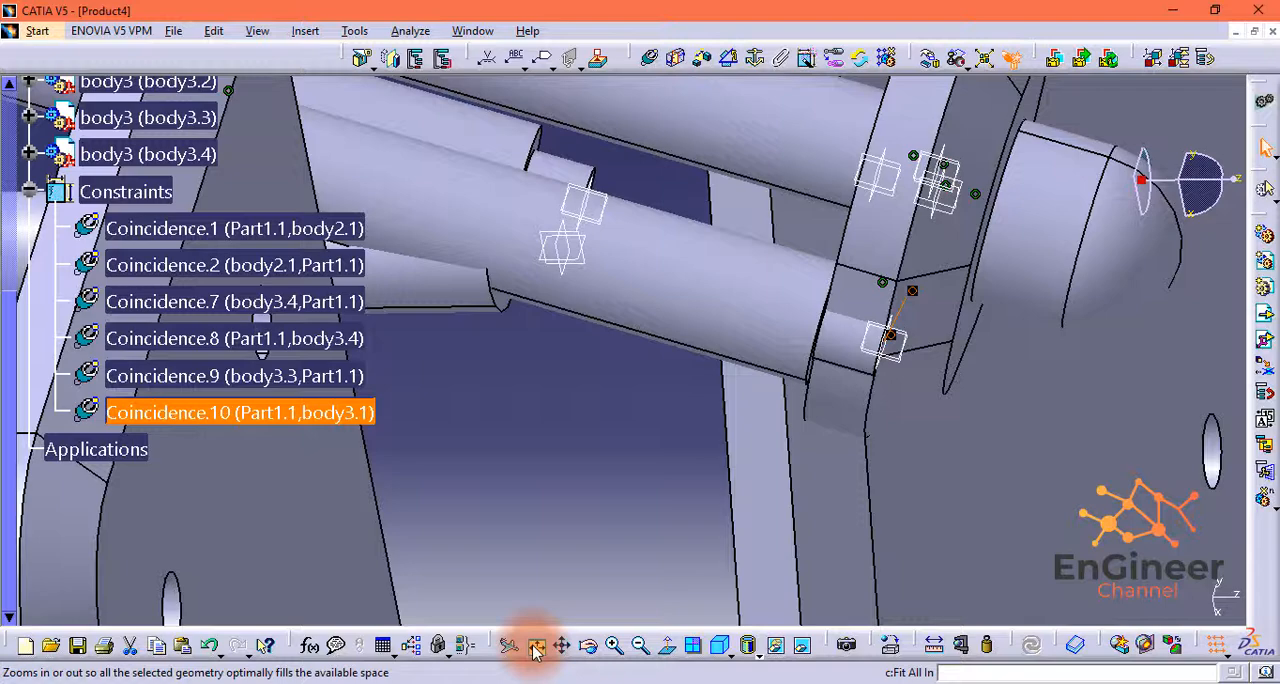
Step: Replace the body3.3 axis coincidence with one between the axes of the body3.1 shaft and its hole in the smallest plate
{"action": "left_click", "coordinate": [534, 645]}
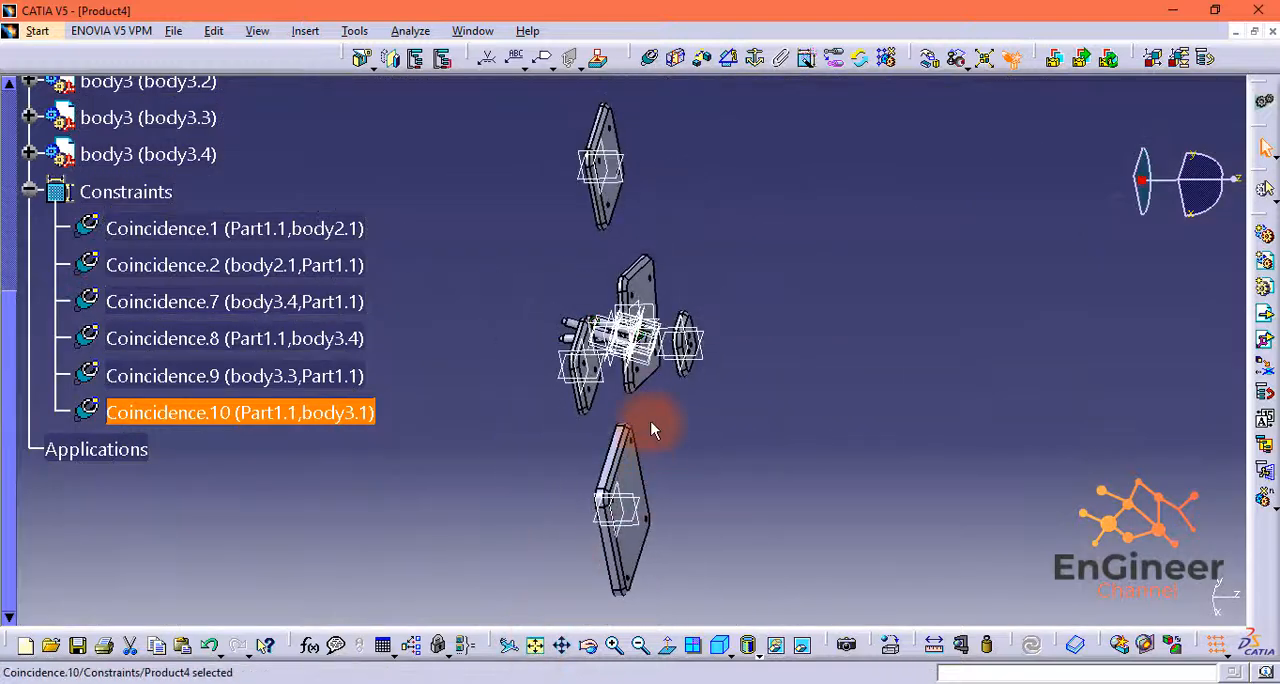
{"action": "middle_click_drag", "start_coordinate": [651, 424], "coordinate": [1031, 414]}
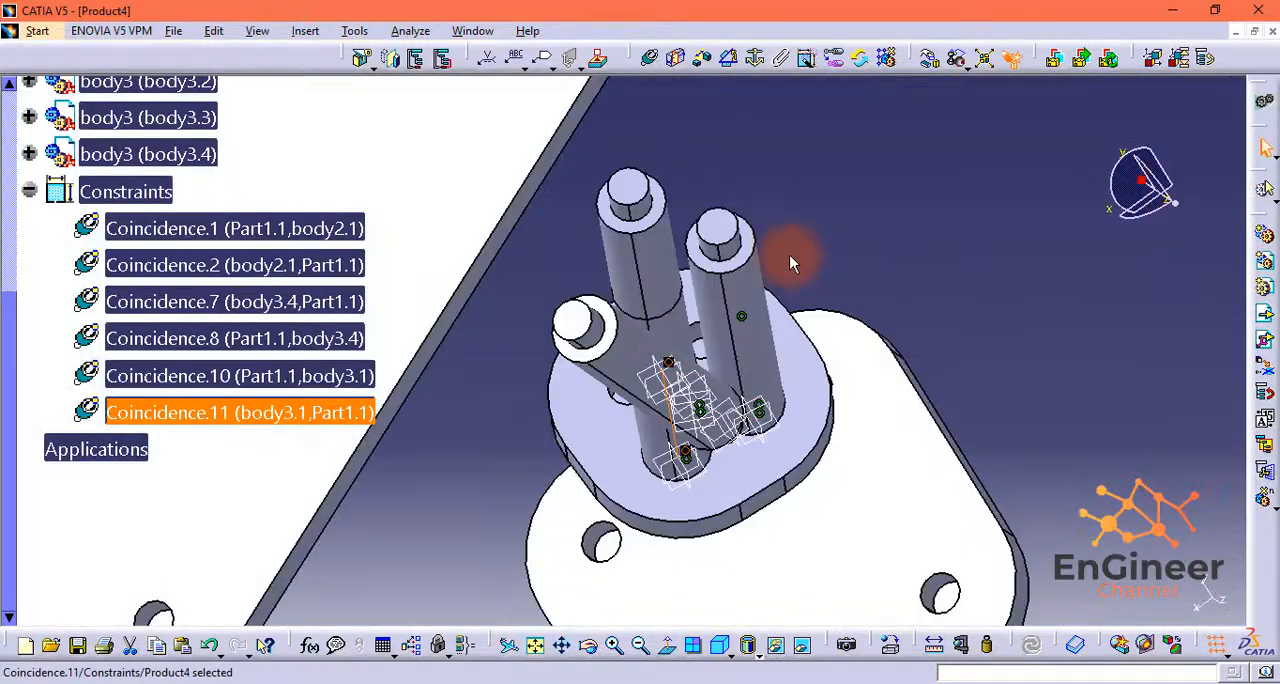
Step: Make the axis of the body3.2 shaft coincident with the axis of a free hole in the smallest plate
{"action": "middle_click_drag", "start_coordinate": [560, 320], "coordinate": [632, 422]}
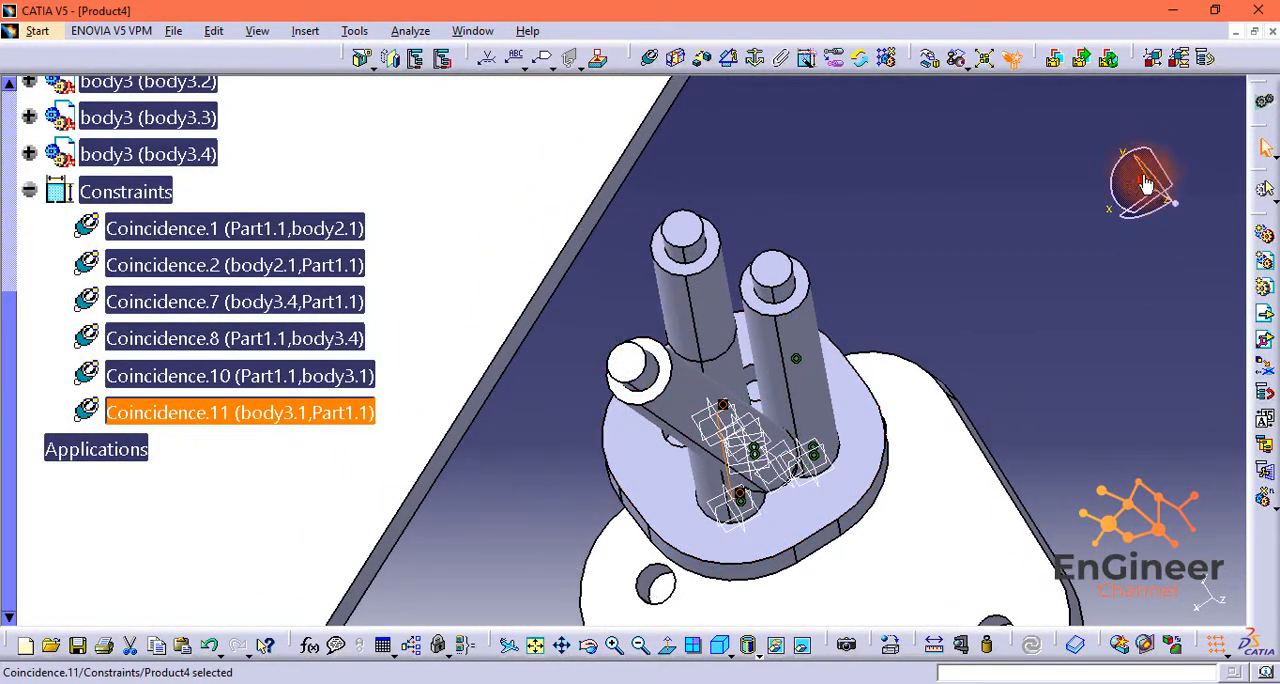
{"action": "left_click_drag", "start_coordinate": [800, 227], "coordinate": [673, 240]}
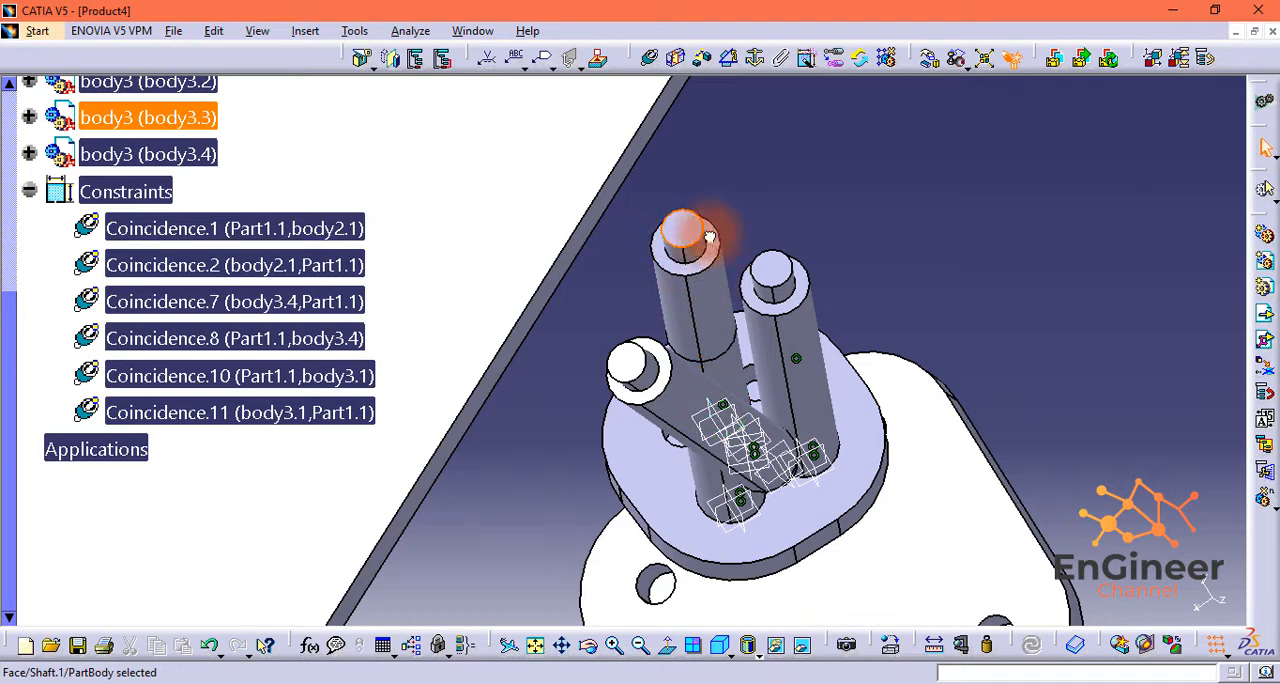
{"action": "left_click_drag", "start_coordinate": [682, 194], "coordinate": [711, 226]}
{"action": "middle_click_drag", "start_coordinate": [946, 352], "coordinate": [871, 343]}
{"action": "left_click", "coordinate": [675, 60]}
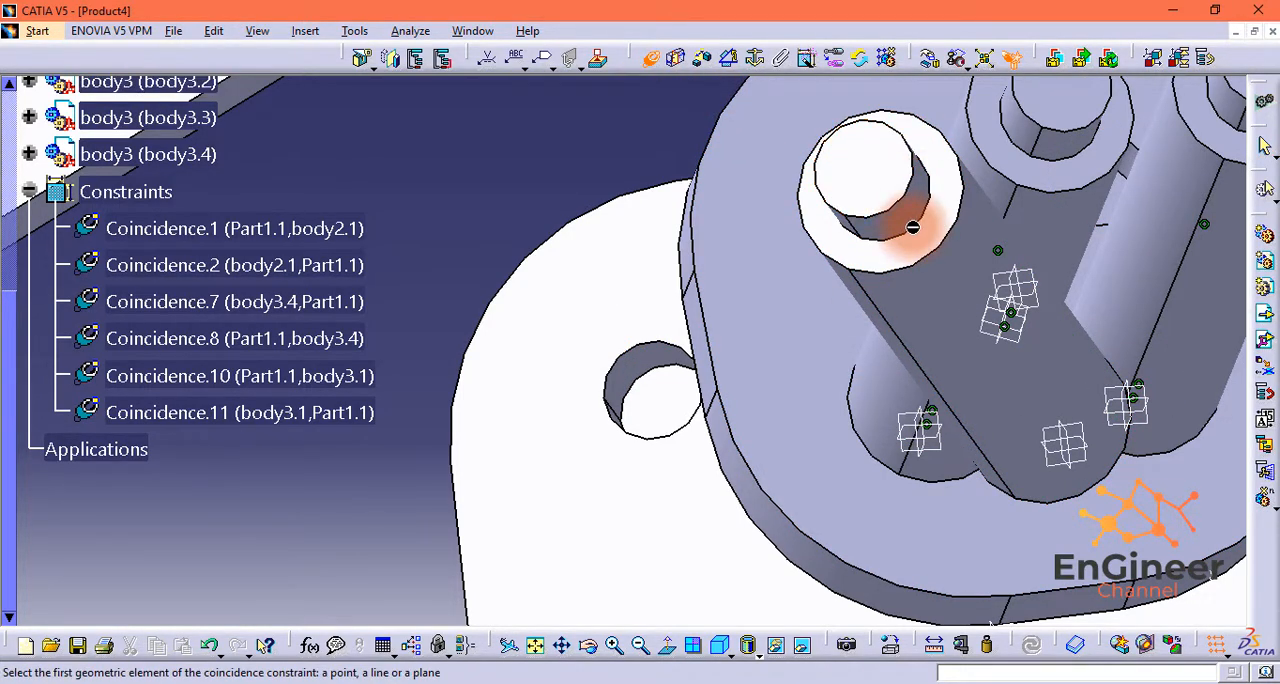
{"action": "middle_click_drag", "start_coordinate": [562, 198], "coordinate": [580, 217]}
{"action": "middle_click_drag", "start_coordinate": [624, 182], "coordinate": [735, 200]}
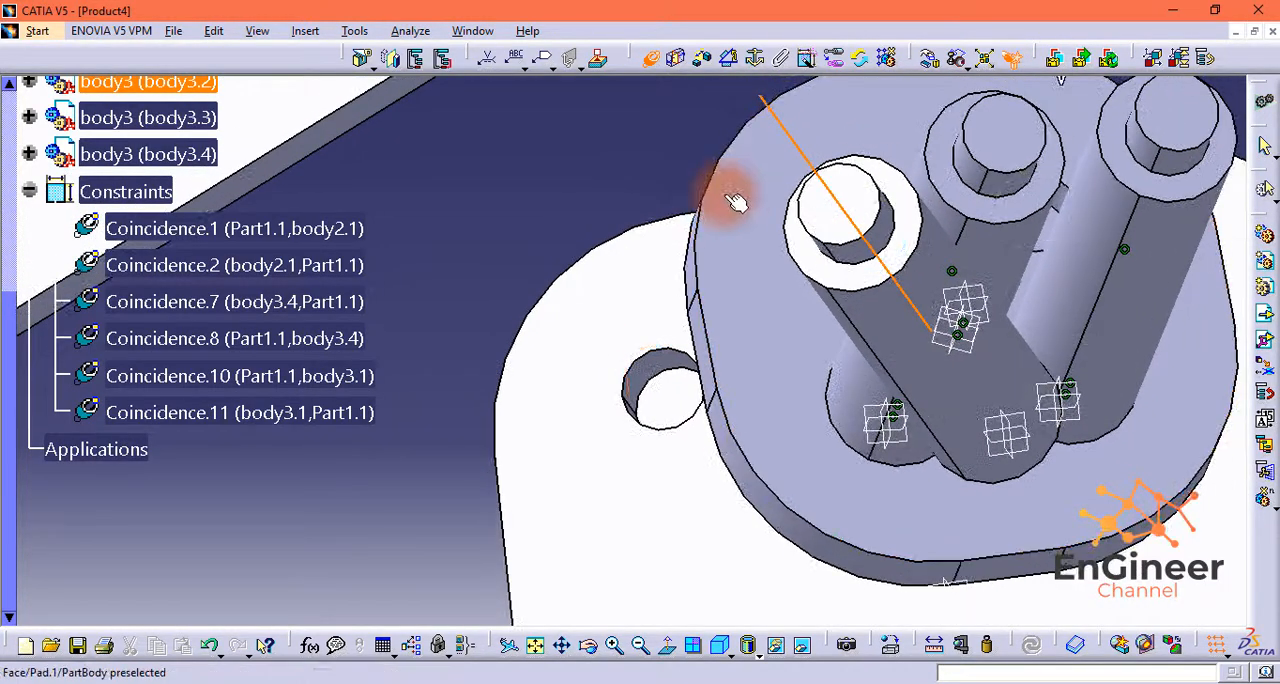
{"action": "left_click", "coordinate": [676, 180]}
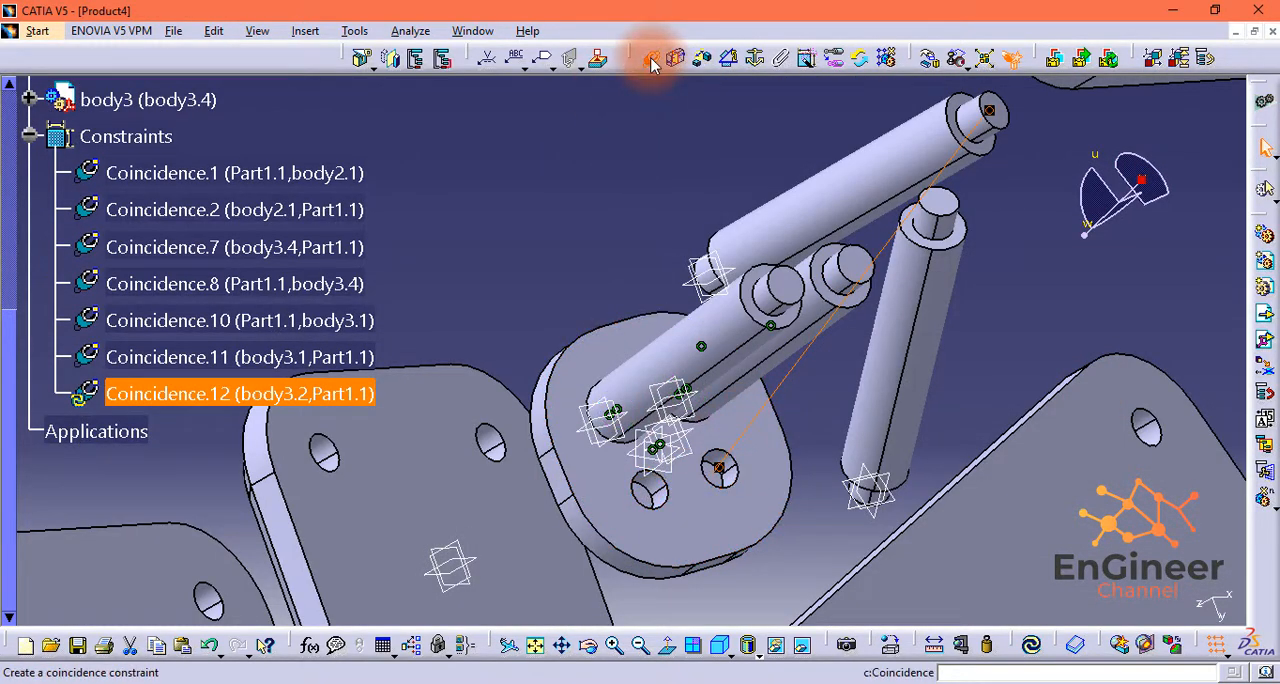
Step: Add a coincidence constraint between that hole's floor and the body3.2 shaft's end face, and update the assembly
{"action": "left_click", "coordinate": [652, 62]}
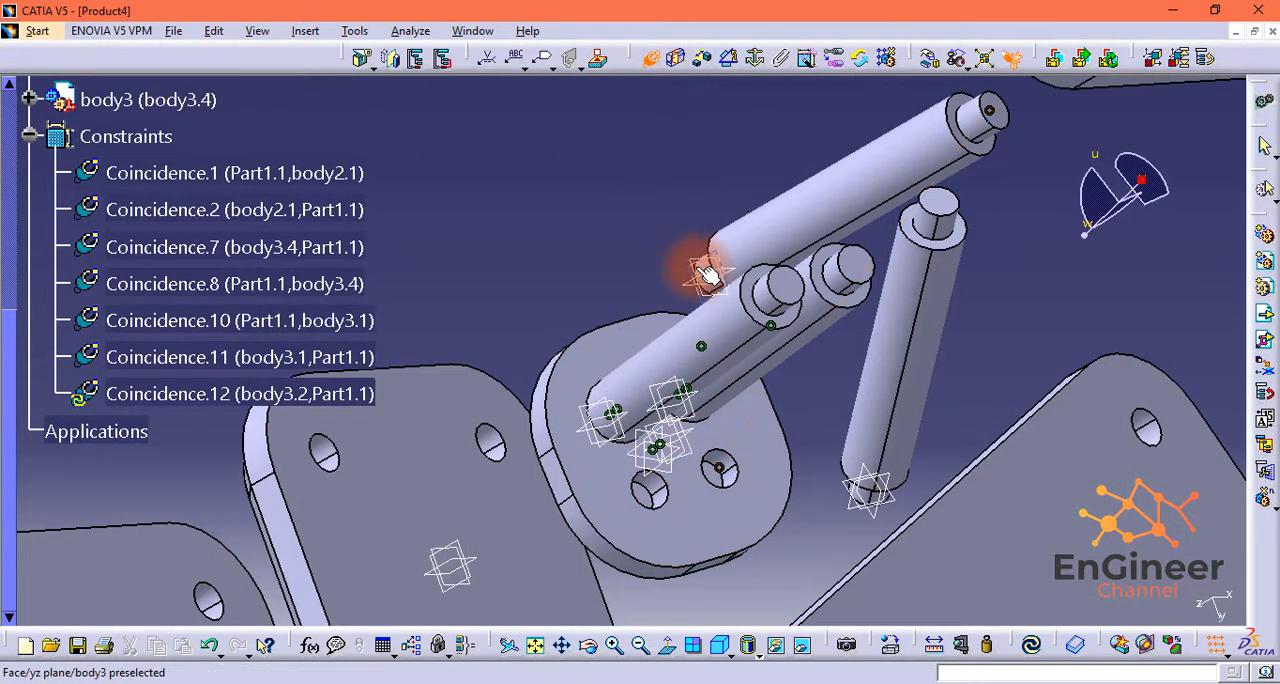
{"action": "left_click", "coordinate": [717, 470]}
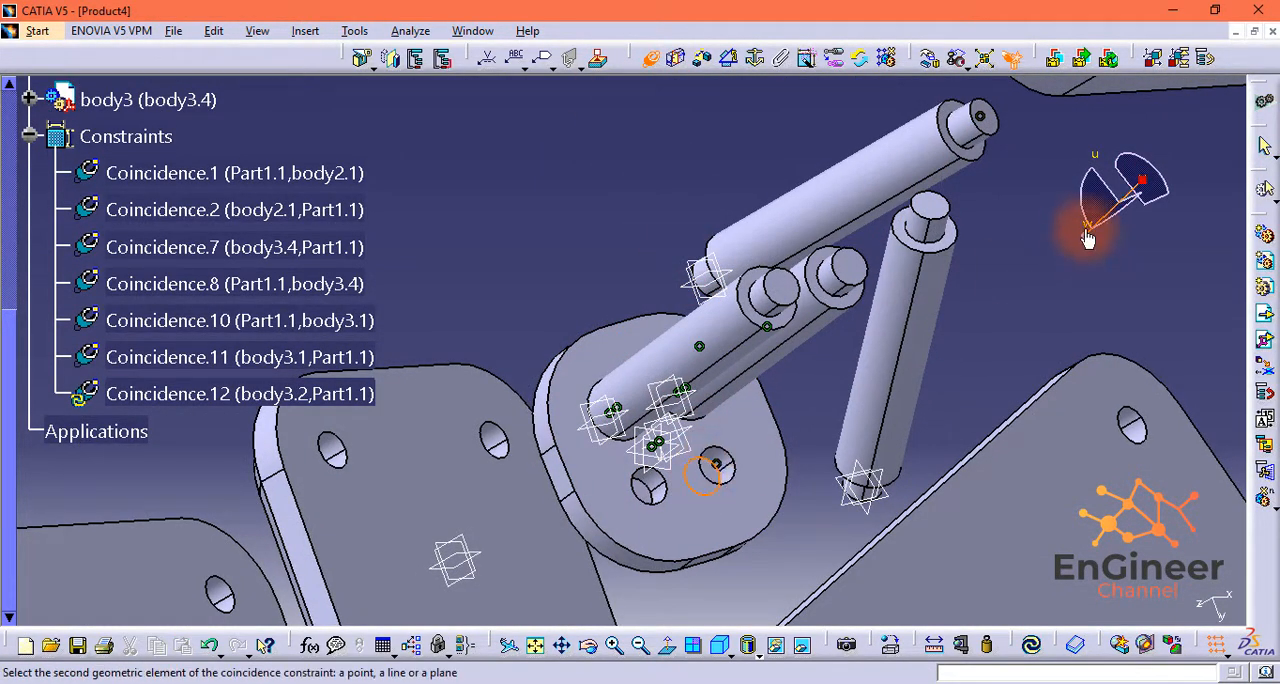
{"action": "left_click_drag", "start_coordinate": [1088, 238], "coordinate": [700, 280]}
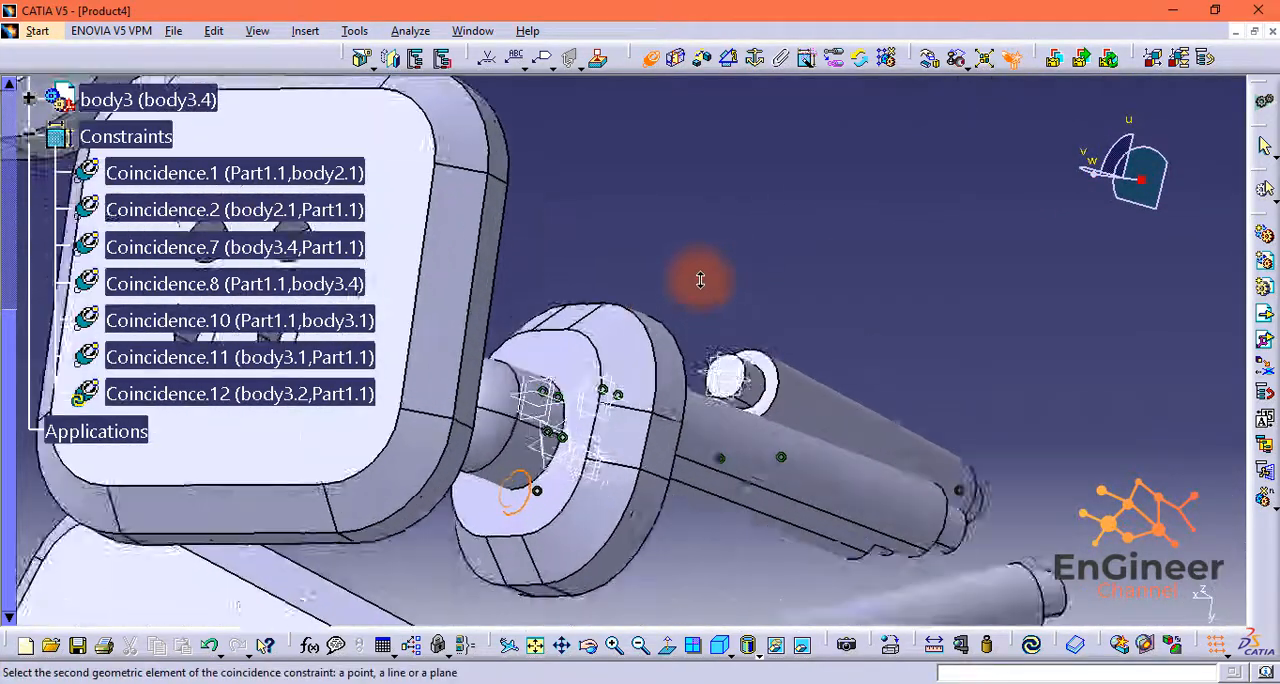
{"action": "middle_click_drag", "start_coordinate": [700, 280], "coordinate": [890, 285]}
{"action": "left_click", "coordinate": [1055, 510]}
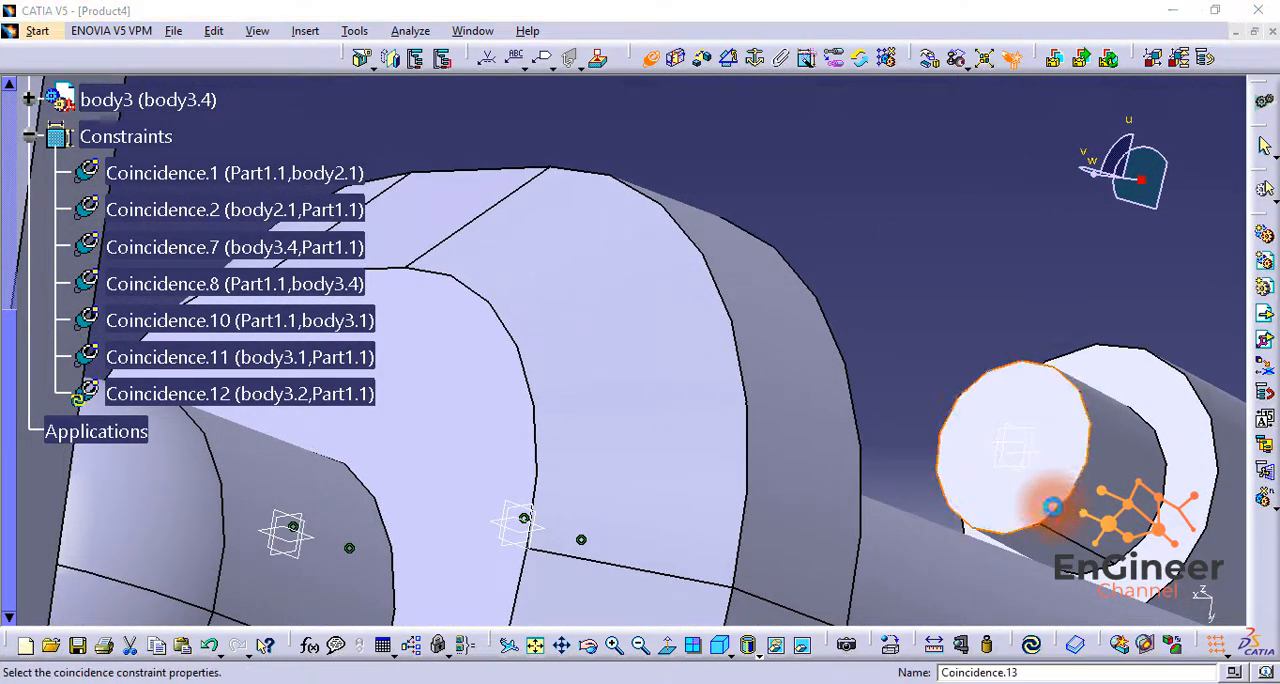
{"action": "left_click", "coordinate": [1150, 641]}
{"action": "left_click", "coordinate": [1037, 653]}
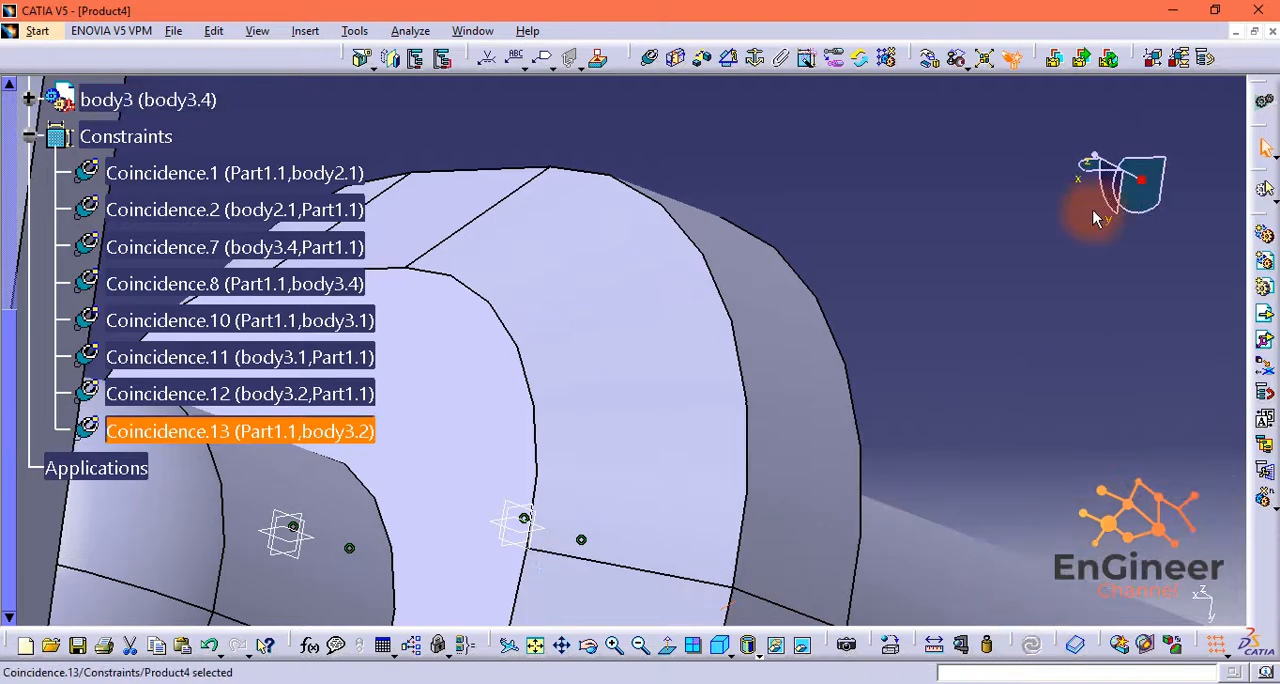
Step: Constrain the body3.3 shaft's end face coincident with the floor of the last free hole in the smallest plate, with Opposite orientation
{"action": "mouse_move", "coordinate": [1094, 175]}
{"action": "left_mouse_down"}
{"action": "mouse_move", "coordinate": [1166, 174]}
{"action": "mouse_move", "coordinate": [1095, 156]}
{"action": "left_mouse_up"}
{"action": "mouse_move", "coordinate": [1058, 235]}
{"action": "middle_mouse_down"}
{"action": "mouse_move", "coordinate": [1055, 292]}
{"action": "mouse_move", "coordinate": [1080, 230]}
{"action": "middle_mouse_up"}
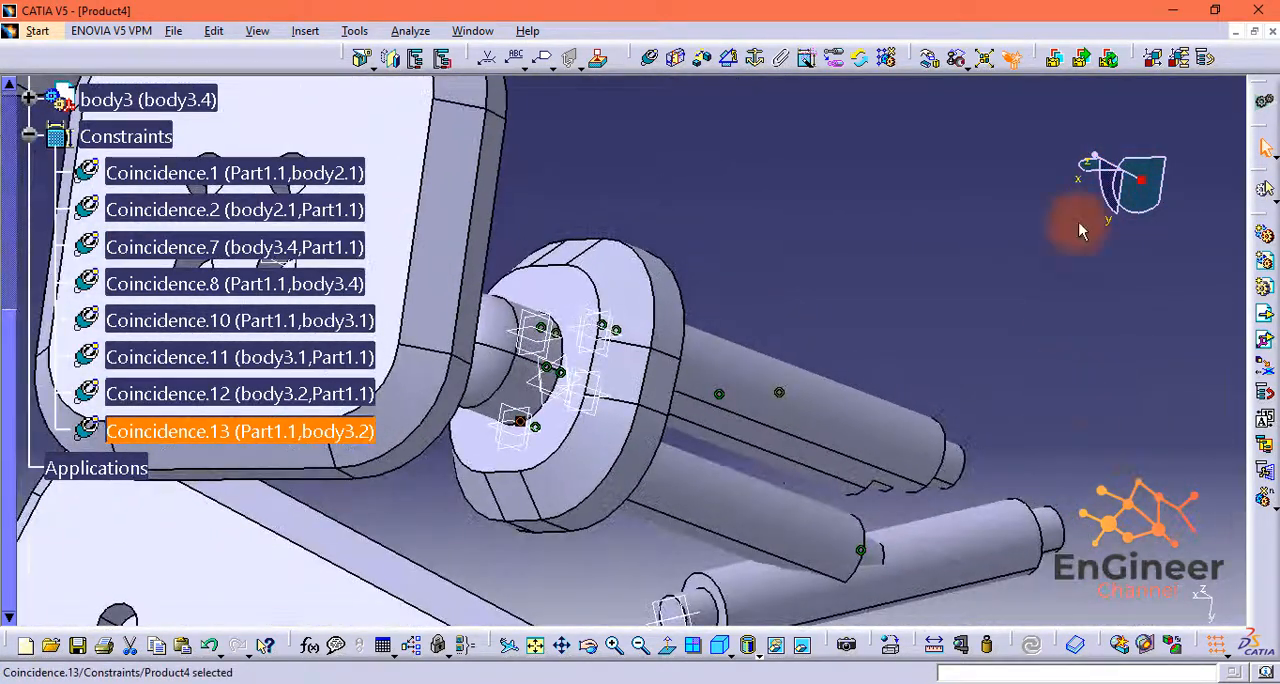
{"action": "left_click_drag", "start_coordinate": [1096, 165], "coordinate": [1020, 240]}
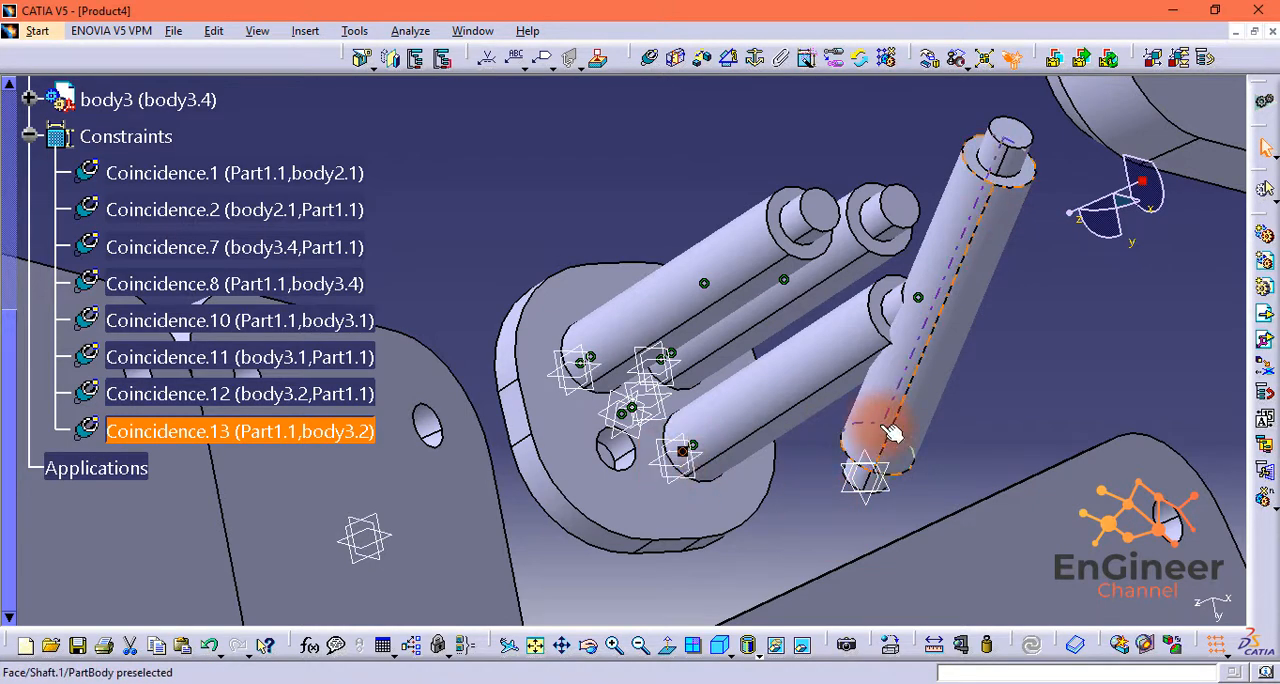
{"action": "middle_click_drag", "start_coordinate": [886, 427], "coordinate": [1020, 495]}
{"action": "middle_click_drag", "start_coordinate": [1010, 413], "coordinate": [997, 547]}
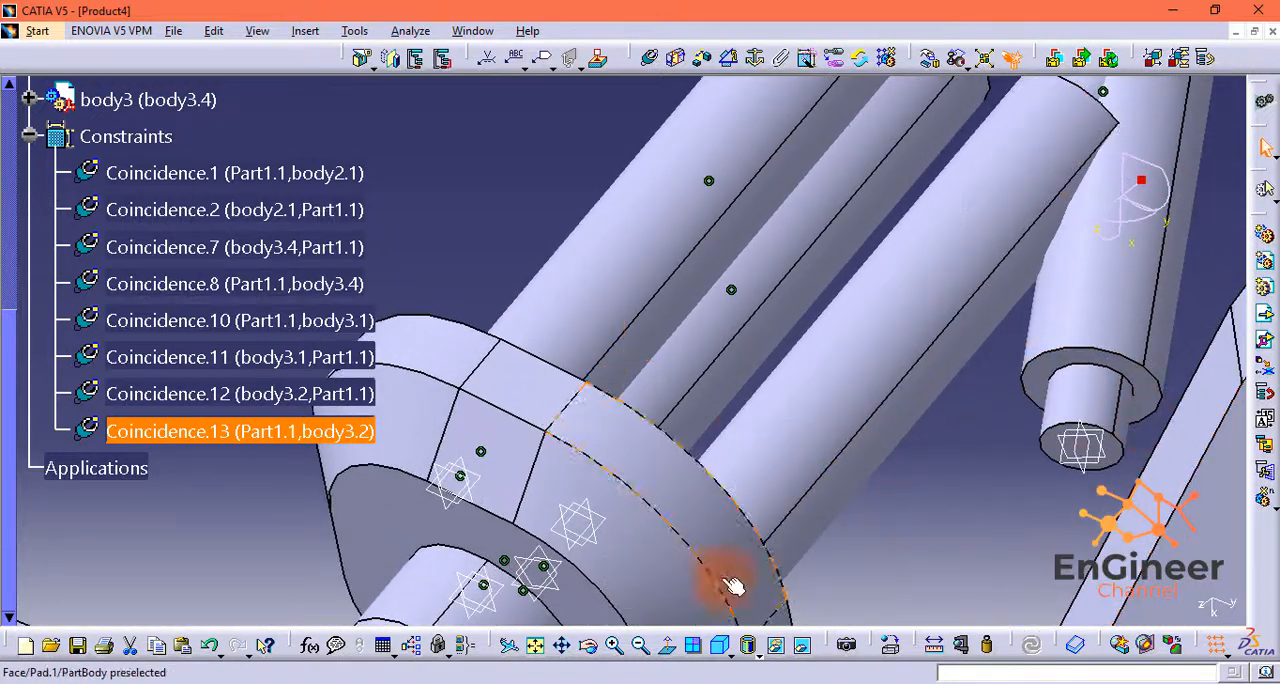
{"action": "left_click", "coordinate": [650, 57]}
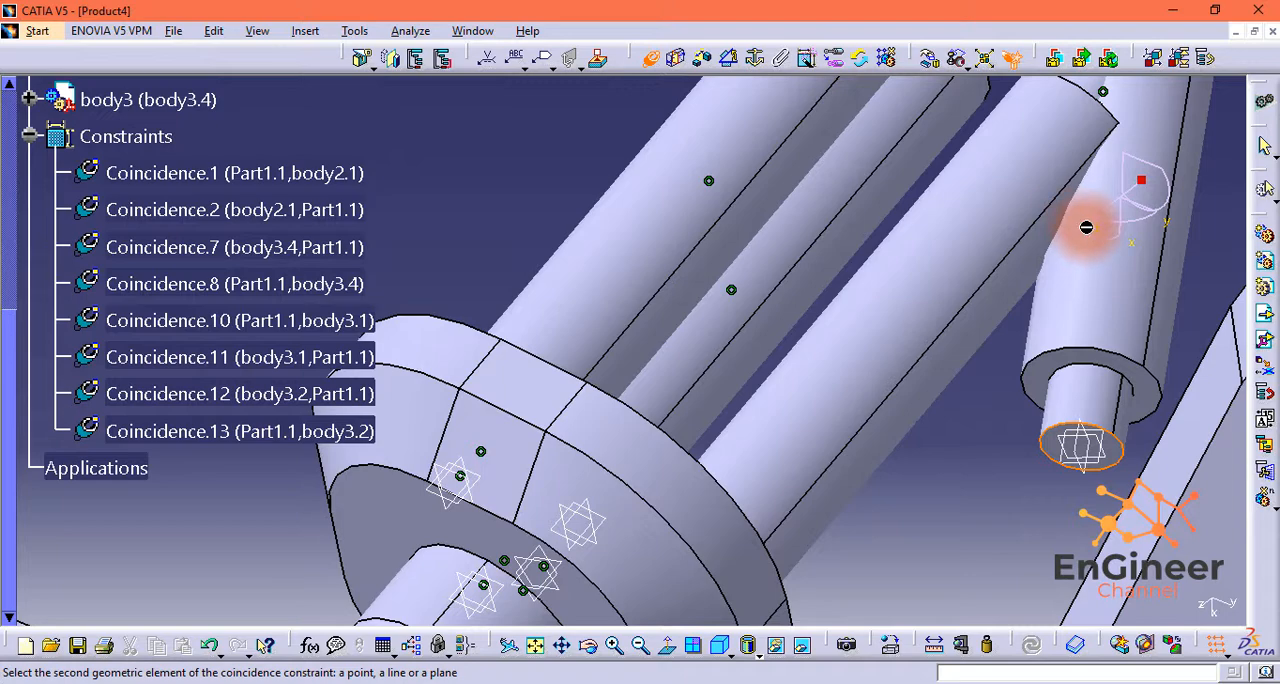
{"action": "middle_click_drag", "start_coordinate": [1086, 227], "coordinate": [730, 478]}
{"action": "left_click", "coordinate": [726, 473]}
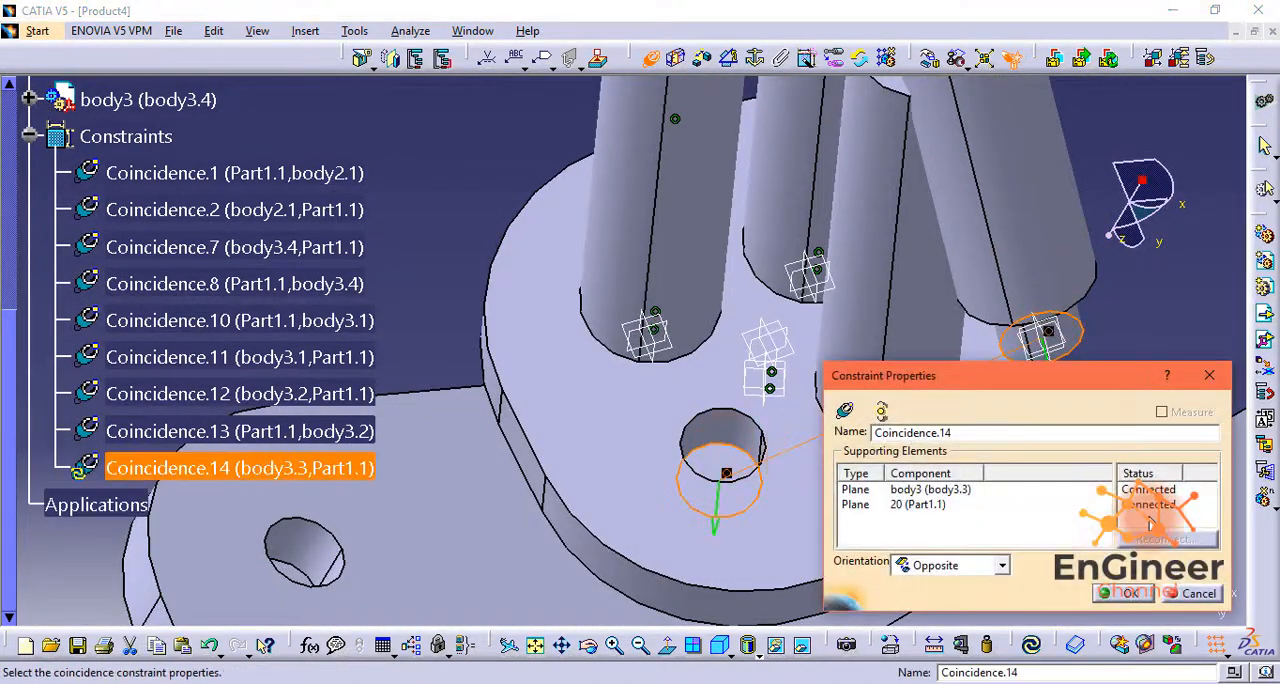
{"action": "left_click", "coordinate": [1124, 592]}
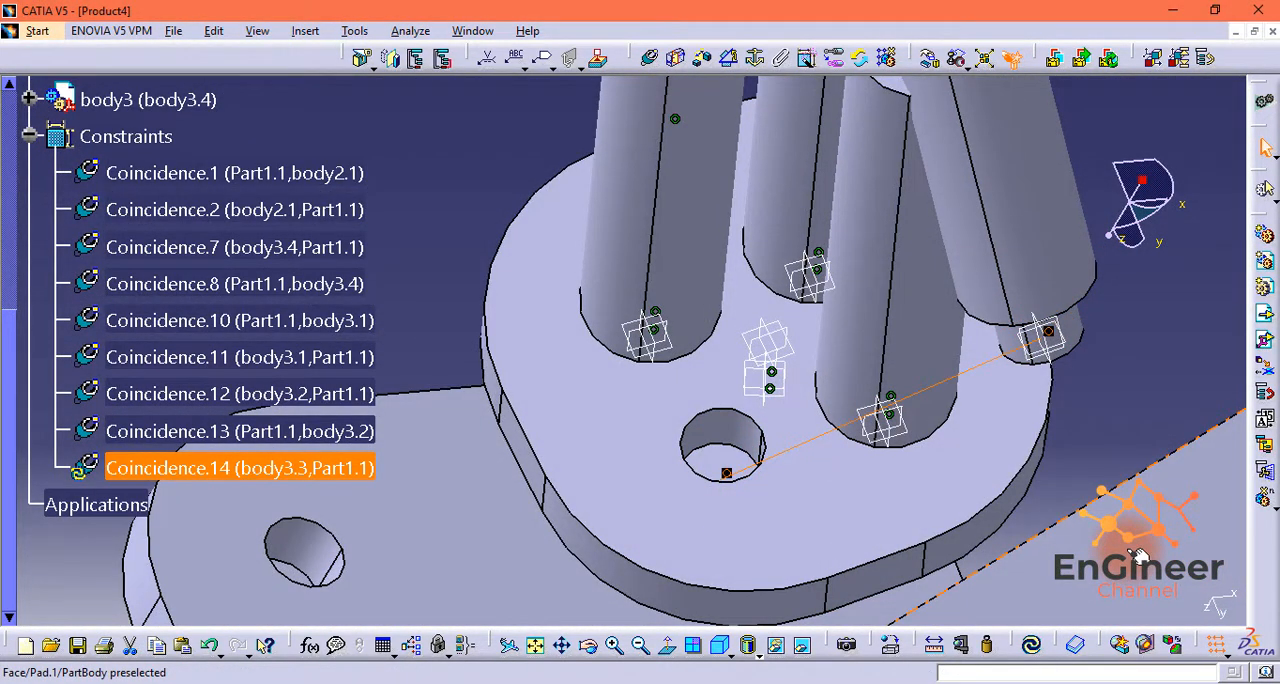
Step: Make the axis of the body3.3 shaft coincident with the axis of the last free hole, and update the assembly
{"action": "left_click", "coordinate": [648, 62]}
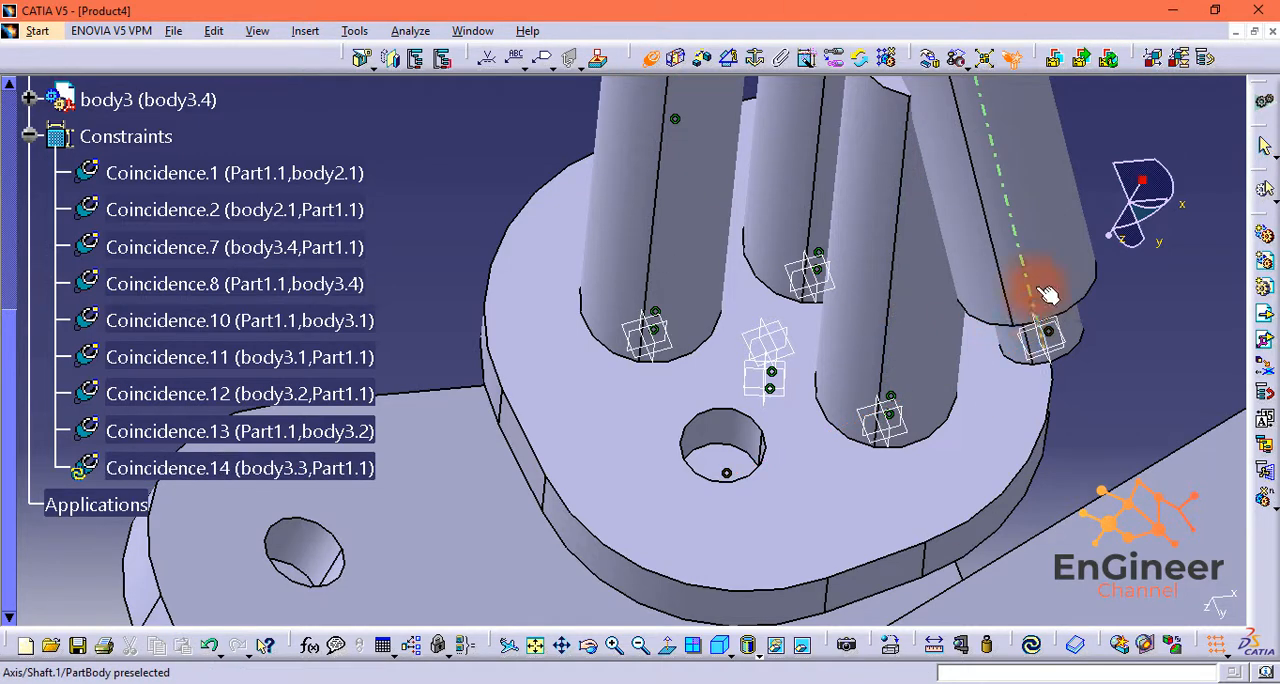
{"action": "left_click", "coordinate": [759, 429]}
{"action": "left_click", "coordinate": [1031, 645]}
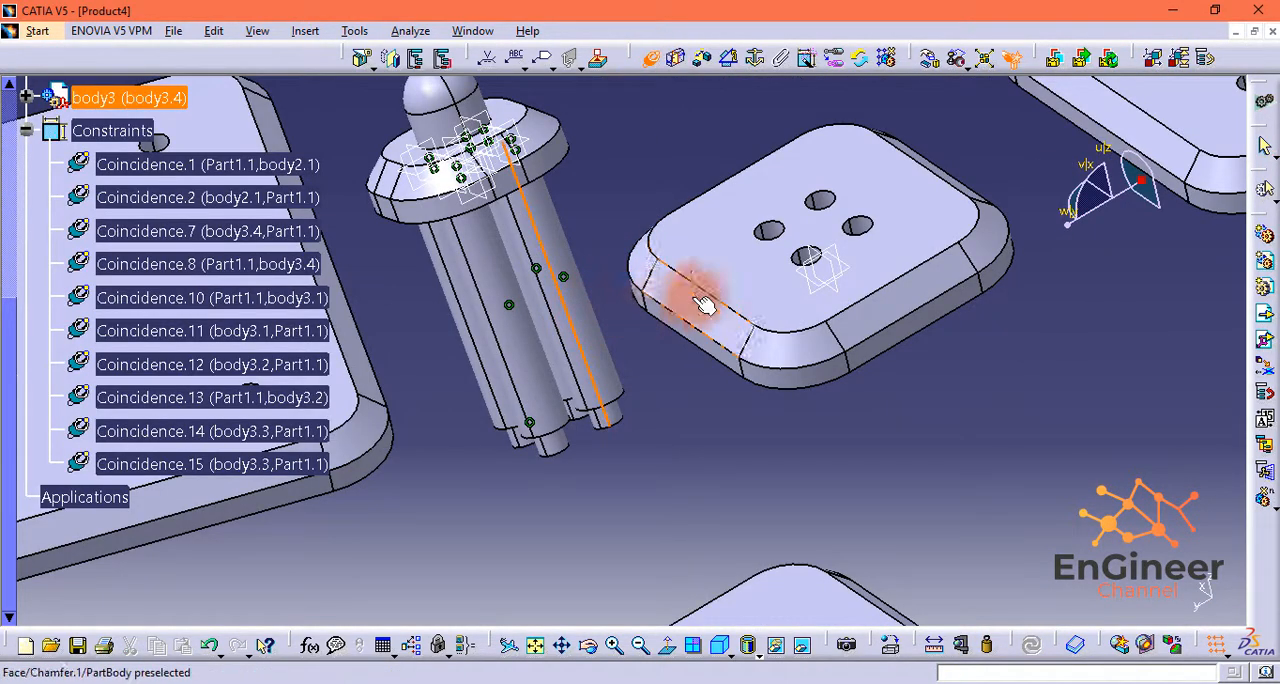
Step: Make the axes of the body3.4 and body3.3 shafts coincident with the axes of two neighbouring holes in the Part1.6 plate
{"action": "left_click", "coordinate": [850, 226]}
{"action": "left_click", "coordinate": [650, 60]}
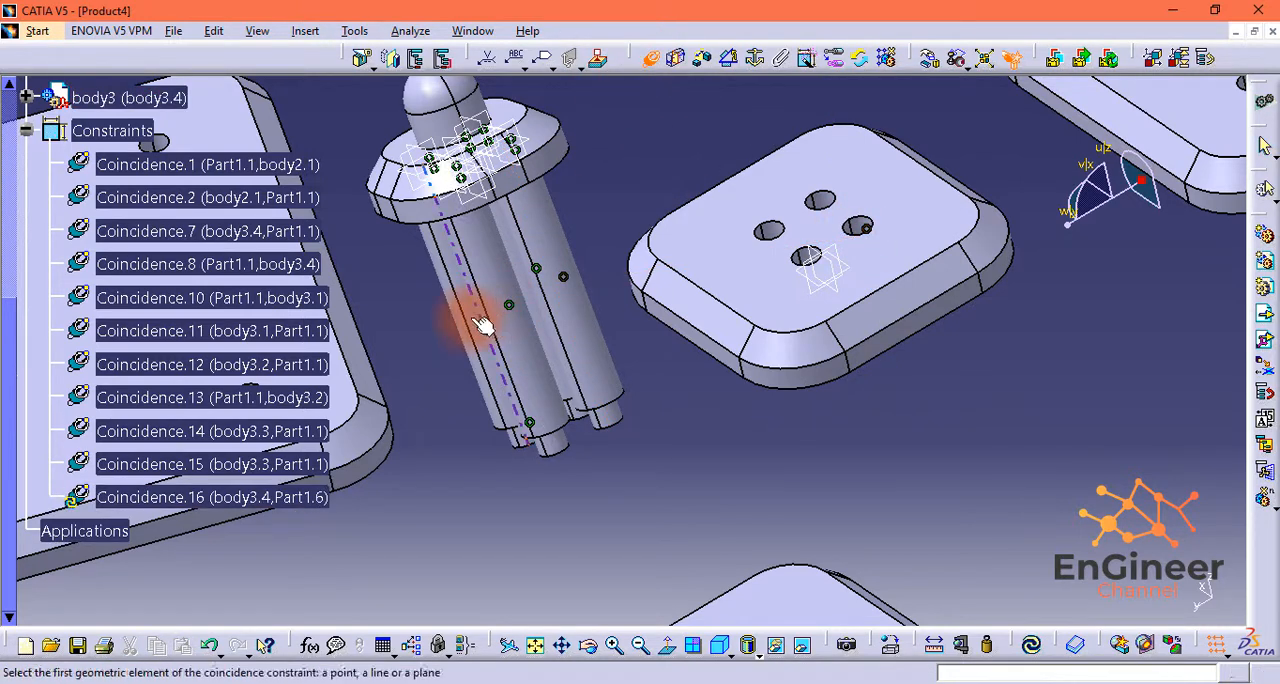
{"action": "left_click", "coordinate": [512, 345]}
{"action": "scroll", "coordinate": [810, 225], "scroll_direction": "up", "scroll_amount": 3}
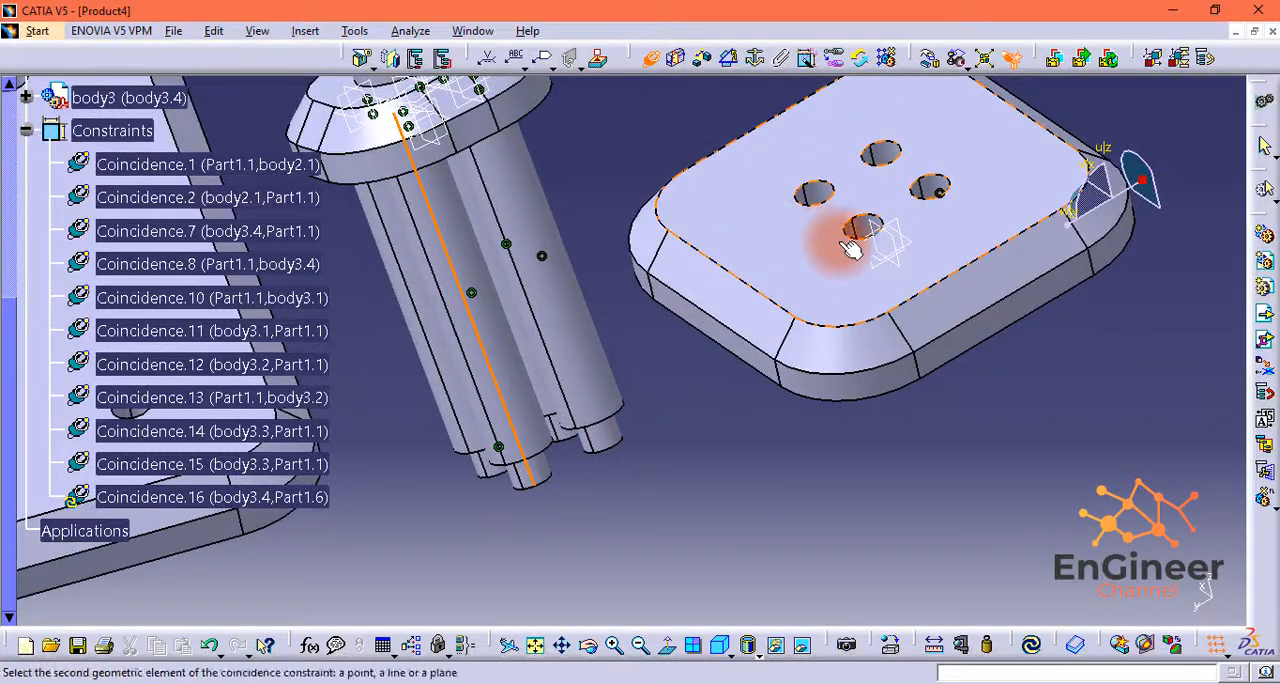
{"action": "left_click", "coordinate": [877, 236]}
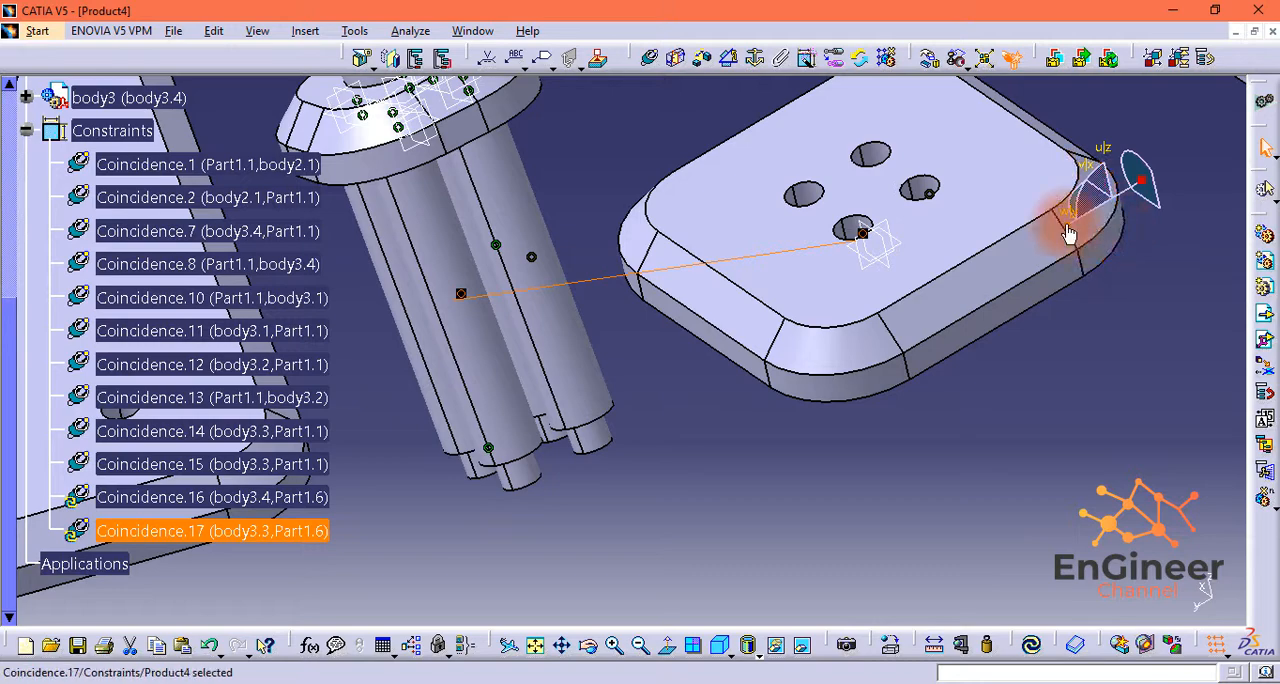
Step: Make the axis of the body3.2 shaft coincident with the axis of its matching central hole in the Part1.6 plate
{"action": "mouse_move", "coordinate": [1068, 232]}
{"action": "left_mouse_down"}
{"action": "mouse_move", "coordinate": [1088, 216]}
{"action": "mouse_move", "coordinate": [1090, 229]}
{"action": "left_mouse_up"}
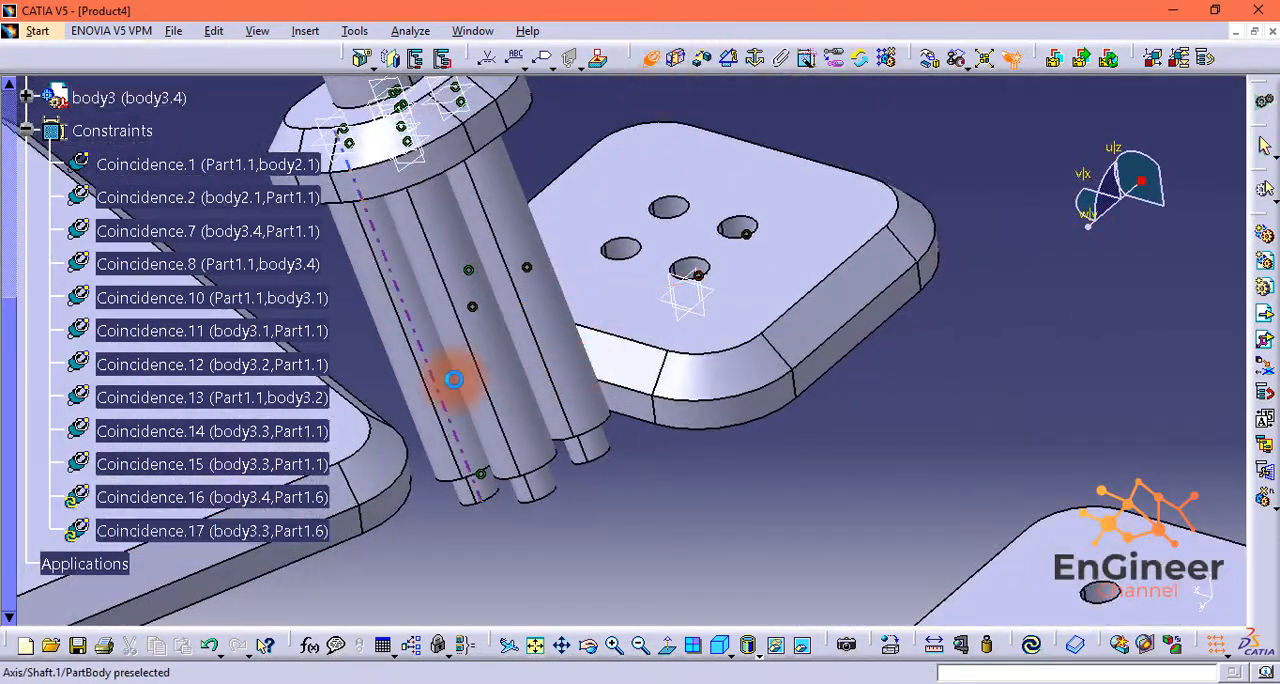
{"action": "left_click", "coordinate": [443, 376]}
{"action": "left_click", "coordinate": [610, 250]}
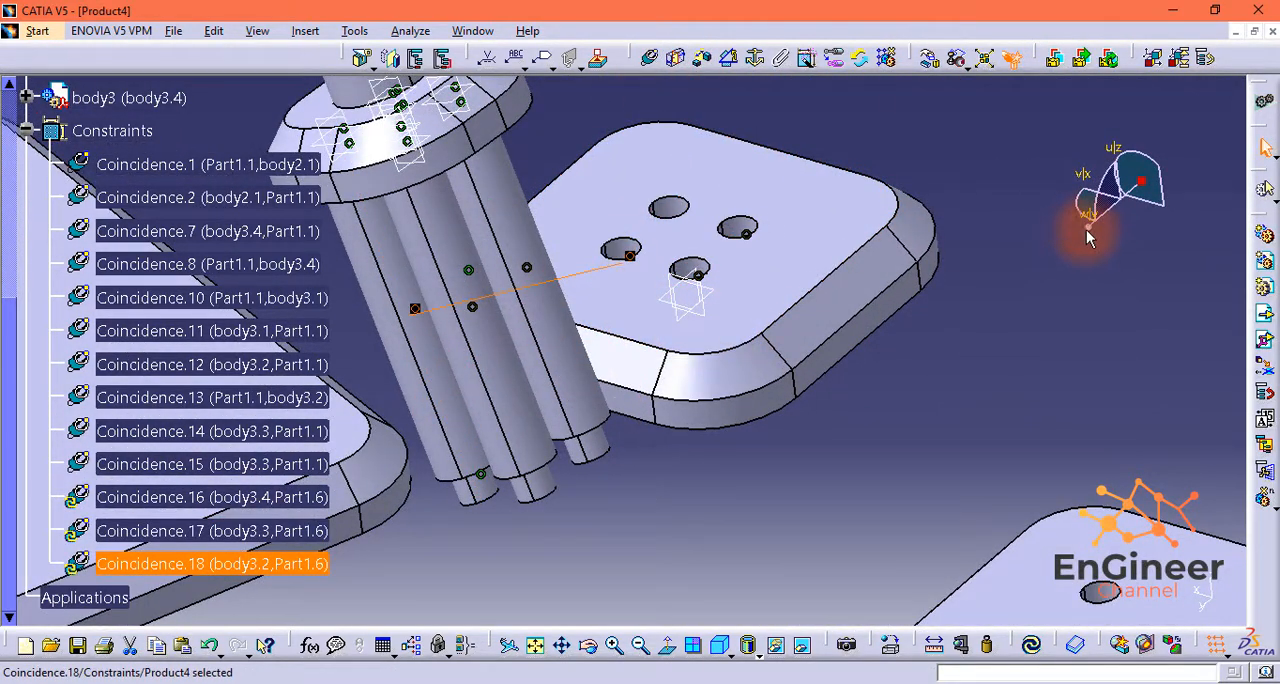
Step: Constrain the body3.2 shaft's end face coincident with the hole floor in Part1.6, with Opposite orientation, and update the assembly
{"action": "mouse_move", "coordinate": [1088, 236]}
{"action": "left_mouse_down"}
{"action": "mouse_move", "coordinate": [1103, 177]}
{"action": "mouse_move", "coordinate": [1087, 180]}
{"action": "mouse_move", "coordinate": [1089, 246]}
{"action": "left_mouse_up"}
{"action": "left_click", "coordinate": [653, 57]}
{"action": "middle_click_drag", "start_coordinate": [650, 104], "coordinate": [687, 252]}
{"action": "scroll", "coordinate": [697, 259], "scroll_direction": "up", "scroll_amount": 5}
{"action": "left_click_drag", "start_coordinate": [1089, 246], "coordinate": [1128, 267]}
{"action": "left_click", "coordinate": [541, 109]}
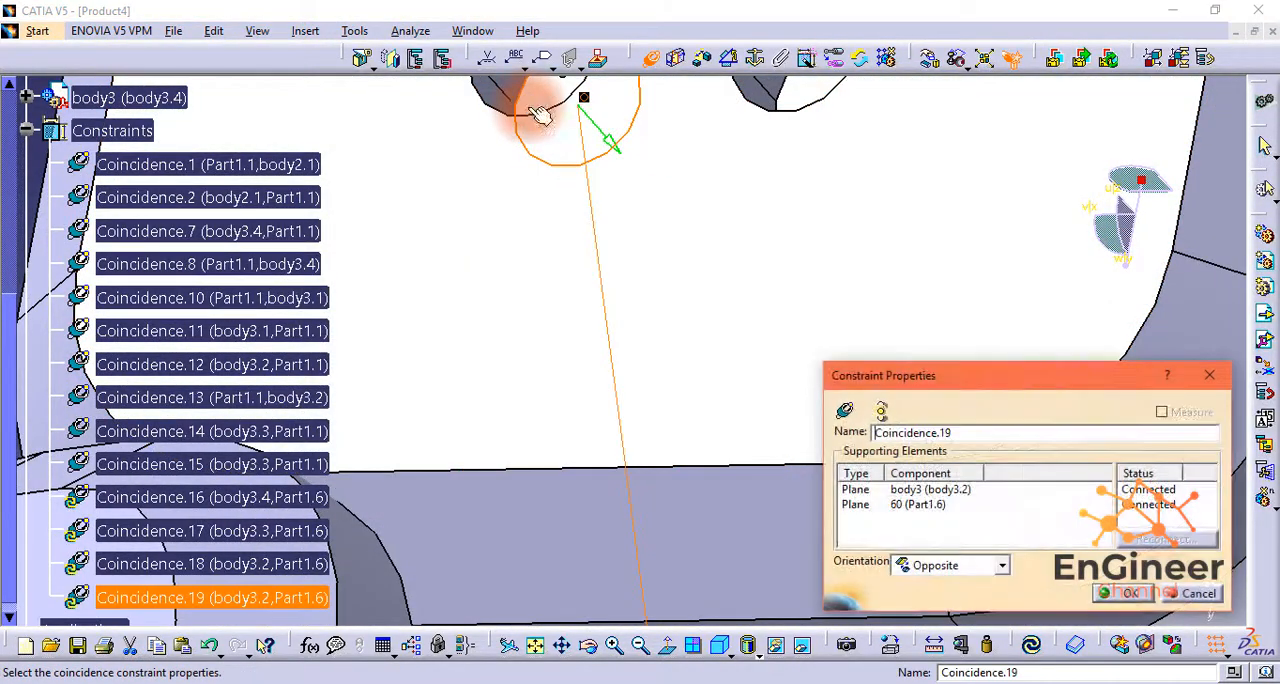
{"action": "left_click", "coordinate": [1128, 591]}
{"action": "left_click", "coordinate": [1031, 645]}
Step: Inspect the updated shaft joints between the smallest plate and Part1.6 from several angles, along with the remaining loose plates
{"action": "middle_click_drag", "start_coordinate": [910, 525], "coordinate": [850, 430]}
{"action": "left_click", "coordinate": [640, 645]}
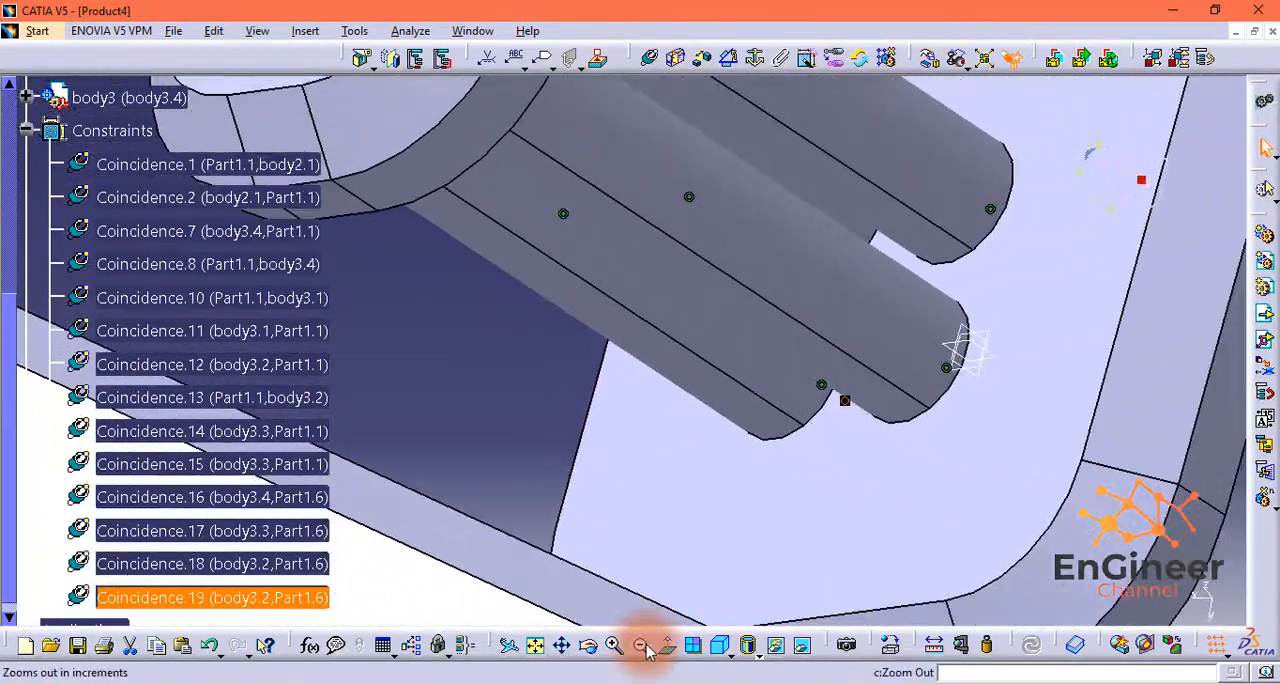
{"action": "left_click", "coordinate": [640, 645]}
{"action": "left_click", "coordinate": [640, 645]}
{"action": "left_click", "coordinate": [1105, 148]}
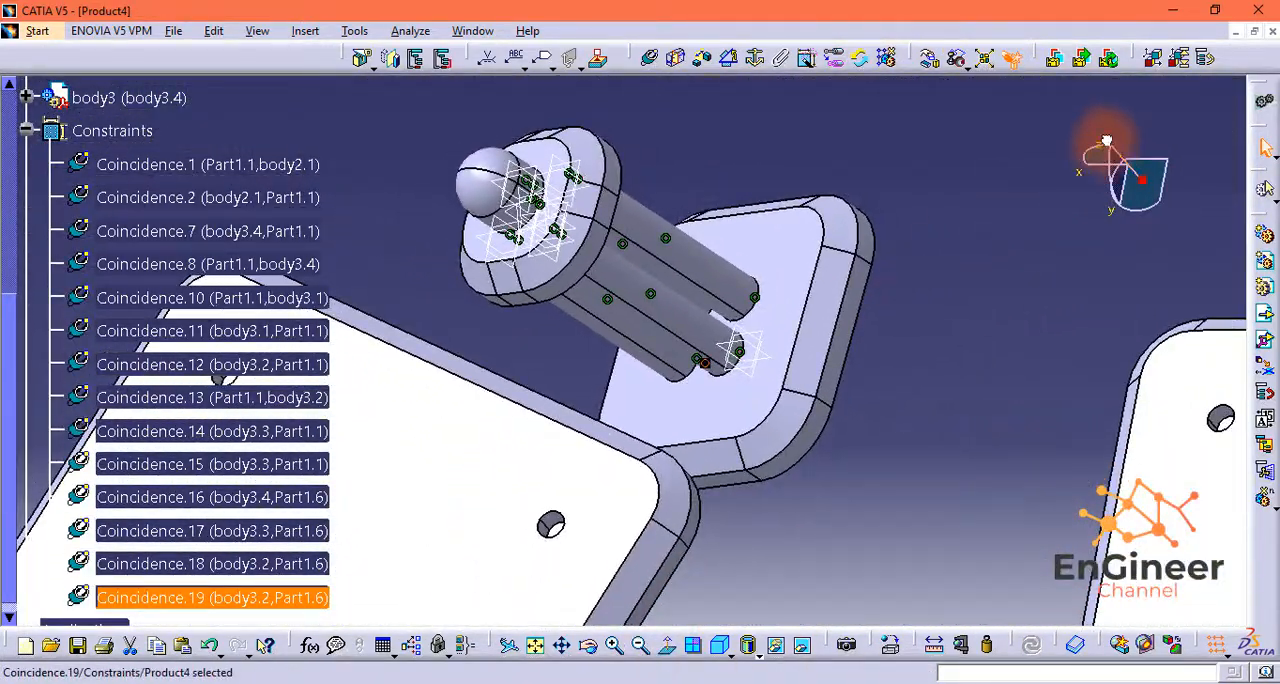
{"action": "left_click_drag", "start_coordinate": [1105, 140], "coordinate": [1223, 52]}
{"action": "left_click", "coordinate": [640, 645]}
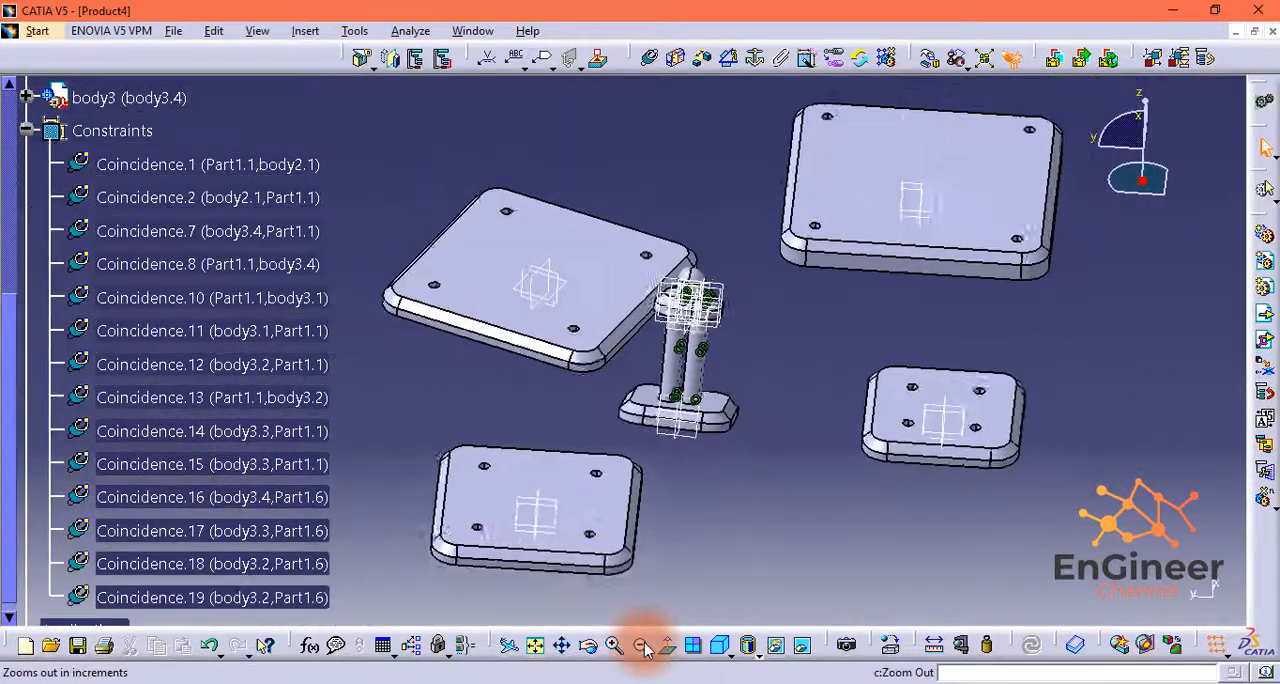
{"action": "left_click", "coordinate": [641, 645]}
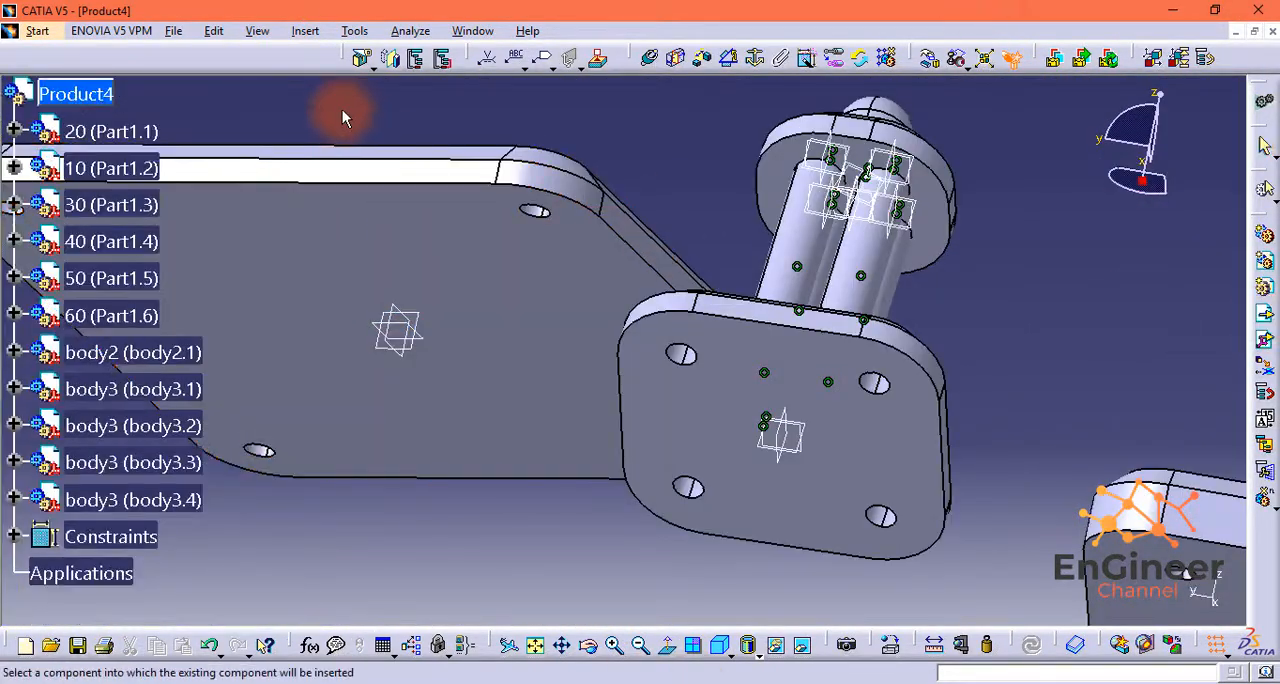
Step: Insert a fifth body3 shaft into Product4 as an existing component
{"action": "left_click", "coordinate": [75, 93]}
{"action": "left_click", "coordinate": [965, 465]}
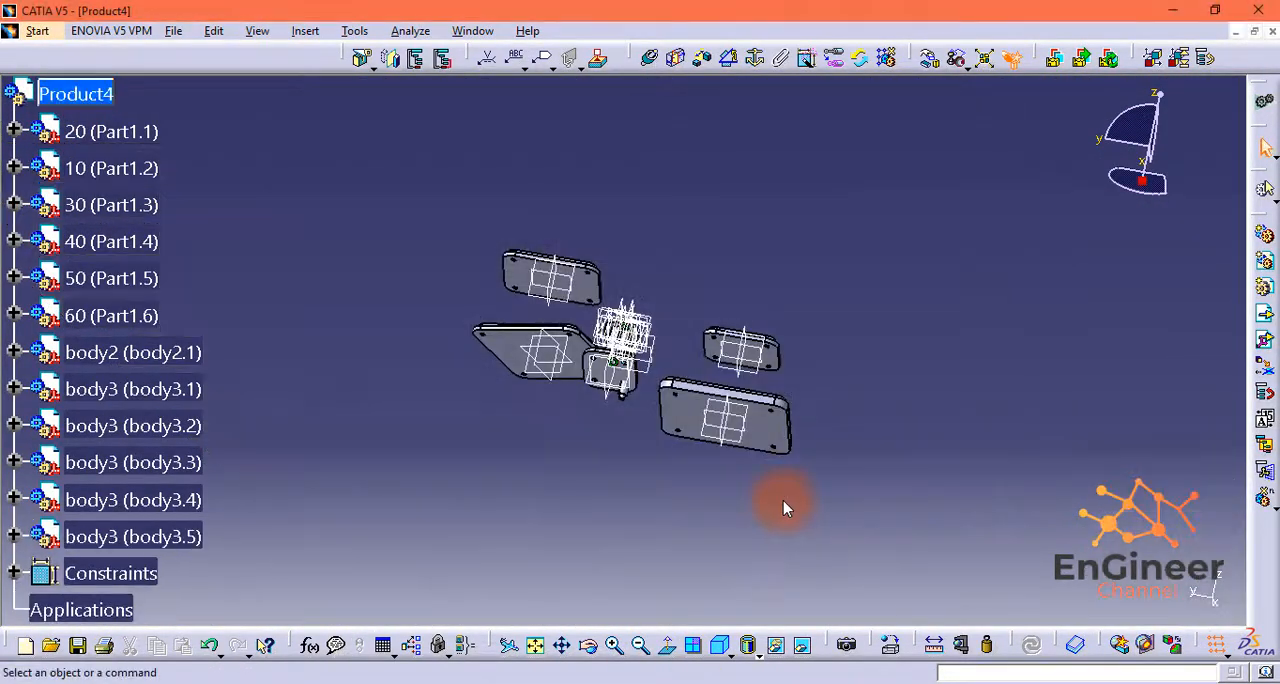
{"action": "left_click", "coordinate": [614, 646]}
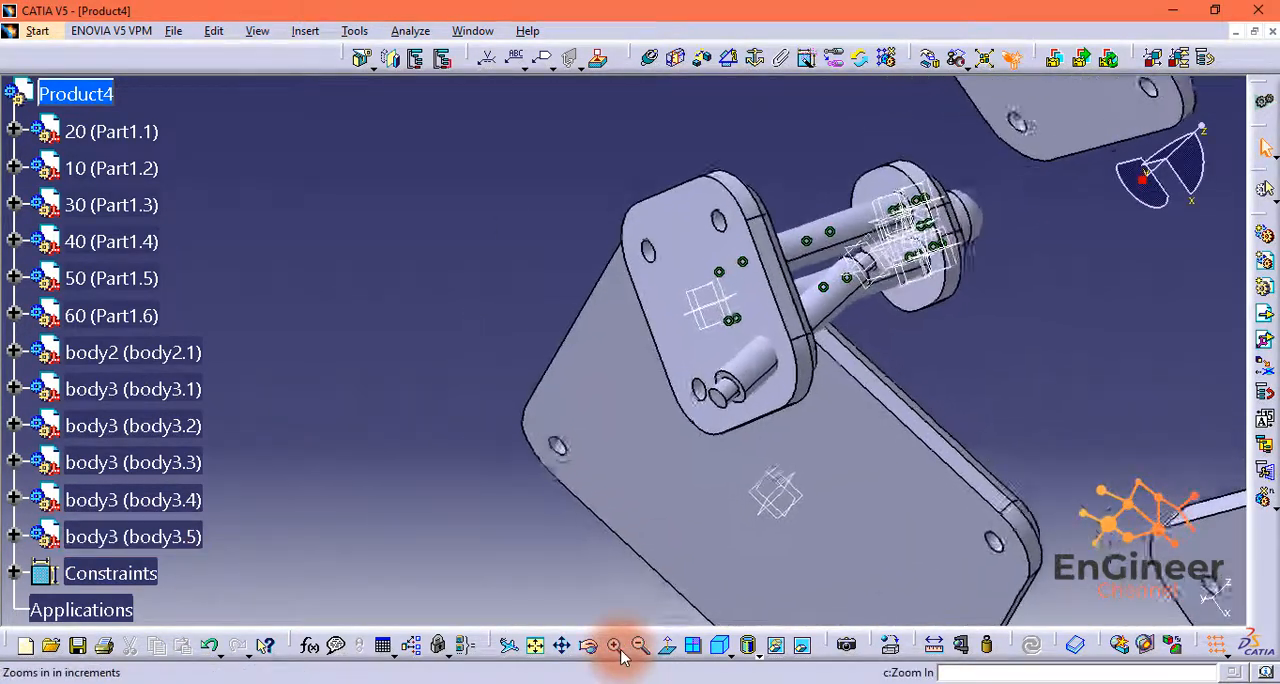
{"action": "left_click", "coordinate": [614, 646]}
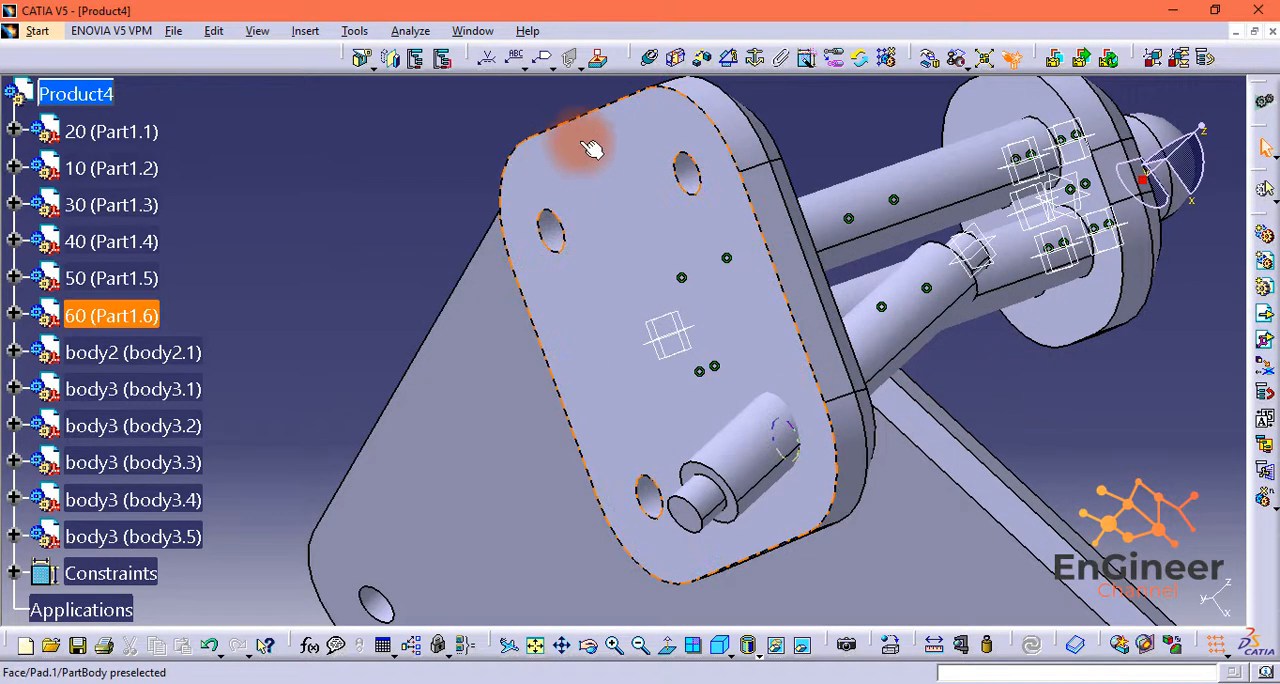
Step: Make the axis of the body3.5 shaft coincident with the axis of a corner hole on the underside of Part1.6
{"action": "left_click", "coordinate": [651, 61]}
{"action": "left_click", "coordinate": [940, 290]}
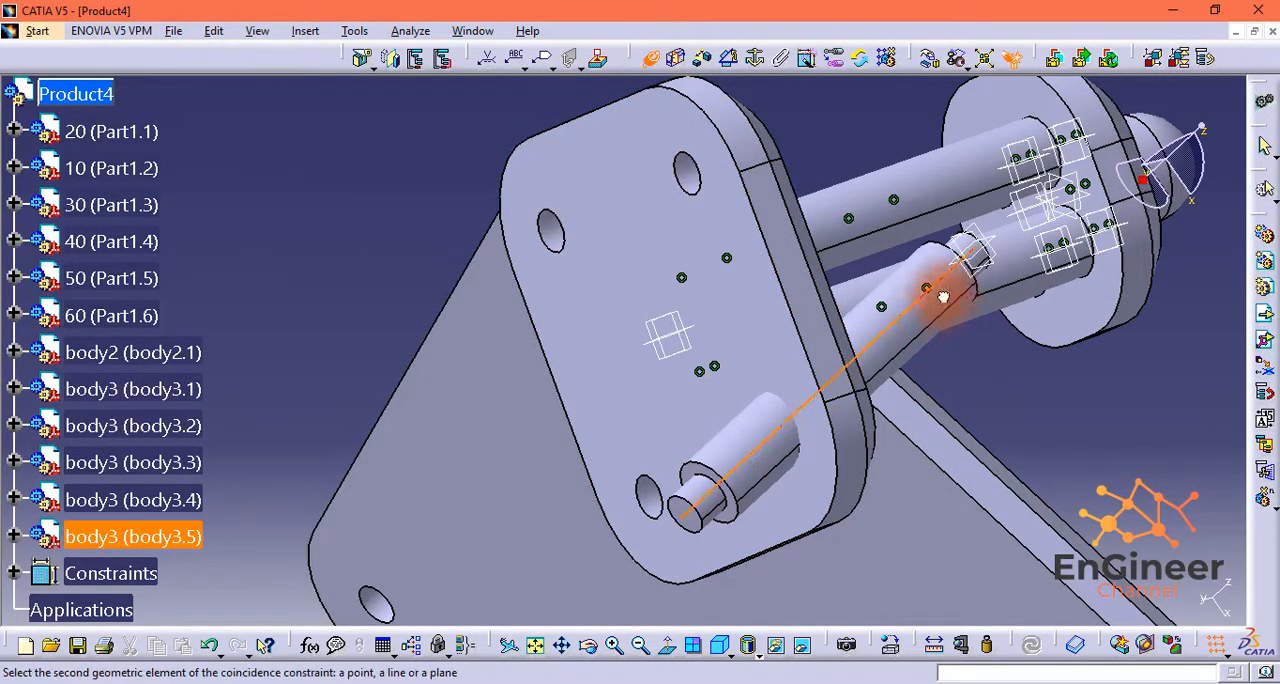
{"action": "left_click", "coordinate": [689, 186]}
{"action": "left_click_drag", "start_coordinate": [1204, 130], "coordinate": [1214, 124]}
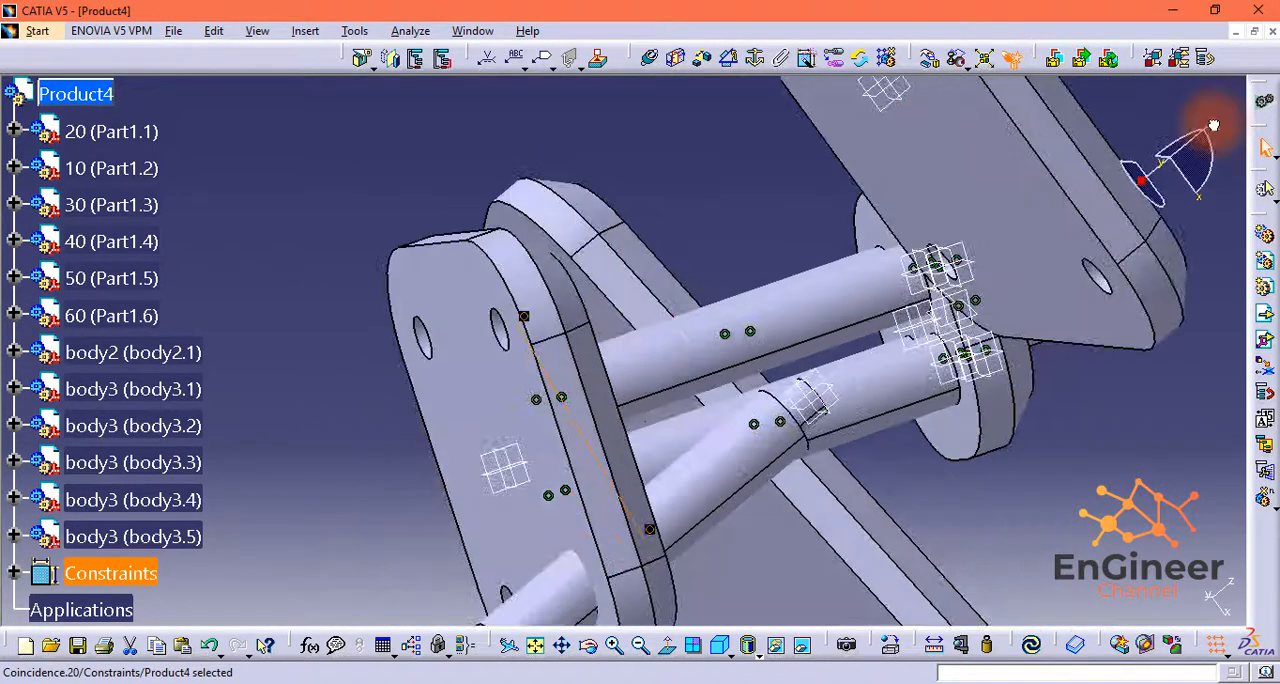
{"action": "middle_click_drag", "start_coordinate": [764, 376], "coordinate": [915, 300]}
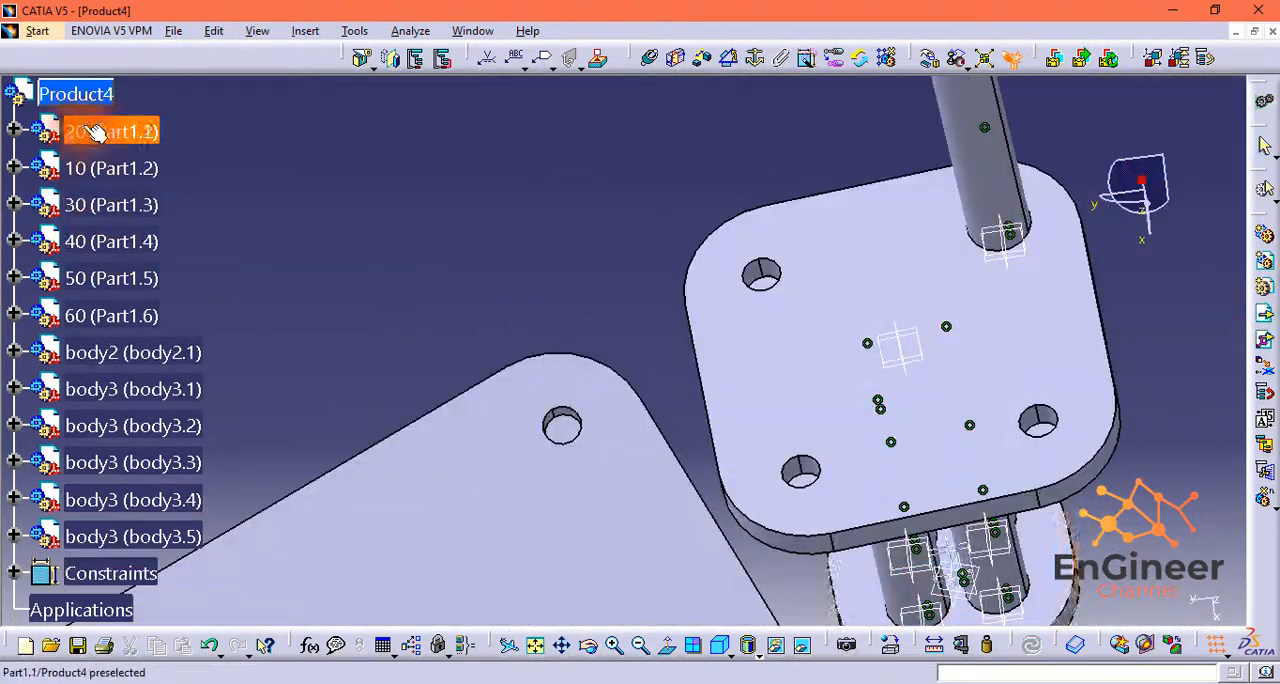
Step: Insert a sixth body3 shaft from file into Product4
{"action": "left_click", "coordinate": [75, 94]}
{"action": "left_click", "coordinate": [508, 228]}
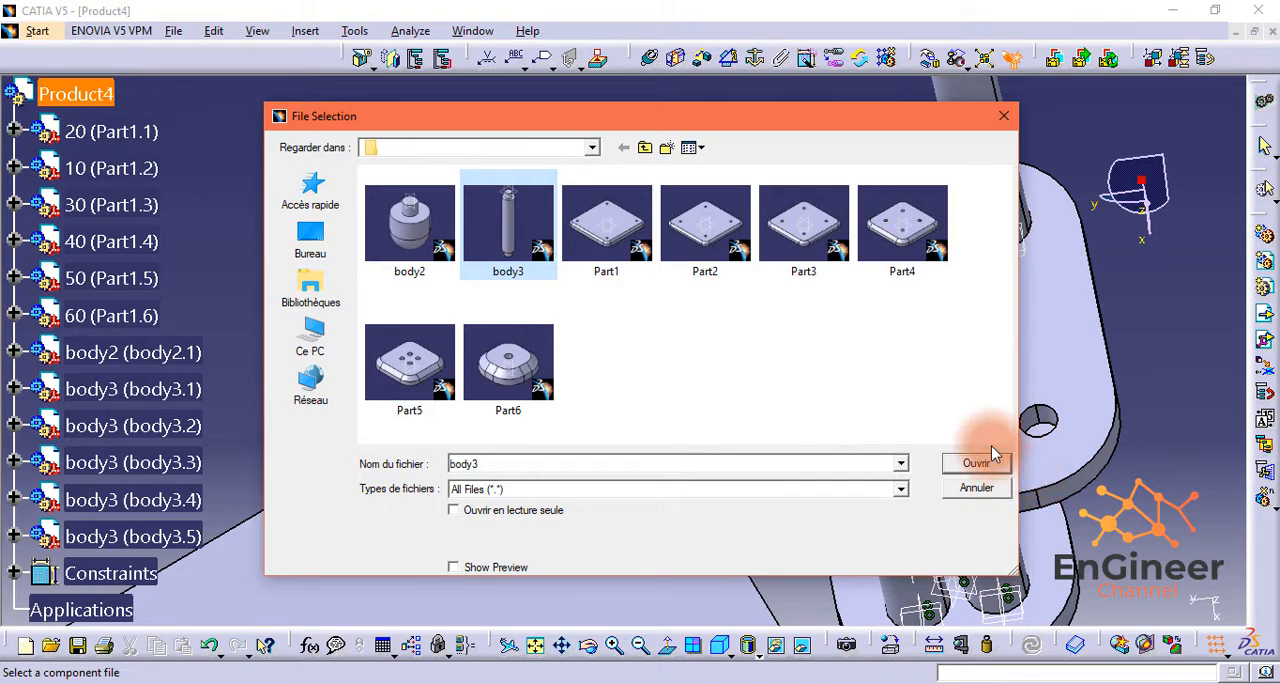
{"action": "left_click", "coordinate": [991, 464]}
Step: Constrain the body3.6 shaft's end face coincident with the floor of a free corner hole in Part1.6, with Opposite orientation
{"action": "left_click_drag", "start_coordinate": [1145, 210], "coordinate": [978, 490]}
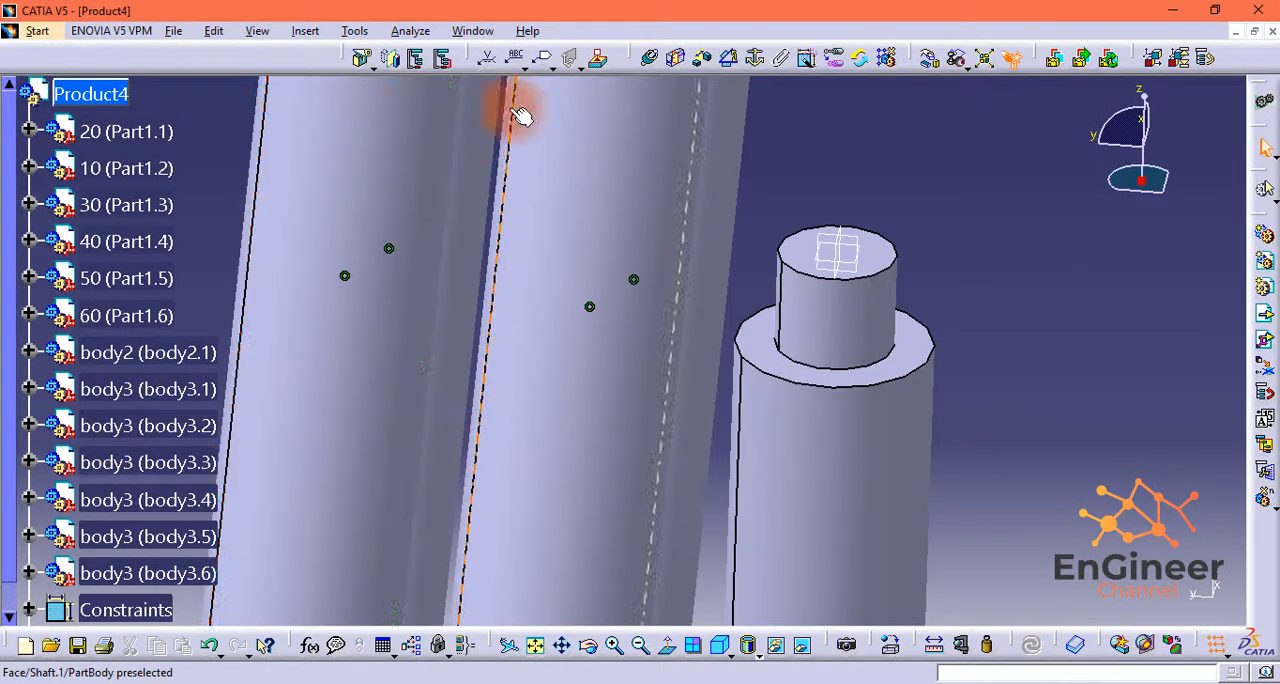
{"action": "left_click", "coordinate": [650, 57]}
{"action": "left_click", "coordinate": [876, 272]}
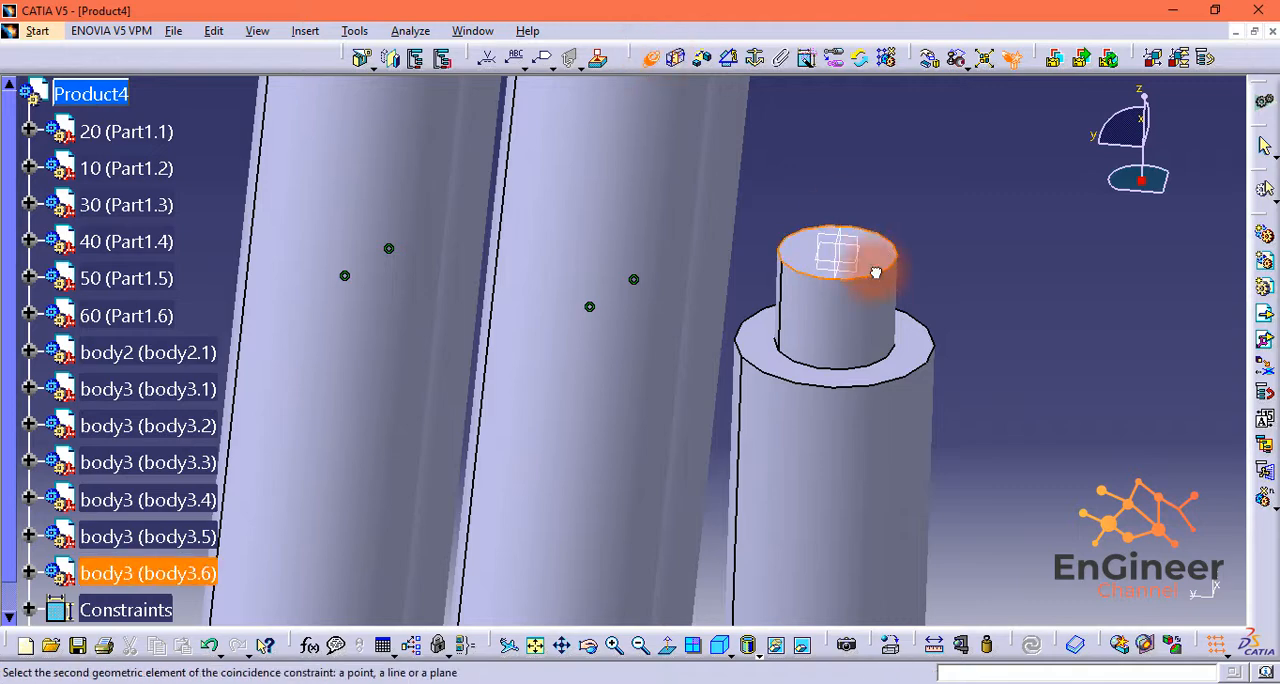
{"action": "left_click_drag", "start_coordinate": [1141, 103], "coordinate": [1120, 48]}
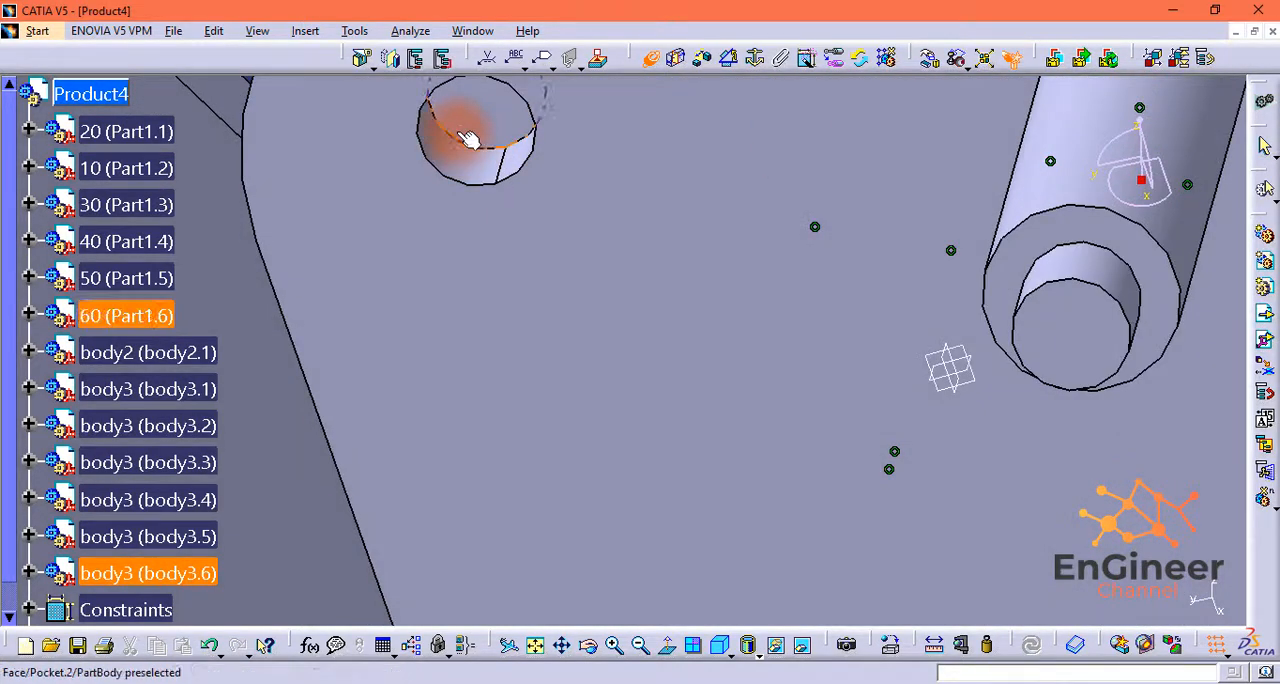
{"action": "left_click", "coordinate": [448, 125]}
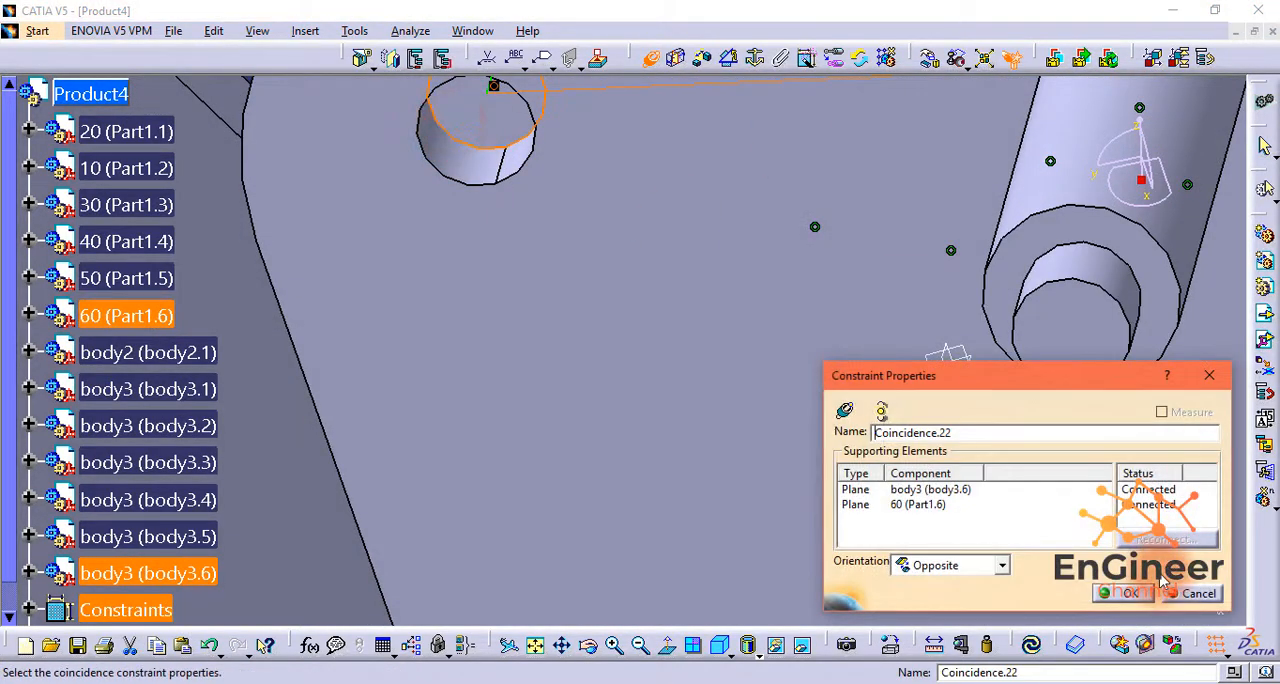
{"action": "left_click", "coordinate": [1128, 593]}
Step: Make the axis of the body3.6 shaft coincident with that corner hole's axis in Part1.6, and update the assembly
{"action": "middle_click_drag", "start_coordinate": [986, 419], "coordinate": [786, 517]}
{"action": "left_click", "coordinate": [652, 647]}
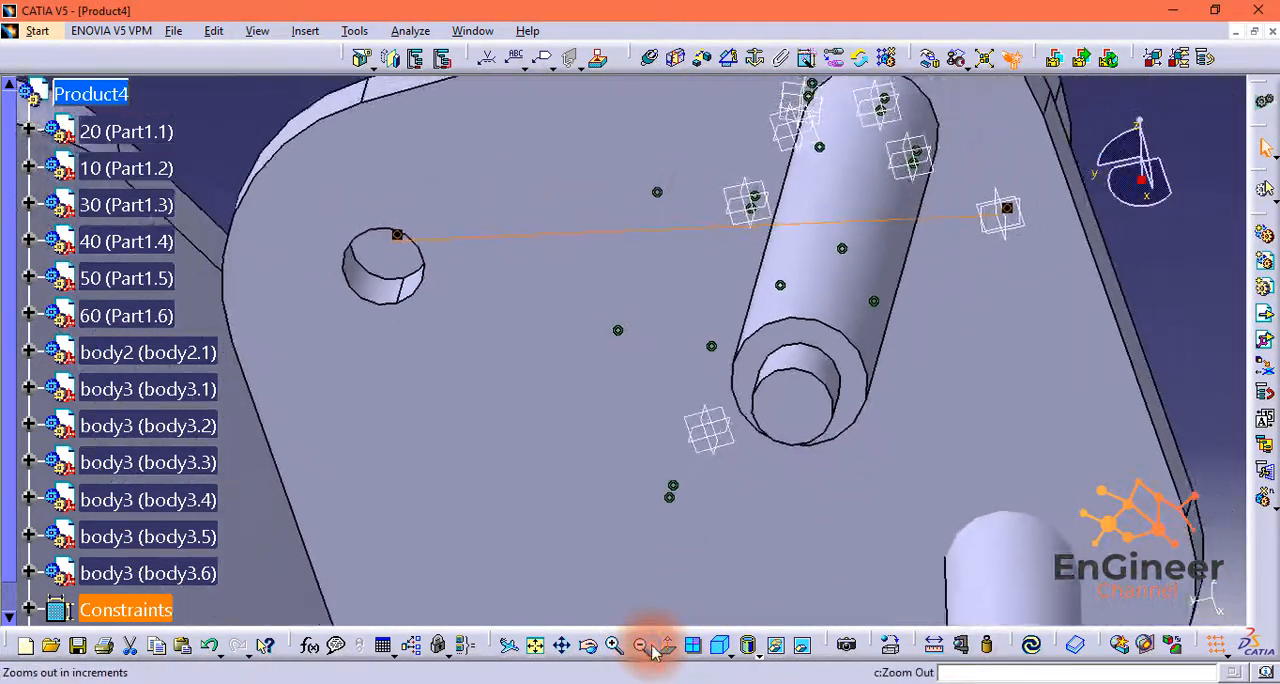
{"action": "left_click", "coordinate": [655, 640]}
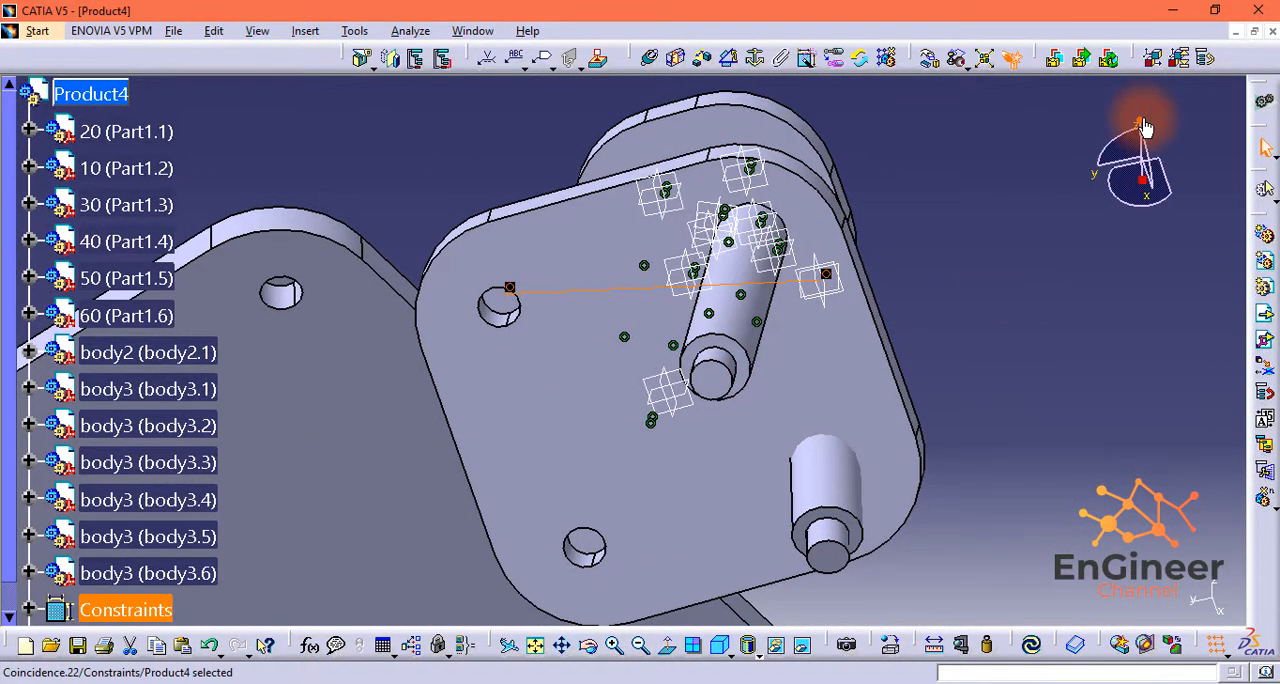
{"action": "mouse_move", "coordinate": [1145, 127]}
{"action": "left_mouse_down"}
{"action": "mouse_move", "coordinate": [1151, 57]}
{"action": "mouse_move", "coordinate": [1159, 123]}
{"action": "left_mouse_up"}
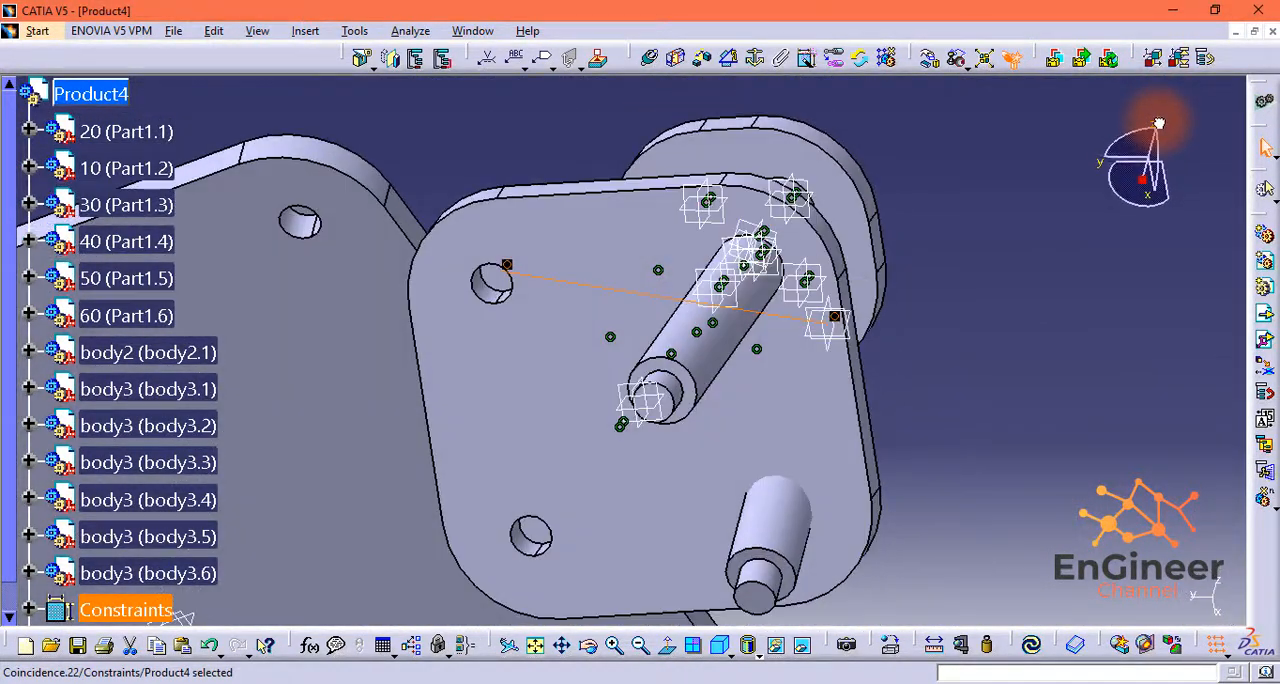
{"action": "left_click", "coordinate": [650, 55]}
{"action": "left_click", "coordinate": [772, 528]}
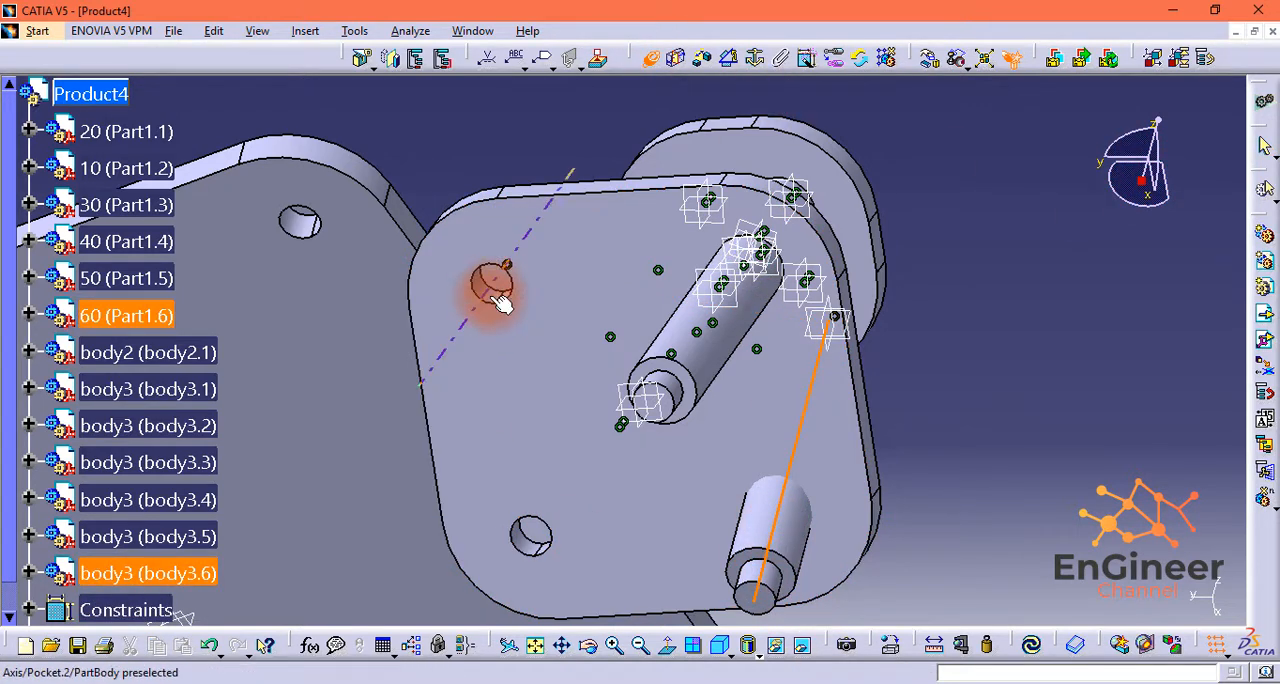
{"action": "left_click", "coordinate": [500, 300]}
{"action": "left_click", "coordinate": [1027, 643]}
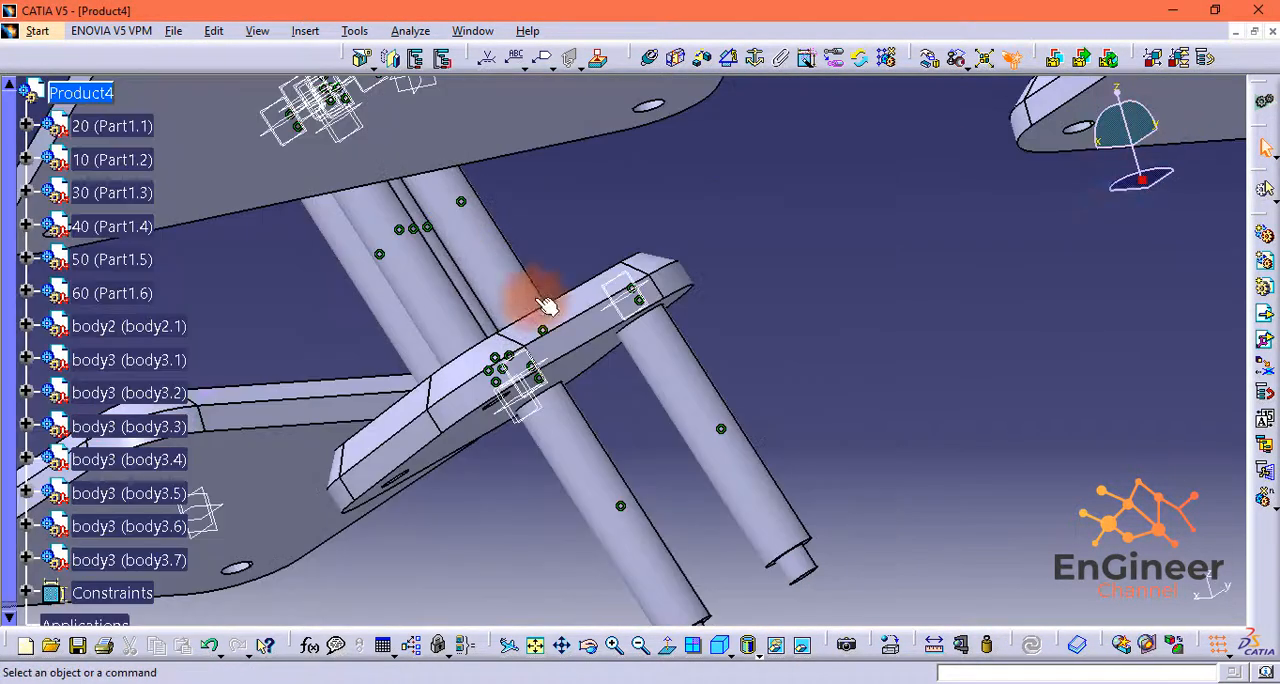
Step: Use the compass to move the misplaced body3.7 shaft clear of Part1.6, on the plate's free corner hole side
{"action": "left_click_drag", "start_coordinate": [1144, 183], "coordinate": [425, 258]}
{"action": "left_click_drag", "start_coordinate": [441, 307], "coordinate": [426, 302]}
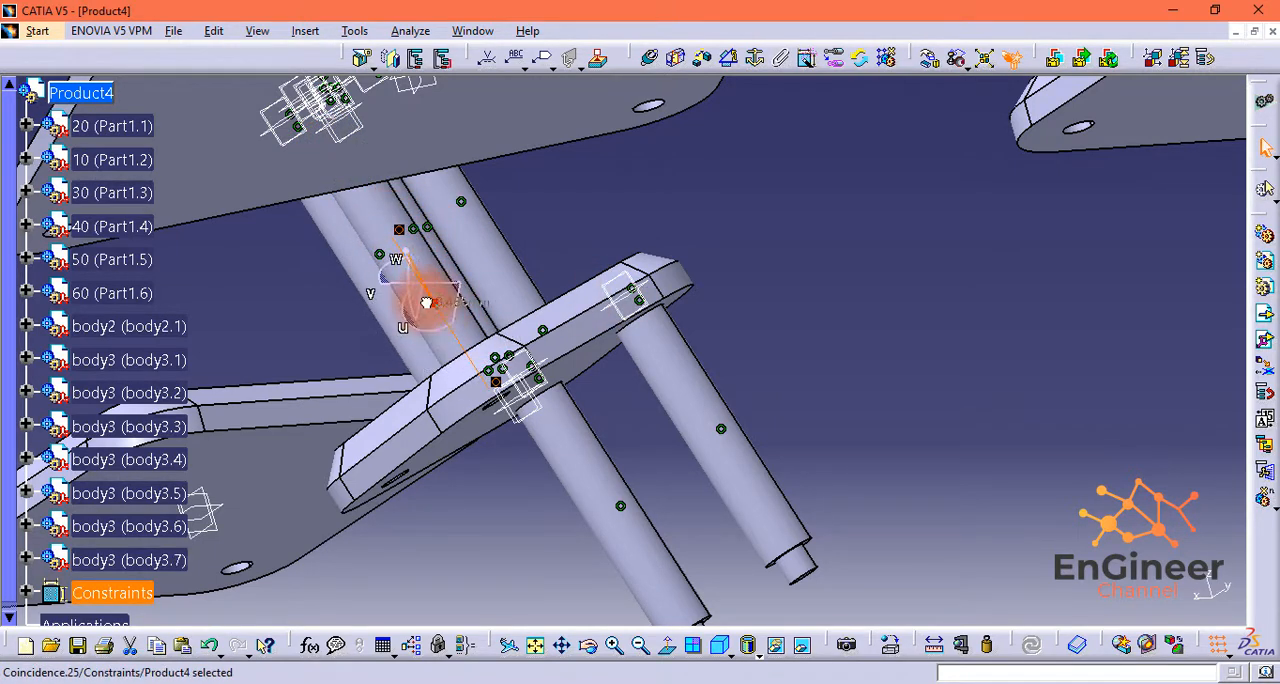
{"action": "left_click_drag", "start_coordinate": [398, 258], "coordinate": [505, 371]}
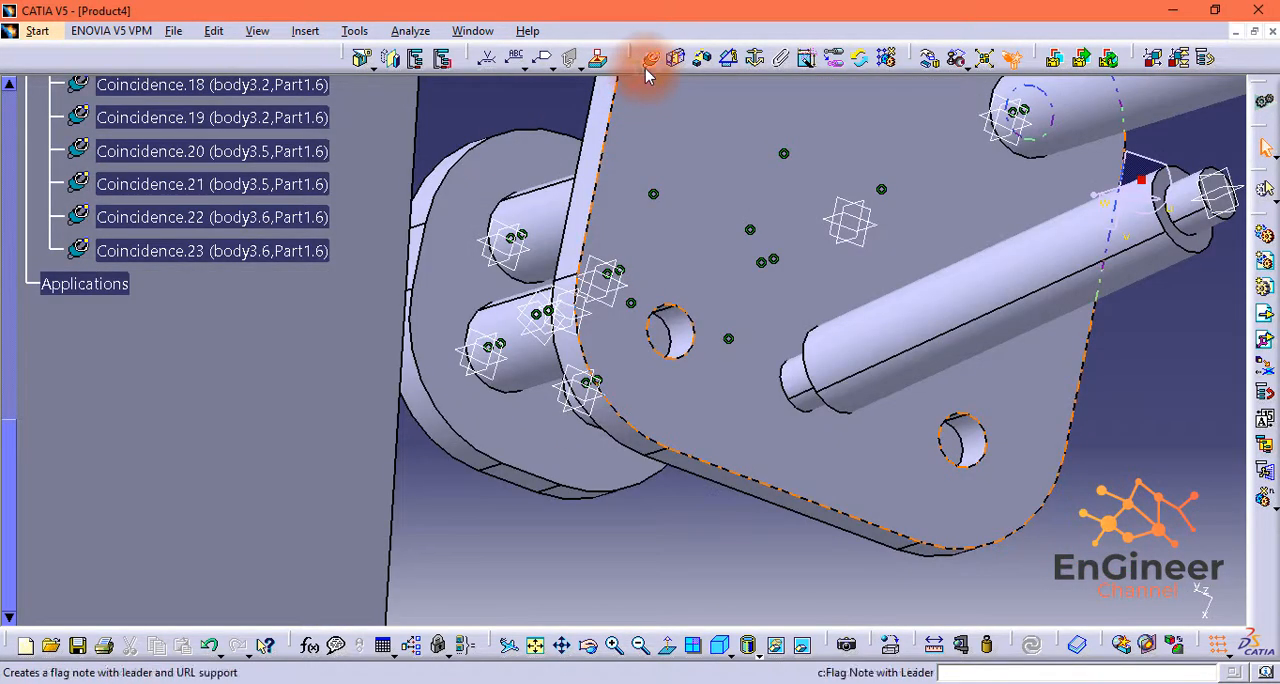
Step: Make the axis of a free corner hole in Part1.6 coincident with the axis of the body3.7 shaft
{"action": "left_click", "coordinate": [651, 57]}
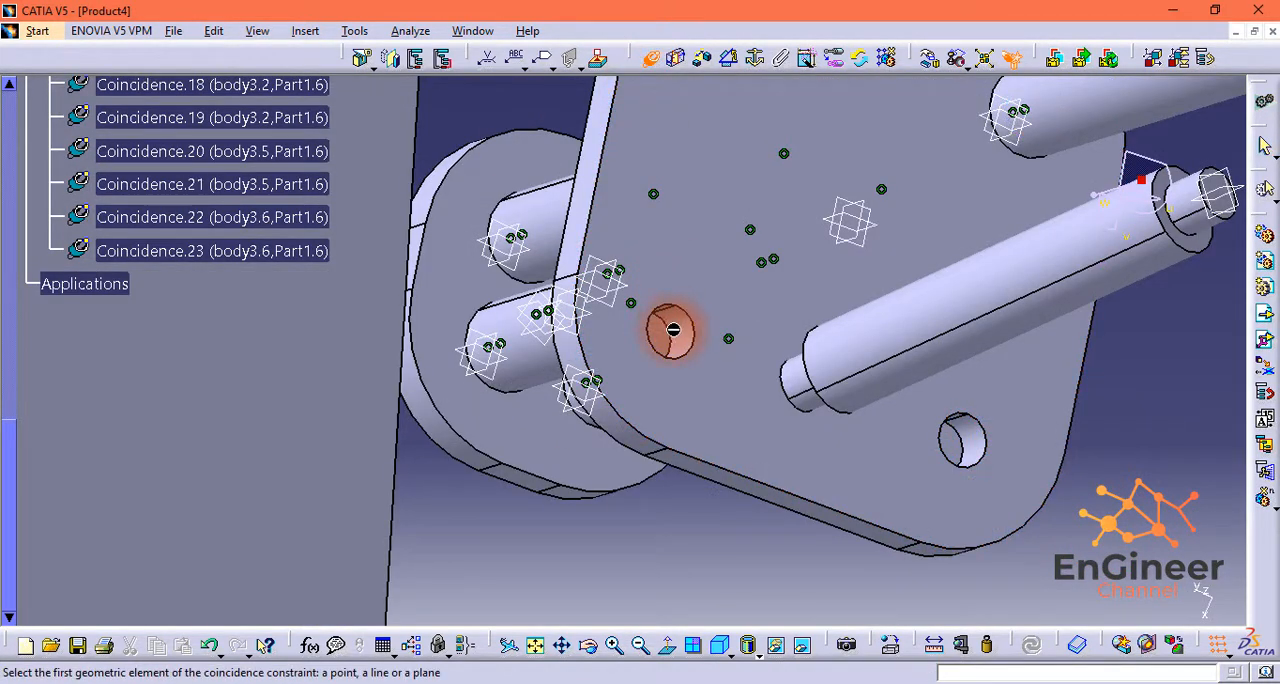
{"action": "left_click", "coordinate": [858, 351]}
{"action": "middle_click_drag", "start_coordinate": [680, 553], "coordinate": [710, 400]}
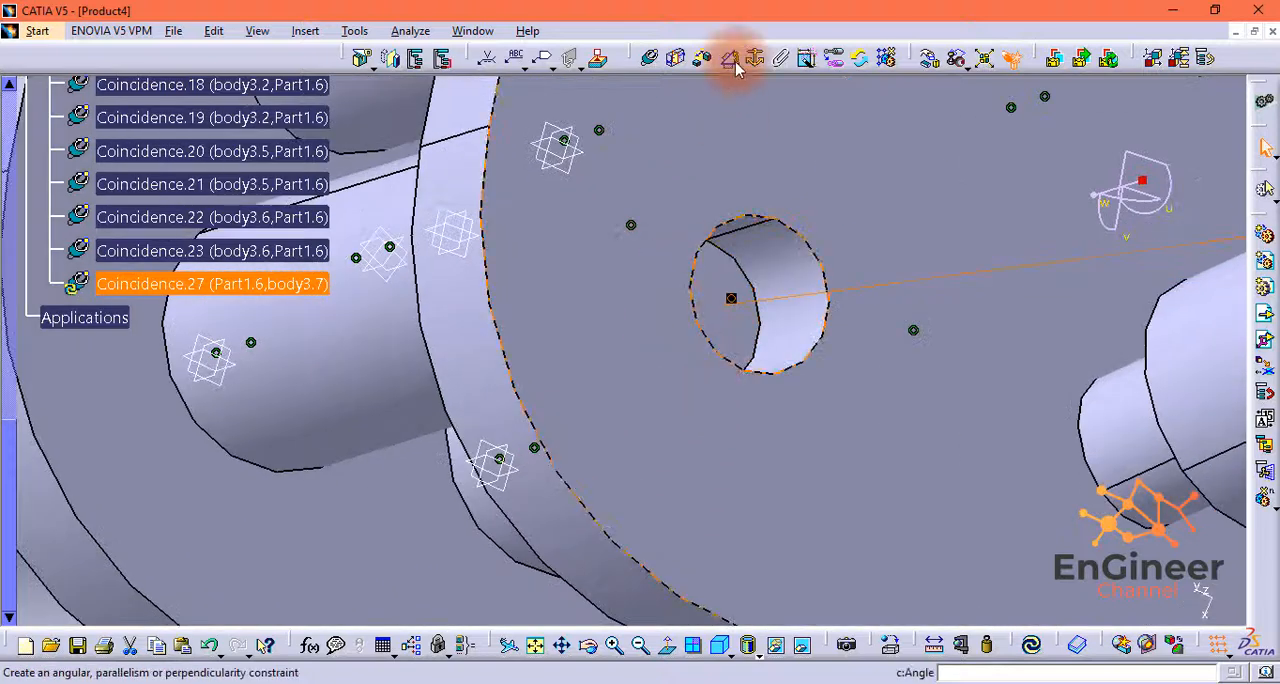
Step: Constrain the floor of that corner hole coincident with the body3.7 shaft's end face, and update the assembly
{"action": "left_click", "coordinate": [655, 57]}
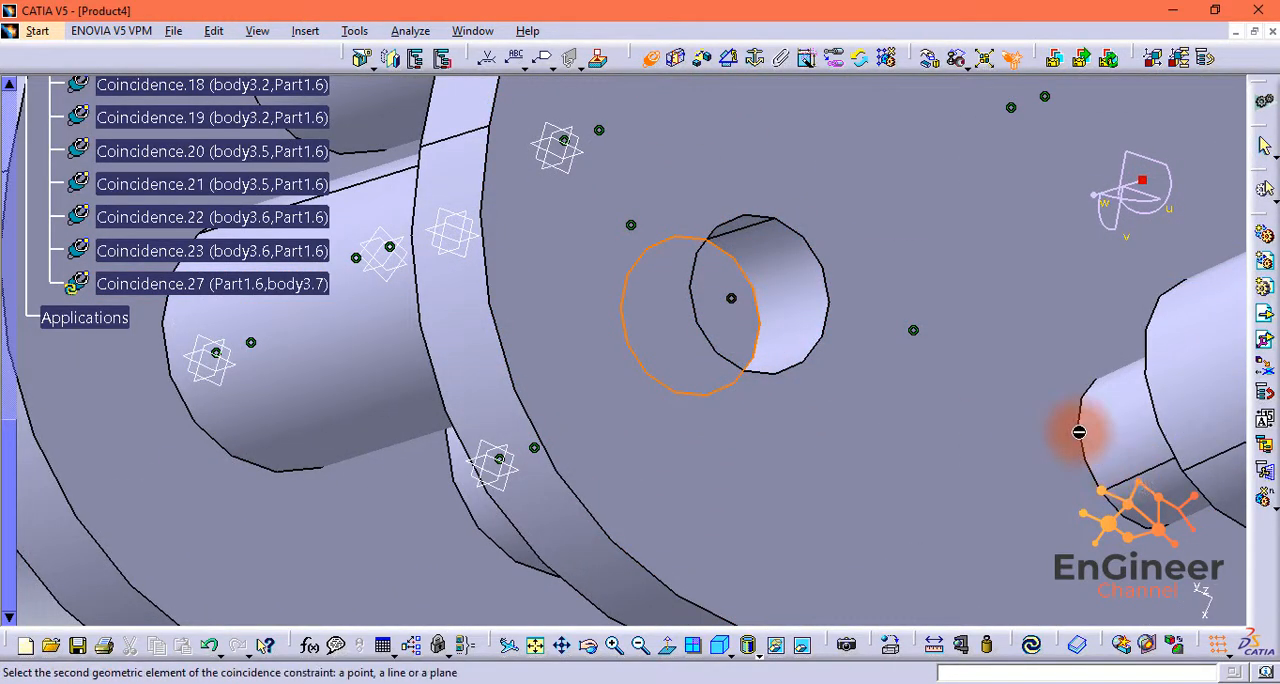
{"action": "middle_click_drag", "start_coordinate": [1091, 431], "coordinate": [692, 424]}
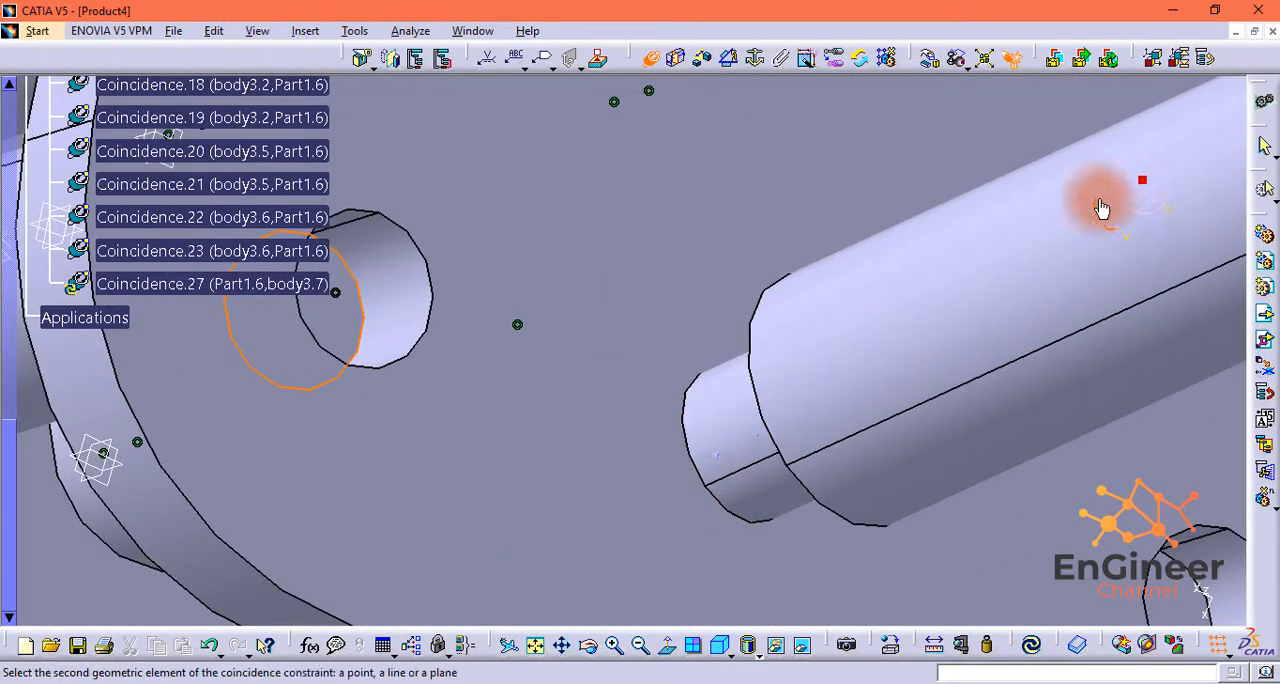
{"action": "left_click_drag", "start_coordinate": [1093, 193], "coordinate": [1054, 157]}
{"action": "middle_click_drag", "start_coordinate": [1031, 382], "coordinate": [932, 221]}
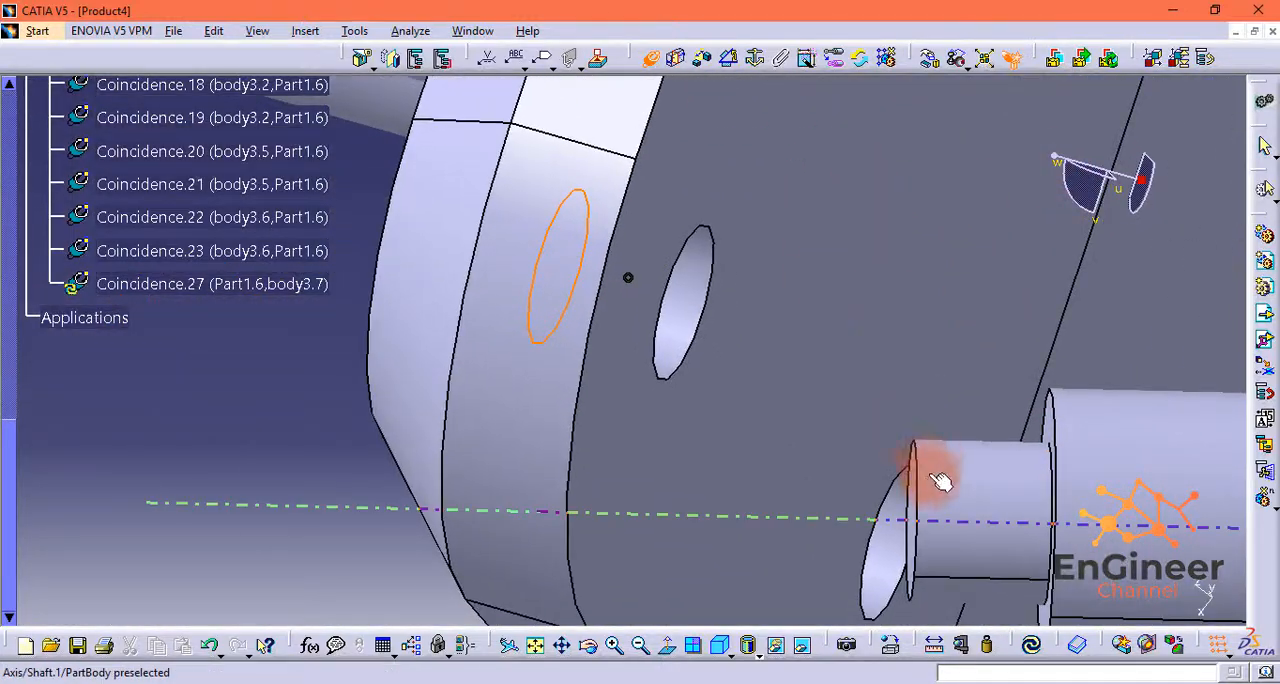
{"action": "middle_click_drag", "start_coordinate": [966, 545], "coordinate": [839, 400]}
{"action": "left_click_drag", "start_coordinate": [1055, 165], "coordinate": [1023, 172]}
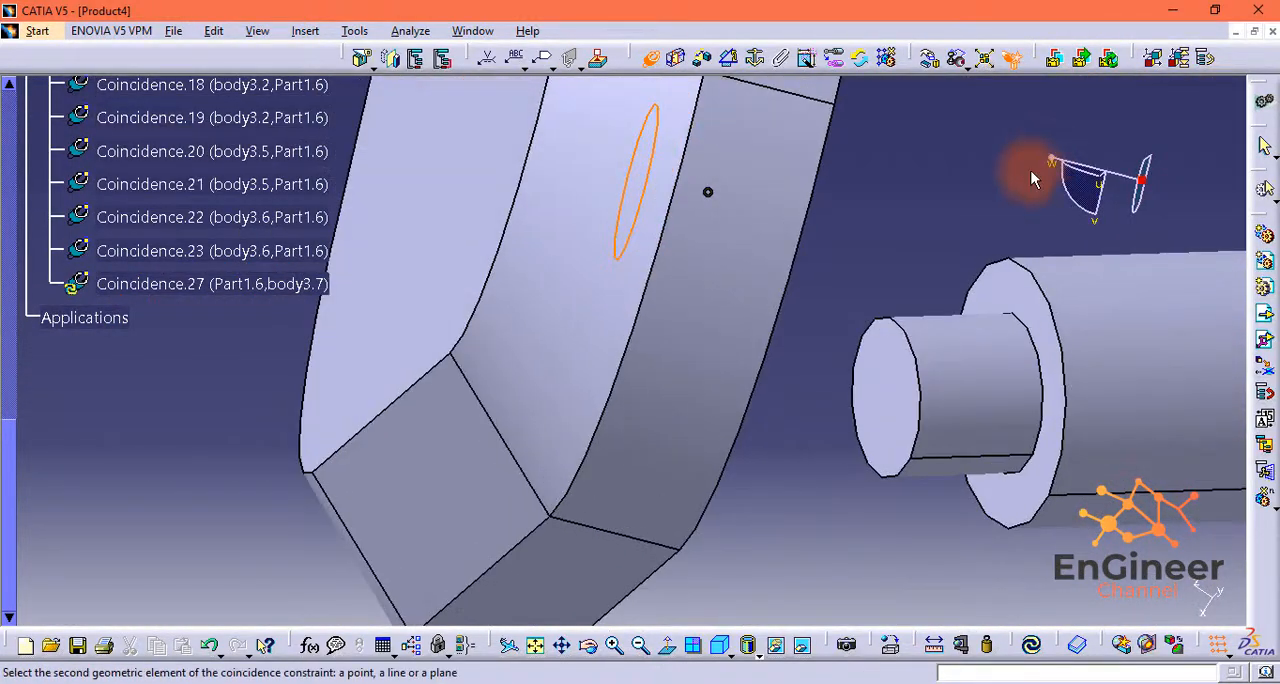
{"action": "middle_click_drag", "start_coordinate": [909, 343], "coordinate": [942, 285]}
{"action": "middle_click_drag", "start_coordinate": [951, 411], "coordinate": [1013, 395], "text": "ctrl"}
{"action": "left_click", "coordinate": [1015, 380]}
{"action": "left_click", "coordinate": [1106, 596]}
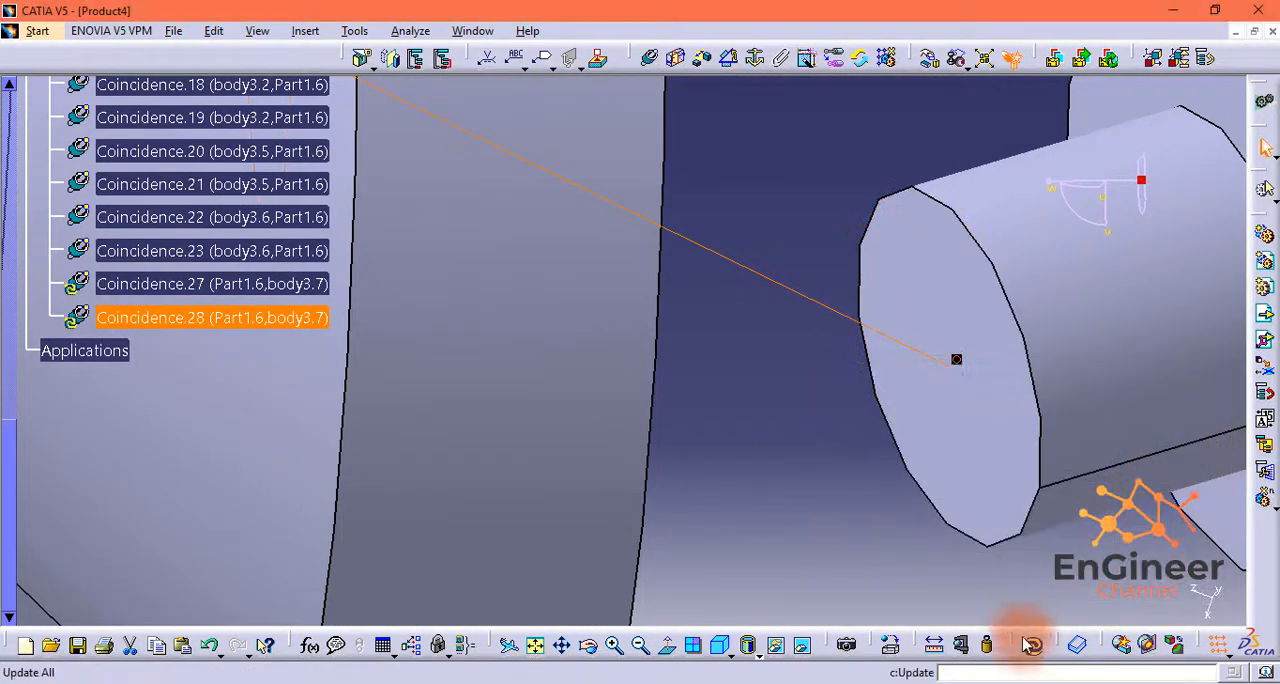
{"action": "left_click", "coordinate": [1031, 645]}
{"action": "left_click", "coordinate": [651, 652]}
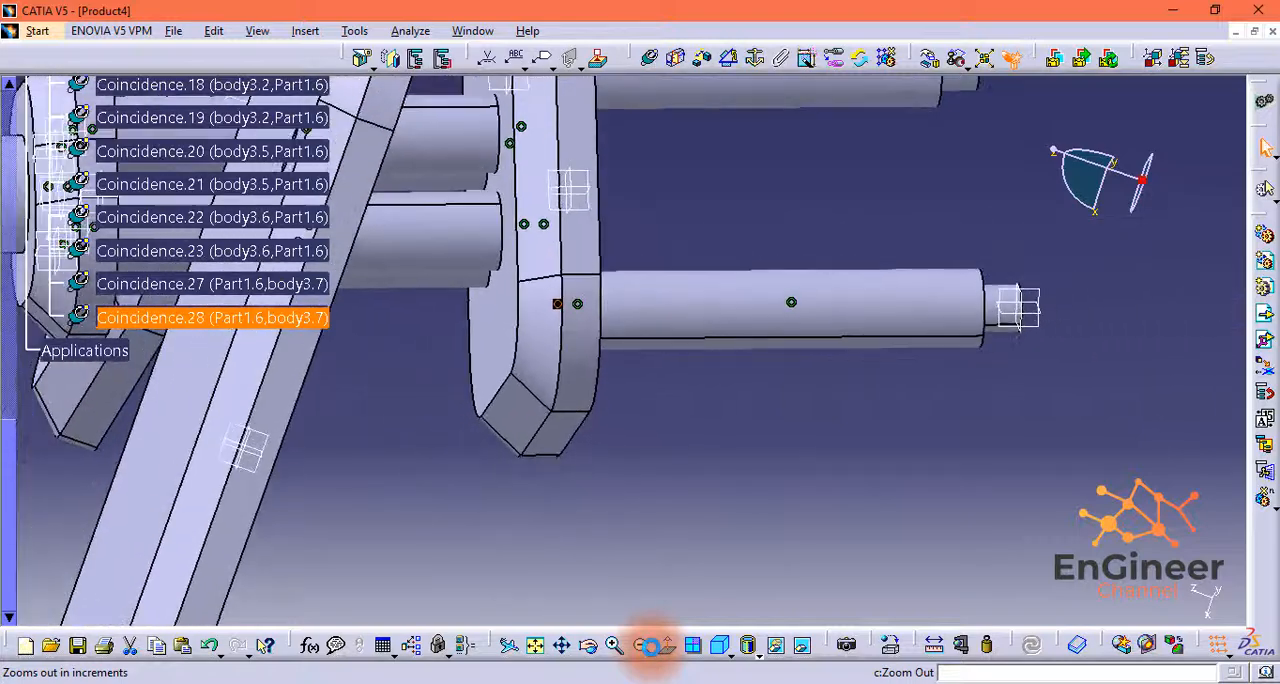
{"action": "left_click_drag", "start_coordinate": [1052, 155], "coordinate": [933, 3]}
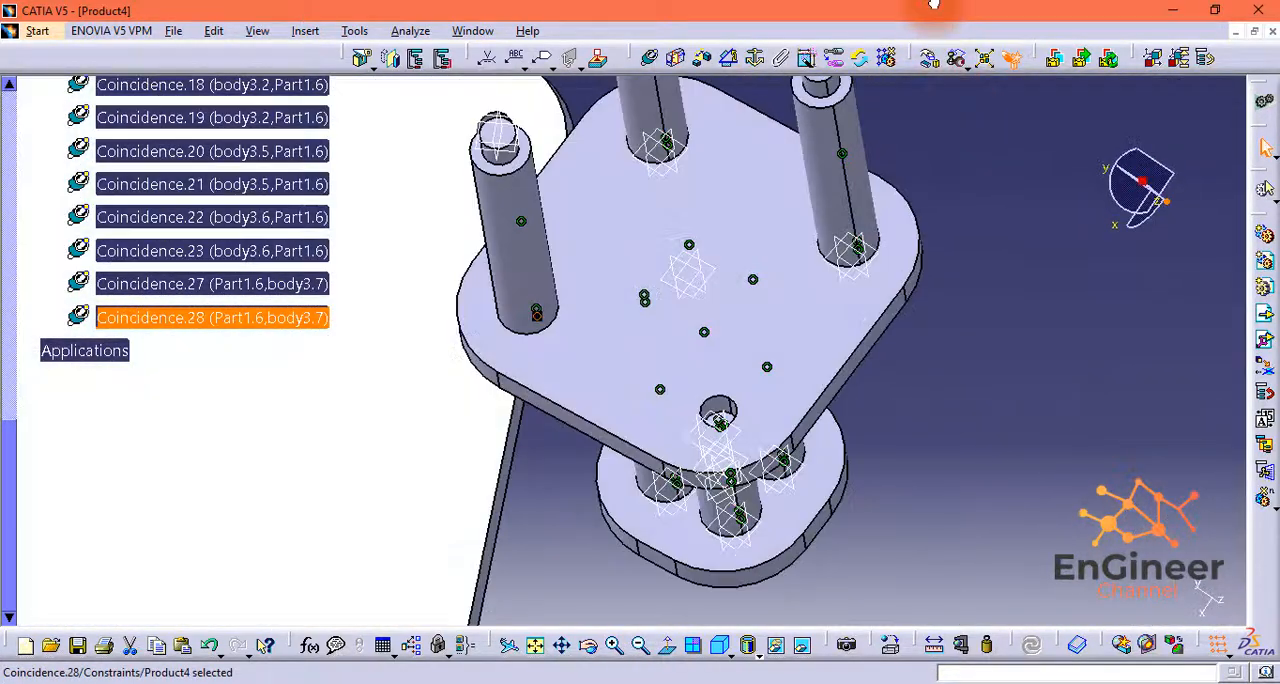
Step: Insert another body3 shaft from its existing file into Product4
{"action": "left_click_drag", "start_coordinate": [1066, 160], "coordinate": [1092, 186]}
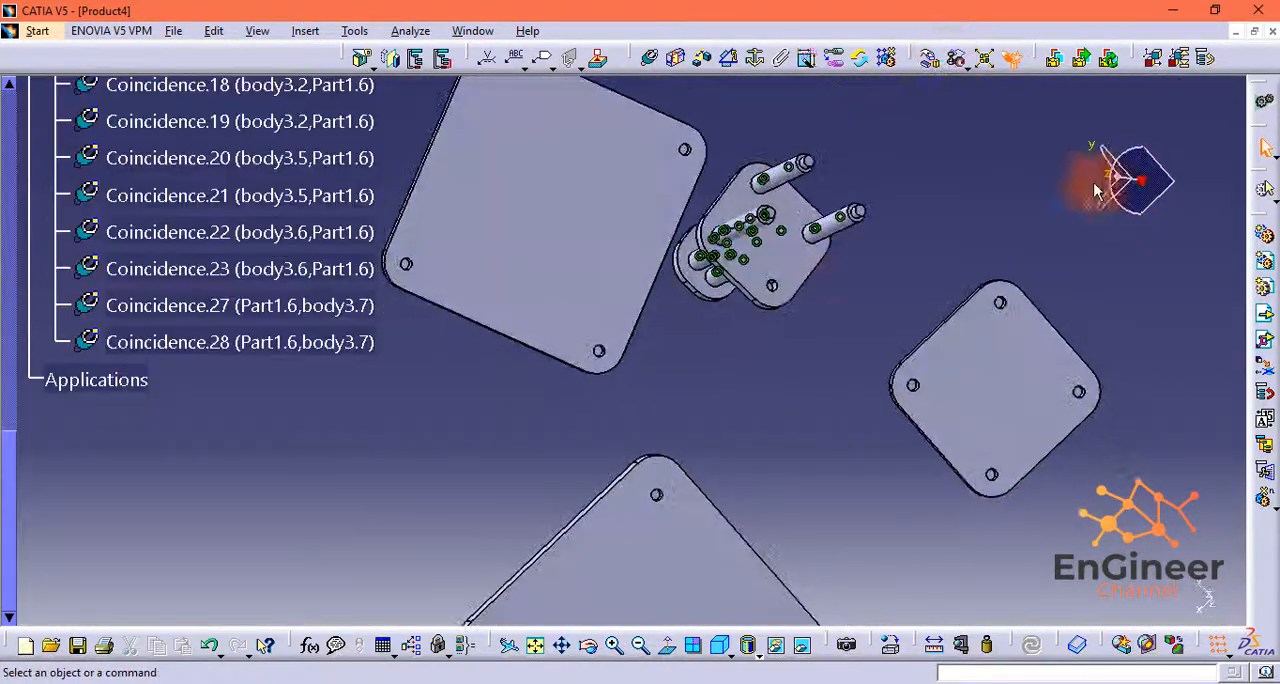
{"action": "middle_click_drag", "start_coordinate": [852, 277], "coordinate": [880, 272]}
{"action": "middle_click_drag", "start_coordinate": [1034, 322], "coordinate": [957, 343]}
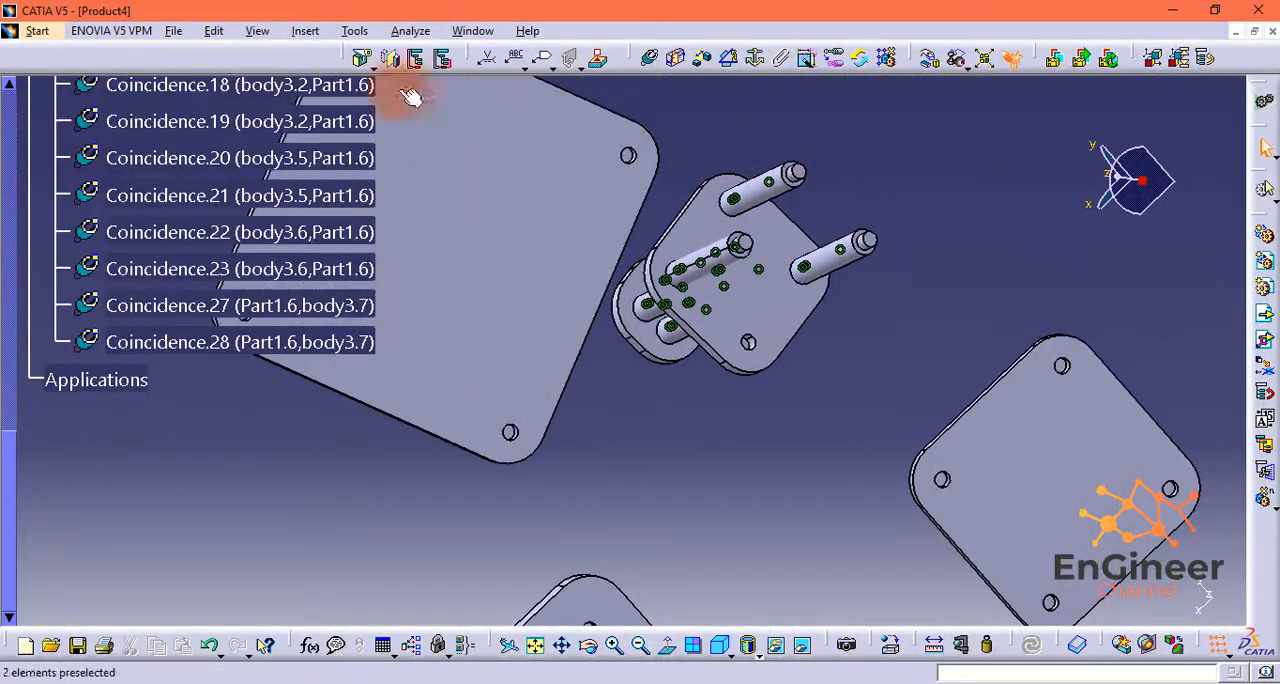
{"action": "left_click_drag", "start_coordinate": [10, 443], "coordinate": [10, 90]}
{"action": "left_click", "coordinate": [99, 103]}
{"action": "left_click", "coordinate": [538, 253]}
{"action": "left_click", "coordinate": [973, 468]}
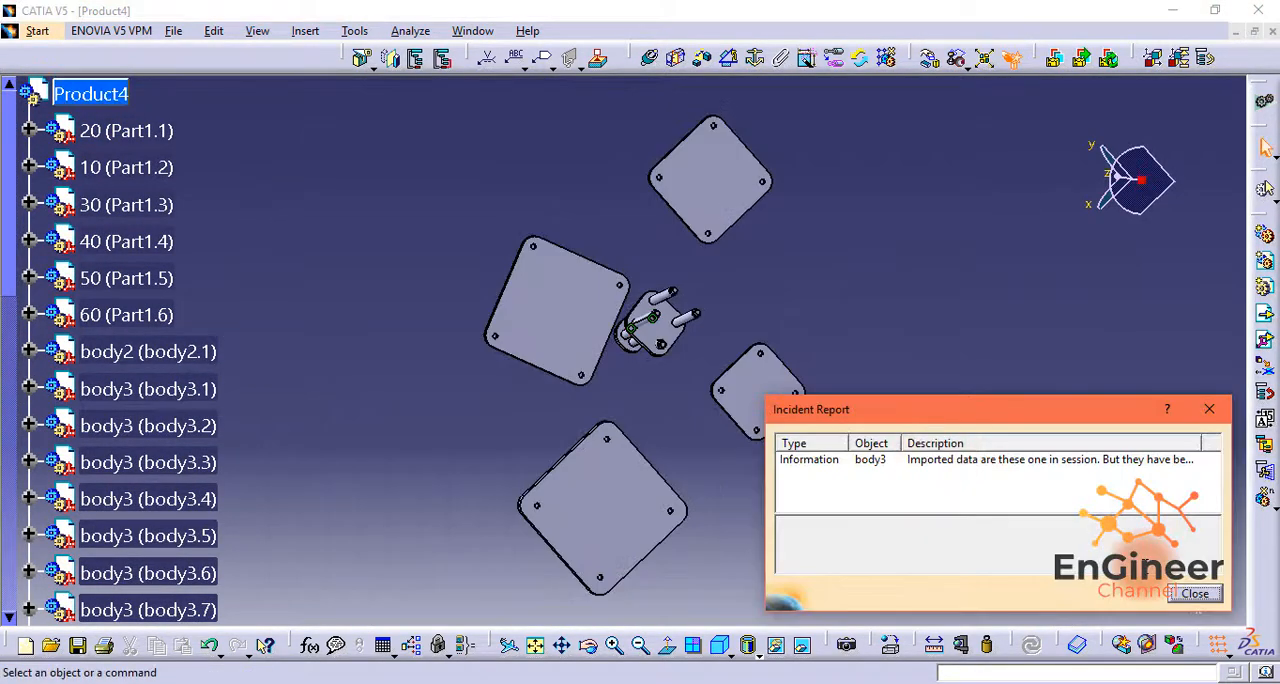
{"action": "left_click", "coordinate": [1216, 595]}
Step: Use the compass to move the new body3.8 shaft out of Part1.6, clear of the plate's last free corner hole
{"action": "middle_click_drag", "start_coordinate": [664, 366], "coordinate": [712, 178]}
{"action": "middle_click_drag", "start_coordinate": [743, 436], "coordinate": [930, 333]}
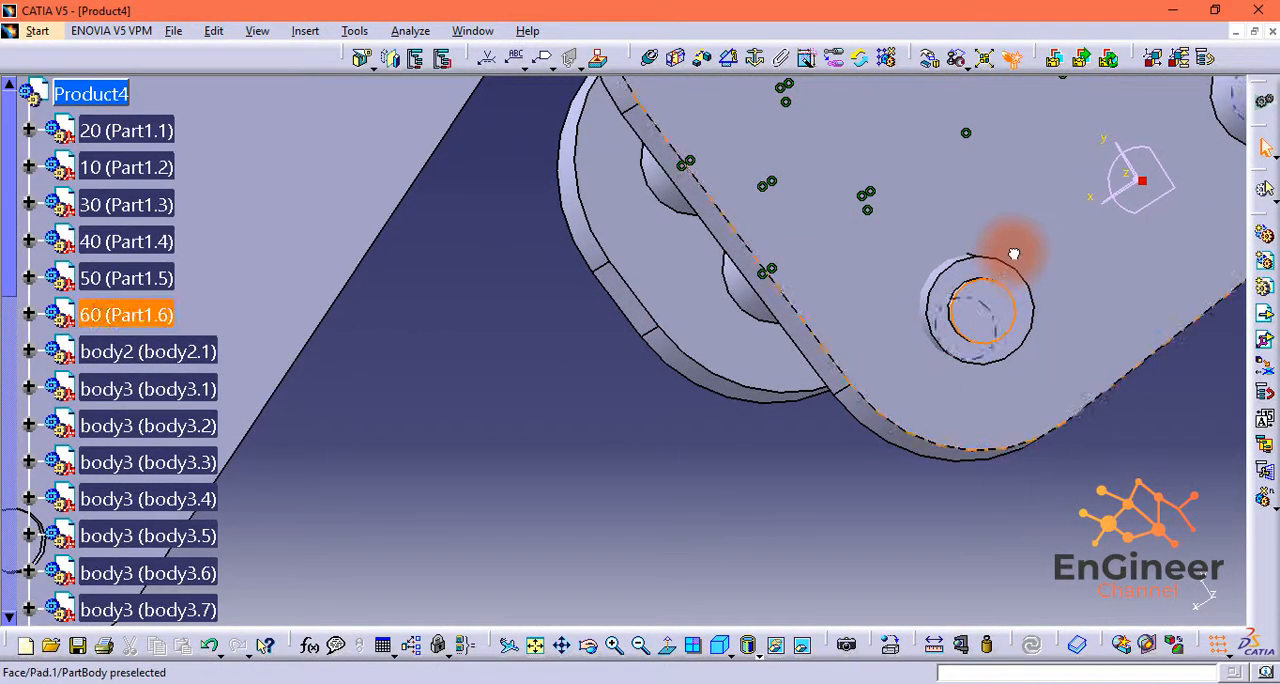
{"action": "left_click", "coordinate": [952, 292]}
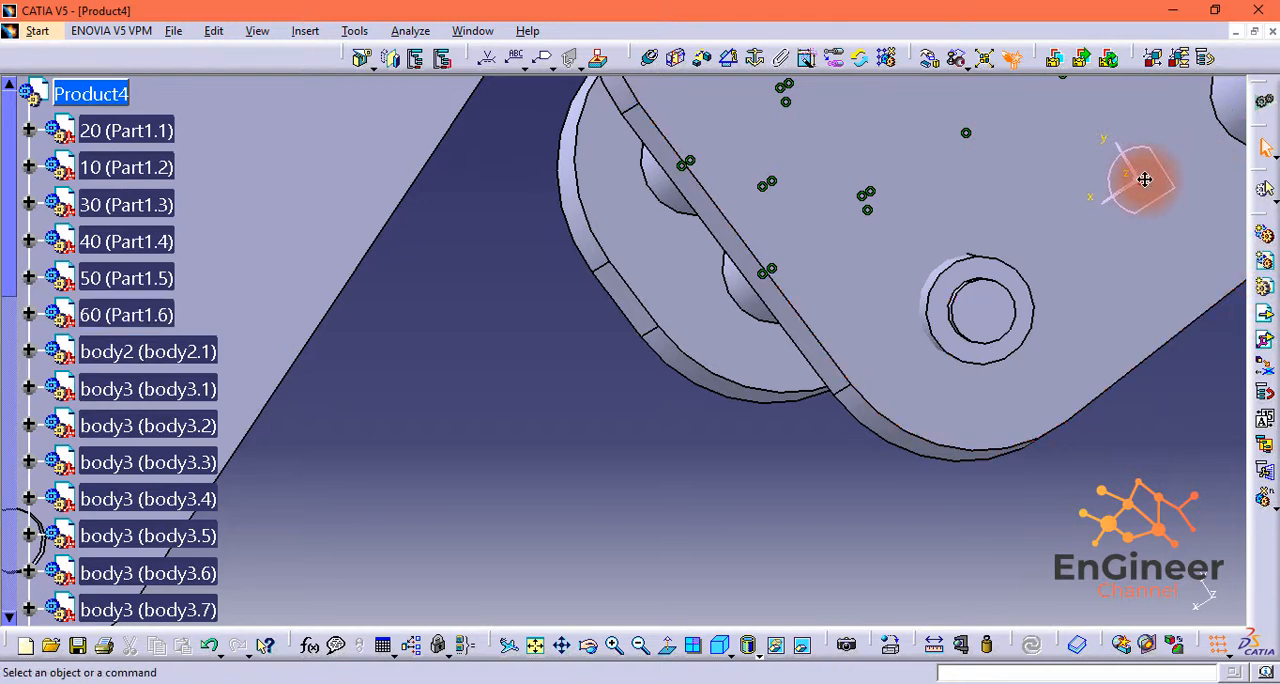
{"action": "left_click_drag", "start_coordinate": [993, 320], "coordinate": [786, 298]}
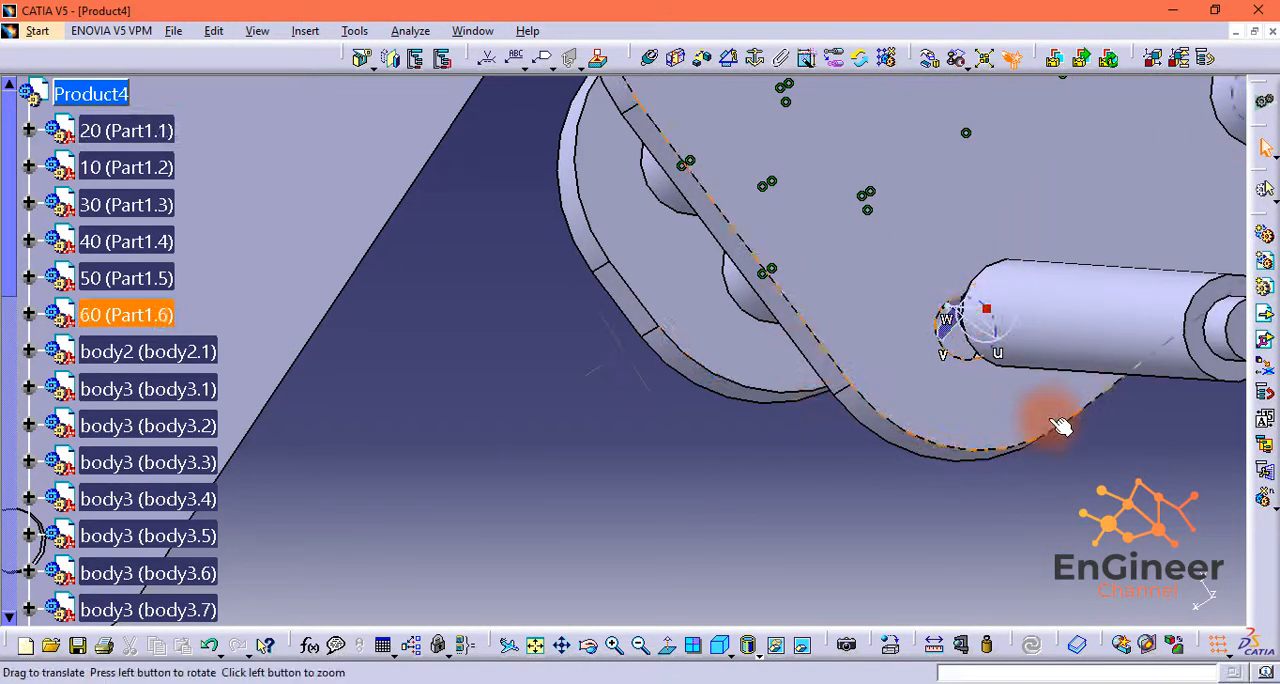
{"action": "middle_click_drag", "start_coordinate": [1058, 420], "coordinate": [1070, 411]}
{"action": "left_click_drag", "start_coordinate": [1098, 183], "coordinate": [1066, 182]}
{"action": "middle_click_drag", "start_coordinate": [1132, 257], "coordinate": [1025, 491]}
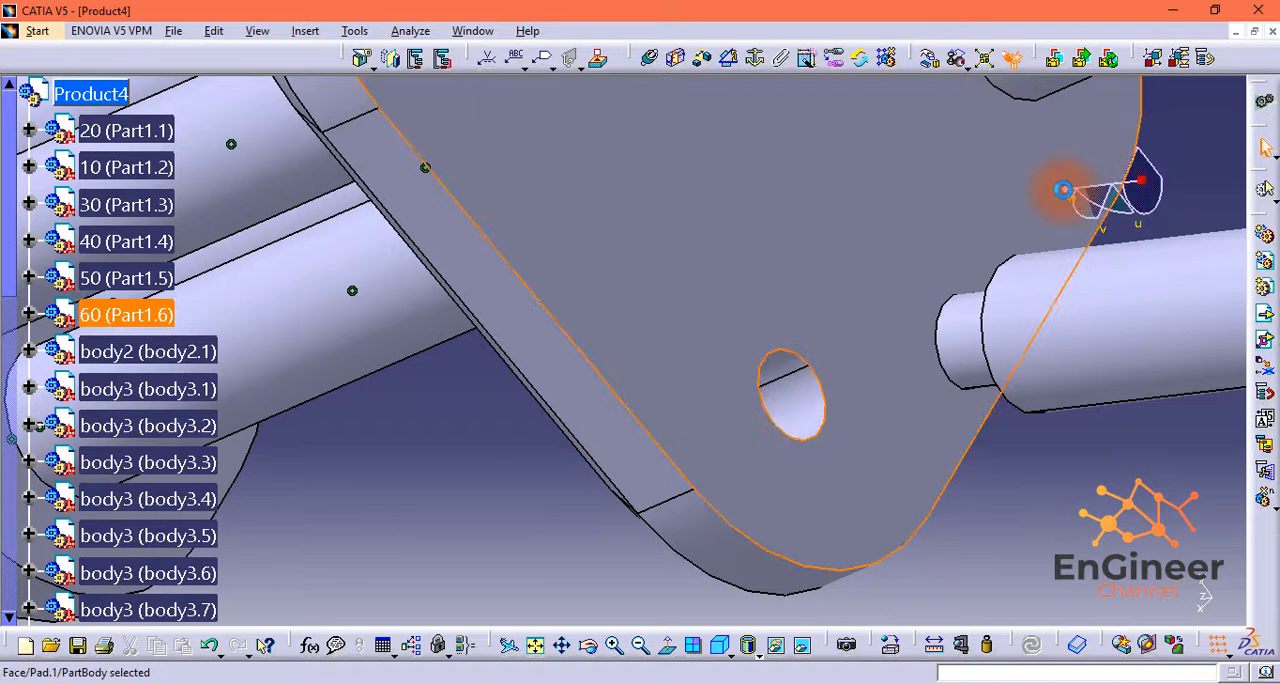
{"action": "left_click_drag", "start_coordinate": [1072, 187], "coordinate": [1078, 187]}
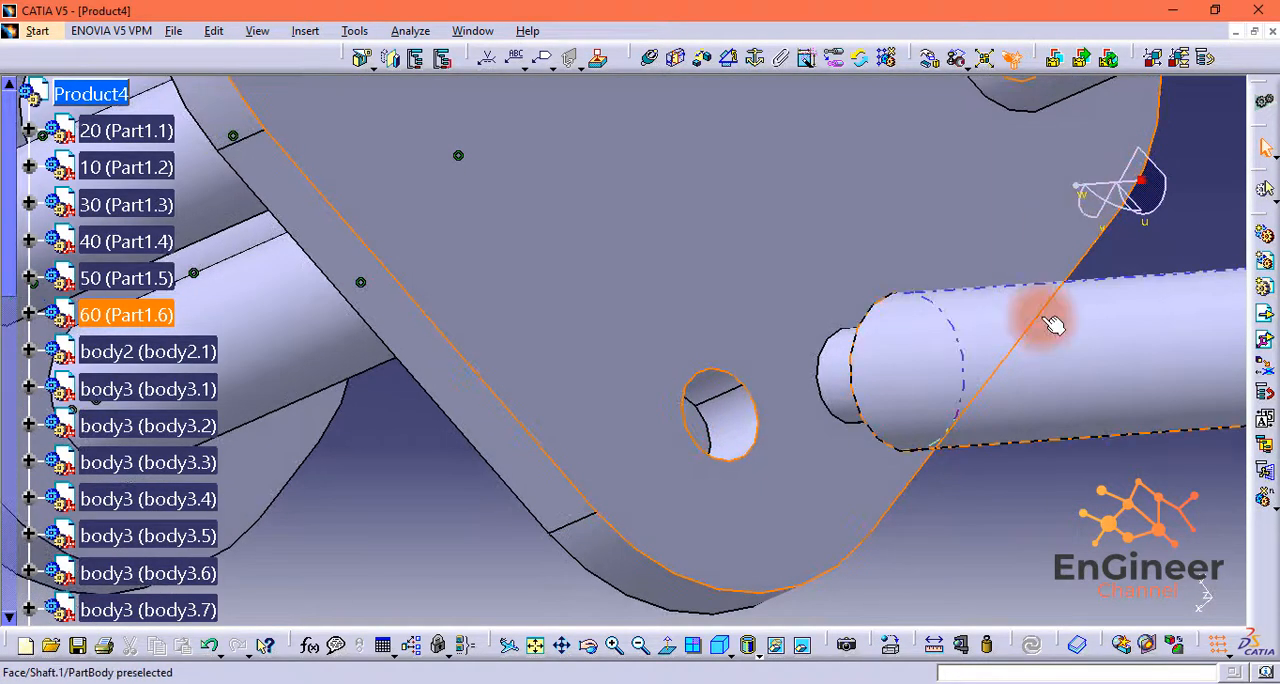
Step: Constrain the floor of the free corner hole in Part1.6 coincident with the body3.8 shaft's end face, with Opposite orientation
{"action": "left_click", "coordinate": [648, 60]}
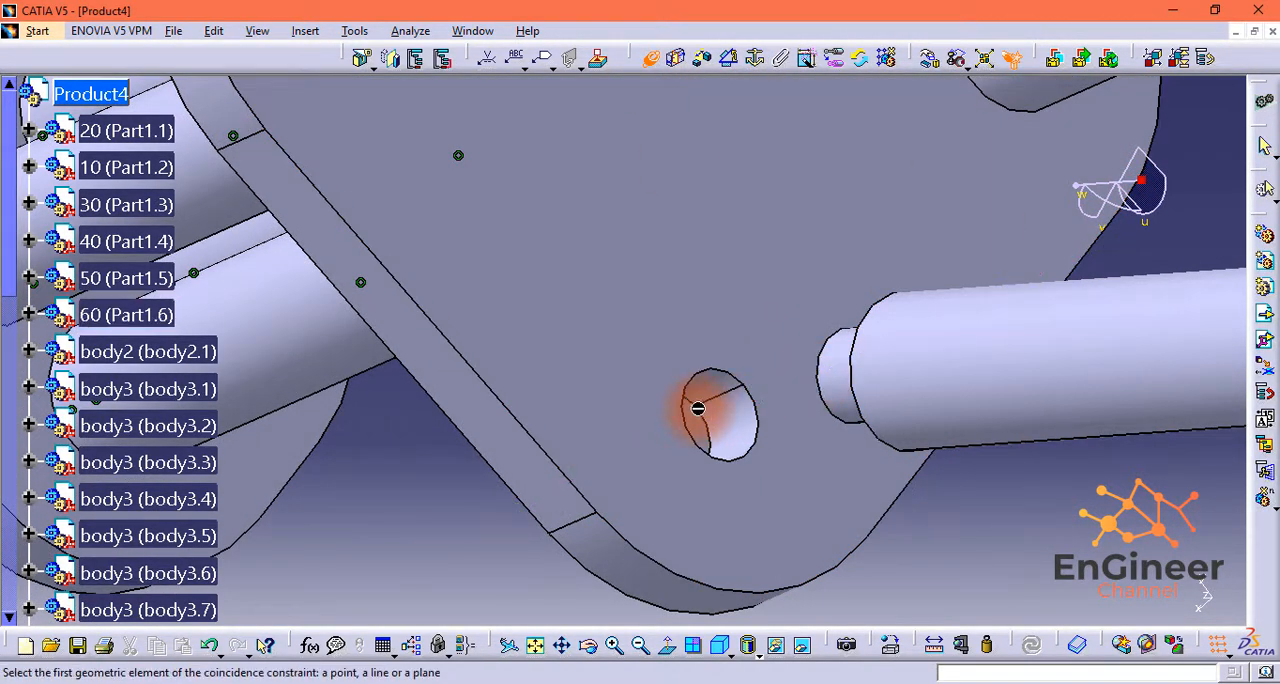
{"action": "middle_click_drag", "start_coordinate": [708, 408], "coordinate": [723, 323]}
{"action": "left_click", "coordinate": [780, 500]}
{"action": "middle_click_drag", "start_coordinate": [970, 472], "coordinate": [971, 461]}
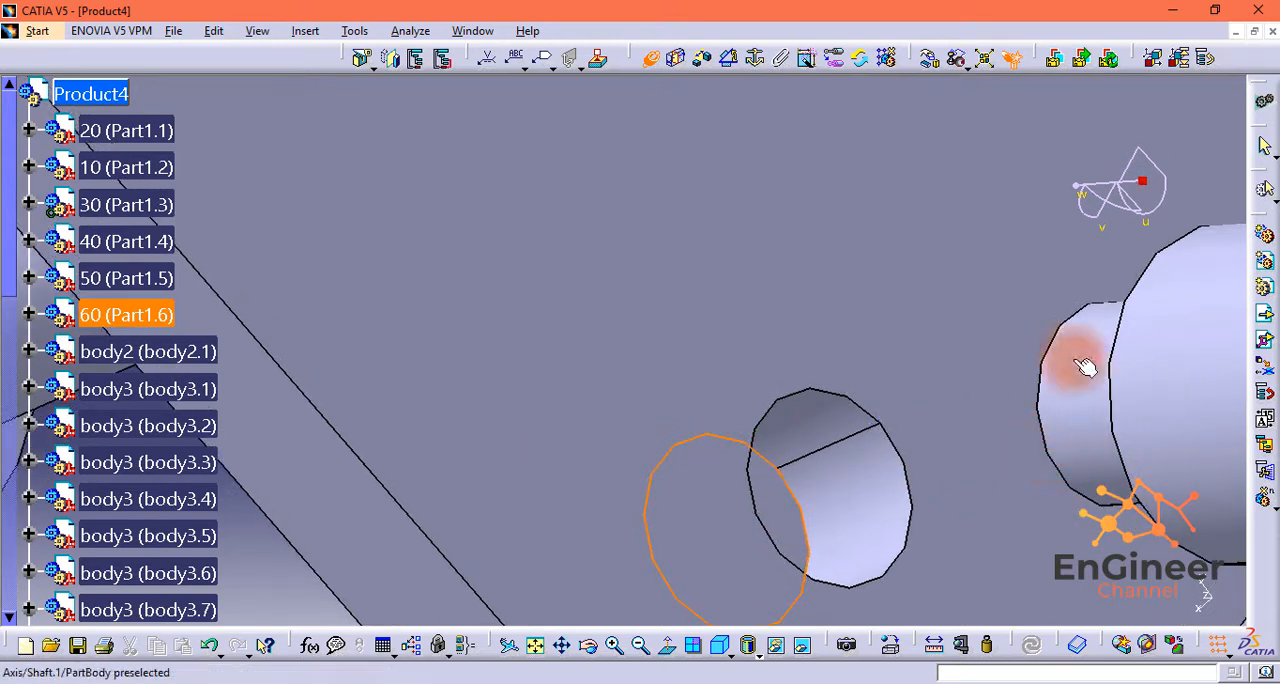
{"action": "left_click_drag", "start_coordinate": [1078, 195], "coordinate": [1012, 349]}
{"action": "left_click", "coordinate": [1114, 354]}
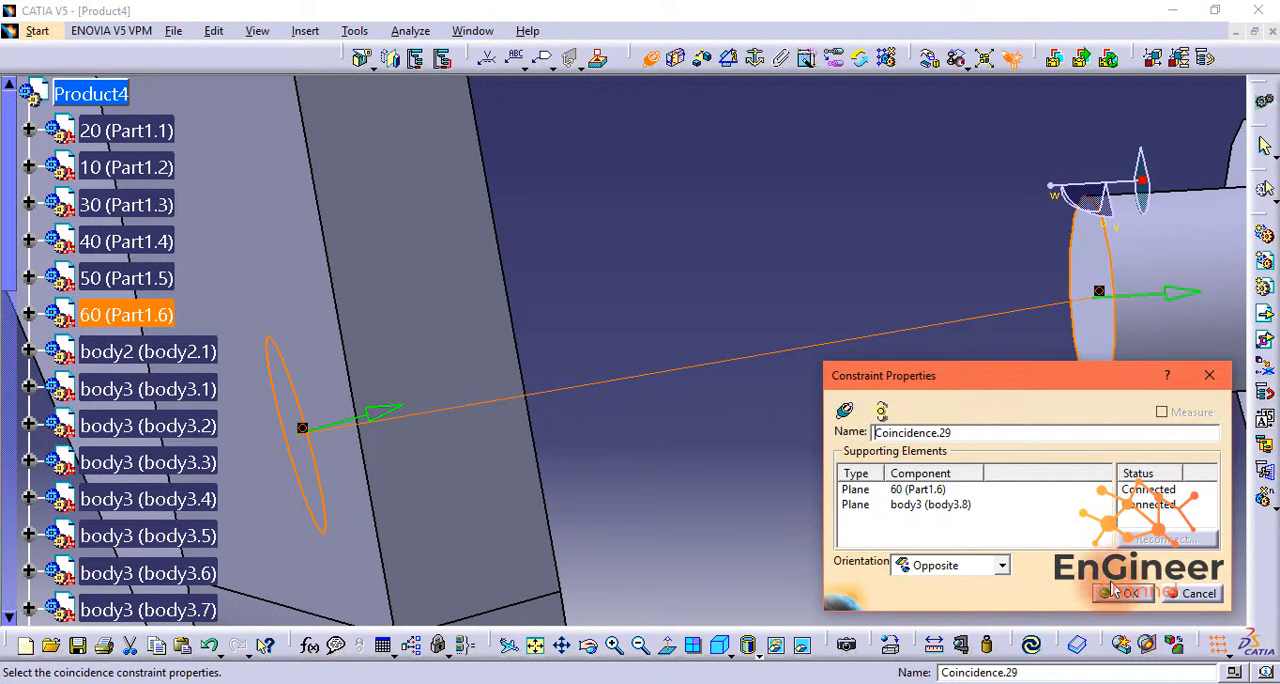
{"action": "left_click", "coordinate": [1145, 597]}
Step: Make the axis of the body3.8 shaft coincident with that corner hole's axis in Part1.6, and update the assembly
{"action": "left_click", "coordinate": [1132, 322]}
{"action": "left_click_drag", "start_coordinate": [1051, 186], "coordinate": [1024, 224]}
{"action": "left_click", "coordinate": [377, 460]}
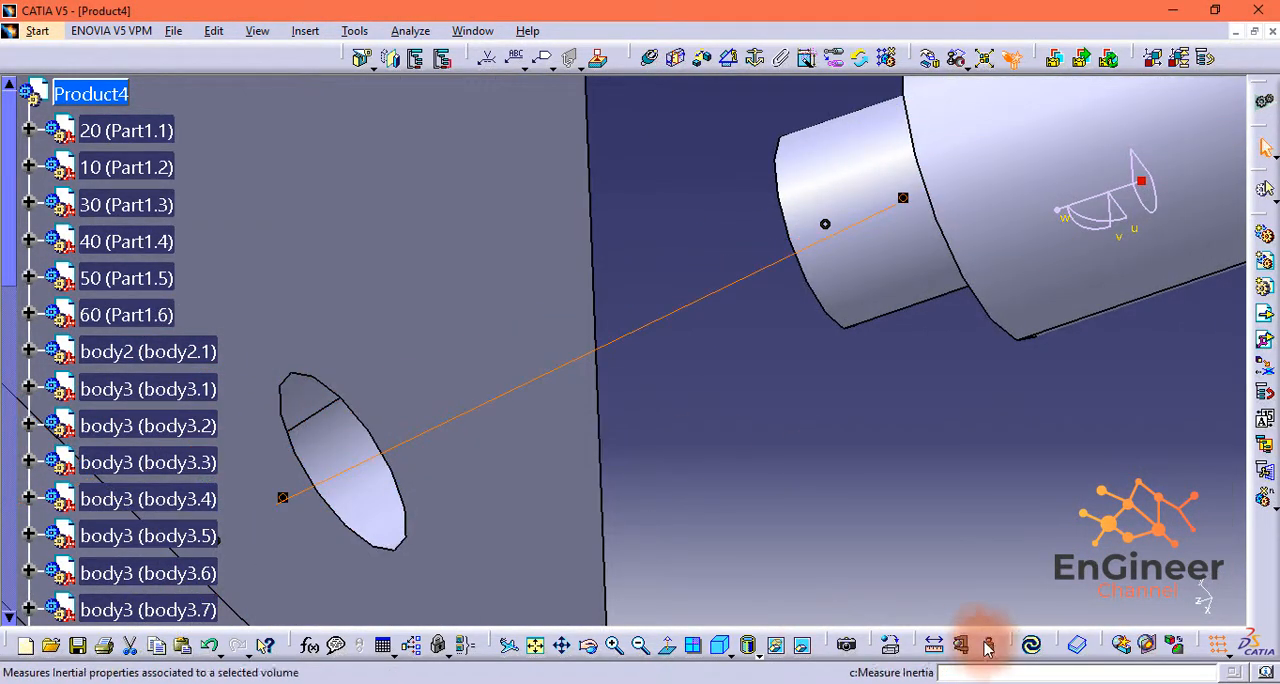
{"action": "left_click", "coordinate": [1024, 641]}
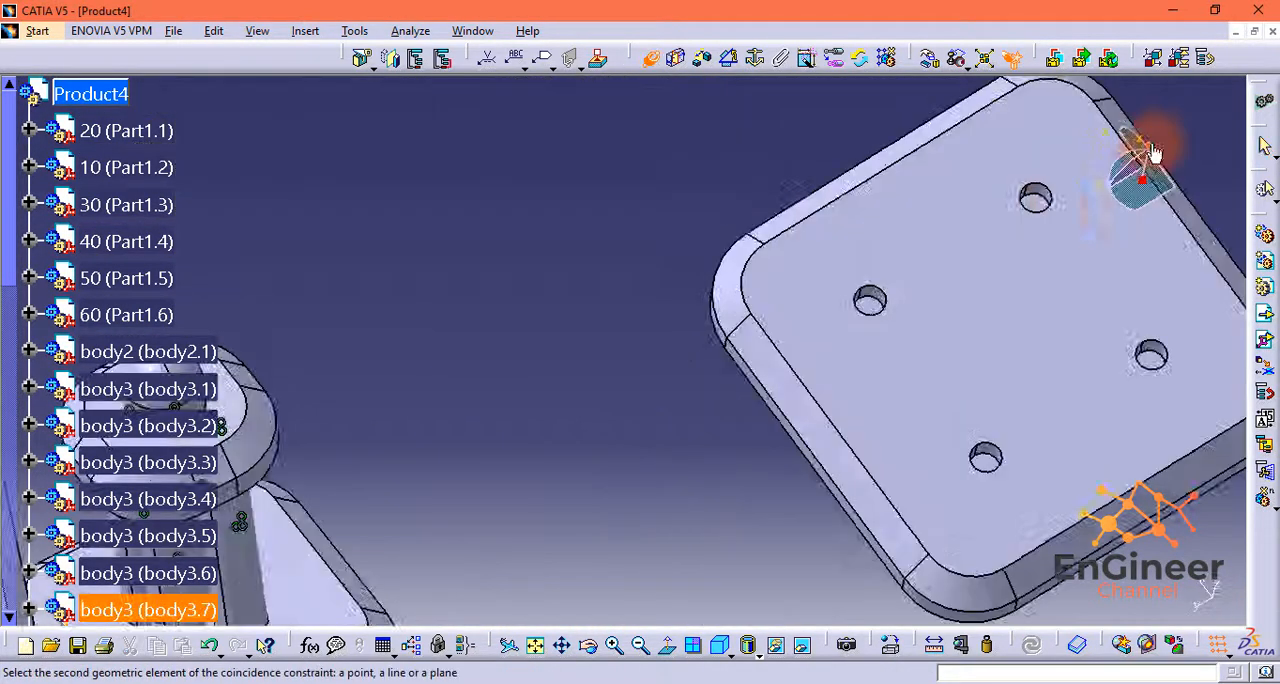
Step: Make the axis of the body3.7 shaft coincident with the axis of the matching hole in Part1.5
{"action": "left_click", "coordinate": [891, 237]}
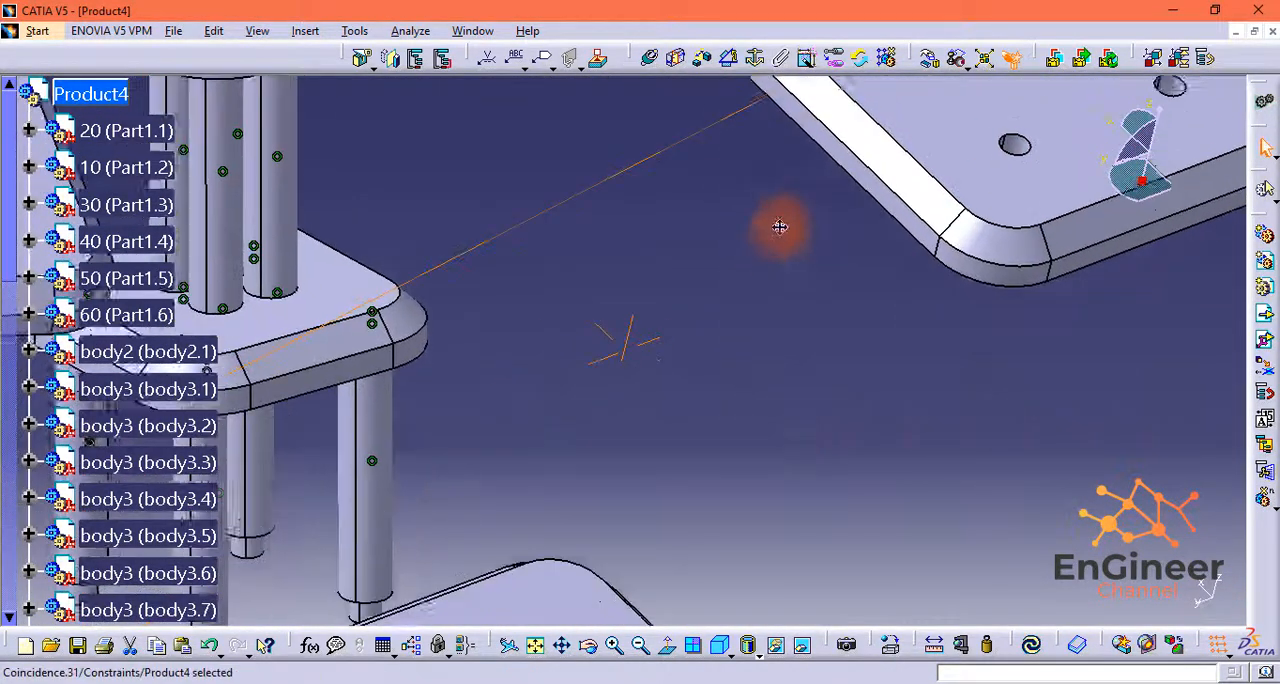
{"action": "middle_click_drag", "start_coordinate": [602, 474], "coordinate": [685, 563]}
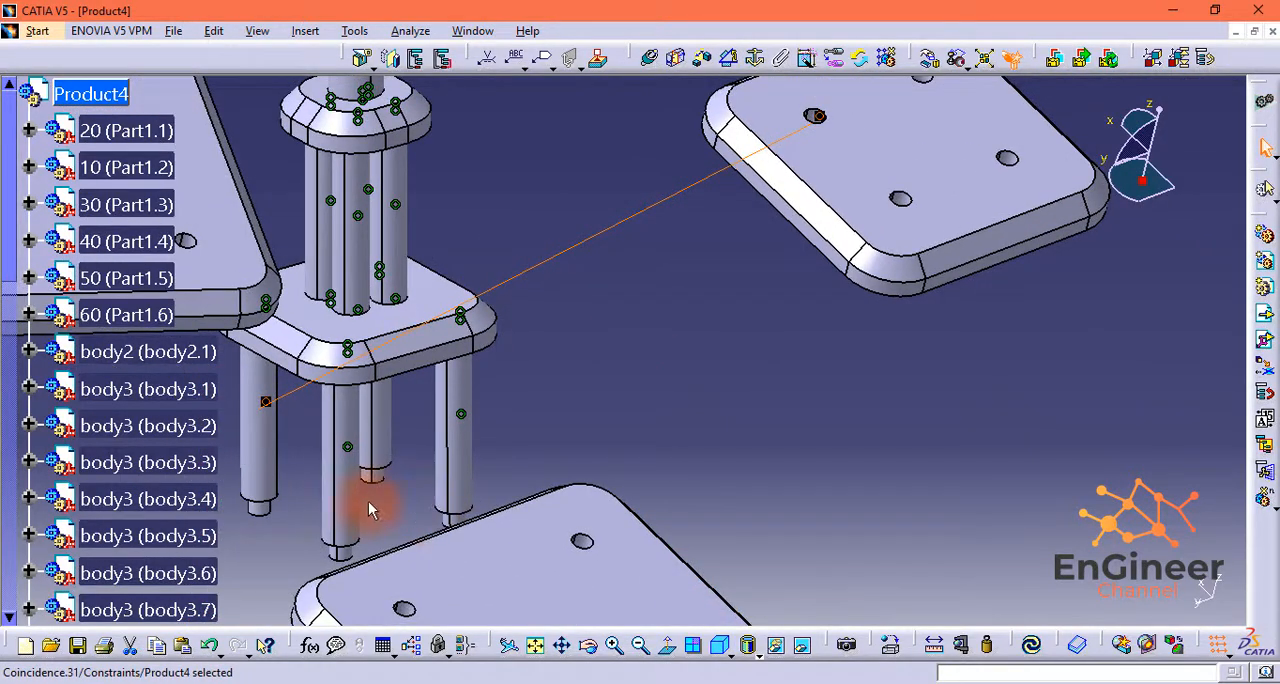
{"action": "middle_click_drag", "start_coordinate": [342, 547], "coordinate": [720, 500]}
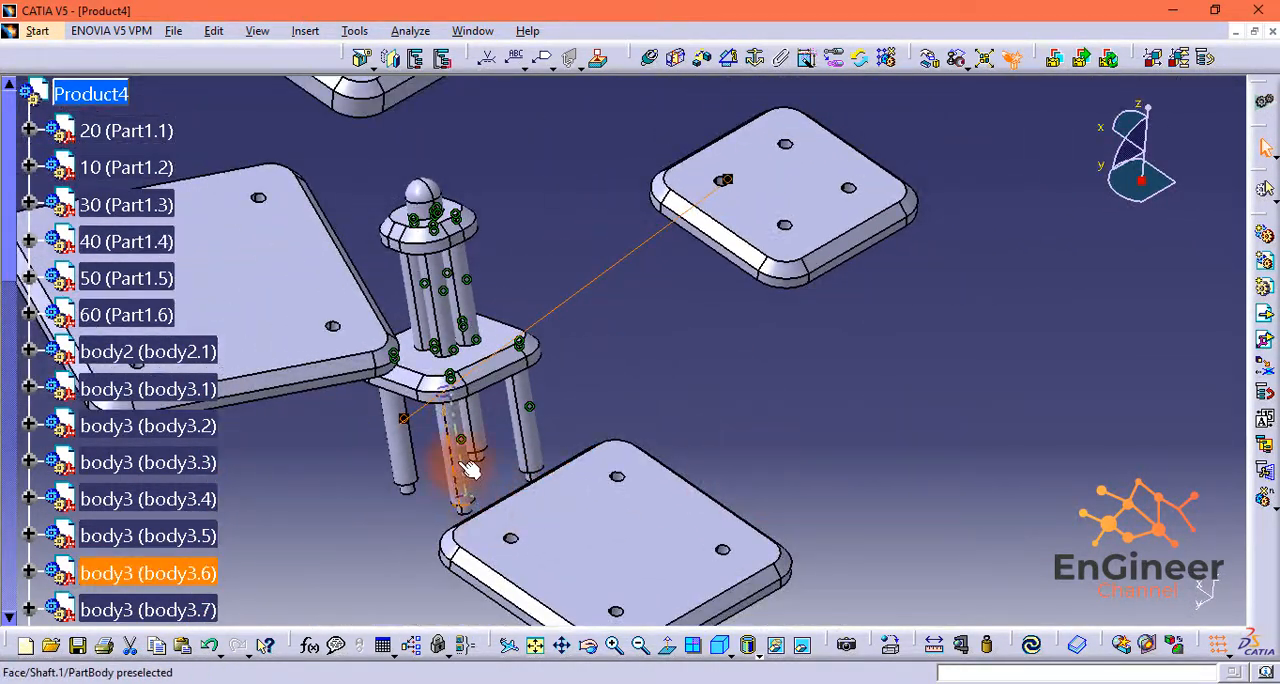
Step: Make the axes of the body3.6 and body3.5 shafts coincident with the axes of their matching holes in Part1.5
{"action": "middle_click_drag", "start_coordinate": [680, 409], "coordinate": [610, 553]}
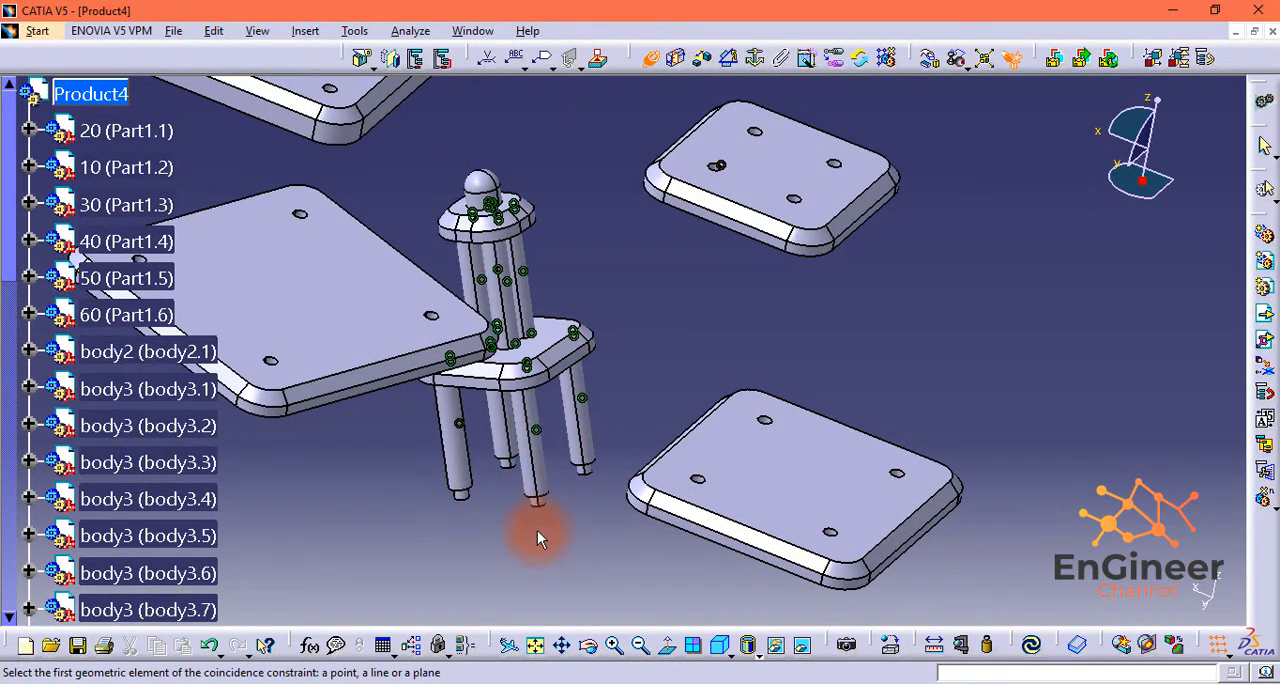
{"action": "middle_click_drag", "start_coordinate": [514, 499], "coordinate": [500, 471]}
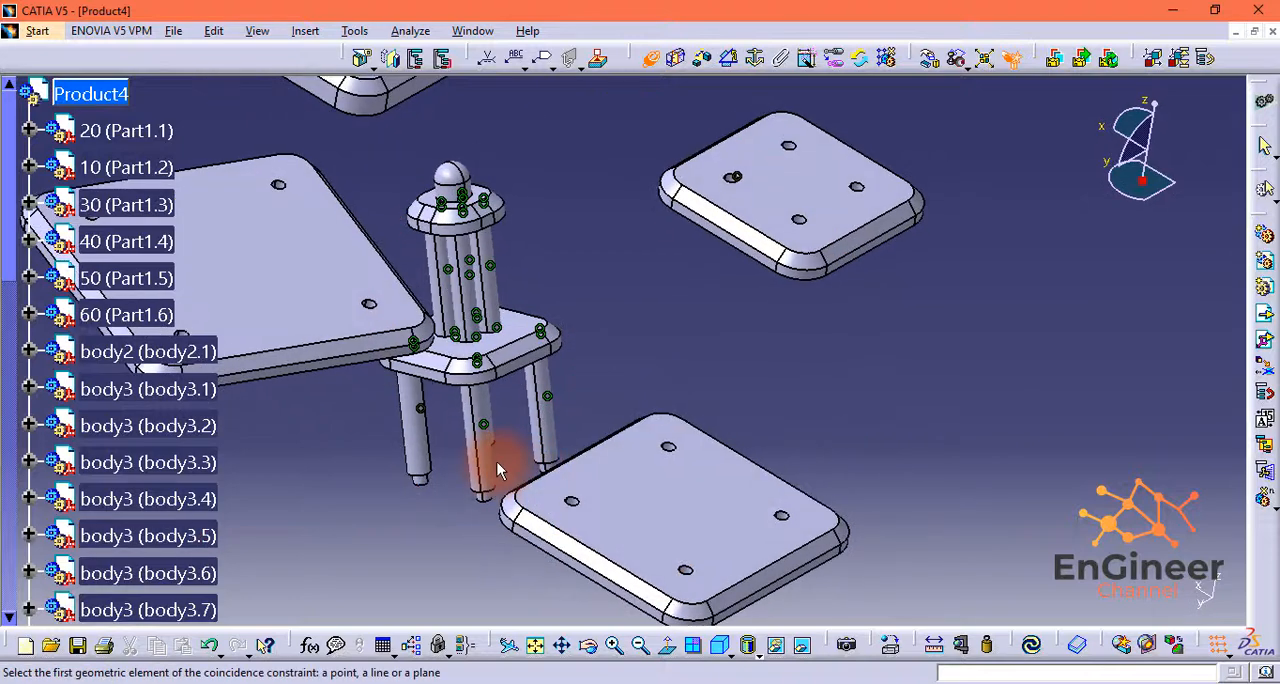
{"action": "middle_click_drag", "start_coordinate": [791, 211], "coordinate": [557, 565]}
{"action": "left_click", "coordinate": [876, 243]}
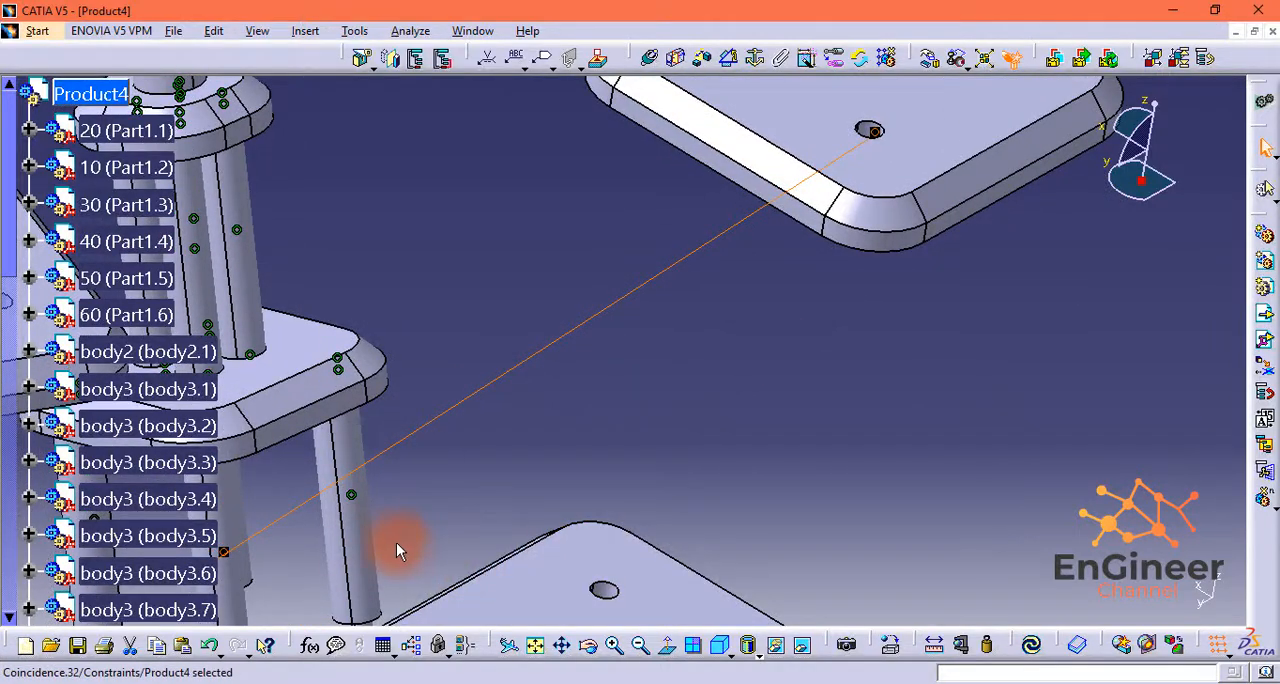
{"action": "middle_click_drag", "start_coordinate": [363, 517], "coordinate": [763, 260]}
{"action": "left_click", "coordinate": [764, 266]}
Step: Constrain the body3.6 shaft's lower end face coincident with the hole floor in Part1.5, with Opposite orientation, and update the assembly
{"action": "middle_click_drag", "start_coordinate": [706, 529], "coordinate": [615, 295]}
{"action": "mouse_move", "coordinate": [1156, 104]}
{"action": "left_mouse_down"}
{"action": "mouse_move", "coordinate": [1149, 137]}
{"action": "mouse_move", "coordinate": [1158, 95]}
{"action": "left_mouse_up"}
{"action": "middle_click_drag", "start_coordinate": [788, 230], "coordinate": [879, 386]}
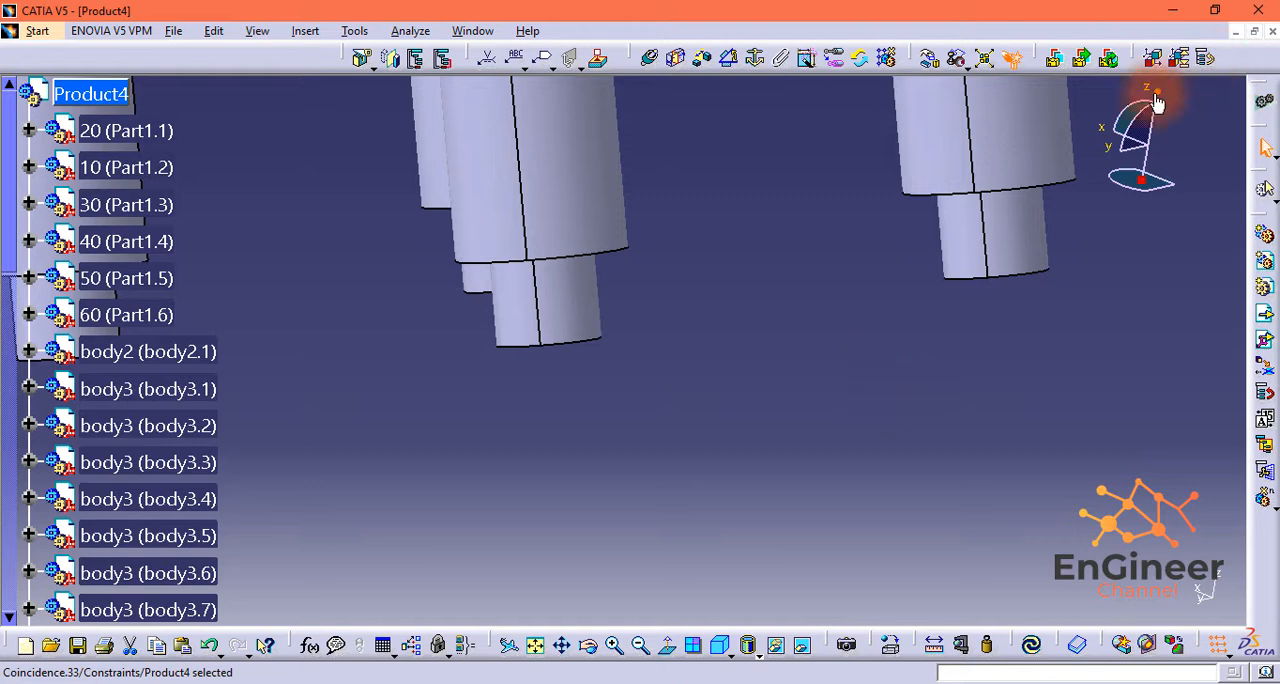
{"action": "left_click_drag", "start_coordinate": [1157, 103], "coordinate": [1167, 91]}
{"action": "middle_click_drag", "start_coordinate": [835, 165], "coordinate": [919, 557]}
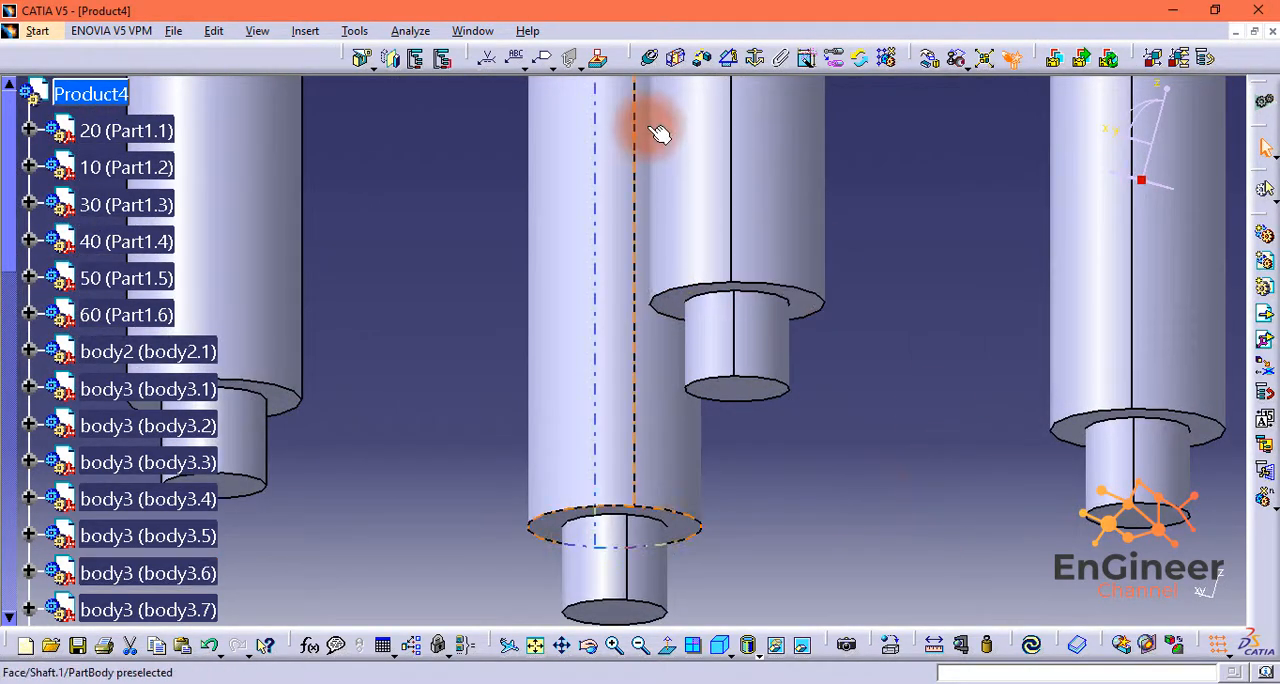
{"action": "left_click", "coordinate": [648, 58]}
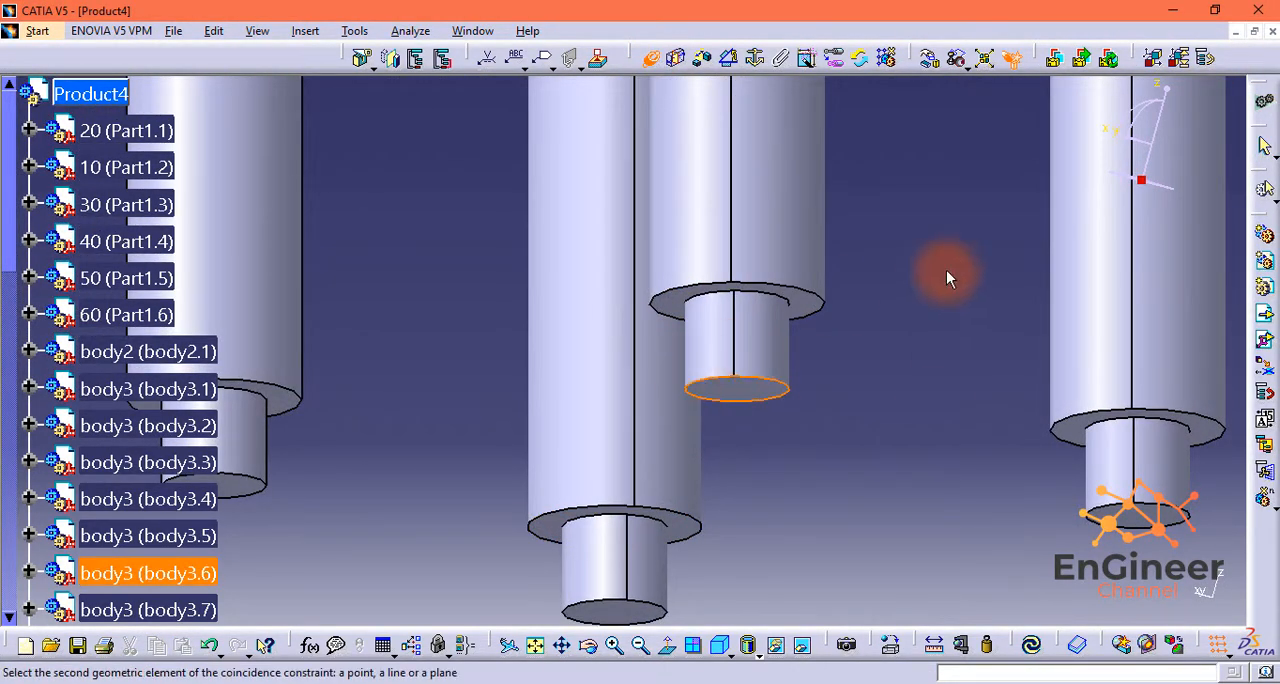
{"action": "middle_click_drag", "start_coordinate": [946, 274], "coordinate": [889, 486], "text": "ctrl"}
{"action": "middle_click_drag", "start_coordinate": [925, 170], "coordinate": [746, 446]}
{"action": "left_click_drag", "start_coordinate": [1167, 97], "coordinate": [1171, 44]}
{"action": "middle_click_drag", "start_coordinate": [930, 312], "coordinate": [1010, 270]}
{"action": "middle_click_drag", "start_coordinate": [1166, 426], "coordinate": [938, 478]}
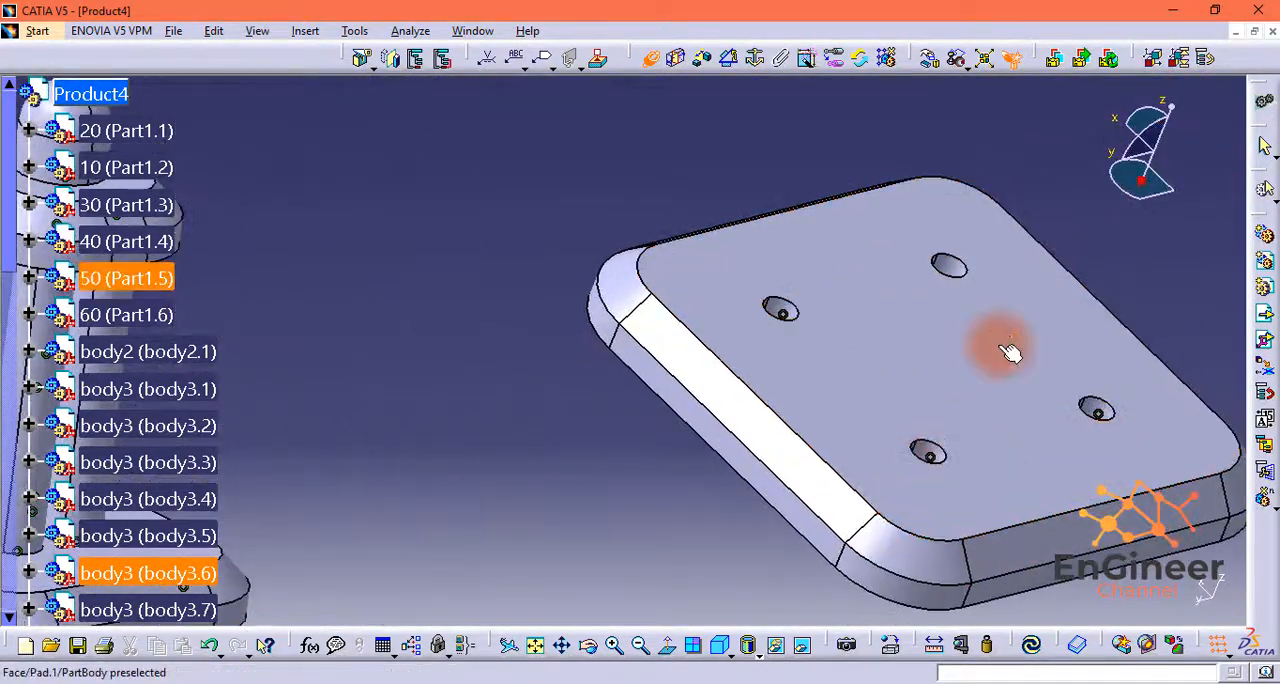
{"action": "left_click_drag", "start_coordinate": [1171, 108], "coordinate": [1155, 153]}
{"action": "middle_click_drag", "start_coordinate": [1061, 338], "coordinate": [686, 426], "text": "ctrl"}
{"action": "left_click", "coordinate": [1080, 340]}
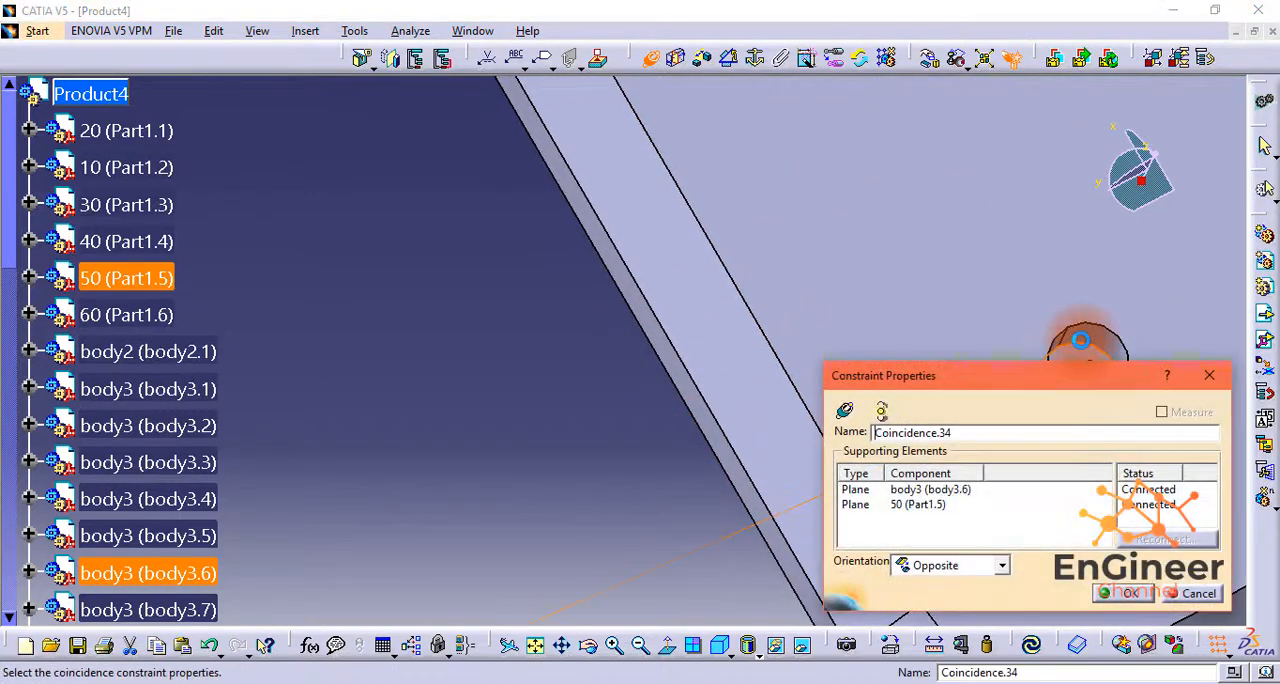
{"action": "left_click", "coordinate": [1130, 595]}
{"action": "left_click", "coordinate": [1033, 645]}
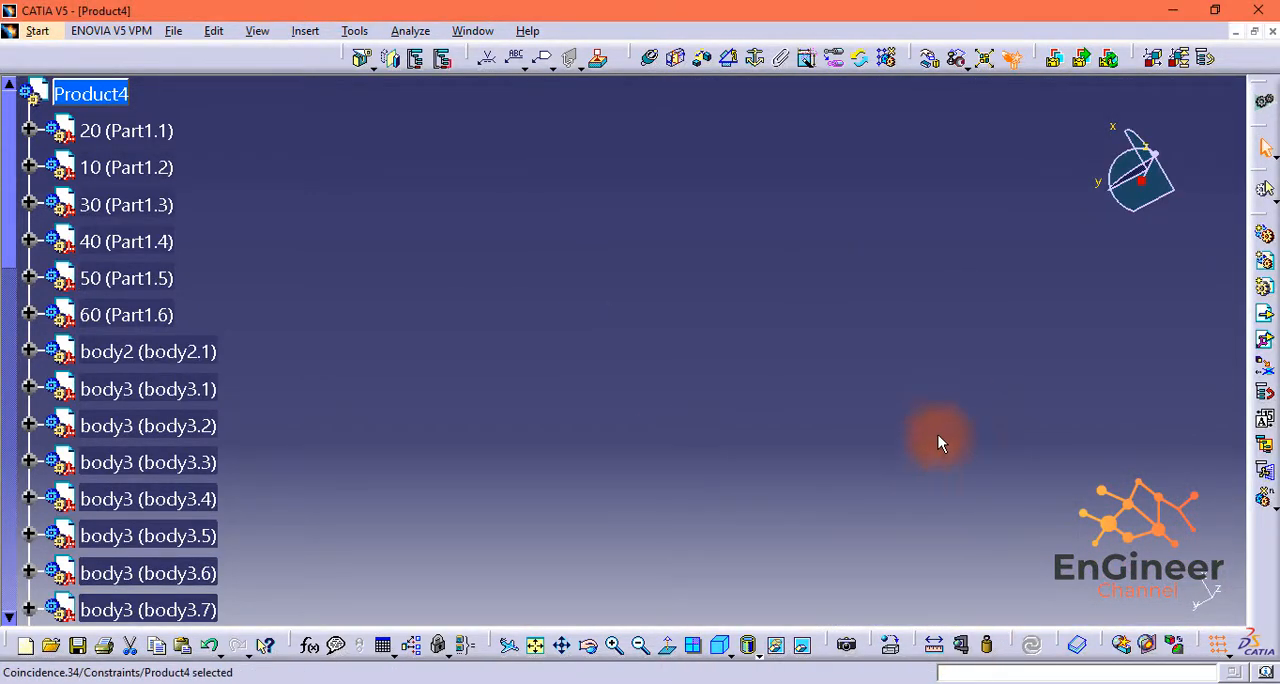
Step: Insert one more body3 shaft into Product4 for the corner holes on the underside of Part1.5
{"action": "left_click", "coordinate": [535, 645]}
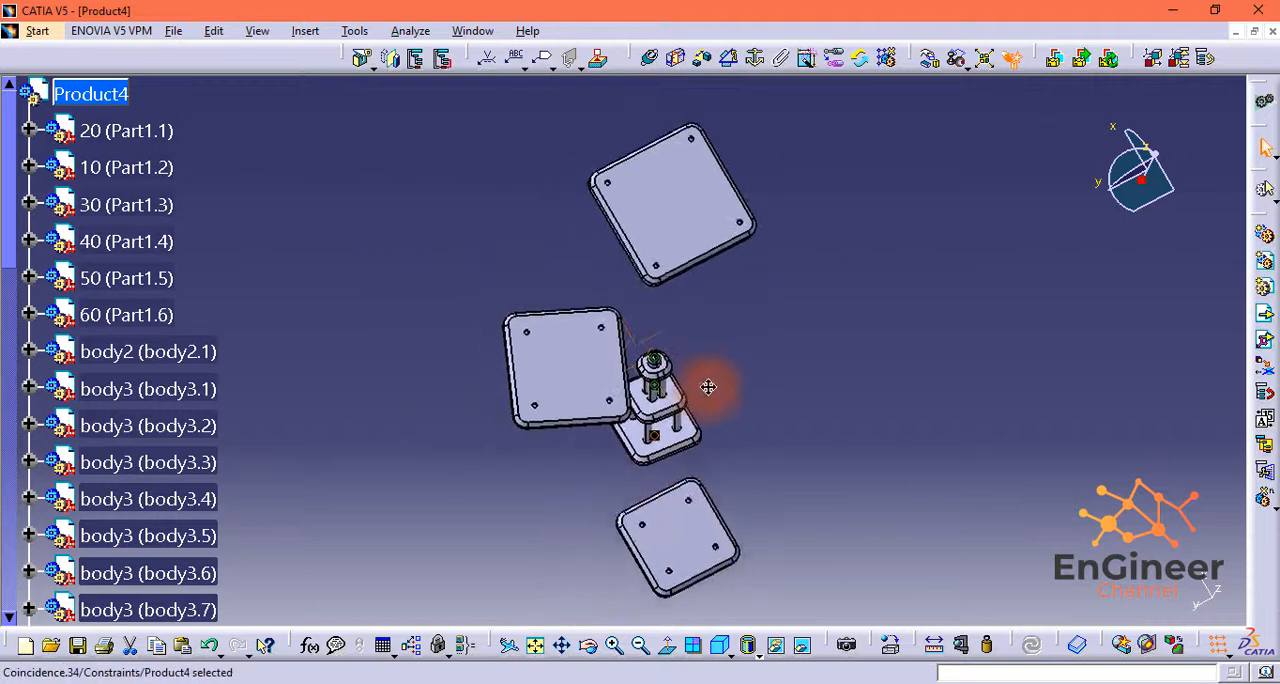
{"action": "mouse_move", "coordinate": [1155, 163]}
{"action": "left_mouse_down"}
{"action": "mouse_move", "coordinate": [1172, 55]}
{"action": "mouse_move", "coordinate": [1166, 143]}
{"action": "left_mouse_up"}
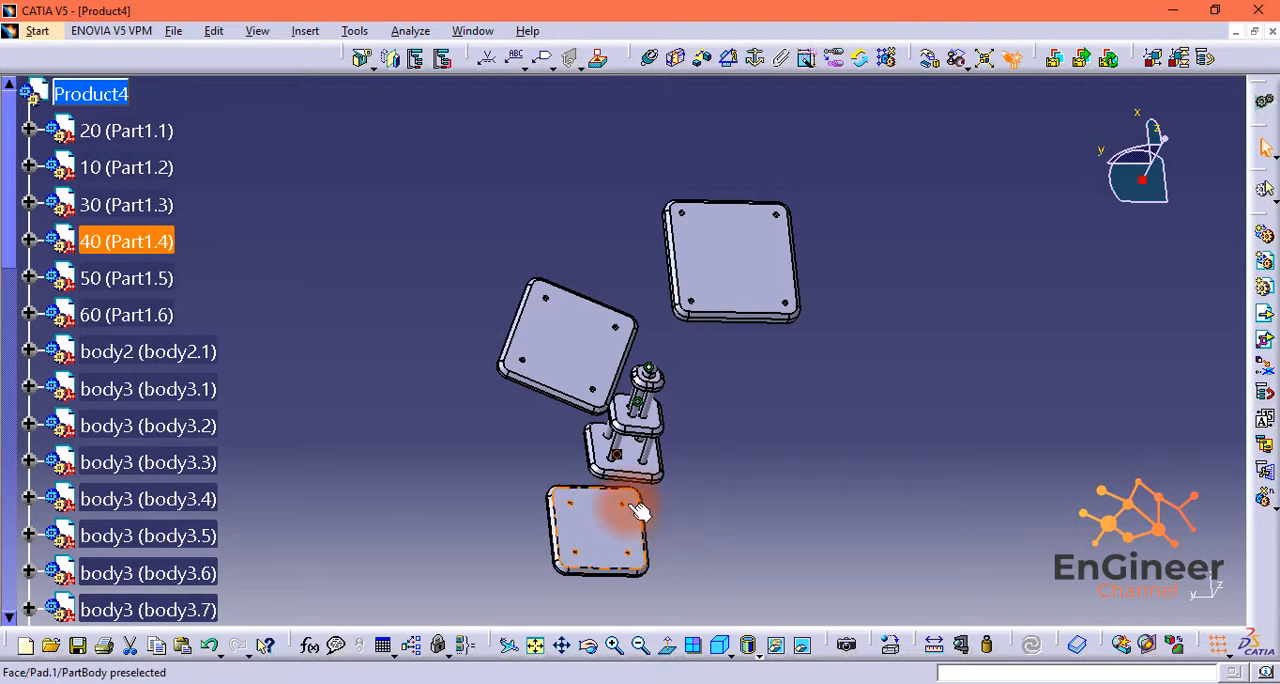
{"action": "middle_click_drag", "start_coordinate": [614, 514], "coordinate": [947, 464]}
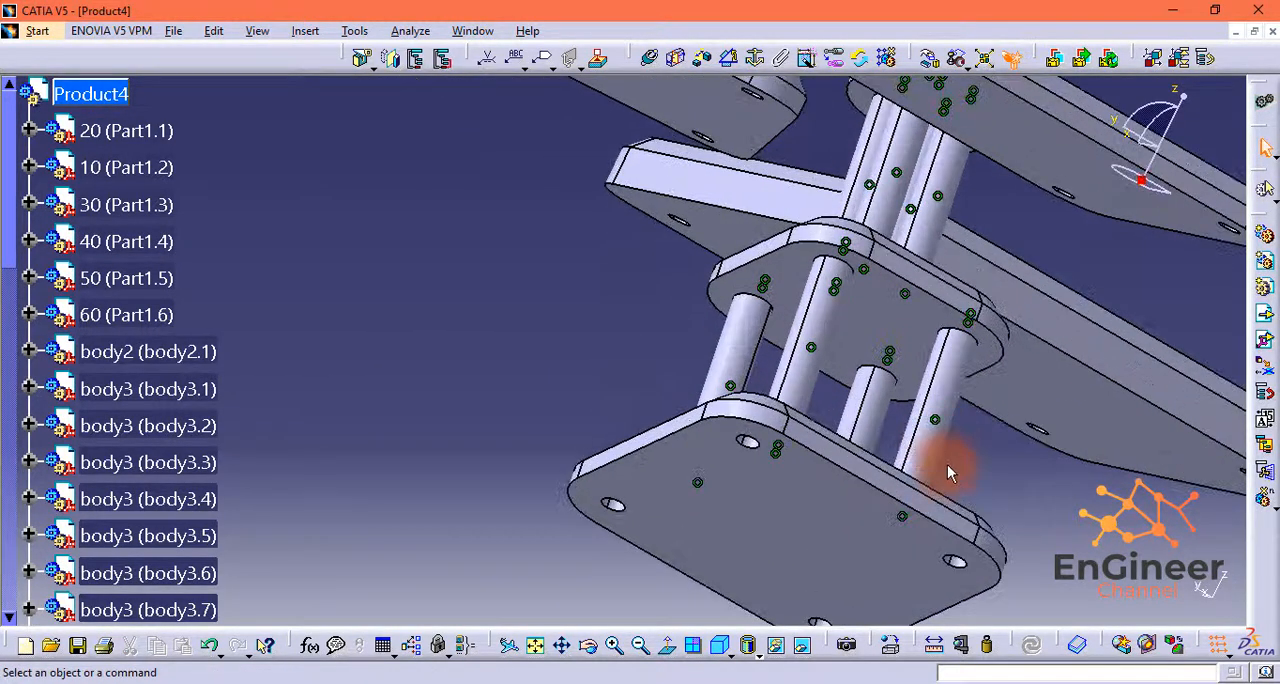
{"action": "mouse_move", "coordinate": [1183, 105]}
{"action": "left_mouse_down"}
{"action": "mouse_move", "coordinate": [1180, 117]}
{"action": "mouse_move", "coordinate": [1197, 34]}
{"action": "mouse_move", "coordinate": [1176, 106]}
{"action": "left_mouse_up"}
{"action": "middle_click_drag", "start_coordinate": [890, 470], "coordinate": [947, 300]}
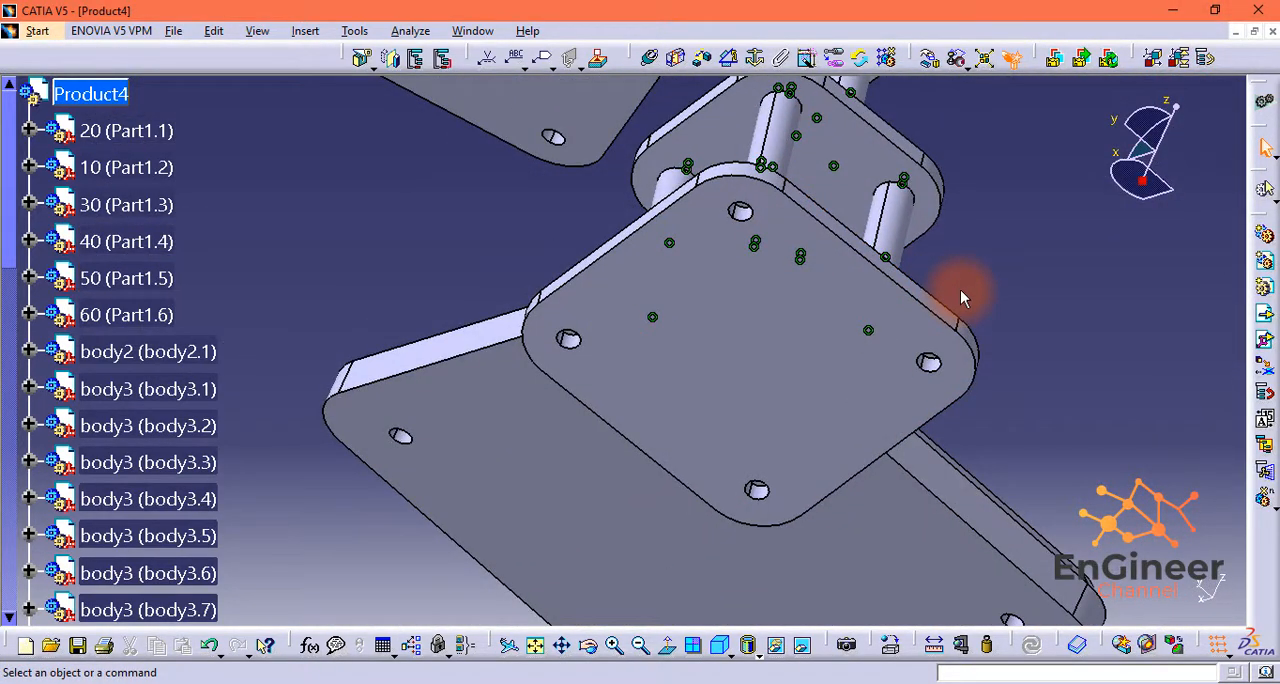
{"action": "left_click", "coordinate": [90, 93]}
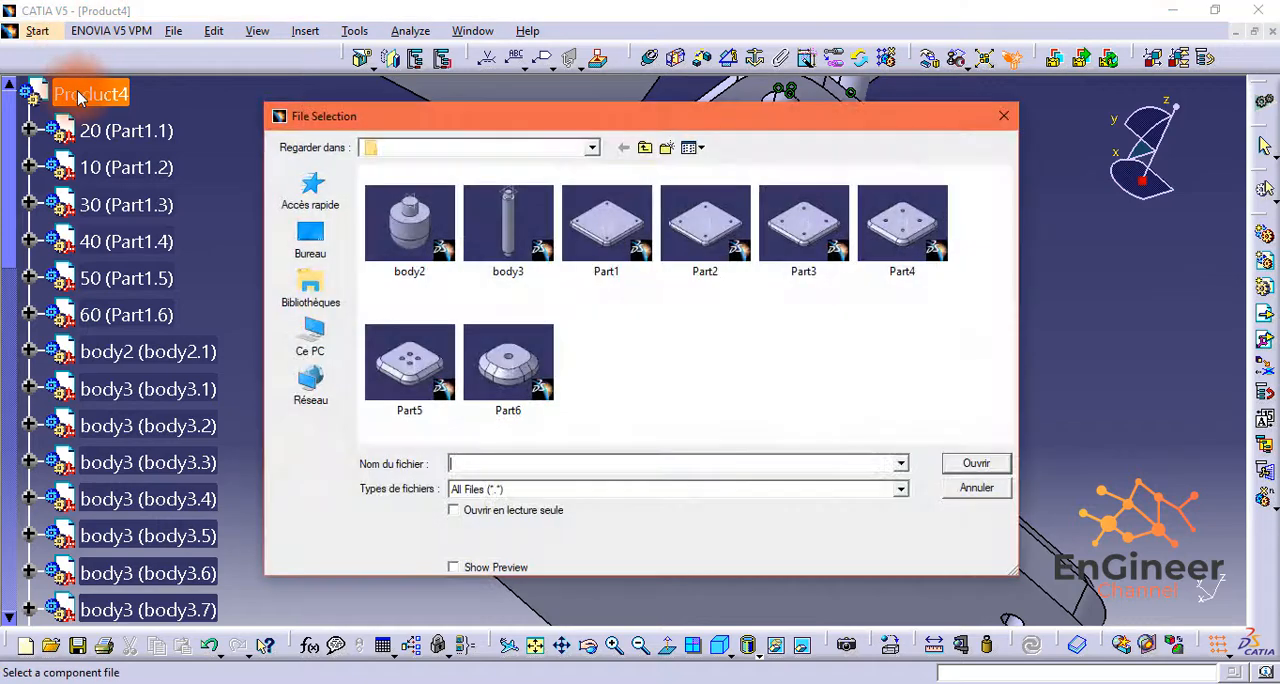
{"action": "left_click", "coordinate": [506, 210]}
{"action": "left_click", "coordinate": [975, 462]}
{"action": "left_click", "coordinate": [1198, 592]}
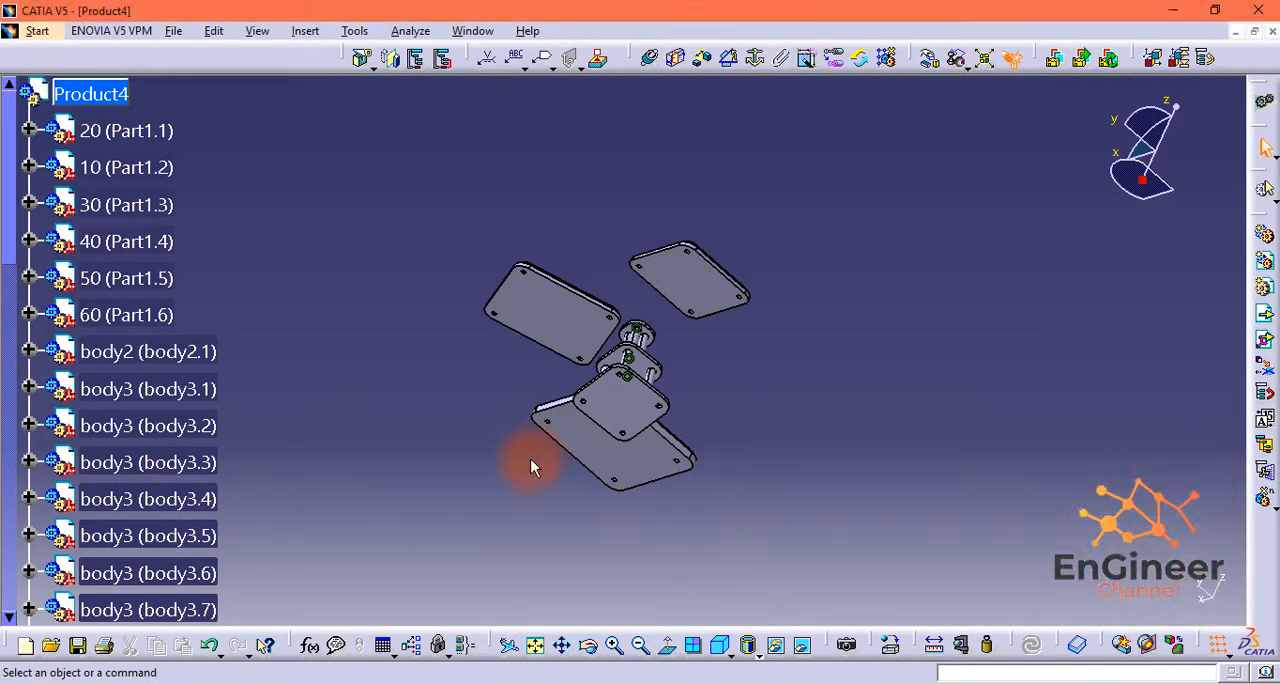
Step: Move the body3.9 shaft beside a corner hole under Part1.5 and make the hole's axis coincident with the shaft's axis
{"action": "middle_click_drag", "start_coordinate": [700, 436], "coordinate": [857, 243]}
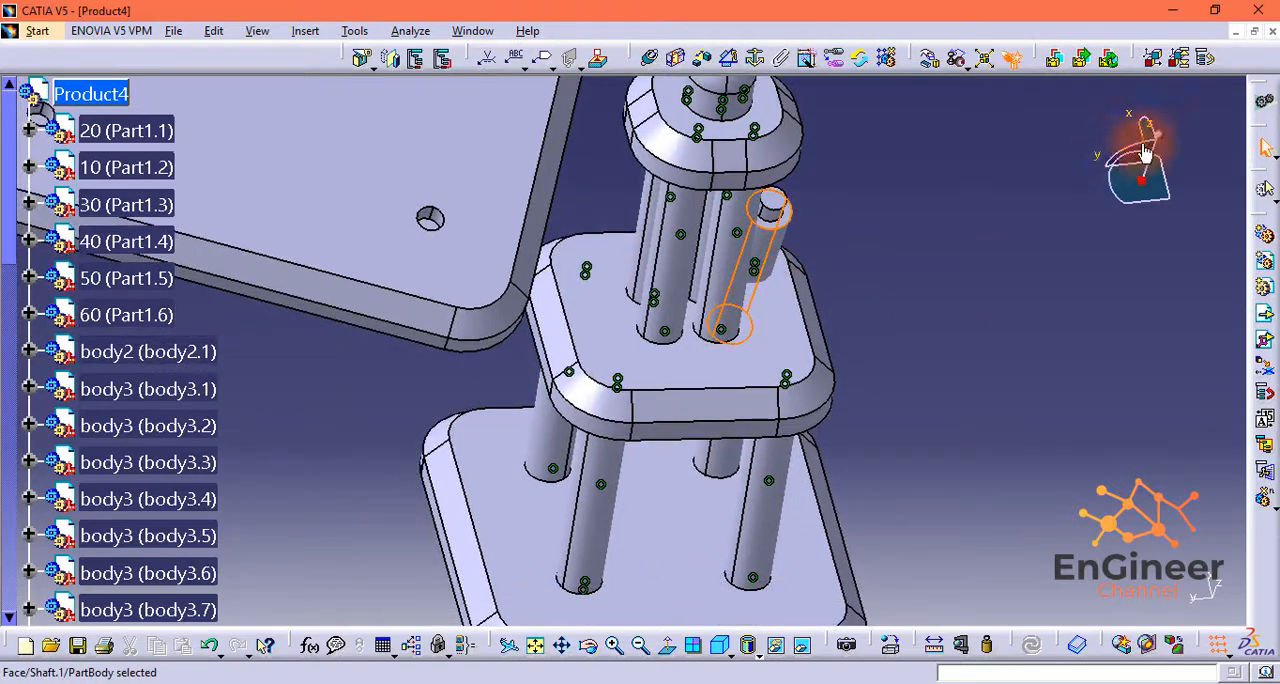
{"action": "left_click_drag", "start_coordinate": [1145, 148], "coordinate": [1044, 146]}
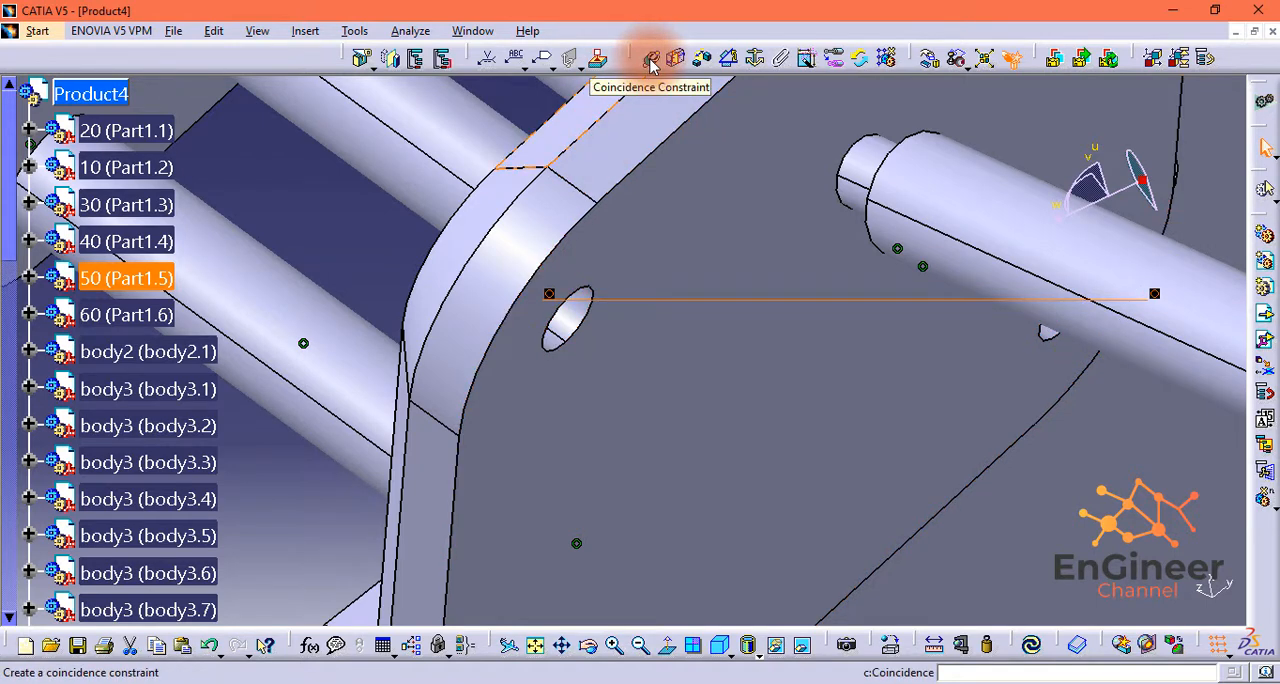
Step: Constrain the end face of the body3.9 shaft coincident with the floor of its corner hole in Part1.5 and update the assembly
{"action": "left_click", "coordinate": [650, 63]}
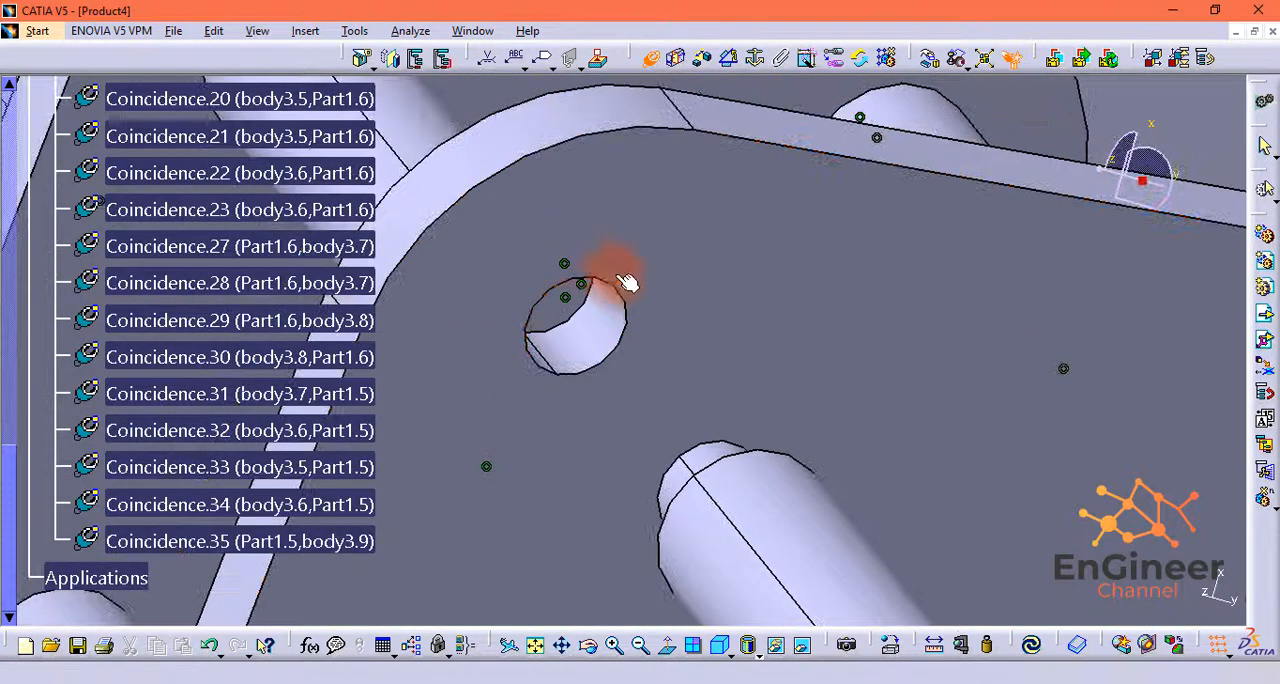
{"action": "left_click", "coordinate": [592, 280]}
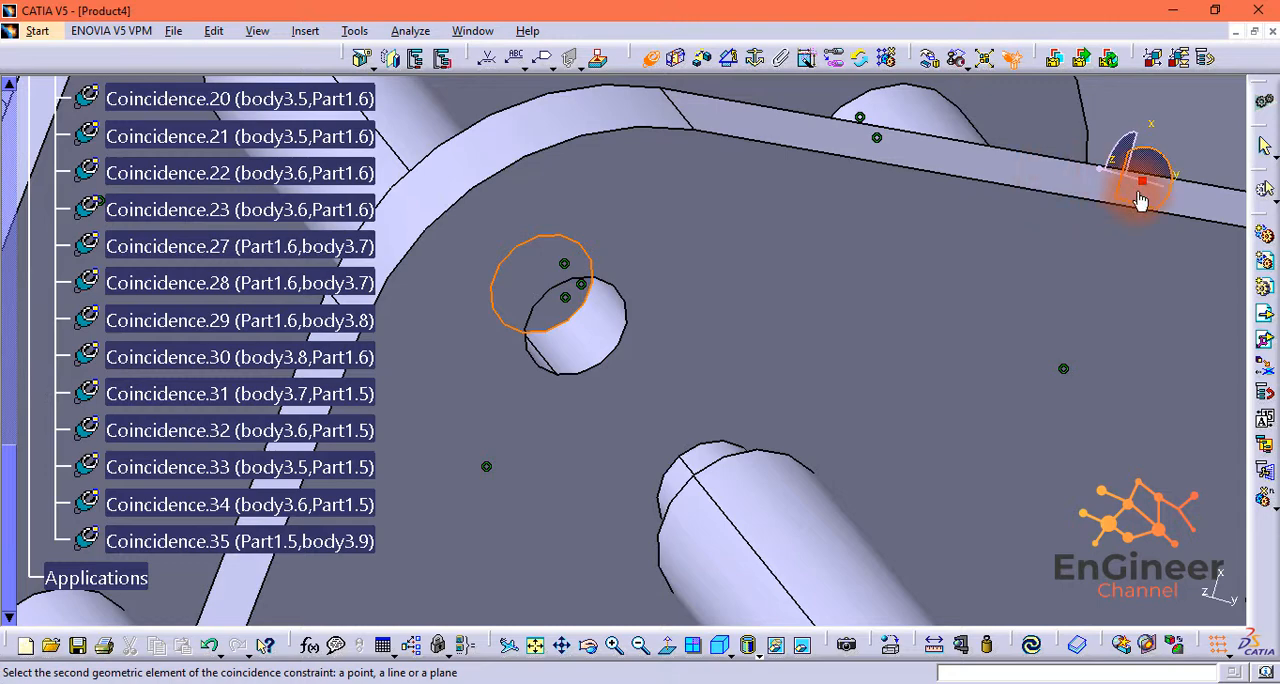
{"action": "left_click_drag", "start_coordinate": [1100, 171], "coordinate": [1070, 174]}
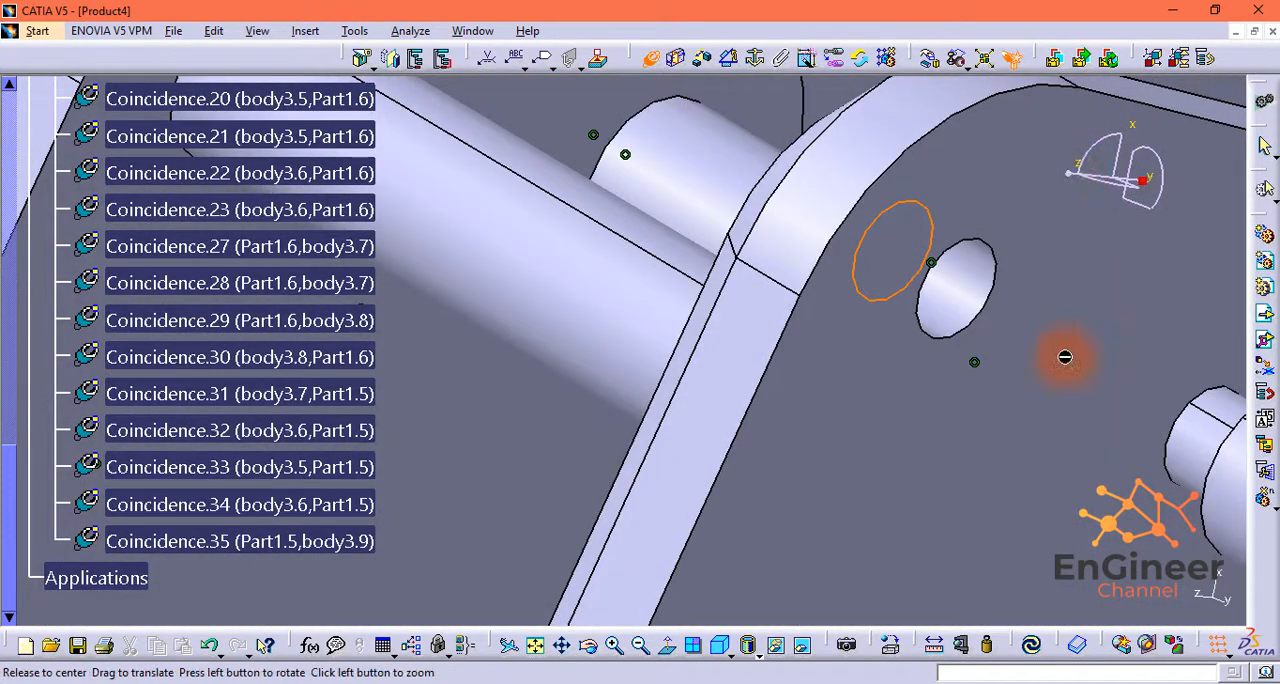
{"action": "middle_click_drag", "start_coordinate": [1066, 357], "coordinate": [667, 378]}
{"action": "middle_click_drag", "start_coordinate": [745, 450], "coordinate": [618, 129]}
{"action": "middle_click_drag", "start_coordinate": [715, 451], "coordinate": [737, 448]}
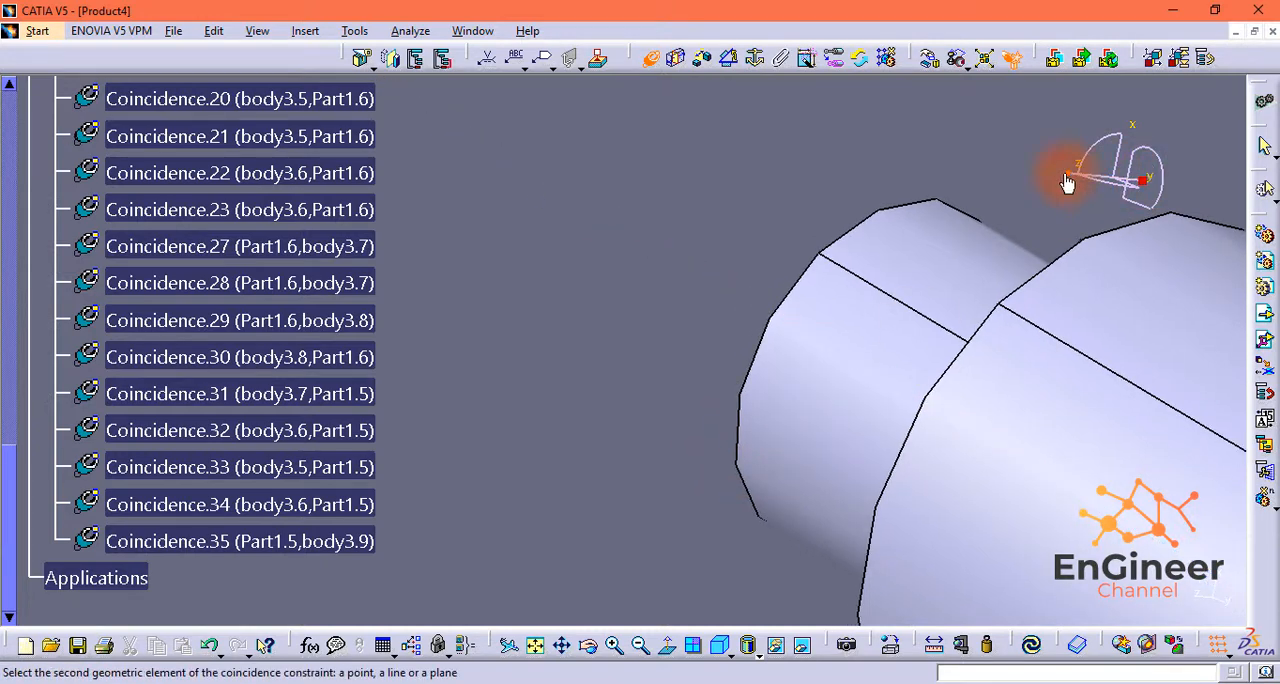
{"action": "left_click_drag", "start_coordinate": [1066, 176], "coordinate": [1057, 171]}
{"action": "middle_click_drag", "start_coordinate": [1048, 292], "coordinate": [271, 249]}
{"action": "middle_click_drag", "start_coordinate": [1150, 528], "coordinate": [604, 390]}
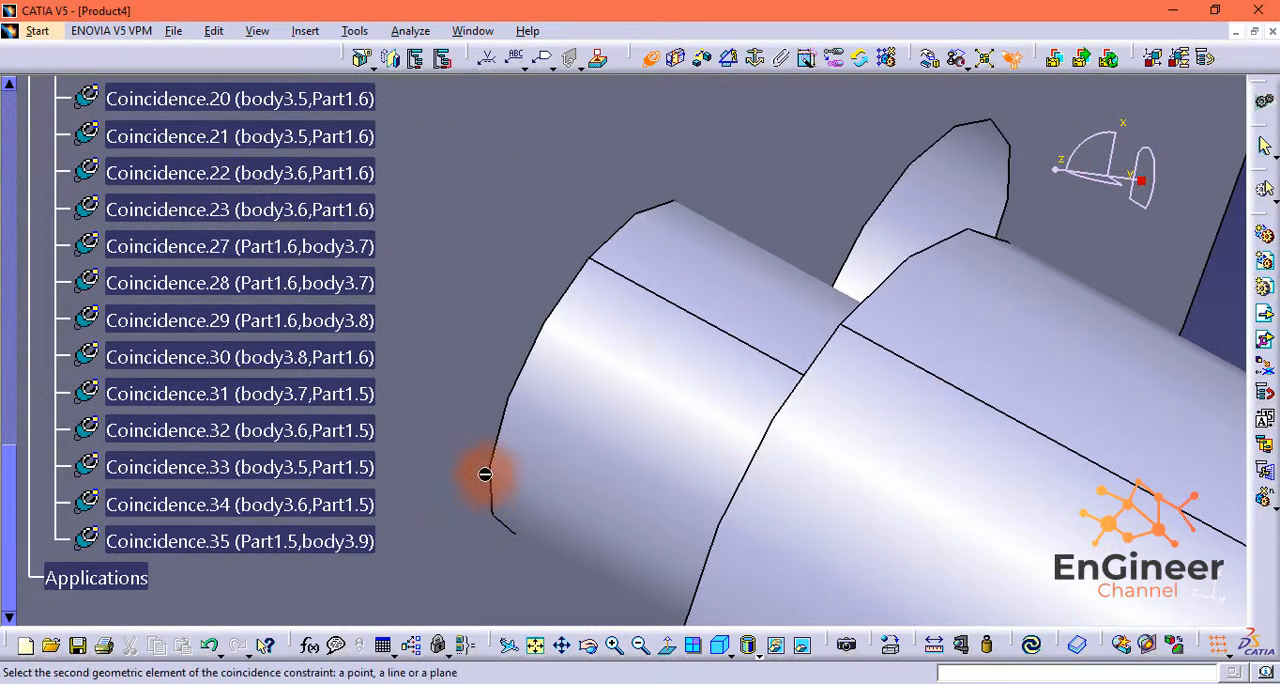
{"action": "left_click_drag", "start_coordinate": [1061, 180], "coordinate": [1051, 166]}
{"action": "middle_click_drag", "start_coordinate": [1020, 347], "coordinate": [733, 442]}
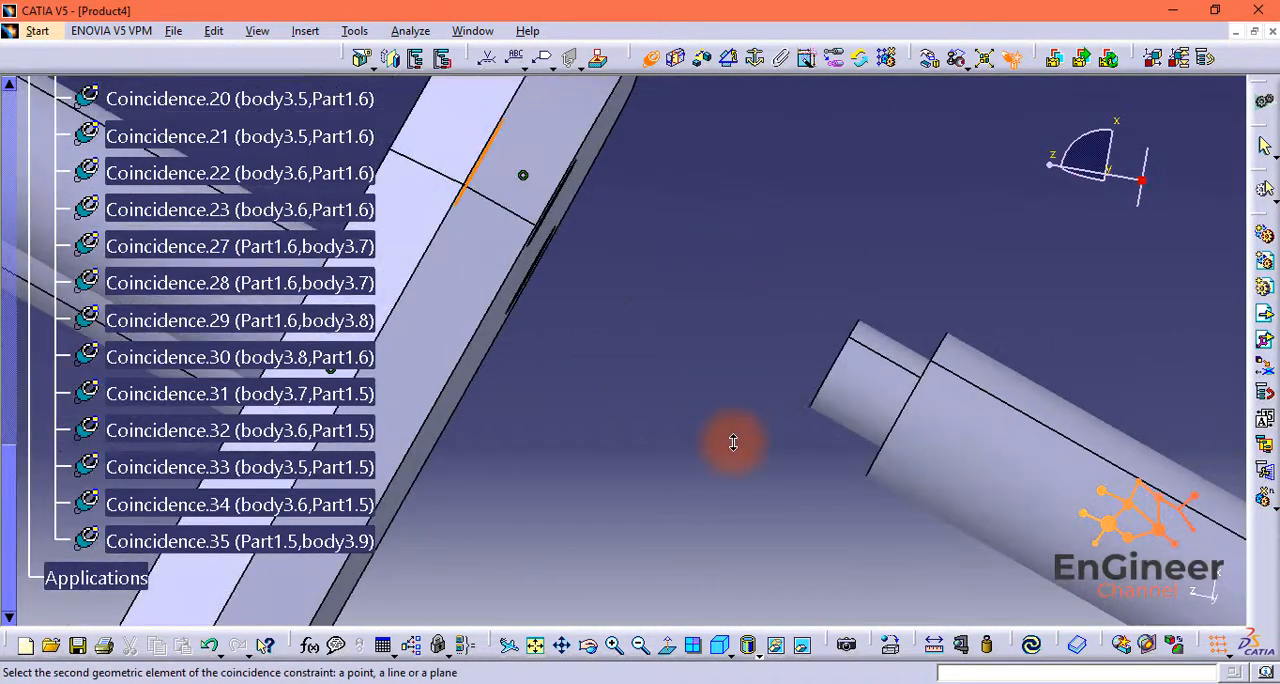
{"action": "middle_click_drag", "start_coordinate": [921, 309], "coordinate": [932, 215]}
{"action": "middle_click_drag", "start_coordinate": [1048, 457], "coordinate": [669, 451]}
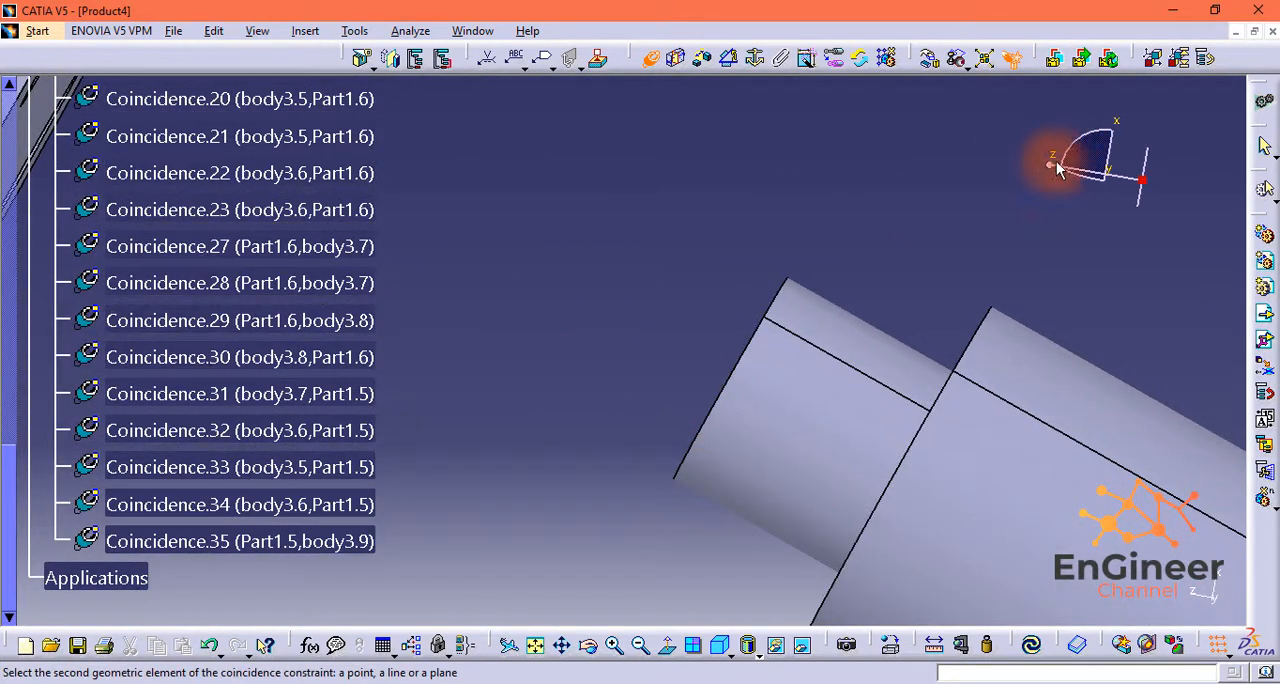
{"action": "mouse_move", "coordinate": [1052, 166]}
{"action": "left_mouse_down"}
{"action": "mouse_move", "coordinate": [1037, 157]}
{"action": "mouse_move", "coordinate": [1058, 166]}
{"action": "left_mouse_up"}
{"action": "middle_click_drag", "start_coordinate": [1070, 374], "coordinate": [612, 246]}
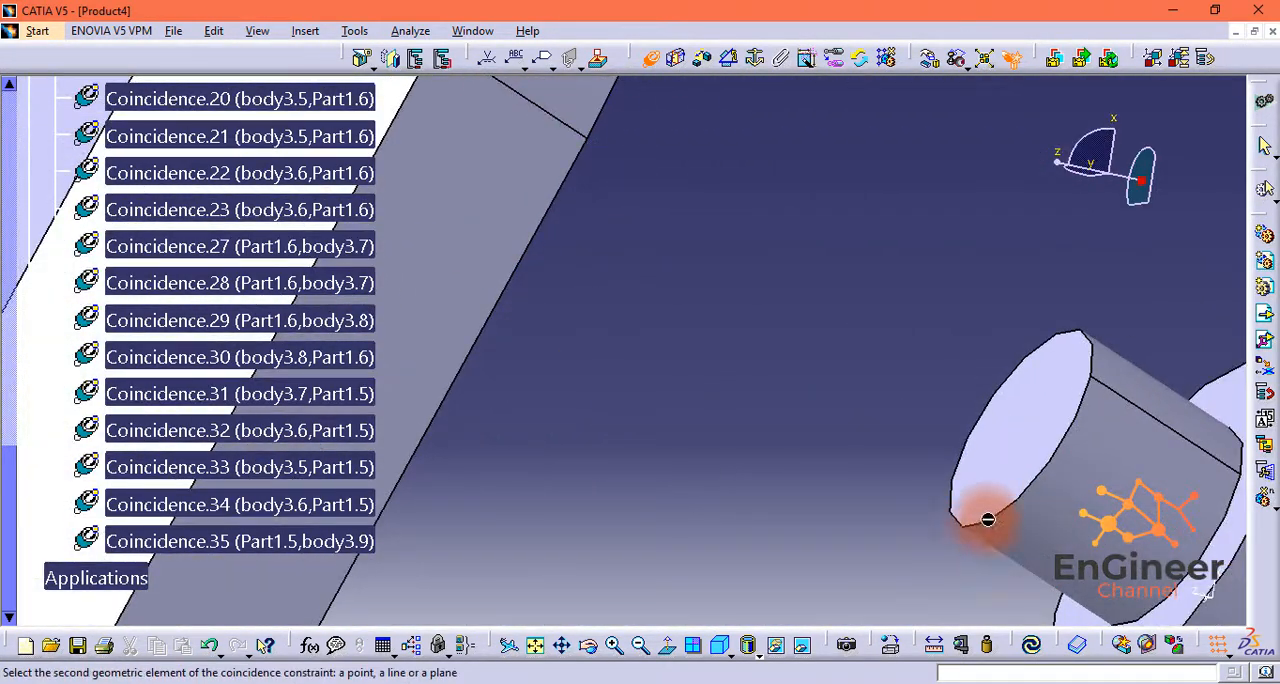
{"action": "middle_click_drag", "start_coordinate": [1055, 462], "coordinate": [1162, 290]}
{"action": "middle_click_drag", "start_coordinate": [1118, 430], "coordinate": [505, 438]}
{"action": "left_click", "coordinate": [723, 374]}
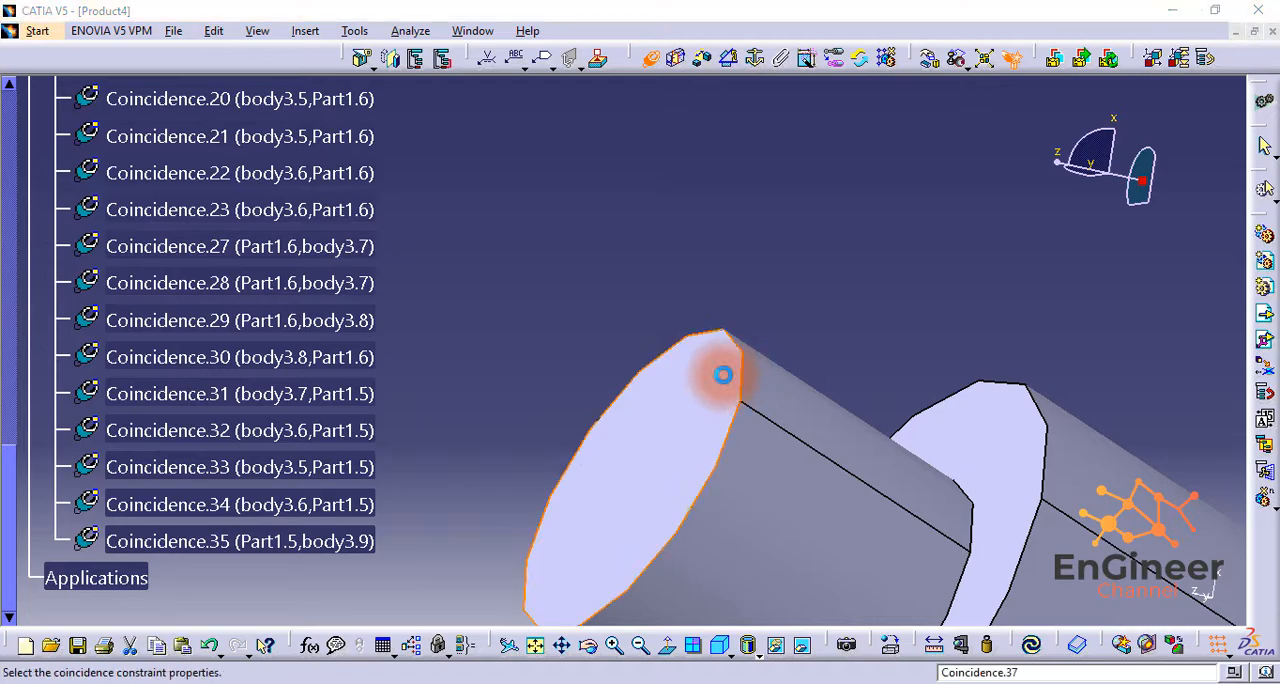
{"action": "left_click", "coordinate": [1099, 592]}
{"action": "left_click", "coordinate": [1035, 649]}
Step: Insert another body3 shaft into Product4 as an existing component for the next corner hole of Part1.5
{"action": "middle_click_drag", "start_coordinate": [800, 470], "coordinate": [993, 328]}
{"action": "middle_click_drag", "start_coordinate": [1119, 205], "coordinate": [1010, 75]}
{"action": "middle_click_drag", "start_coordinate": [759, 326], "coordinate": [1011, 369]}
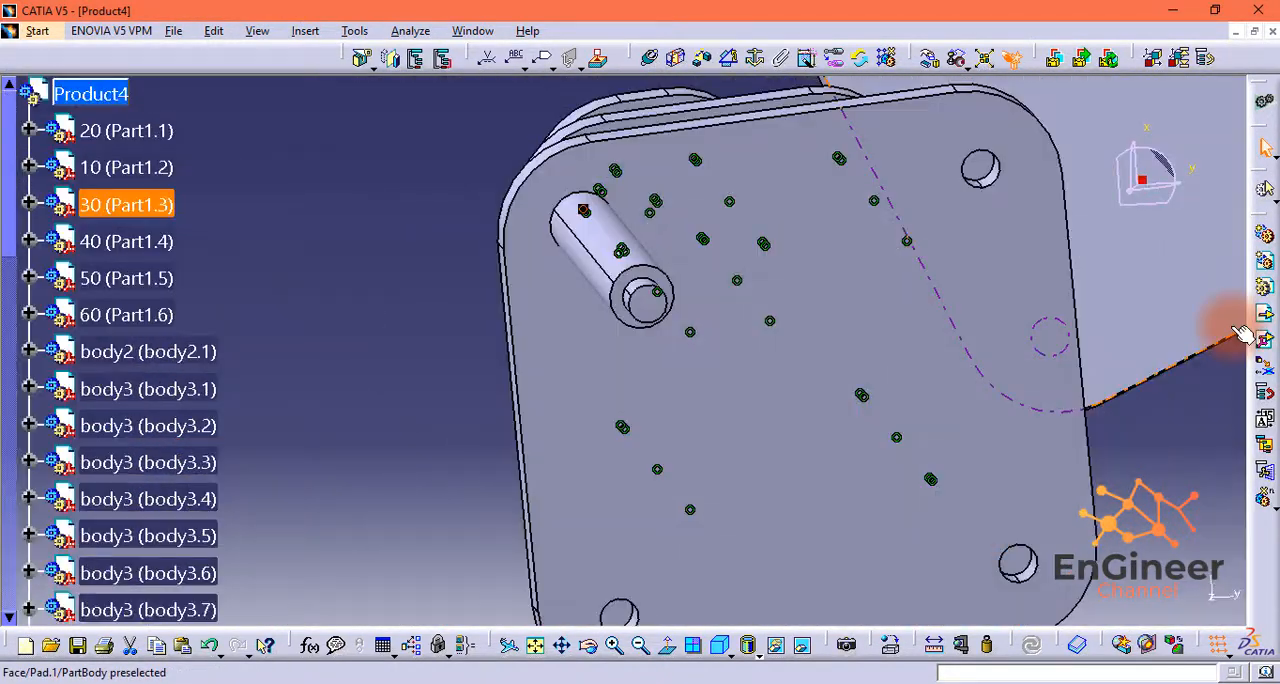
{"action": "left_click", "coordinate": [1262, 339]}
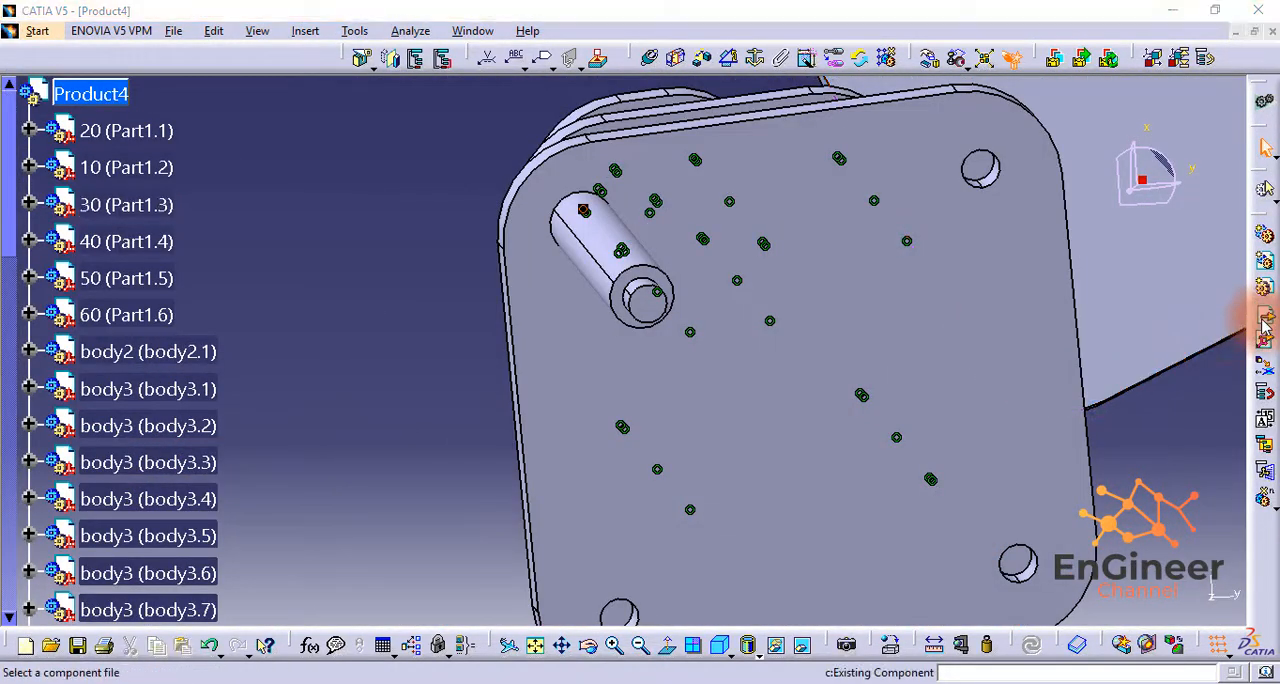
{"action": "left_click", "coordinate": [506, 217]}
{"action": "left_click", "coordinate": [980, 461]}
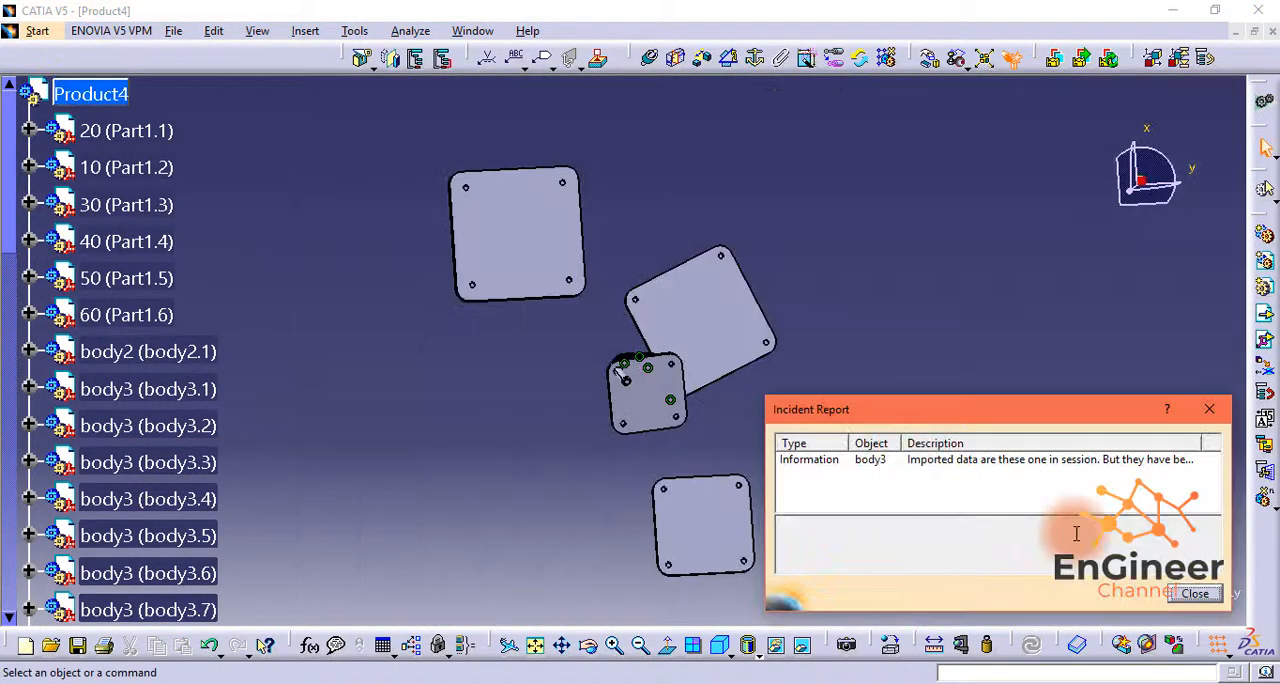
{"action": "left_click", "coordinate": [1216, 599]}
Step: Move the body3.10 shaft out to a free corner hole under Part1.5 and make its axis coincident with the hole's axis
{"action": "middle_click_drag", "start_coordinate": [752, 390], "coordinate": [695, 45]}
{"action": "left_click_drag", "start_coordinate": [1129, 201], "coordinate": [1096, 503]}
{"action": "middle_click_drag", "start_coordinate": [1096, 503], "coordinate": [1114, 288]}
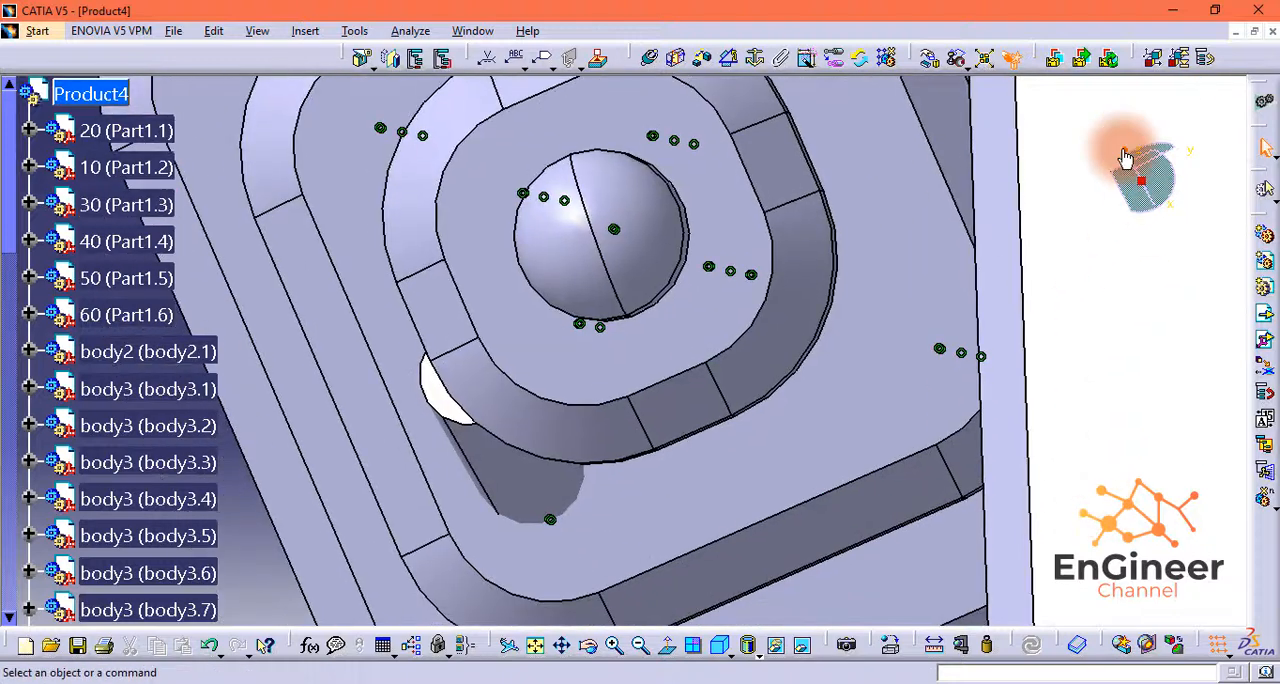
{"action": "left_click_drag", "start_coordinate": [1127, 158], "coordinate": [1106, 70]}
{"action": "middle_click_drag", "start_coordinate": [962, 511], "coordinate": [1161, 196]}
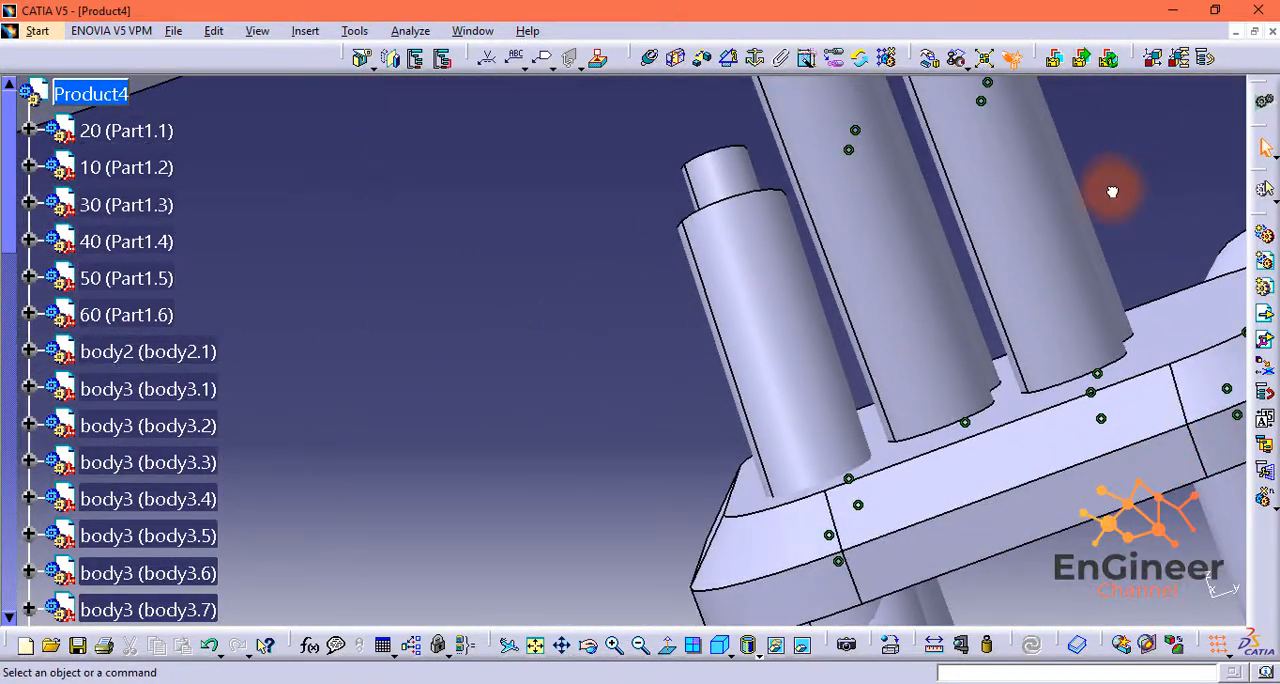
{"action": "left_click_drag", "start_coordinate": [762, 234], "coordinate": [971, 586]}
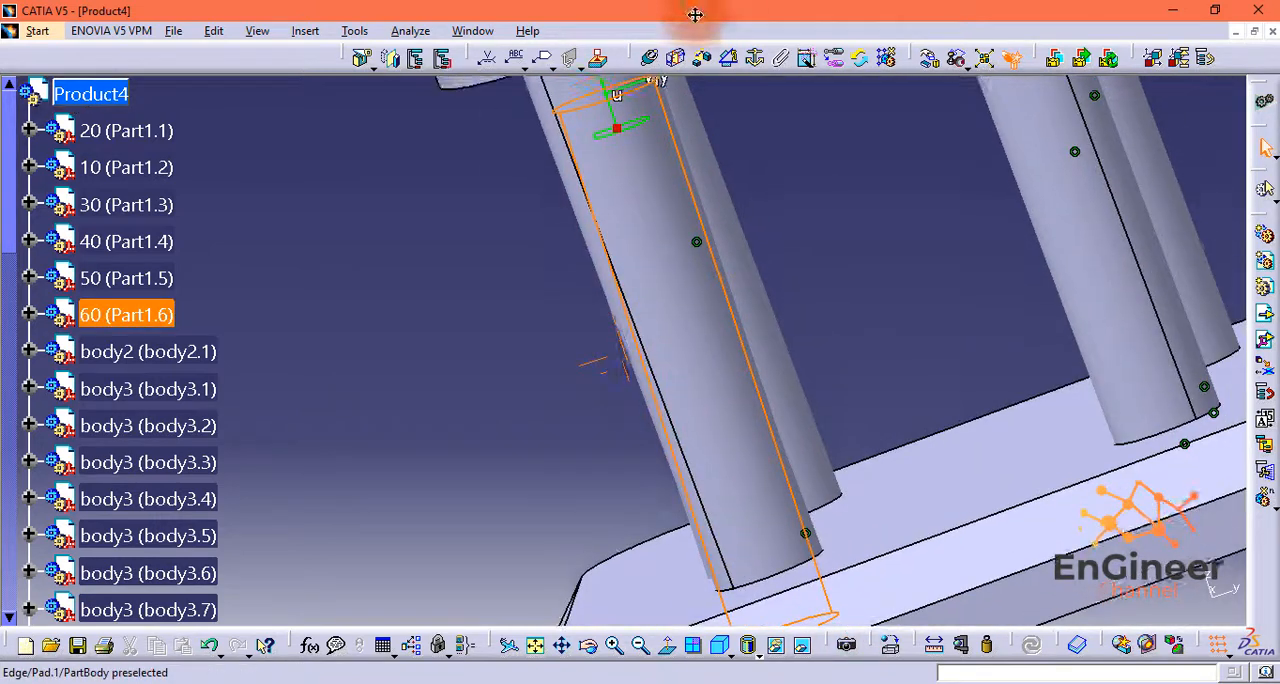
{"action": "middle_click_drag", "start_coordinate": [695, 14], "coordinate": [707, 114]}
{"action": "left_click_drag", "start_coordinate": [614, 160], "coordinate": [714, 568]}
{"action": "middle_click_drag", "start_coordinate": [831, 426], "coordinate": [781, 261]}
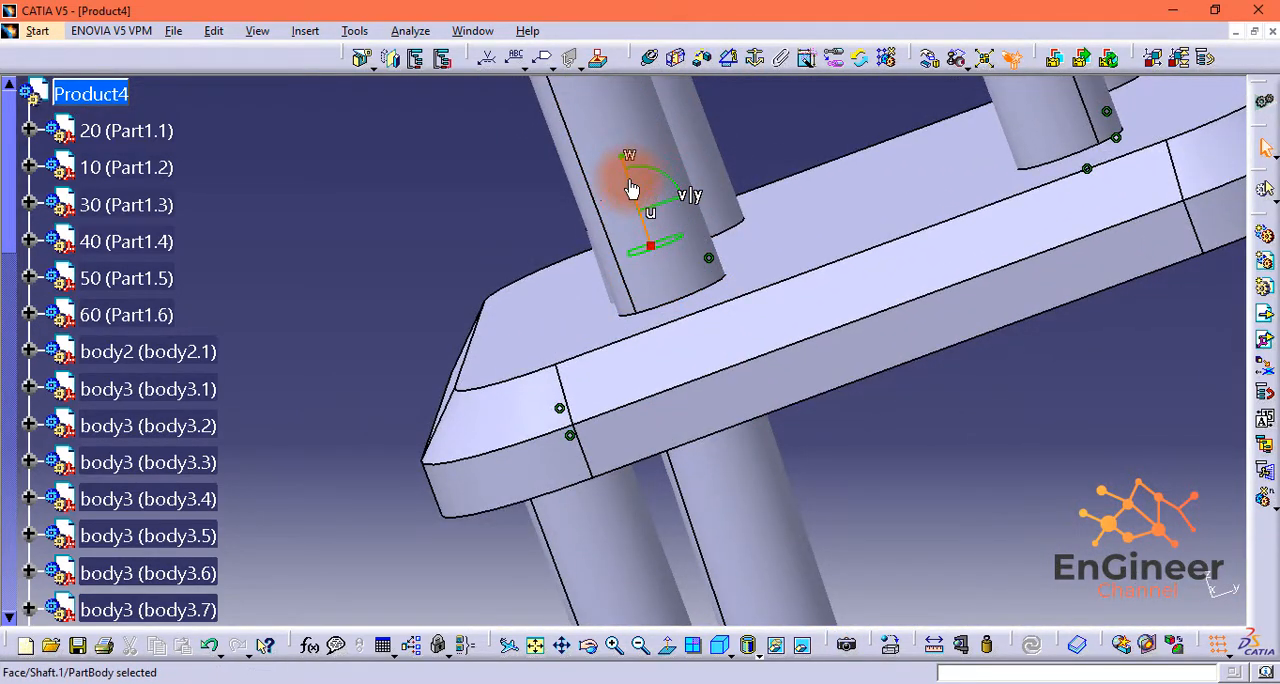
{"action": "left_click", "coordinate": [868, 440]}
{"action": "middle_click_drag", "start_coordinate": [869, 437], "coordinate": [710, 312]}
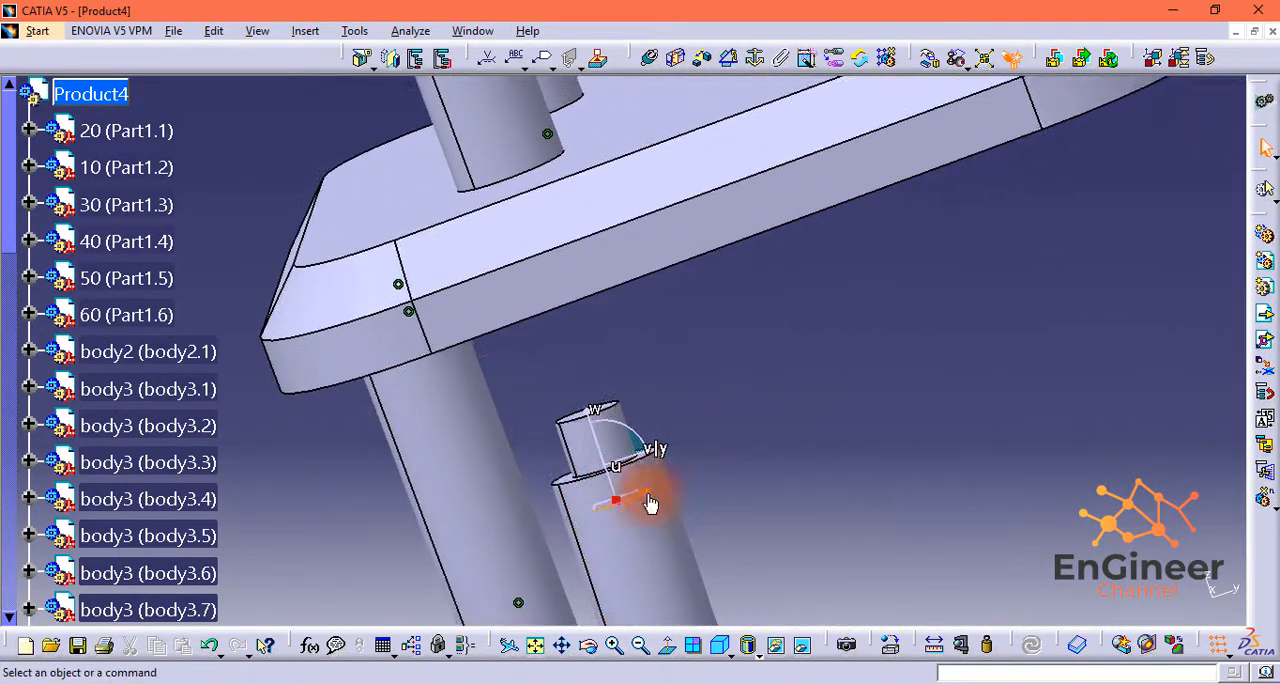
{"action": "left_click_drag", "start_coordinate": [1107, 120], "coordinate": [951, 365]}
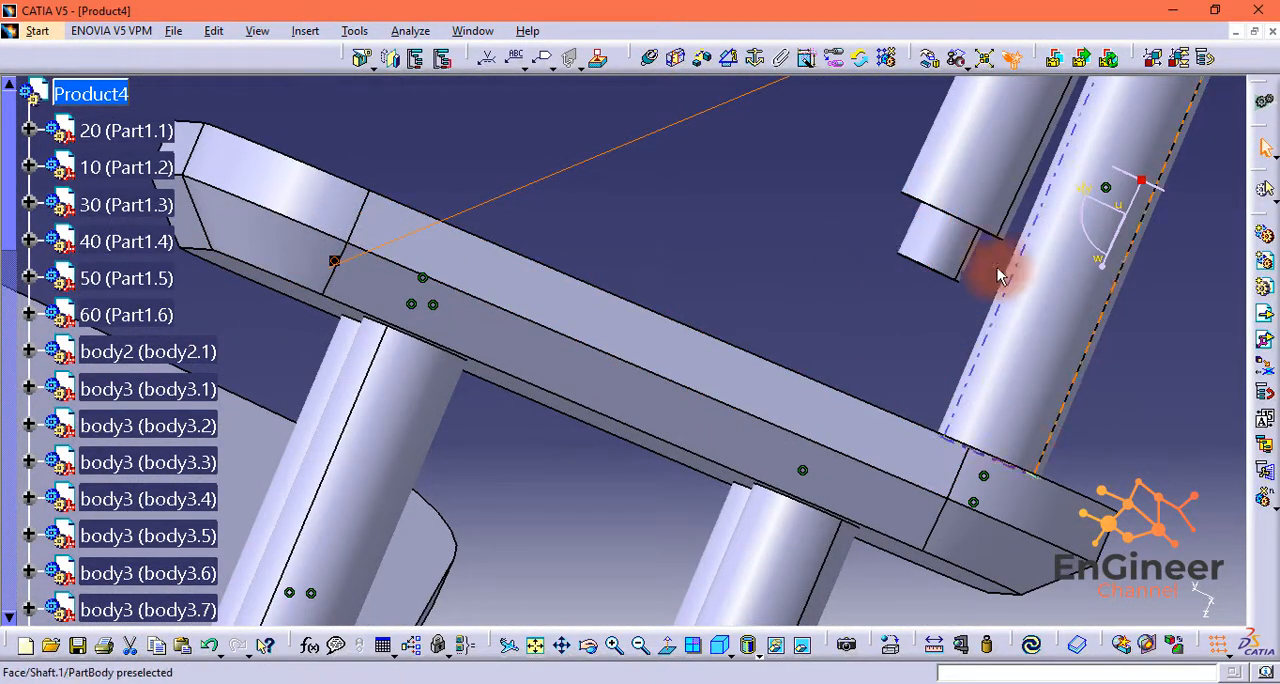
Step: Constrain the body3.10 shaft's end face coincident with the floor of its corner hole in Part1.5 and update the assembly
{"action": "left_click_drag", "start_coordinate": [1105, 276], "coordinate": [1111, 266]}
{"action": "middle_click_drag", "start_coordinate": [548, 240], "coordinate": [727, 180]}
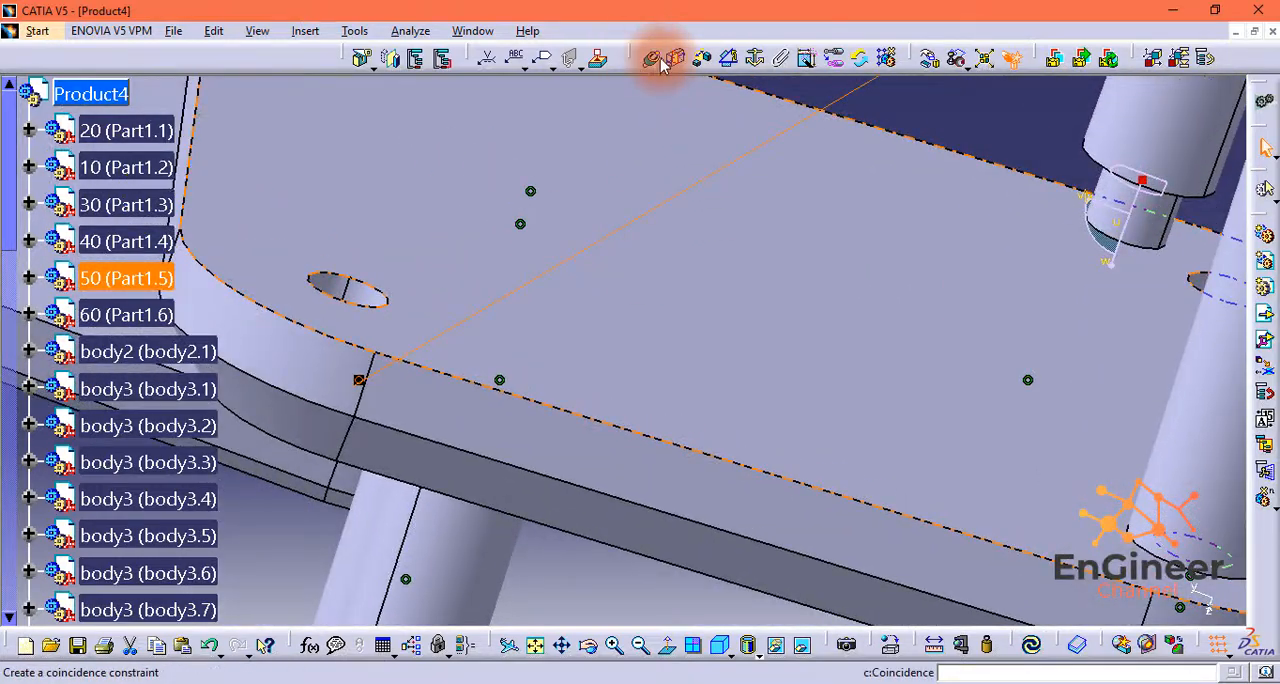
{"action": "mouse_move", "coordinate": [1111, 264]}
{"action": "left_mouse_down"}
{"action": "mouse_move", "coordinate": [1111, 226]}
{"action": "mouse_move", "coordinate": [1105, 265]}
{"action": "left_mouse_up"}
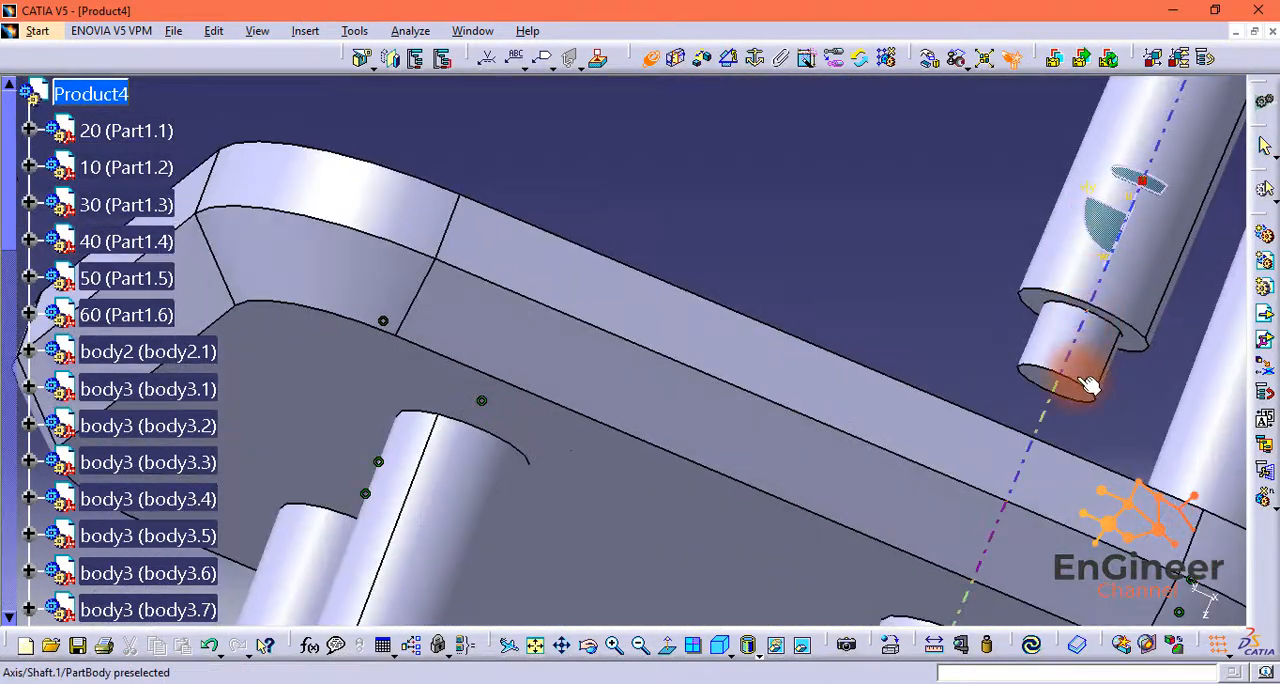
{"action": "middle_click_drag", "start_coordinate": [1086, 383], "coordinate": [682, 405]}
{"action": "middle_click_drag", "start_coordinate": [605, 407], "coordinate": [806, 543]}
{"action": "middle_click_drag", "start_coordinate": [615, 558], "coordinate": [668, 303]}
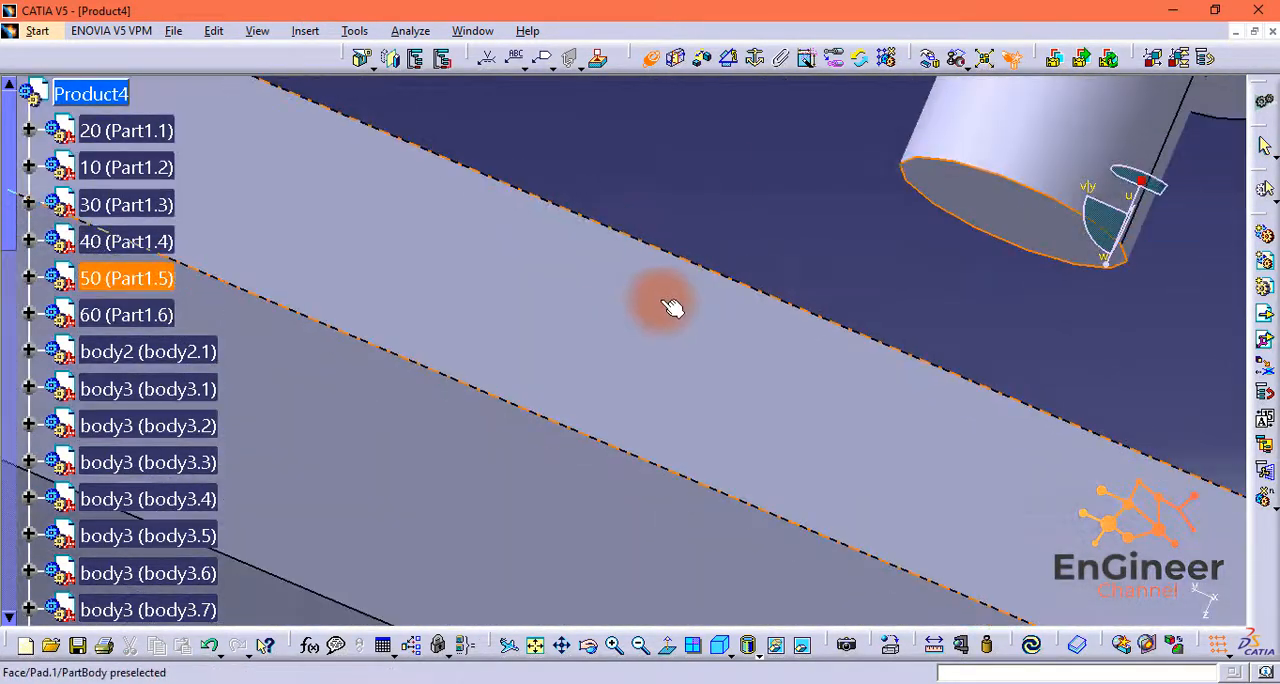
{"action": "scroll", "coordinate": [737, 320], "scroll_direction": "down", "scroll_amount": 4}
{"action": "left_click", "coordinate": [640, 650]}
{"action": "left_click", "coordinate": [641, 651]}
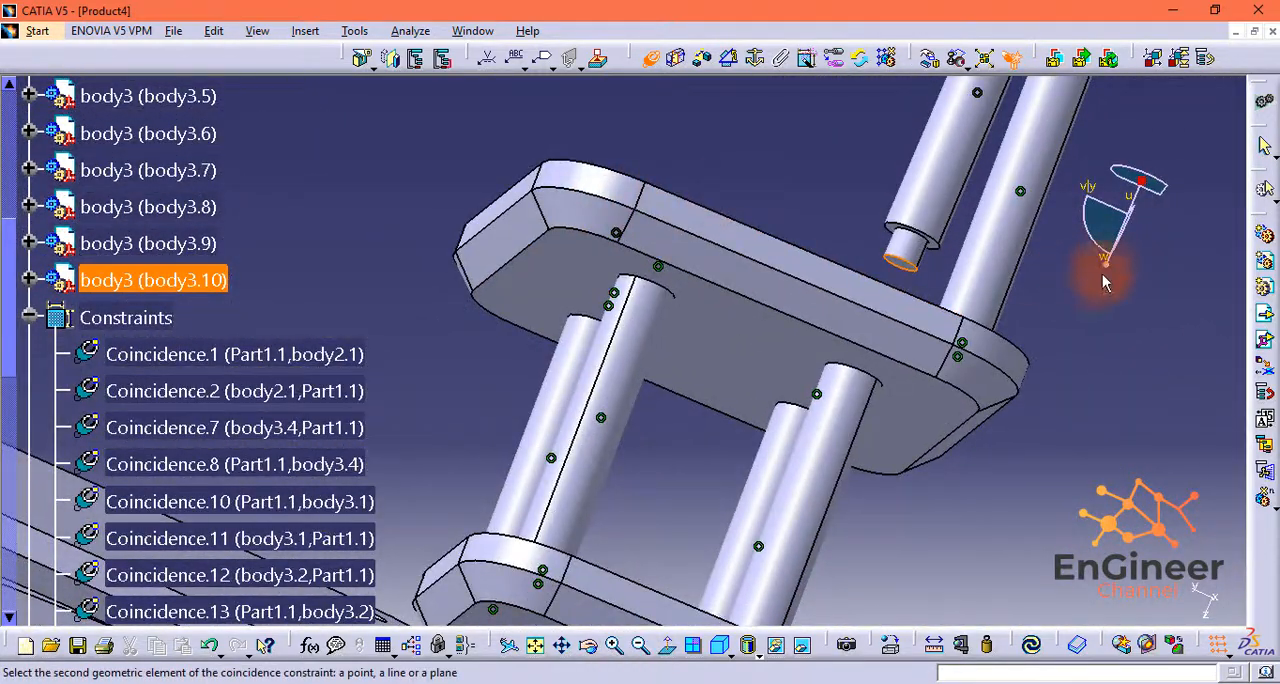
{"action": "left_click_drag", "start_coordinate": [1160, 272], "coordinate": [1089, 360]}
{"action": "left_click", "coordinate": [541, 348]}
{"action": "left_click", "coordinate": [1118, 592]}
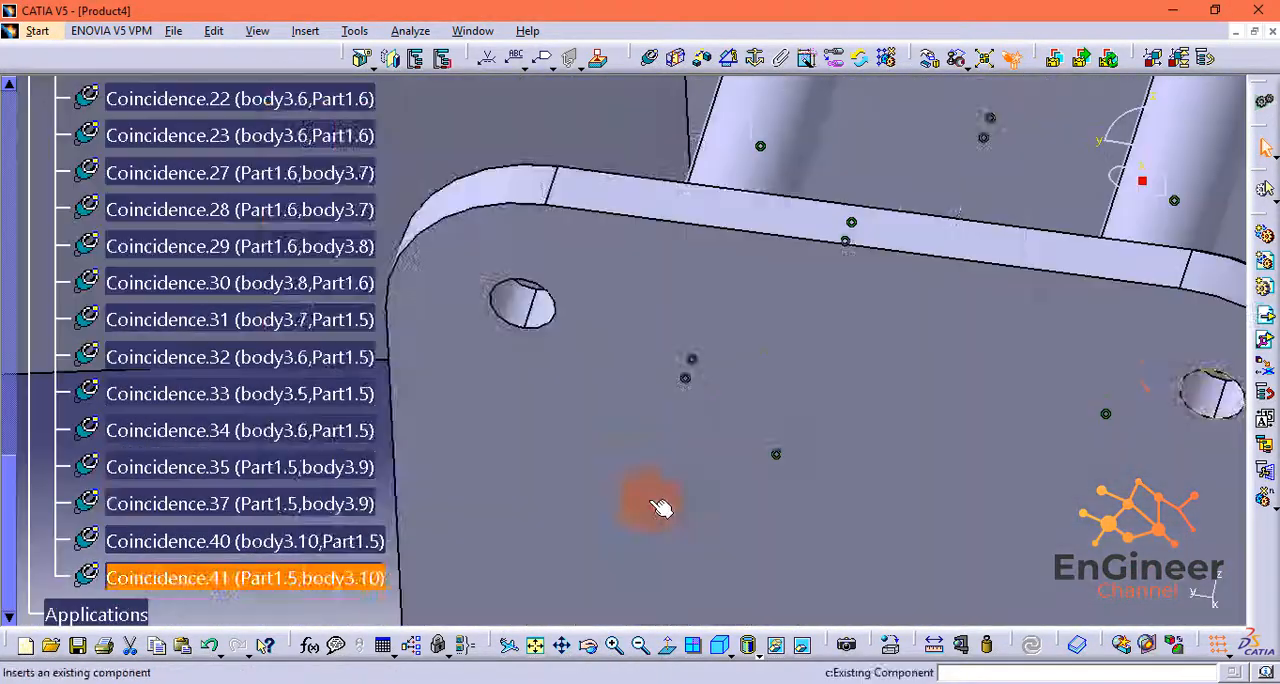
Step: Insert a third body3 shaft for the underside of Part1.5 into Product4
{"action": "left_click", "coordinate": [663, 503]}
{"action": "left_click", "coordinate": [815, 473]}
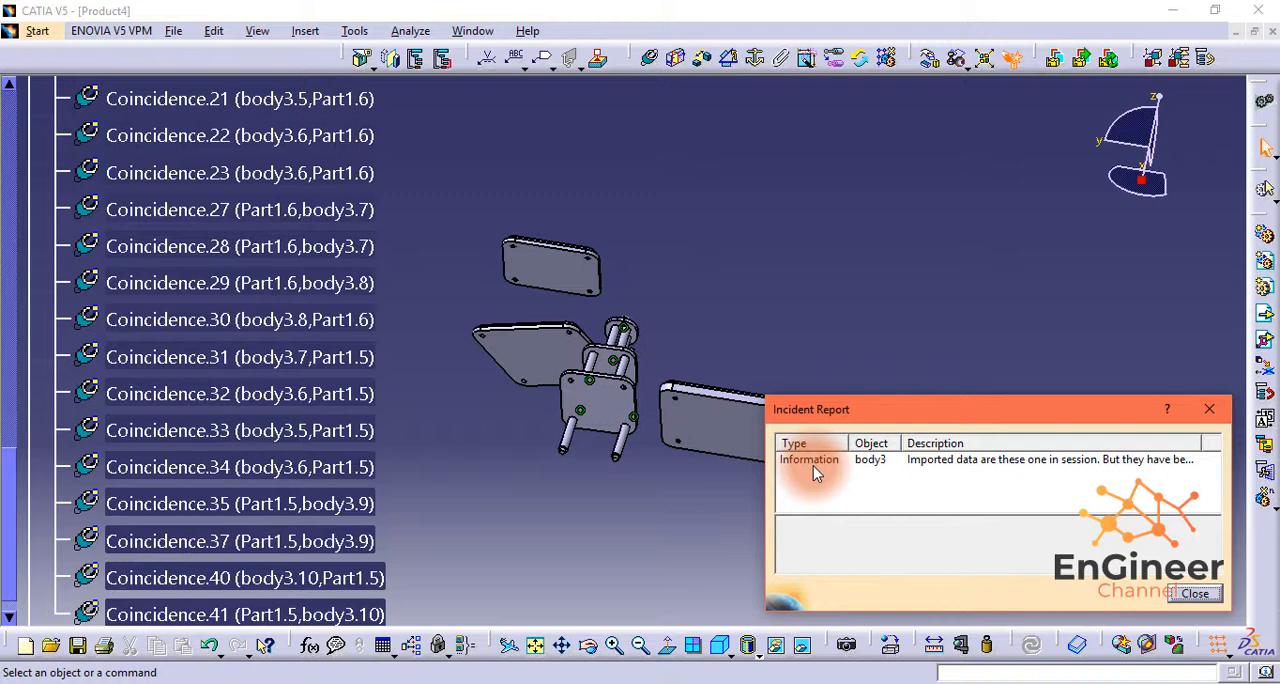
{"action": "left_click", "coordinate": [1195, 594]}
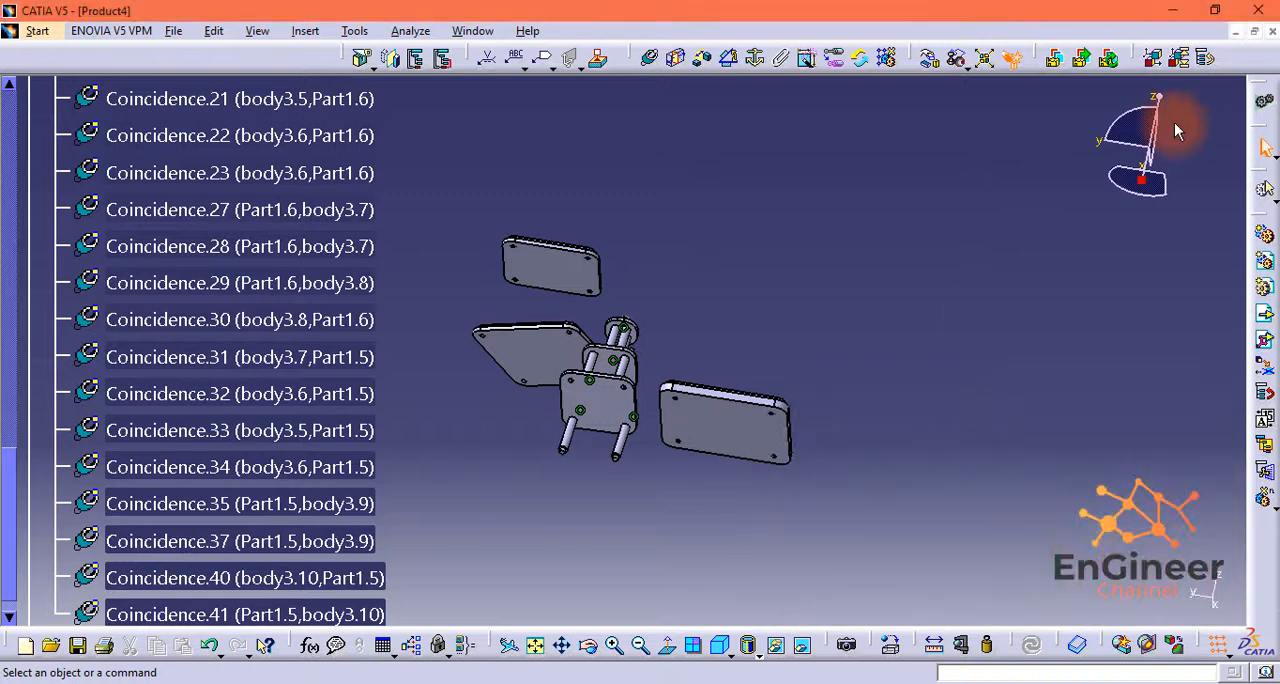
Step: Move the newly inserted body3 shaft beside the third corner hole under Part1.5 and make their axes coincident
{"action": "left_click_drag", "start_coordinate": [1161, 98], "coordinate": [1192, 88]}
{"action": "left_click", "coordinate": [616, 388]}
{"action": "left_click_drag", "start_coordinate": [1154, 156], "coordinate": [660, 350]}
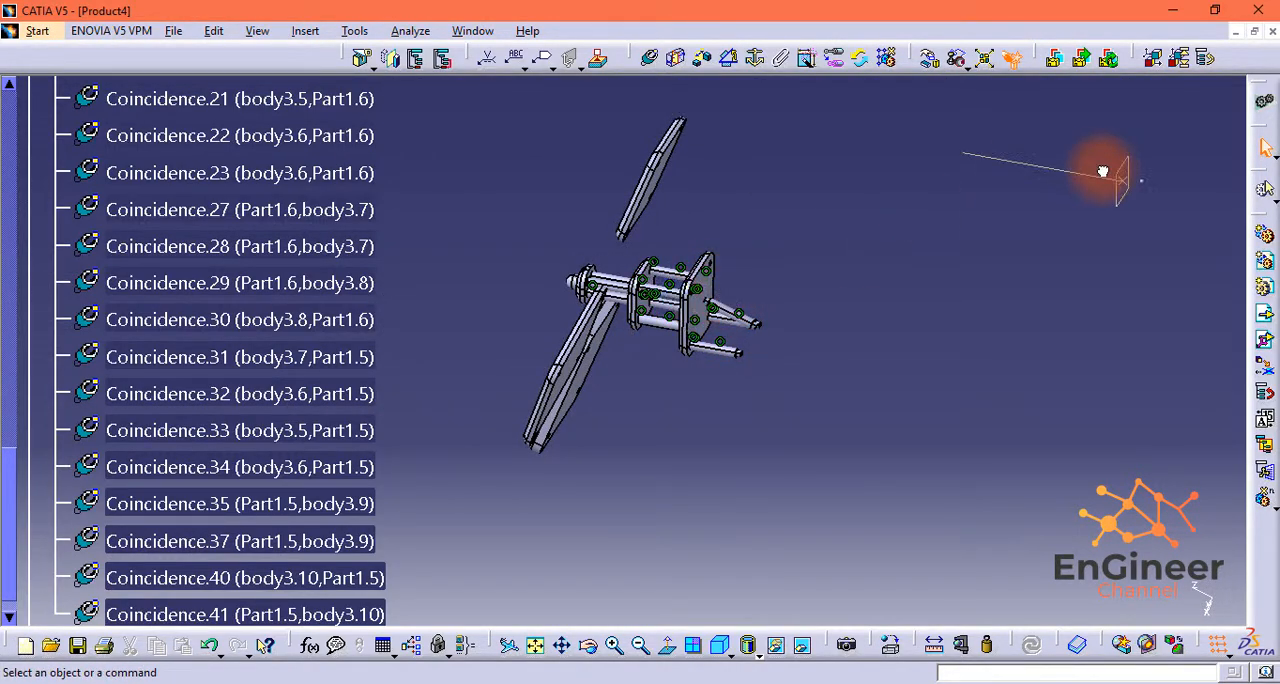
{"action": "left_click_drag", "start_coordinate": [1102, 171], "coordinate": [1120, 178]}
{"action": "middle_click_drag", "start_coordinate": [770, 310], "coordinate": [968, 271]}
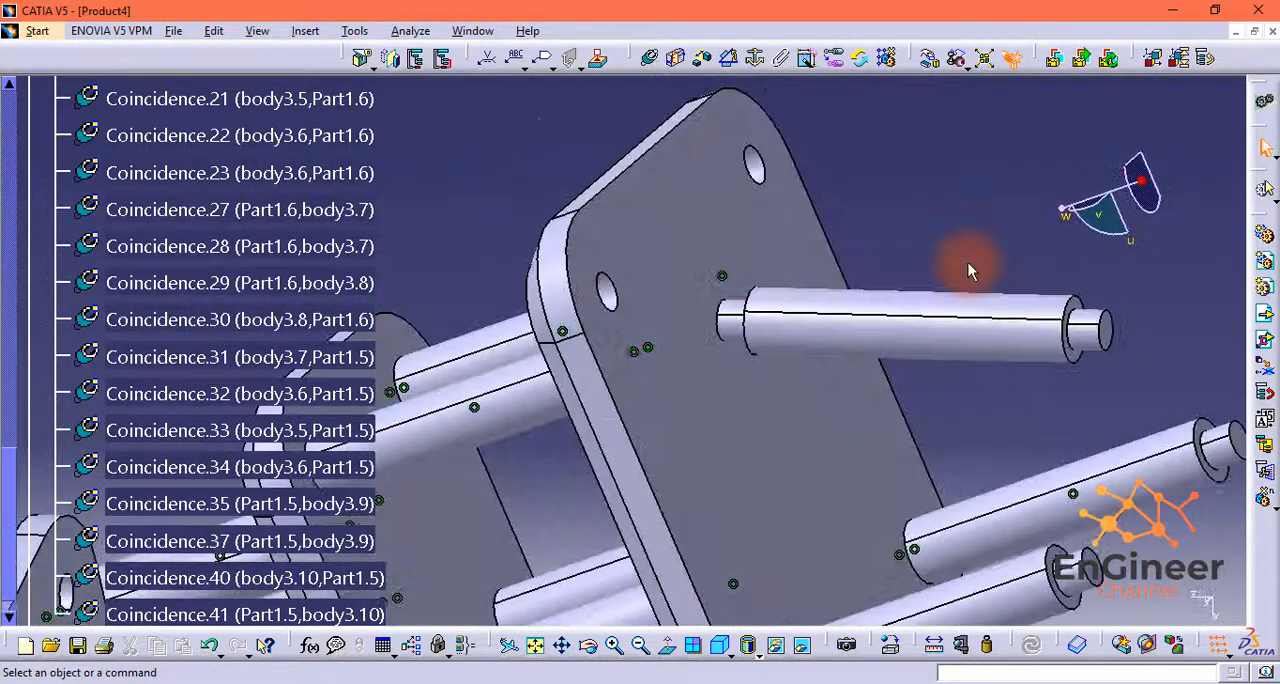
{"action": "mouse_move", "coordinate": [615, 295]}
{"action": "middle_mouse_down"}
{"action": "mouse_move", "coordinate": [652, 243]}
{"action": "mouse_move", "coordinate": [645, 228]}
{"action": "middle_mouse_up"}
{"action": "left_click", "coordinate": [600, 210]}
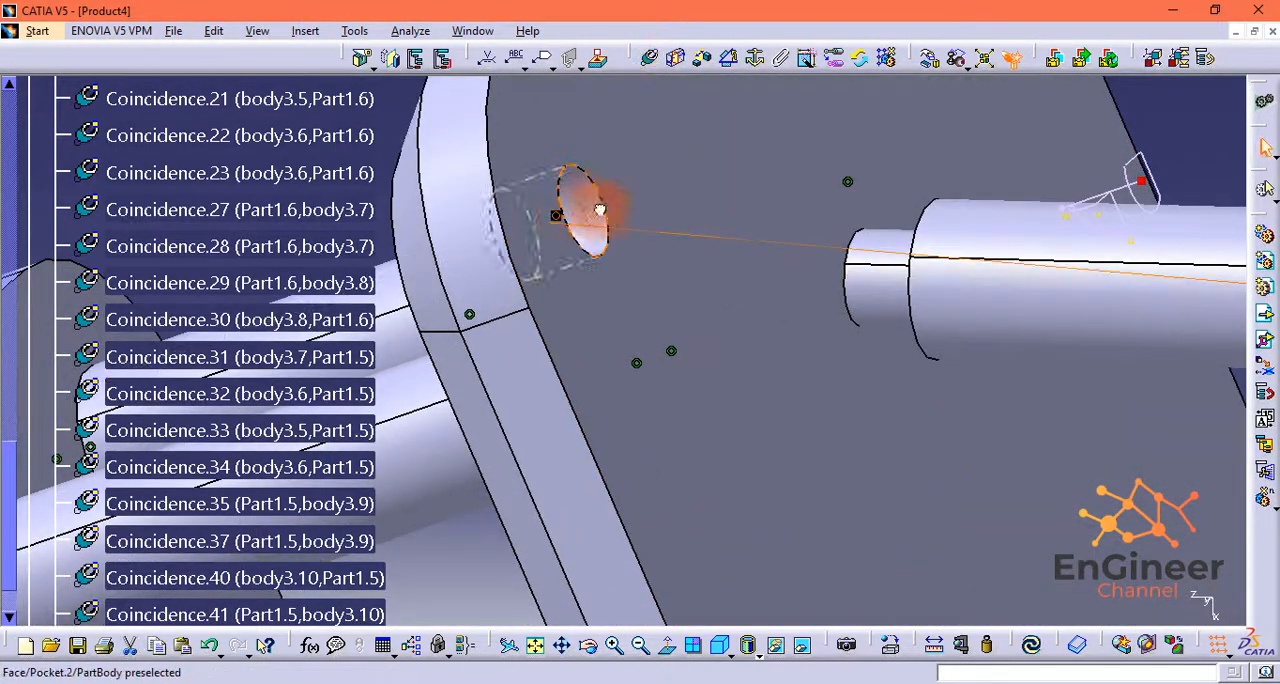
Step: Constrain the third shaft's end face coincident with the floor of its hole in Part1.5 and update the assembly
{"action": "left_click_drag", "start_coordinate": [1078, 190], "coordinate": [1080, 209]}
{"action": "middle_click_drag", "start_coordinate": [690, 290], "coordinate": [693, 353]}
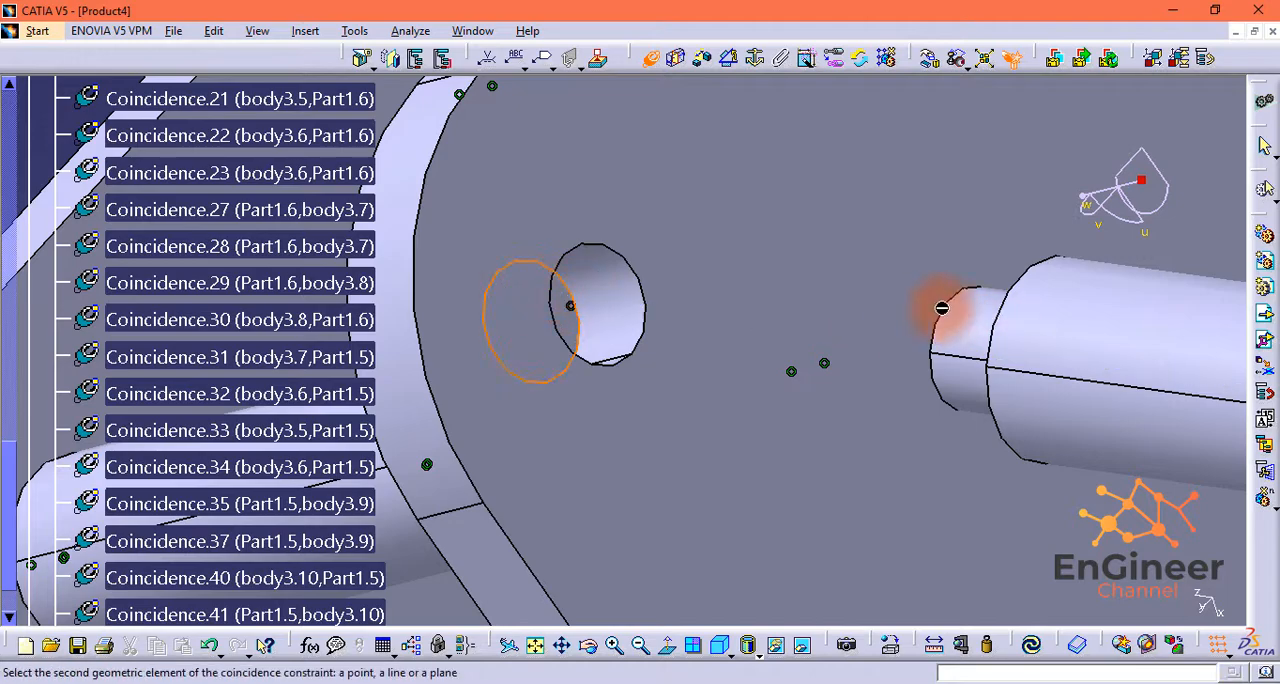
{"action": "left_click_drag", "start_coordinate": [1083, 196], "coordinate": [1049, 192]}
{"action": "left_click", "coordinate": [1137, 338]}
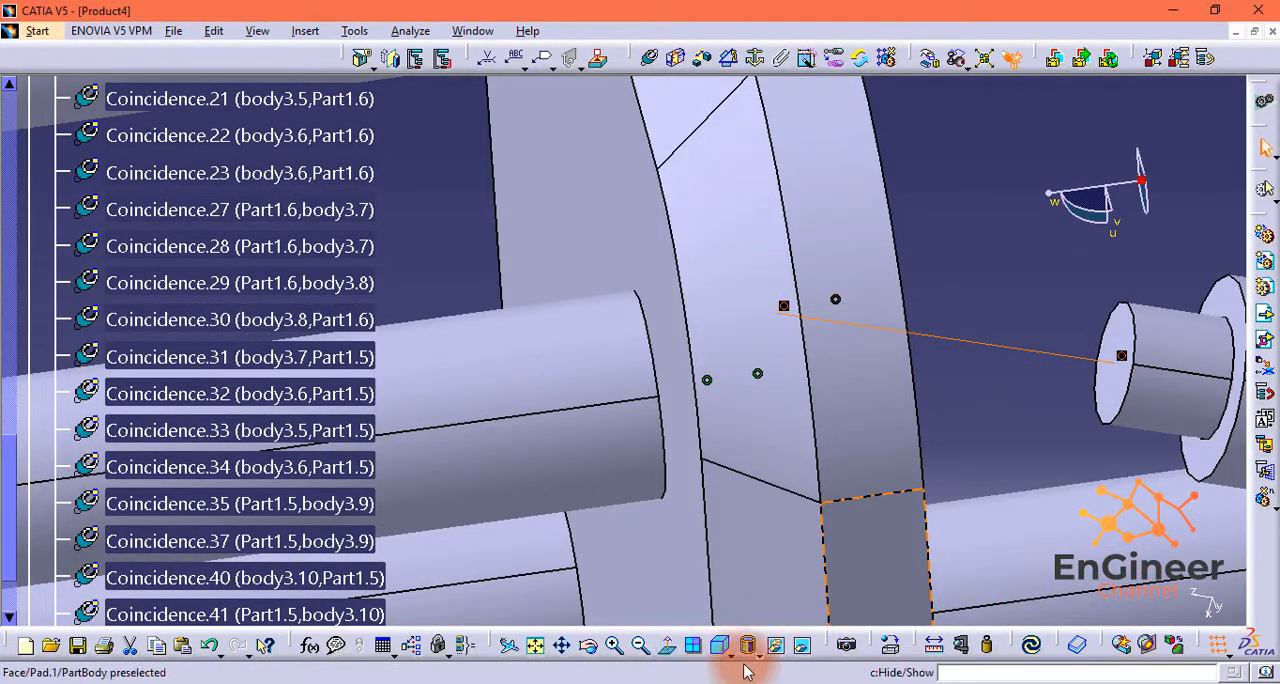
{"action": "left_click", "coordinate": [1036, 649]}
Step: Insert a fourth body3 shaft into Product4 for the last free corner hole under Part1.5
{"action": "middle_click_drag", "start_coordinate": [1037, 586], "coordinate": [711, 590]}
{"action": "scroll", "coordinate": [711, 480], "scroll_direction": "down", "scroll_amount": 2}
{"action": "middle_click_drag", "start_coordinate": [1072, 147], "coordinate": [794, 295]}
{"action": "left_click", "coordinate": [100, 93]}
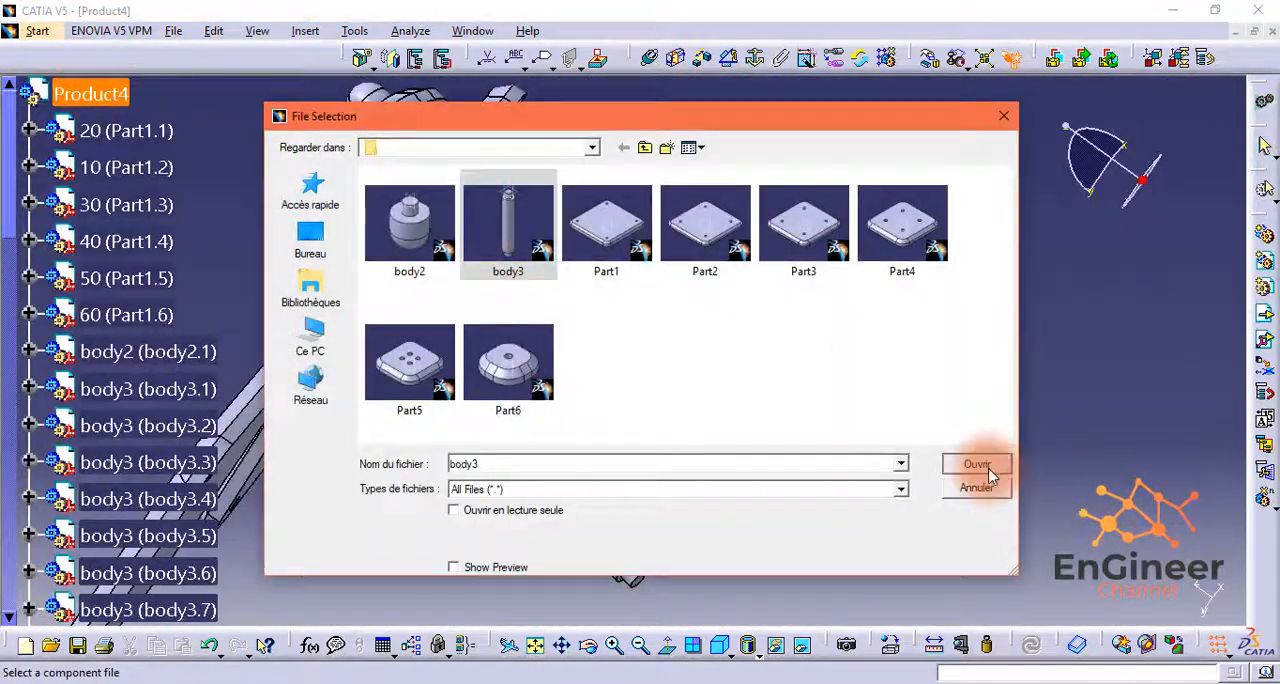
{"action": "left_click", "coordinate": [977, 460]}
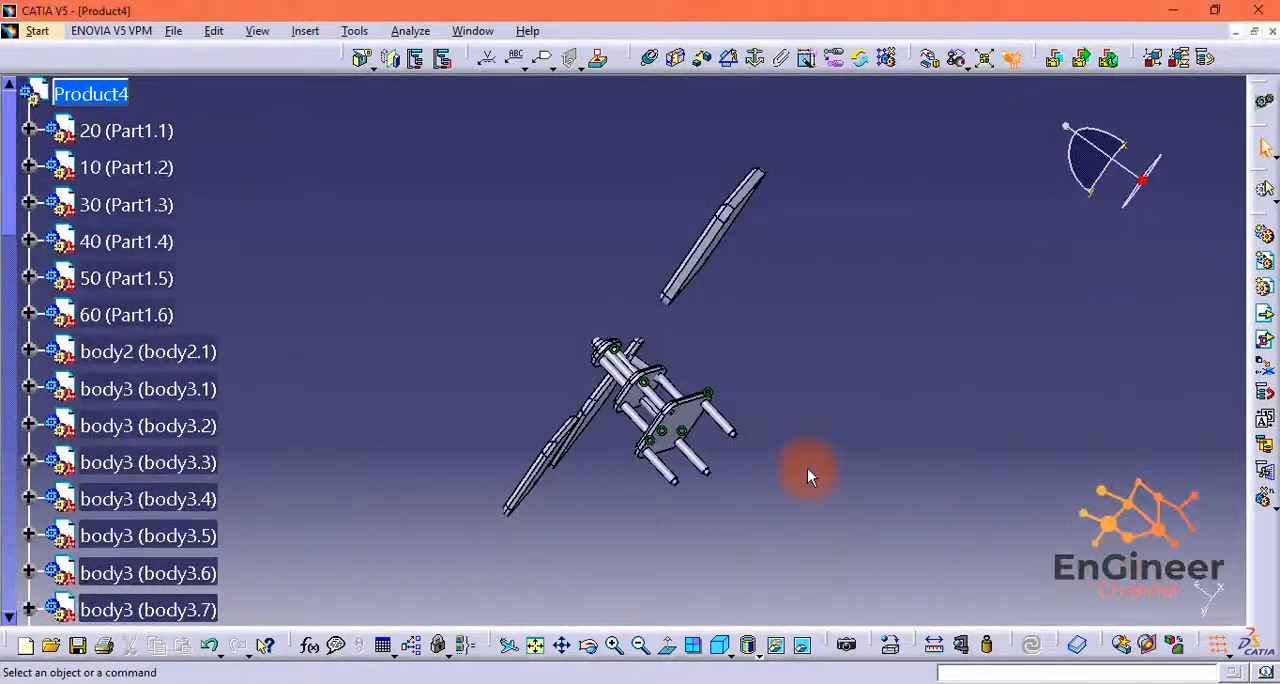
Step: Move the fourth body3 shaft out below Part1.5 and make its axis coincident with the axis of the remaining corner hole
{"action": "middle_click_drag", "start_coordinate": [807, 468], "coordinate": [1263, 345]}
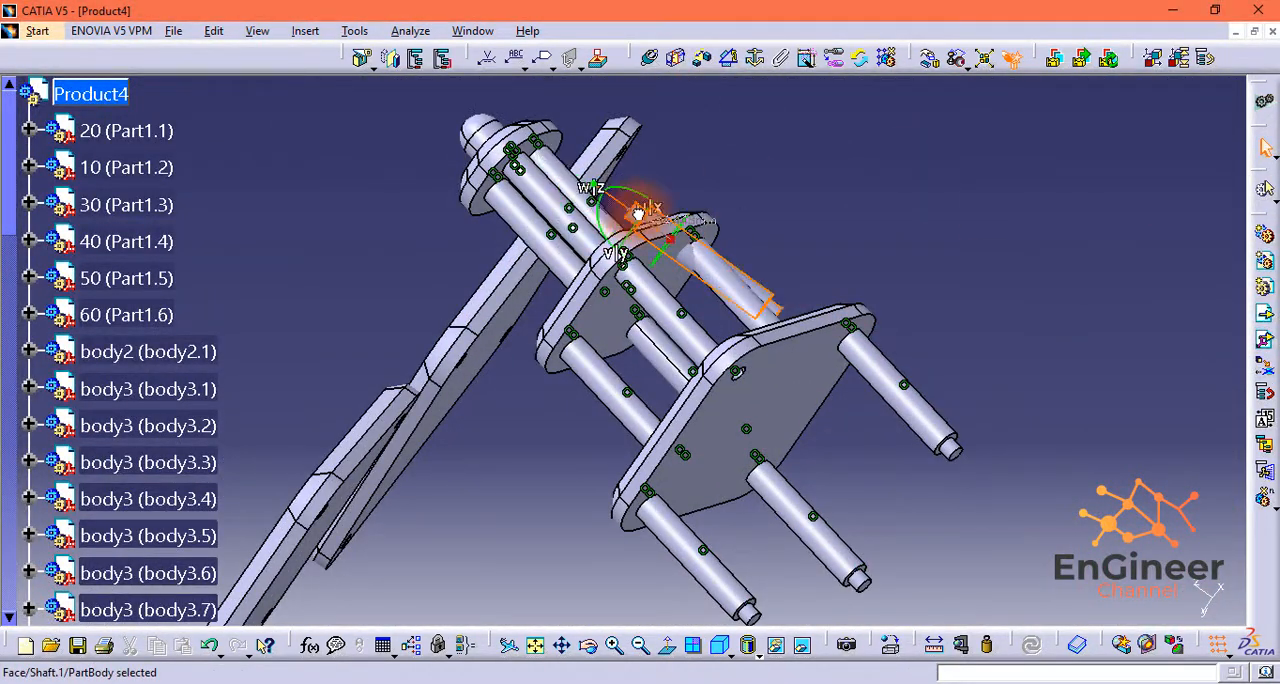
{"action": "left_click_drag", "start_coordinate": [638, 213], "coordinate": [880, 393]}
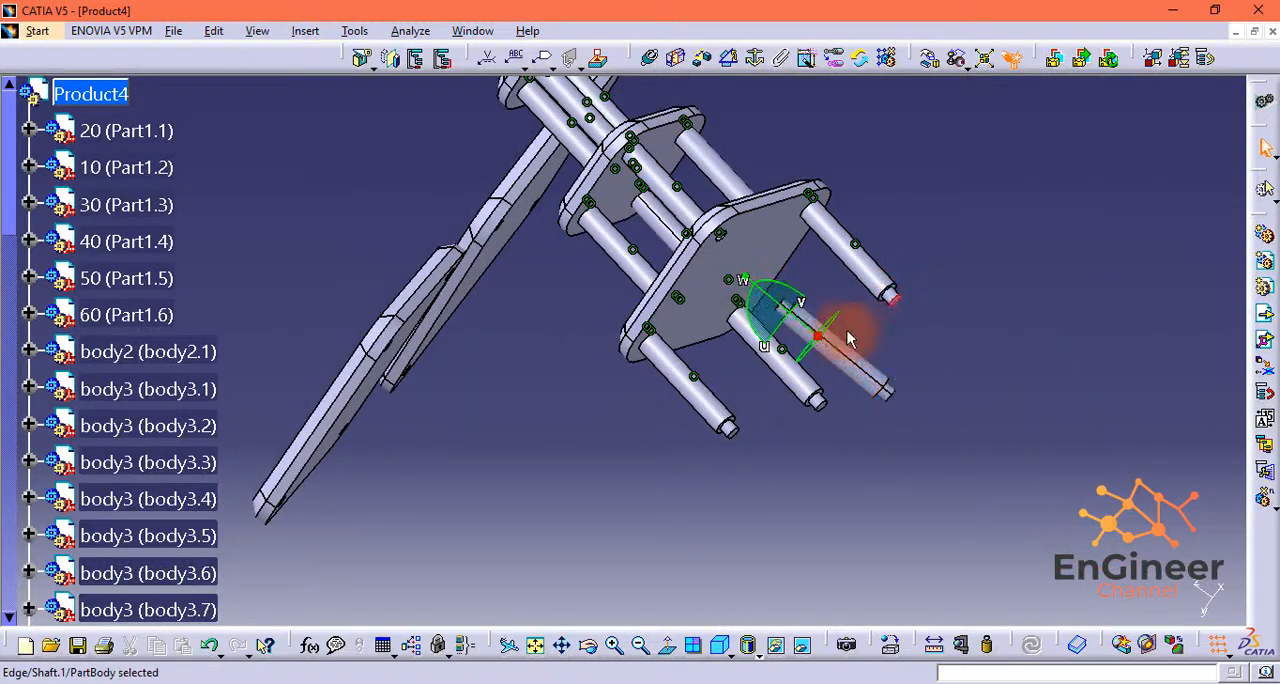
{"action": "middle_click_drag", "start_coordinate": [985, 245], "coordinate": [806, 310]}
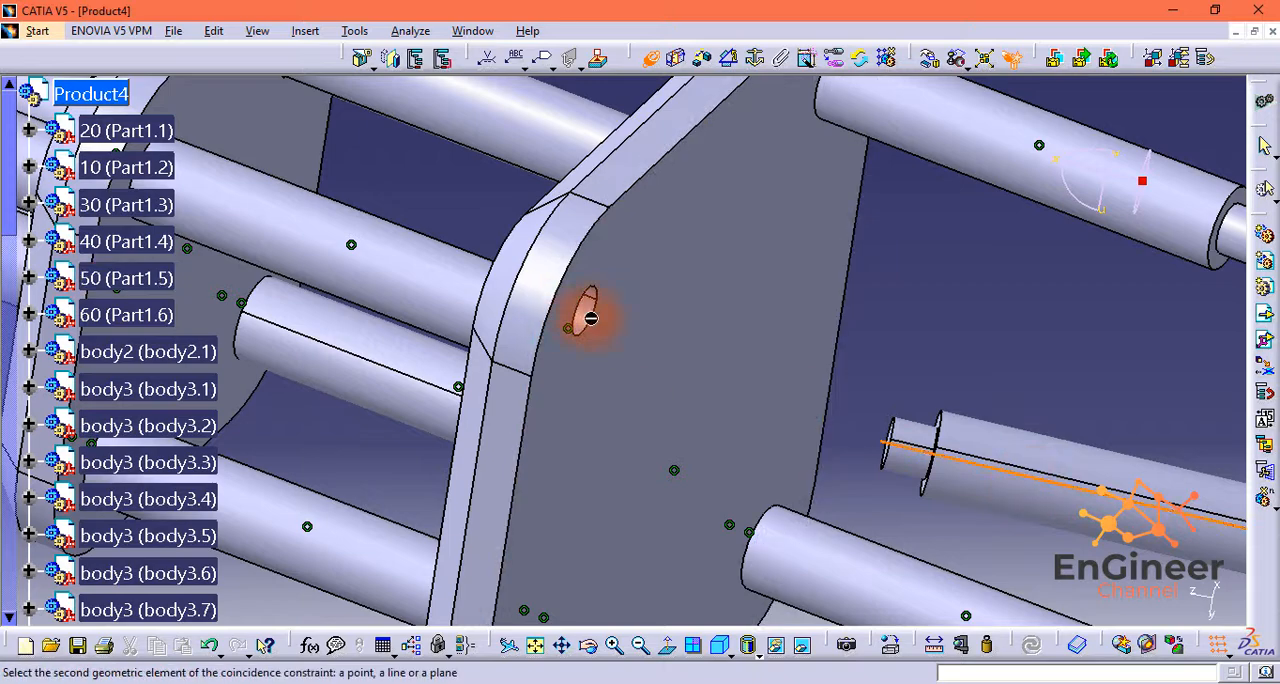
{"action": "middle_click_drag", "start_coordinate": [996, 316], "coordinate": [820, 400]}
Step: Constrain the fourth shaft's end face coincident with the floor of its hole in Part1.5 and update the assembly
{"action": "middle_click_drag", "start_coordinate": [240, 325], "coordinate": [580, 340]}
{"action": "left_click", "coordinate": [314, 490]}
{"action": "key", "text": "Return"}
{"action": "left_click", "coordinate": [1031, 648]}
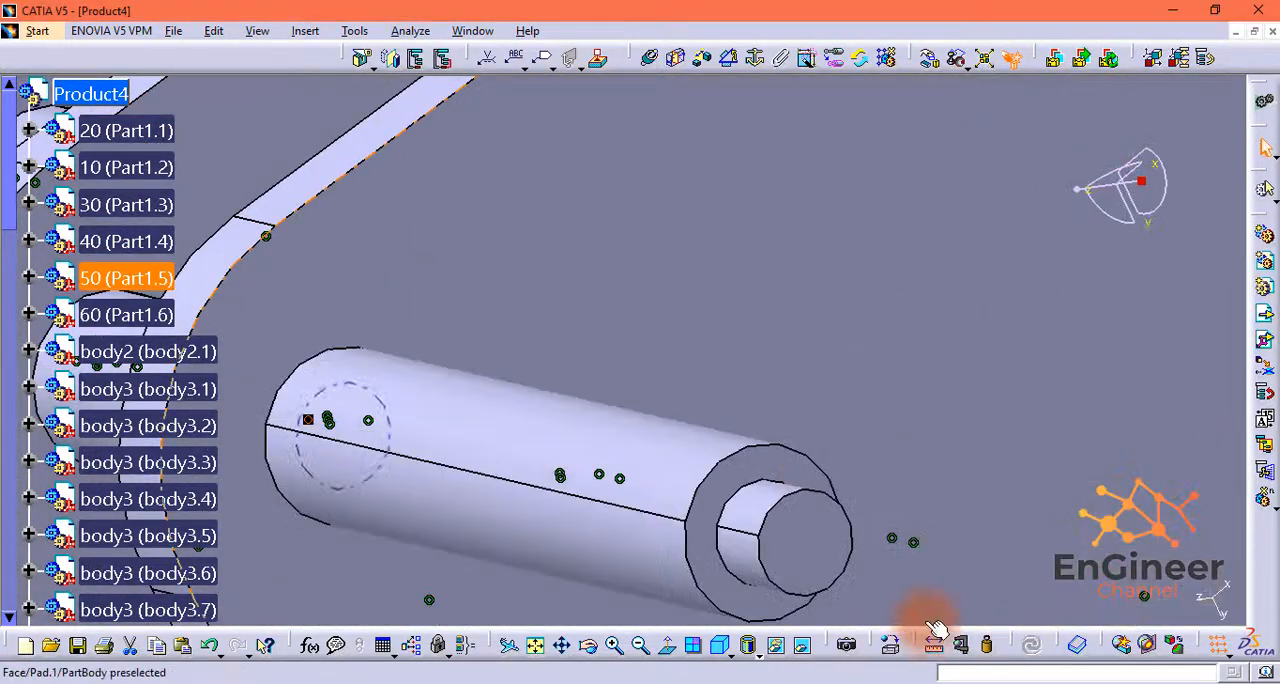
Step: Move the Part1.4 plate close to the free ends of the four shafts below Part1.5
{"action": "left_click", "coordinate": [719, 648]}
{"action": "left_click", "coordinate": [545, 647]}
{"action": "middle_click_drag", "start_coordinate": [749, 400], "coordinate": [828, 312]}
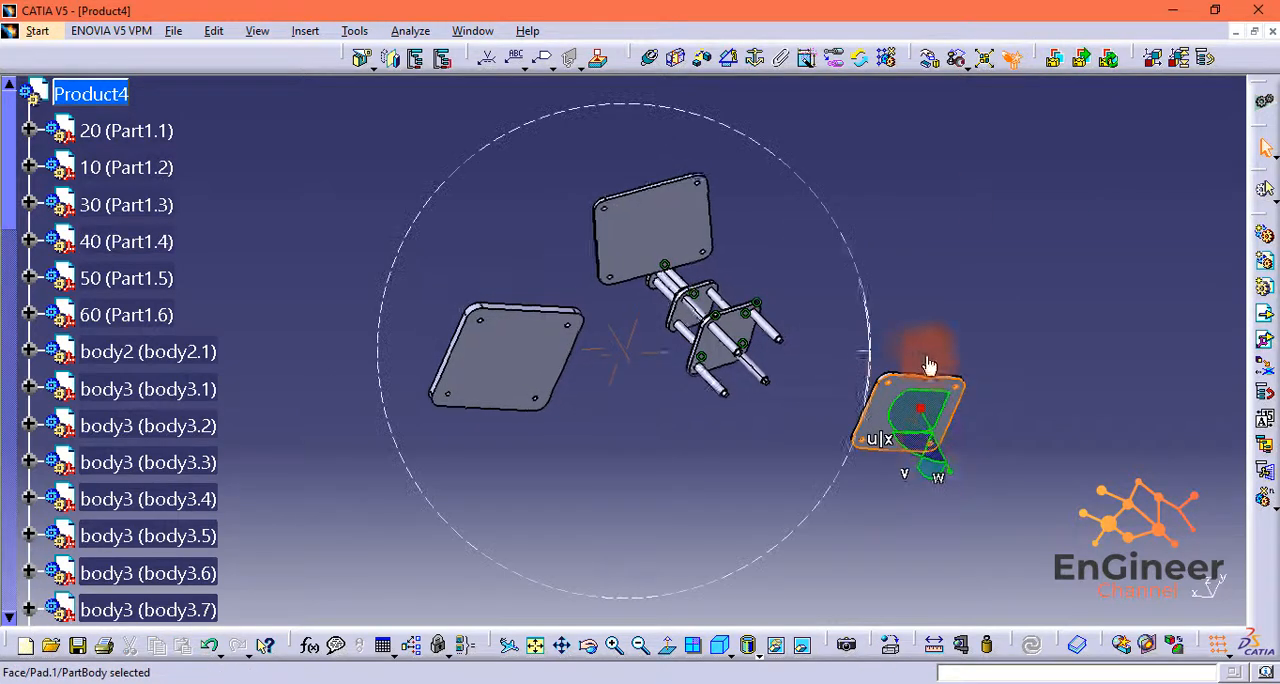
{"action": "middle_click_drag", "start_coordinate": [929, 365], "coordinate": [819, 294]}
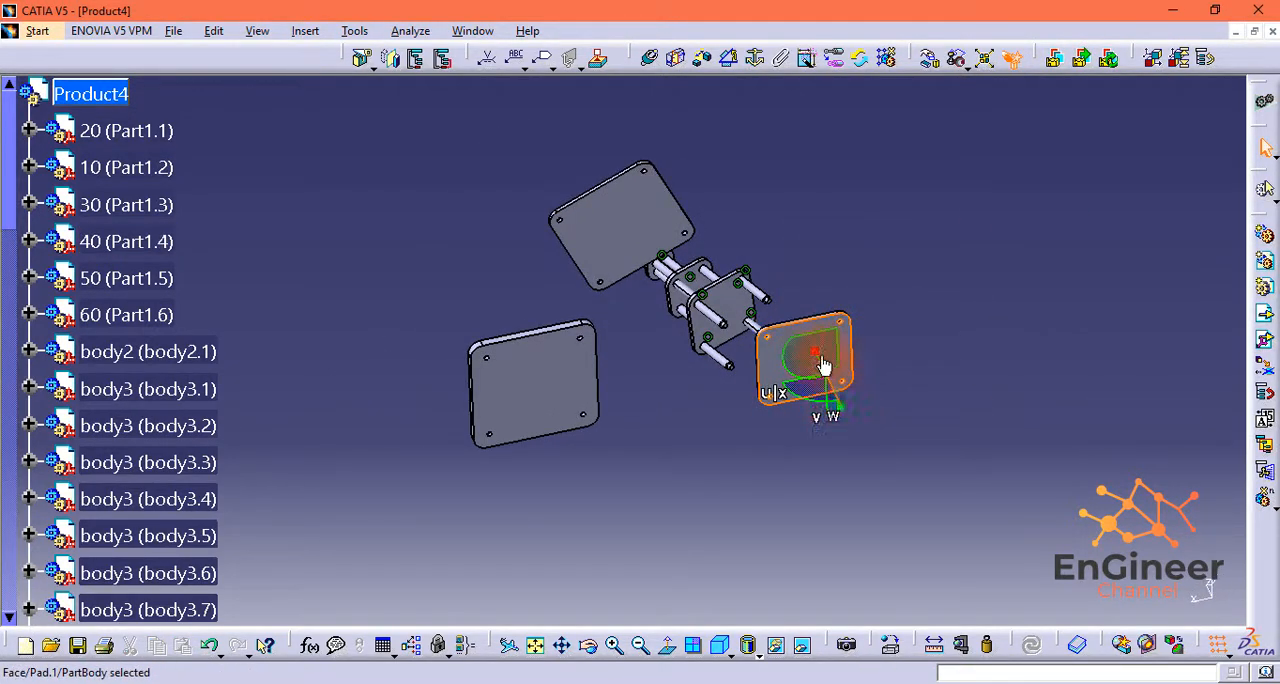
{"action": "left_click_drag", "start_coordinate": [1170, 247], "coordinate": [1135, 262]}
{"action": "middle_click_drag", "start_coordinate": [877, 553], "coordinate": [812, 372]}
{"action": "scroll", "coordinate": [812, 372], "scroll_direction": "down", "scroll_amount": 1}
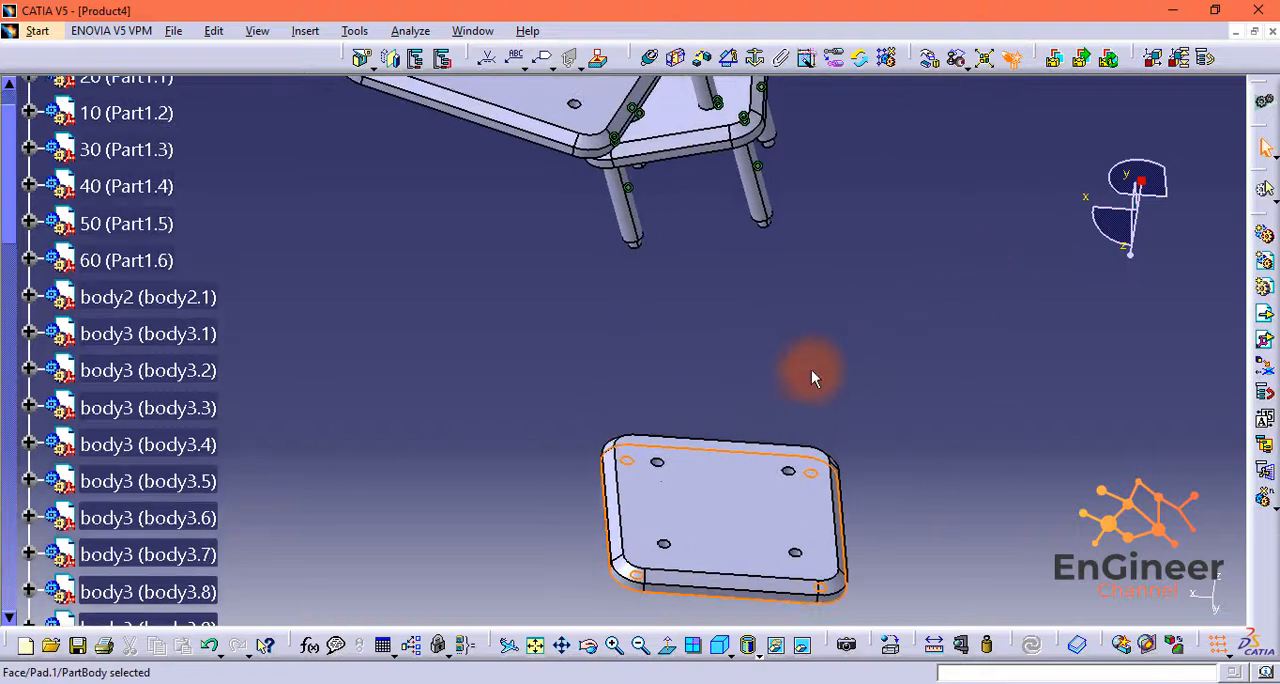
Step: Make the axes of shafts body3.10, body3.11 and body3.12 coincident with their corner-hole axes in Part1.4
{"action": "middle_click_drag", "start_coordinate": [672, 563], "coordinate": [691, 200]}
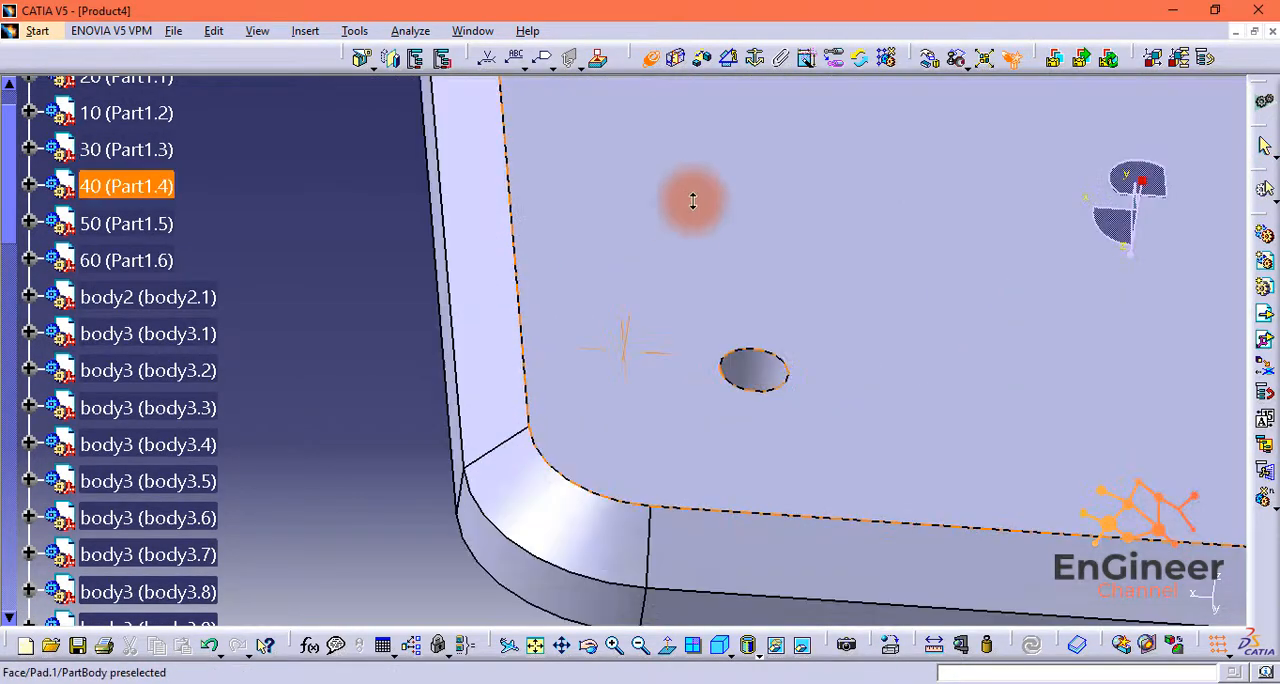
{"action": "middle_click_drag", "start_coordinate": [762, 366], "coordinate": [808, 400]}
{"action": "left_click", "coordinate": [560, 514]}
{"action": "left_click", "coordinate": [809, 413]}
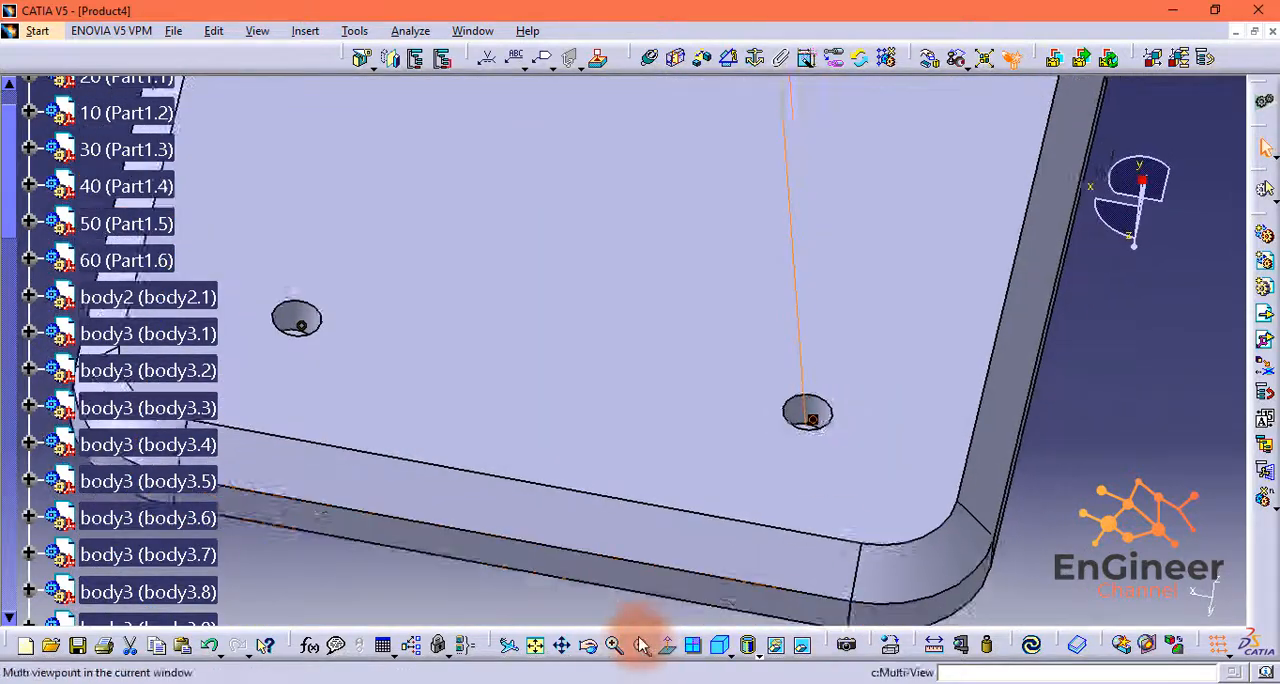
{"action": "middle_click_drag", "start_coordinate": [640, 628], "coordinate": [646, 663]}
{"action": "middle_click_drag", "start_coordinate": [806, 312], "coordinate": [821, 658]}
{"action": "middle_click_drag", "start_coordinate": [1081, 295], "coordinate": [623, 241]}
{"action": "left_click", "coordinate": [652, 419]}
{"action": "middle_click_drag", "start_coordinate": [652, 419], "coordinate": [680, 610]}
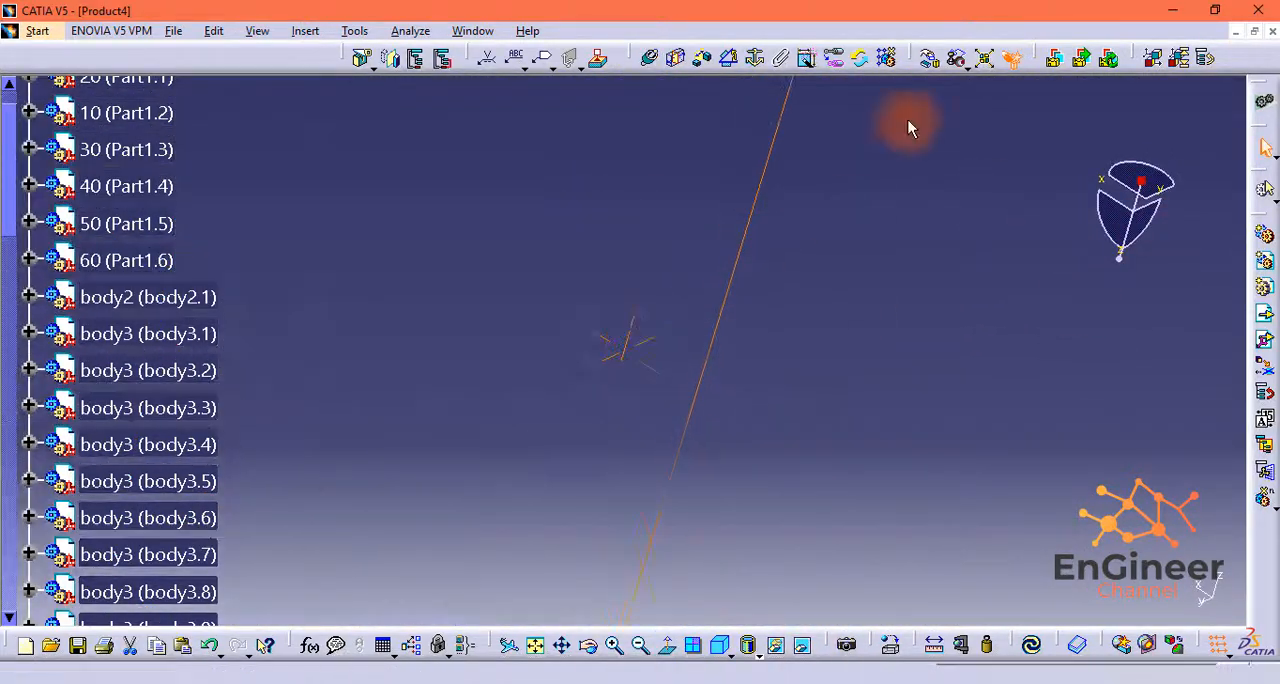
{"action": "middle_click_drag", "start_coordinate": [908, 120], "coordinate": [1208, 179]}
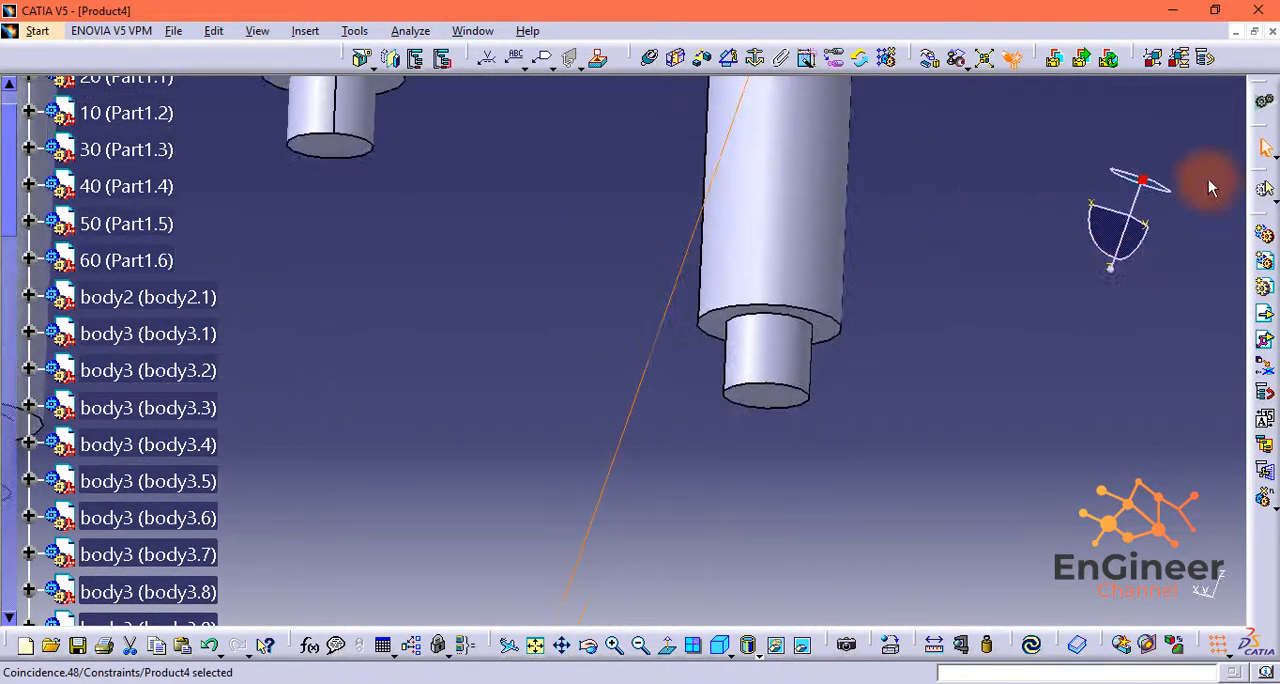
Step: Constrain body3.12's free end face coincident with the floor of its Part1.4 hole, orientation Opposite, and update the assembly
{"action": "middle_click_drag", "start_coordinate": [800, 398], "coordinate": [729, 358]}
{"action": "left_click", "coordinate": [897, 414]}
{"action": "middle_click_drag", "start_coordinate": [741, 465], "coordinate": [545, 430]}
{"action": "left_click", "coordinate": [310, 592]}
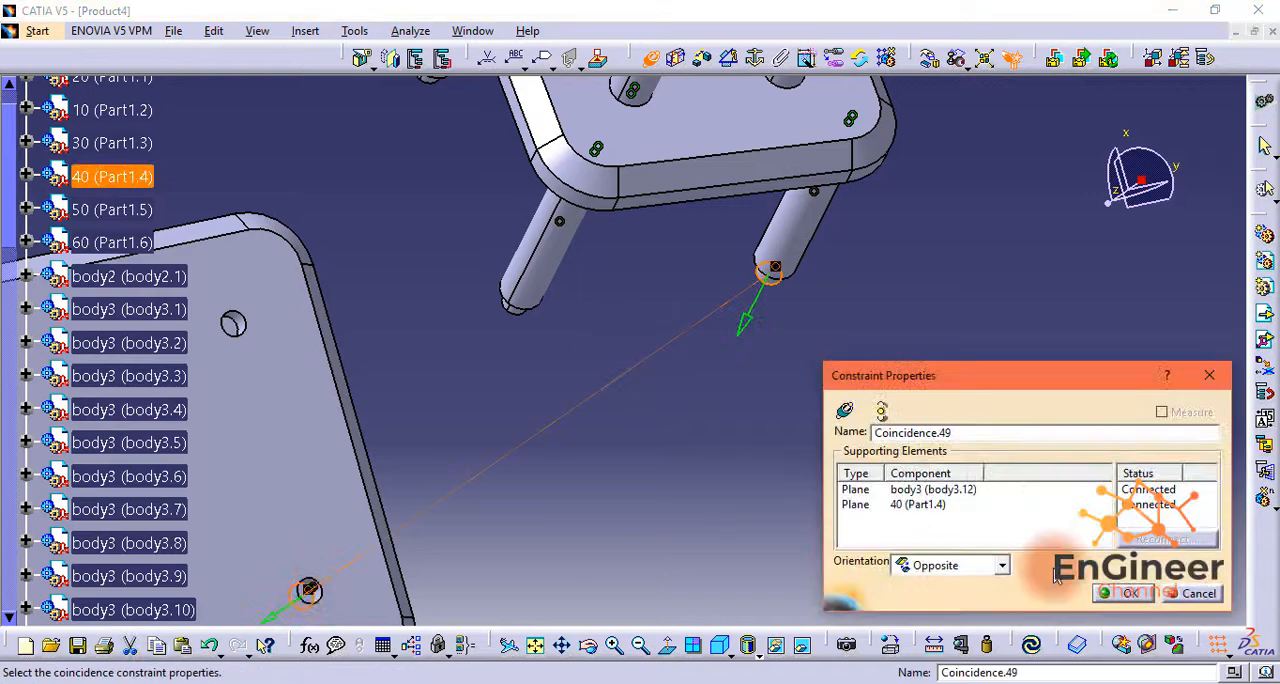
{"action": "left_click", "coordinate": [1120, 593]}
{"action": "left_click", "coordinate": [1031, 645]}
Step: Move the Part1.3 plate out of the way to just below the tiered assembly
{"action": "middle_click_drag", "start_coordinate": [990, 515], "coordinate": [897, 475]}
{"action": "left_click_drag", "start_coordinate": [1177, 161], "coordinate": [1161, 115]}
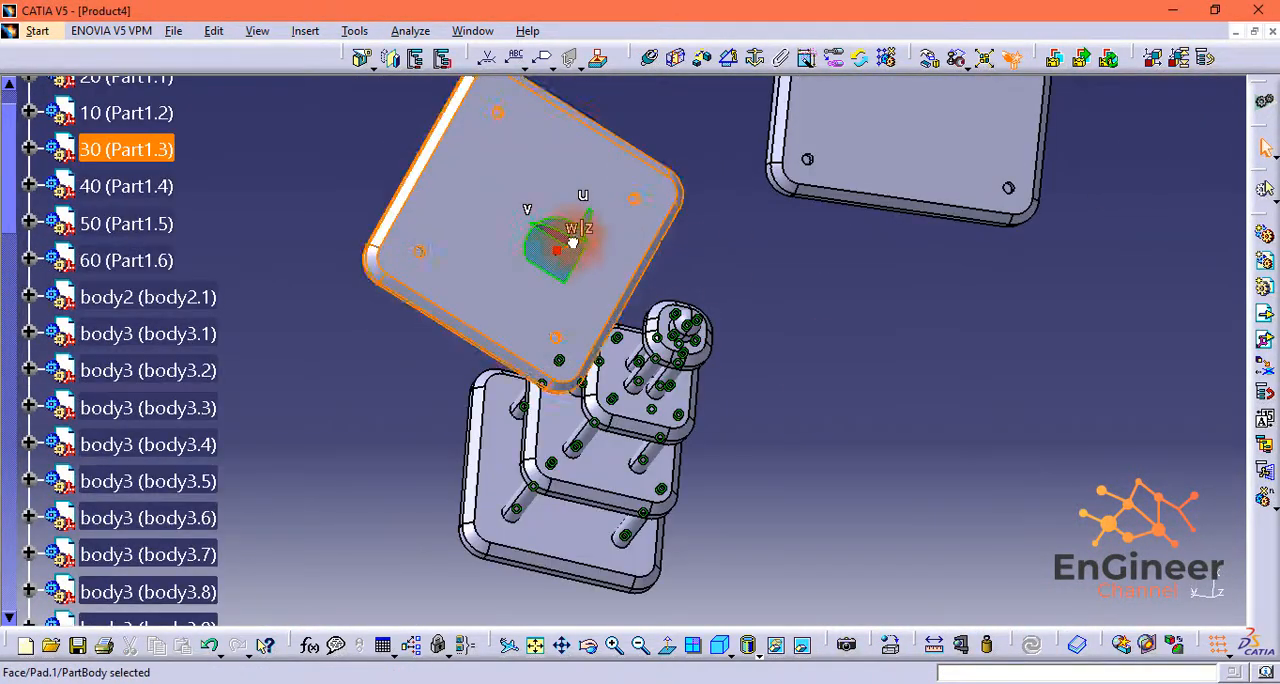
{"action": "left_click_drag", "start_coordinate": [572, 243], "coordinate": [354, 333]}
{"action": "middle_click_drag", "start_coordinate": [432, 367], "coordinate": [629, 305]}
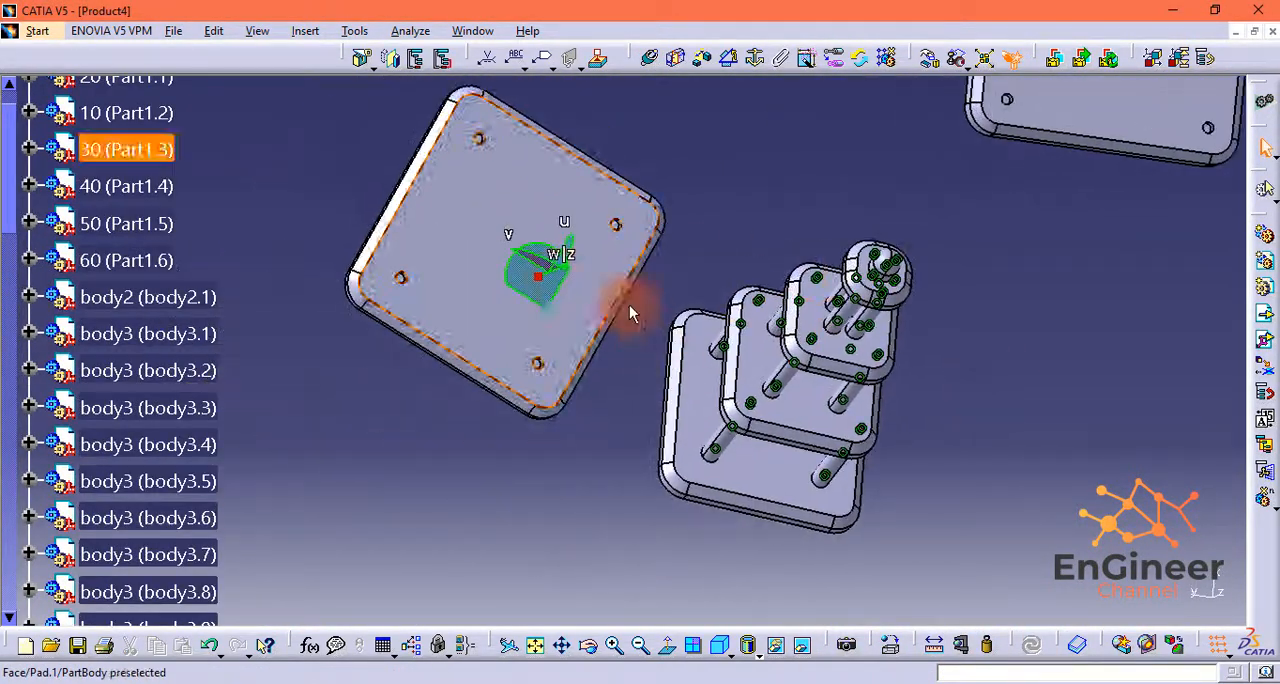
{"action": "left_click_drag", "start_coordinate": [540, 286], "coordinate": [608, 575]}
{"action": "middle_click_drag", "start_coordinate": [979, 512], "coordinate": [977, 482]}
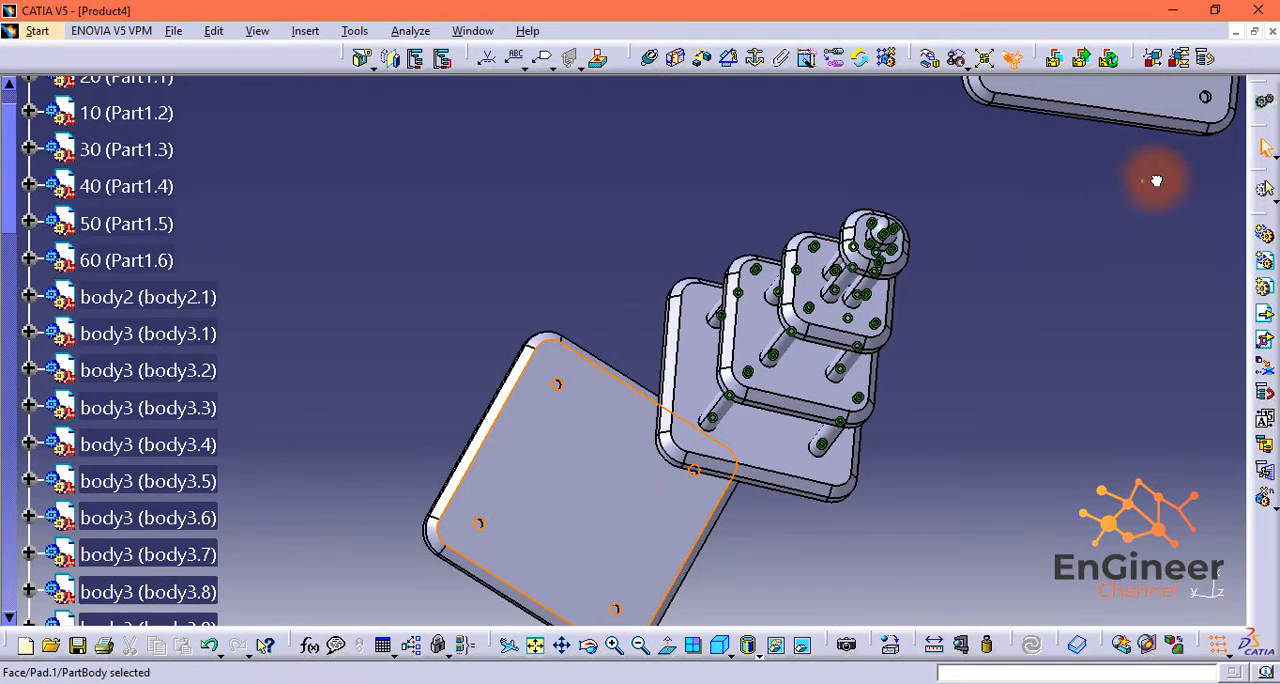
{"action": "left_click_drag", "start_coordinate": [1156, 180], "coordinate": [1168, 138]}
{"action": "middle_click_drag", "start_coordinate": [920, 369], "coordinate": [850, 582]}
Step: Insert a first body3 shaft for the tier below Part1.4 and place it clear of the assembly near that plate
{"action": "left_click", "coordinate": [1095, 290]}
{"action": "middle_click_drag", "start_coordinate": [691, 302], "coordinate": [656, 327]}
{"action": "middle_click_drag", "start_coordinate": [652, 490], "coordinate": [596, 430]}
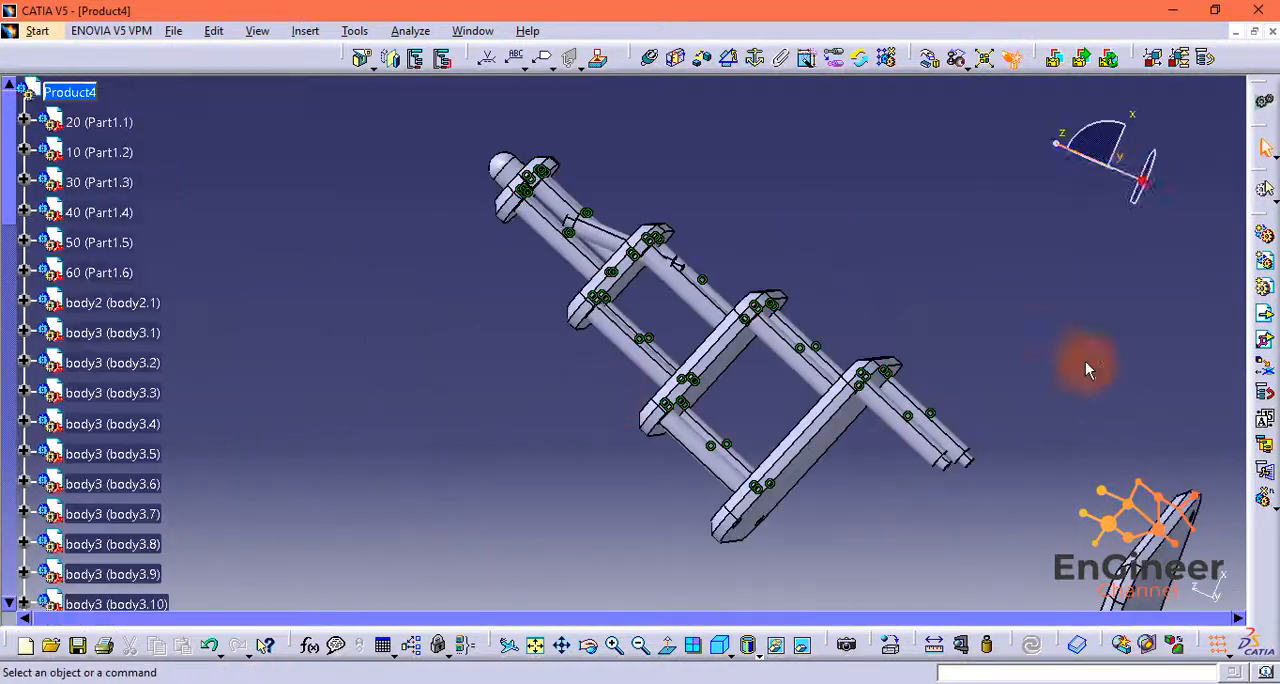
{"action": "left_click_drag", "start_coordinate": [1108, 167], "coordinate": [1108, 226]}
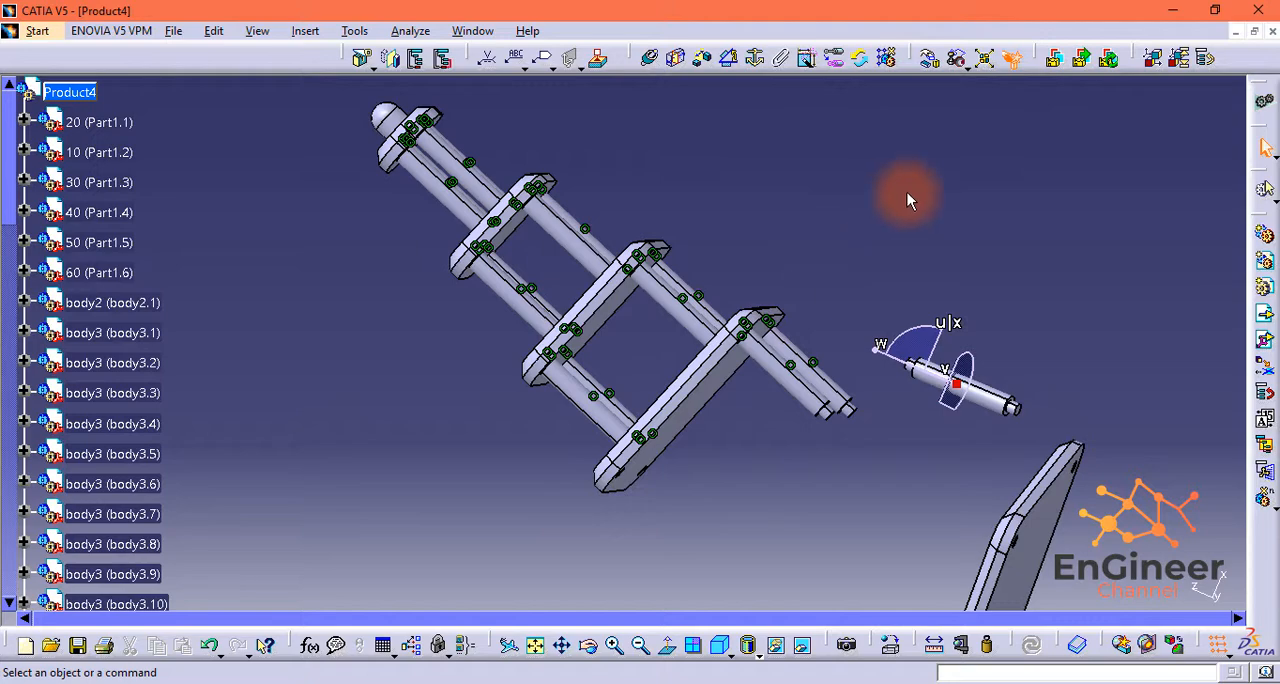
Step: Make the first new shaft's axis coincident with the axis of a corner hole in the underside of Part1.4
{"action": "middle_click_drag", "start_coordinate": [909, 194], "coordinate": [808, 443]}
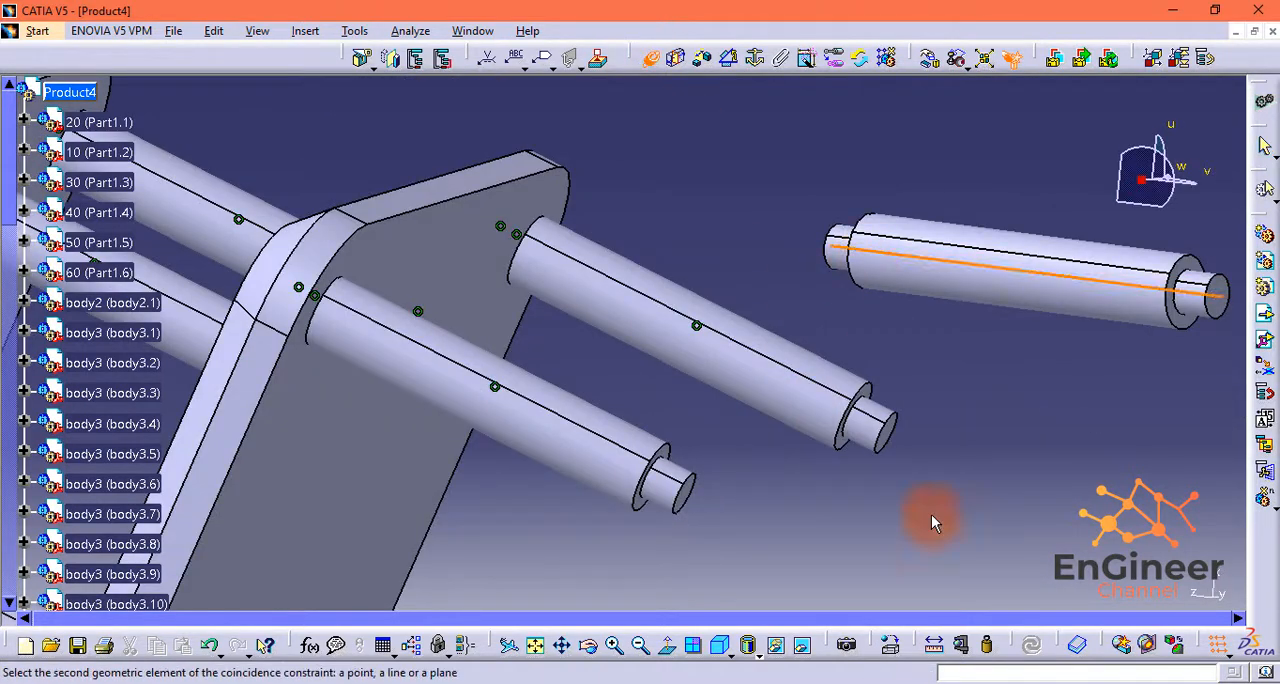
{"action": "middle_click_drag", "start_coordinate": [929, 517], "coordinate": [788, 370]}
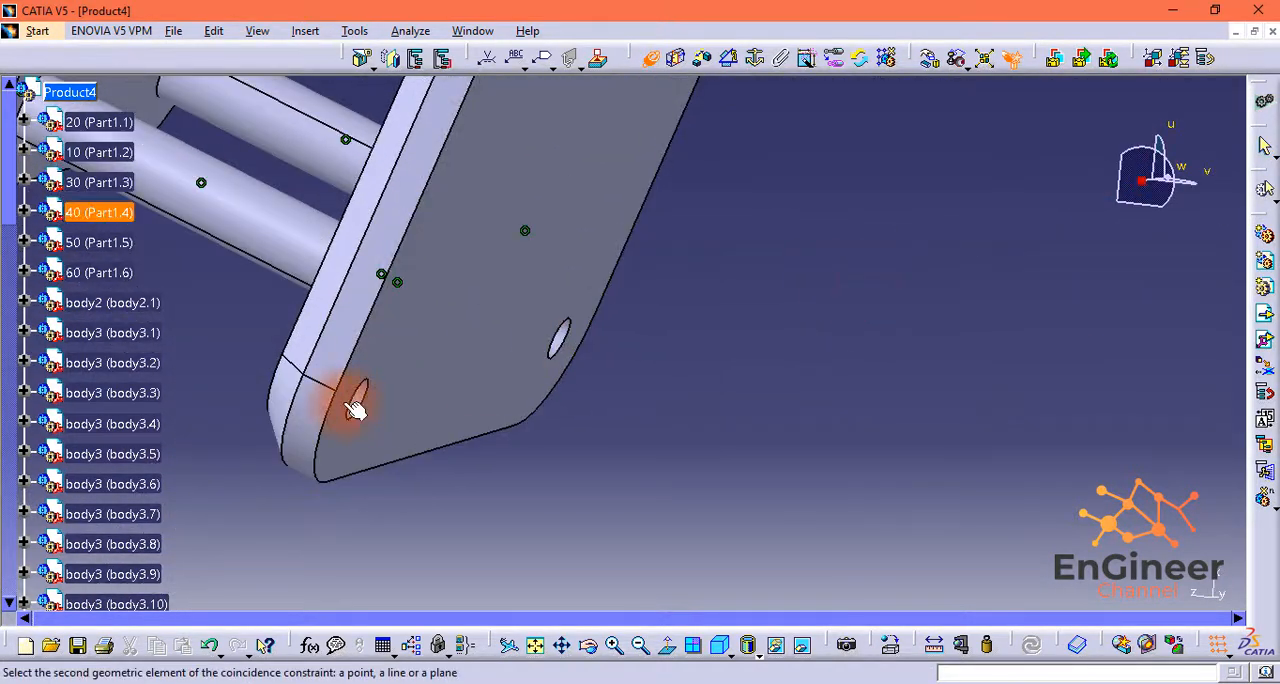
{"action": "middle_click_drag", "start_coordinate": [357, 394], "coordinate": [627, 369]}
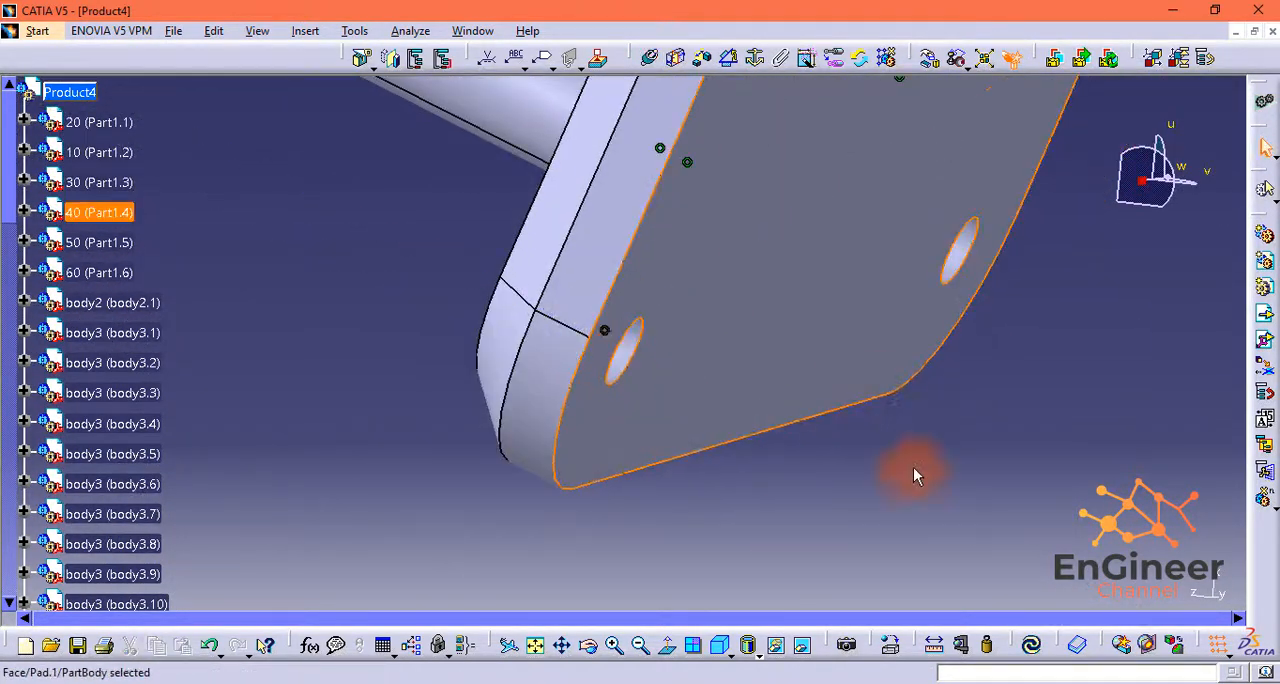
Step: Make the axis of the third new shaft, body3.15, coincident with a free corner hole's axis in Part1.4
{"action": "middle_click_drag", "start_coordinate": [914, 476], "coordinate": [1003, 555]}
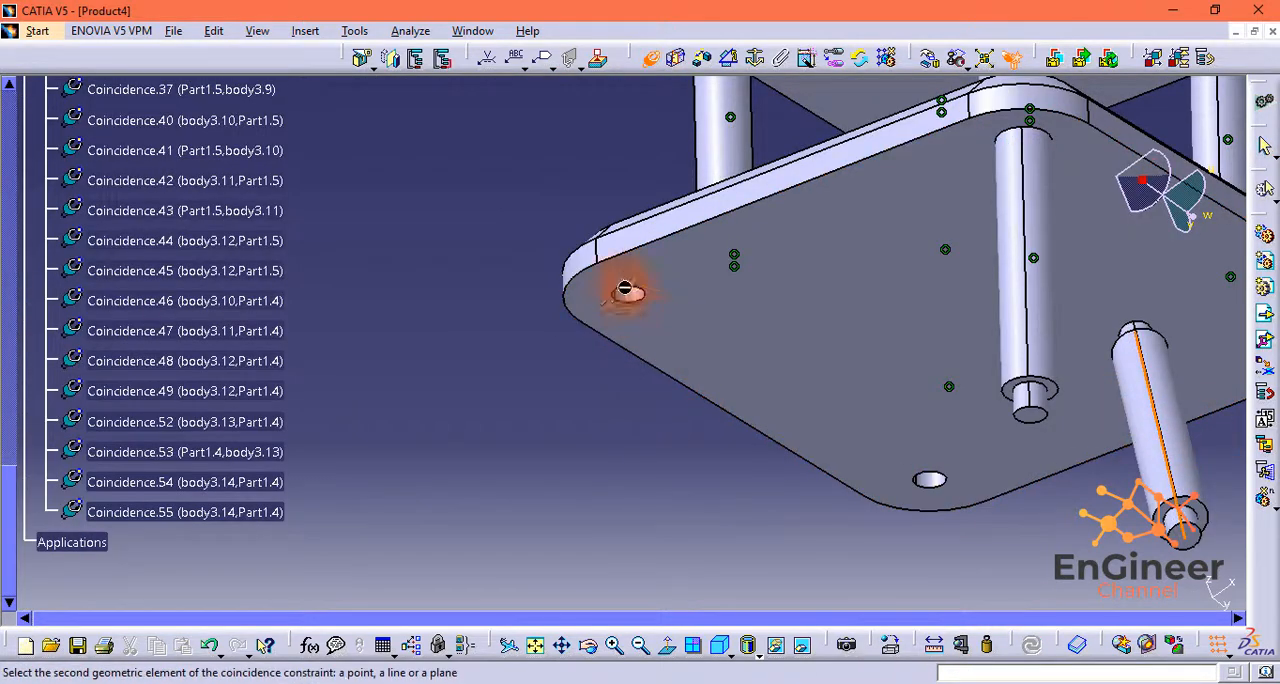
{"action": "left_click_drag", "start_coordinate": [1170, 234], "coordinate": [1107, 377]}
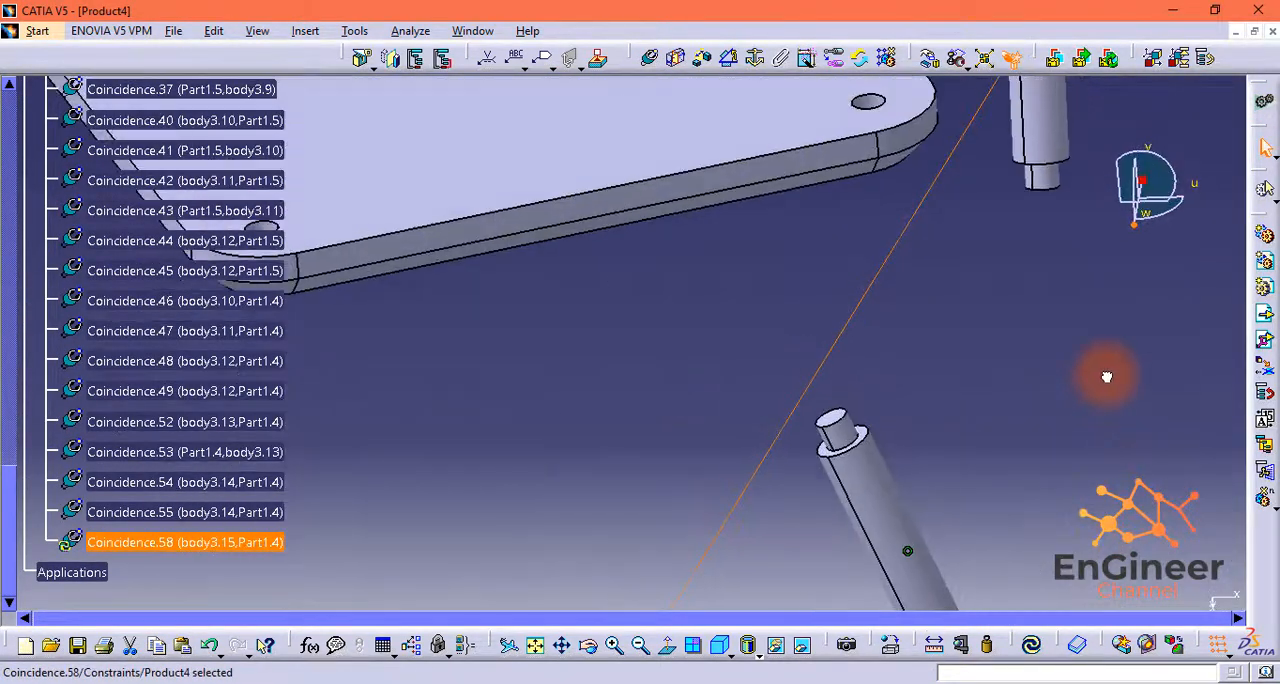
{"action": "middle_click_drag", "start_coordinate": [1109, 256], "coordinate": [872, 340]}
{"action": "left_click", "coordinate": [963, 385]}
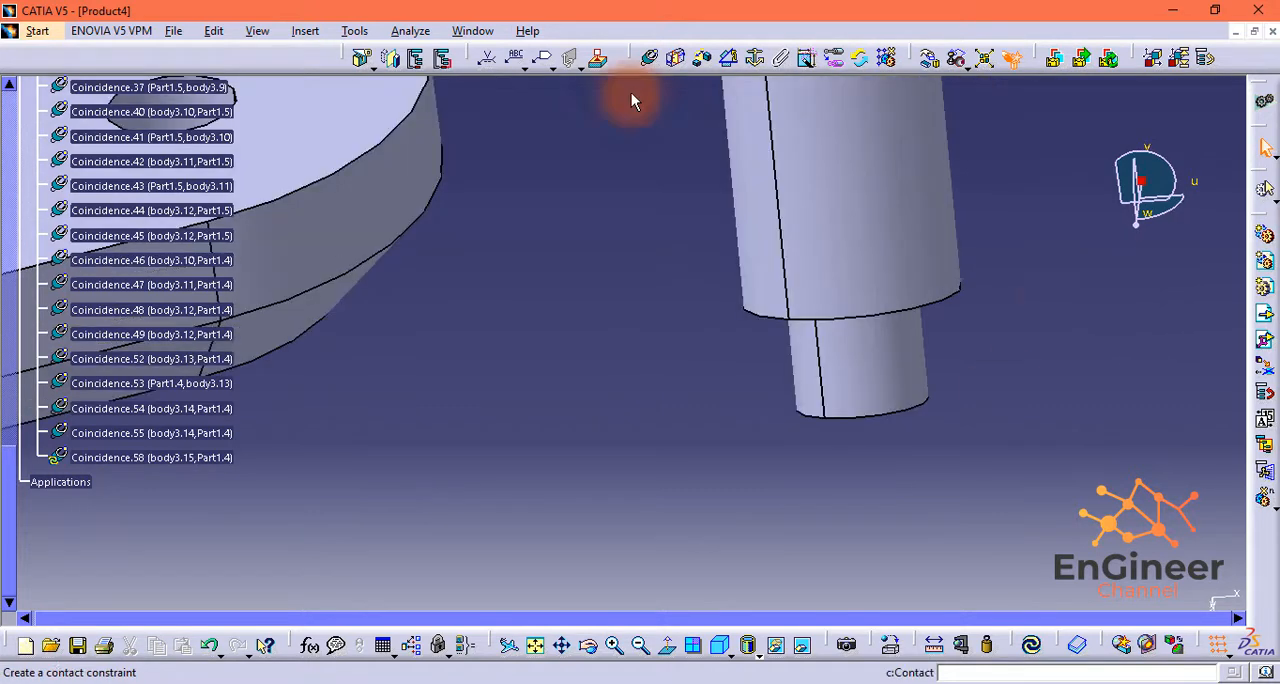
Step: Constrain body3.15's end face coincident with the floor of its hole in Part1.4 and update the assembly
{"action": "left_click", "coordinate": [649, 58]}
{"action": "left_click_drag", "start_coordinate": [1140, 222], "coordinate": [1125, 208]}
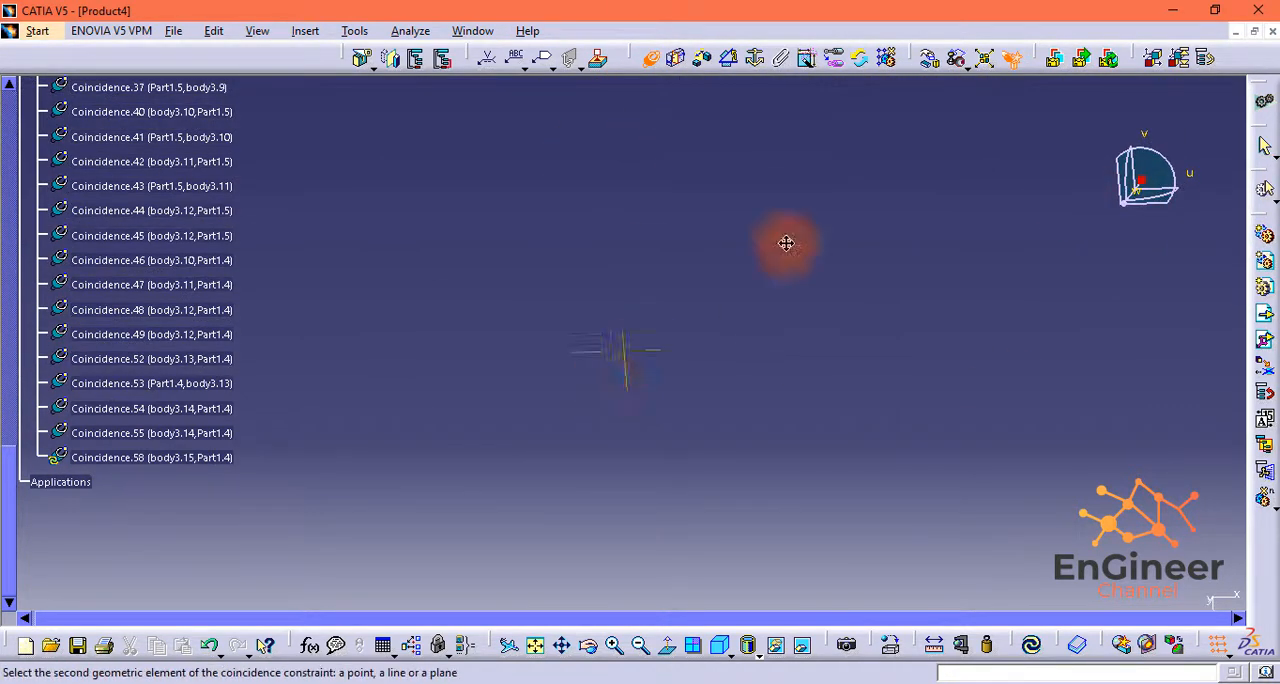
{"action": "middle_click_drag", "start_coordinate": [787, 244], "coordinate": [819, 442]}
{"action": "left_click", "coordinate": [640, 647]}
{"action": "left_click", "coordinate": [641, 650]}
{"action": "left_click", "coordinate": [640, 650]}
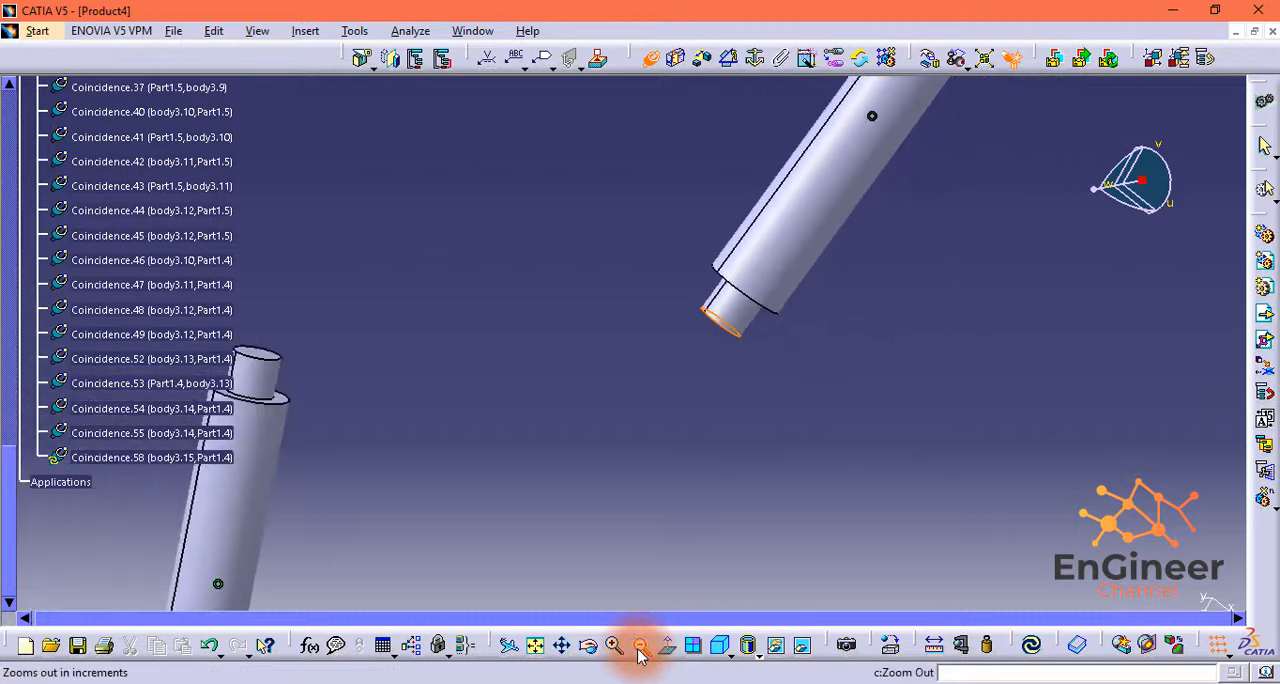
{"action": "left_click", "coordinate": [640, 650]}
{"action": "left_click", "coordinate": [640, 650]}
{"action": "left_click", "coordinate": [640, 650]}
{"action": "middle_click_drag", "start_coordinate": [114, 466], "coordinate": [1040, 263]}
{"action": "middle_click_drag", "start_coordinate": [1056, 196], "coordinate": [1058, 219]}
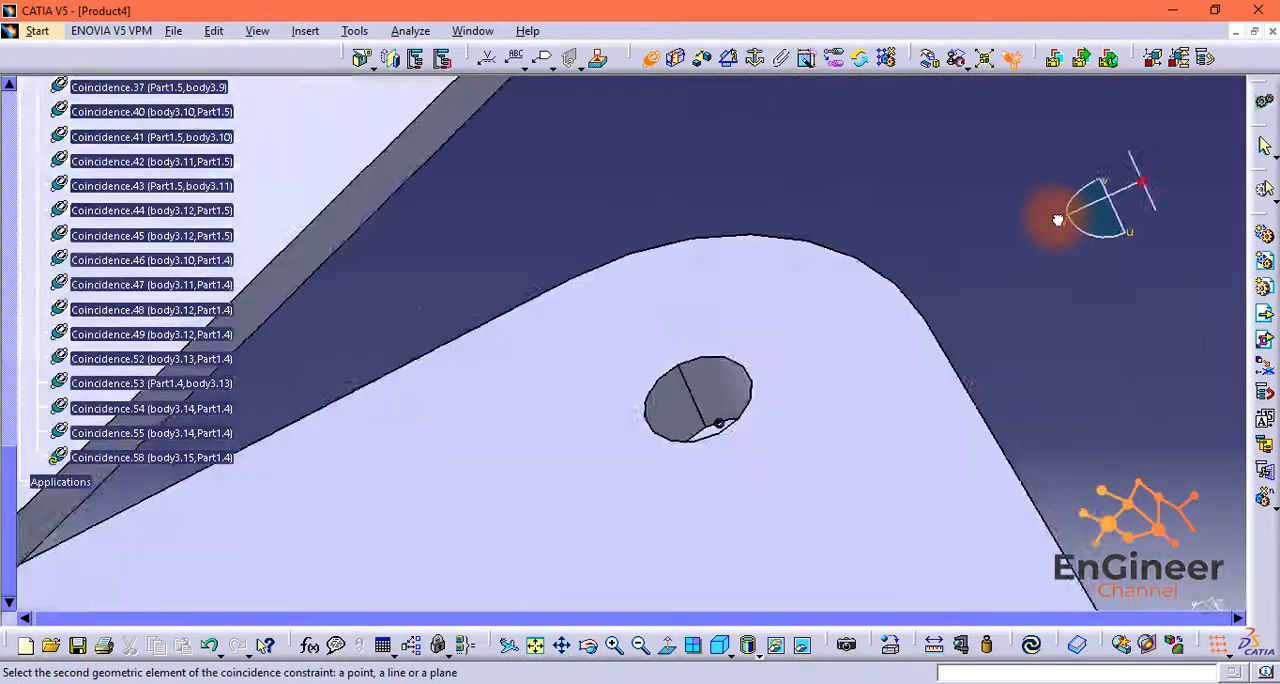
{"action": "left_click_drag", "start_coordinate": [1058, 219], "coordinate": [1087, 257]}
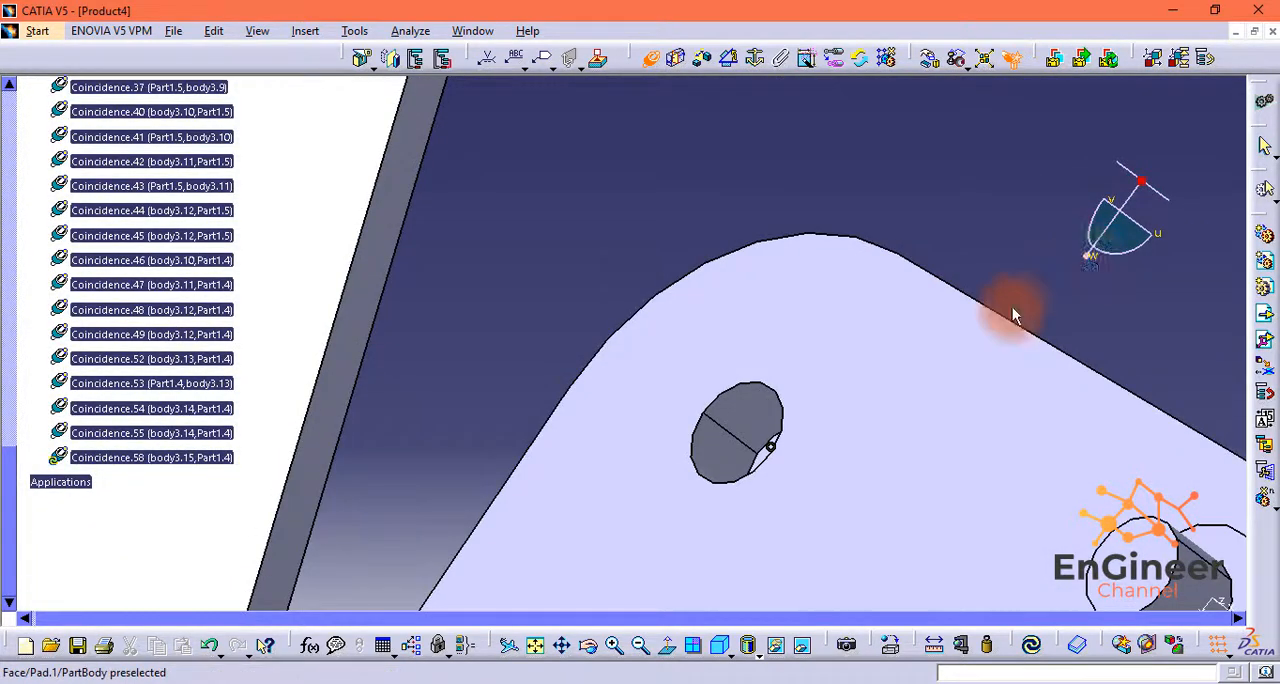
{"action": "middle_click_drag", "start_coordinate": [1012, 307], "coordinate": [954, 321]}
{"action": "left_click_drag", "start_coordinate": [1086, 267], "coordinate": [1100, 276]}
{"action": "middle_click_drag", "start_coordinate": [1066, 402], "coordinate": [897, 374]}
{"action": "mouse_move", "coordinate": [1088, 258]}
{"action": "left_mouse_down"}
{"action": "mouse_move", "coordinate": [1116, 266]}
{"action": "mouse_move", "coordinate": [1108, 254]}
{"action": "left_mouse_up"}
{"action": "scroll", "coordinate": [1020, 545], "scroll_direction": "up", "scroll_amount": 2}
{"action": "middle_click_drag", "start_coordinate": [1037, 565], "coordinate": [938, 286]}
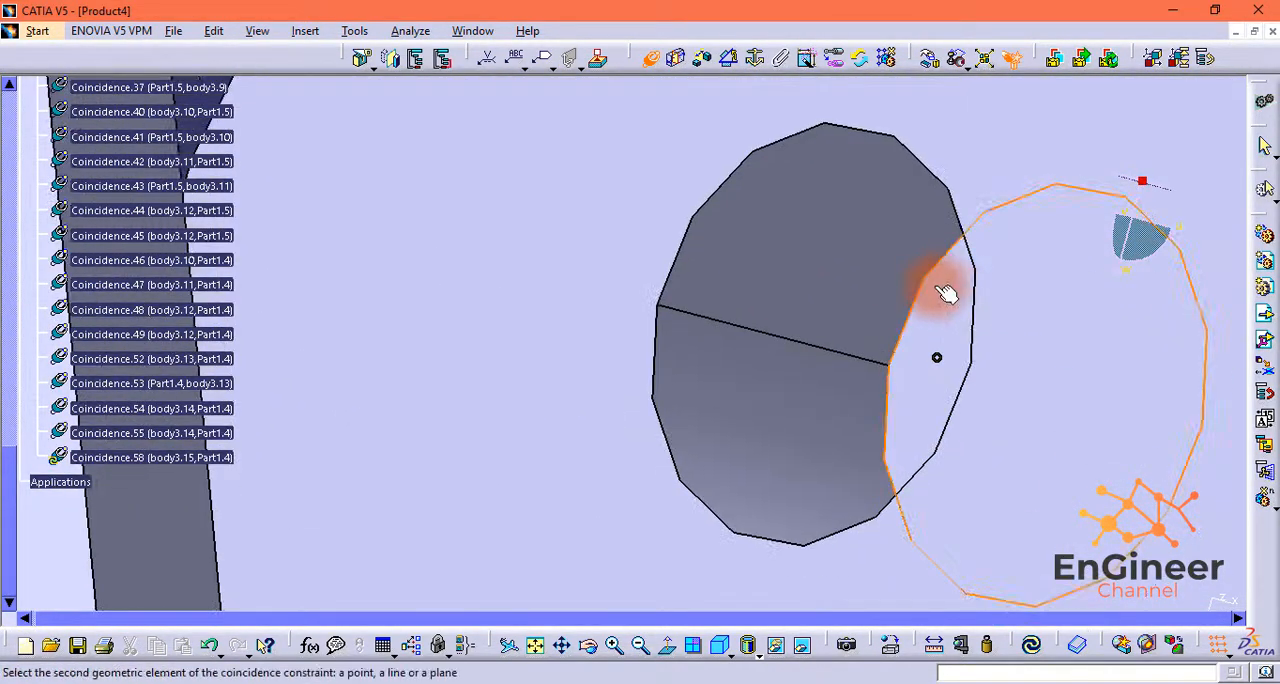
{"action": "left_click", "coordinate": [946, 293]}
{"action": "left_click", "coordinate": [1034, 652]}
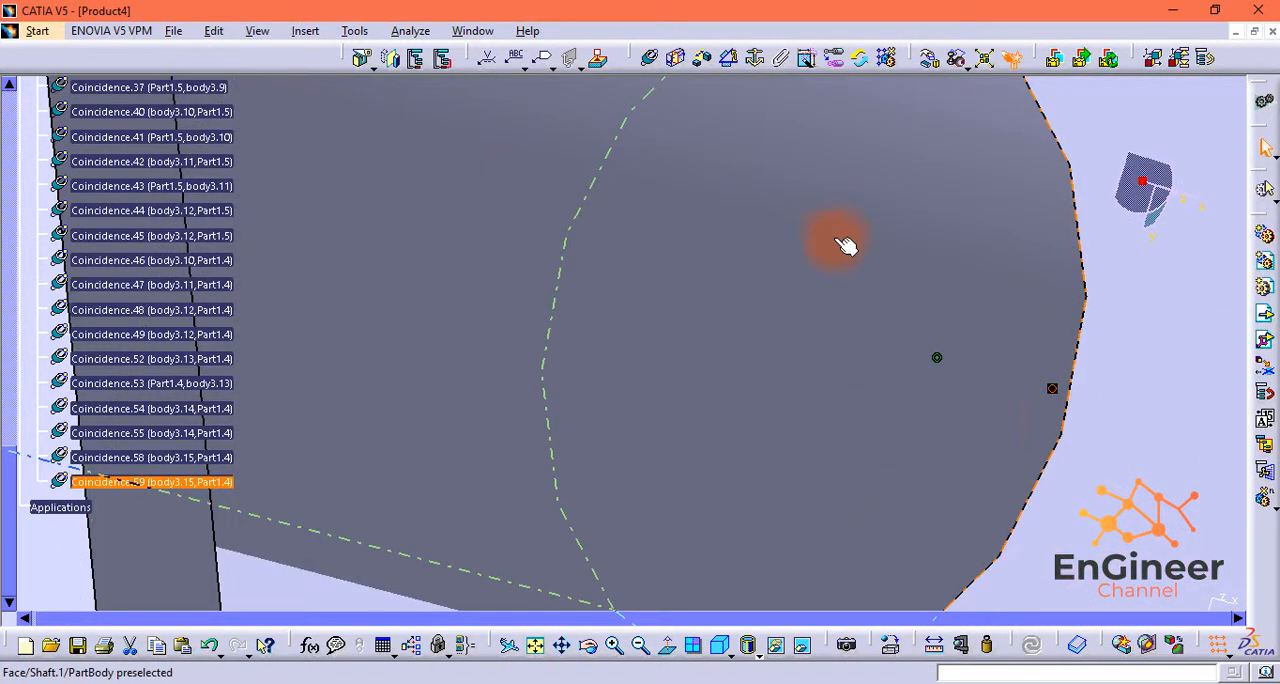
Step: Insert a fourth body3 shaft into Product4 and move it out below Part1.4, near the last free corner hole
{"action": "left_click", "coordinate": [640, 645]}
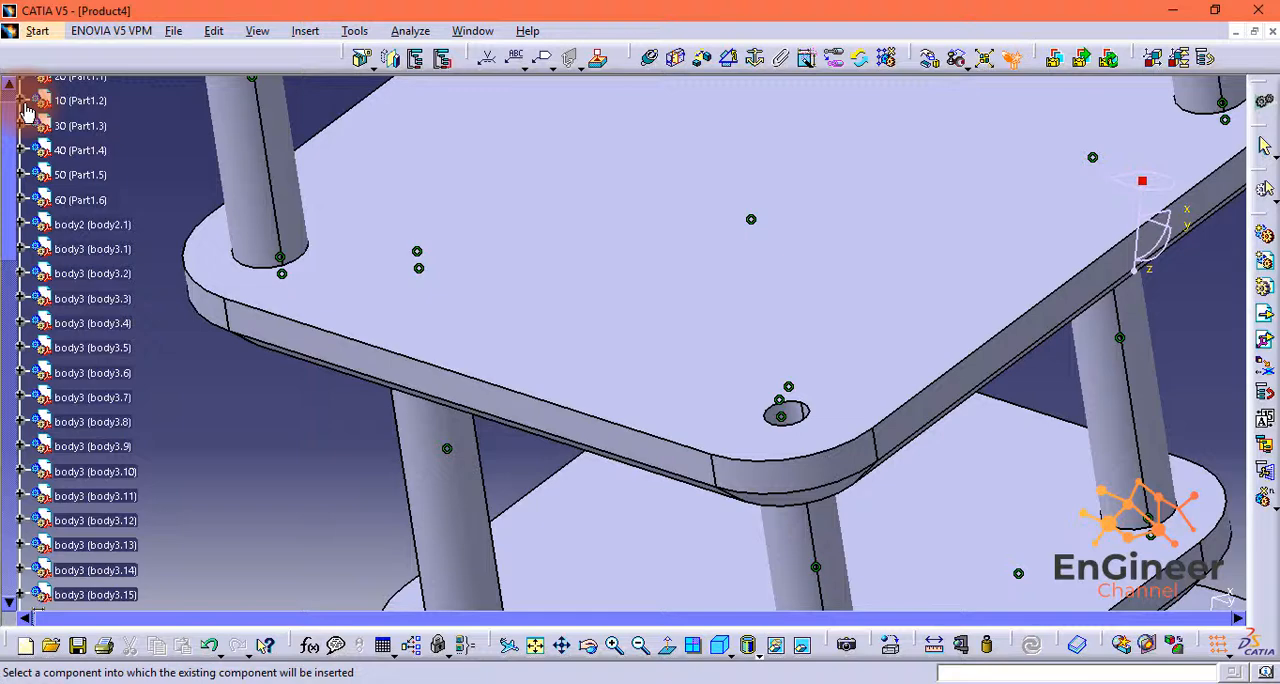
{"action": "left_click", "coordinate": [28, 112]}
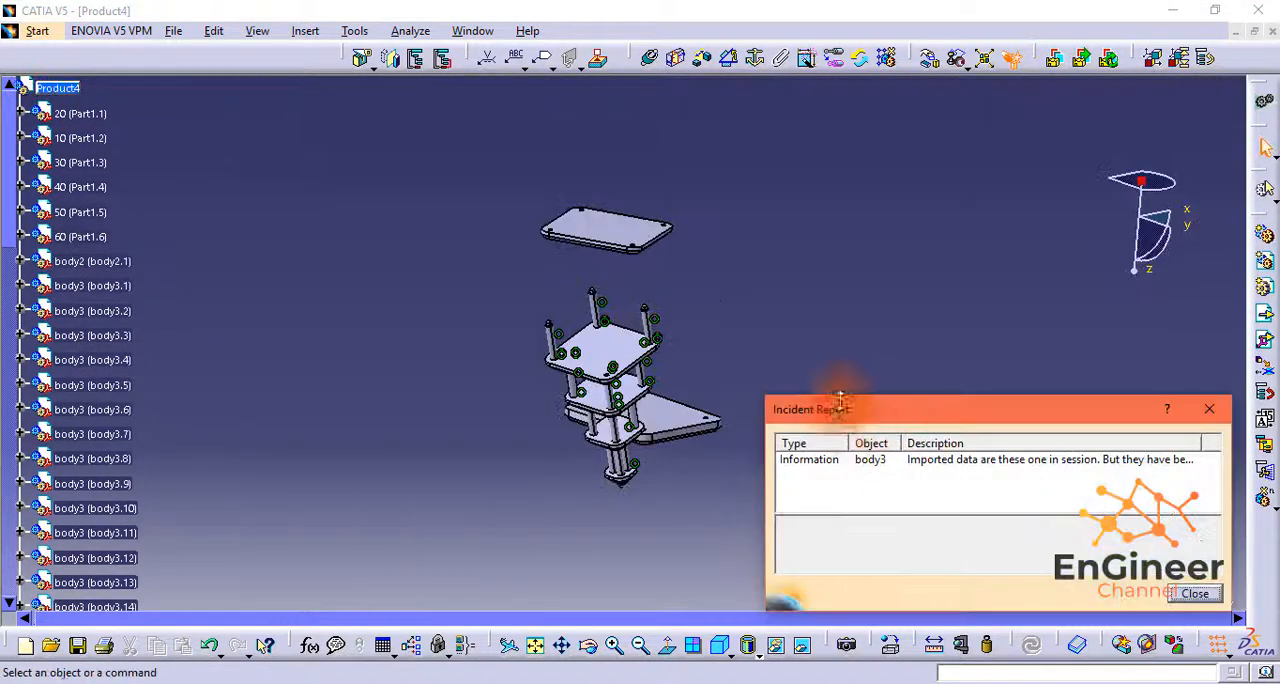
{"action": "key", "text": "Return"}
{"action": "left_click_drag", "start_coordinate": [1052, 93], "coordinate": [1028, 110]}
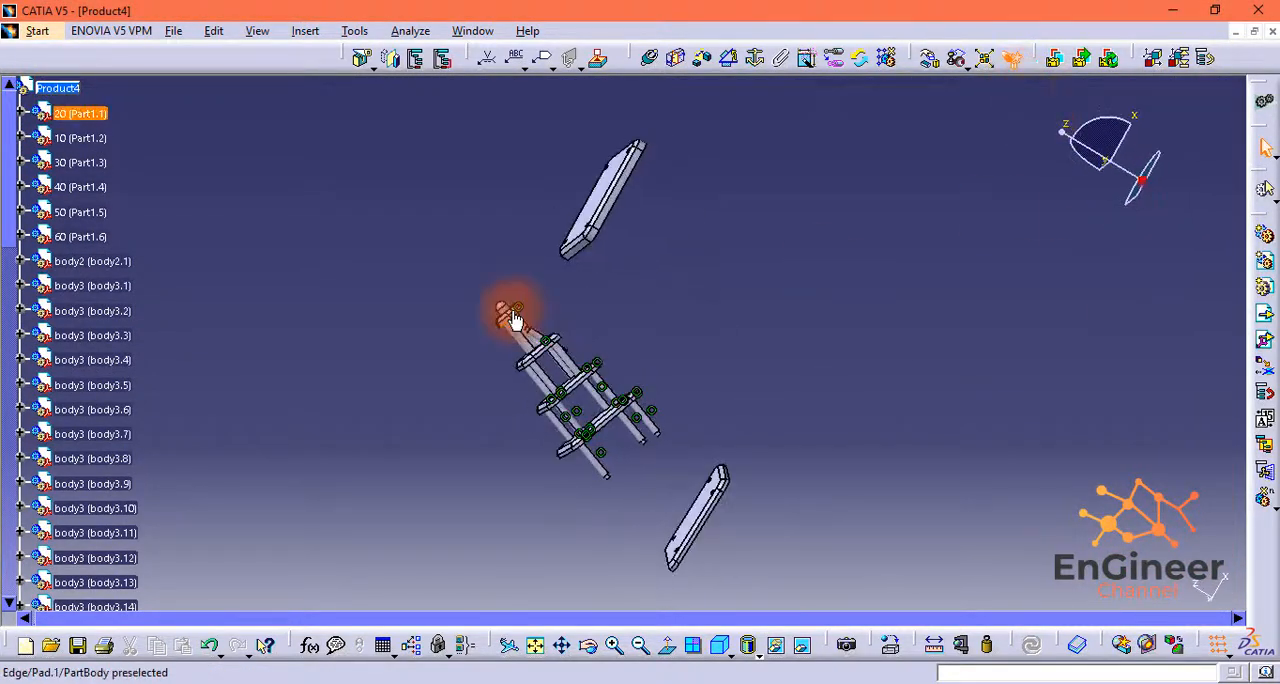
{"action": "middle_click_drag", "start_coordinate": [514, 320], "coordinate": [660, 404], "text": "ctrl"}
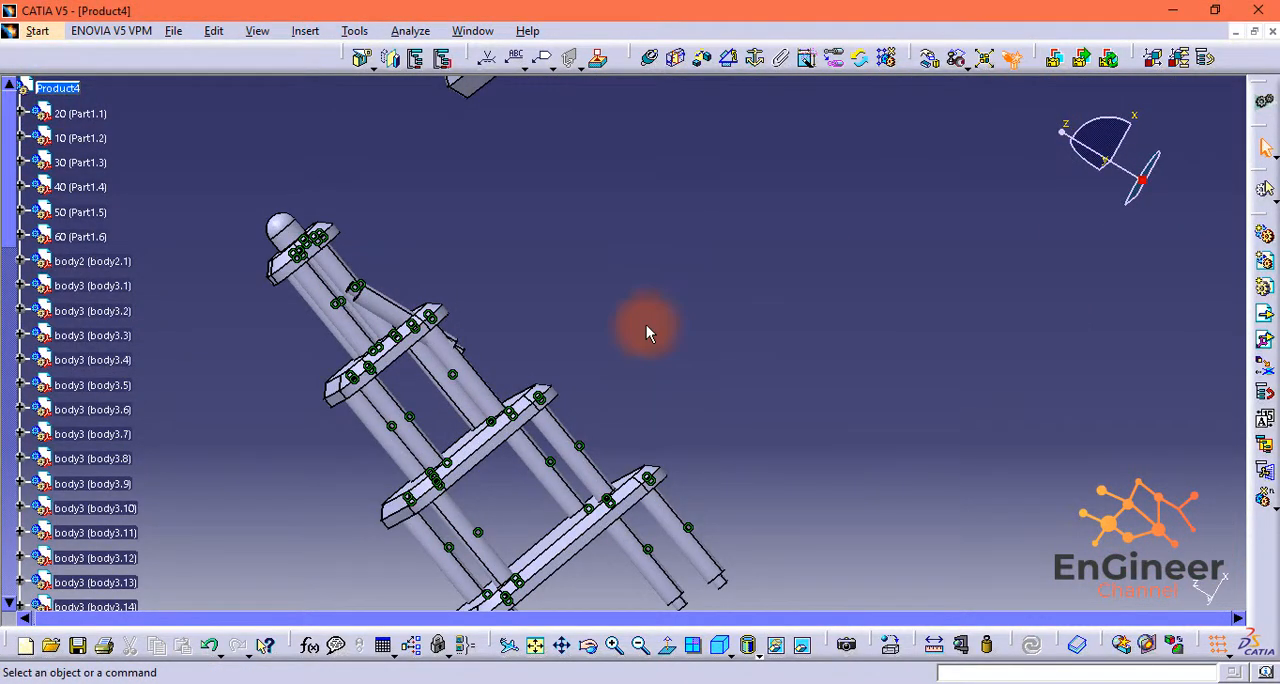
{"action": "left_click_drag", "start_coordinate": [350, 297], "coordinate": [872, 226]}
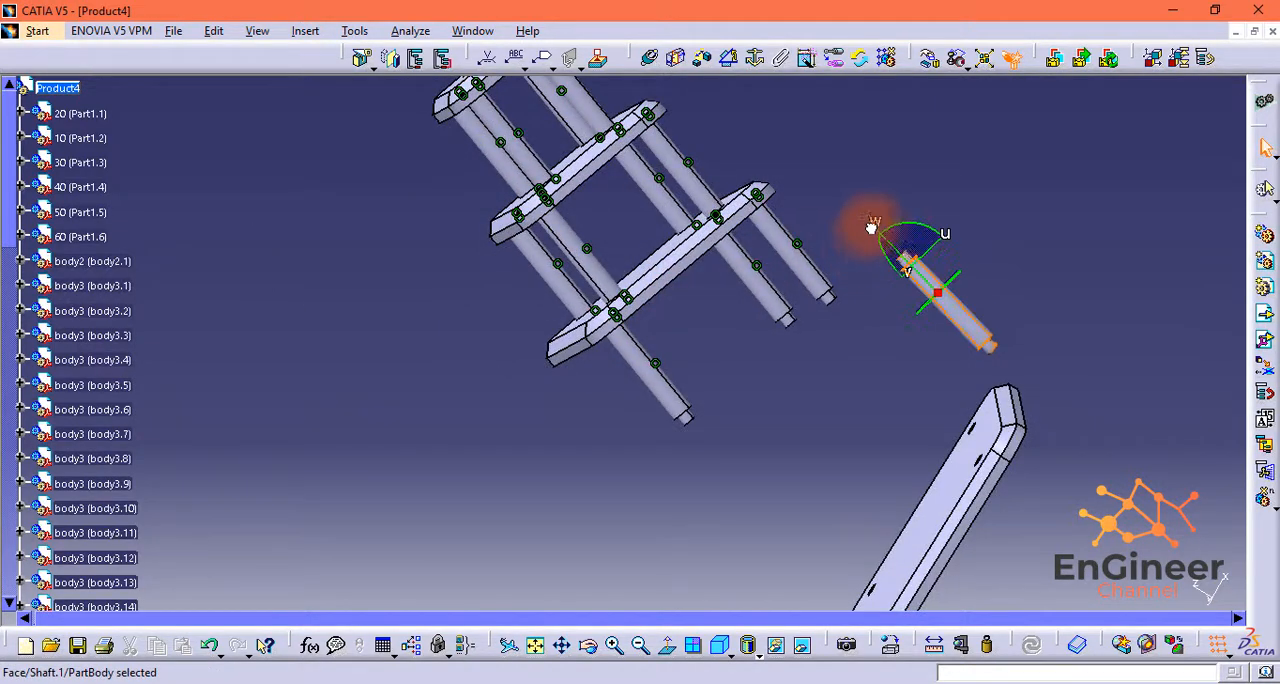
{"action": "left_click_drag", "start_coordinate": [816, 259], "coordinate": [882, 357]}
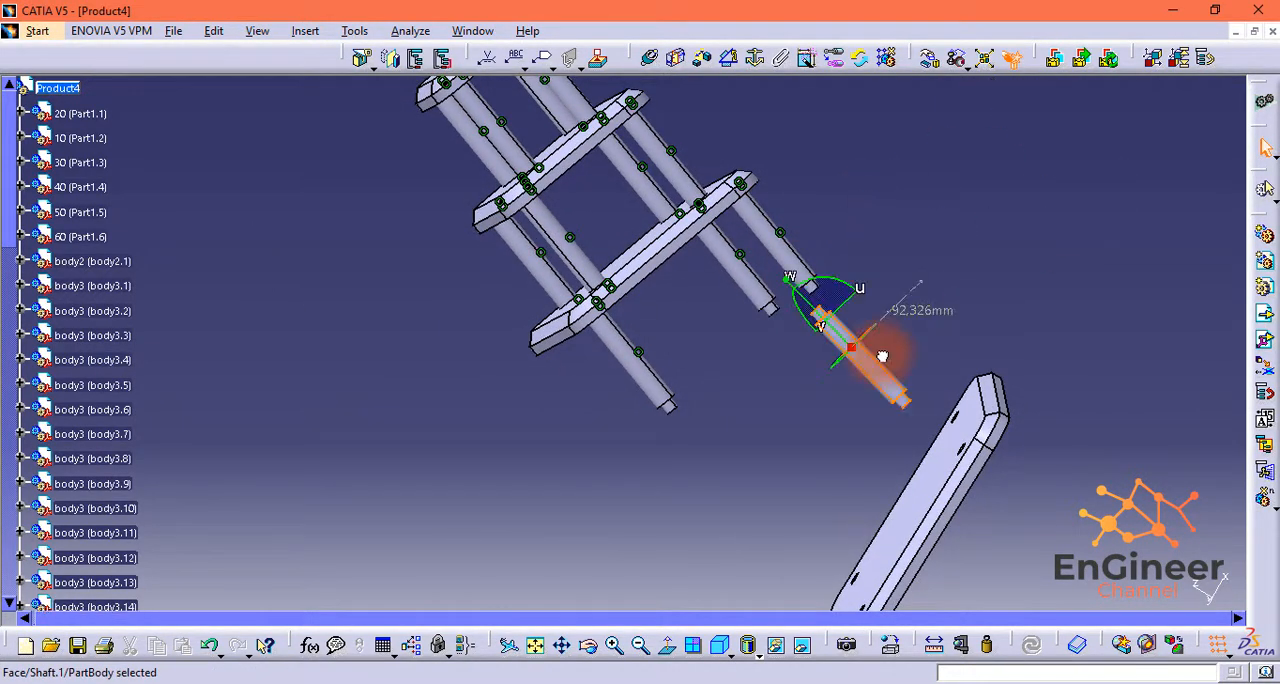
{"action": "middle_click_drag", "start_coordinate": [752, 369], "coordinate": [891, 280]}
{"action": "left_click_drag", "start_coordinate": [891, 280], "coordinate": [849, 449]}
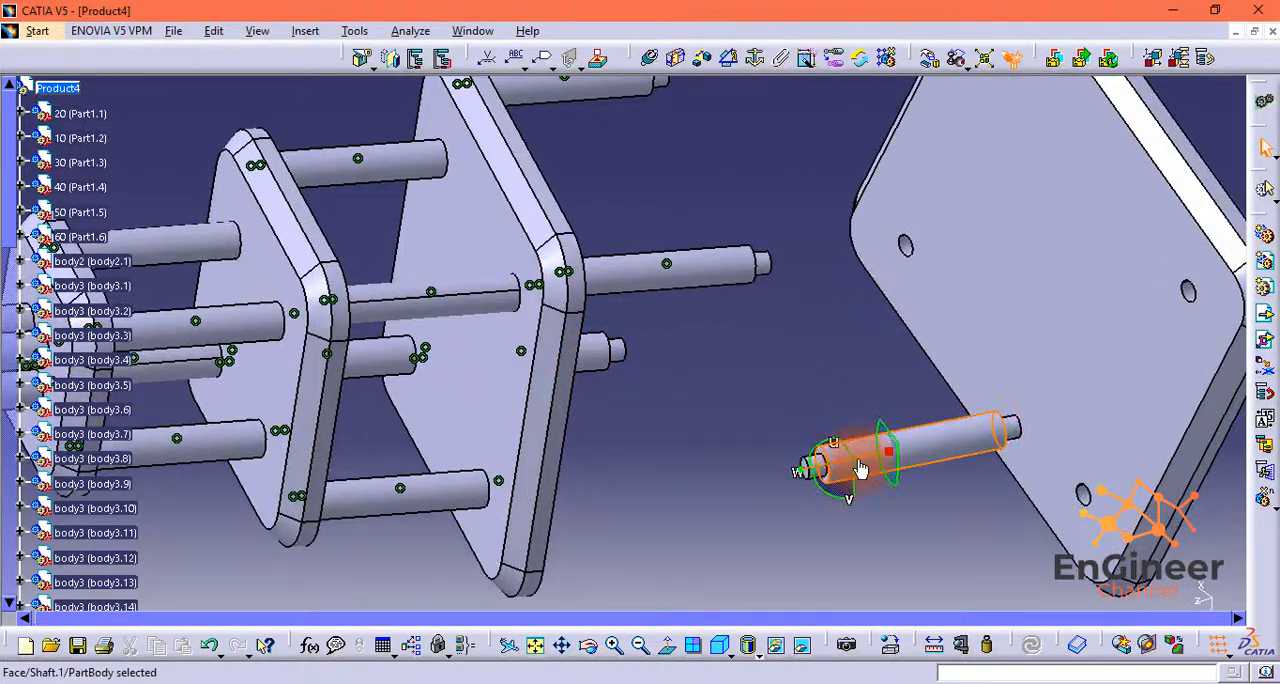
Step: Make the fourth shaft's axis coincident with the axis of the remaining corner hole in Part1.4
{"action": "left_click", "coordinate": [650, 58]}
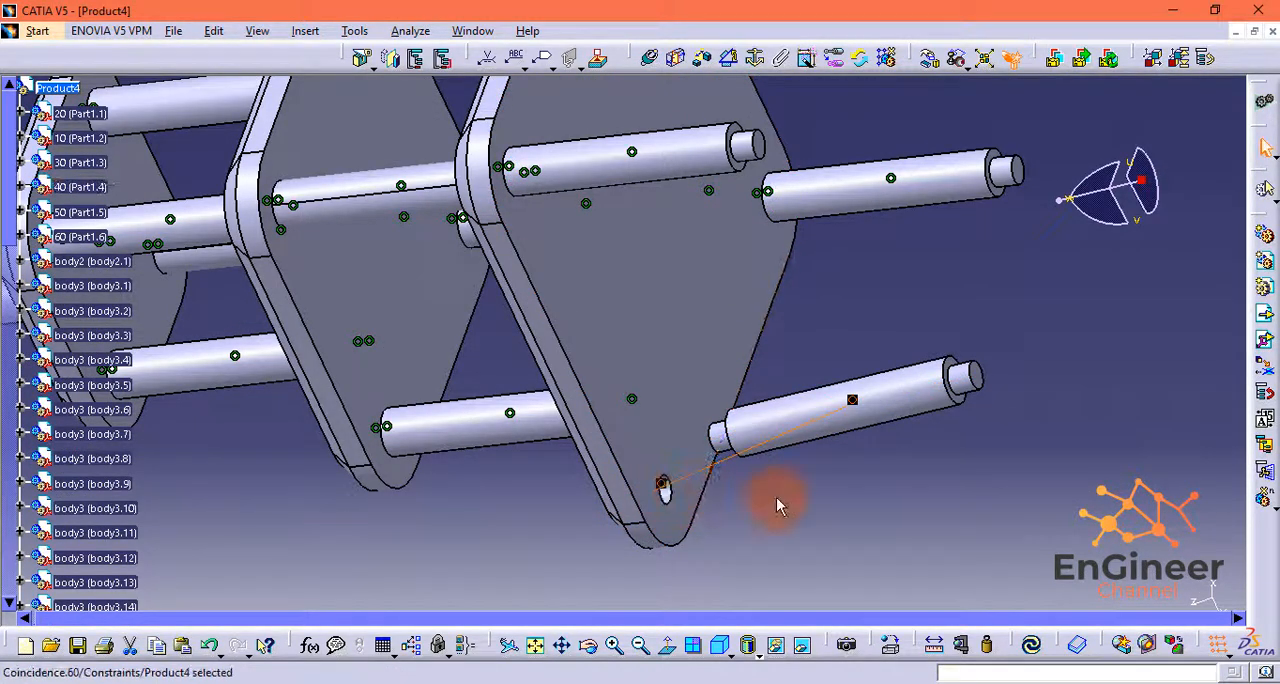
{"action": "middle_click_drag", "start_coordinate": [778, 505], "coordinate": [800, 474]}
{"action": "left_click_drag", "start_coordinate": [1060, 201], "coordinate": [1091, 213]}
Step: Constrain the fourth shaft's end face coincident with the floor of its Part1.4 hole, orientation Opposite, and update the assembly
{"action": "middle_click_drag", "start_coordinate": [740, 340], "coordinate": [455, 125]}
{"action": "middle_click_drag", "start_coordinate": [745, 458], "coordinate": [655, 363]}
{"action": "middle_click_drag", "start_coordinate": [596, 477], "coordinate": [590, 322]}
{"action": "left_click", "coordinate": [590, 322]}
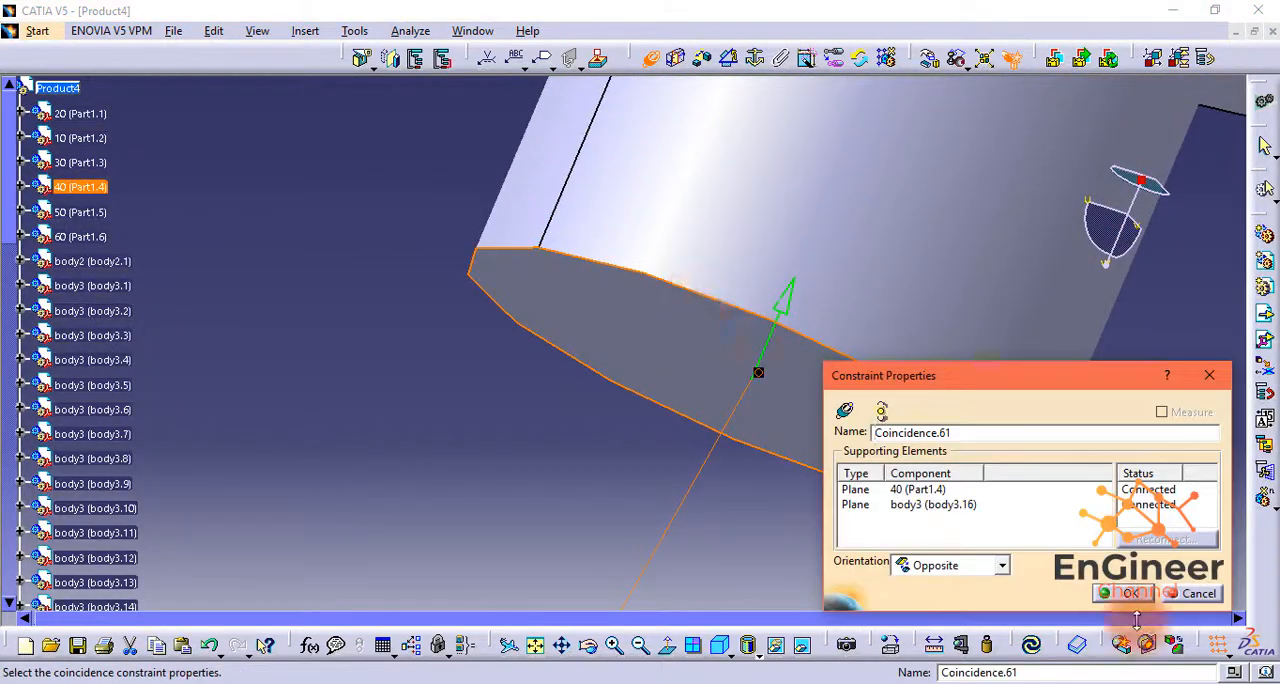
{"action": "left_click", "coordinate": [1128, 592]}
{"action": "left_click", "coordinate": [1031, 645]}
Step: Make the axes of shafts body3.16, body3.15 and body3.14 coincident with their corner-hole axes in Part1.3
{"action": "left_click", "coordinate": [537, 645]}
{"action": "left_click_drag", "start_coordinate": [1123, 278], "coordinate": [1109, 338]}
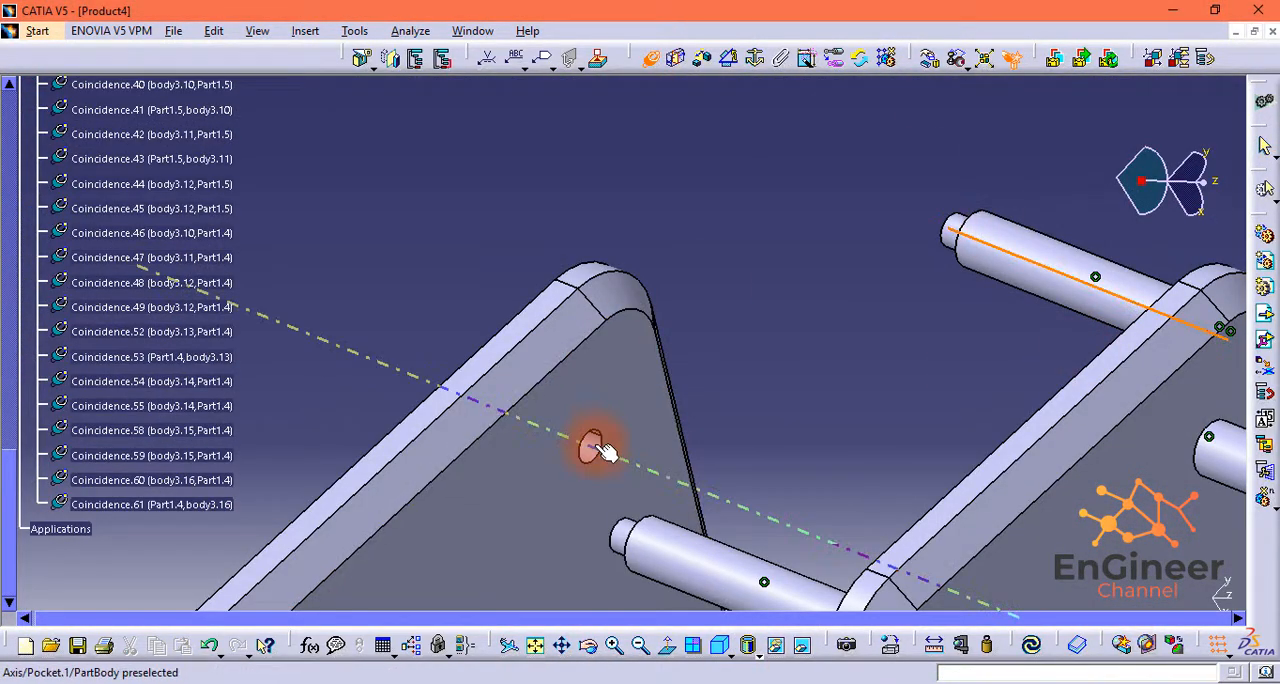
{"action": "left_click", "coordinate": [970, 250]}
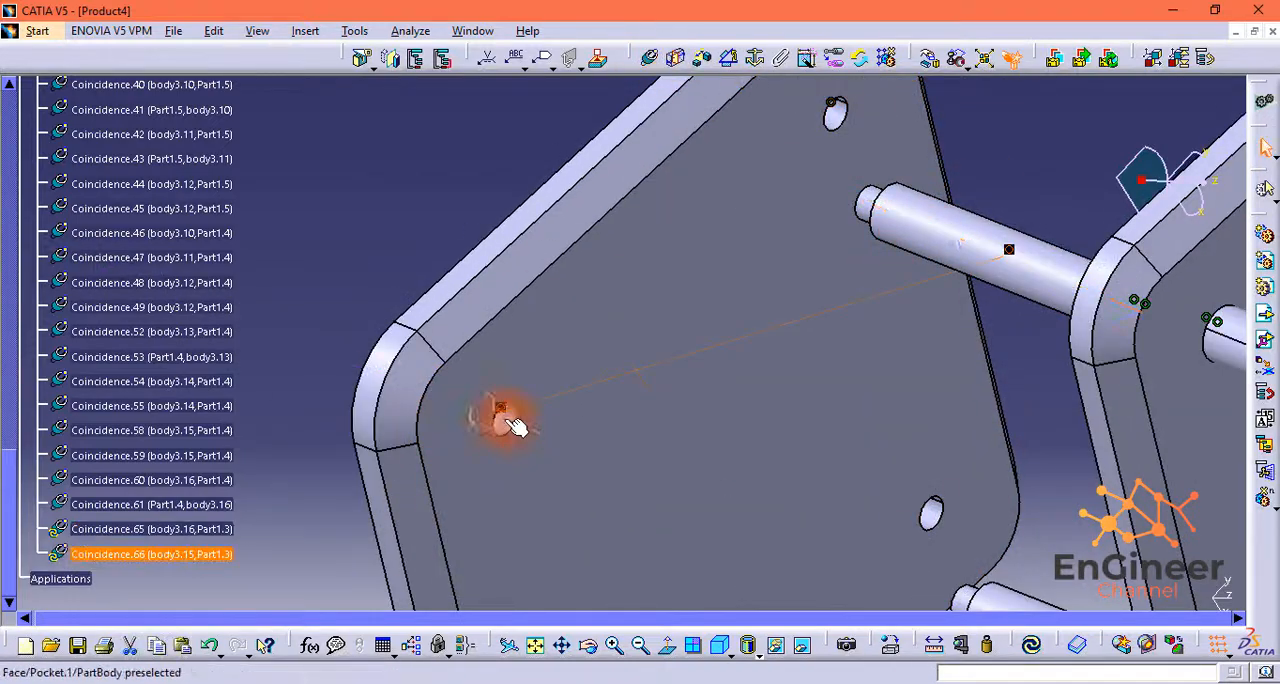
{"action": "middle_click_drag", "start_coordinate": [750, 598], "coordinate": [722, 288]}
{"action": "left_click", "coordinate": [650, 58]}
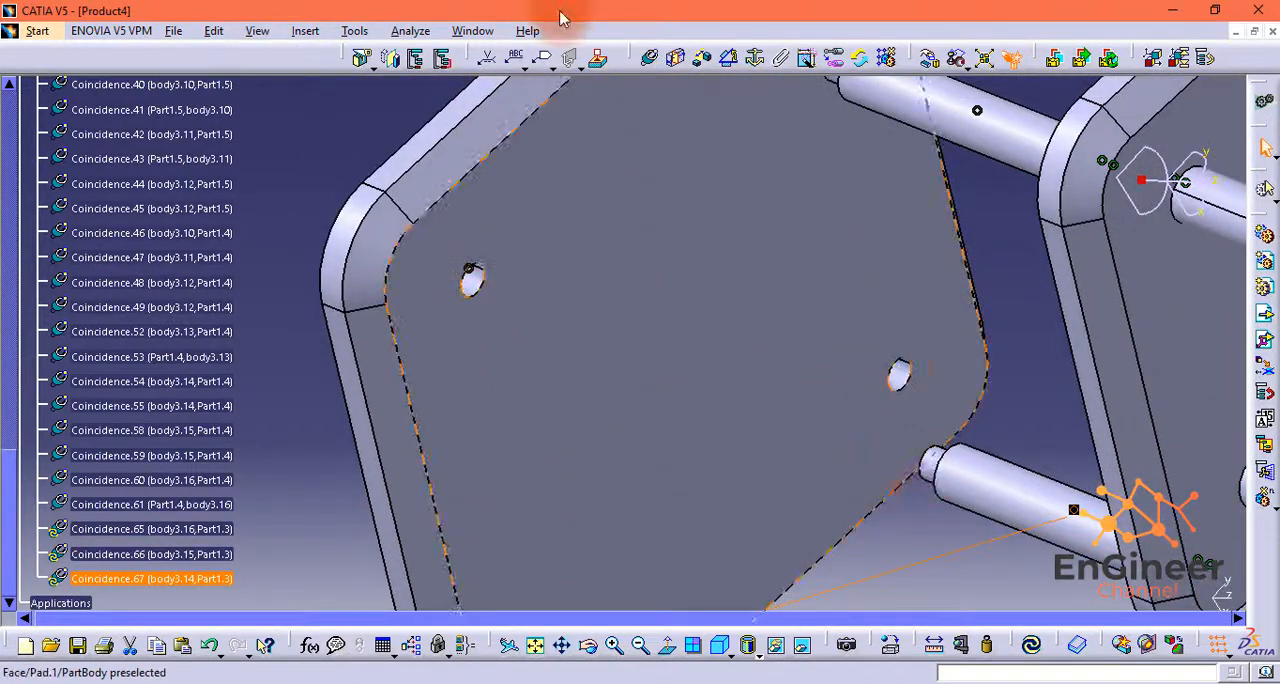
Step: Constrain shaft body3.14's end face coincident with the floor of its Part1.3 corner hole, orientation Opposite, and update the assembly
{"action": "middle_click_drag", "start_coordinate": [921, 463], "coordinate": [653, 562]}
{"action": "middle_click_drag", "start_coordinate": [1003, 409], "coordinate": [780, 640]}
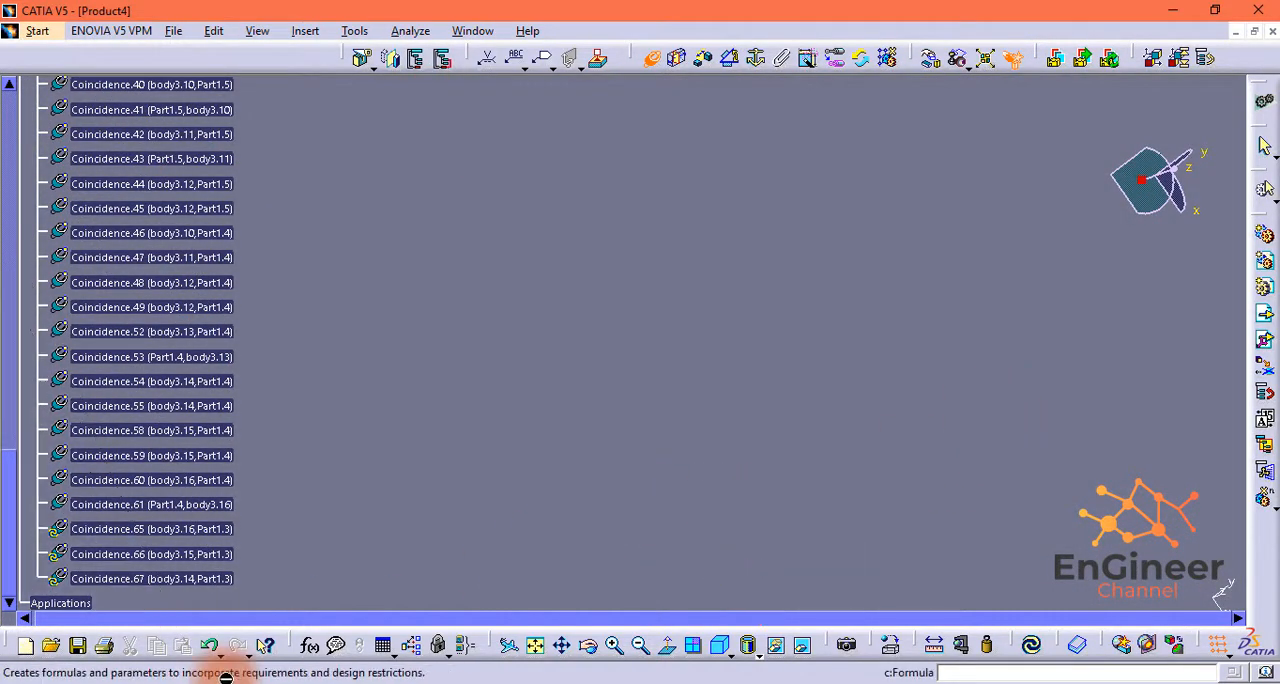
{"action": "middle_click_drag", "start_coordinate": [1000, 110], "coordinate": [940, 357]}
{"action": "middle_click_drag", "start_coordinate": [1085, 95], "coordinate": [1110, 645]}
{"action": "left_click", "coordinate": [646, 646]}
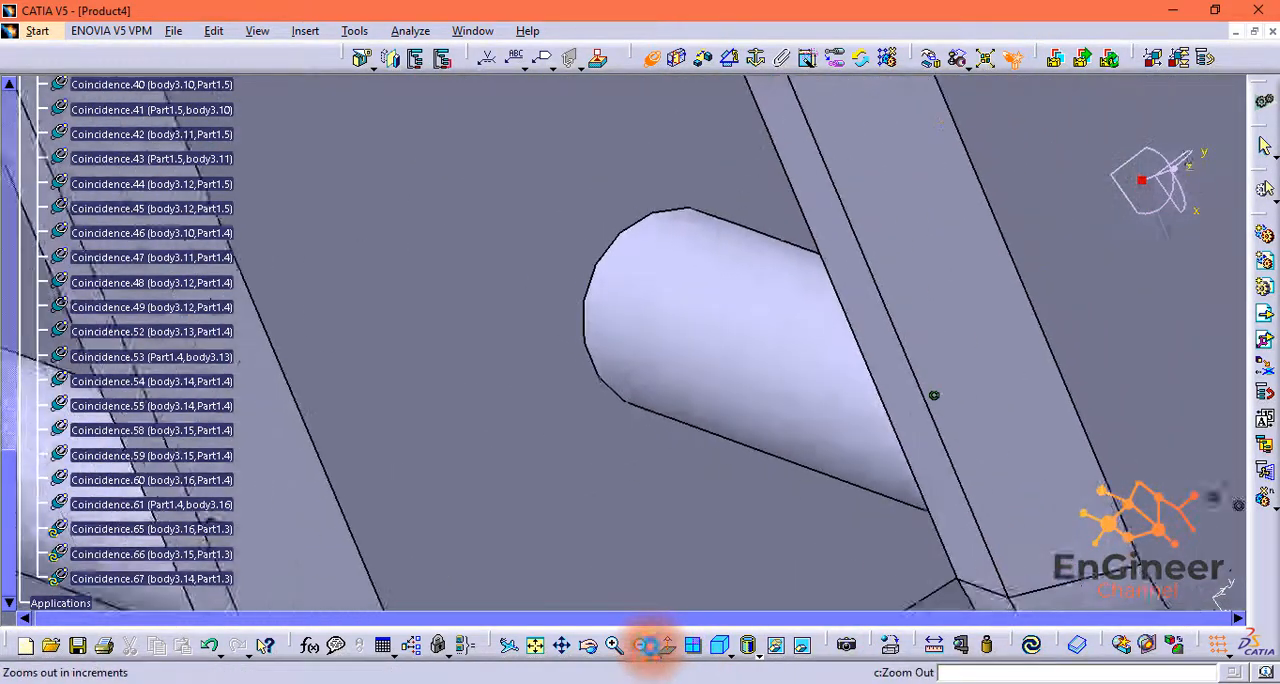
{"action": "left_click", "coordinate": [646, 646]}
{"action": "left_click", "coordinate": [646, 646]}
{"action": "left_click", "coordinate": [646, 646]}
{"action": "middle_click_drag", "start_coordinate": [475, 482], "coordinate": [700, 160]}
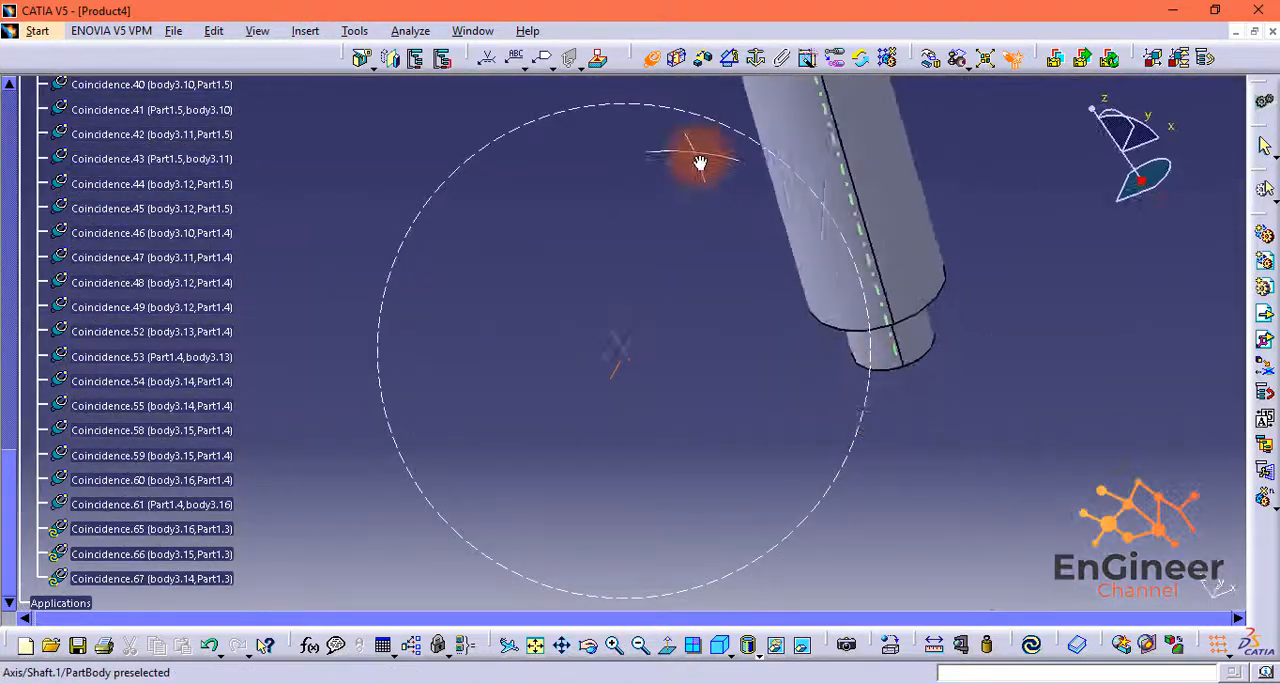
{"action": "middle_click_drag", "start_coordinate": [890, 390], "coordinate": [923, 234]}
{"action": "middle_click_drag", "start_coordinate": [1150, 384], "coordinate": [1096, 117]}
{"action": "mouse_move", "coordinate": [1094, 110]}
{"action": "left_mouse_down"}
{"action": "mouse_move", "coordinate": [1091, 87]}
{"action": "mouse_move", "coordinate": [1107, 102]}
{"action": "left_mouse_up"}
{"action": "left_click", "coordinate": [1033, 373]}
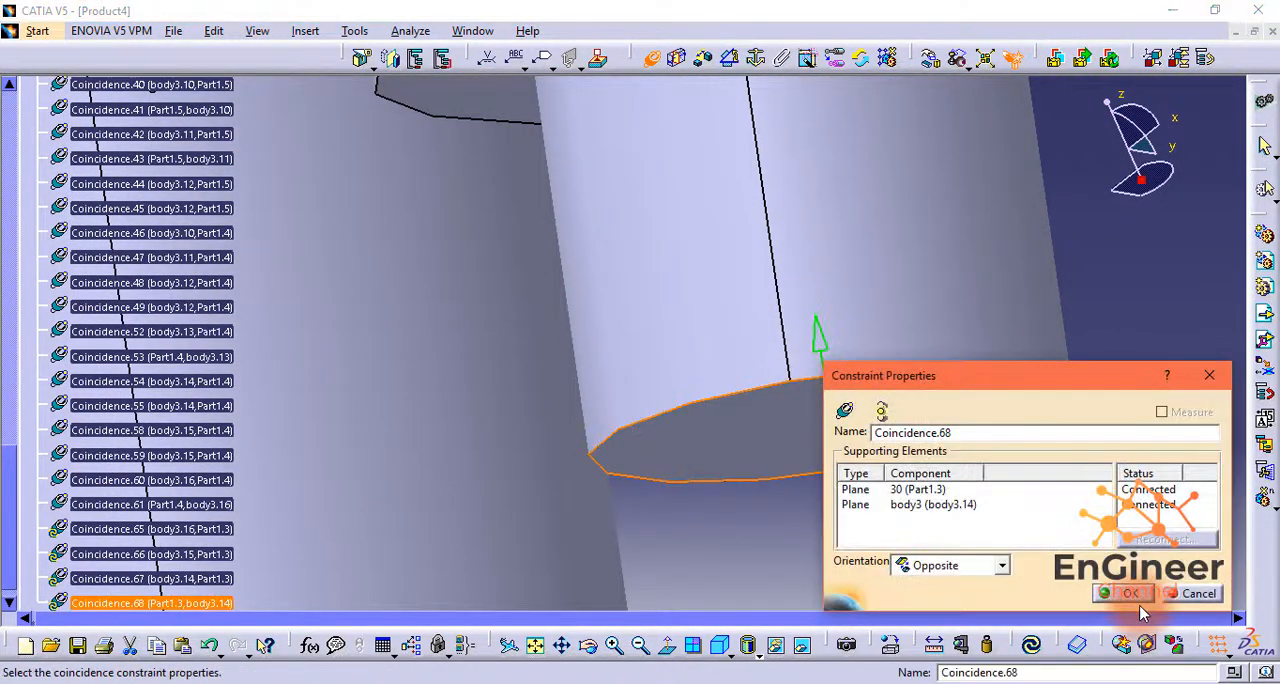
{"action": "left_click", "coordinate": [1137, 594]}
{"action": "left_click", "coordinate": [1031, 645]}
Step: Insert another body3 shaft into Product4 and move it clear of the tower, outside the open face of Part1.3
{"action": "left_click", "coordinate": [535, 645]}
{"action": "left_click", "coordinate": [1265, 312]}
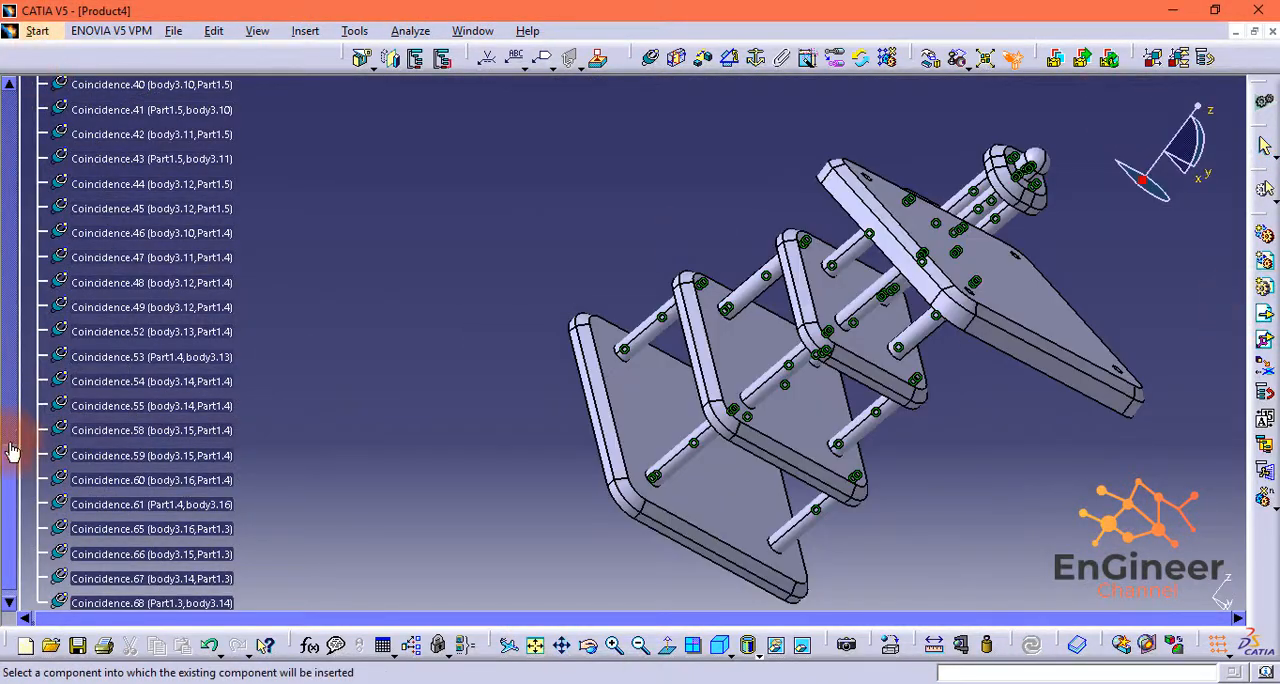
{"action": "left_click_drag", "start_coordinate": [12, 452], "coordinate": [12, 96]}
{"action": "left_click", "coordinate": [62, 93]}
{"action": "left_click", "coordinate": [511, 221]}
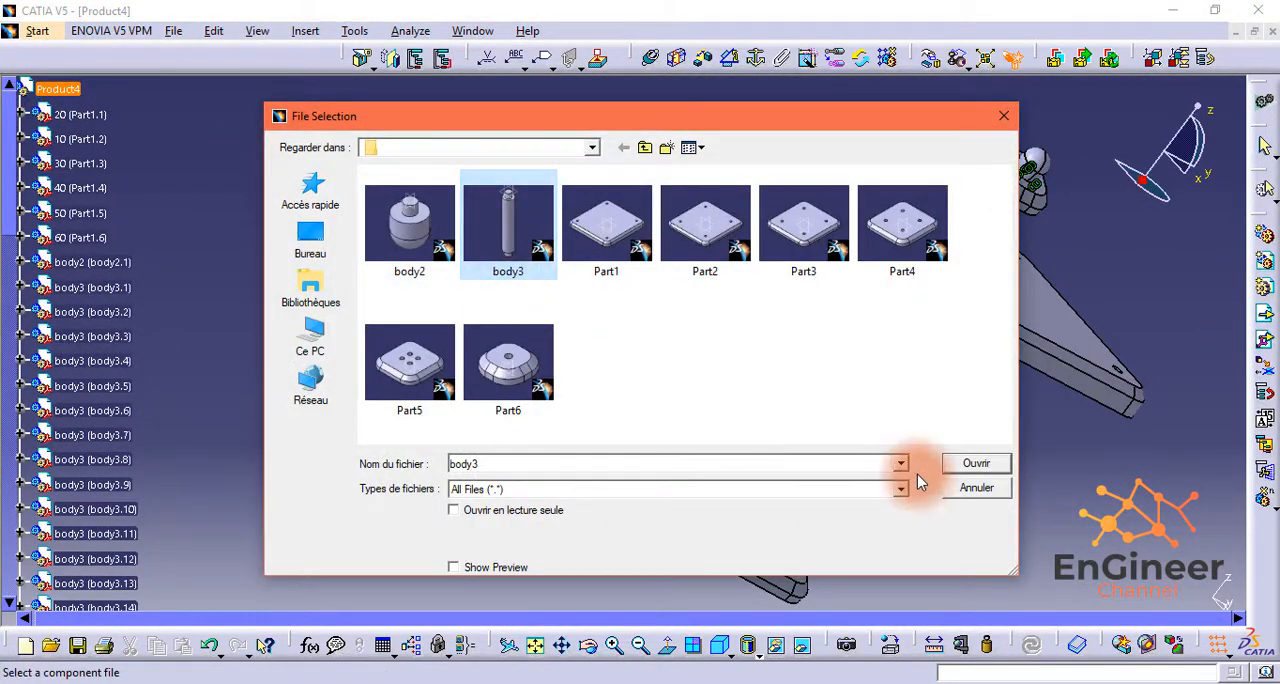
{"action": "left_click", "coordinate": [975, 461]}
{"action": "left_click", "coordinate": [1197, 592]}
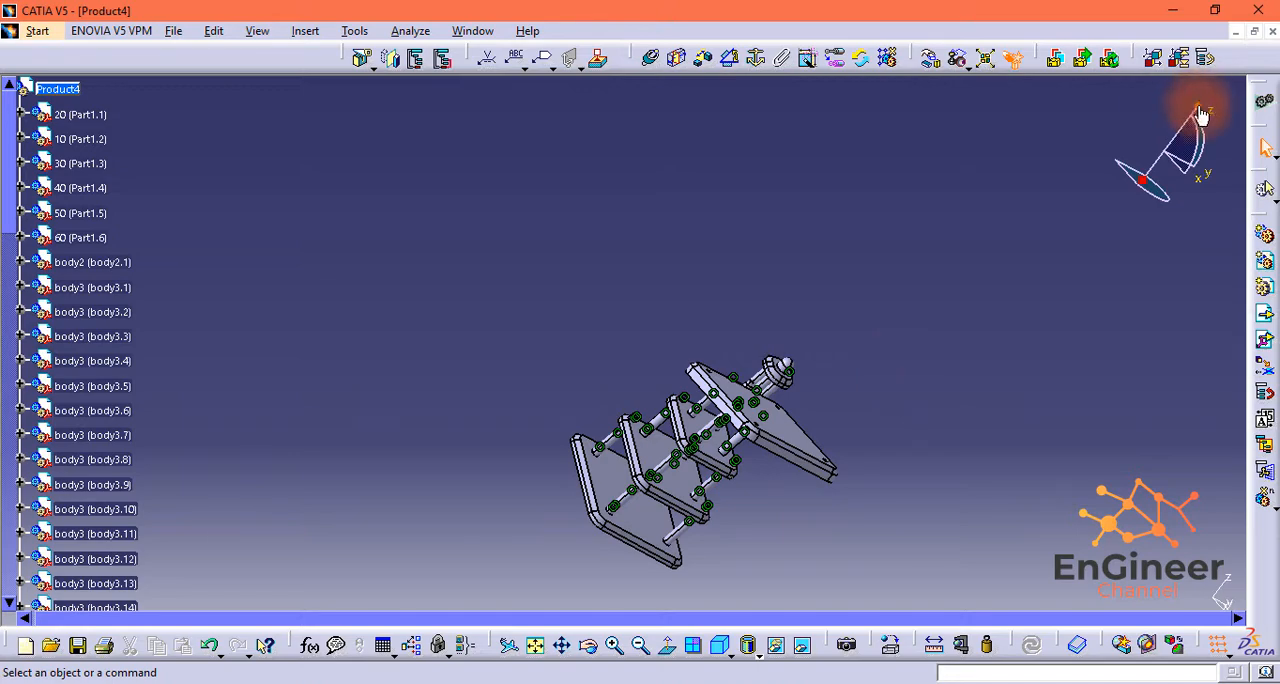
{"action": "left_click_drag", "start_coordinate": [1199, 110], "coordinate": [1235, 195]}
{"action": "middle_click_drag", "start_coordinate": [686, 449], "coordinate": [891, 297]}
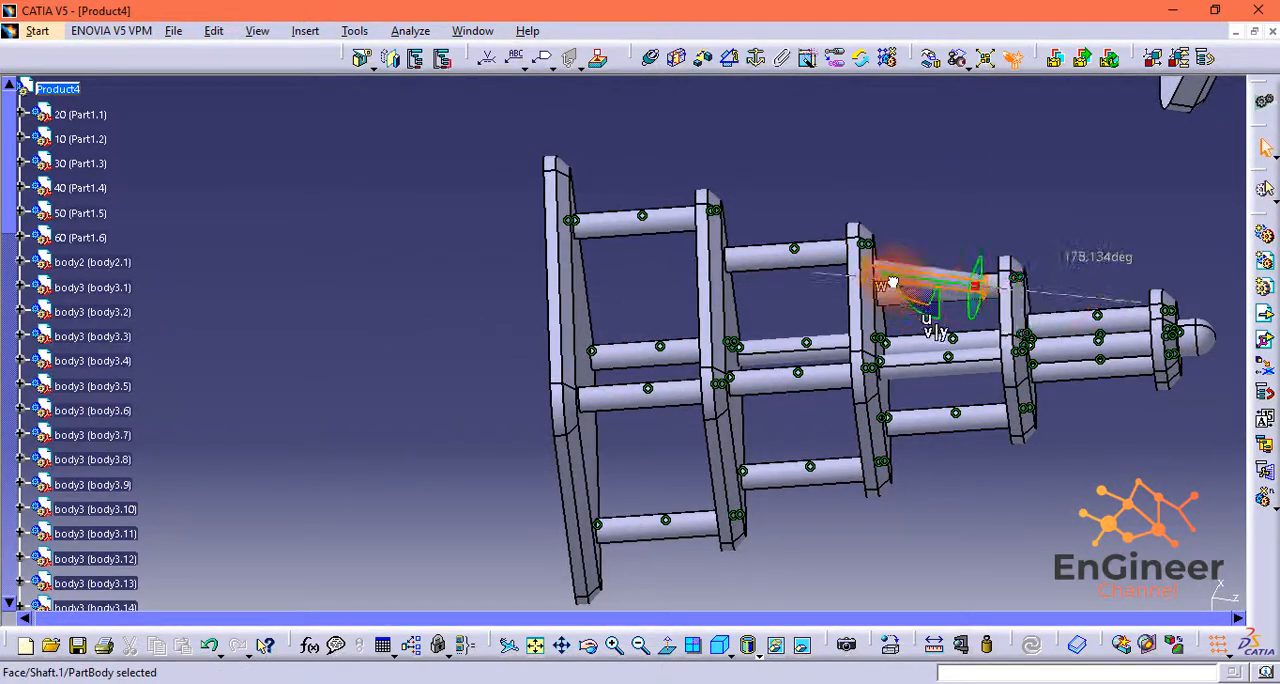
{"action": "middle_click_drag", "start_coordinate": [527, 348], "coordinate": [619, 419]}
{"action": "left_click_drag", "start_coordinate": [468, 391], "coordinate": [1151, 197]}
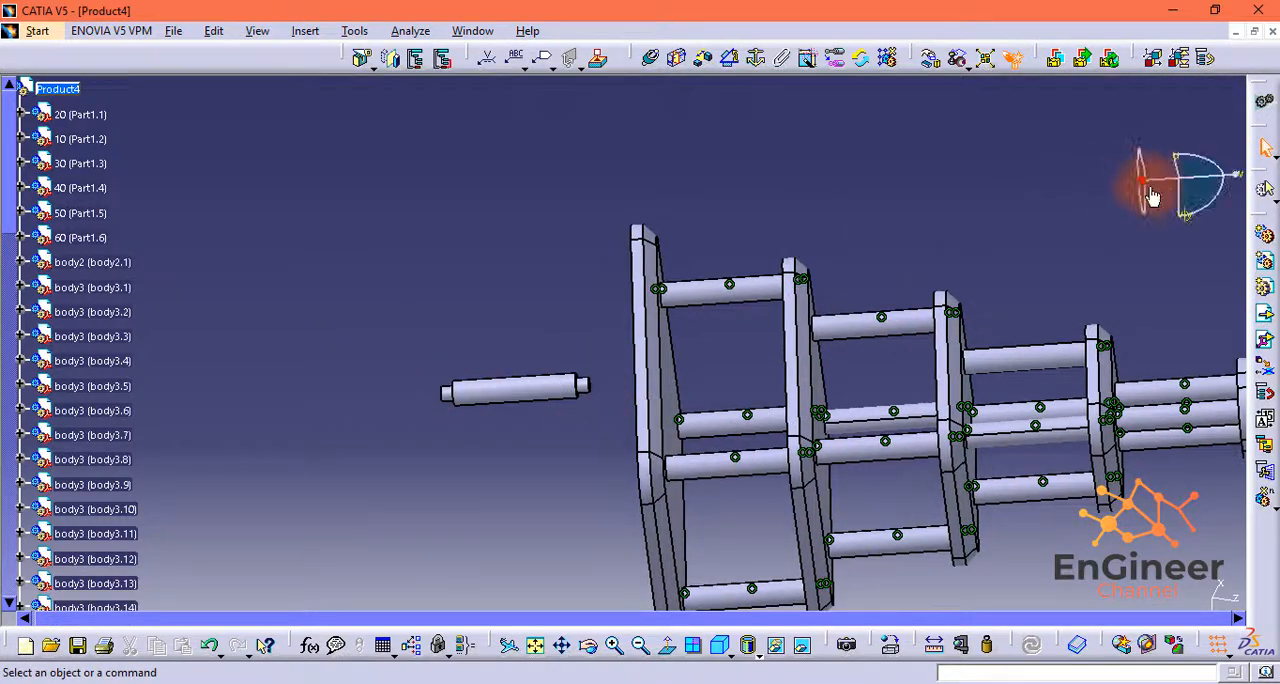
{"action": "middle_click_drag", "start_coordinate": [940, 217], "coordinate": [891, 140]}
Step: Make the new shaft's axis coincident with the axis of a free corner hole in Part1.3's open face
{"action": "scroll", "coordinate": [891, 140], "scroll_direction": "up", "scroll_amount": 1}
{"action": "left_click_drag", "start_coordinate": [1241, 170], "coordinate": [1220, 523]}
{"action": "middle_click_drag", "start_coordinate": [903, 469], "coordinate": [1069, 360]}
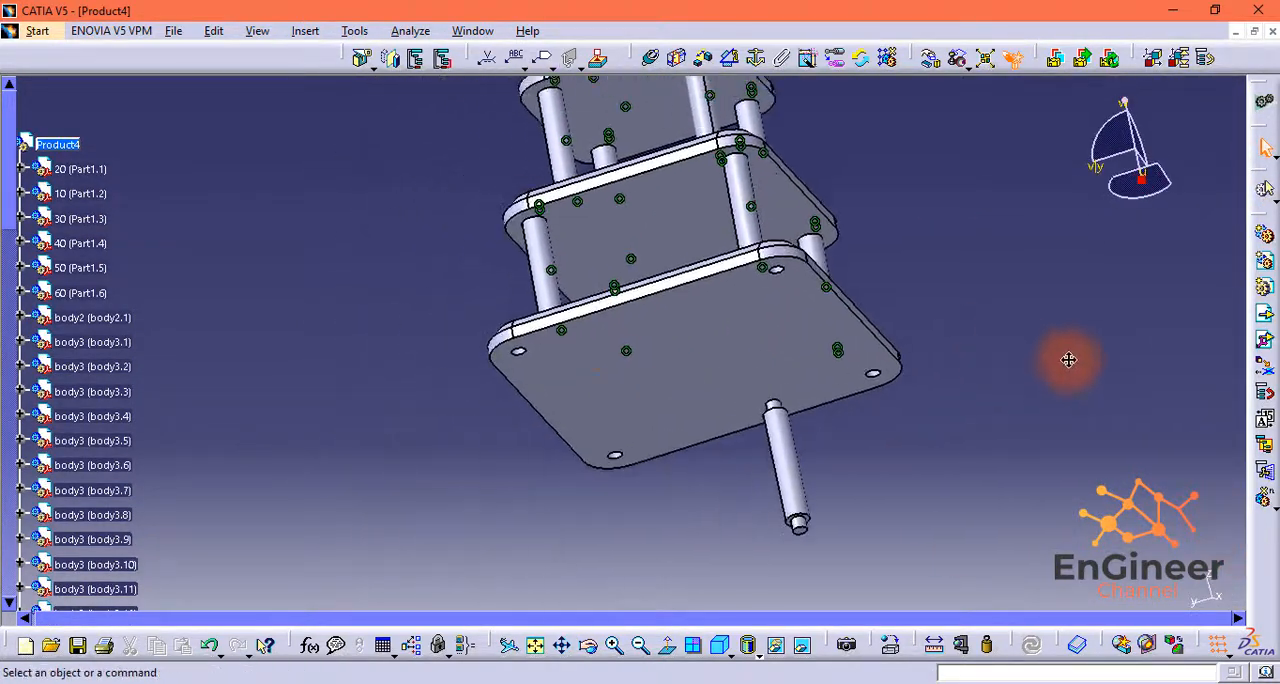
{"action": "middle_click_drag", "start_coordinate": [945, 455], "coordinate": [934, 312]}
{"action": "middle_click_drag", "start_coordinate": [1174, 537], "coordinate": [1104, 487]}
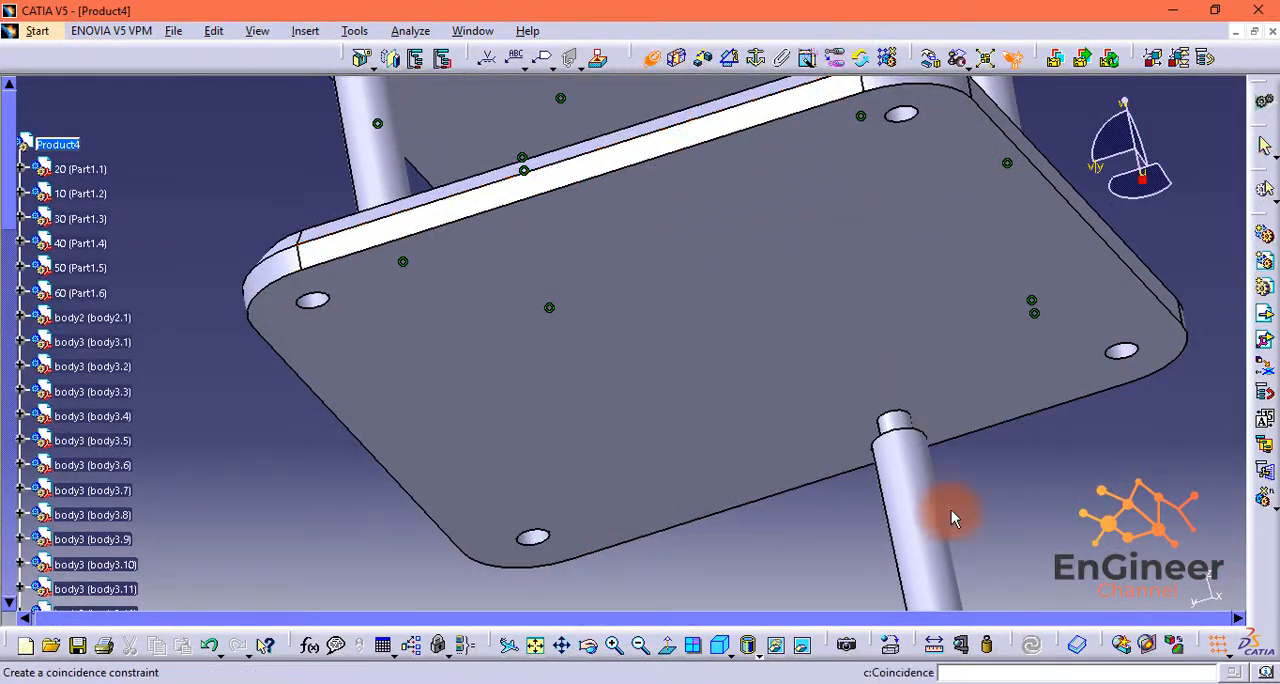
{"action": "middle_click_drag", "start_coordinate": [905, 118], "coordinate": [853, 337]}
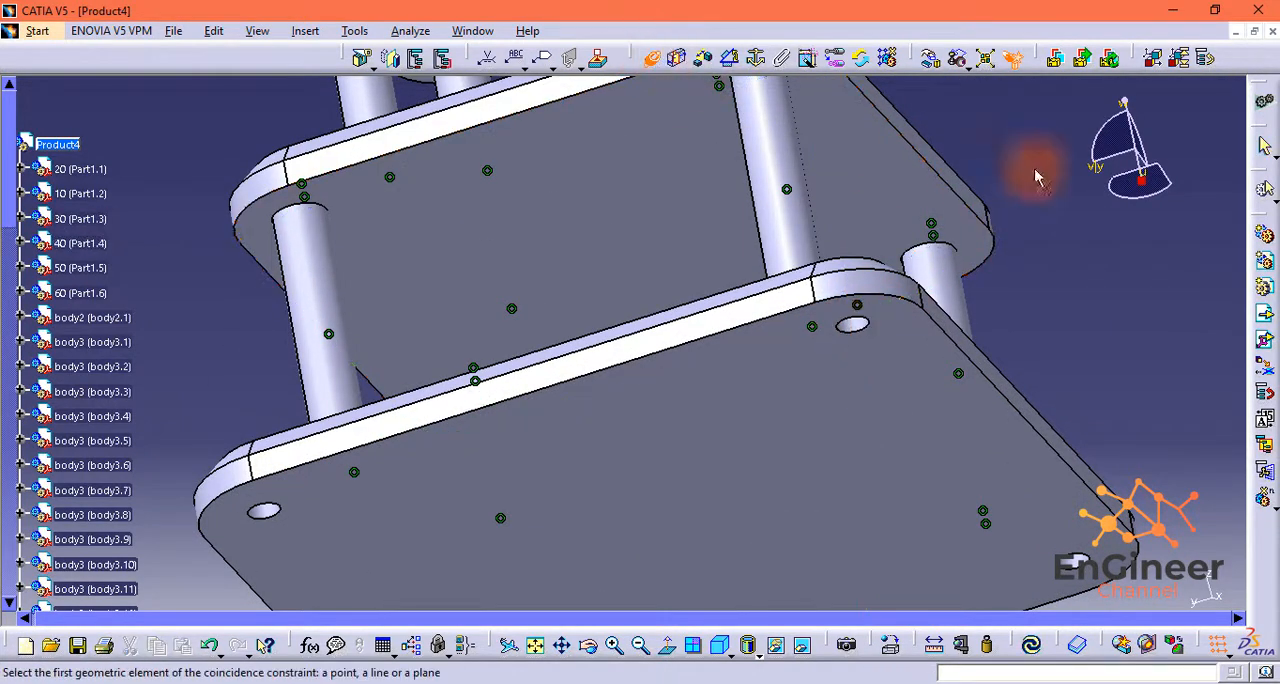
{"action": "left_click_drag", "start_coordinate": [1124, 102], "coordinate": [1130, 152]}
{"action": "left_click", "coordinate": [859, 361]}
Step: Constrain the new shaft's end face coincident with the floor of its Part1.3 corner hole and update the assembly
{"action": "middle_click_drag", "start_coordinate": [945, 490], "coordinate": [912, 286]}
{"action": "left_click_drag", "start_coordinate": [1133, 145], "coordinate": [1075, 218]}
{"action": "middle_click_drag", "start_coordinate": [950, 272], "coordinate": [590, 275]}
{"action": "middle_click_drag", "start_coordinate": [946, 251], "coordinate": [750, 212]}
{"action": "left_click", "coordinate": [763, 206]}
{"action": "left_click", "coordinate": [922, 619]}
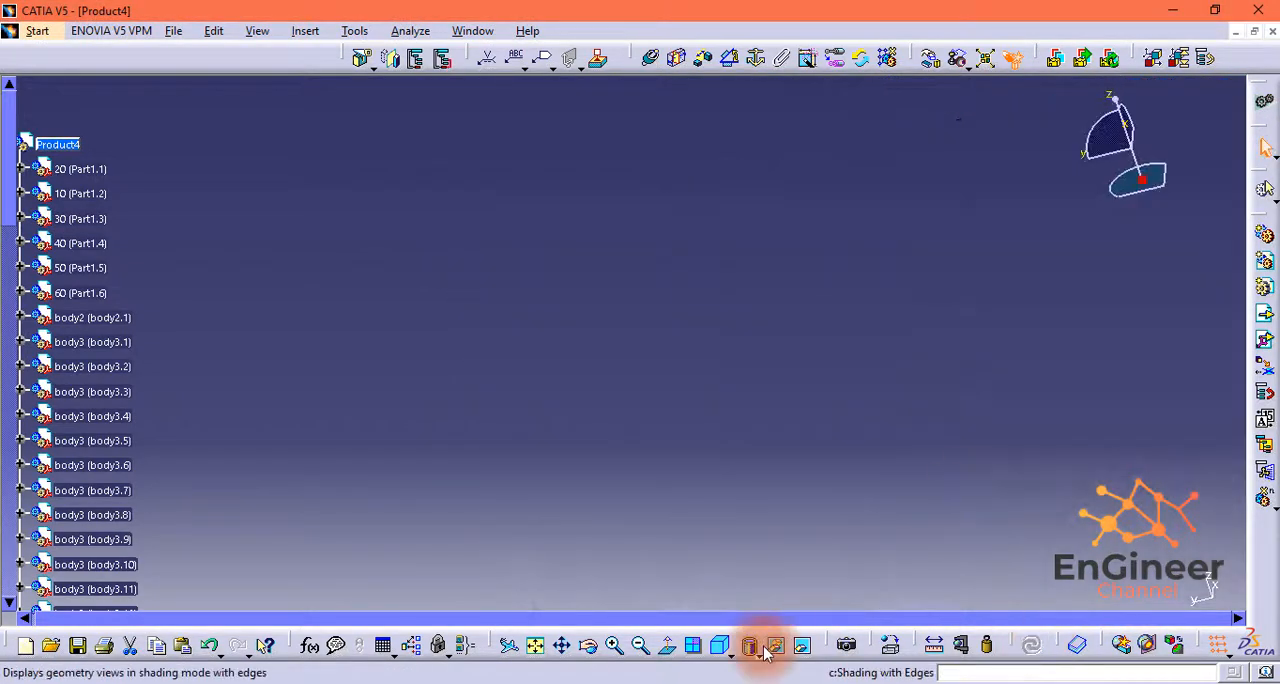
Step: Insert a second body3 shaft for this tier into Product4 and move it out beyond Part1.3's open face
{"action": "left_click", "coordinate": [57, 144]}
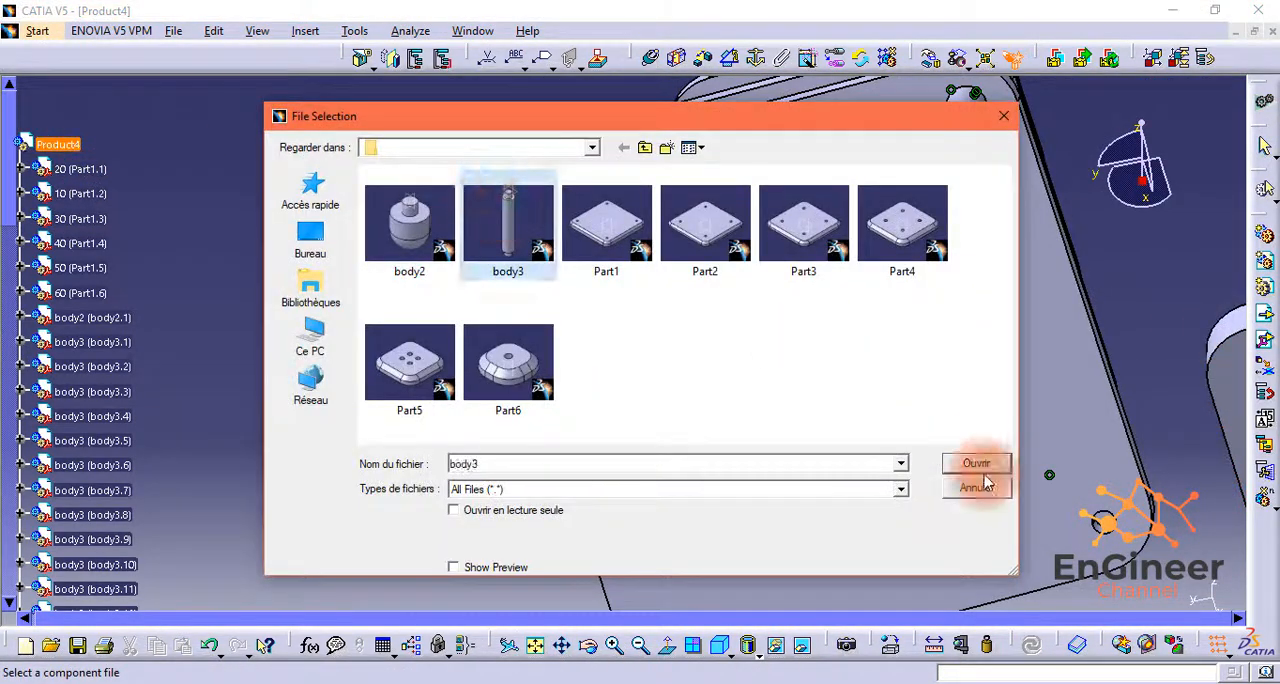
{"action": "left_click", "coordinate": [977, 465]}
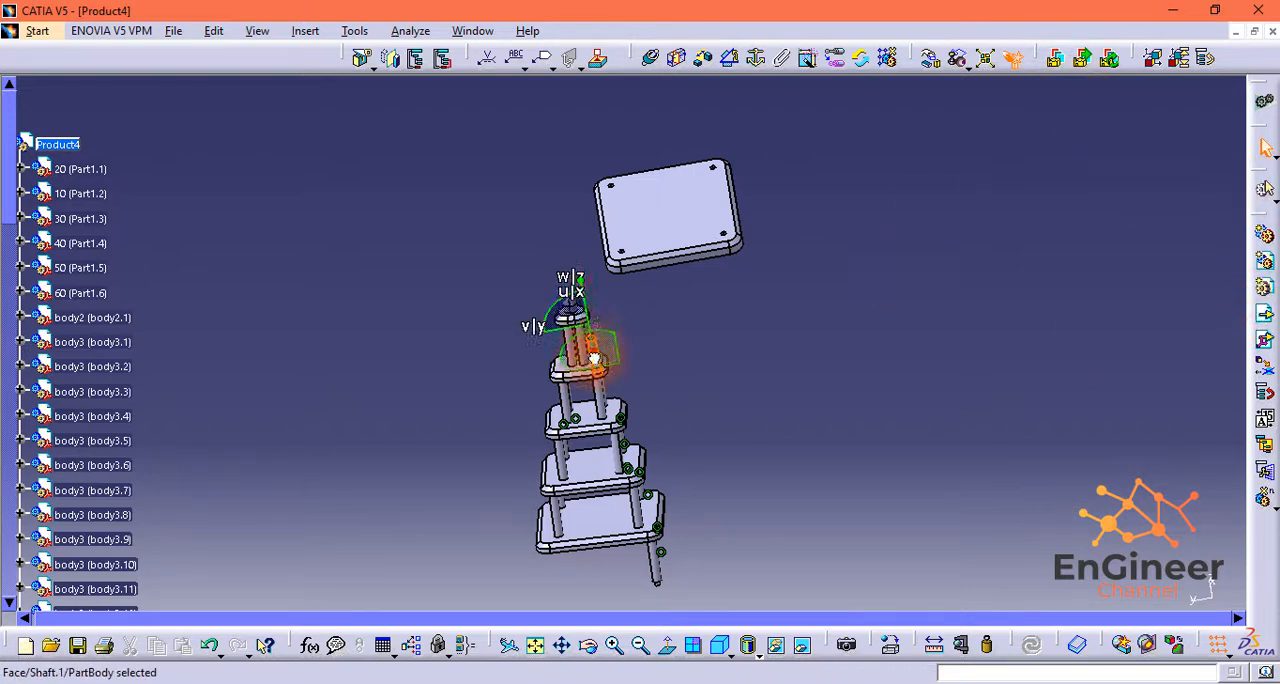
{"action": "middle_click_drag", "start_coordinate": [632, 573], "coordinate": [780, 440]}
{"action": "left_click_drag", "start_coordinate": [1110, 188], "coordinate": [1020, 206]}
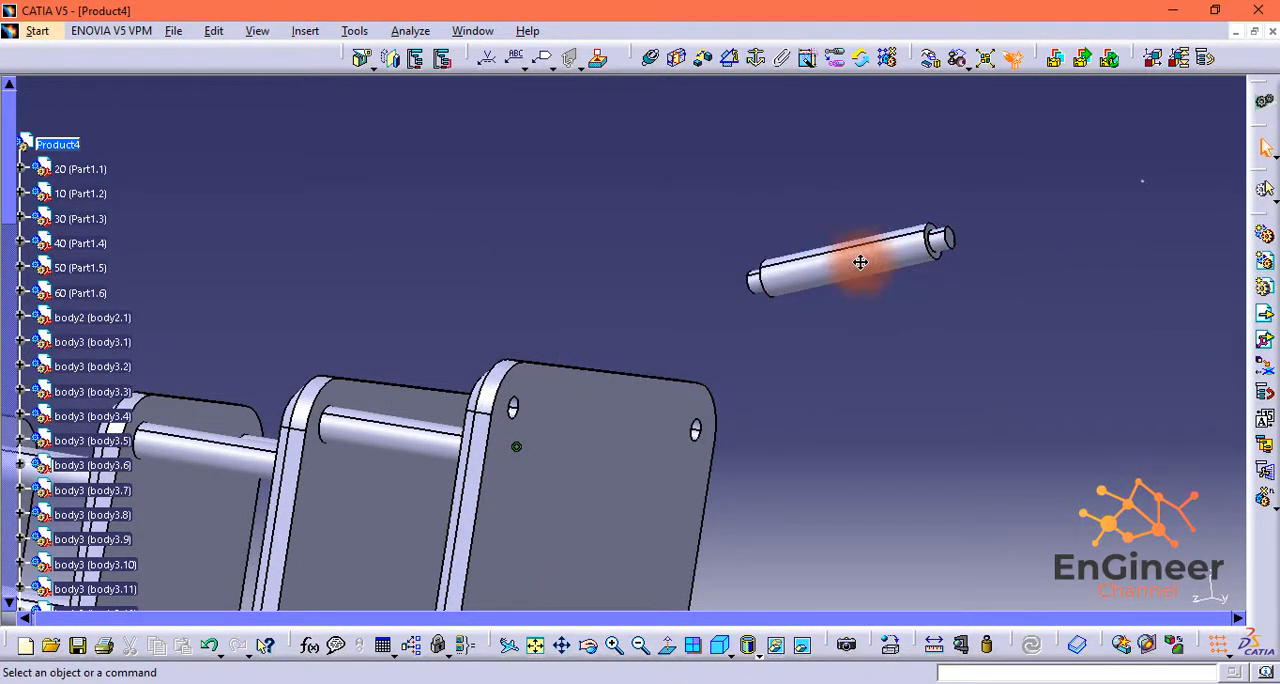
Step: Make the second shaft's axis coincident with a free Part1.3 corner-hole axis and its end face coincident with that hole's floor
{"action": "middle_click_drag", "start_coordinate": [1085, 323], "coordinate": [950, 358]}
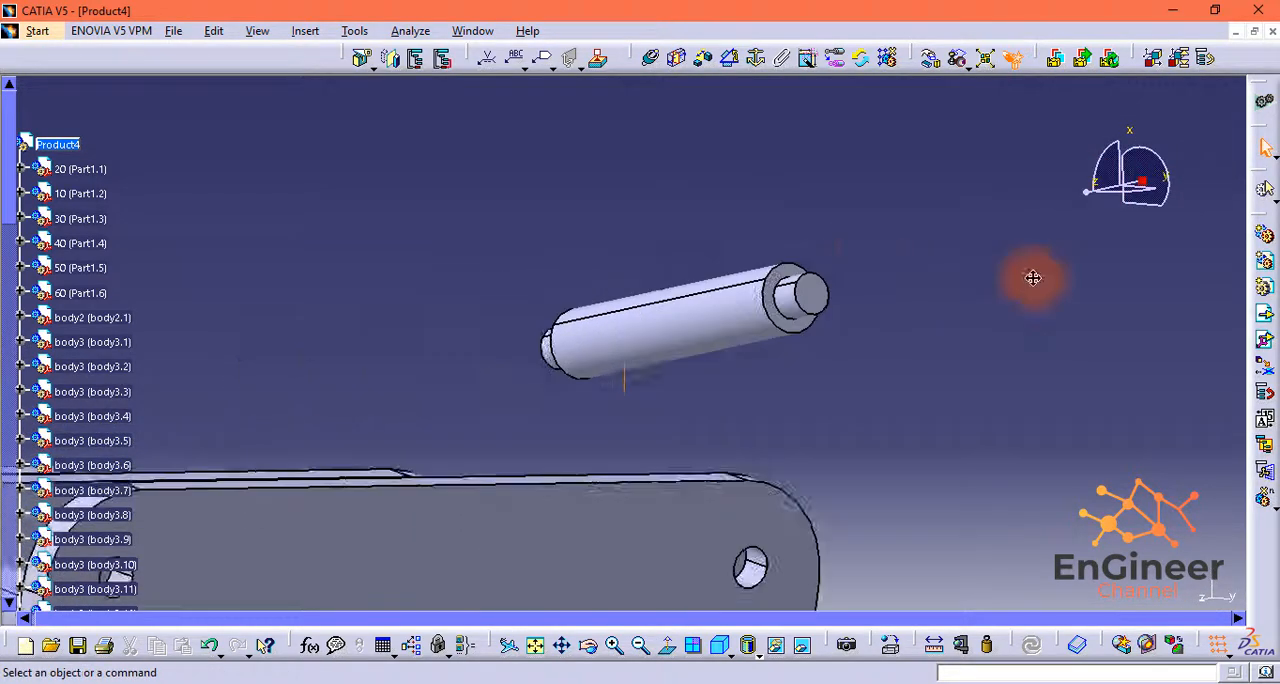
{"action": "middle_click_drag", "start_coordinate": [1034, 277], "coordinate": [1028, 355]}
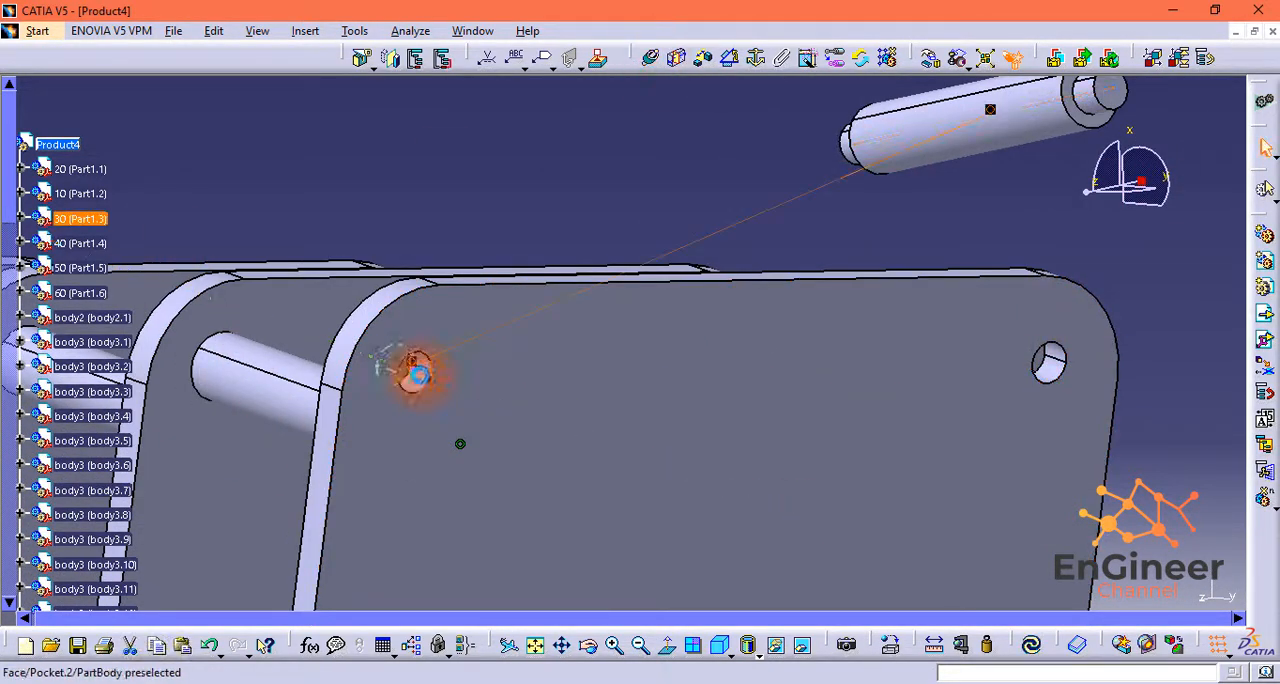
{"action": "left_click", "coordinate": [416, 373]}
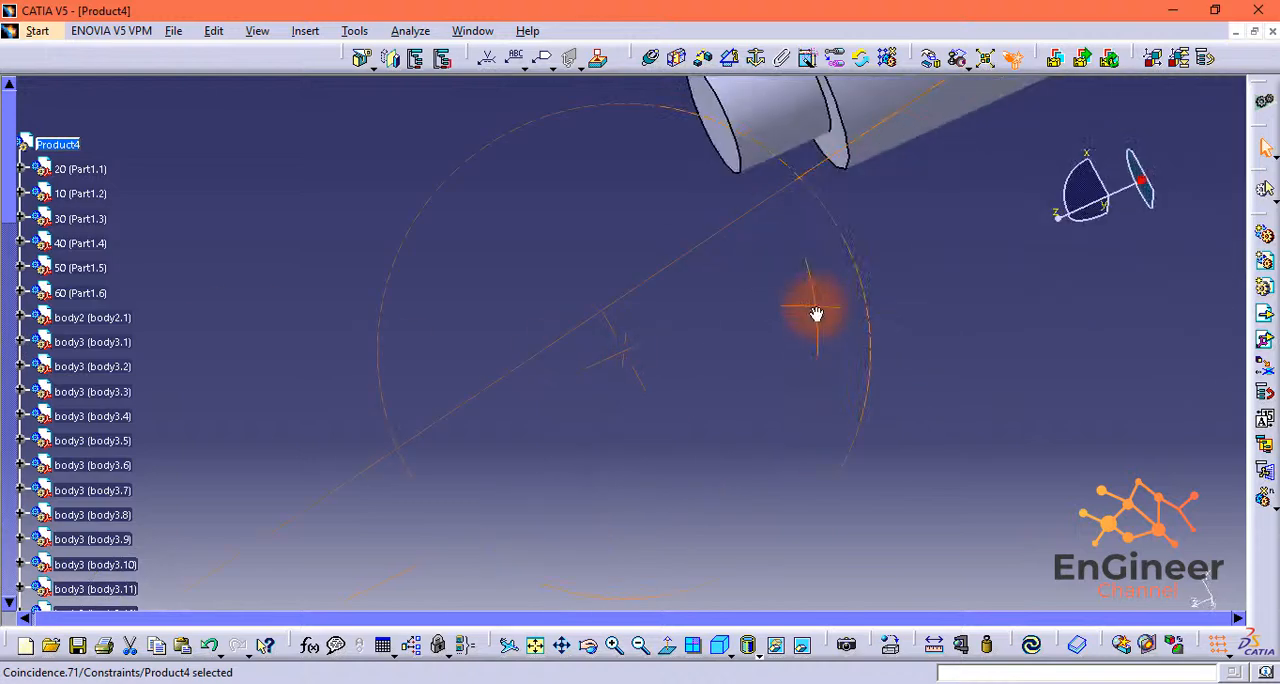
{"action": "middle_click_drag", "start_coordinate": [816, 314], "coordinate": [530, 364]}
{"action": "left_click", "coordinate": [651, 60]}
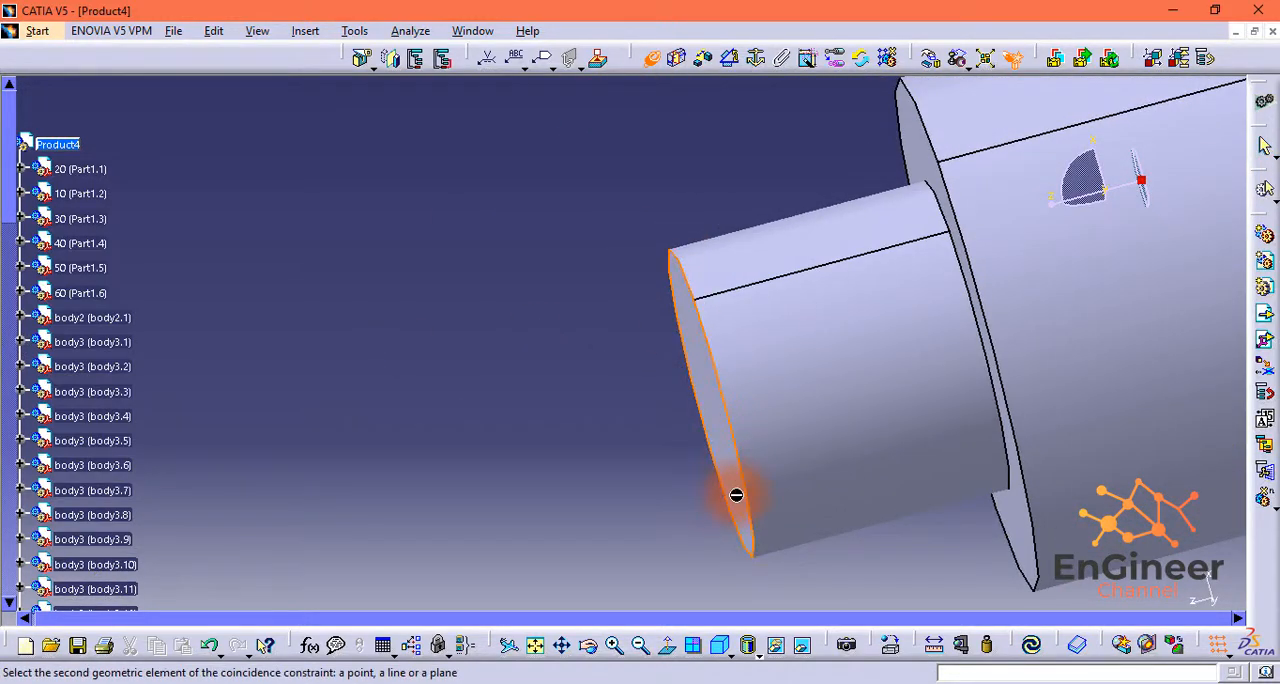
{"action": "middle_click_drag", "start_coordinate": [736, 494], "coordinate": [698, 437]}
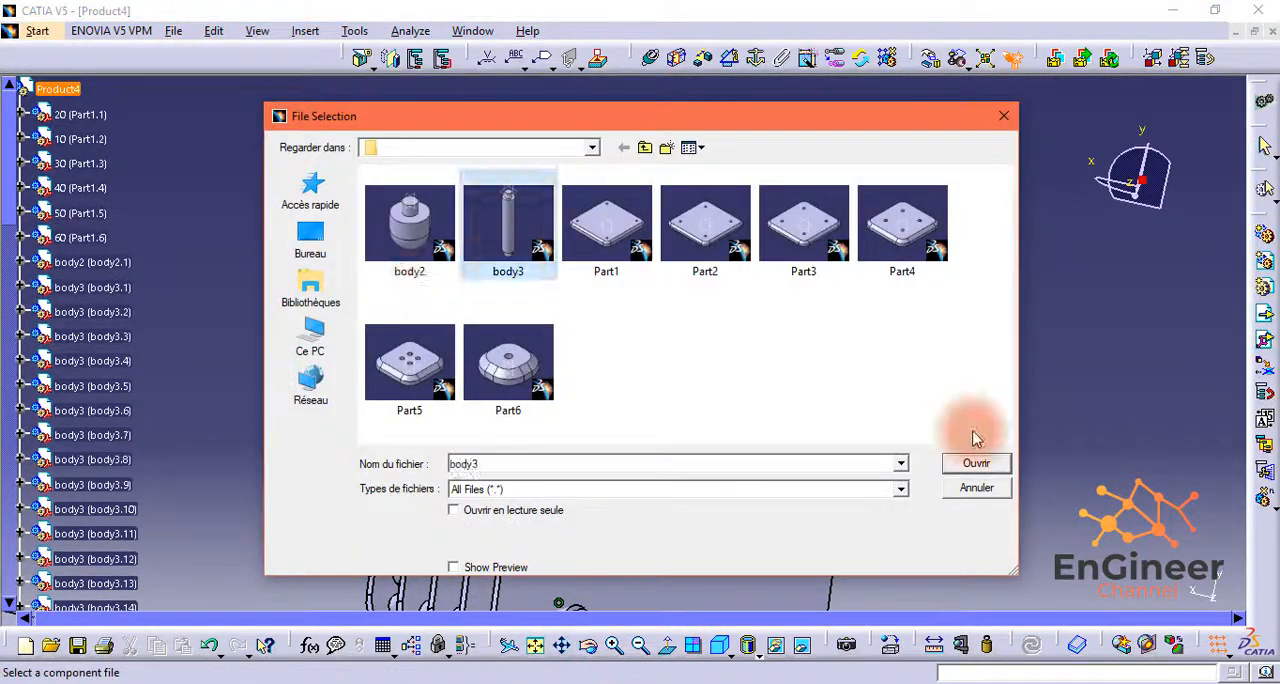
Step: Insert a third body3 shaft for this tier and move it out next to a free corner hole of Part1.3
{"action": "left_click", "coordinate": [974, 455]}
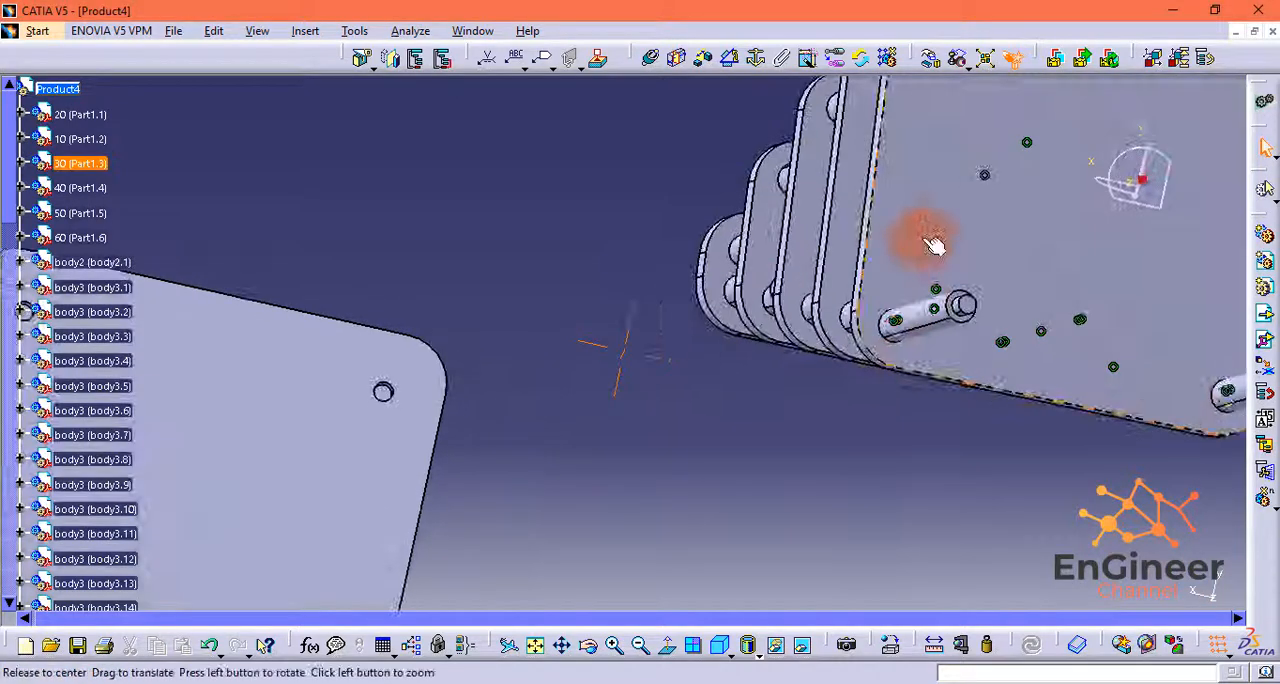
{"action": "middle_click_drag", "start_coordinate": [933, 245], "coordinate": [857, 333]}
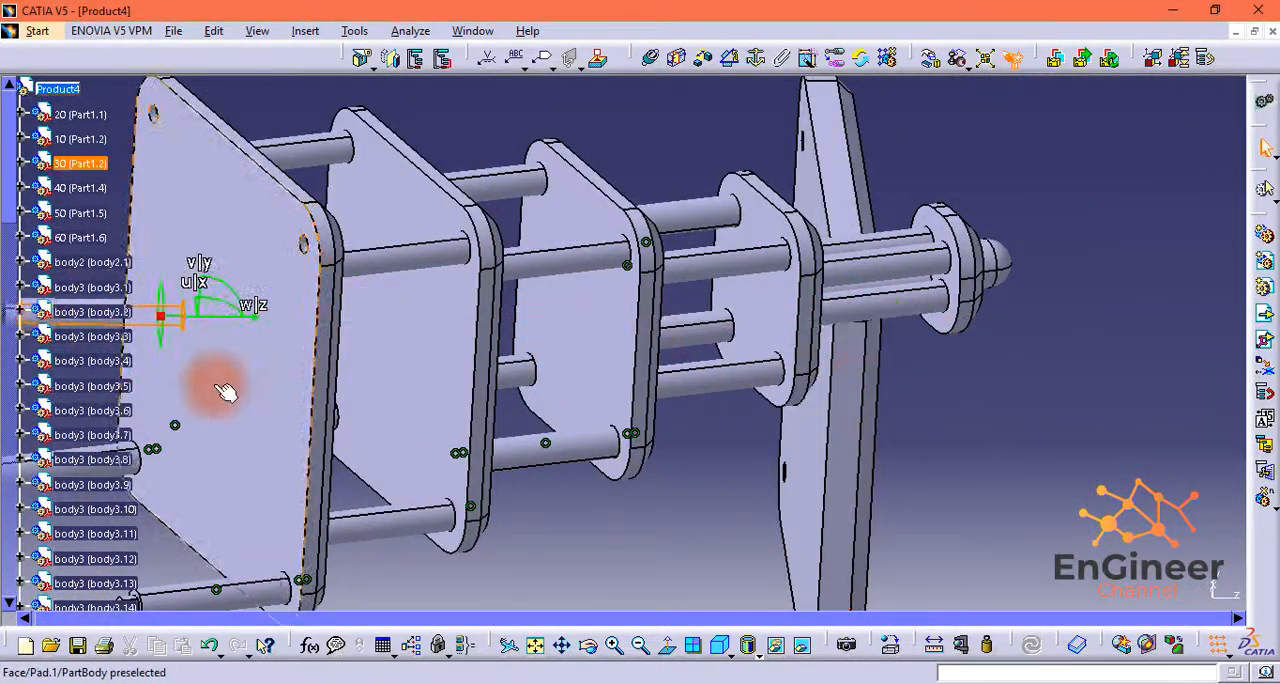
{"action": "left_click", "coordinate": [640, 284]}
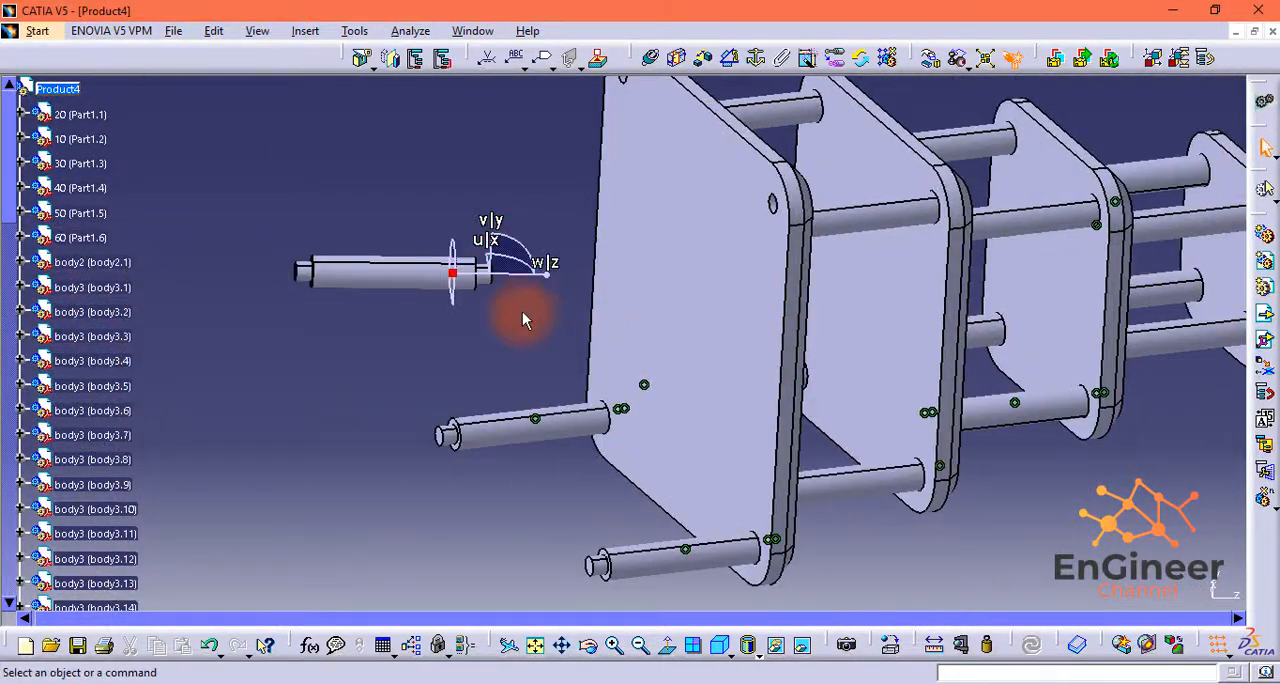
{"action": "middle_click_drag", "start_coordinate": [522, 312], "coordinate": [938, 413]}
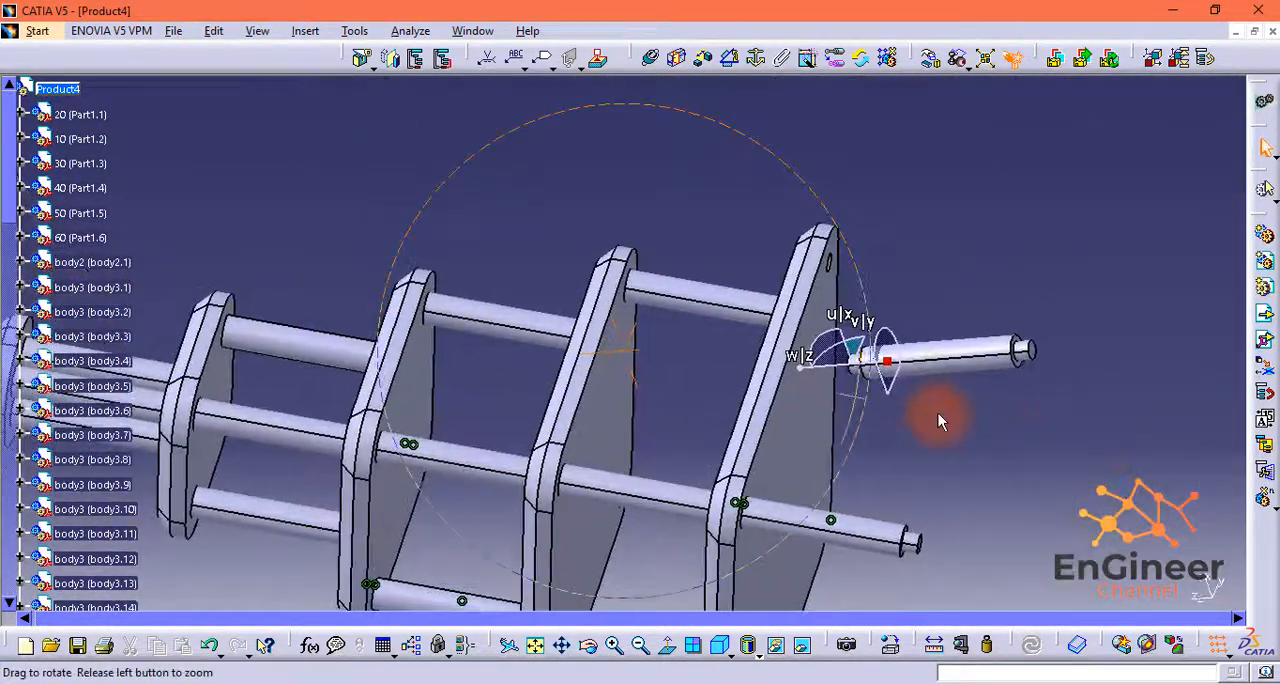
Step: Constrain the third shaft's axis and end face coincident with a free Part1.3 corner hole's axis and floor, then update the assembly
{"action": "middle_click_drag", "start_coordinate": [1103, 229], "coordinate": [779, 124]}
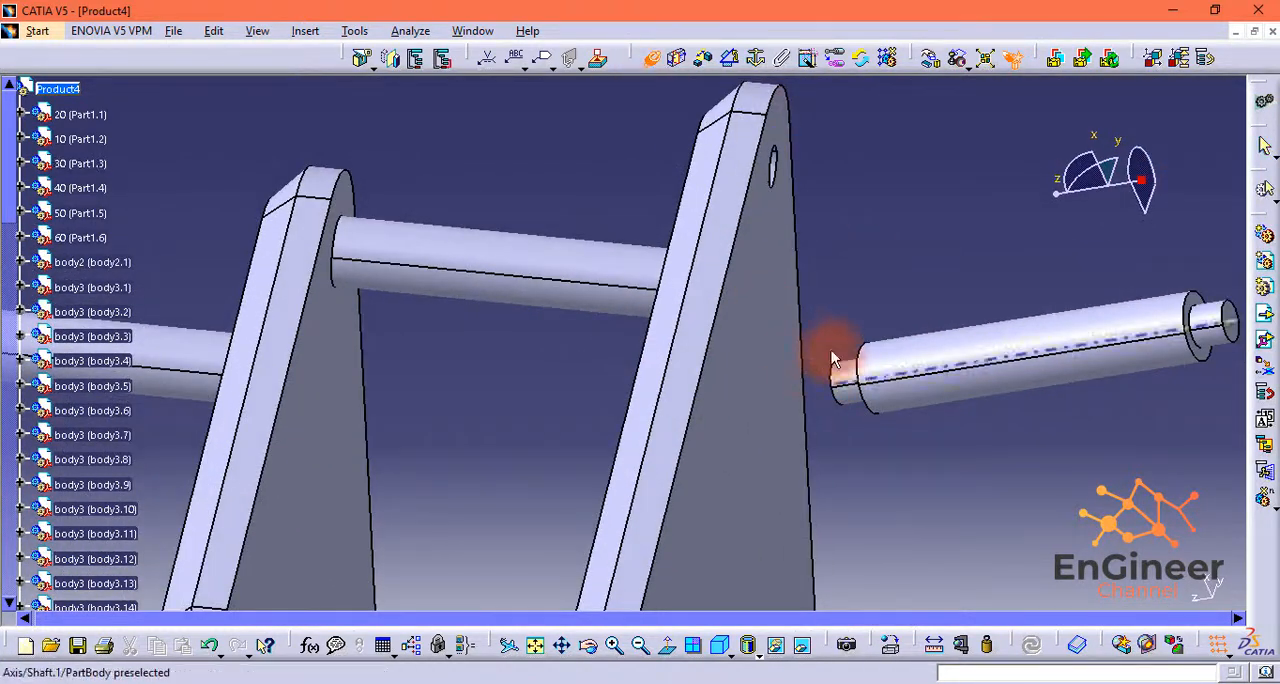
{"action": "middle_click_drag", "start_coordinate": [747, 163], "coordinate": [997, 248]}
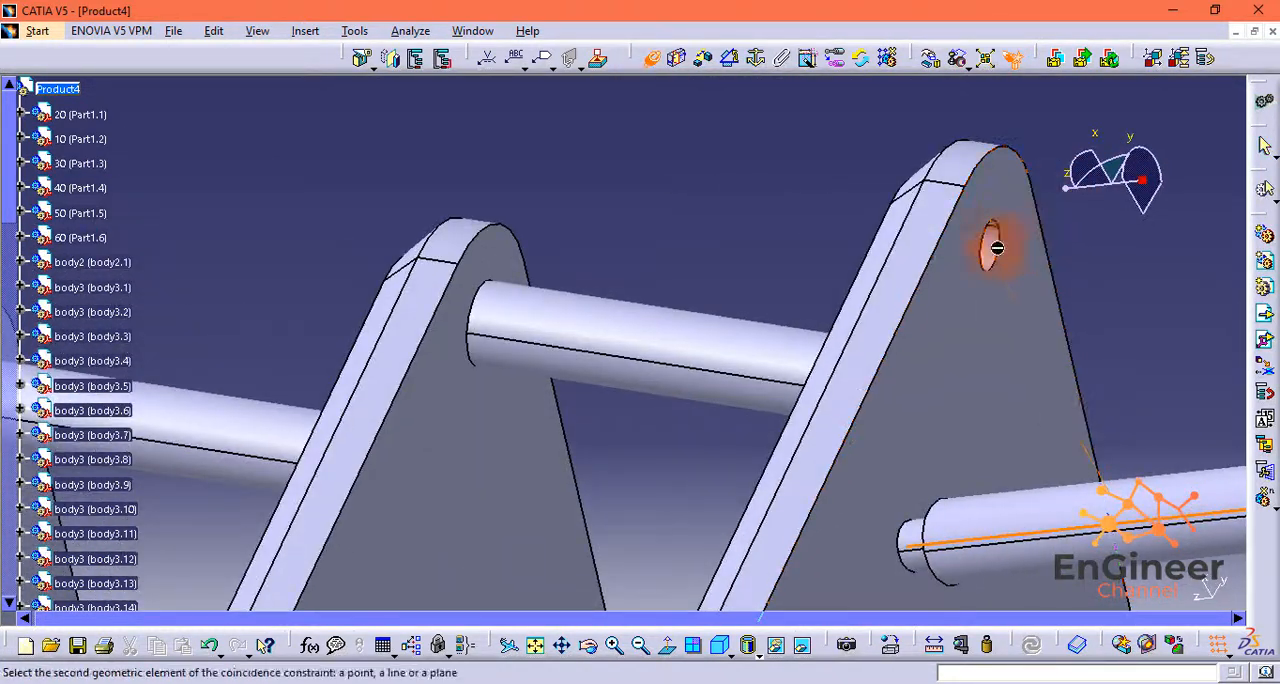
{"action": "middle_click_drag", "start_coordinate": [1108, 347], "coordinate": [889, 220]}
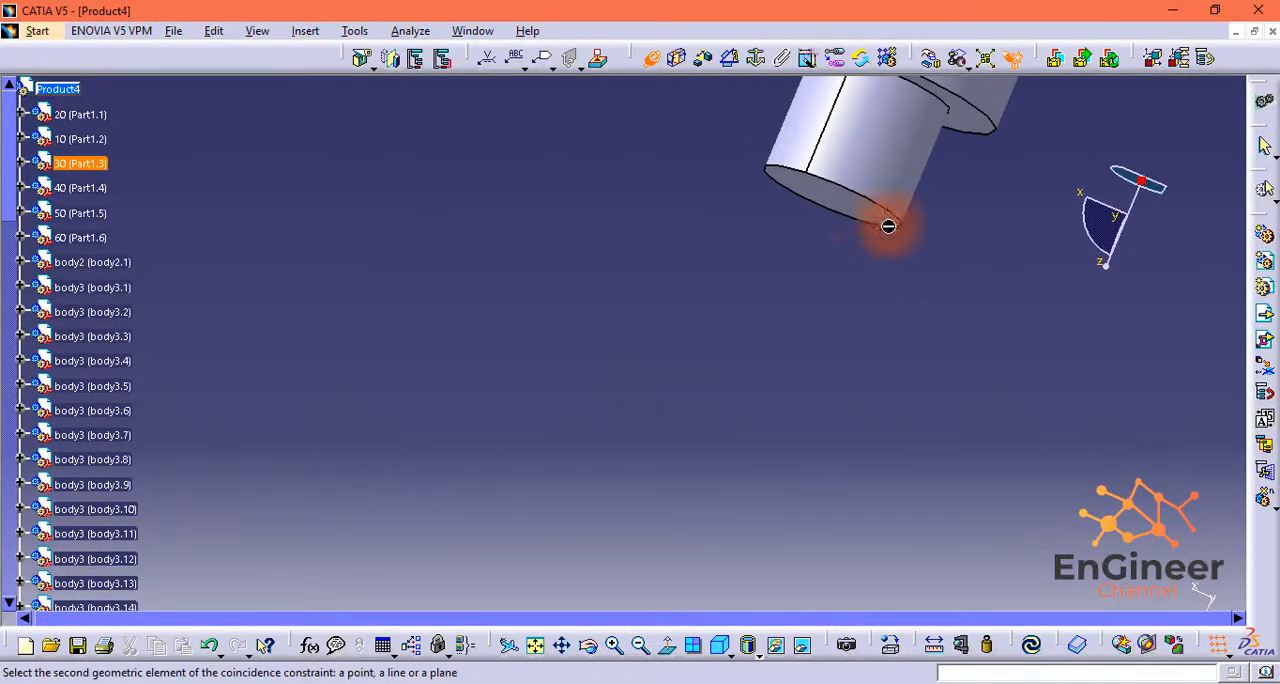
{"action": "left_click", "coordinate": [885, 215]}
{"action": "left_click", "coordinate": [1133, 592]}
{"action": "left_click", "coordinate": [1033, 648]}
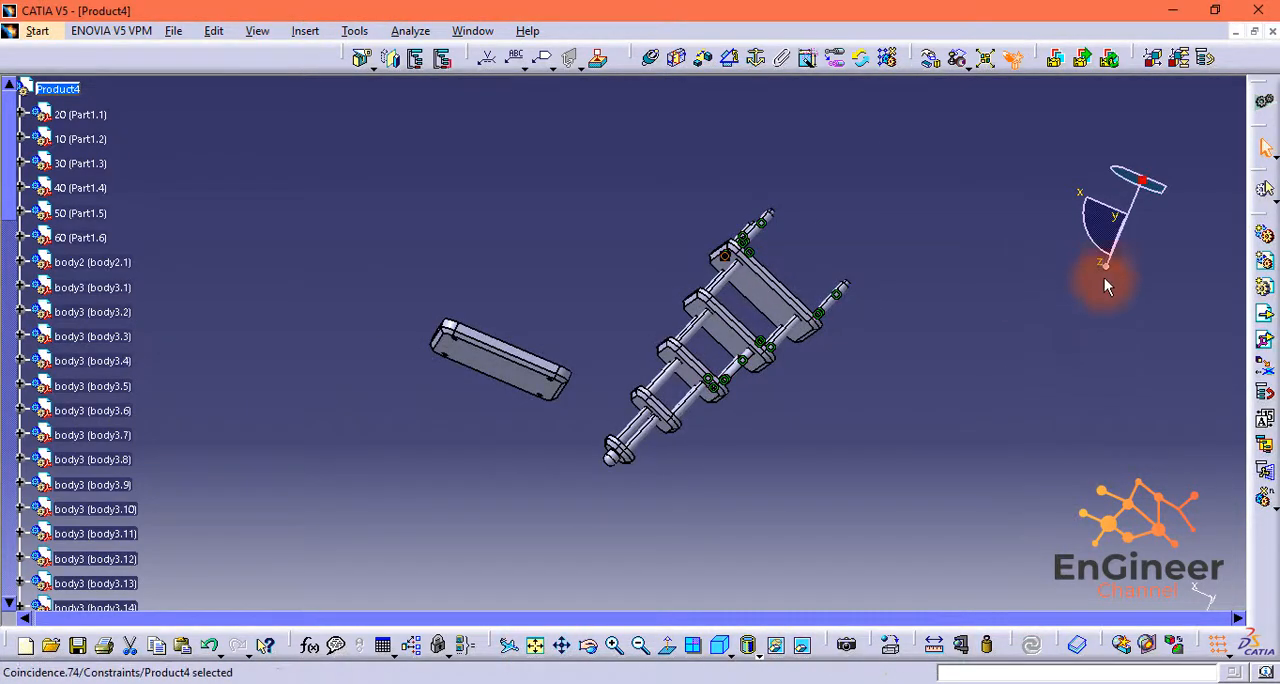
Step: Insert a fourth body3 shaft into Product4 and move it out below Part1.3, near the last free corner hole
{"action": "middle_click_drag", "start_coordinate": [1104, 278], "coordinate": [491, 350]}
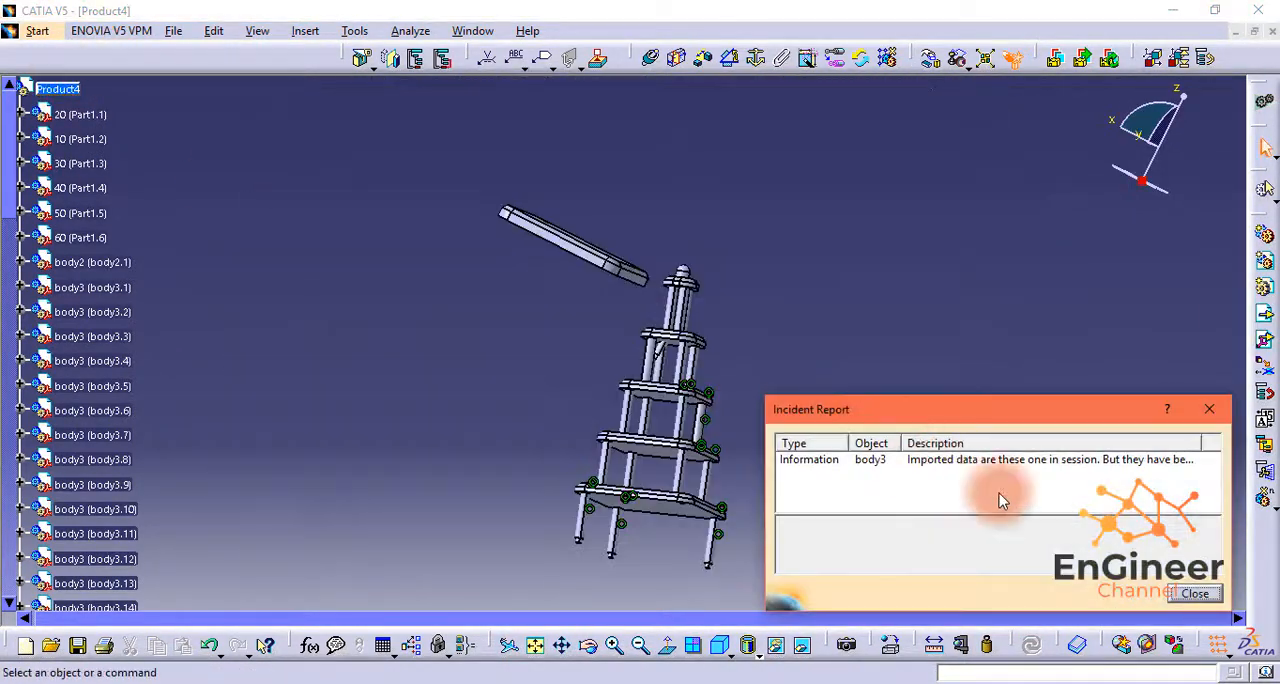
{"action": "key", "text": "Return"}
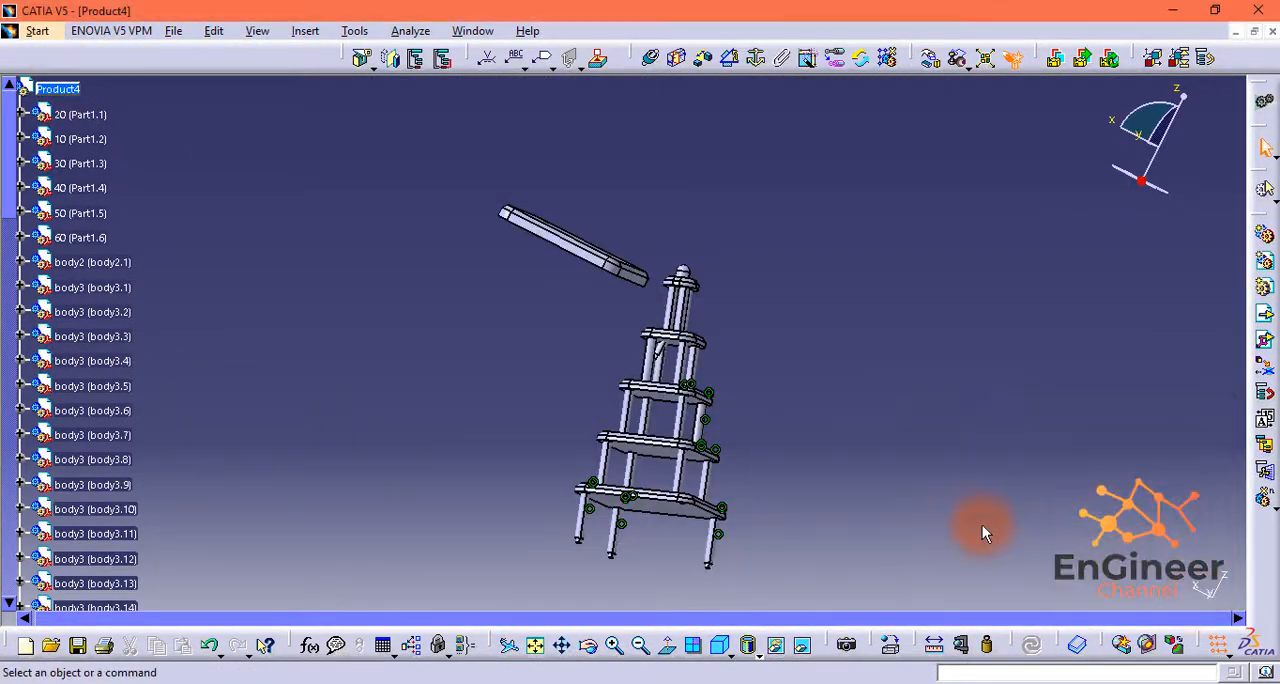
{"action": "left_click_drag", "start_coordinate": [1142, 180], "coordinate": [675, 354]}
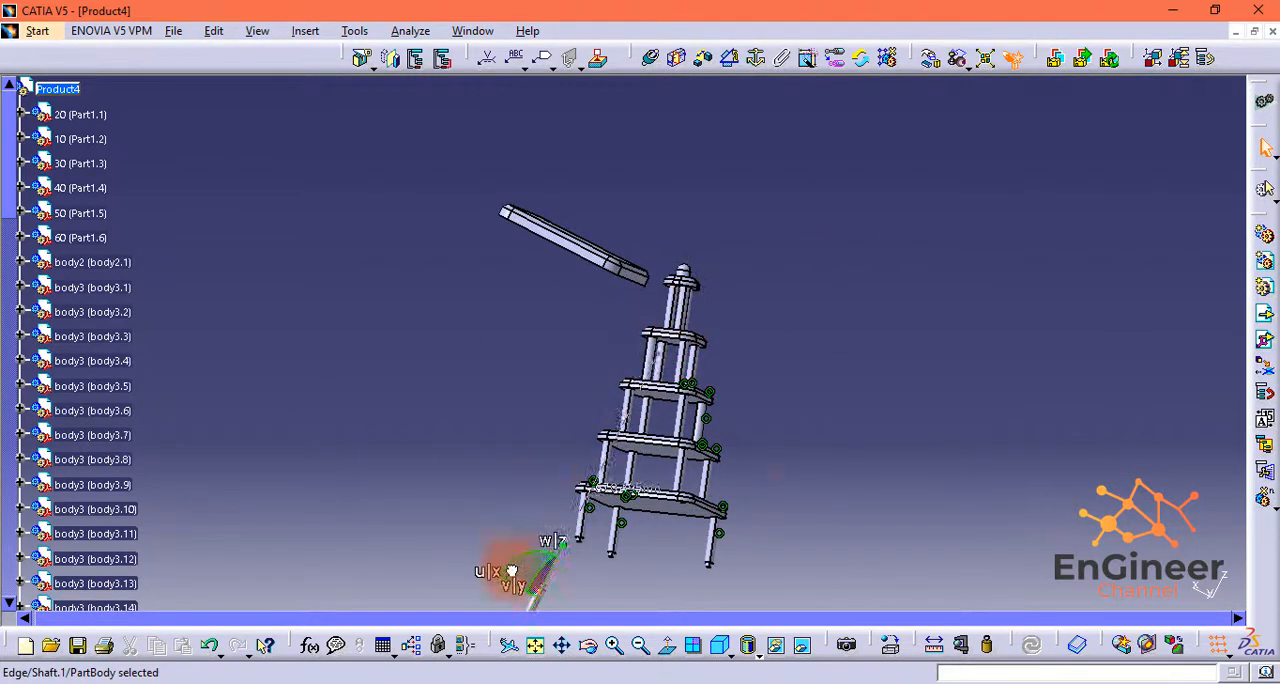
{"action": "left_click_drag", "start_coordinate": [511, 570], "coordinate": [659, 419]}
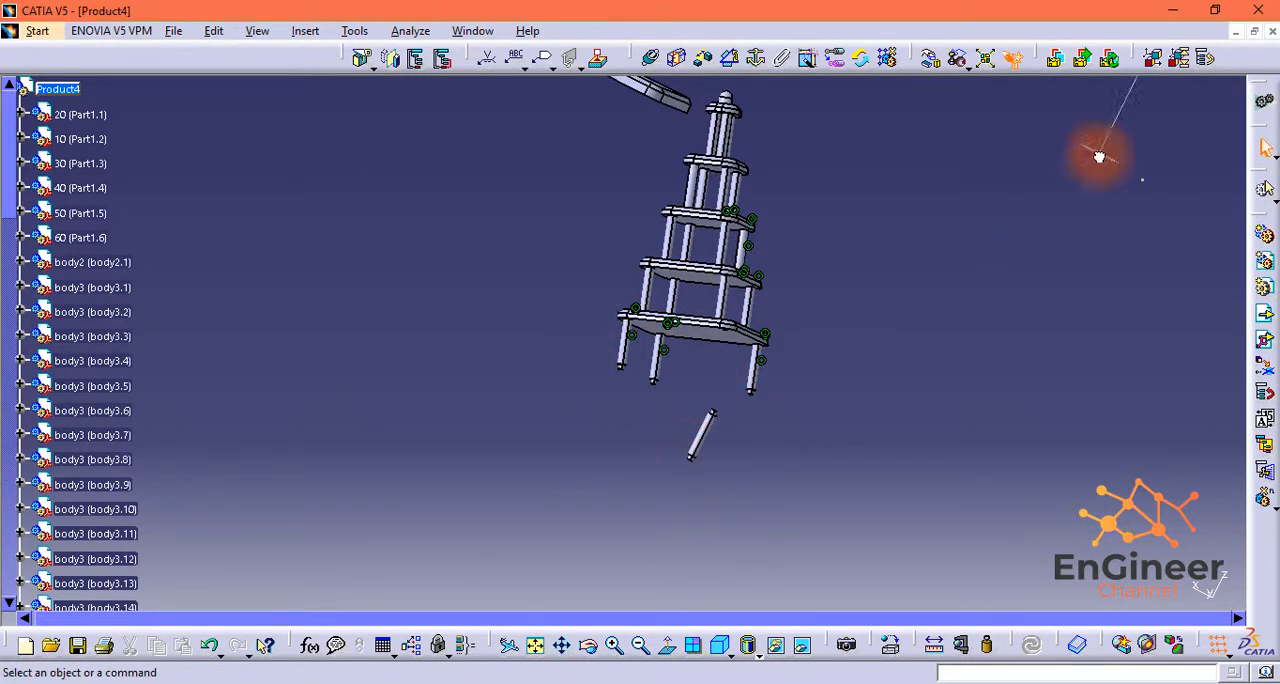
{"action": "left_click_drag", "start_coordinate": [1099, 157], "coordinate": [1102, 154]}
Step: Make the fourth shaft's axis coincident with the axis of the remaining corner hole in Part1.3
{"action": "middle_click_drag", "start_coordinate": [830, 425], "coordinate": [850, 305], "text": "ctrl"}
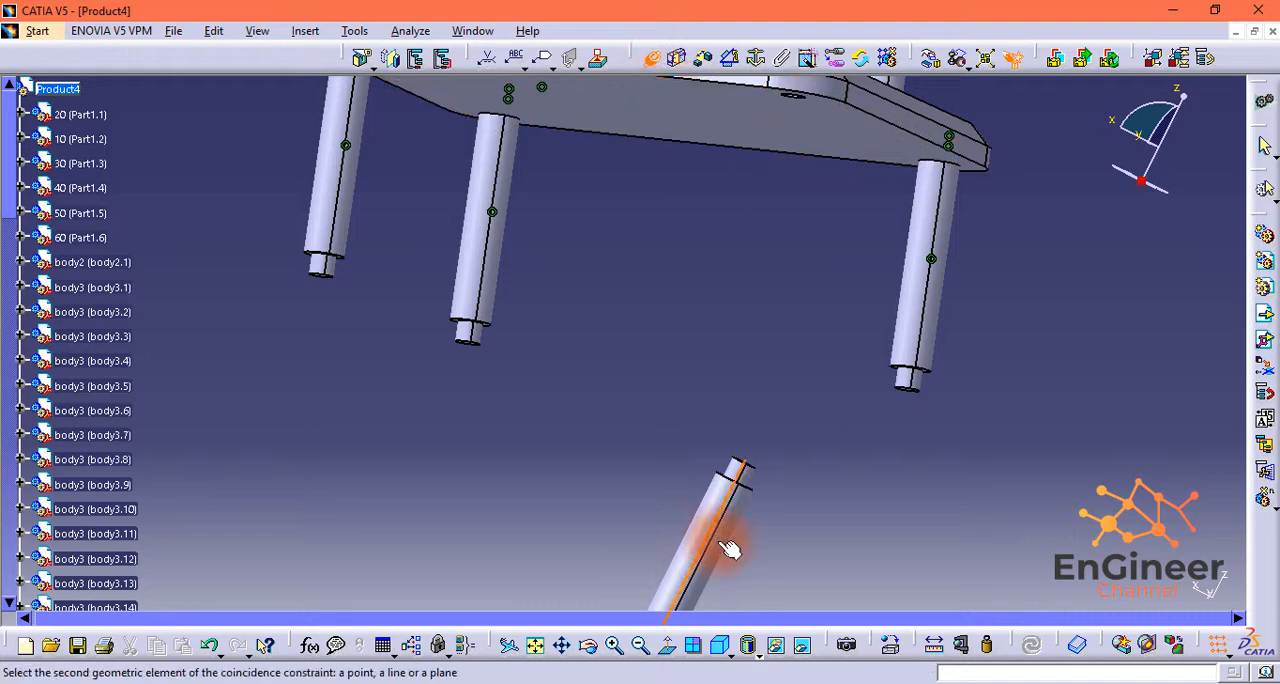
{"action": "middle_click_drag", "start_coordinate": [790, 125], "coordinate": [760, 292]}
{"action": "middle_click_drag", "start_coordinate": [760, 292], "coordinate": [770, 178], "text": "ctrl"}
{"action": "middle_click_drag", "start_coordinate": [911, 90], "coordinate": [414, 246]}
{"action": "left_click", "coordinate": [414, 244]}
Step: Constrain the fourth shaft's end face coincident with the floor of its Part1.3 hole, orientation Opposite, and update the assembly
{"action": "middle_click_drag", "start_coordinate": [787, 396], "coordinate": [757, 508]}
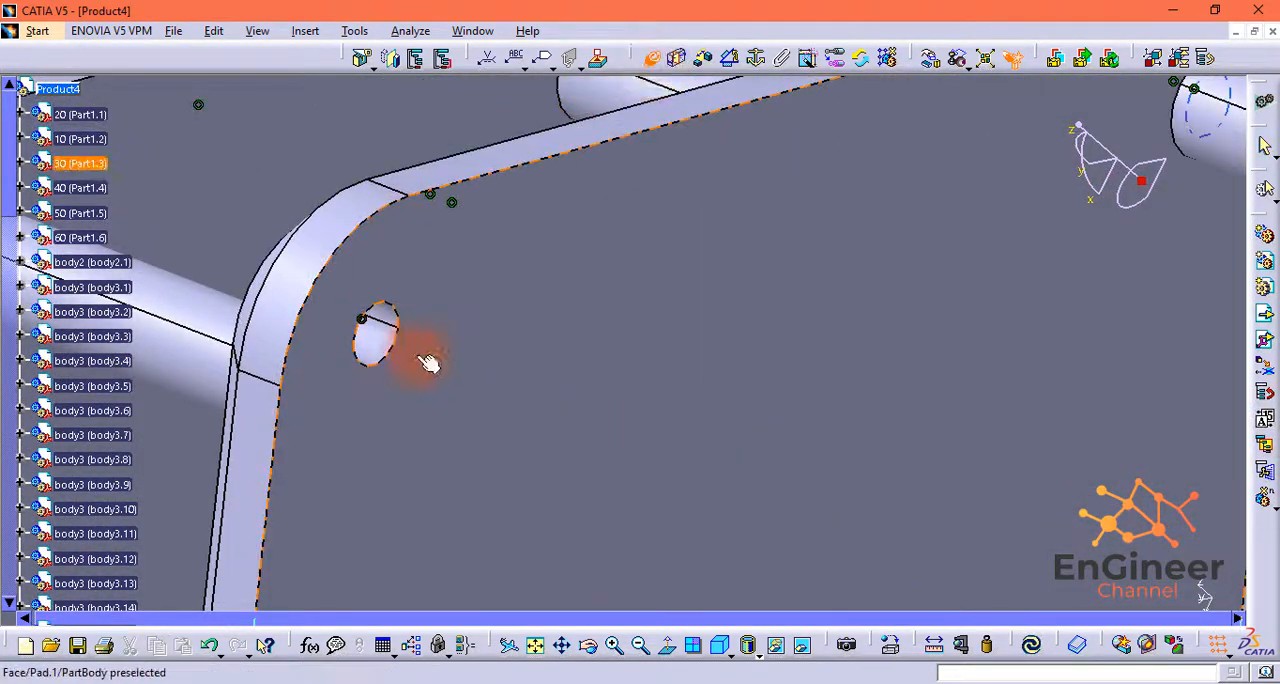
{"action": "middle_click_drag", "start_coordinate": [428, 362], "coordinate": [590, 285]}
{"action": "middle_click_drag", "start_coordinate": [371, 326], "coordinate": [334, 240], "text": "ctrl"}
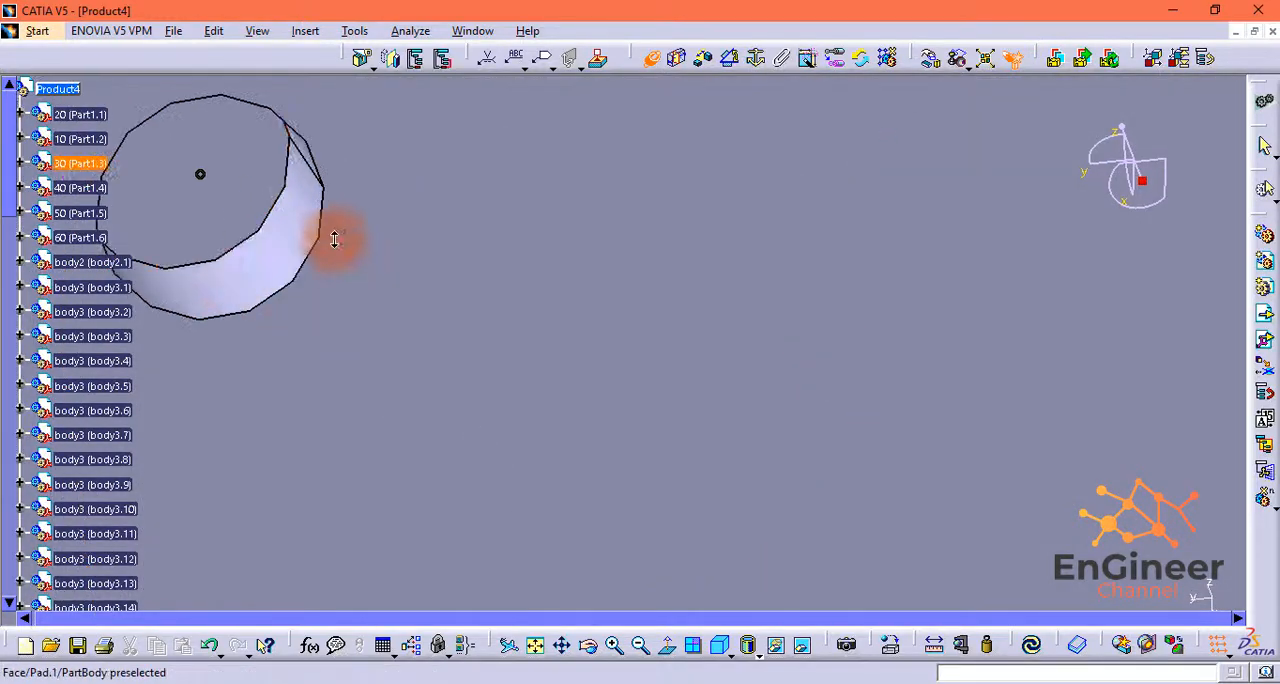
{"action": "middle_click_drag", "start_coordinate": [565, 475], "coordinate": [312, 436]}
{"action": "middle_click_drag", "start_coordinate": [312, 436], "coordinate": [885, 199], "text": "ctrl"}
{"action": "left_click", "coordinate": [914, 405]}
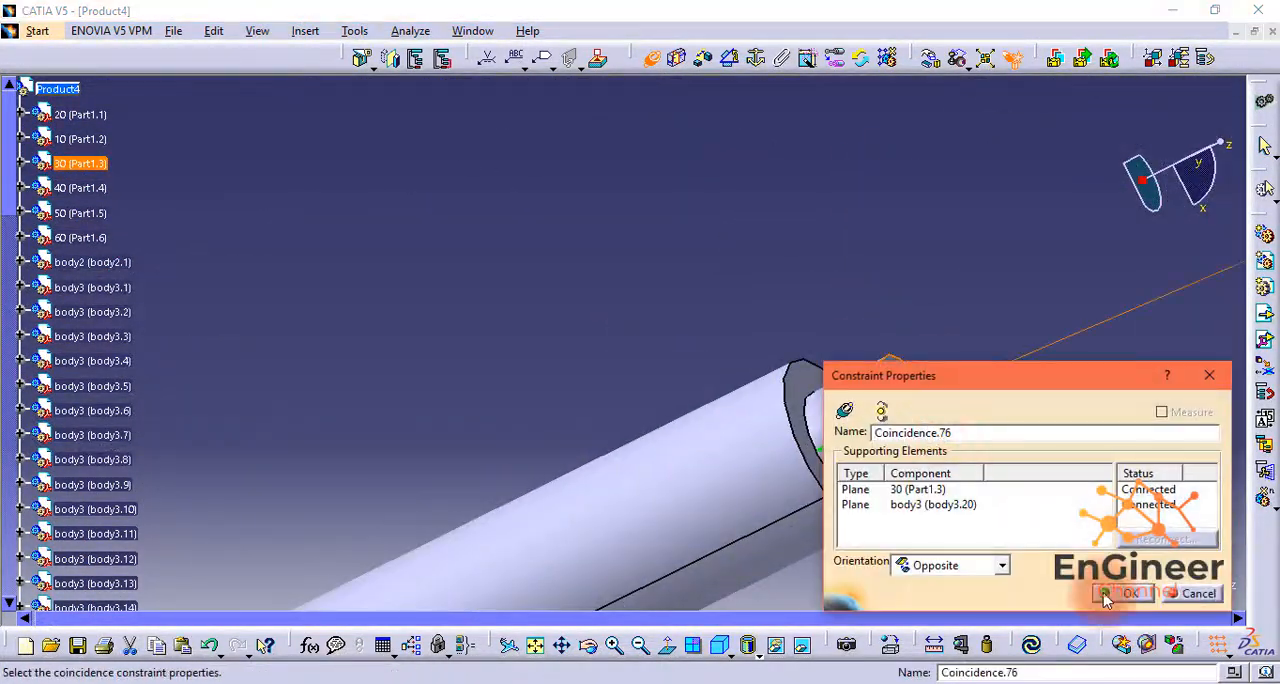
{"action": "left_click", "coordinate": [1123, 594]}
{"action": "left_click", "coordinate": [1031, 645]}
Step: Make the axis of a body3 shaft under Part1.3 coincident with the axis of a matching corner hole in Part1.2
{"action": "left_click", "coordinate": [535, 645]}
{"action": "middle_click_drag", "start_coordinate": [608, 573], "coordinate": [745, 330]}
{"action": "left_click", "coordinate": [650, 58]}
{"action": "middle_click_drag", "start_coordinate": [809, 583], "coordinate": [830, 500], "text": "ctrl"}
{"action": "middle_click_drag", "start_coordinate": [911, 502], "coordinate": [857, 131]}
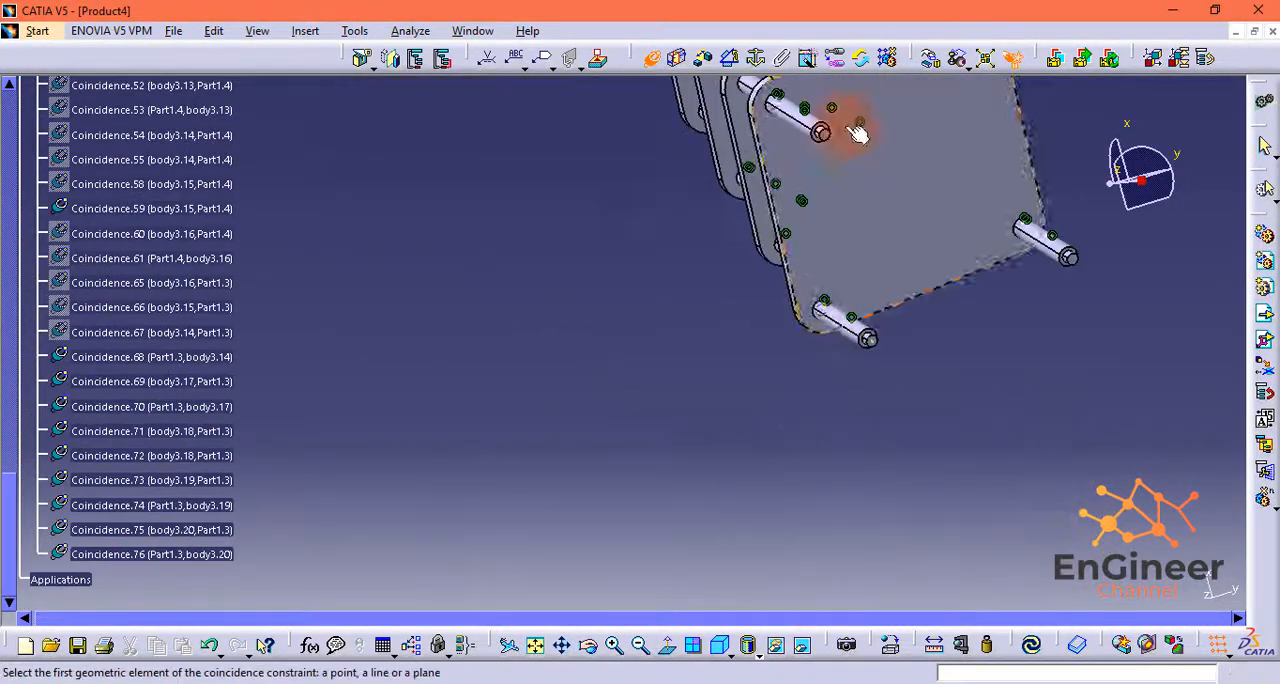
{"action": "left_click", "coordinate": [860, 318]}
{"action": "middle_click_drag", "start_coordinate": [600, 240], "coordinate": [797, 612]}
{"action": "left_click_drag", "start_coordinate": [1110, 183], "coordinate": [1085, 392]}
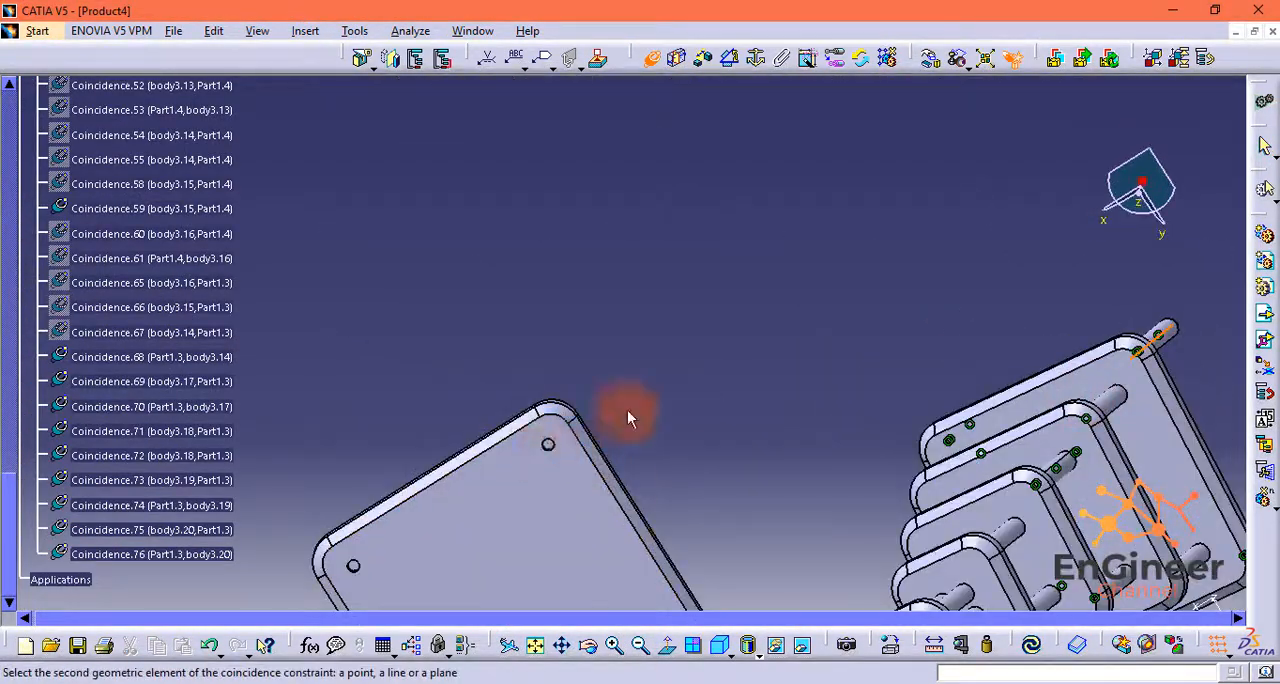
{"action": "middle_click_drag", "start_coordinate": [556, 455], "coordinate": [611, 338]}
{"action": "middle_click_drag", "start_coordinate": [611, 338], "coordinate": [578, 315], "text": "ctrl"}
{"action": "left_click_drag", "start_coordinate": [1142, 203], "coordinate": [1011, 351]}
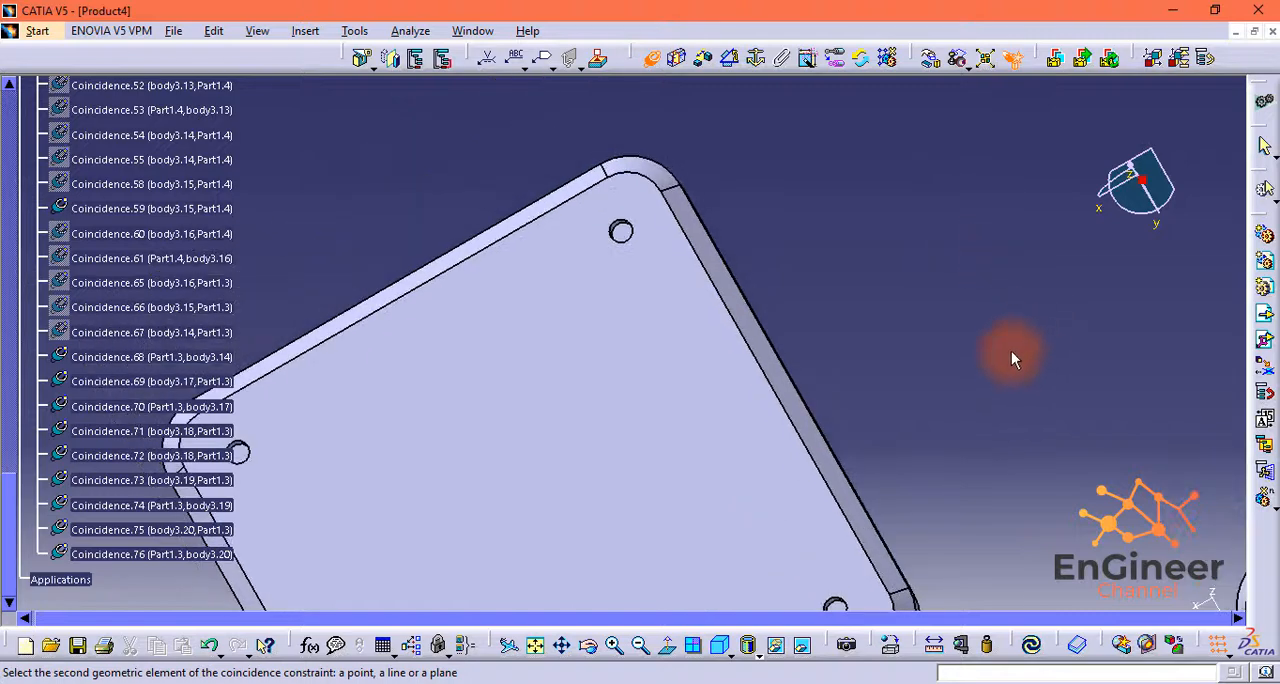
{"action": "mouse_move", "coordinate": [622, 229]}
{"action": "middle_mouse_down"}
{"action": "mouse_move", "coordinate": [637, 174]}
{"action": "mouse_move", "coordinate": [634, 240]}
{"action": "middle_mouse_up"}
{"action": "middle_click_drag", "start_coordinate": [800, 440], "coordinate": [791, 400], "text": "ctrl"}
{"action": "left_click_drag", "start_coordinate": [1142, 178], "coordinate": [1112, 190]}
{"action": "middle_click_drag", "start_coordinate": [590, 300], "coordinate": [700, 300]}
{"action": "left_click", "coordinate": [394, 589]}
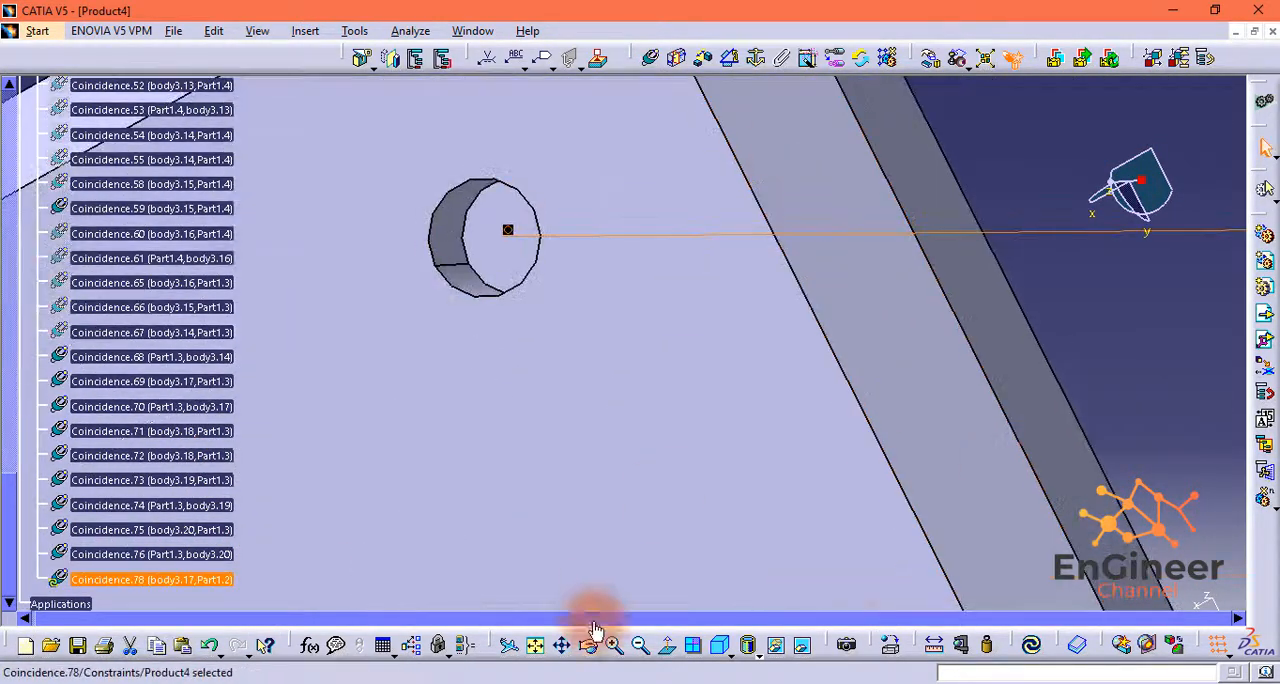
Step: Constrain another lower body3 shaft's axis coincident with the axis of the adjacent corner hole in Part1.2
{"action": "left_click", "coordinate": [645, 651]}
{"action": "left_click", "coordinate": [641, 647]}
{"action": "left_click", "coordinate": [641, 647]}
{"action": "left_click", "coordinate": [641, 647]}
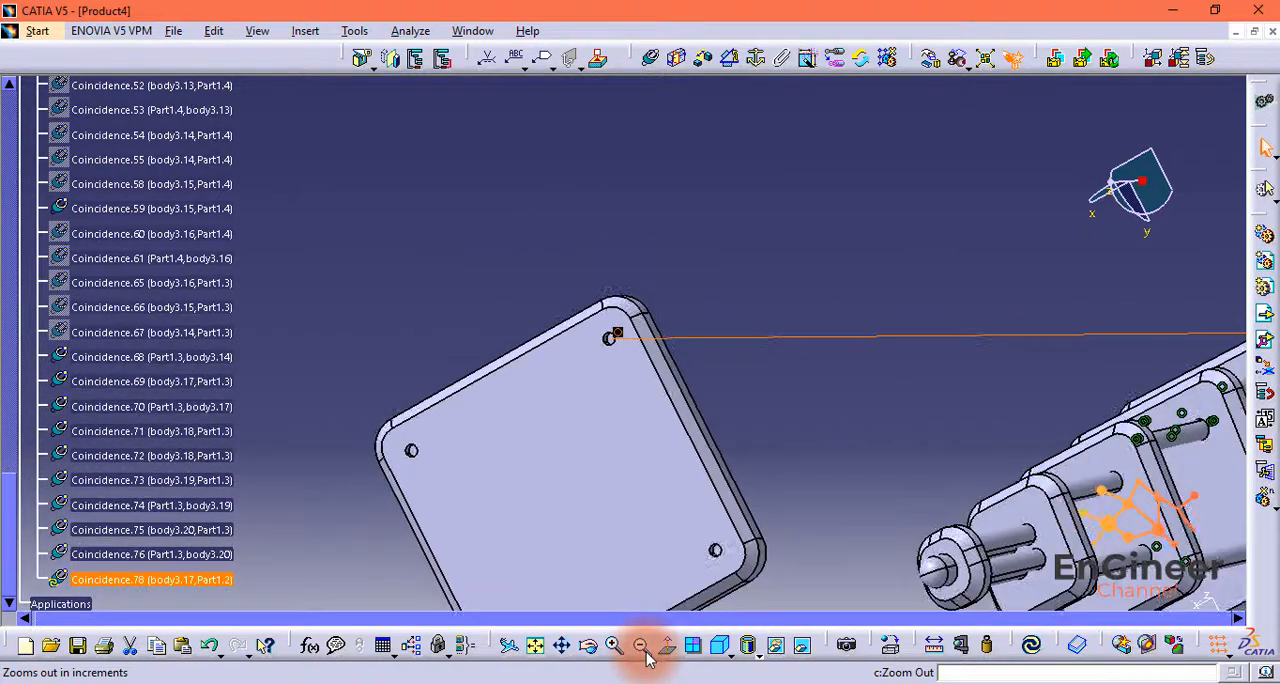
{"action": "left_click", "coordinate": [716, 650]}
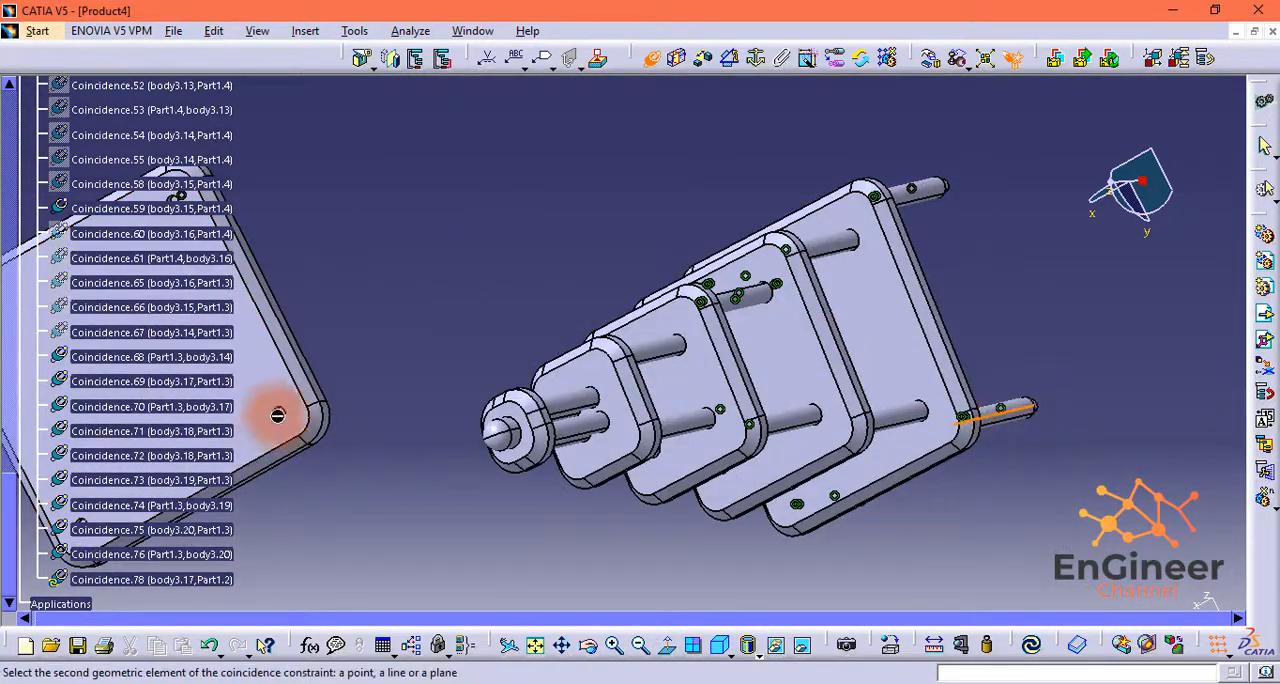
{"action": "middle_click_drag", "start_coordinate": [278, 415], "coordinate": [614, 425]}
{"action": "middle_click_drag", "start_coordinate": [540, 394], "coordinate": [550, 300]}
{"action": "mouse_move", "coordinate": [1112, 182]}
{"action": "left_mouse_down"}
{"action": "mouse_move", "coordinate": [1134, 161]}
{"action": "mouse_move", "coordinate": [1099, 172]}
{"action": "left_mouse_up"}
{"action": "middle_click_drag", "start_coordinate": [450, 390], "coordinate": [772, 358]}
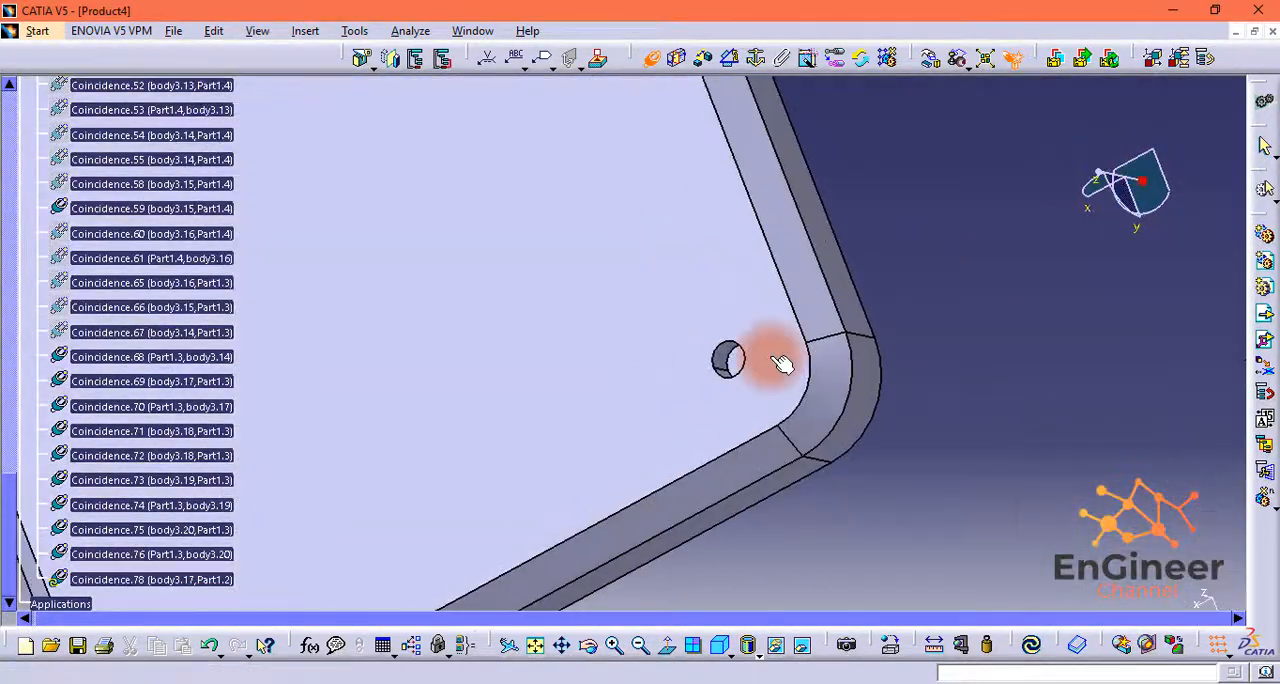
{"action": "middle_click_drag", "start_coordinate": [861, 412], "coordinate": [874, 559]}
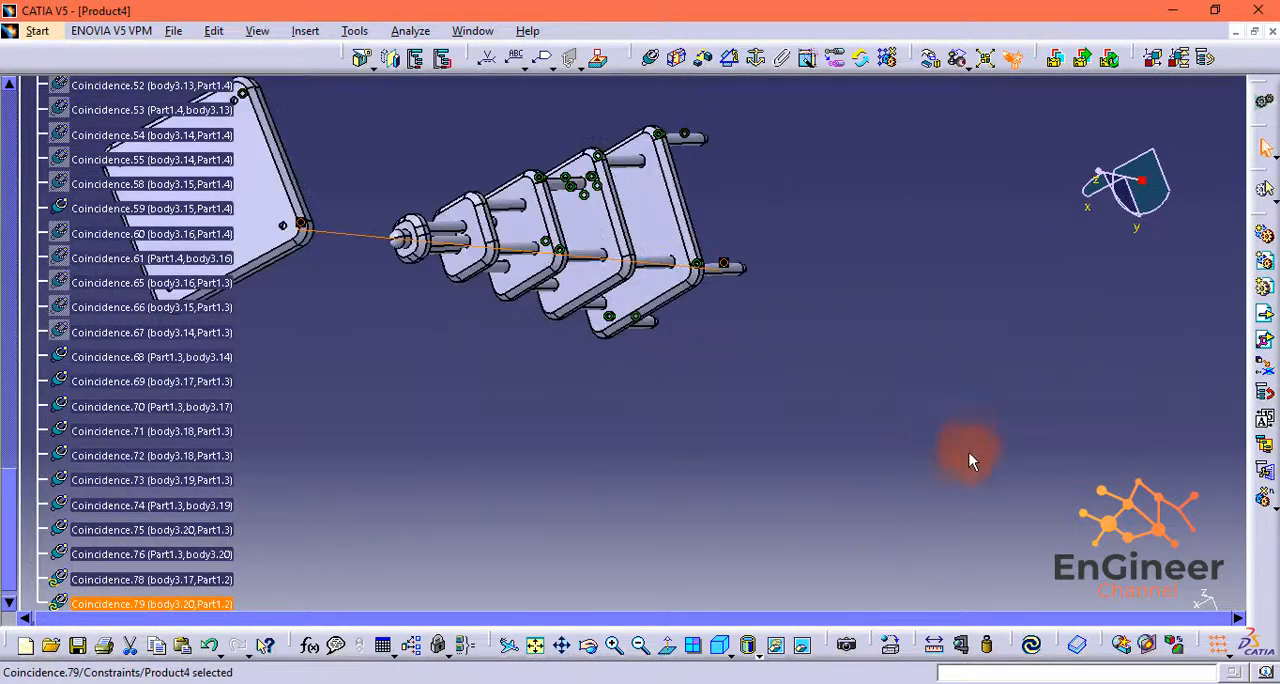
Step: Constrain a third lower body3 shaft's axis coincident with the axis of its corresponding Part1.2 corner hole
{"action": "middle_click_drag", "start_coordinate": [969, 452], "coordinate": [824, 335]}
{"action": "left_click", "coordinate": [650, 57]}
{"action": "left_click", "coordinate": [938, 347]}
{"action": "middle_click_drag", "start_coordinate": [937, 347], "coordinate": [832, 483]}
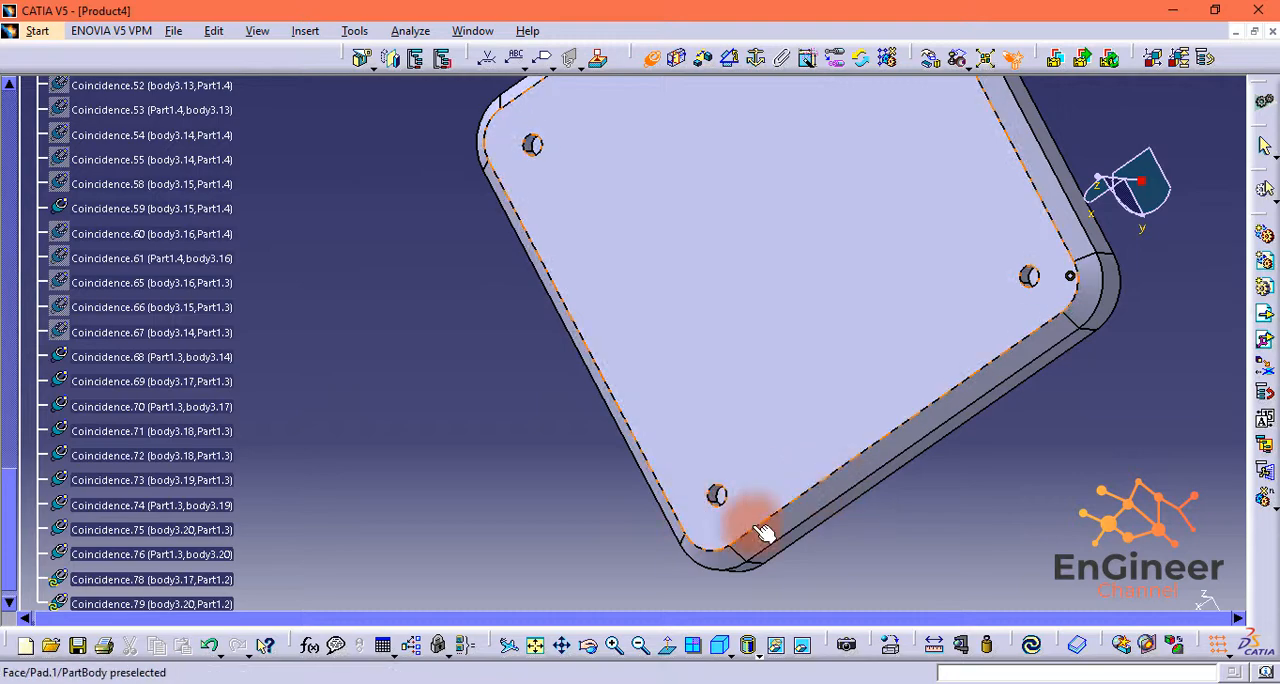
{"action": "middle_click_drag", "start_coordinate": [763, 532], "coordinate": [732, 535]}
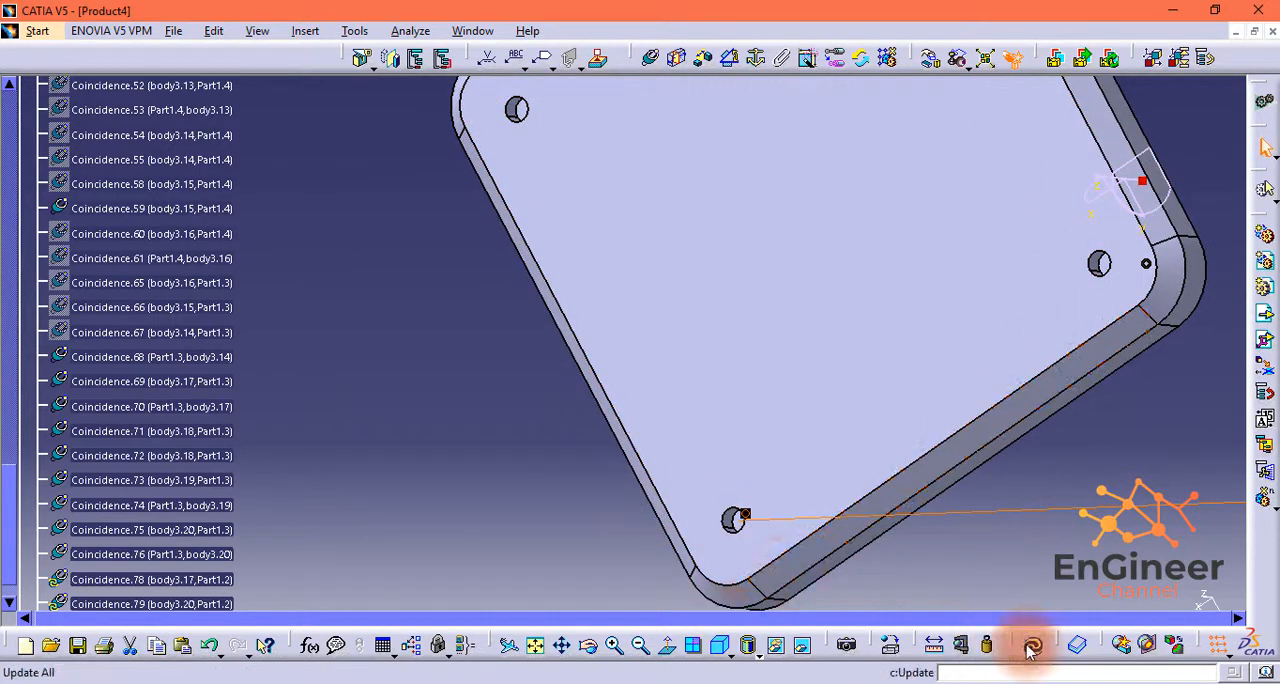
Step: Make a lower body3 shaft's pin end face coincident with the floor of its Part1.2 hole and update the assembly
{"action": "middle_click_drag", "start_coordinate": [1048, 556], "coordinate": [722, 370]}
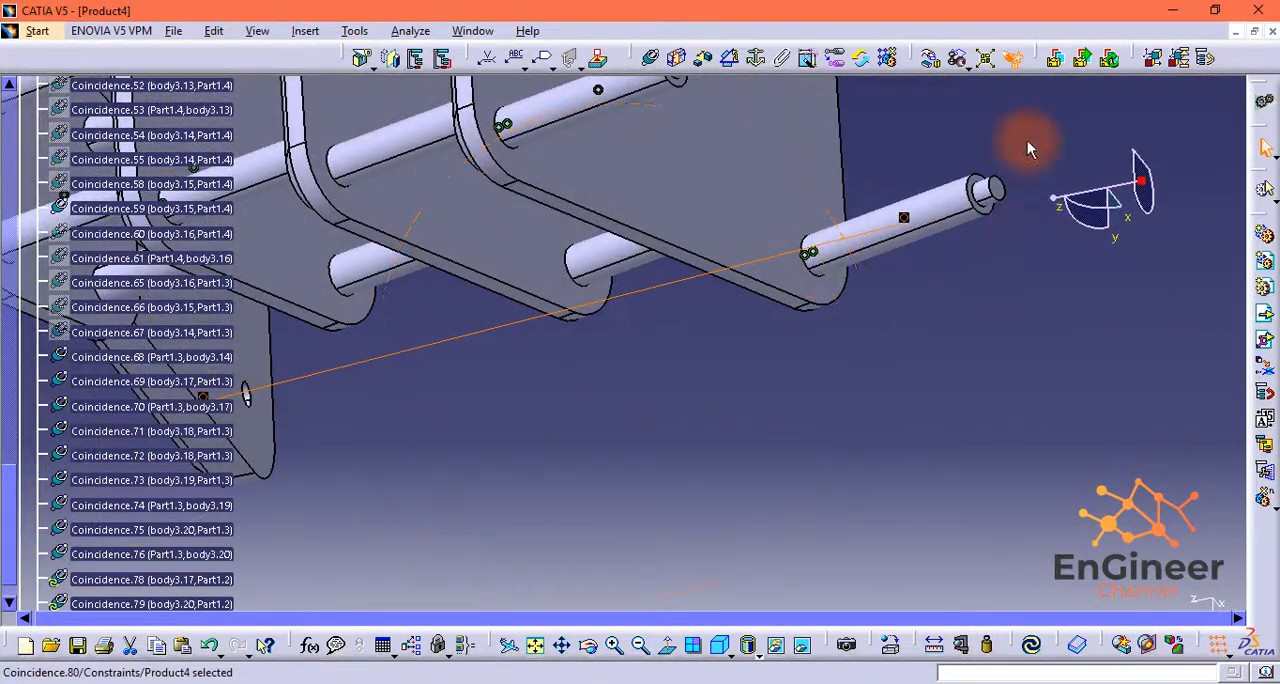
{"action": "middle_click_drag", "start_coordinate": [1027, 148], "coordinate": [915, 250]}
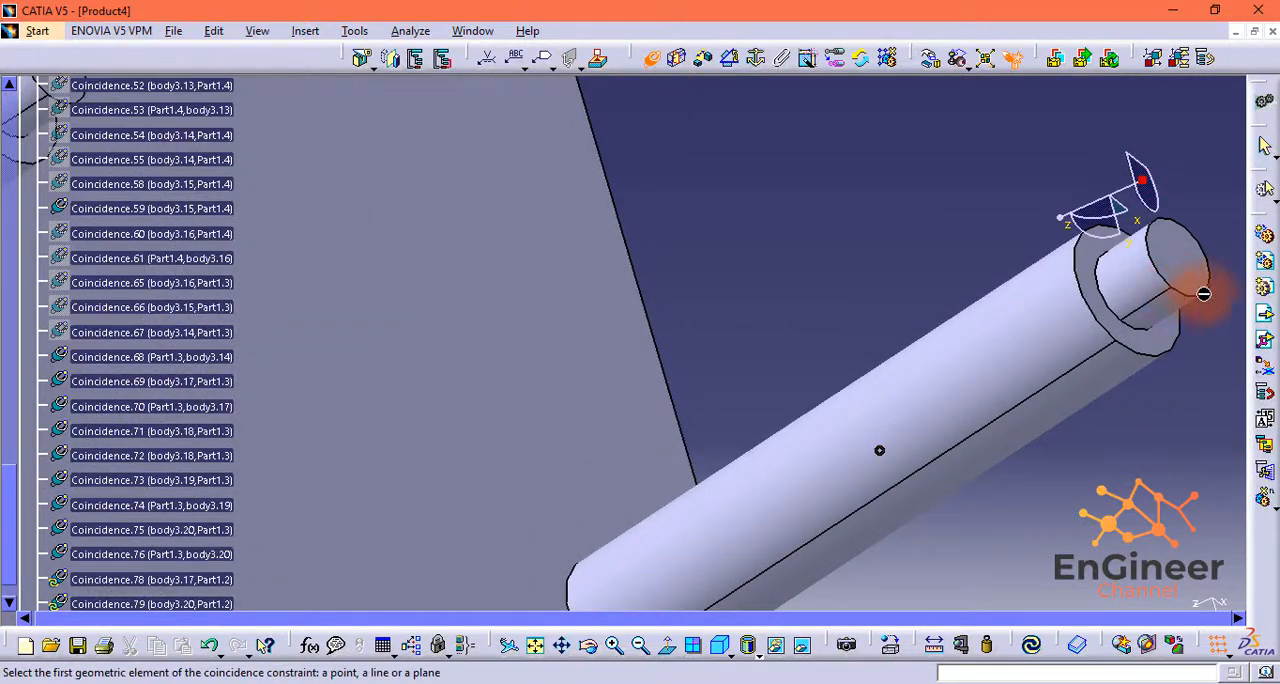
{"action": "left_click", "coordinate": [1170, 232]}
{"action": "middle_click_drag", "start_coordinate": [592, 370], "coordinate": [742, 682]}
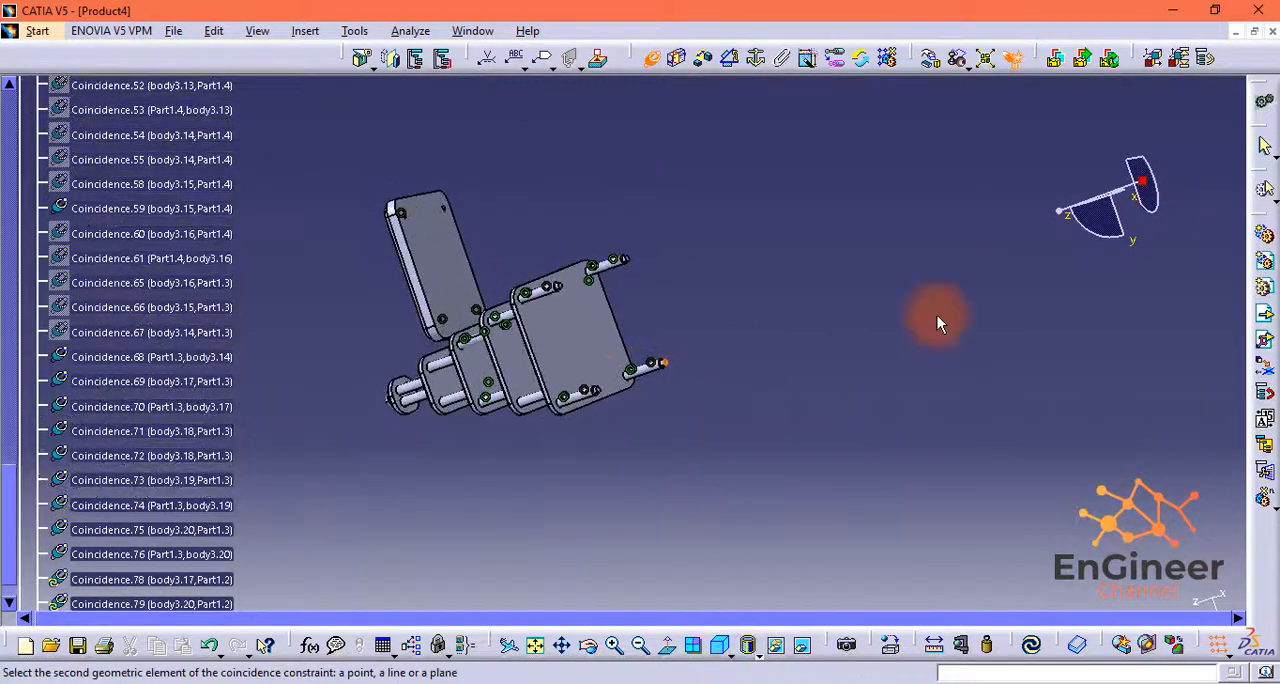
{"action": "left_click_drag", "start_coordinate": [1062, 215], "coordinate": [586, 374]}
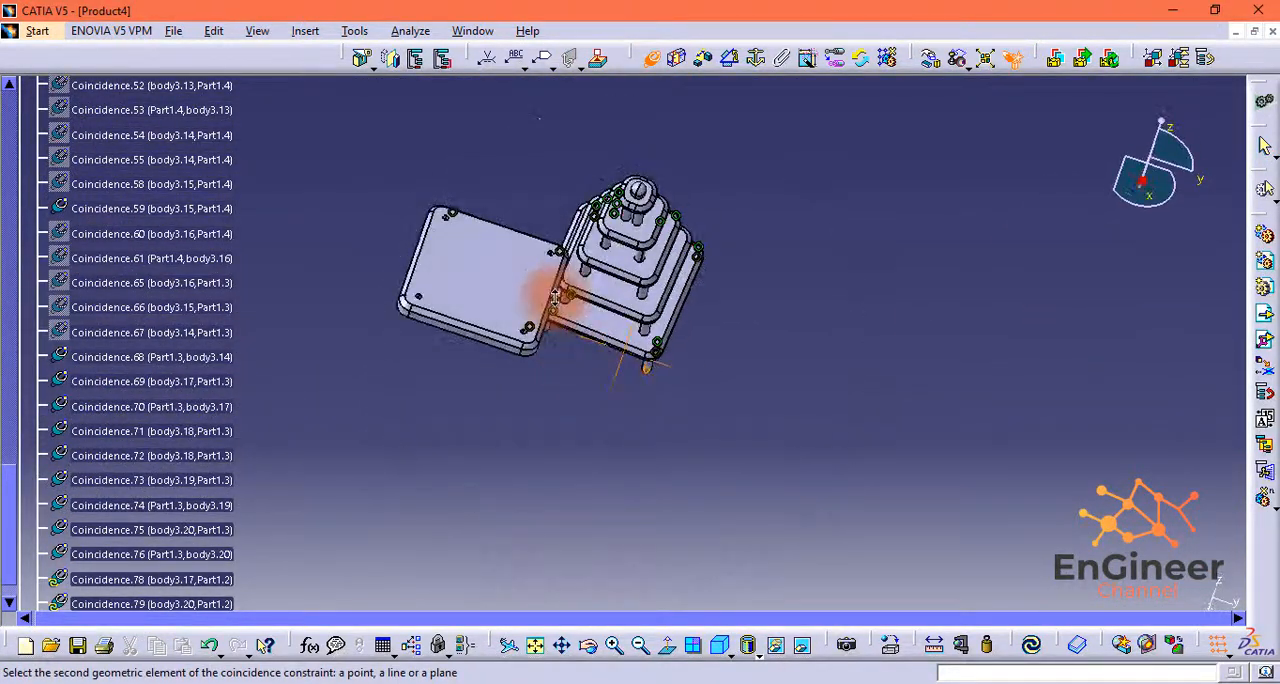
{"action": "middle_click_drag", "start_coordinate": [543, 294], "coordinate": [694, 34]}
{"action": "middle_click_drag", "start_coordinate": [943, 580], "coordinate": [955, 345]}
{"action": "left_click", "coordinate": [790, 472]}
{"action": "left_click", "coordinate": [1112, 596]}
Step: Insert the small round stepped part into Product4 and move it out beside a corner of the largest plate, Part1.2
{"action": "left_click_drag", "start_coordinate": [1167, 133], "coordinate": [1139, 101]}
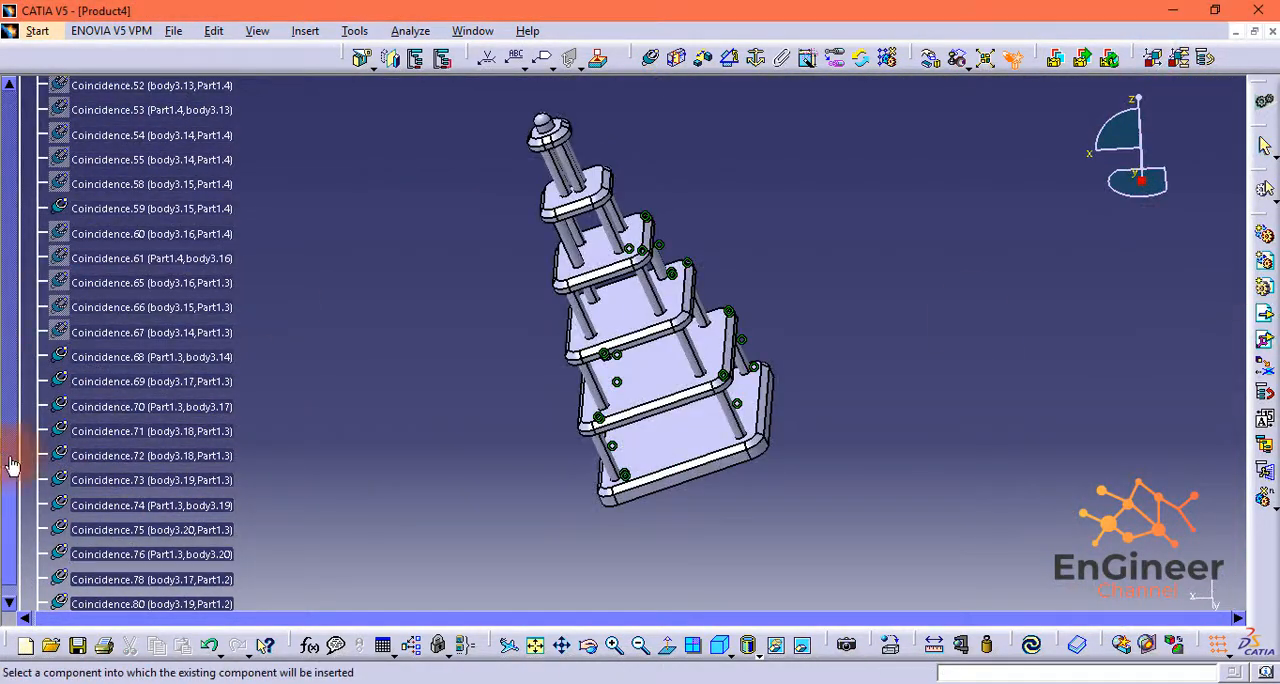
{"action": "left_click", "coordinate": [45, 88]}
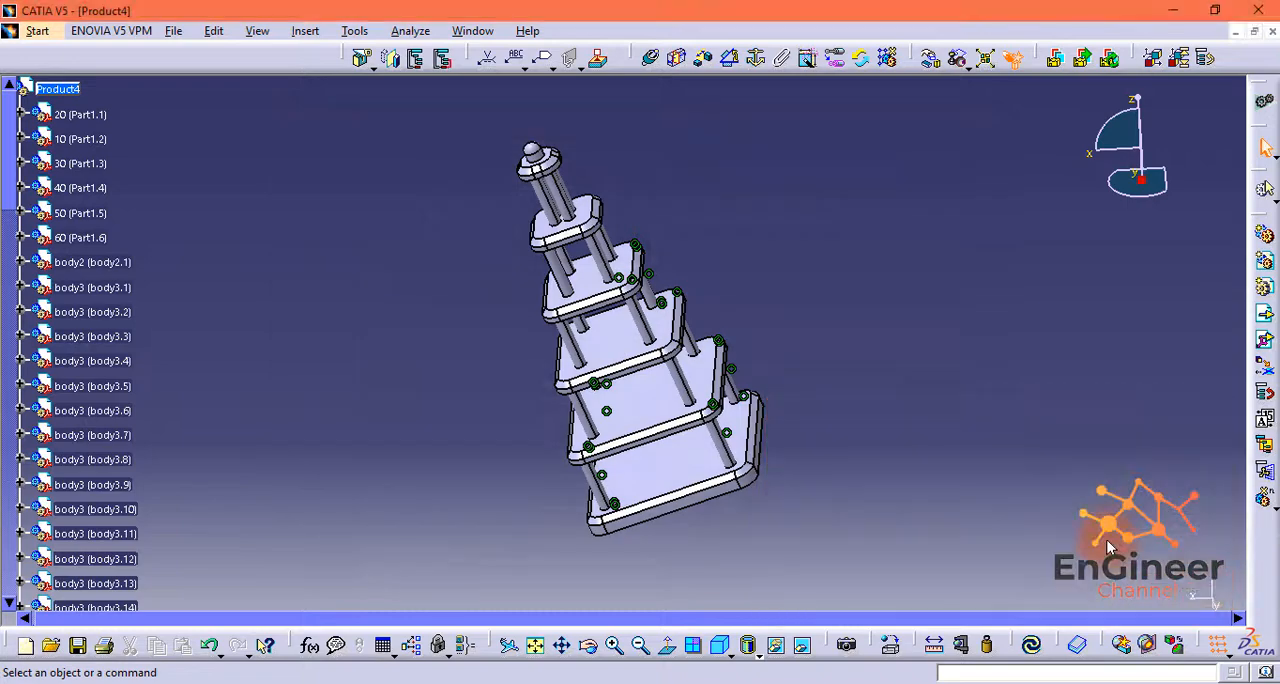
{"action": "left_click_drag", "start_coordinate": [1143, 104], "coordinate": [744, 462]}
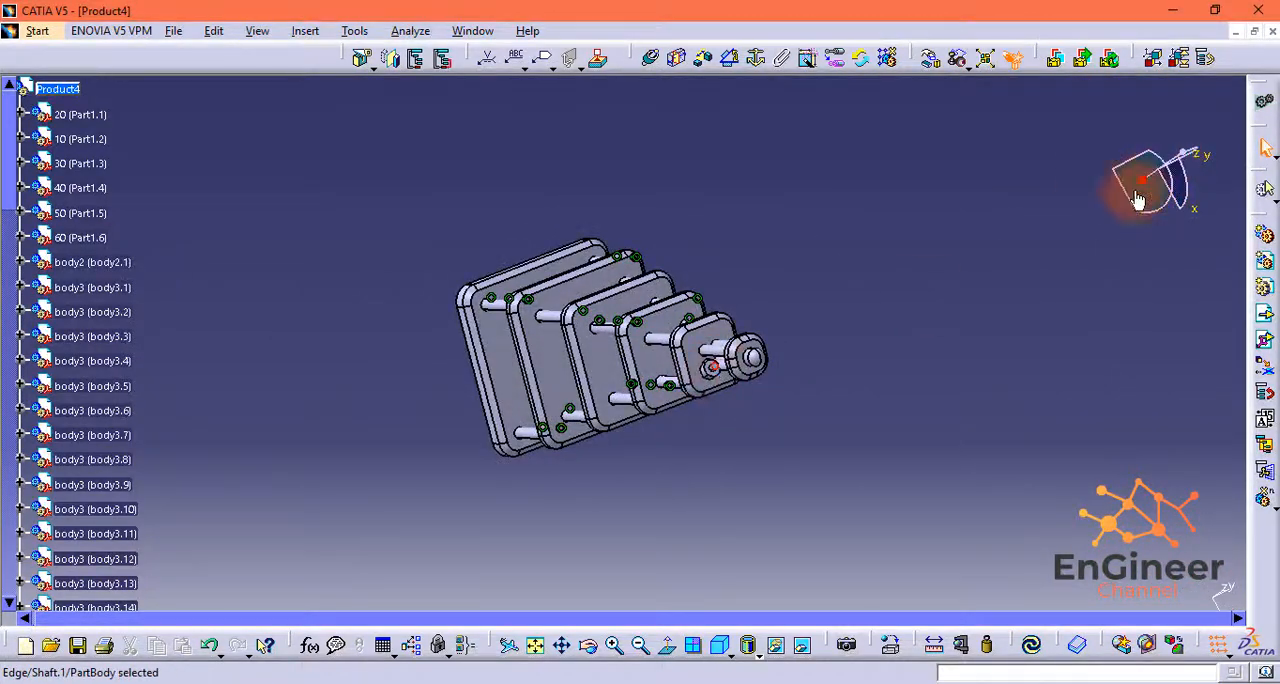
{"action": "middle_click_drag", "start_coordinate": [1137, 199], "coordinate": [1131, 190], "text": "ctrl"}
{"action": "left_click_drag", "start_coordinate": [893, 408], "coordinate": [741, 558]}
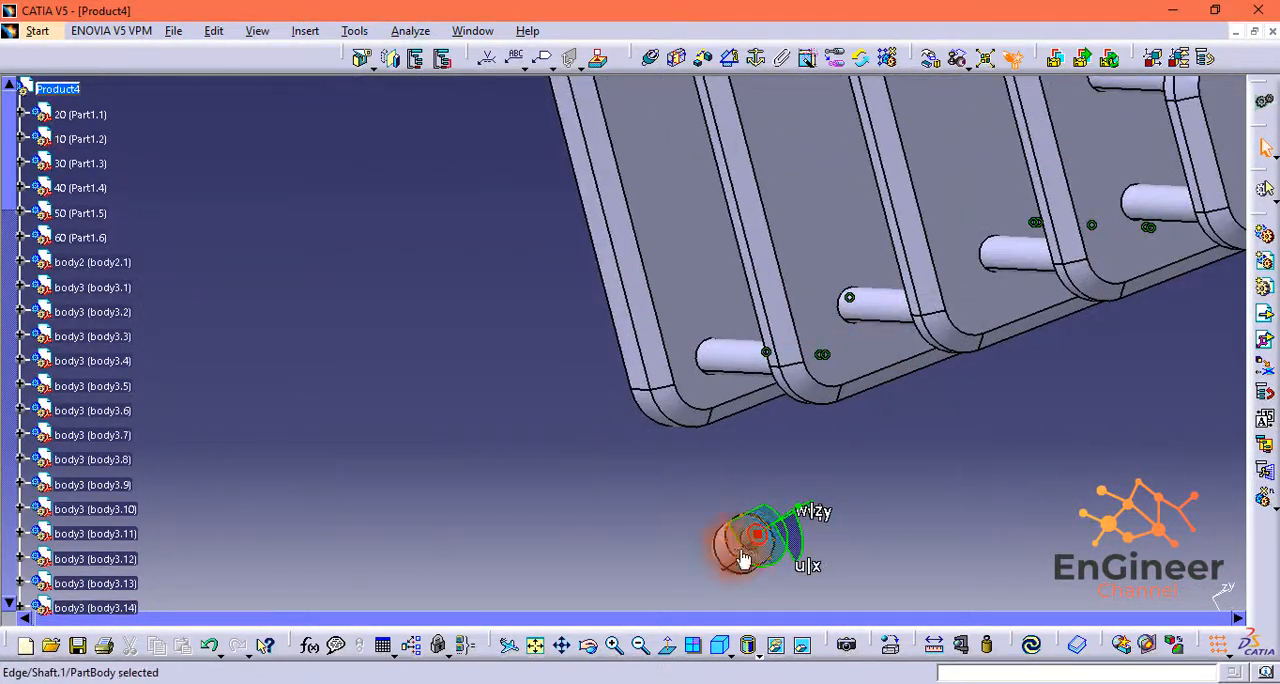
{"action": "left_click_drag", "start_coordinate": [668, 391], "coordinate": [640, 410]}
{"action": "middle_click_drag", "start_coordinate": [862, 311], "coordinate": [366, 325]}
{"action": "left_click", "coordinate": [991, 395]}
{"action": "middle_click_drag", "start_coordinate": [350, 392], "coordinate": [462, 483]}
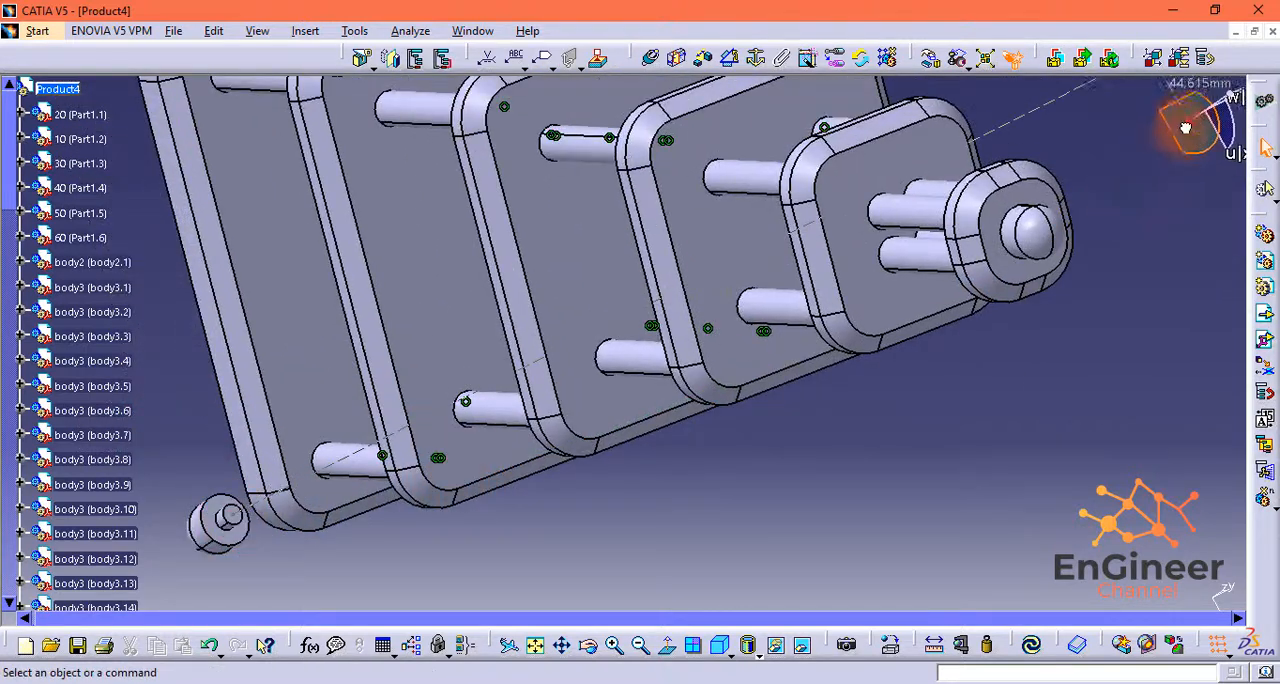
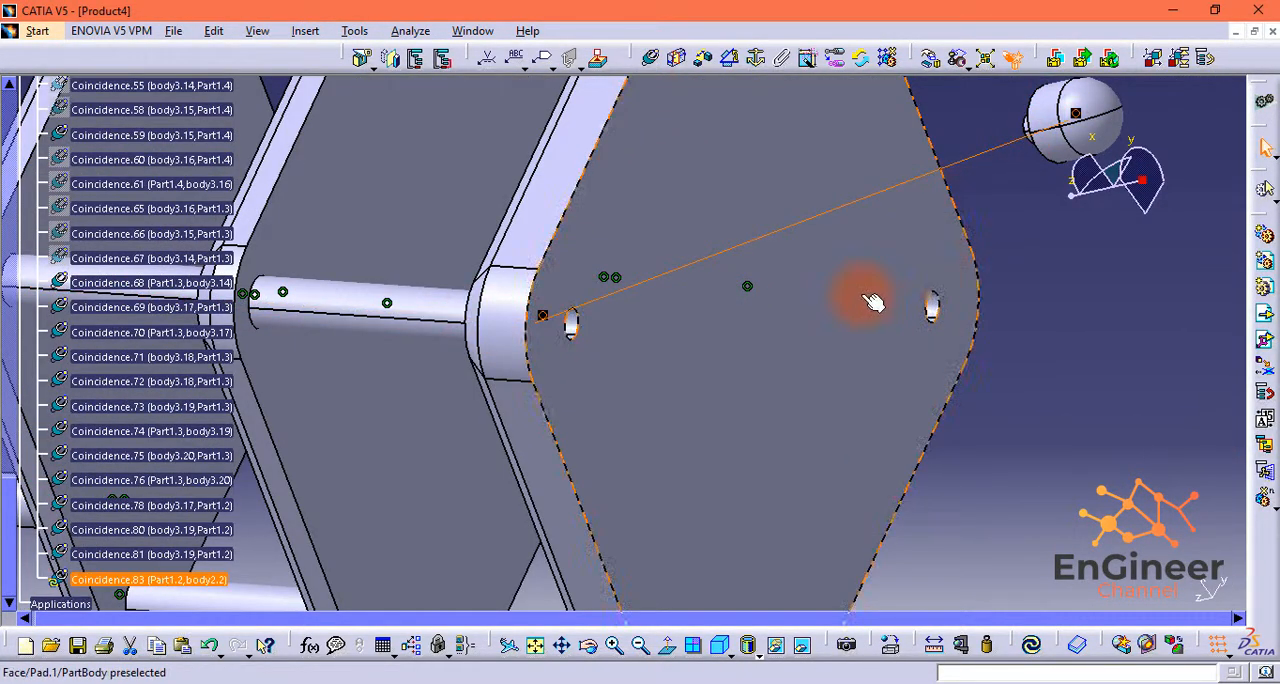
Step: Make the first body2 foot's pin end face coincident with the floor of its Part1.2 corner hole and update the assembly
{"action": "middle_click_drag", "start_coordinate": [873, 302], "coordinate": [1082, 319]}
{"action": "left_click", "coordinate": [651, 58]}
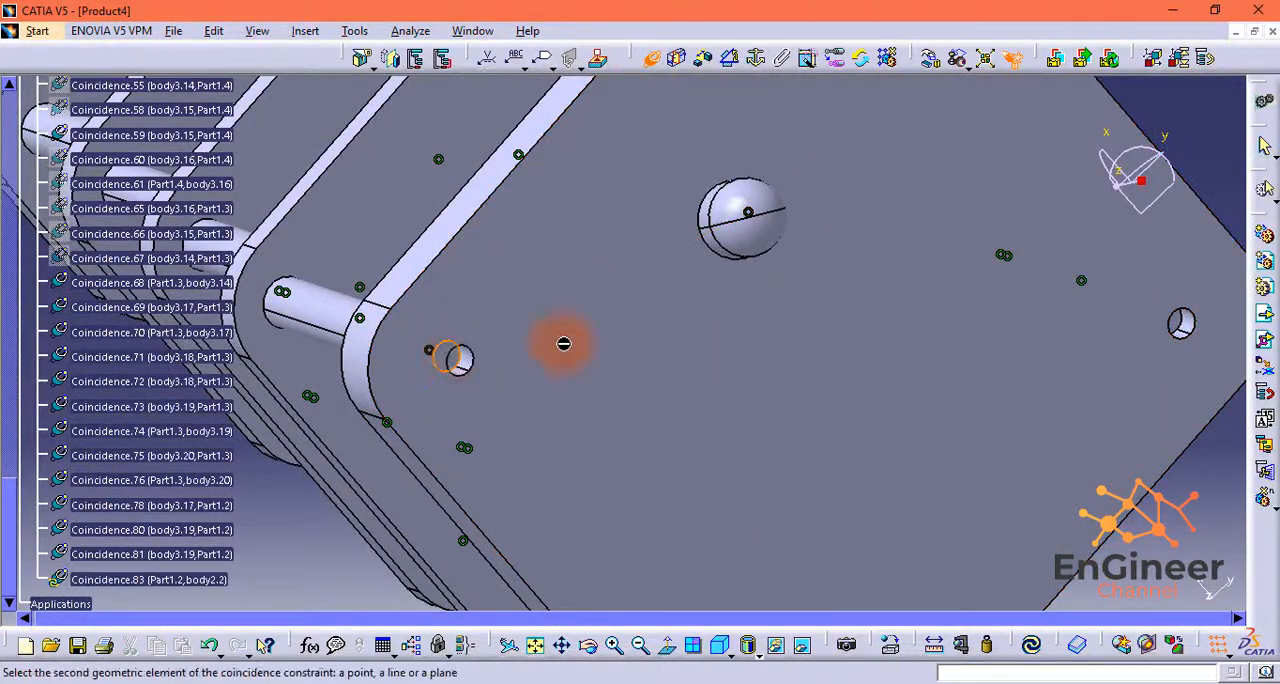
{"action": "left_click_drag", "start_coordinate": [1117, 186], "coordinate": [1097, 238]}
{"action": "middle_click_drag", "start_coordinate": [915, 300], "coordinate": [788, 519]}
{"action": "left_click_drag", "start_coordinate": [1097, 240], "coordinate": [1086, 257]}
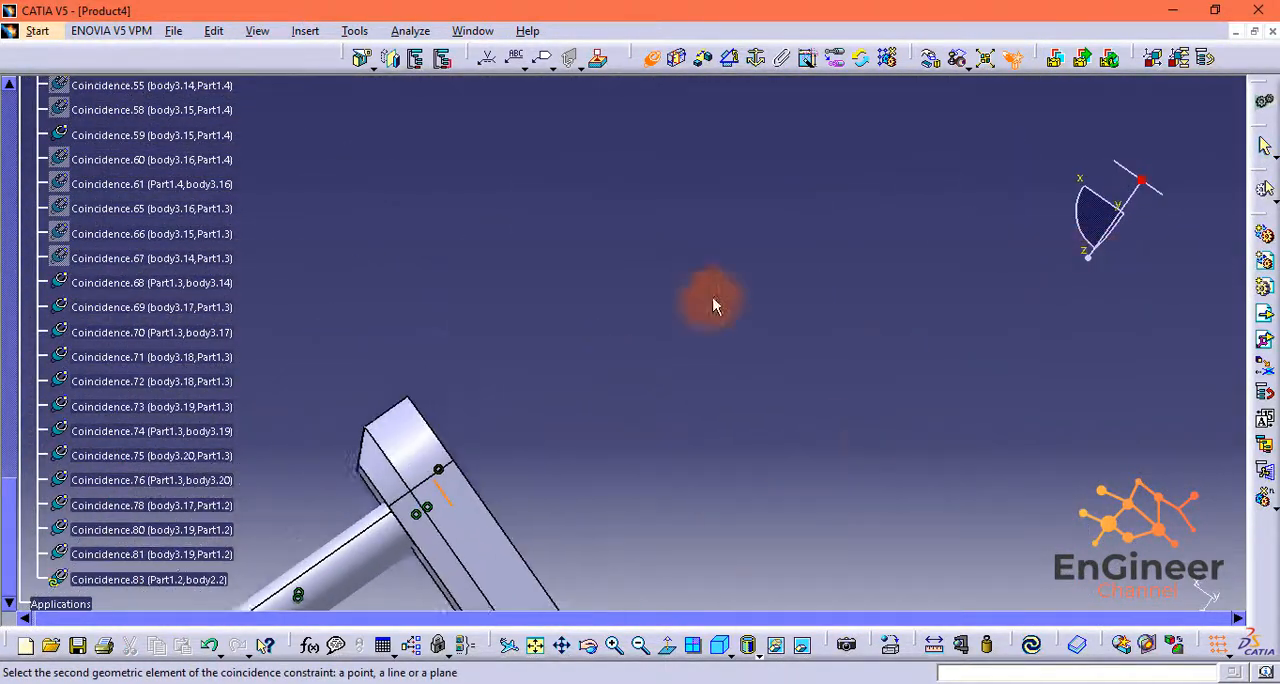
{"action": "middle_click_drag", "start_coordinate": [713, 298], "coordinate": [842, 237]}
{"action": "middle_click_drag", "start_coordinate": [721, 334], "coordinate": [852, 262]}
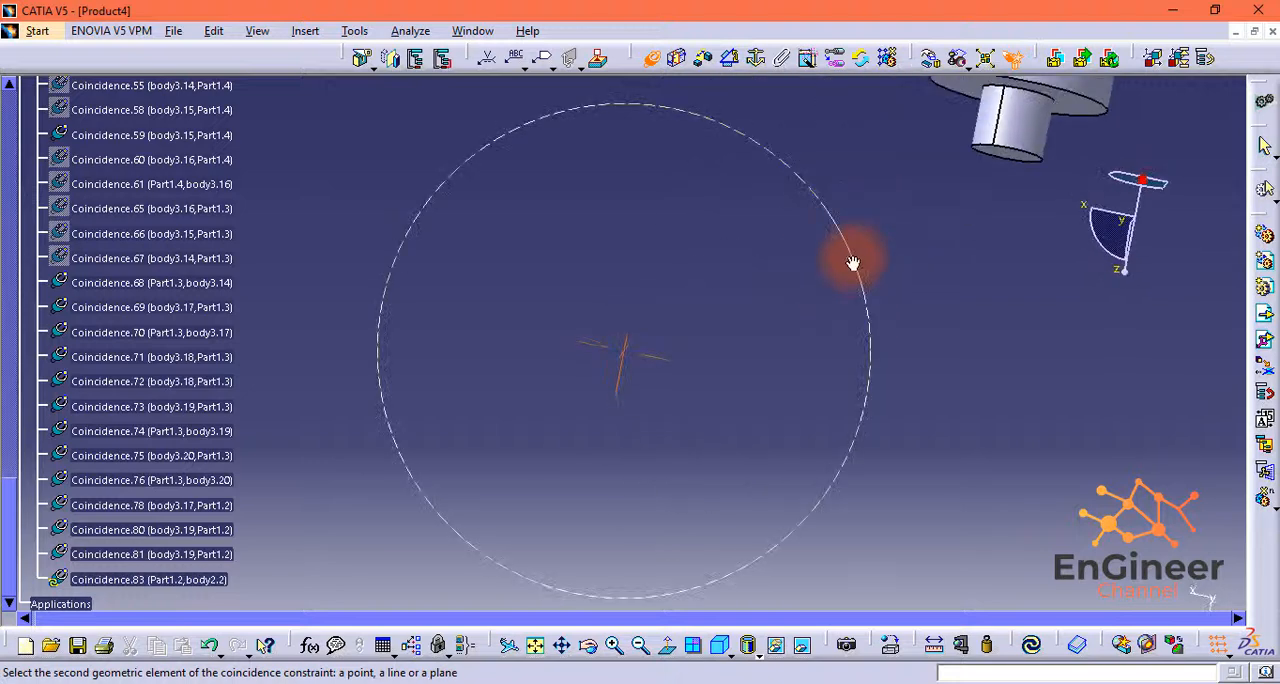
{"action": "middle_click_drag", "start_coordinate": [718, 325], "coordinate": [747, 356]}
{"action": "middle_click_drag", "start_coordinate": [747, 356], "coordinate": [908, 289]}
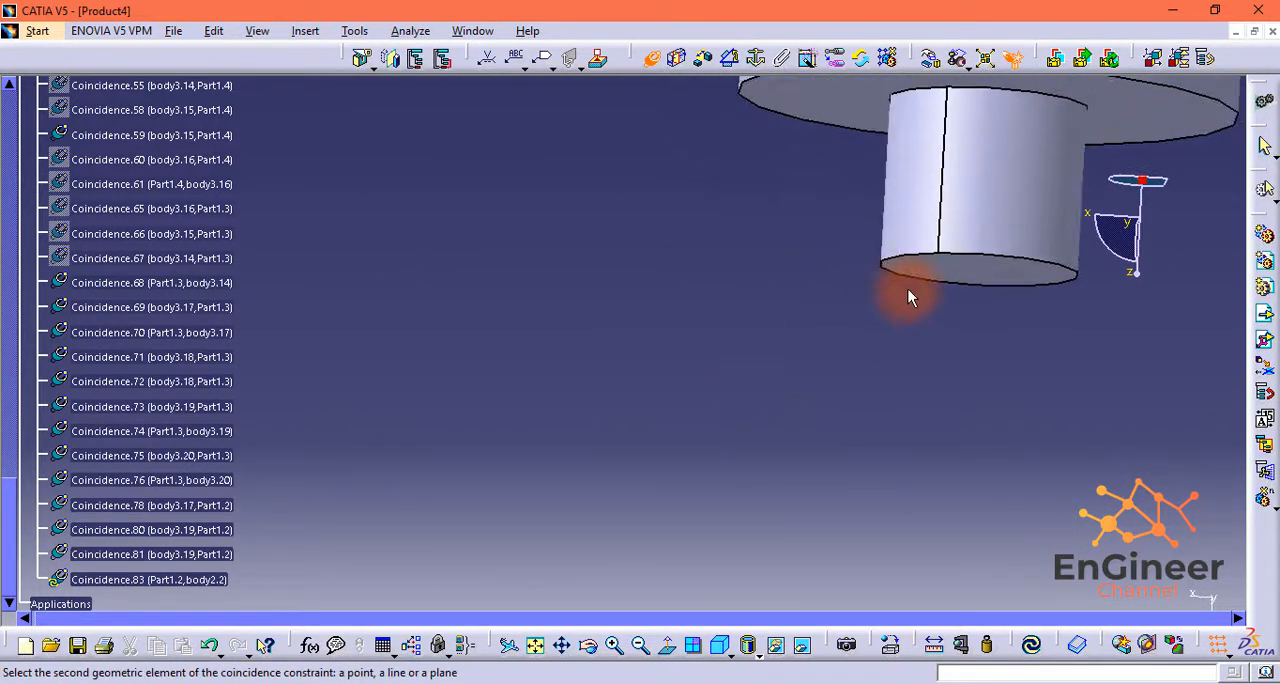
{"action": "left_click", "coordinate": [904, 267]}
{"action": "left_click", "coordinate": [1130, 590]}
{"action": "left_click", "coordinate": [1031, 650]}
{"action": "left_click", "coordinate": [535, 647]}
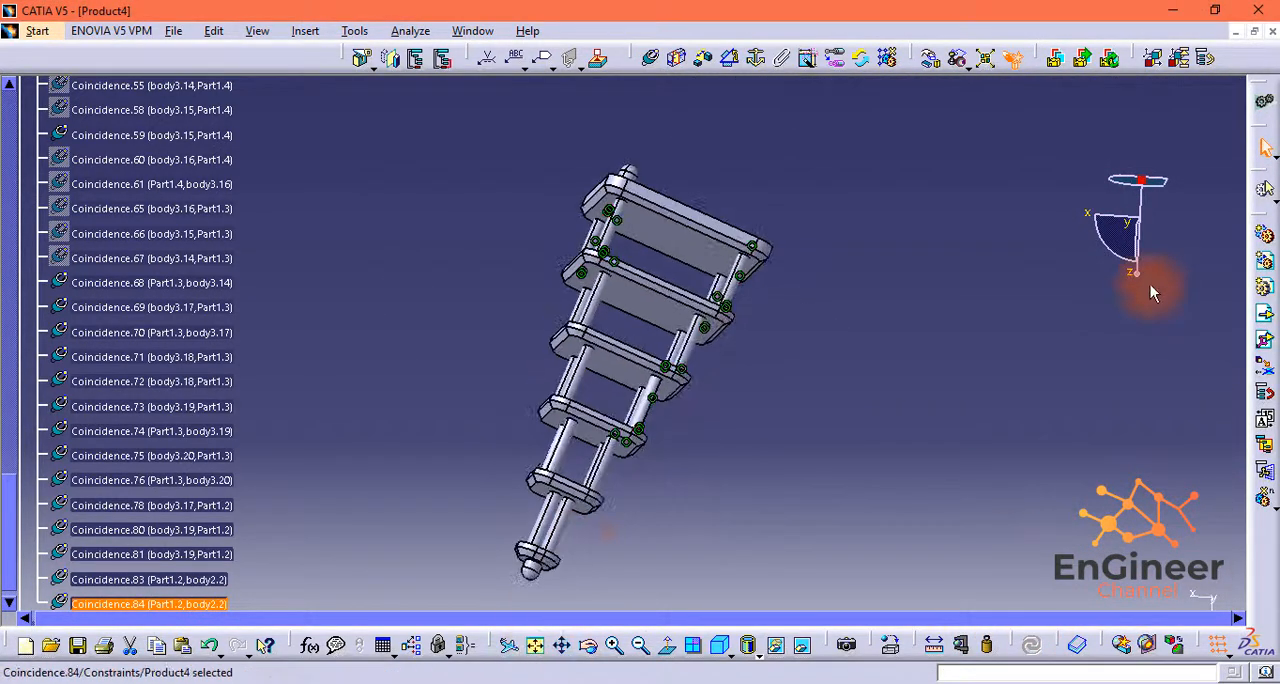
Step: Insert another body2 into Product4 and move it clear of the tower, beside the free corner holes of Part1.2
{"action": "middle_click_drag", "start_coordinate": [1150, 284], "coordinate": [760, 300]}
{"action": "left_click", "coordinate": [1265, 316]}
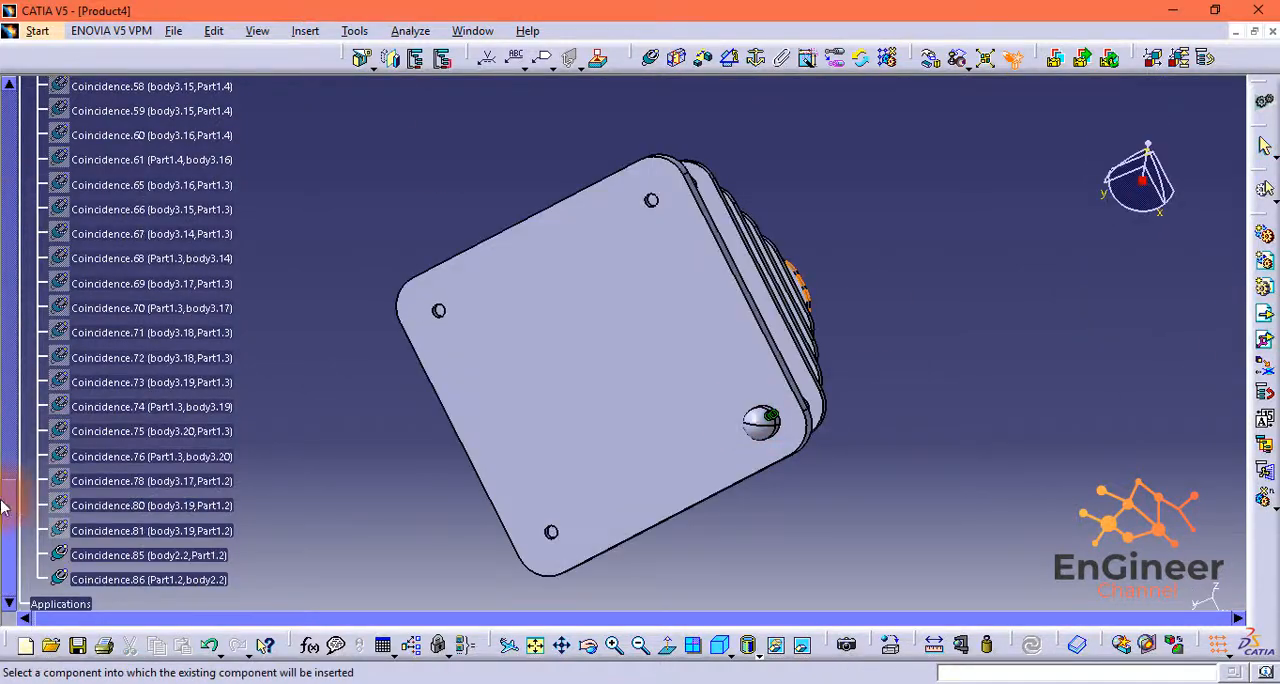
{"action": "left_click_drag", "start_coordinate": [9, 502], "coordinate": [9, 112]}
{"action": "left_click", "coordinate": [54, 87]}
{"action": "left_click", "coordinate": [415, 230]}
{"action": "double_click", "coordinate": [415, 230]}
{"action": "left_click", "coordinate": [1157, 587]}
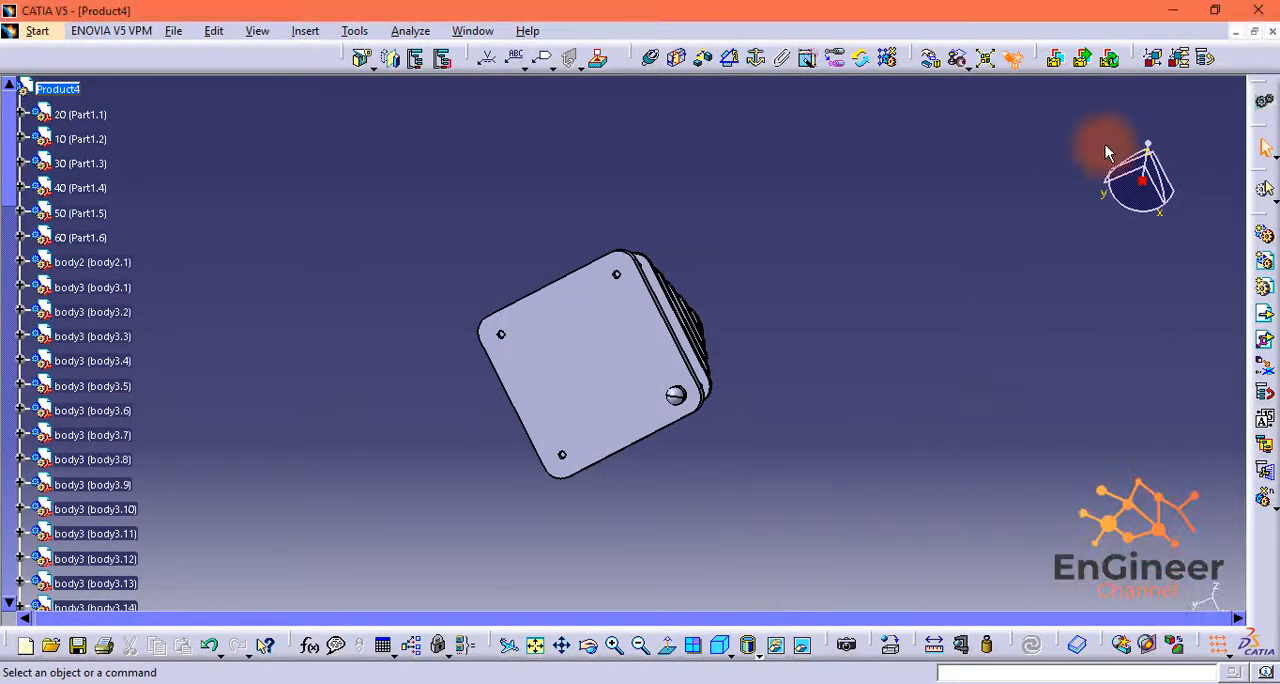
{"action": "left_click_drag", "start_coordinate": [1100, 149], "coordinate": [1030, 130]}
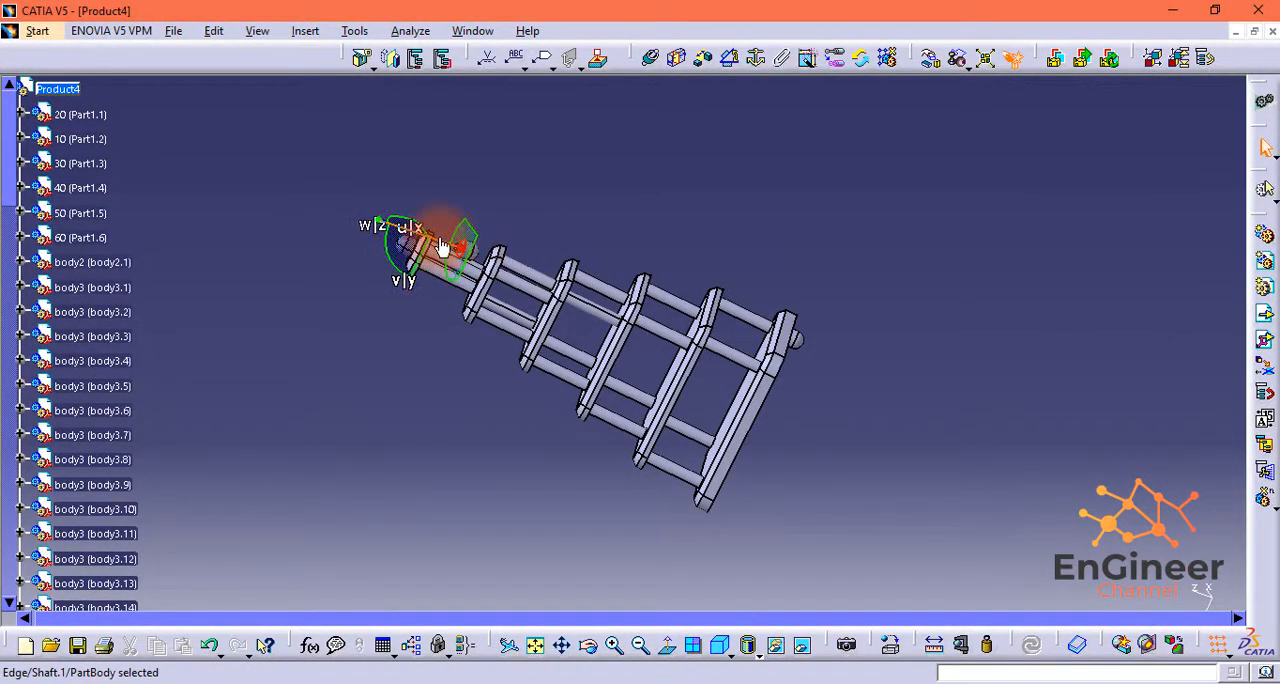
{"action": "left_click_drag", "start_coordinate": [753, 507], "coordinate": [740, 536]}
{"action": "middle_click_drag", "start_coordinate": [837, 484], "coordinate": [797, 477]}
{"action": "left_click_drag", "start_coordinate": [743, 516], "coordinate": [1016, 607]}
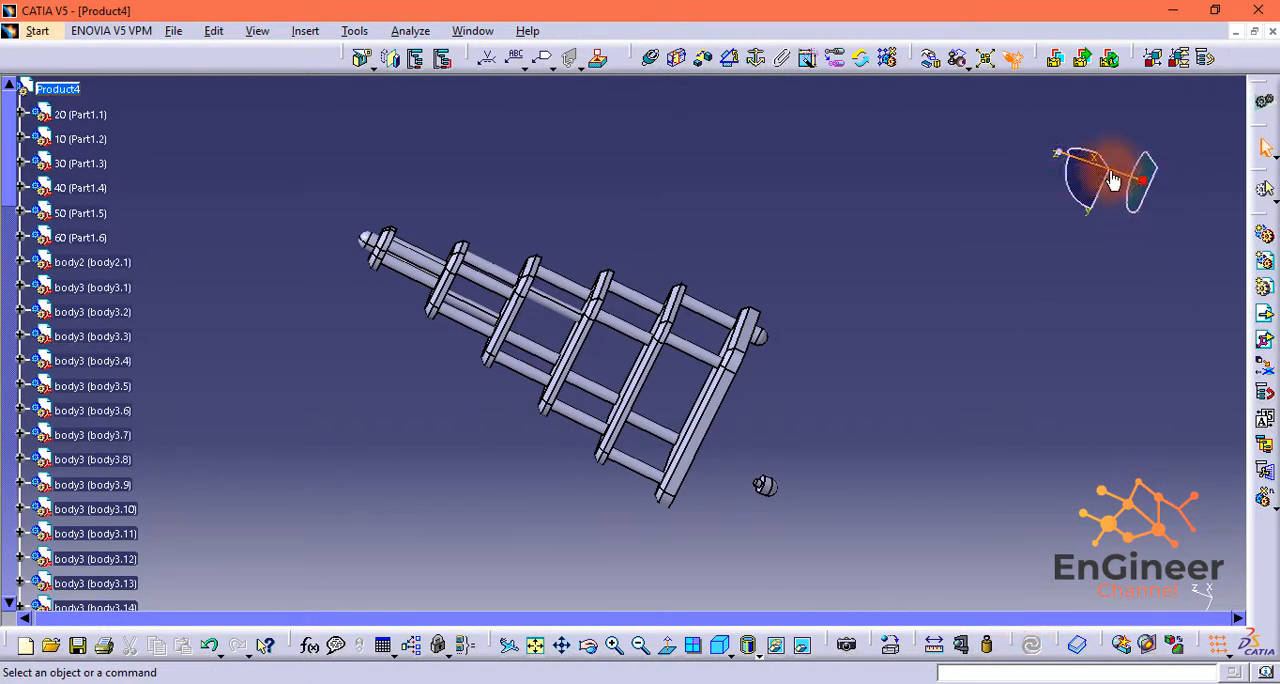
Step: Constrain the second body2 foot's axis coincident with the axis of the next free corner hole in Part1.2
{"action": "left_click_drag", "start_coordinate": [1060, 153], "coordinate": [1036, 175]}
{"action": "middle_click_drag", "start_coordinate": [985, 530], "coordinate": [723, 272]}
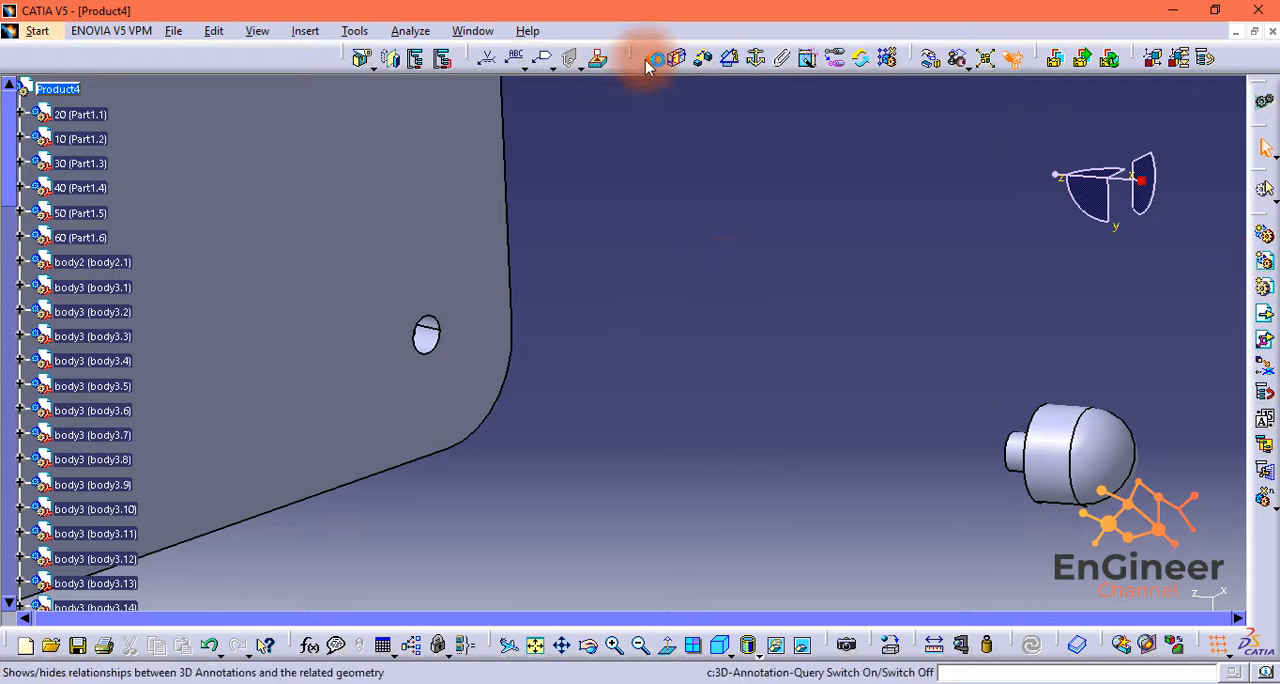
{"action": "left_click", "coordinate": [1022, 451]}
{"action": "middle_click_drag", "start_coordinate": [1000, 480], "coordinate": [808, 540]}
{"action": "left_click", "coordinate": [641, 646]}
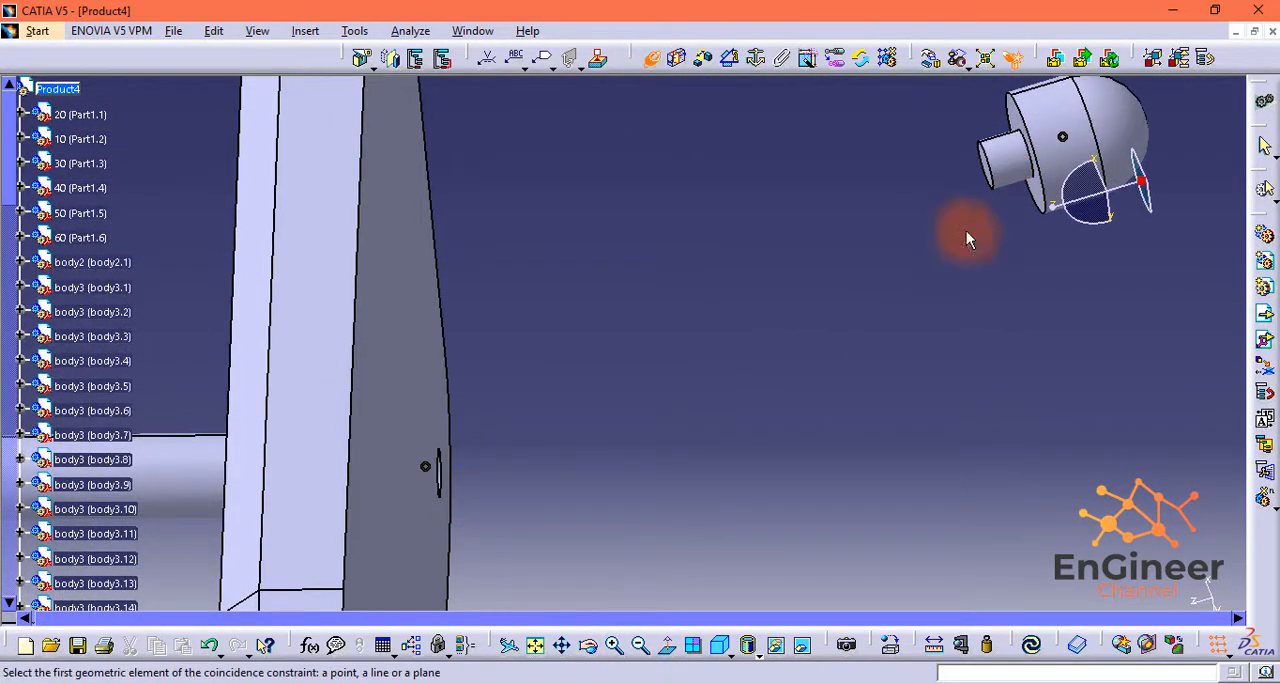
Step: Make the second body2 foot's pin end face coincident with the floor of its Part1.2 hole and update the assembly
{"action": "middle_click_drag", "start_coordinate": [966, 231], "coordinate": [650, 410]}
{"action": "left_click", "coordinate": [804, 385]}
{"action": "middle_click_drag", "start_coordinate": [804, 385], "coordinate": [345, 420]}
{"action": "left_click", "coordinate": [291, 409]}
{"action": "left_click", "coordinate": [1091, 606]}
{"action": "left_click", "coordinate": [1031, 645]}
{"action": "middle_click_drag", "start_coordinate": [764, 496], "coordinate": [1107, 224]}
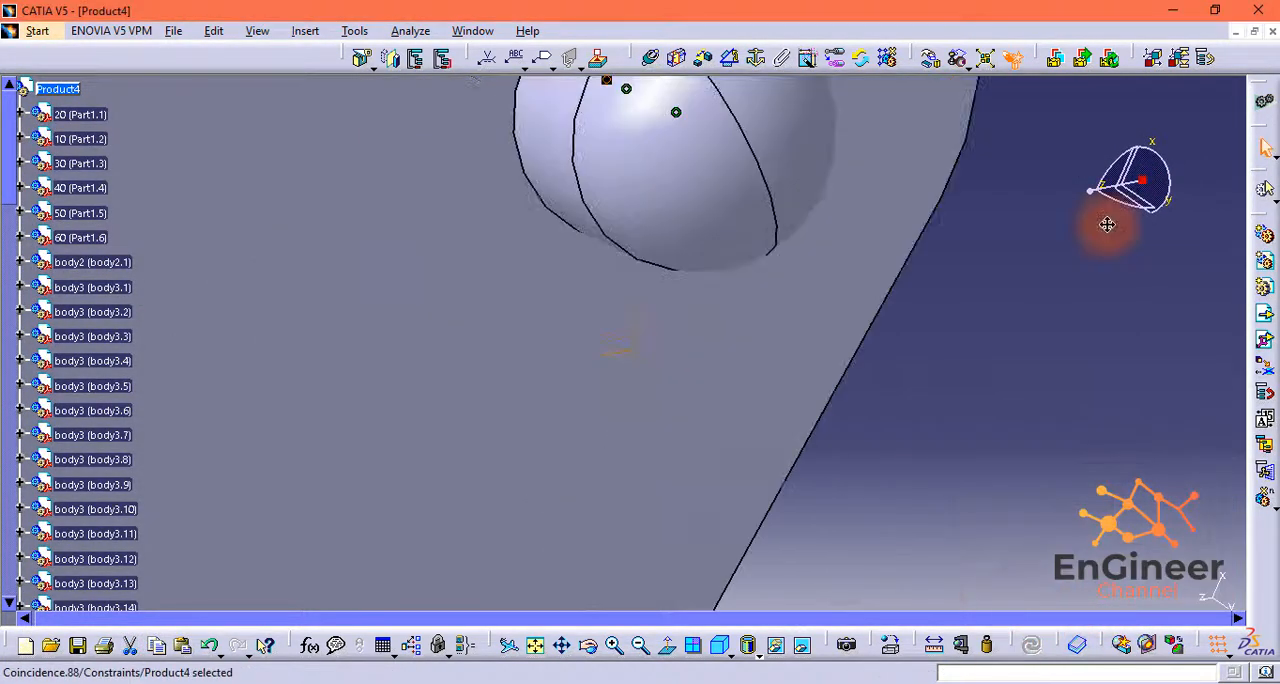
{"action": "left_click", "coordinate": [641, 646]}
{"action": "left_click", "coordinate": [641, 646]}
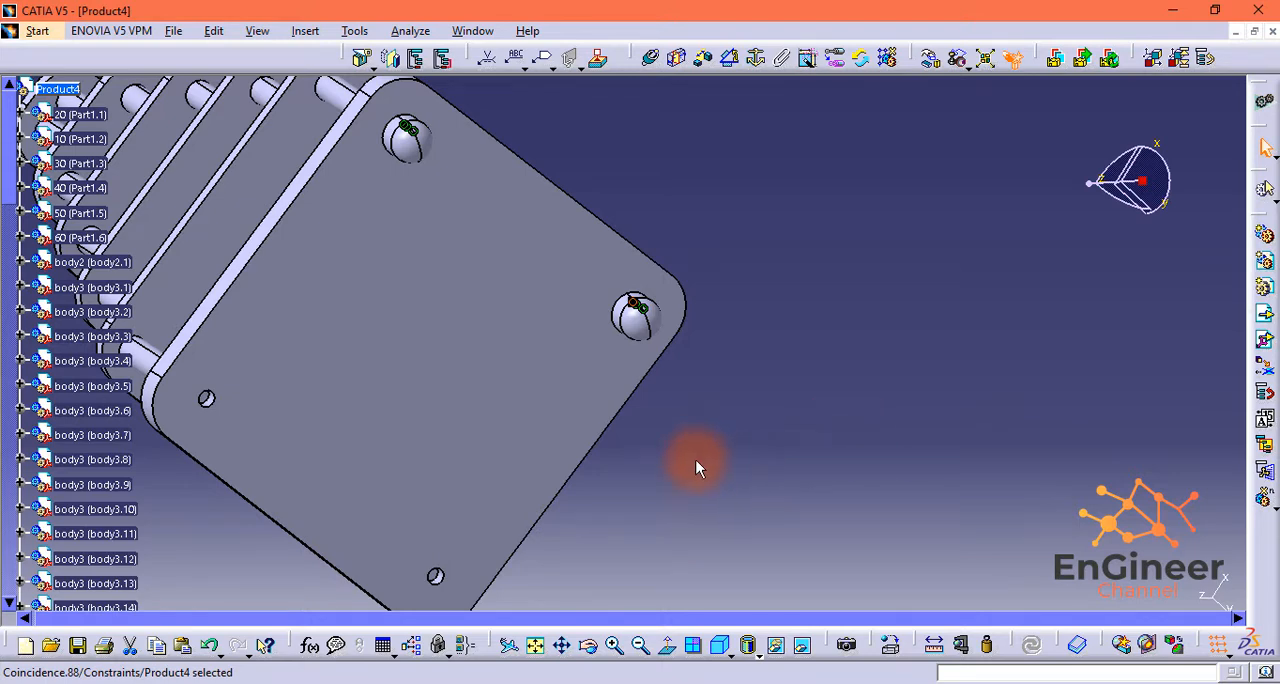
Step: Insert a third body2 foot into Product4 and move it outside the tower beside the underside of Part1.2
{"action": "middle_click_drag", "start_coordinate": [696, 458], "coordinate": [849, 447]}
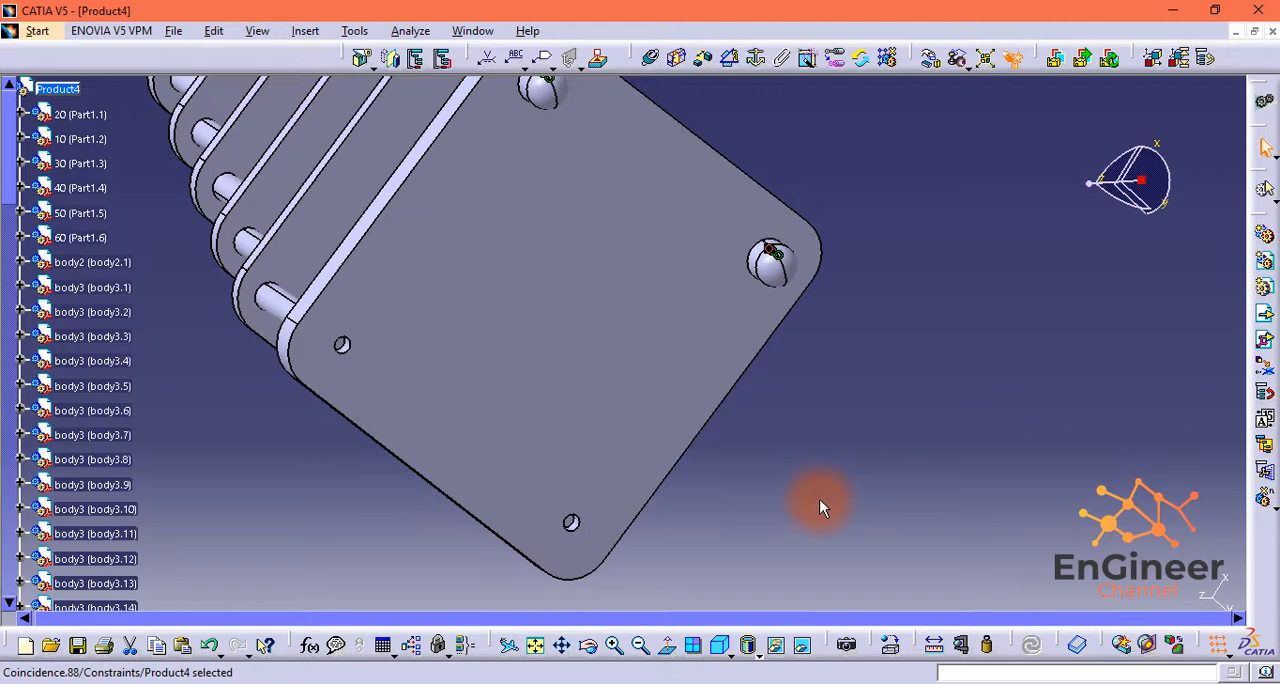
{"action": "left_click", "coordinate": [47, 88]}
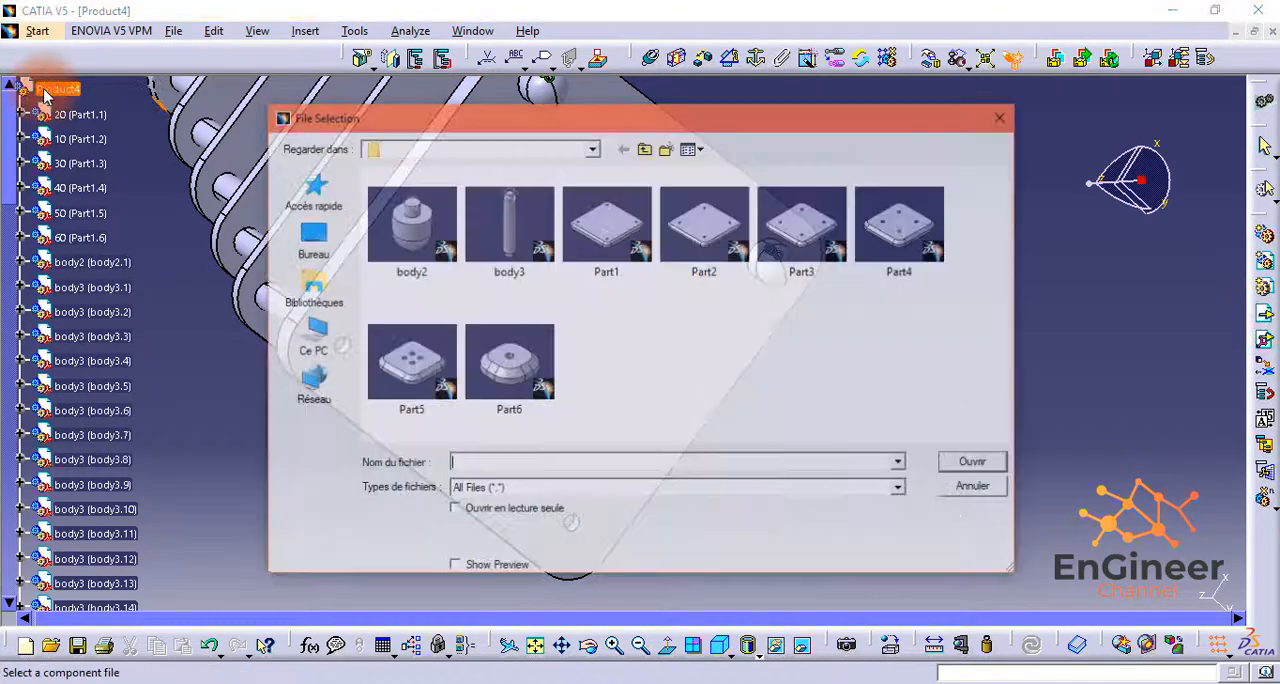
{"action": "left_click", "coordinate": [421, 217]}
{"action": "left_click", "coordinate": [976, 464]}
{"action": "middle_click_drag", "start_coordinate": [1051, 257], "coordinate": [944, 320]}
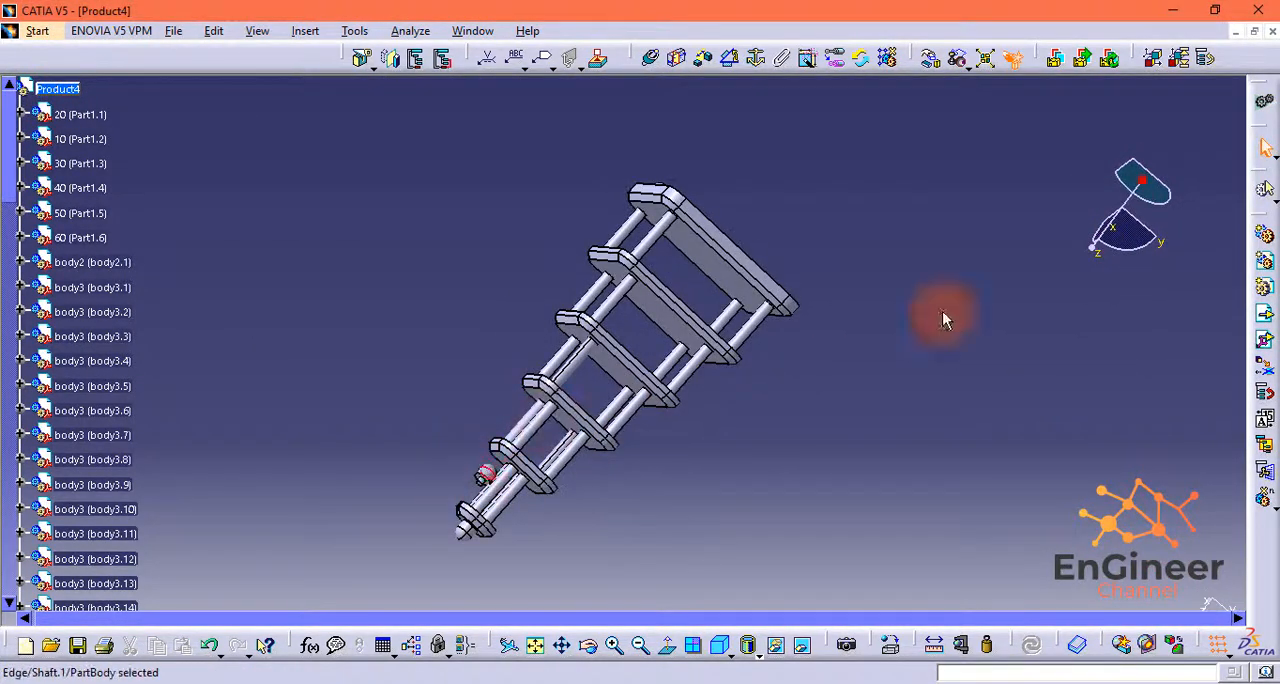
{"action": "middle_click_drag", "start_coordinate": [671, 434], "coordinate": [623, 454]}
{"action": "left_click_drag", "start_coordinate": [699, 189], "coordinate": [781, 275]}
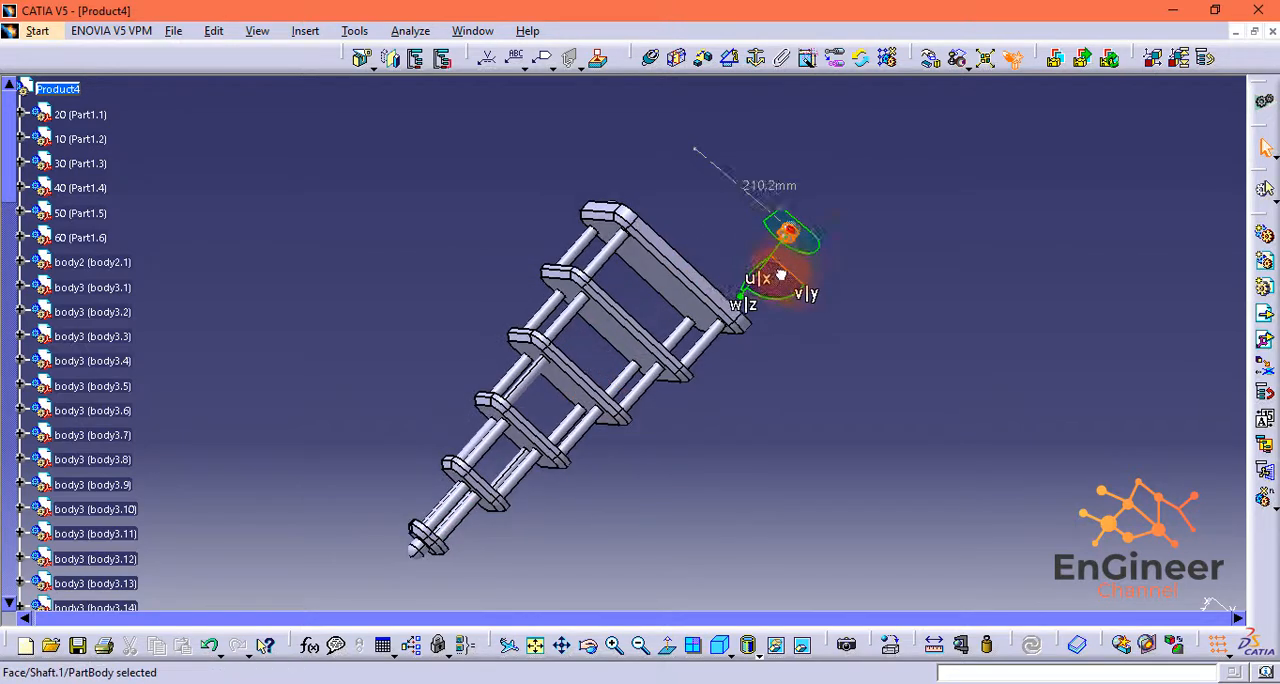
Step: Constrain the third body2 foot's axis coincident with the axis of one of the two remaining corner holes in Part1.2
{"action": "middle_click_drag", "start_coordinate": [874, 292], "coordinate": [1063, 364]}
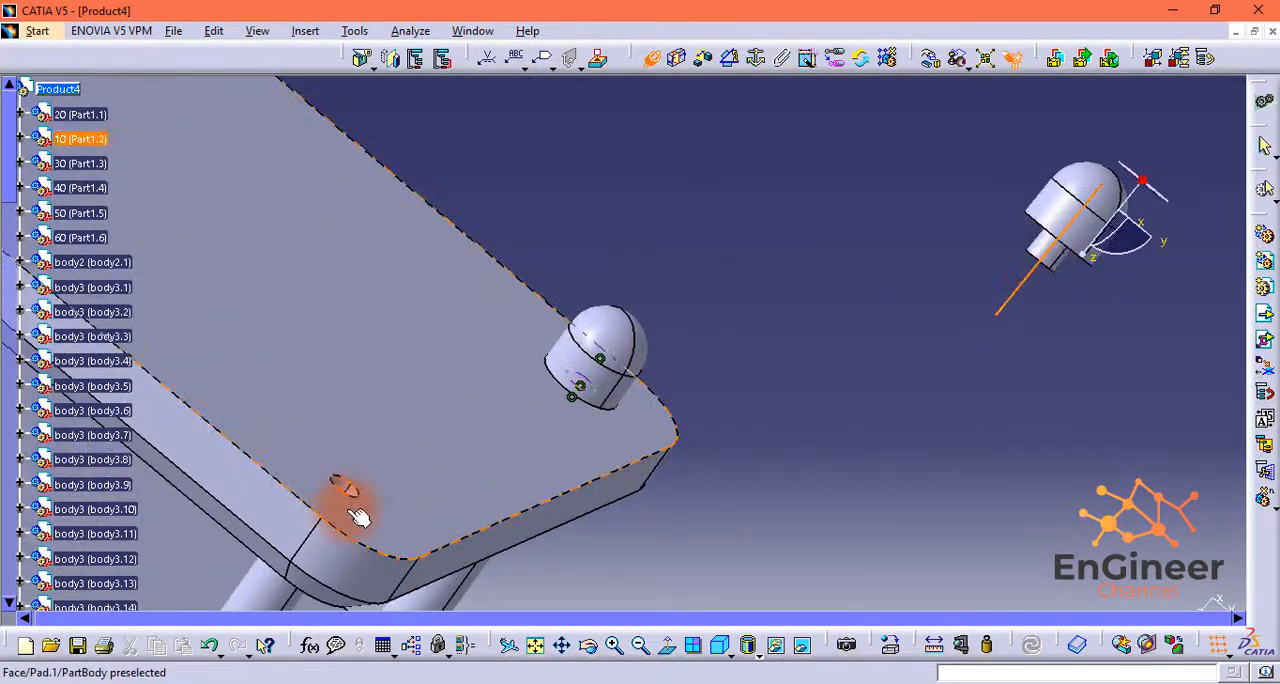
{"action": "middle_click_drag", "start_coordinate": [303, 553], "coordinate": [477, 405]}
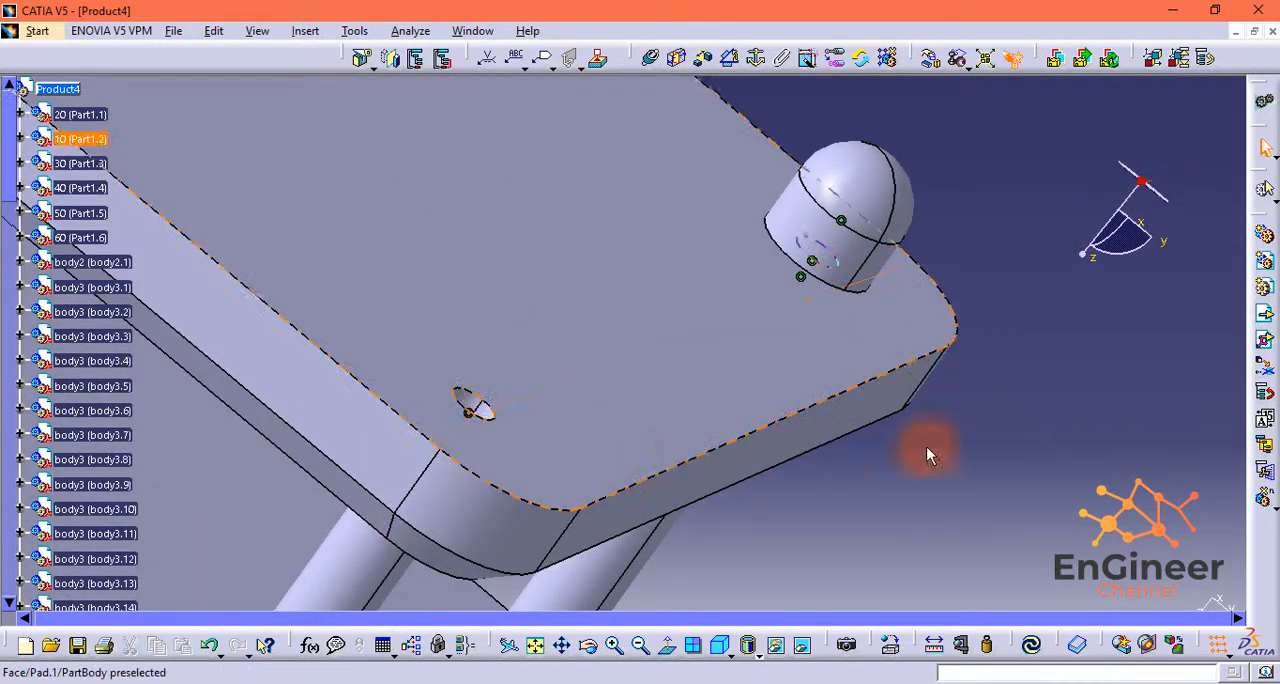
{"action": "middle_click_drag", "start_coordinate": [926, 455], "coordinate": [938, 380]}
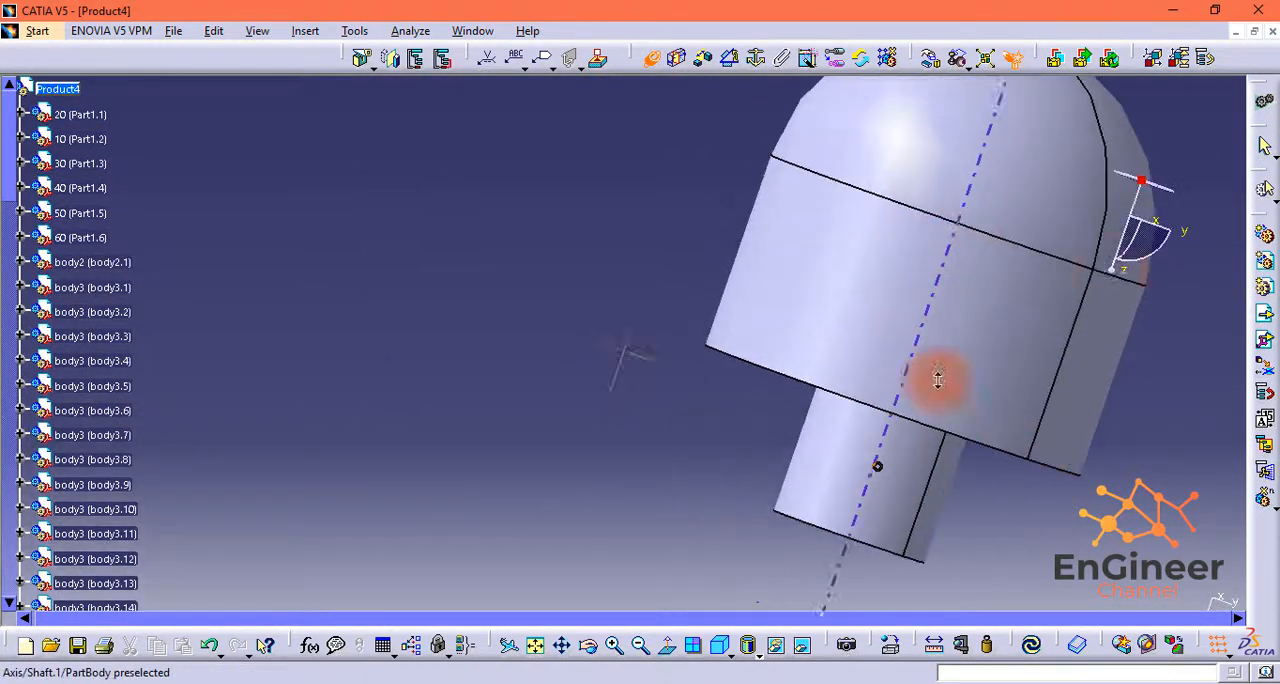
Step: Make the third body2 foot's pin end face coincident with its Part1.2 hole floor, with opposite orientation, and update the assembly
{"action": "middle_click_drag", "start_coordinate": [933, 249], "coordinate": [881, 236]}
{"action": "left_click", "coordinate": [829, 503]}
{"action": "middle_click_drag", "start_coordinate": [370, 577], "coordinate": [574, 351]}
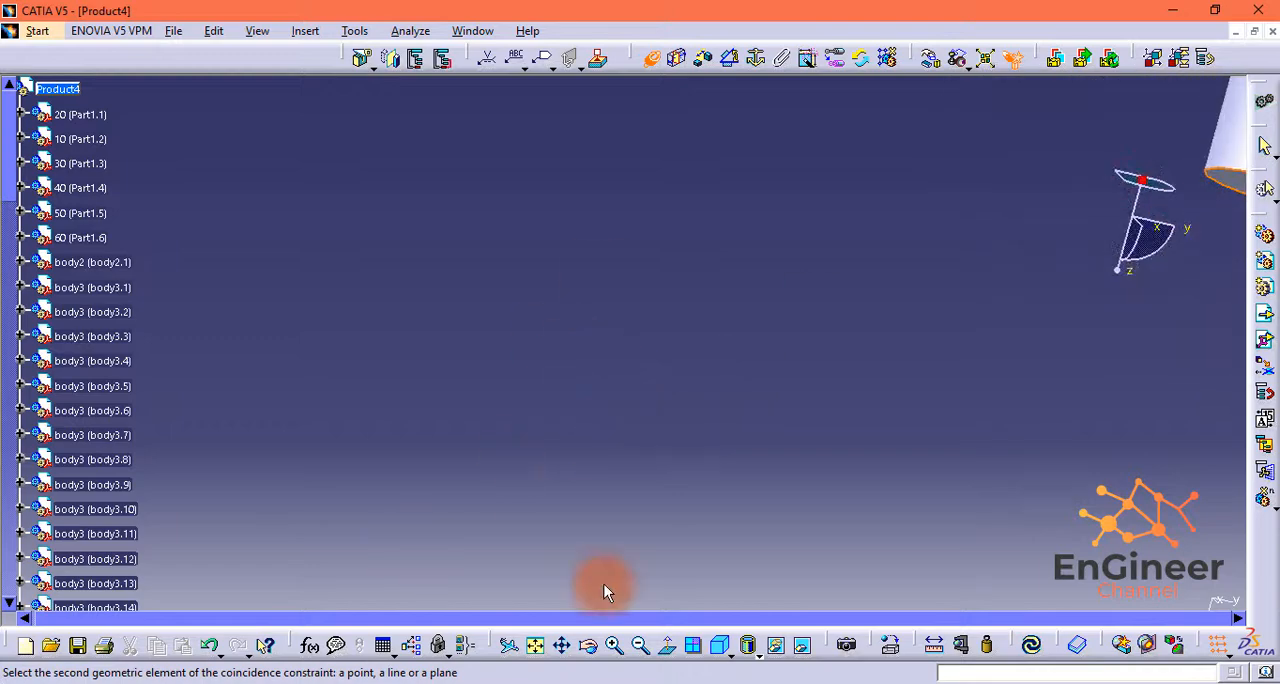
{"action": "left_click", "coordinate": [640, 645]}
{"action": "left_click", "coordinate": [640, 645]}
{"action": "left_click", "coordinate": [640, 645]}
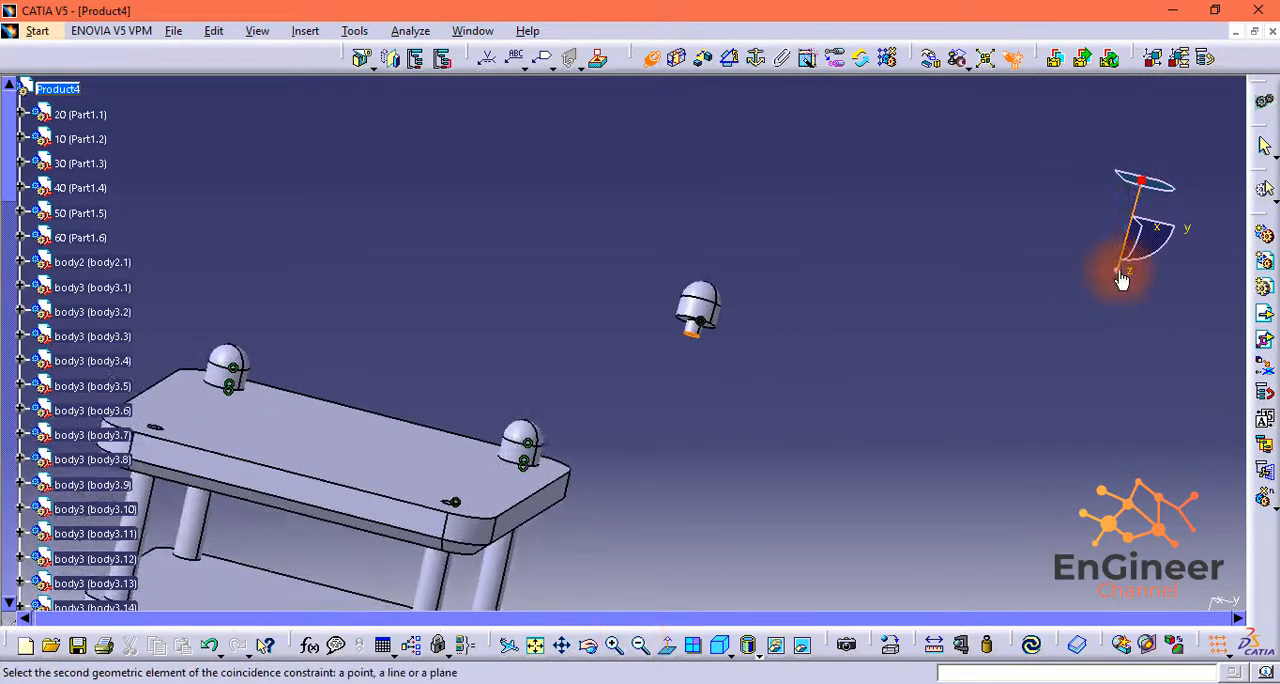
{"action": "middle_click_drag", "start_coordinate": [1122, 281], "coordinate": [721, 438]}
{"action": "middle_click_drag", "start_coordinate": [601, 436], "coordinate": [617, 281]}
{"action": "middle_click_drag", "start_coordinate": [496, 434], "coordinate": [967, 94]}
{"action": "left_click", "coordinate": [765, 265]}
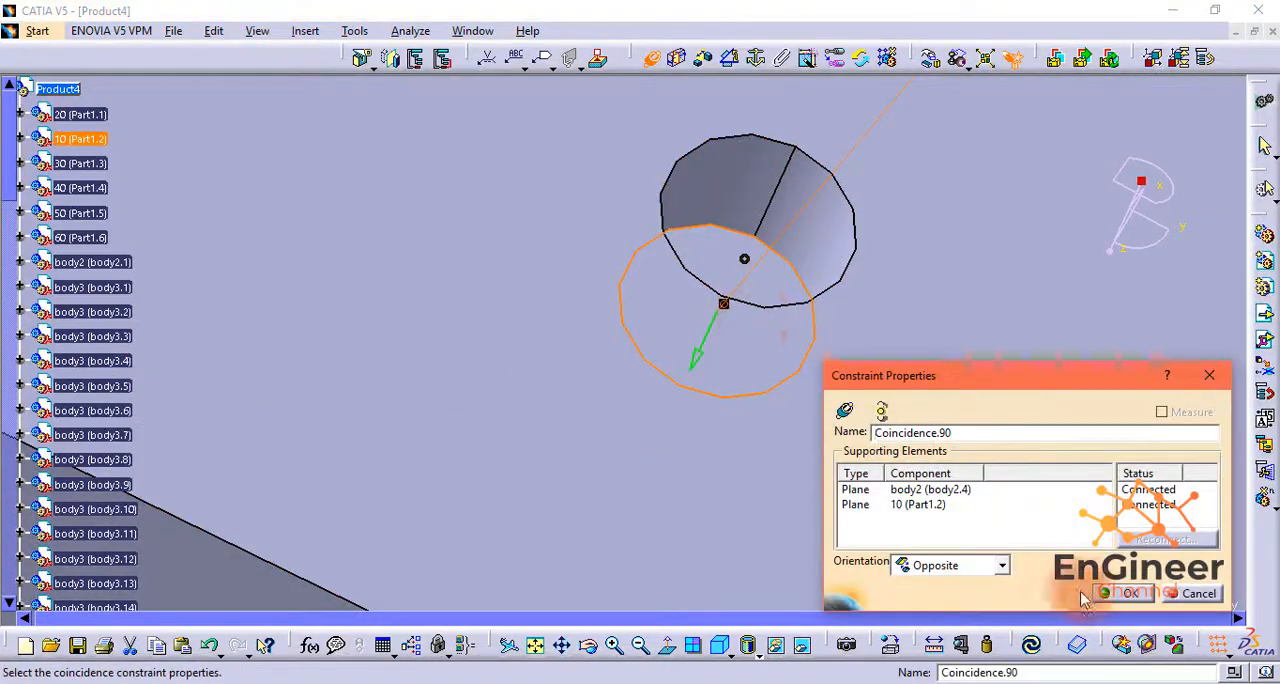
{"action": "left_click", "coordinate": [1100, 594]}
{"action": "left_click", "coordinate": [640, 645]}
{"action": "left_click", "coordinate": [640, 645]}
{"action": "left_click", "coordinate": [640, 645]}
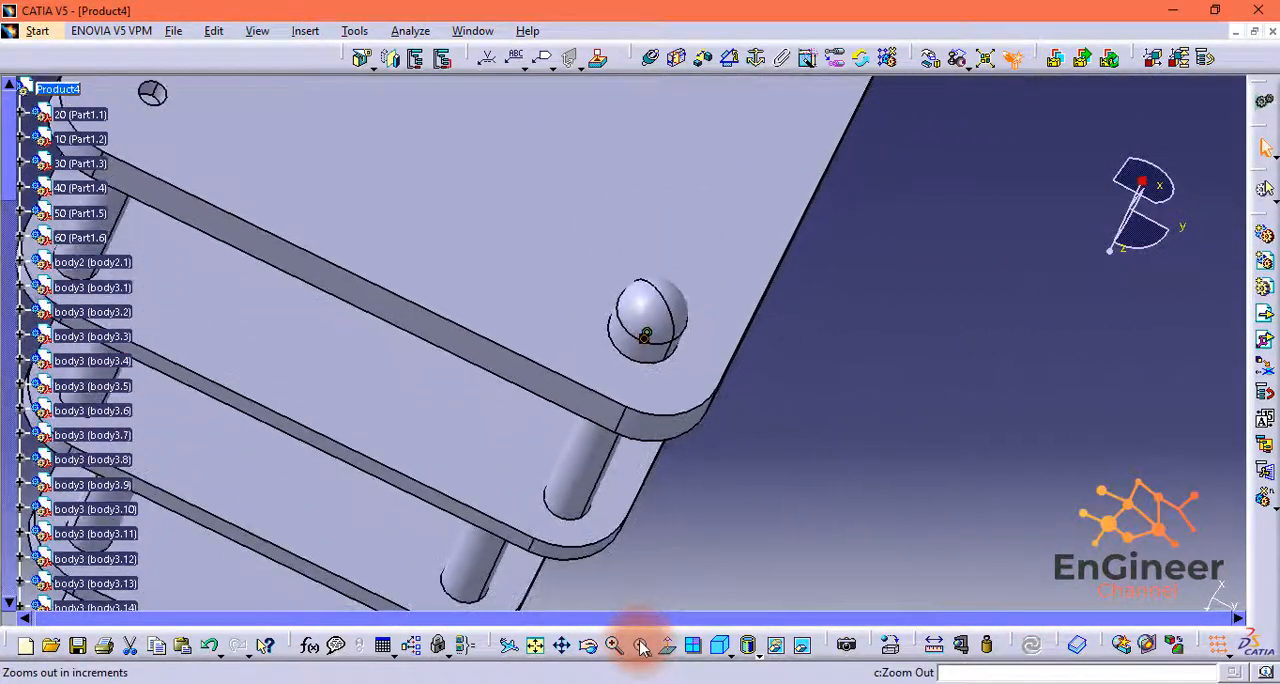
{"action": "left_click", "coordinate": [640, 645]}
{"action": "left_click", "coordinate": [541, 247]}
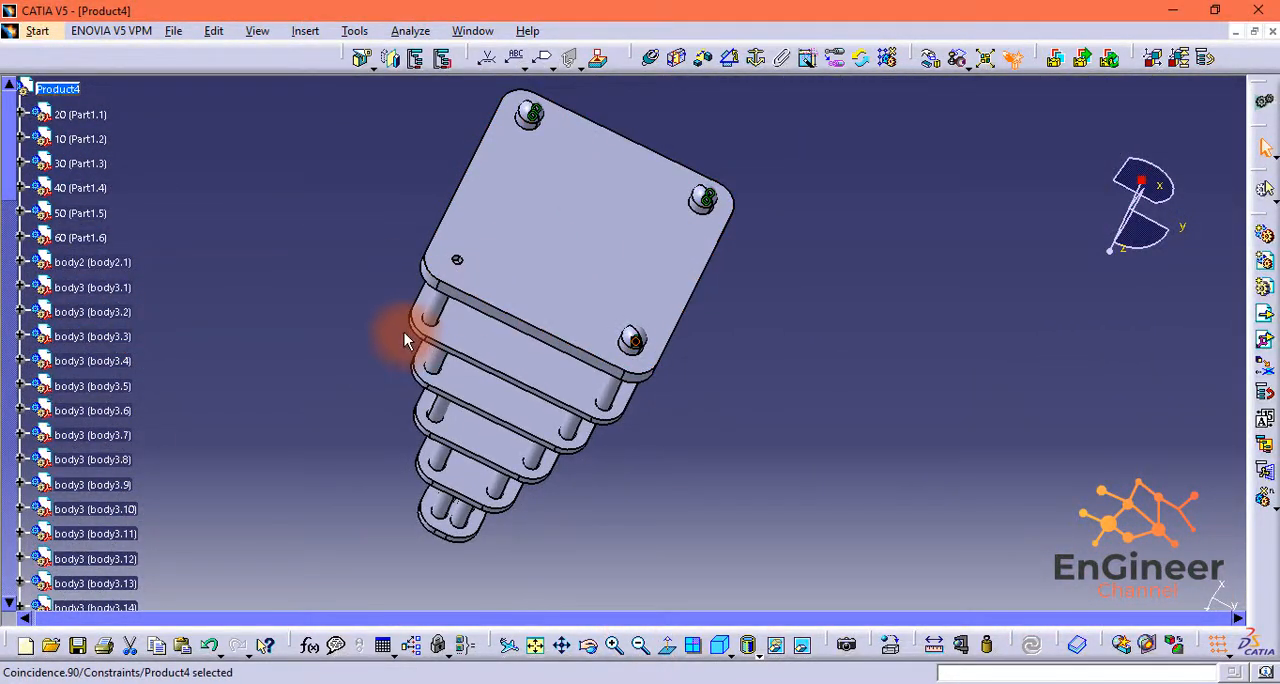
Step: Insert a fourth body2 foot into Product4 and move it down below the underside of the base plate Part1.2
{"action": "middle_click_drag", "start_coordinate": [414, 305], "coordinate": [410, 130]}
{"action": "middle_click_drag", "start_coordinate": [300, 180], "coordinate": [491, 355]}
{"action": "left_click", "coordinate": [1265, 313]}
{"action": "left_click", "coordinate": [60, 89]}
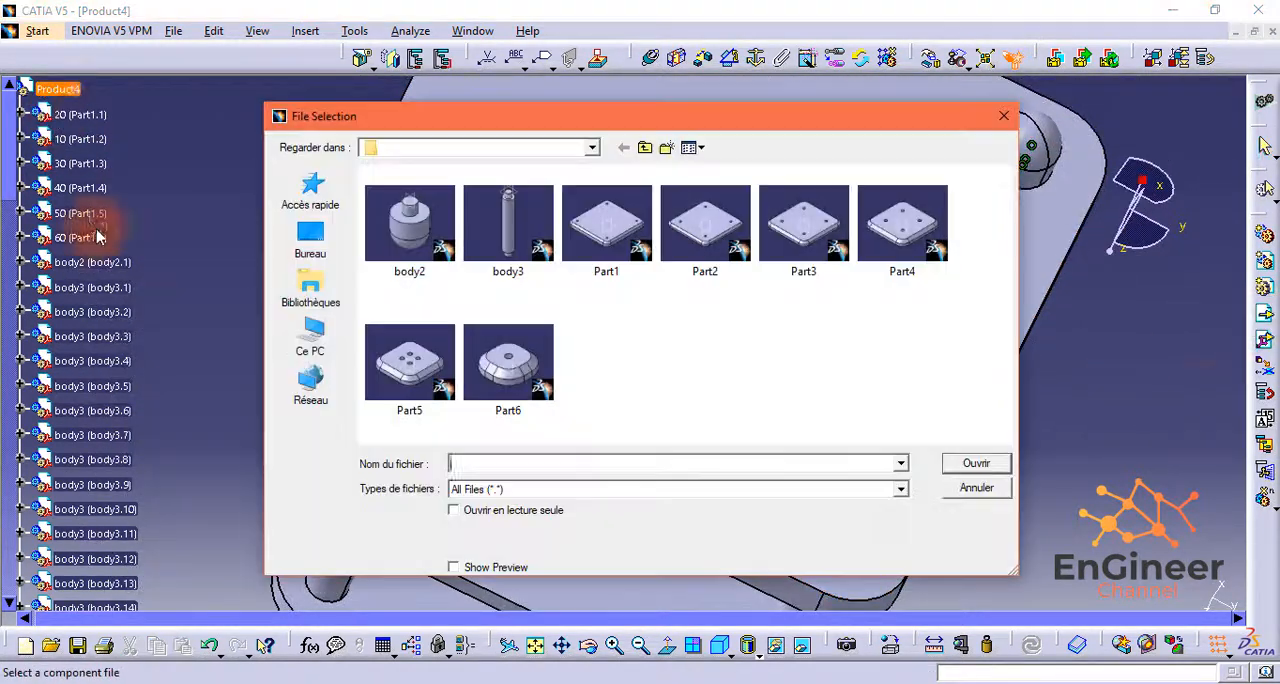
{"action": "left_click", "coordinate": [1003, 468]}
{"action": "left_click_drag", "start_coordinate": [1110, 260], "coordinate": [1065, 420]}
{"action": "middle_click_drag", "start_coordinate": [740, 310], "coordinate": [837, 412]}
{"action": "left_click_drag", "start_coordinate": [1148, 178], "coordinate": [1148, 193]}
{"action": "left_click_drag", "start_coordinate": [729, 240], "coordinate": [712, 535]}
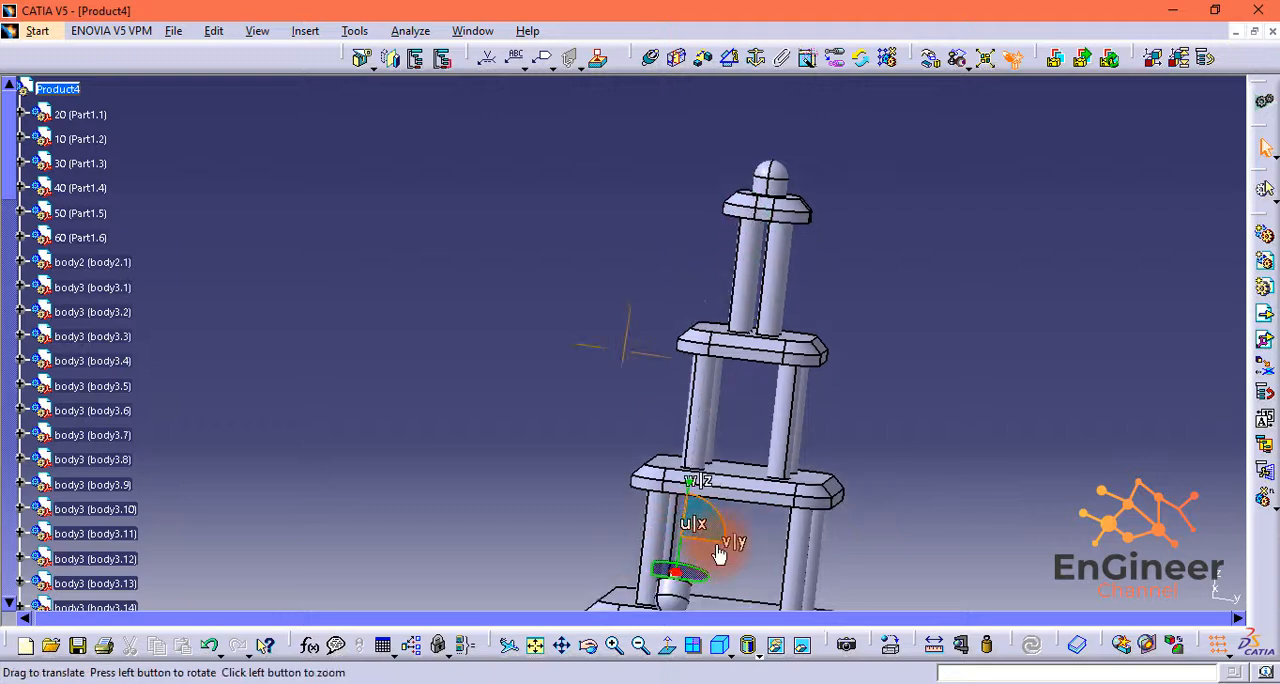
{"action": "middle_click_drag", "start_coordinate": [720, 554], "coordinate": [861, 162]}
{"action": "left_click_drag", "start_coordinate": [831, 108], "coordinate": [730, 433]}
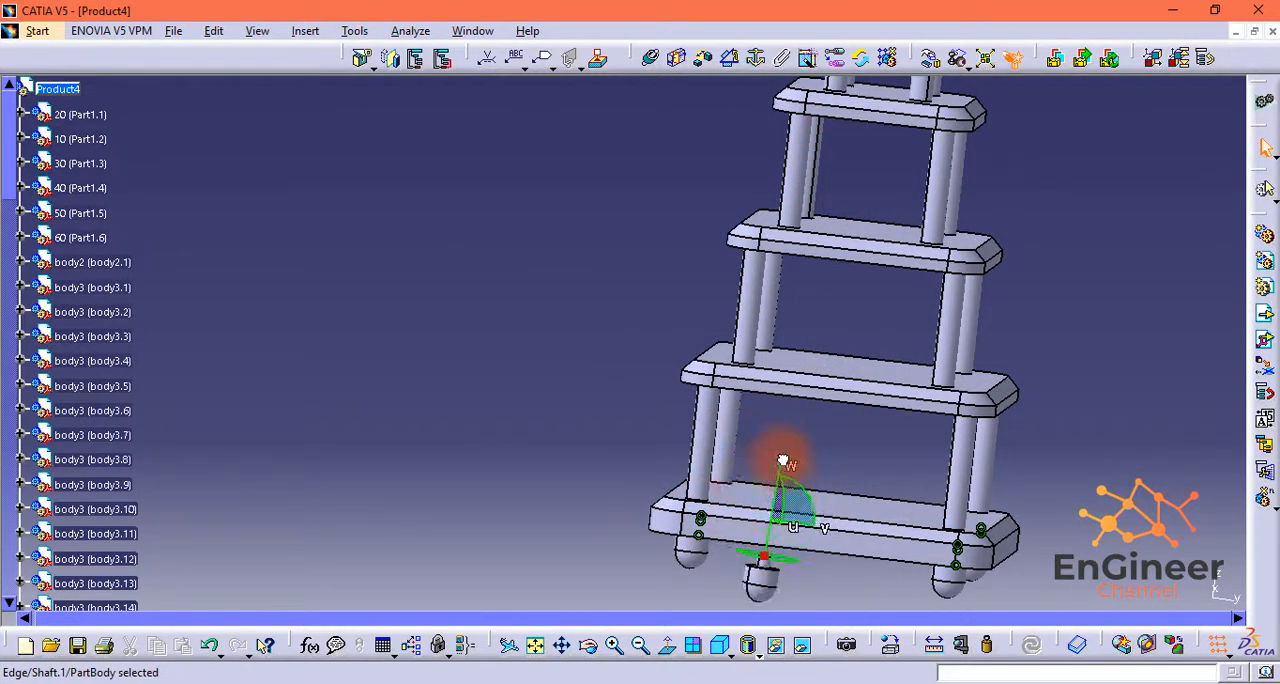
Step: Constrain the fourth body2 foot's axis coincident with the axis of the last empty corner hole in Part1.2
{"action": "left_click_drag", "start_coordinate": [1137, 194], "coordinate": [645, 80]}
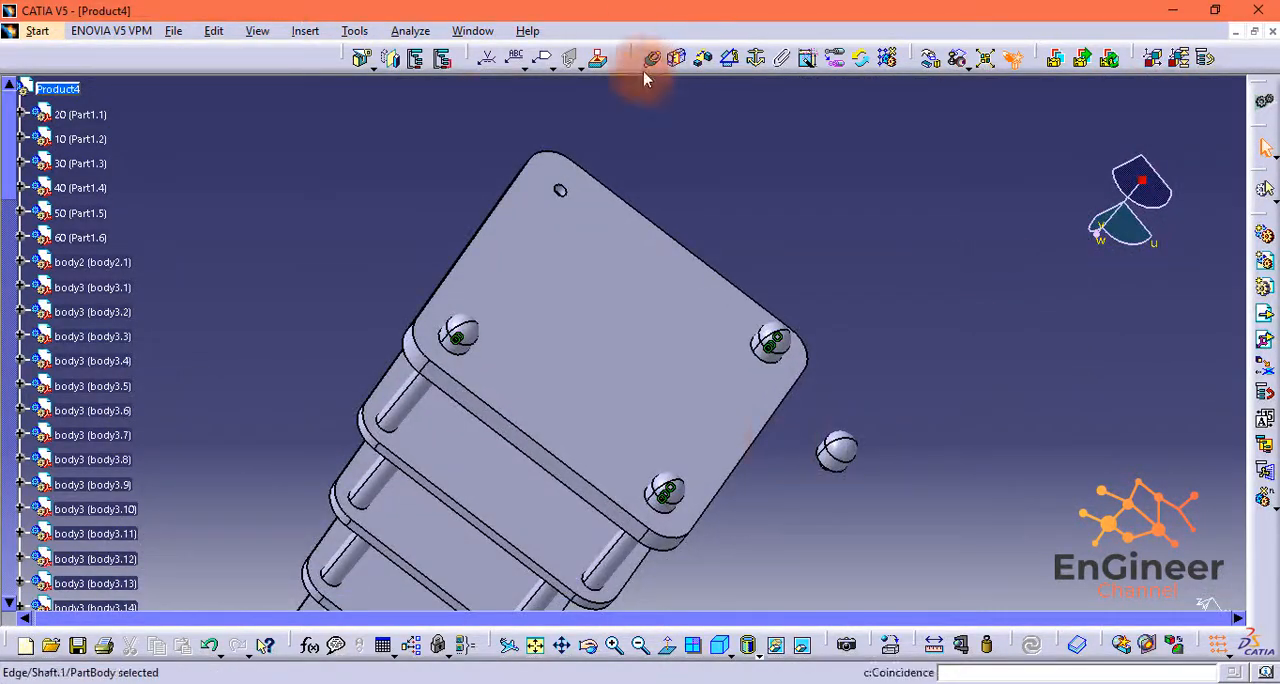
{"action": "left_click", "coordinate": [838, 469]}
{"action": "middle_click_drag", "start_coordinate": [577, 187], "coordinate": [590, 80]}
{"action": "middle_click_drag", "start_coordinate": [590, 80], "coordinate": [406, 143]}
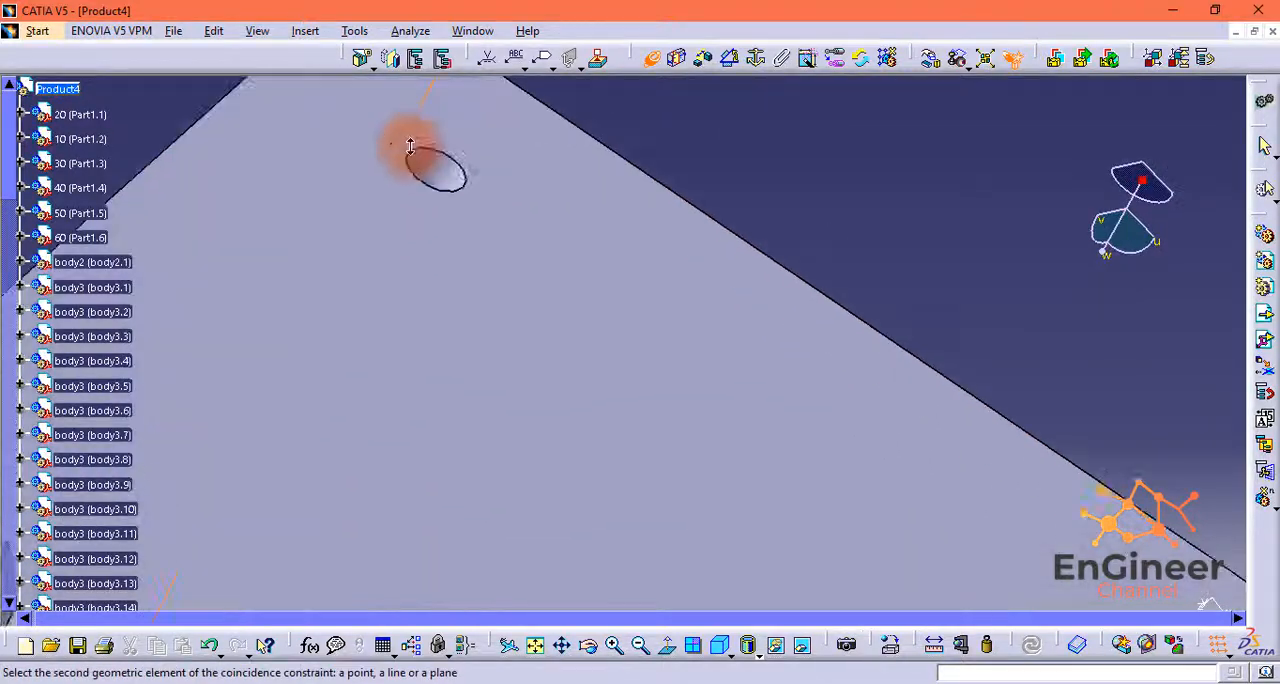
{"action": "left_click", "coordinate": [403, 145]}
Step: Make the floor of the last Part1.2 corner hole coincident with the fourth body2 foot's pin end face and update the assembly
{"action": "left_click", "coordinate": [651, 60]}
{"action": "mouse_move", "coordinate": [1103, 252]}
{"action": "left_mouse_down"}
{"action": "mouse_move", "coordinate": [1100, 263]}
{"action": "mouse_move", "coordinate": [1107, 250]}
{"action": "left_mouse_up"}
{"action": "middle_click_drag", "start_coordinate": [674, 368], "coordinate": [684, 492]}
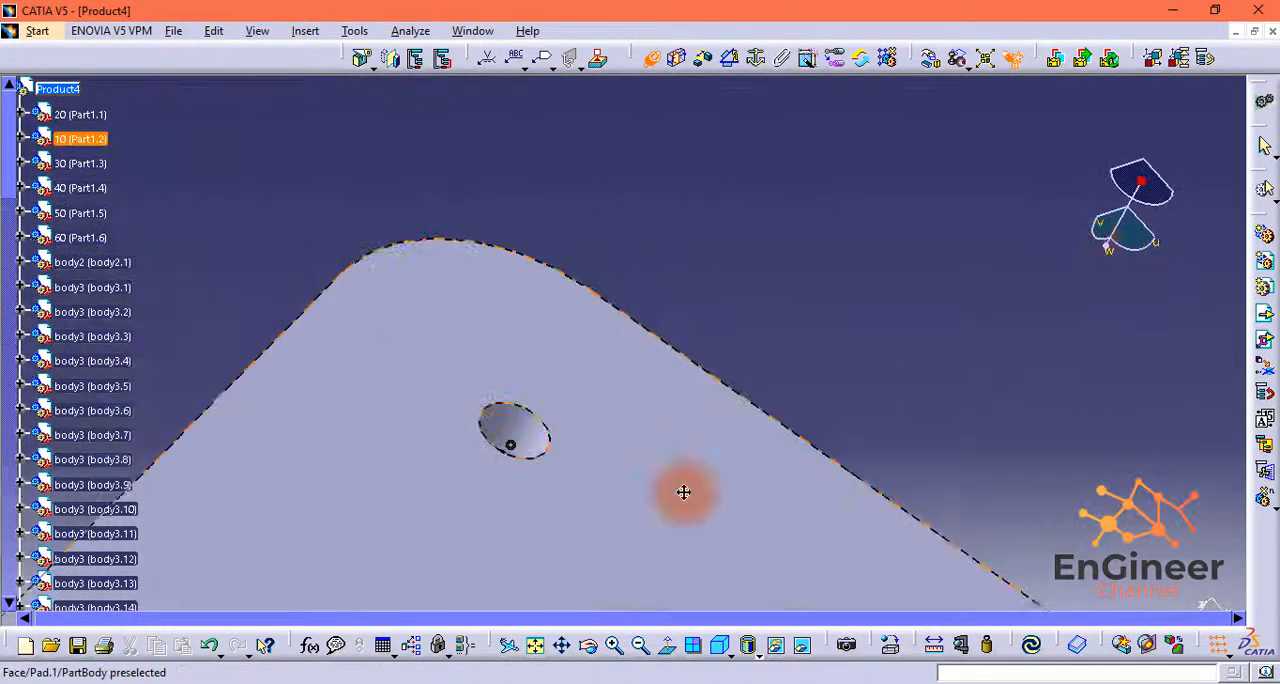
{"action": "left_click_drag", "start_coordinate": [1107, 249], "coordinate": [1107, 242]}
{"action": "middle_click_drag", "start_coordinate": [857, 357], "coordinate": [1023, 178]}
{"action": "left_click_drag", "start_coordinate": [1109, 240], "coordinate": [1120, 221]}
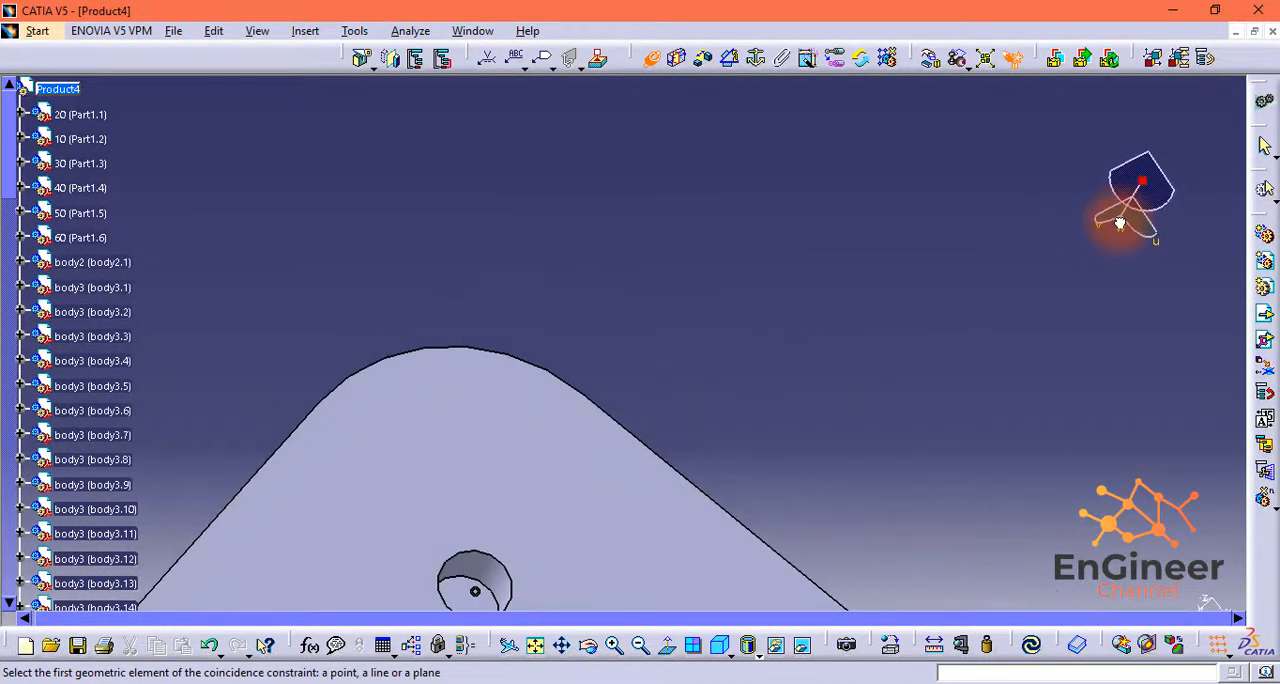
{"action": "middle_click_drag", "start_coordinate": [463, 550], "coordinate": [717, 297]}
{"action": "left_click", "coordinate": [714, 328]}
{"action": "middle_click_drag", "start_coordinate": [807, 435], "coordinate": [367, 195]}
{"action": "middle_click_drag", "start_coordinate": [1036, 343], "coordinate": [1076, 526]}
{"action": "left_click_drag", "start_coordinate": [1120, 234], "coordinate": [1107, 272]}
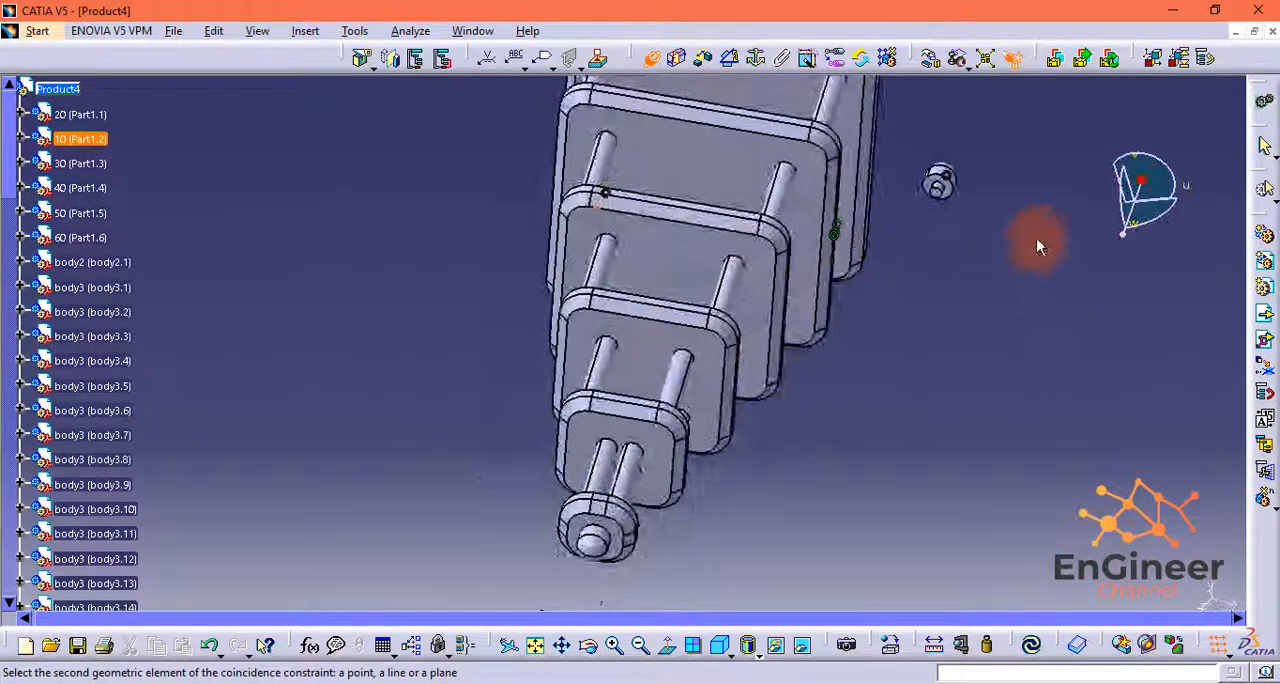
{"action": "middle_click_drag", "start_coordinate": [1036, 240], "coordinate": [932, 325]}
{"action": "middle_click_drag", "start_coordinate": [932, 325], "coordinate": [1014, 480]}
{"action": "left_click", "coordinate": [1014, 480]}
{"action": "left_click", "coordinate": [1121, 592]}
{"action": "left_click", "coordinate": [1031, 646]}
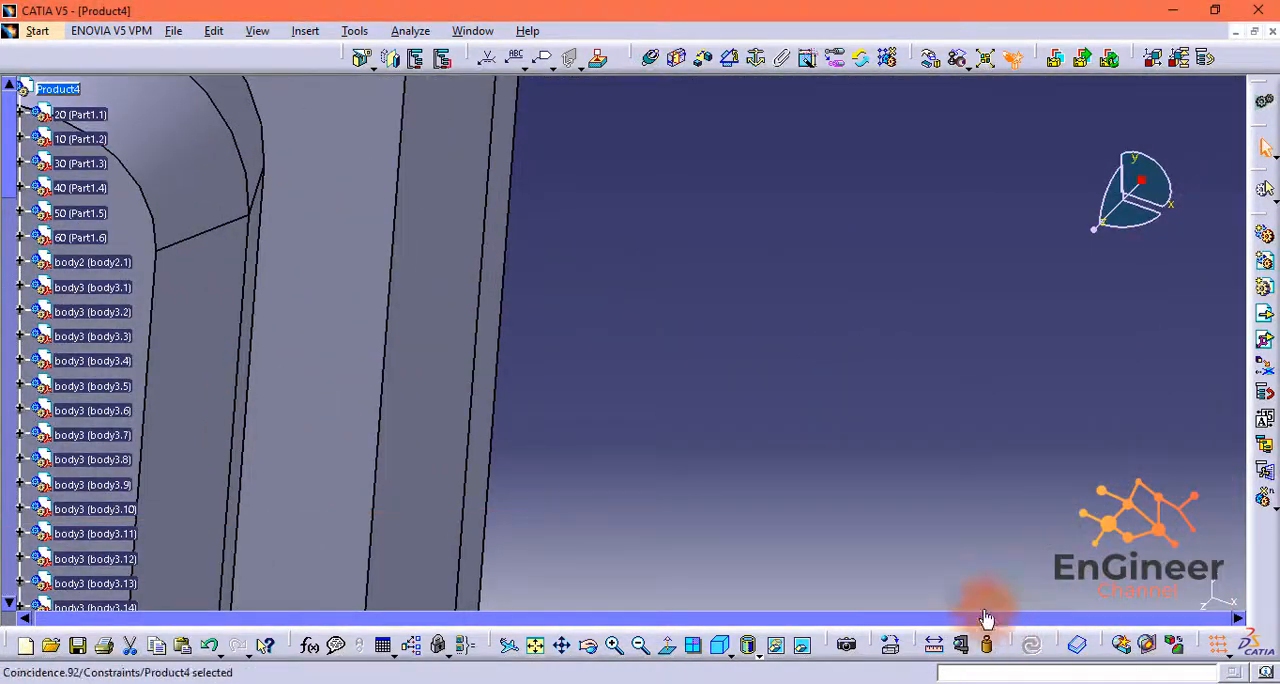
Step: Show the whole tiered assembly in isometric view and examine its plates, shafts and feet from several sides
{"action": "left_click", "coordinate": [536, 646]}
{"action": "left_click", "coordinate": [537, 647]}
{"action": "left_click", "coordinate": [719, 646]}
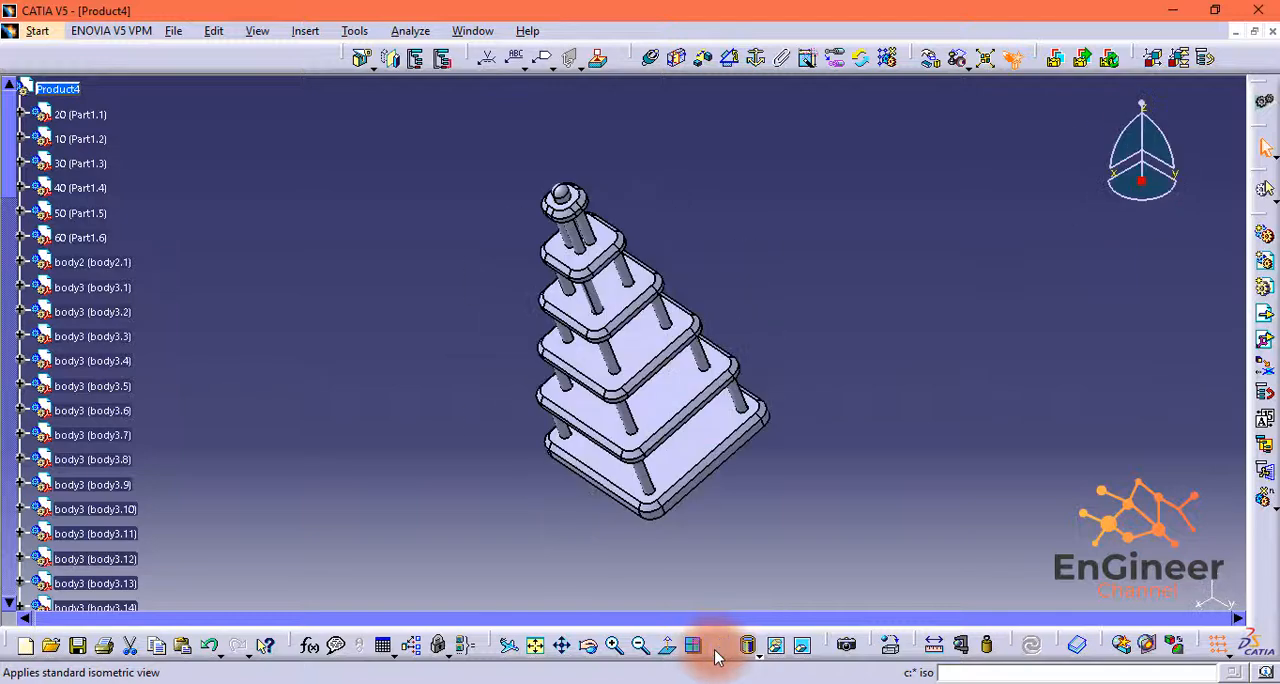
{"action": "left_click_drag", "start_coordinate": [1141, 105], "coordinate": [1192, 96]}
{"action": "middle_click_drag", "start_coordinate": [606, 168], "coordinate": [663, 189]}
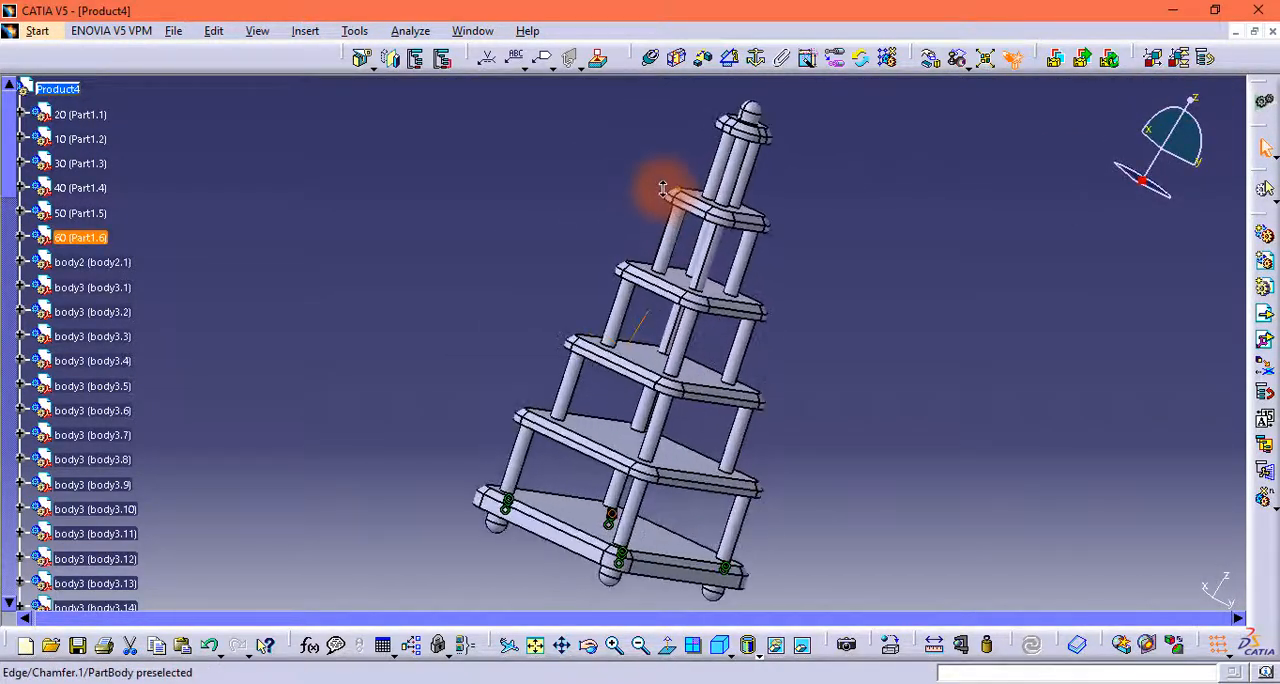
{"action": "middle_click_drag", "start_coordinate": [637, 238], "coordinate": [551, 229]}
{"action": "mouse_move", "coordinate": [829, 417]}
{"action": "middle_mouse_down"}
{"action": "mouse_move", "coordinate": [843, 426]}
{"action": "mouse_move", "coordinate": [823, 432]}
{"action": "middle_mouse_up"}
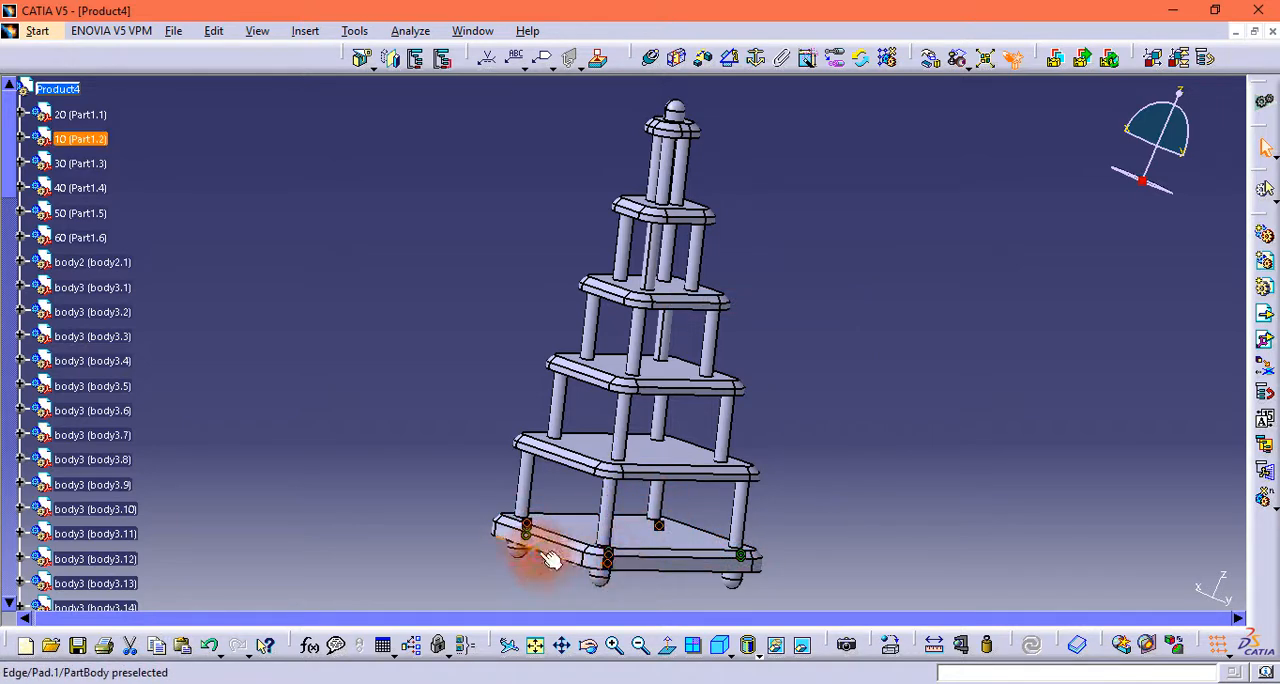